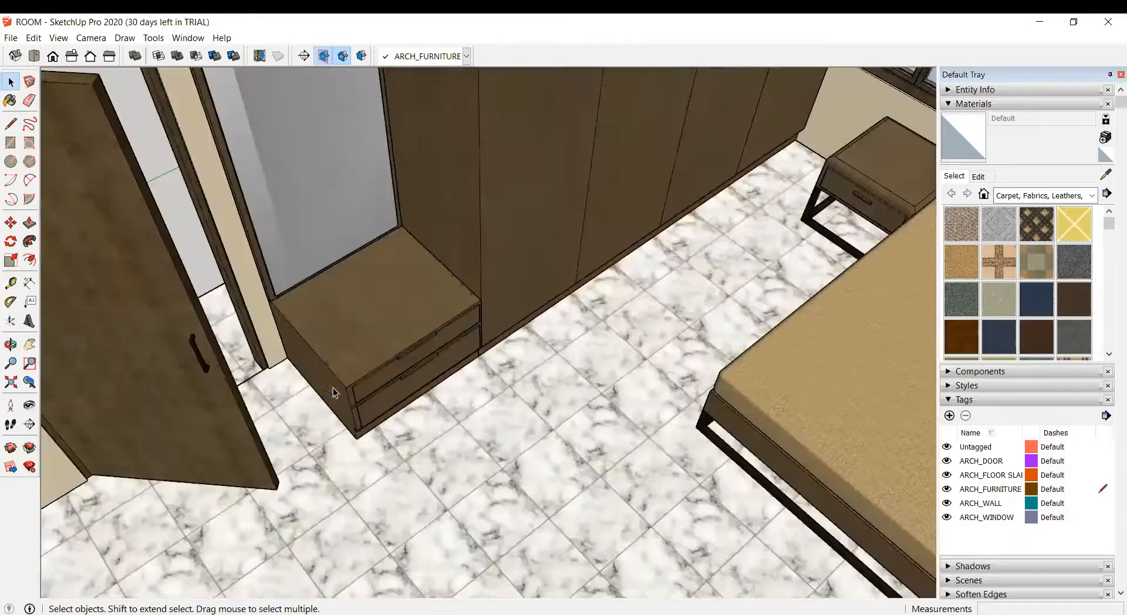
Step: Open the drawer cabinet beside the wardrobe for editing, down to its innermost group
scroll(369, 403, "up", 2)
scroll(358, 403, "up", 2)
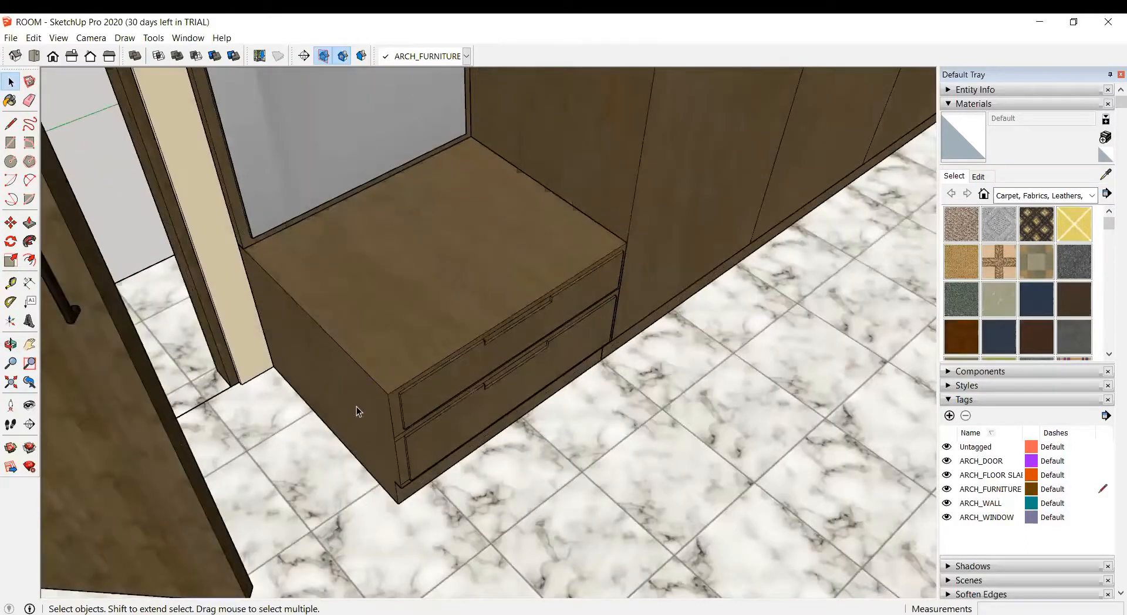
double_click(358, 402)
double_click(355, 411)
left_click(353, 413)
double_click(357, 402)
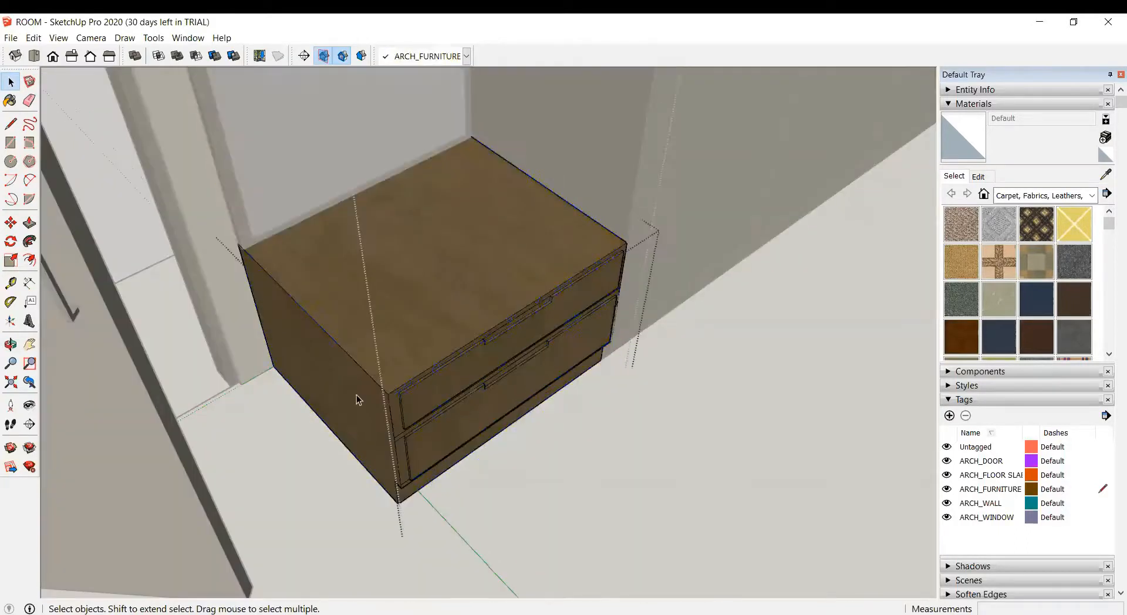
Step: Try extending the drawer cabinet's side face outward by 93 mm with Push/Pull and undo it
key("p")
left_click_drag(312, 386, 349, 361)
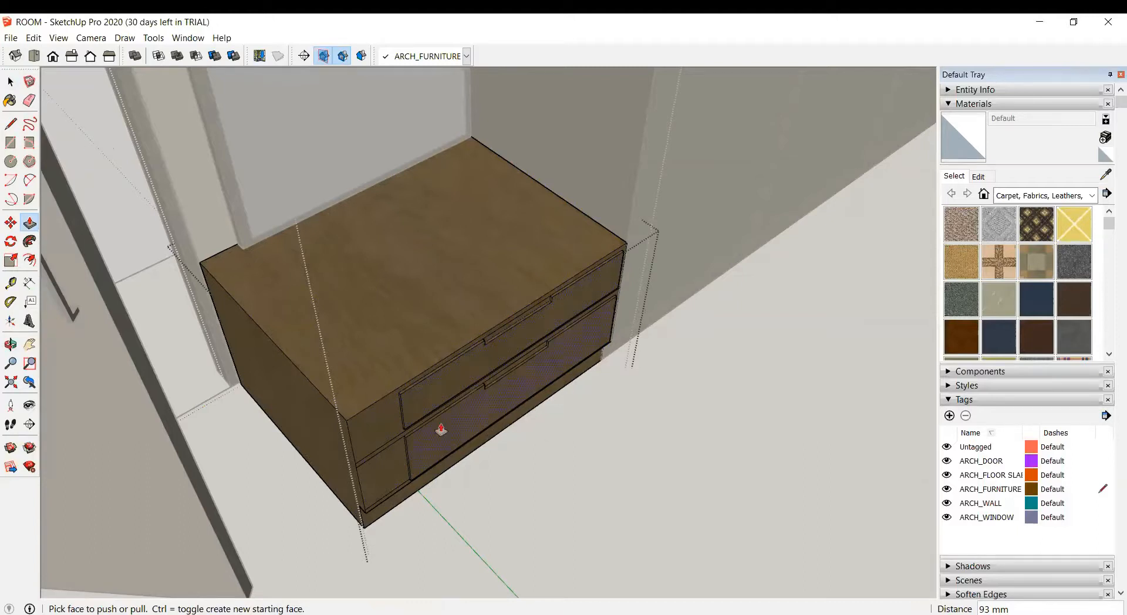
scroll(441, 430, "up", 3)
key("ctrl")
middle_click_drag(508, 445, 506, 463)
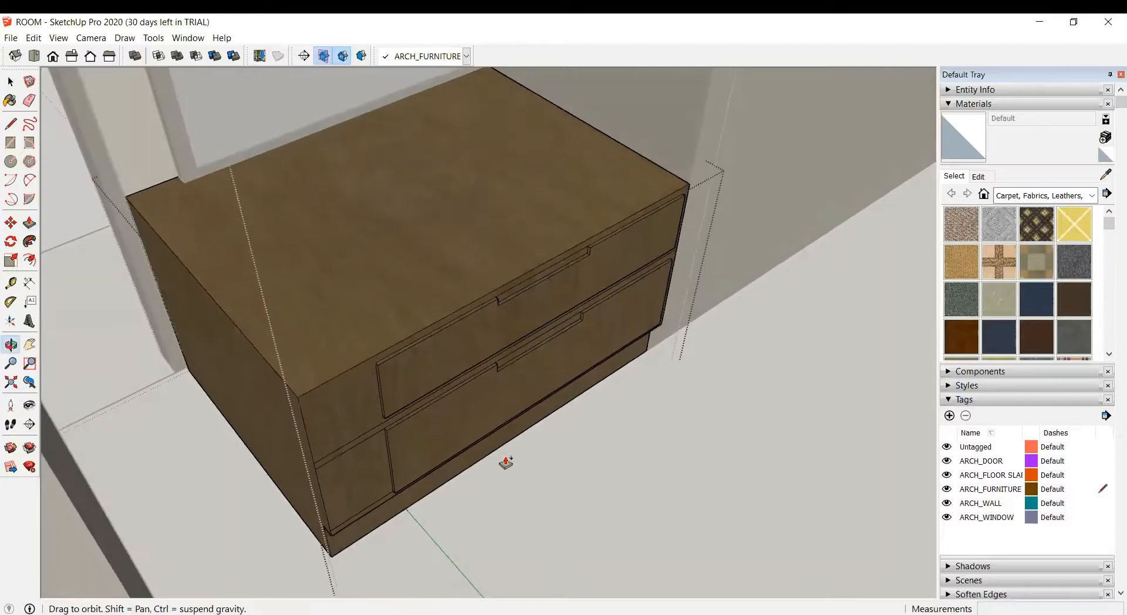
key("ctrl+z")
Step: Try widening the whole drawer cabinet group with Scale, to about 1.14 along the red axis
key("space")
key("Escape")
left_click(447, 385)
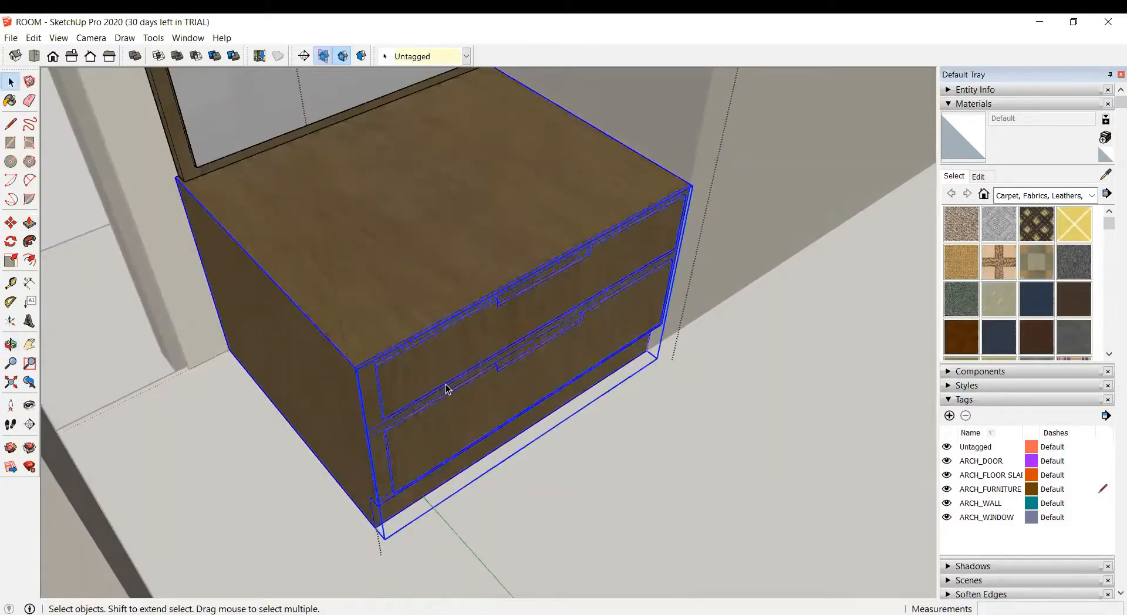
key("s")
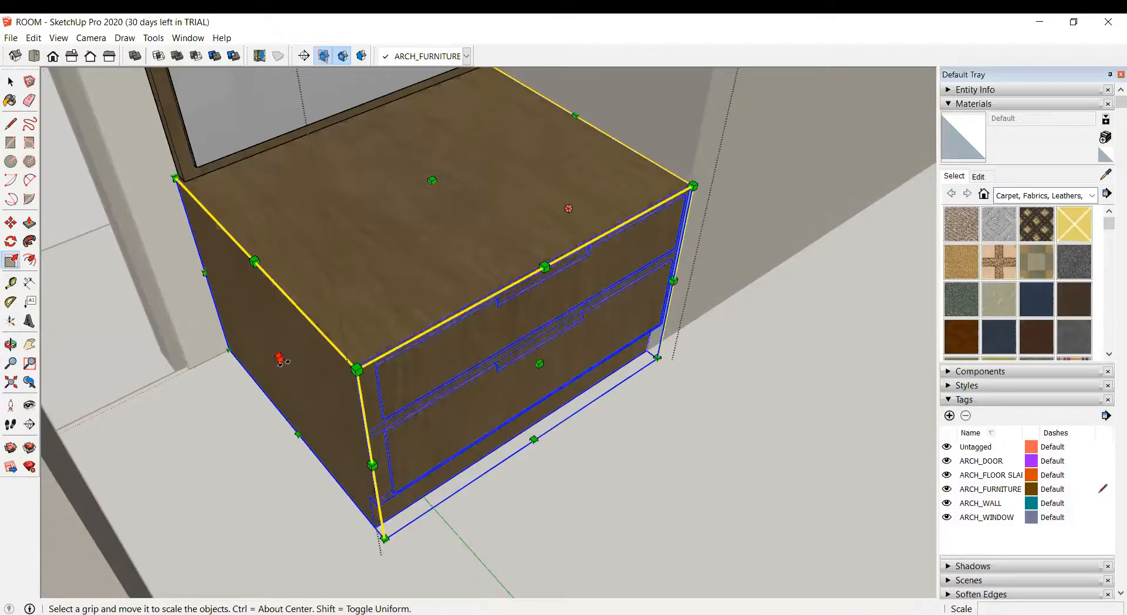
left_click_drag(278, 358, 222, 374)
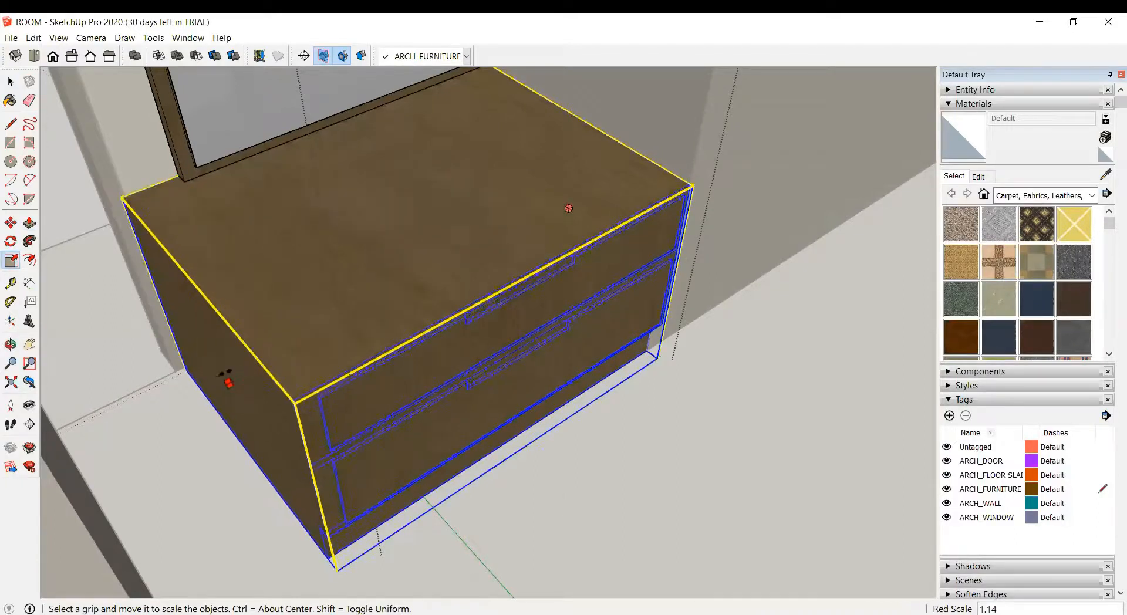
key("Escape")
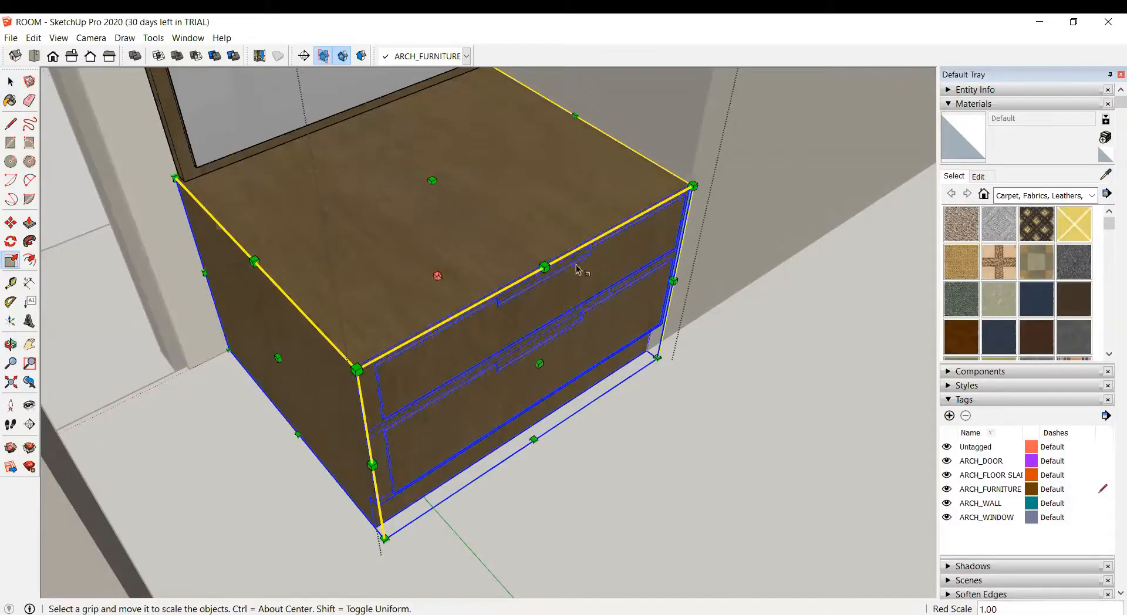
key("ctrl+z")
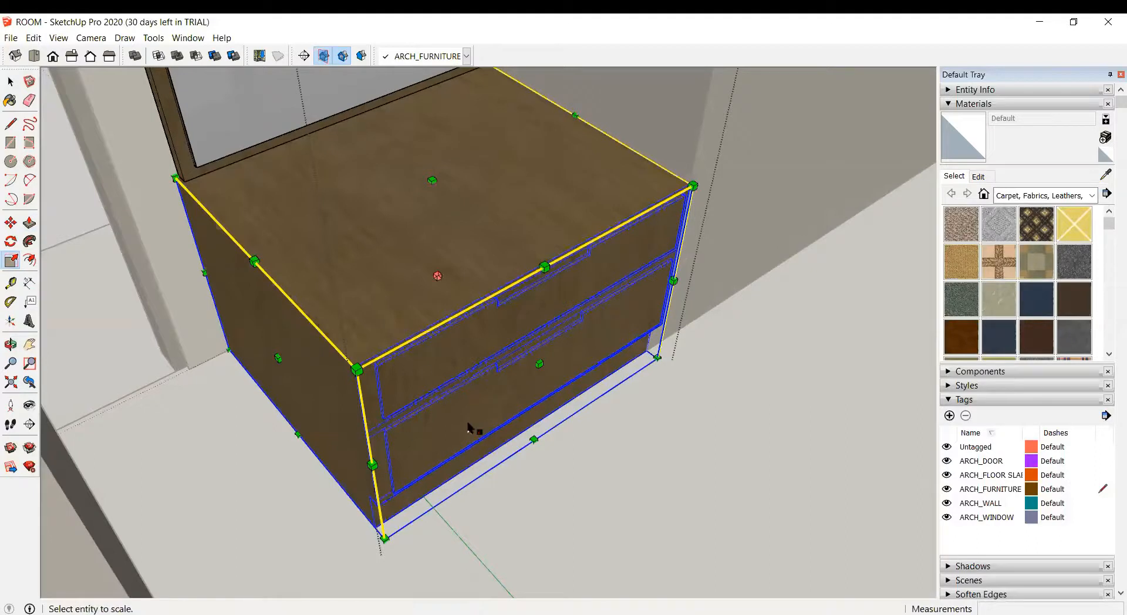
key("ctrl+z")
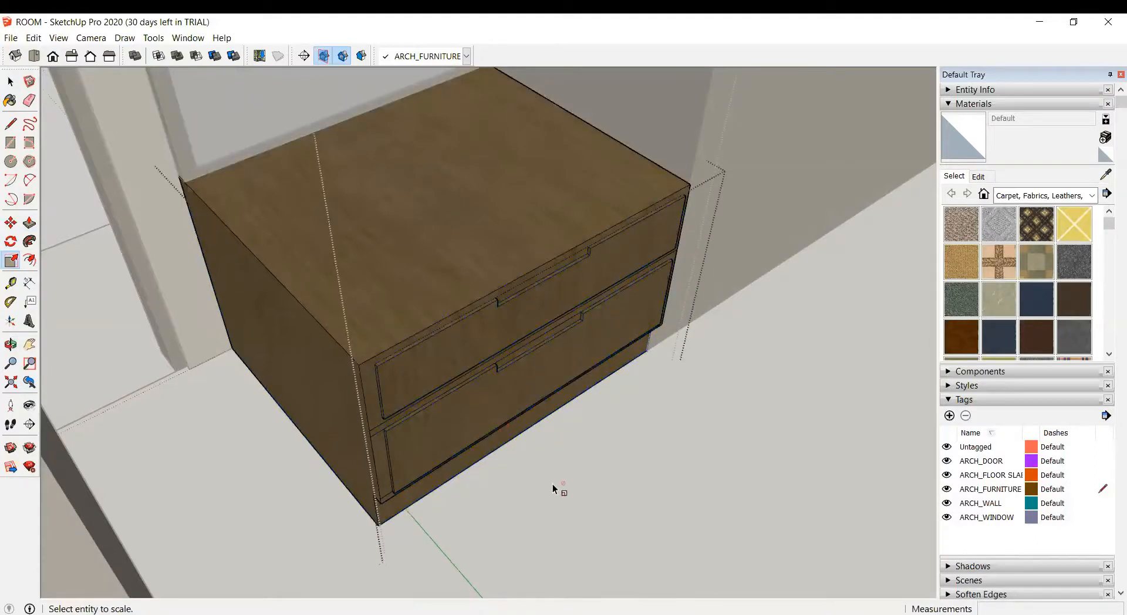
Step: Try window-selecting parts of the cabinet, including the handle cutouts on the drawer fronts, and clear the selection
key("space")
left_click(343, 388)
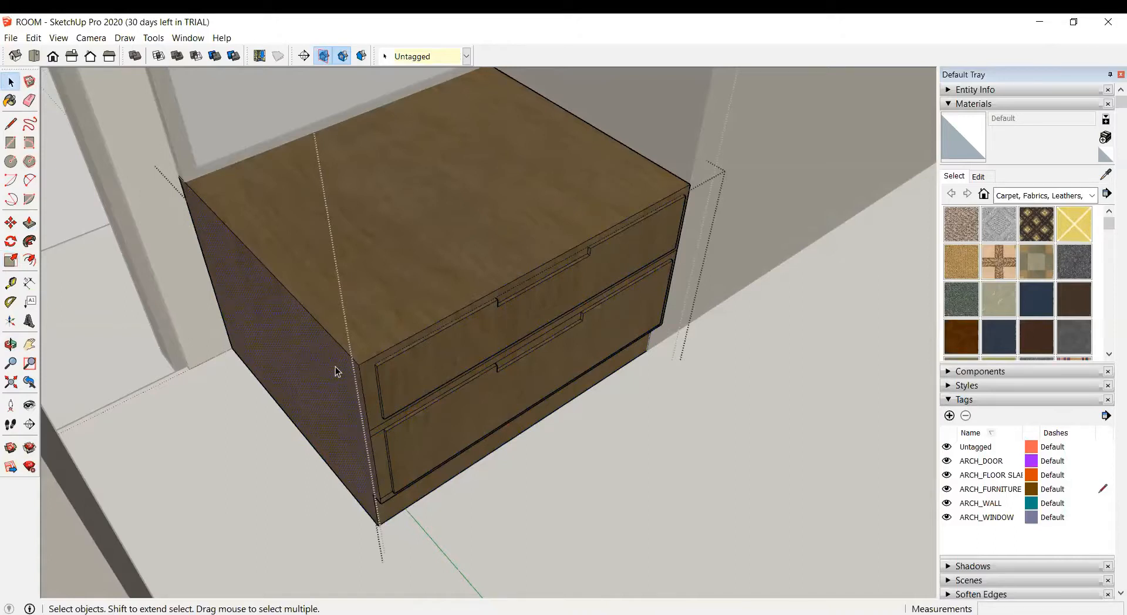
left_click_drag(351, 178, 611, 428)
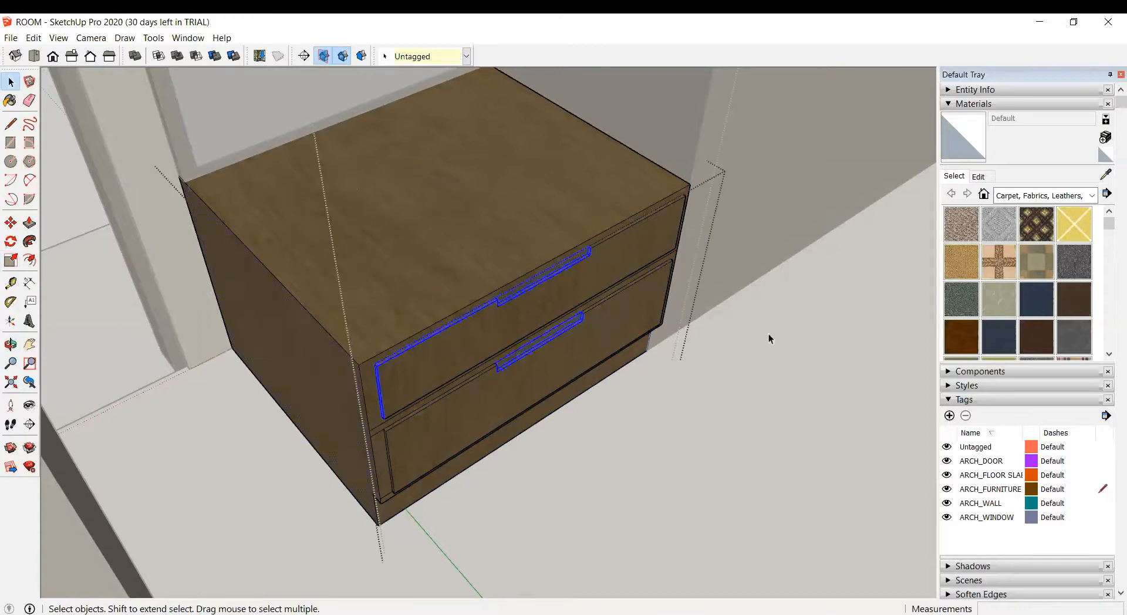
left_click(717, 404)
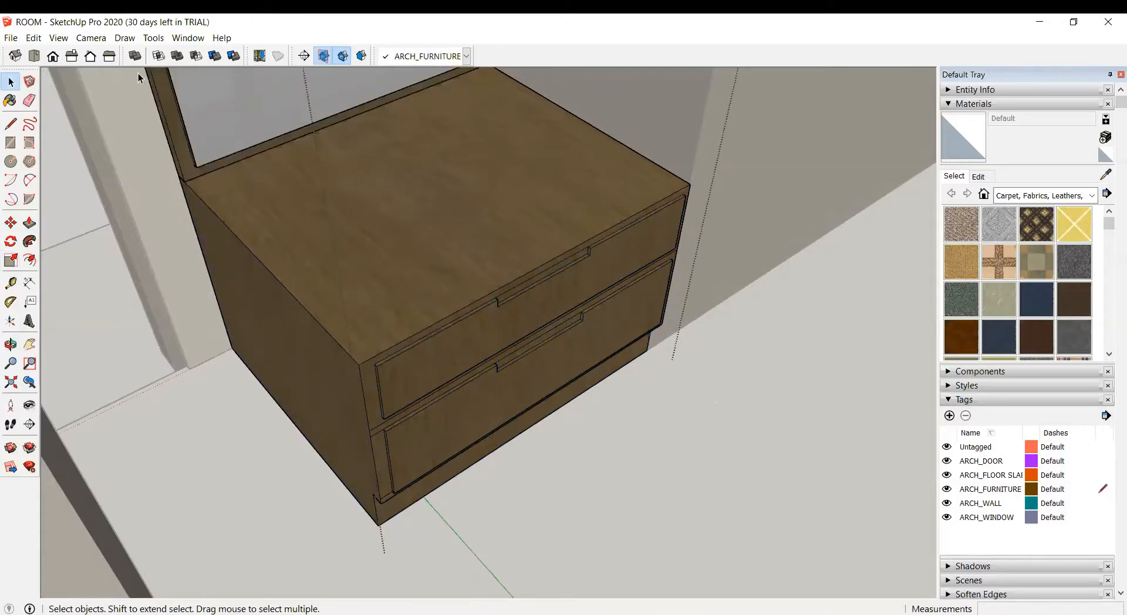
left_click_drag(144, 85, 388, 575)
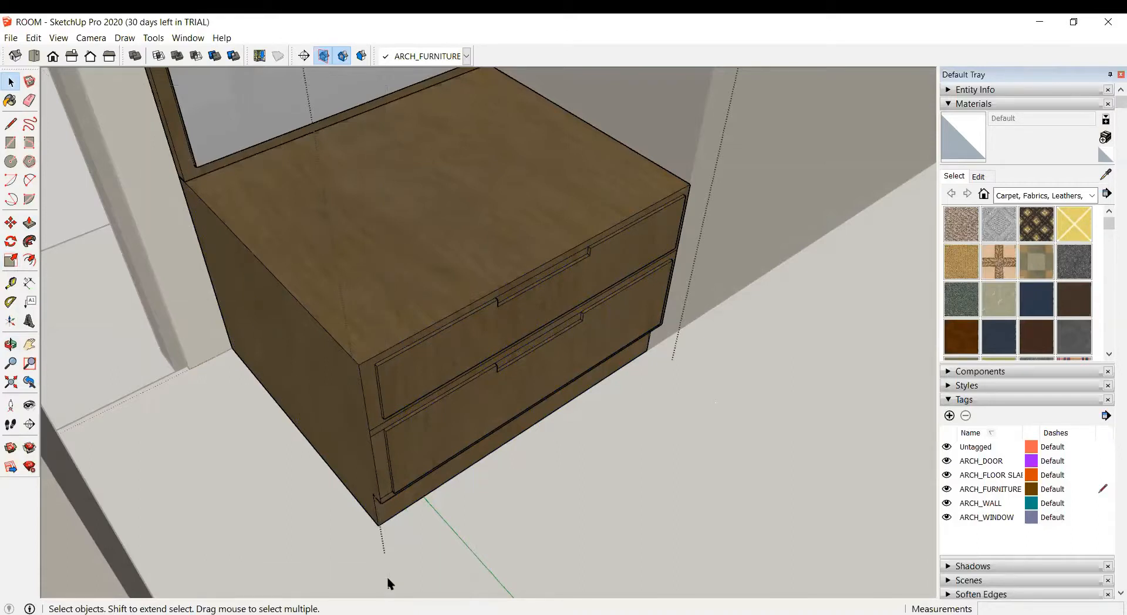
Step: Select the cabinet's side panel with the adjacent drawer-front edges and move them outward 100 mm to the wall corner
left_click(298, 386)
middle_click_drag(312, 322, 178, 193)
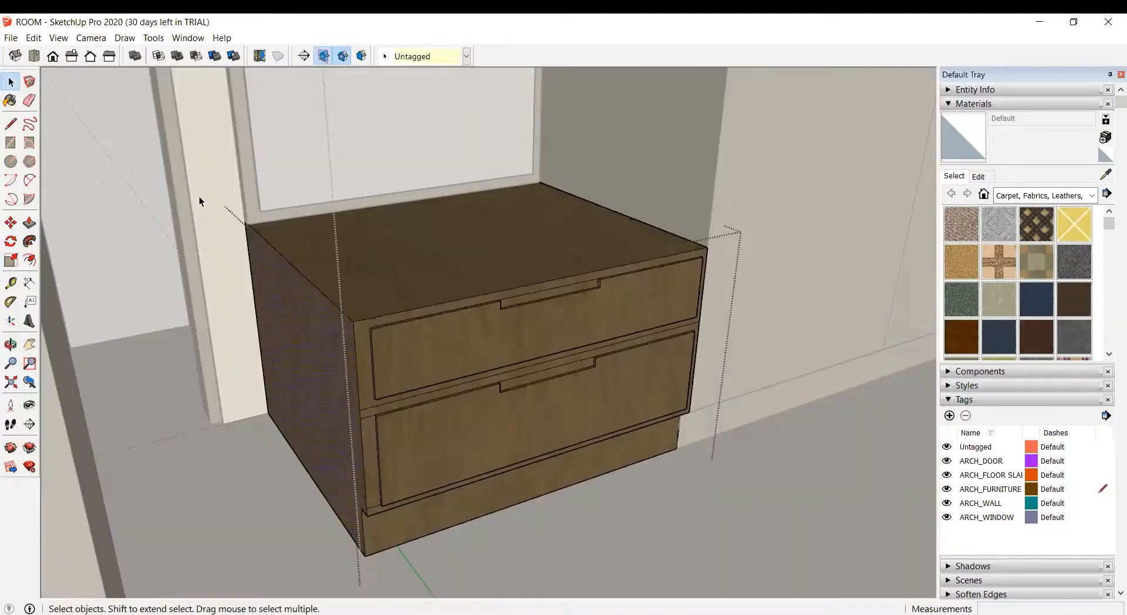
left_click_drag(204, 186, 369, 589)
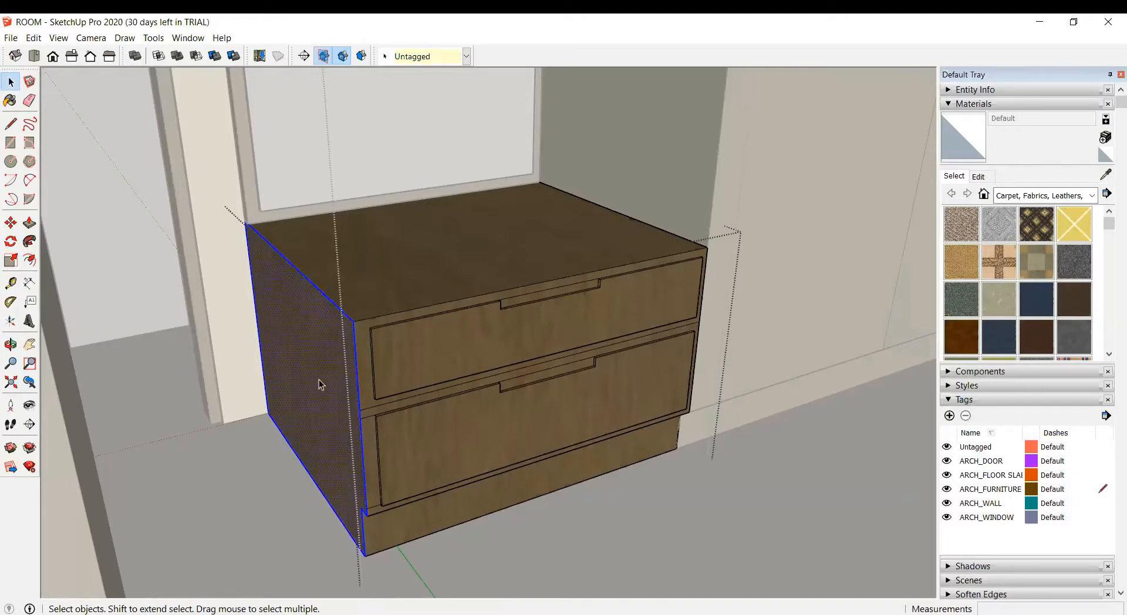
left_click_drag(213, 177, 439, 575)
key("m")
left_click(362, 556)
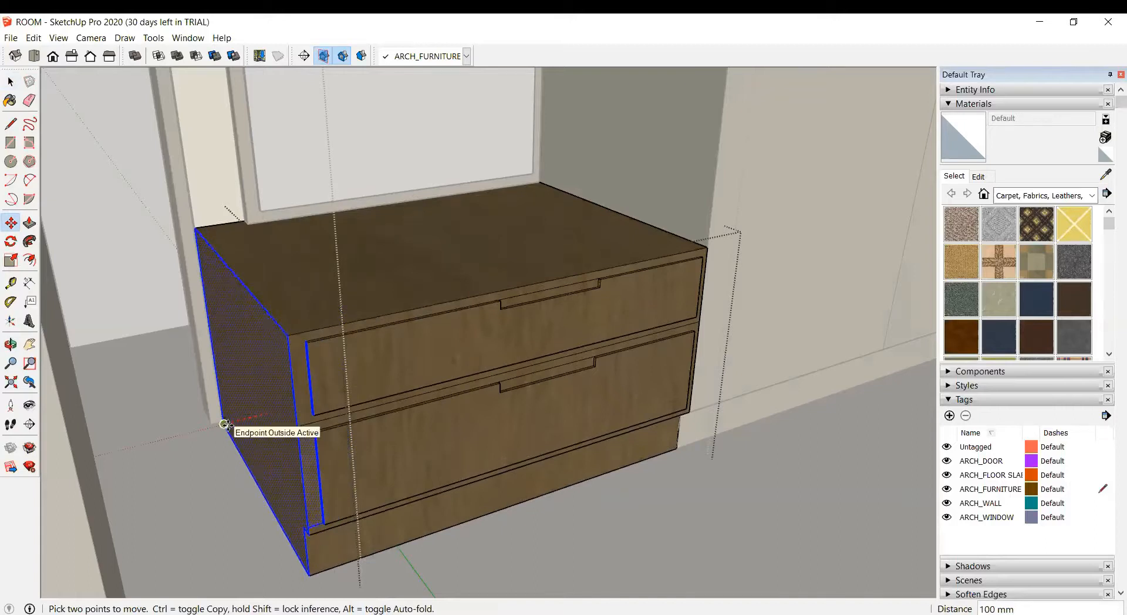
left_click(224, 424)
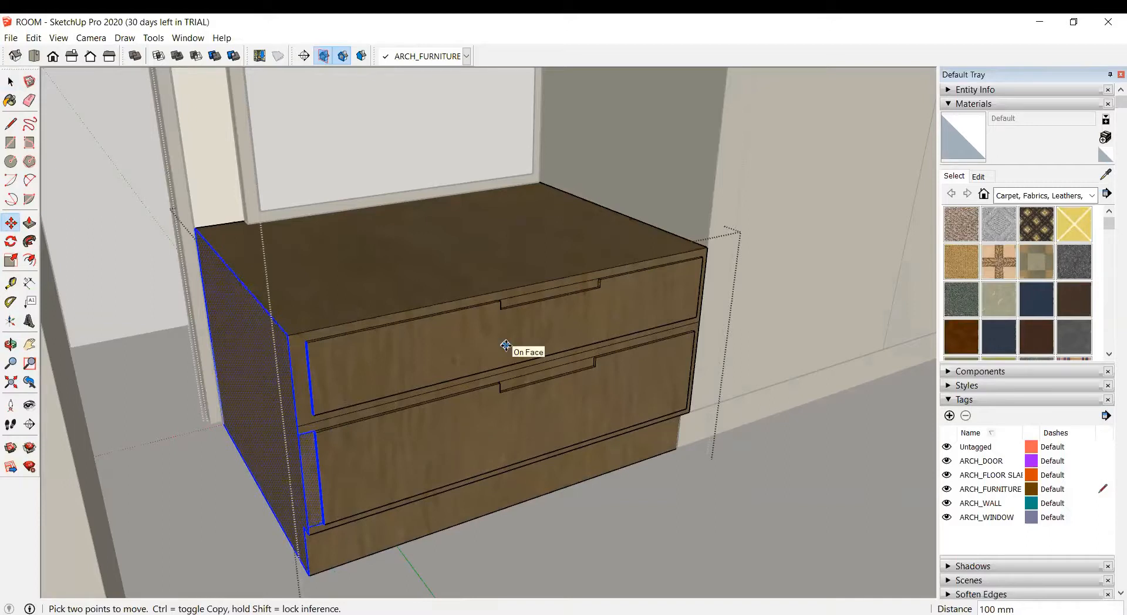
Step: Move both drawer handle cutouts together along the fronts, 71 mm toward the extended side and 26 mm back
key("space")
left_click_drag(462, 229, 630, 454)
key("m")
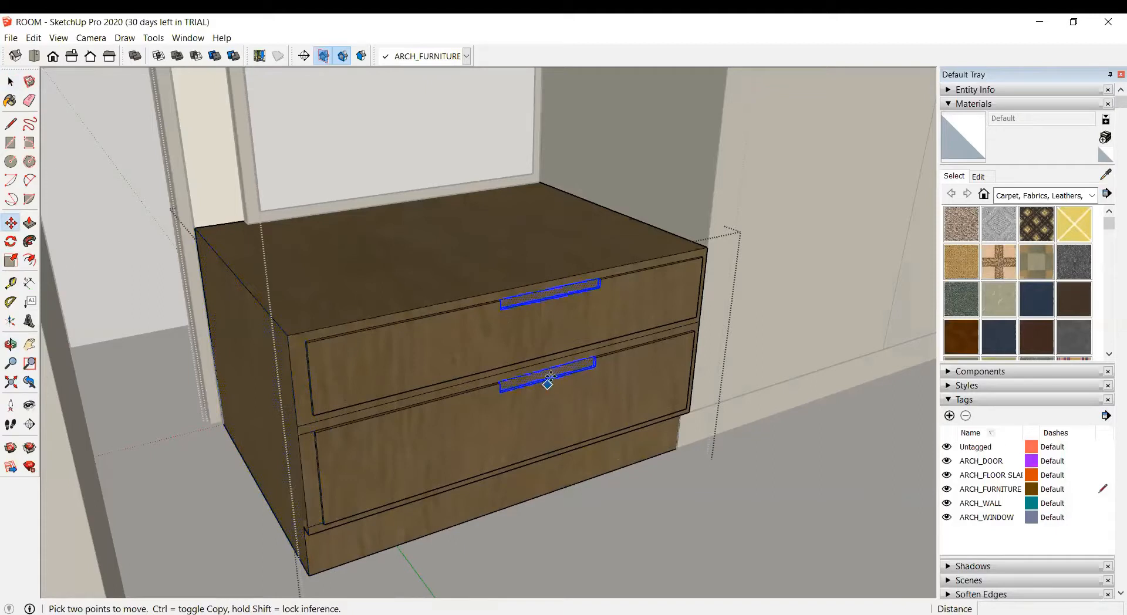
left_click(534, 389)
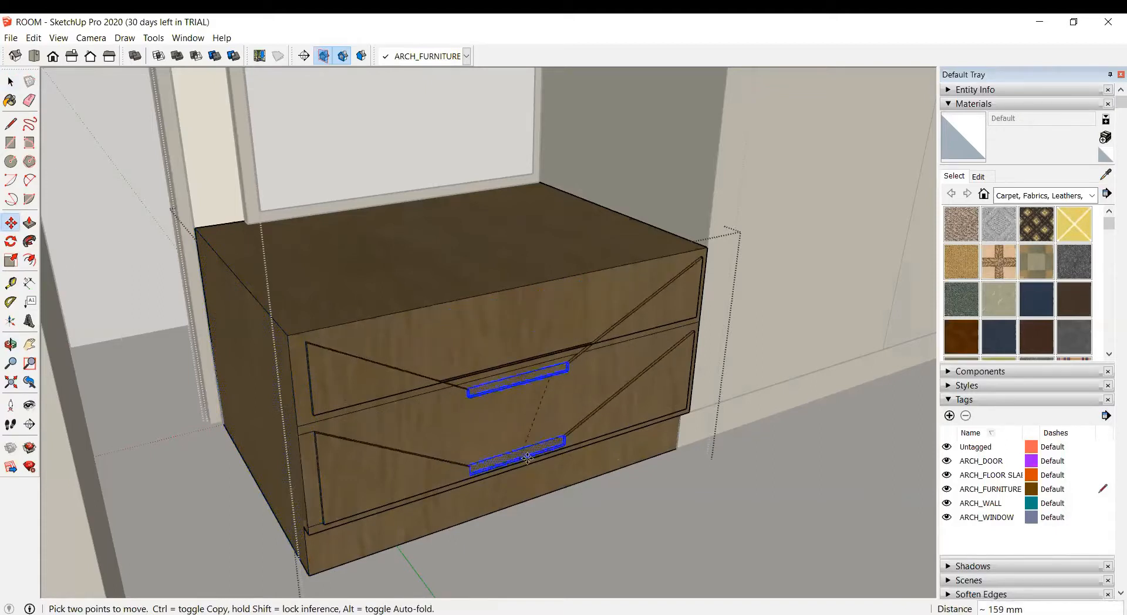
left_click(515, 395)
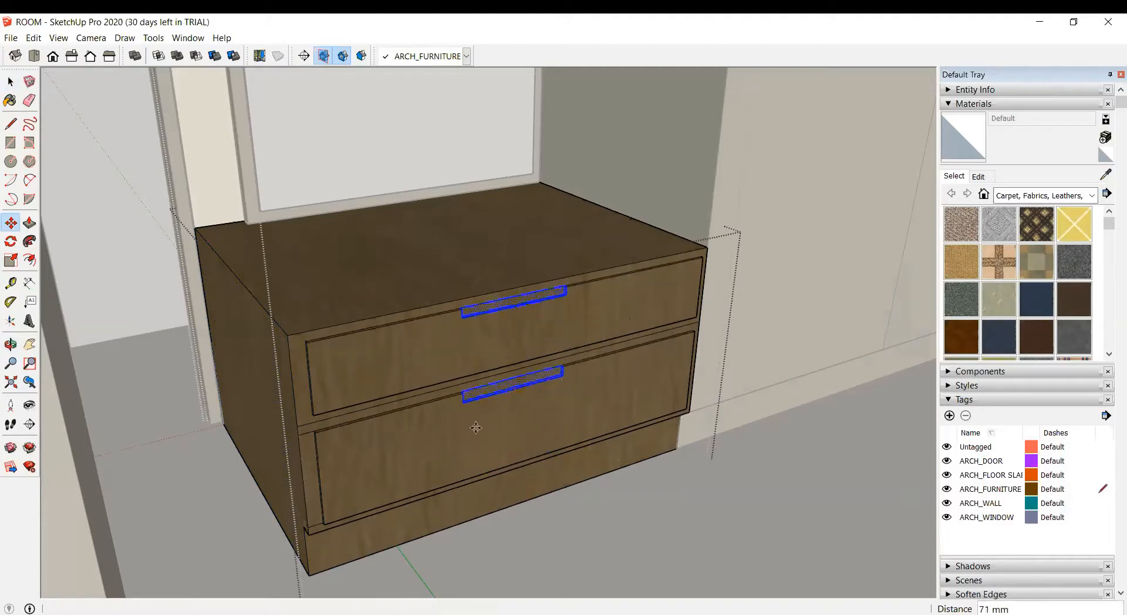
left_click(537, 406)
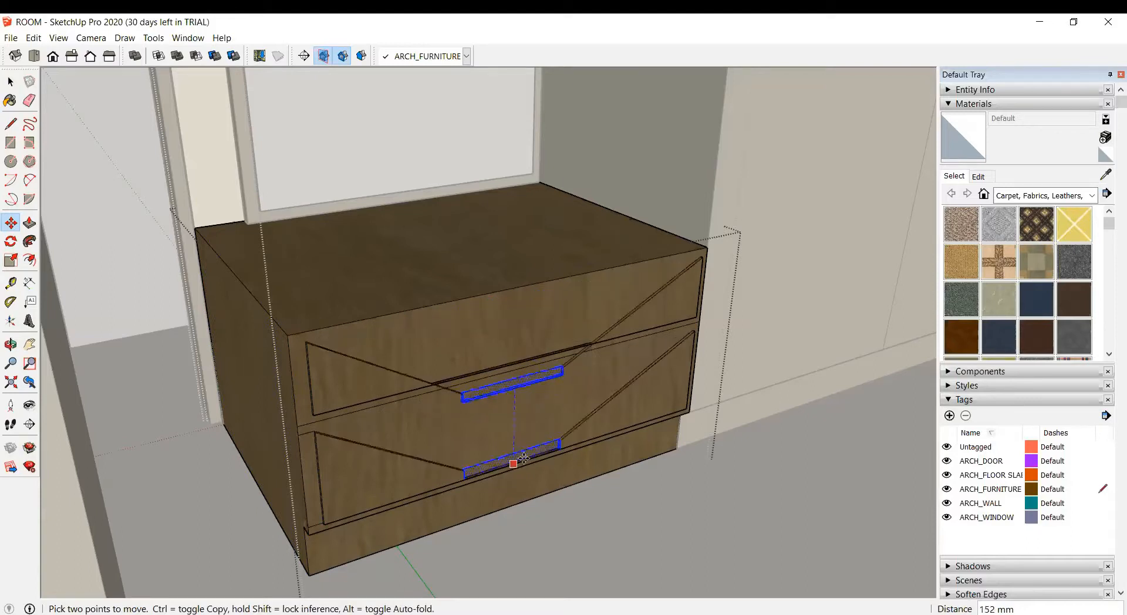
left_click(522, 387)
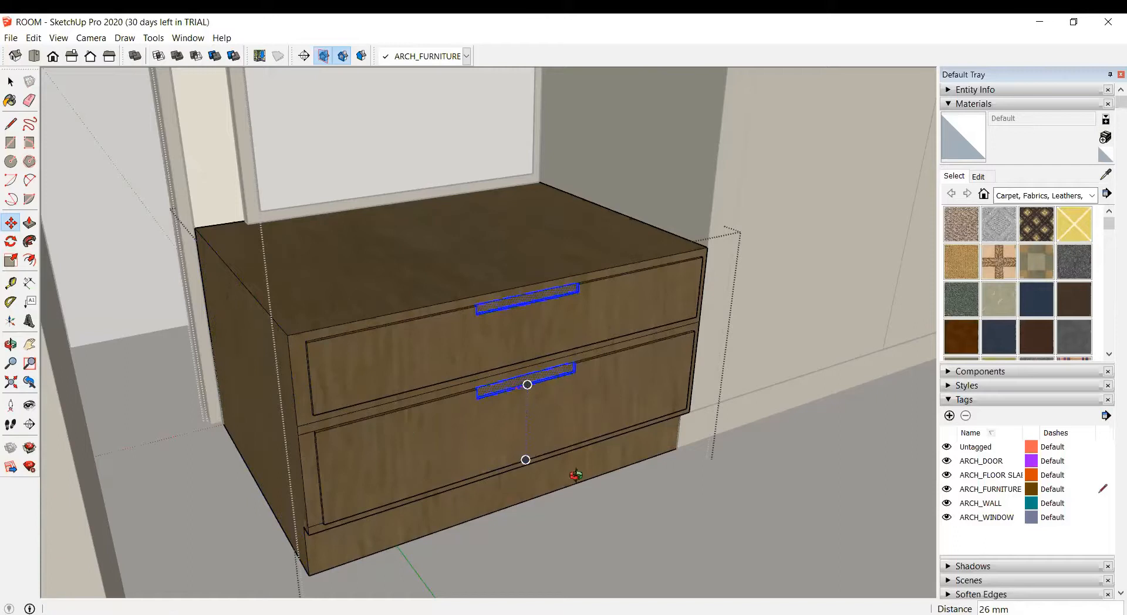
Step: Leave the drawer cabinet group and examine the whole furnished room from above
middle_click_drag(401, 421, 424, 482)
scroll(440, 470, "down", 7)
left_click(29, 382)
middle_click_drag(432, 474, 564, 532)
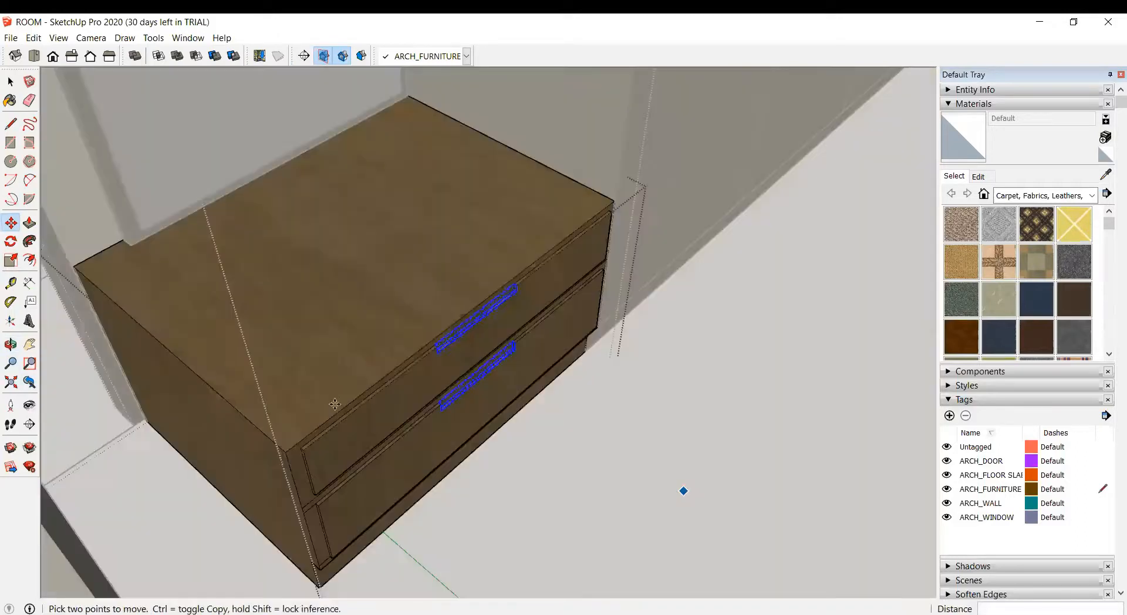
scroll(496, 467, "down", 6)
key("space")
scroll(538, 335, "down", 5)
left_click(538, 337)
left_click(537, 337)
middle_click_drag(385, 447, 805, 508)
scroll(494, 253, "down", 4)
middle_click_drag(307, 393, 761, 352)
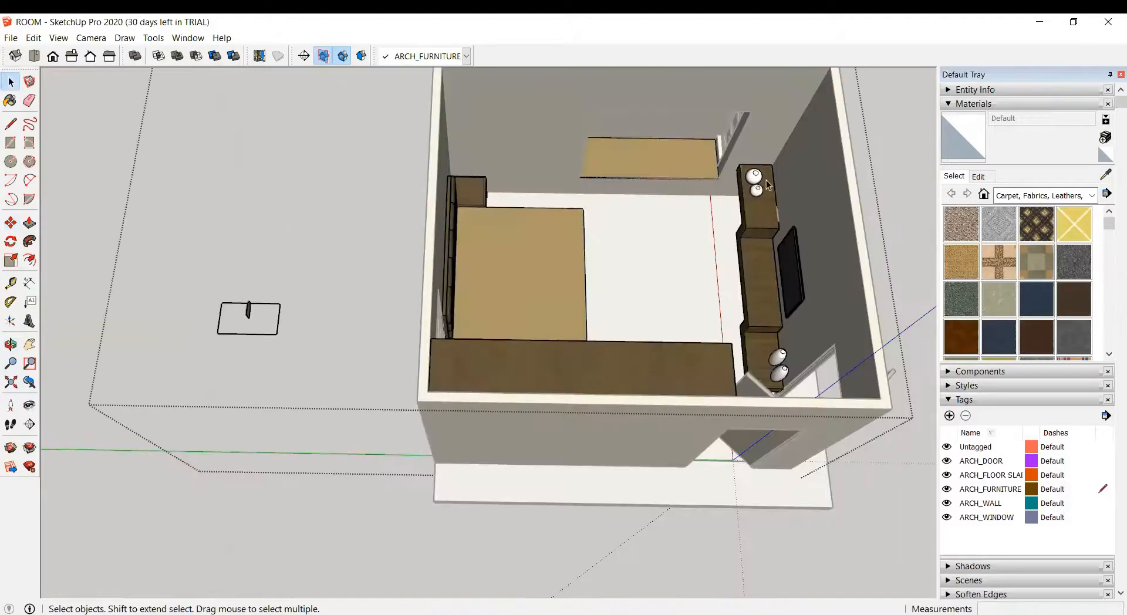
Step: Check which tags the bed group and the TV unit are assigned to
left_click(541, 320)
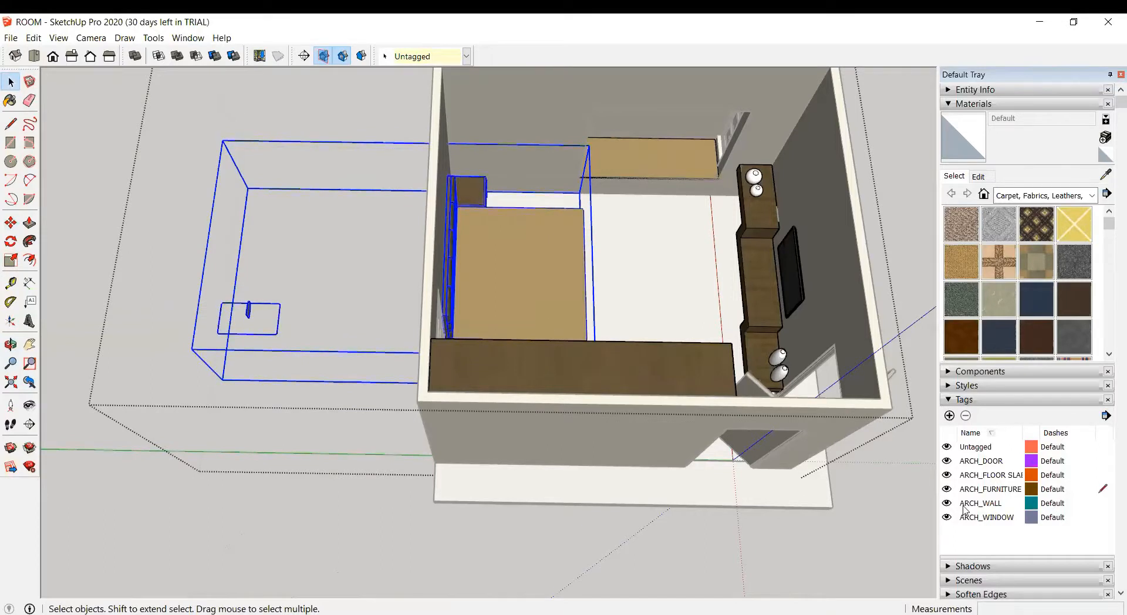
left_click(765, 214)
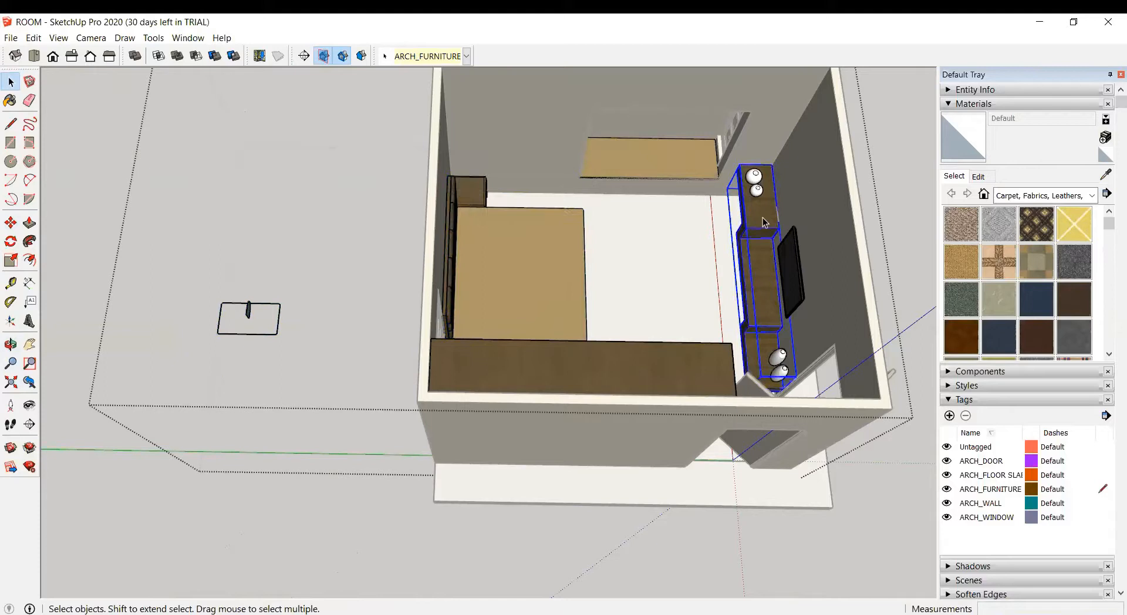
left_click(32, 35)
left_click(280, 294)
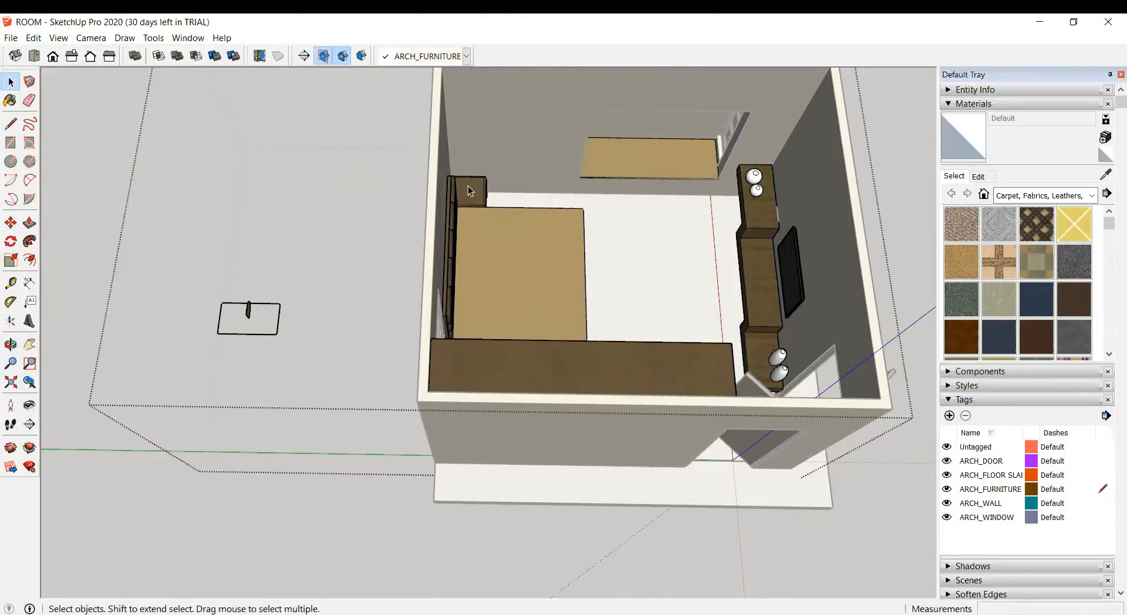
Step: Examine the bed with its nightstands, plus the loose rounded path and curved profile outside the room
middle_click_drag(466, 183, 373, 284)
scroll(435, 258, "up", 4)
middle_click_drag(434, 258, 355, 474)
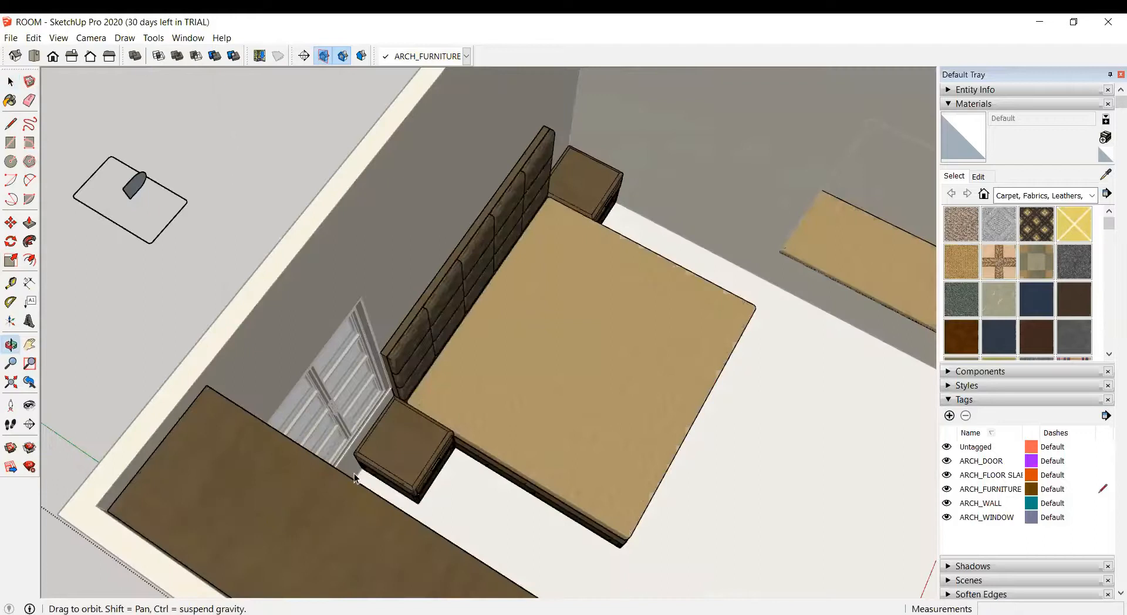
middle_click_drag(337, 437, 463, 408)
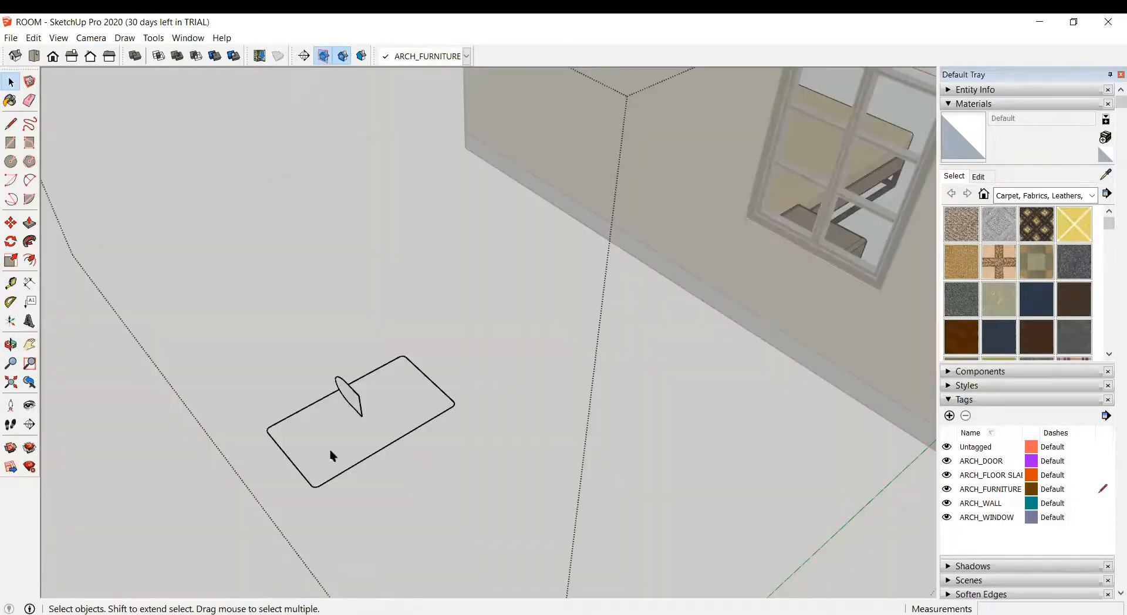
scroll(334, 441, "up", 3)
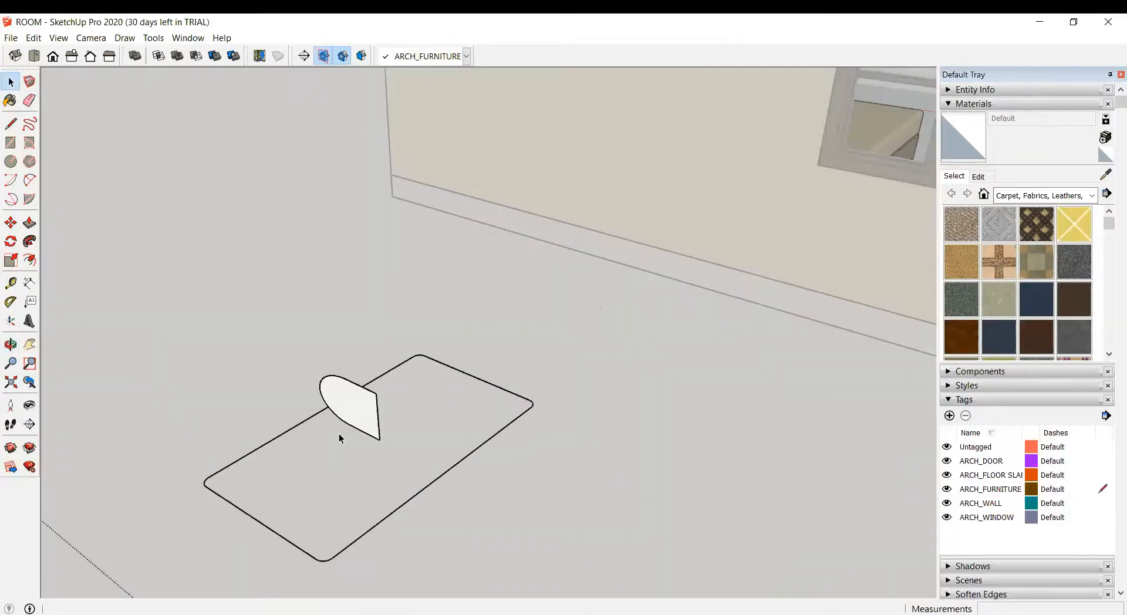
left_click(373, 445)
middle_click_drag(373, 444, 439, 509)
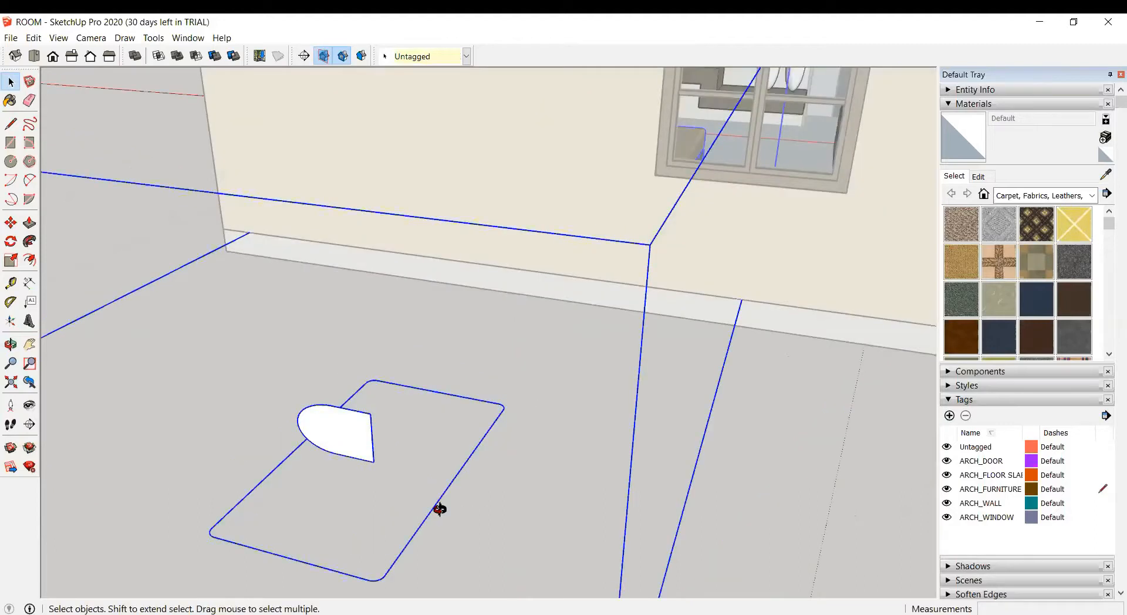
left_click(488, 326)
middle_click_drag(488, 326, 406, 474)
scroll(407, 473, "down", 3)
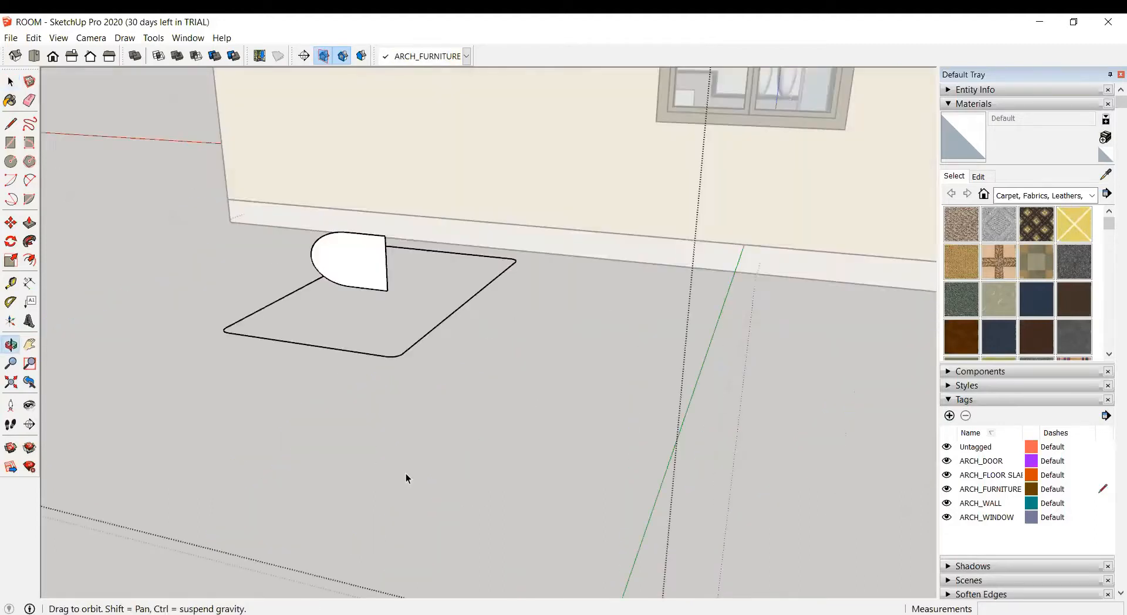
key("space")
middle_click_drag(348, 366, 347, 362)
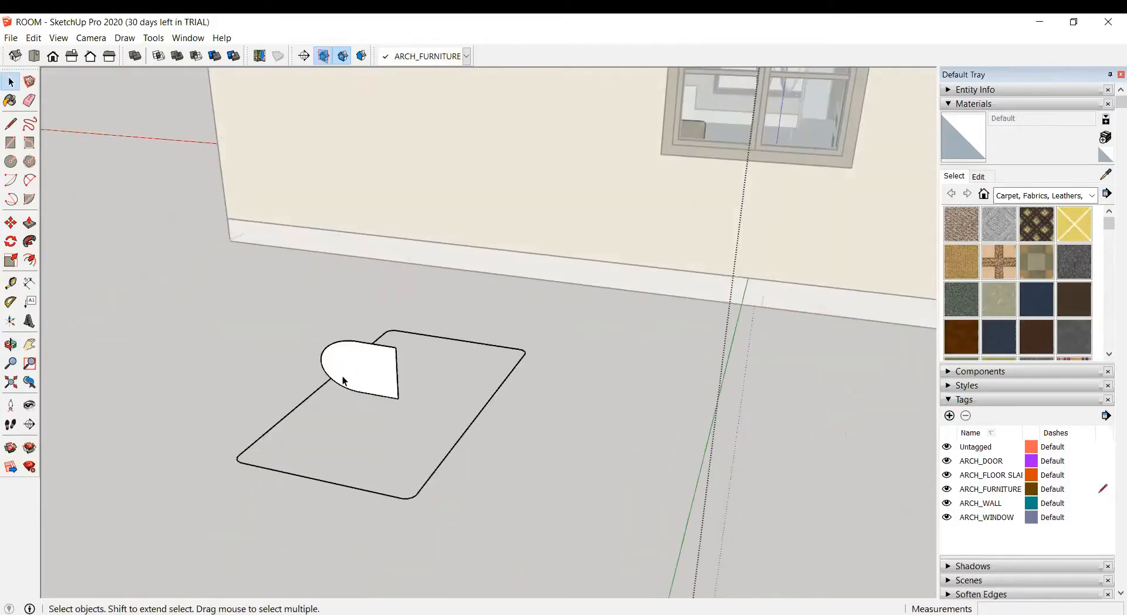
Step: Open the loose group outside the room and sweep its curved profile along the rounded rectangle with Follow Me
double_click(302, 407)
left_click(301, 407)
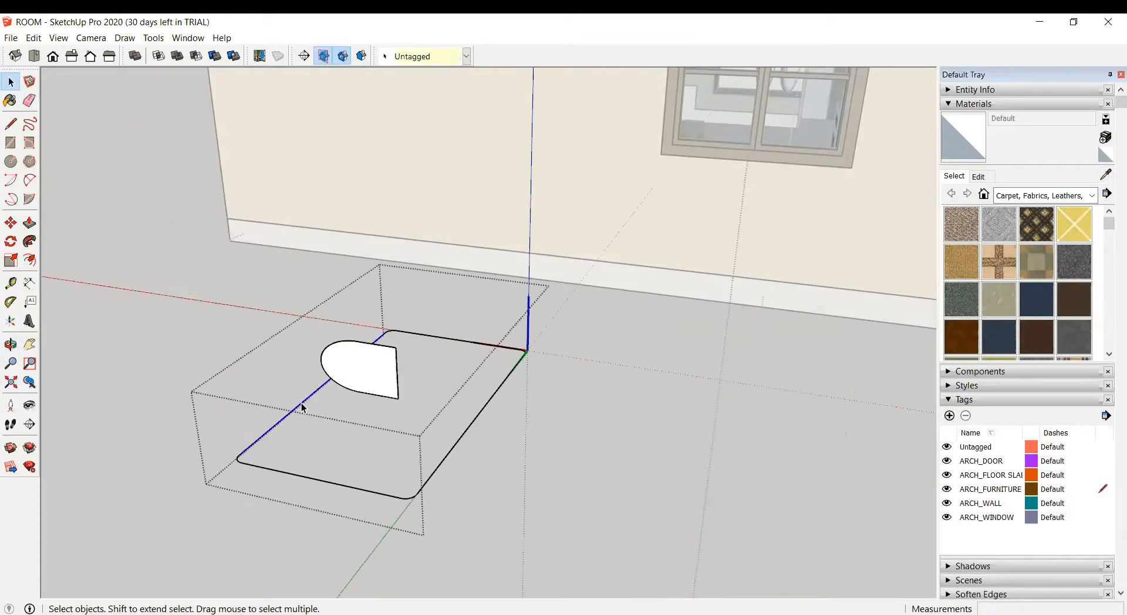
triple_click(277, 473)
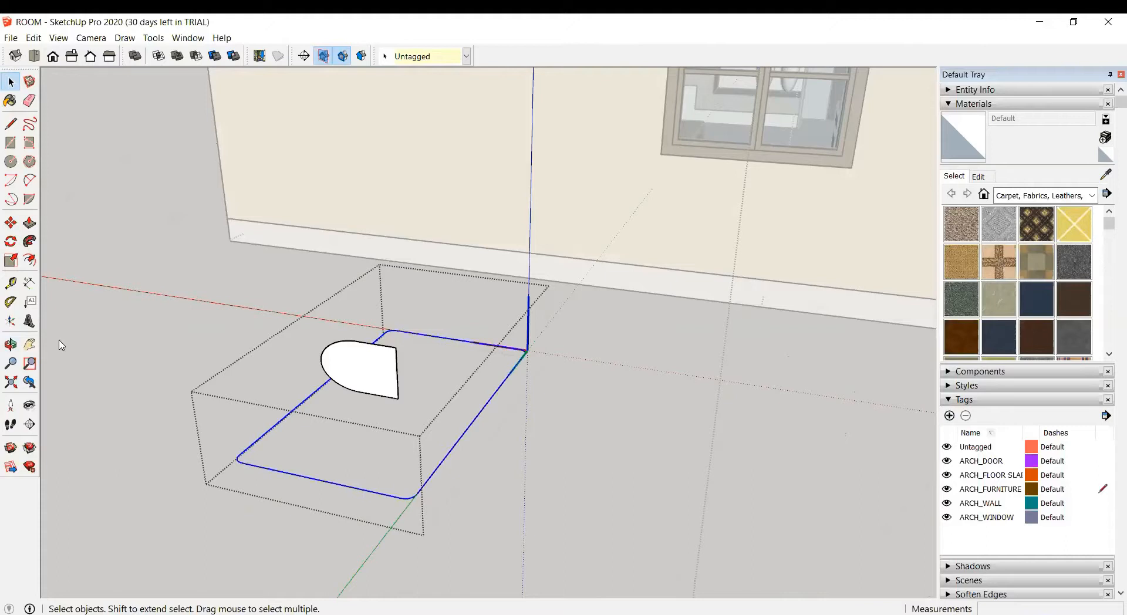
key("p")
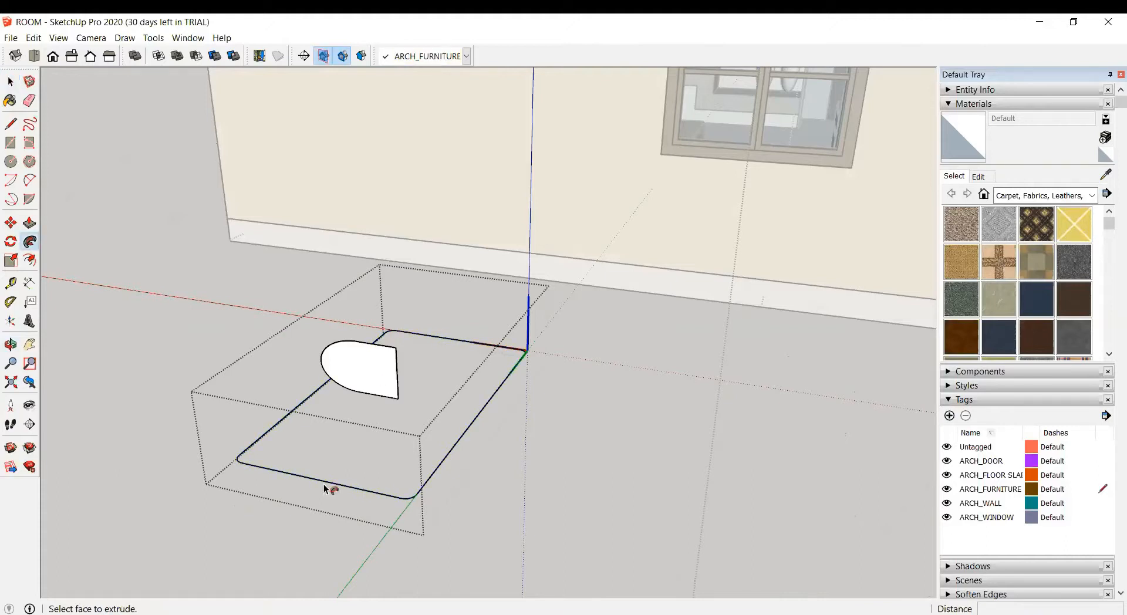
left_click(400, 478)
middle_click_drag(305, 487, 509, 482)
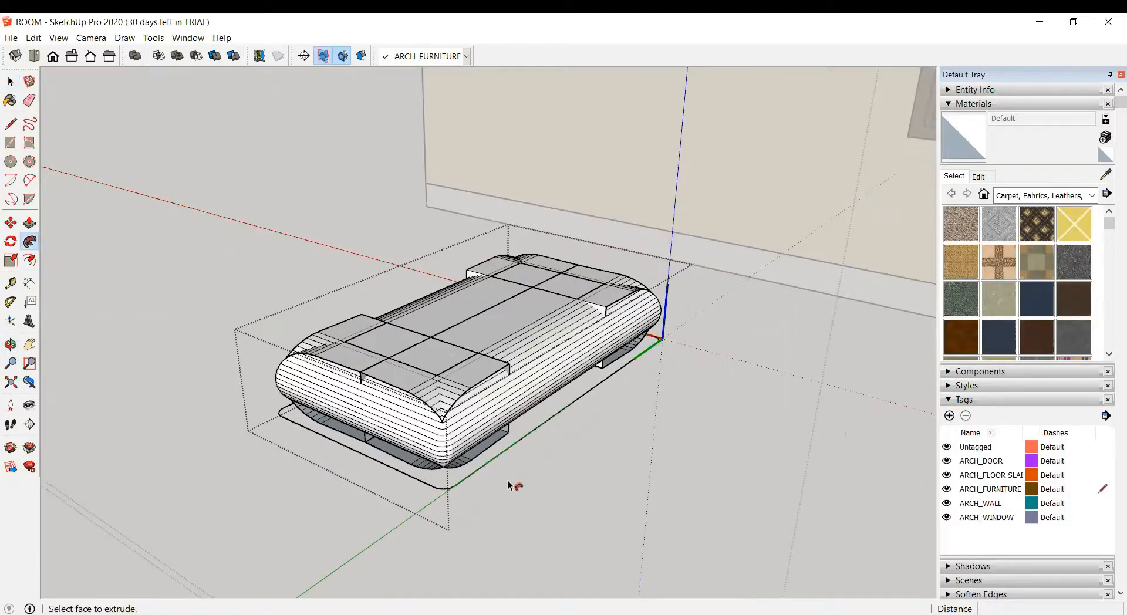
Step: Try to clean up the swept cushion by erasing the edges across its upper surface
scroll(470, 458, "up", 3)
key("e")
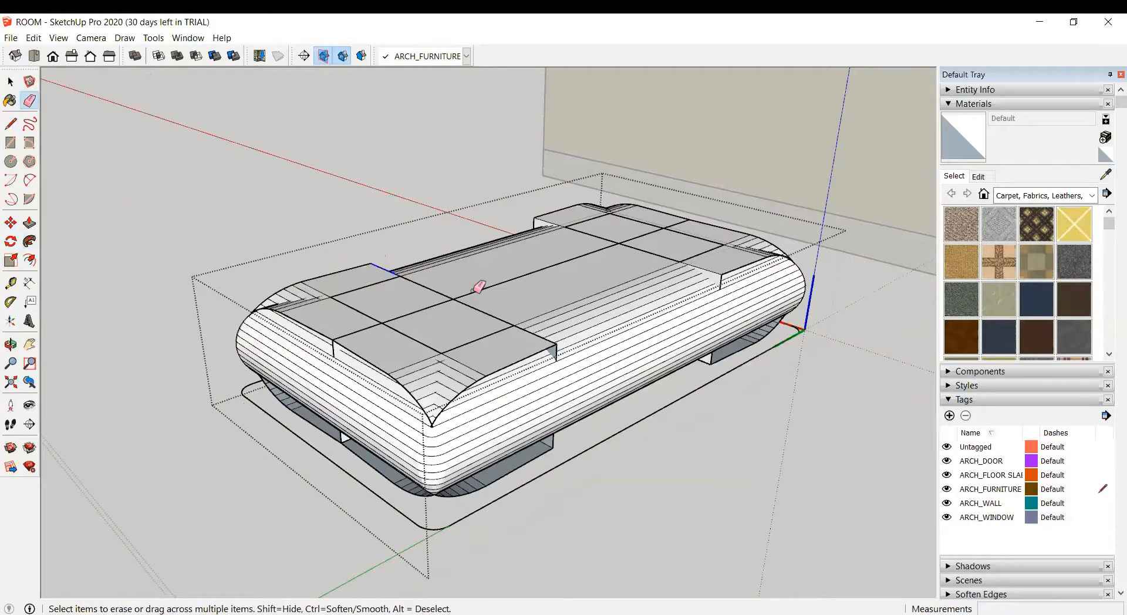
mouse_move(374, 257)
left_mouse_down()
mouse_move(278, 290)
mouse_move(675, 335)
mouse_move(576, 483)
left_mouse_up()
mouse_move(888, 525)
middle_mouse_down()
mouse_move(872, 429)
mouse_move(838, 360)
mouse_move(713, 367)
middle_mouse_up()
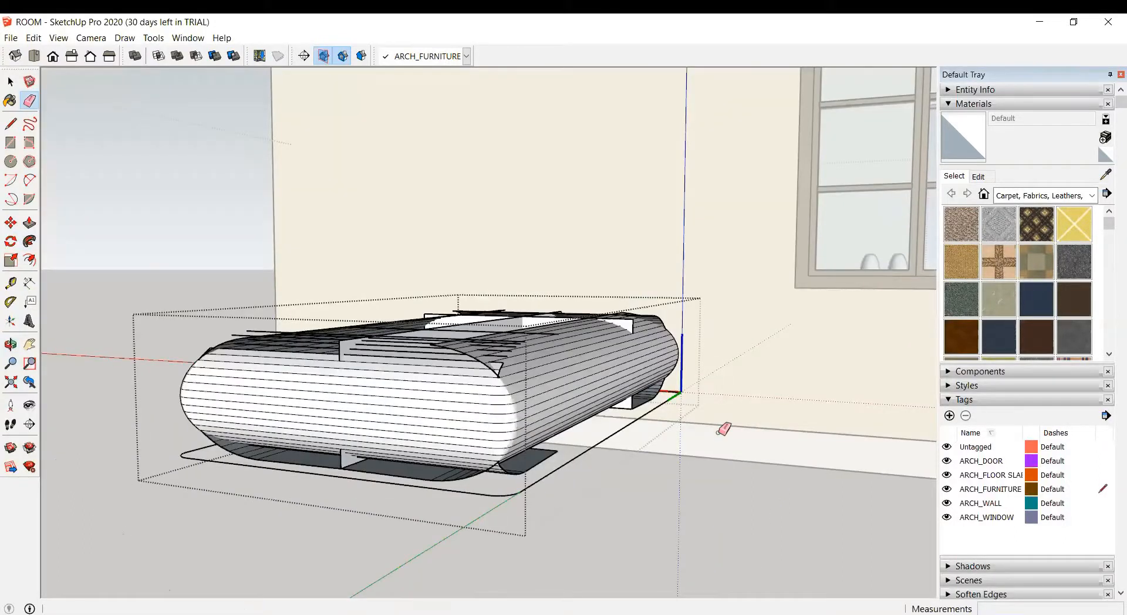
Step: Undo the edge erasures and the Follow Me sweep, and leave the cushion group
key("space")
left_click(724, 509)
middle_click_drag(558, 475, 558, 475)
key("ctrl+z")
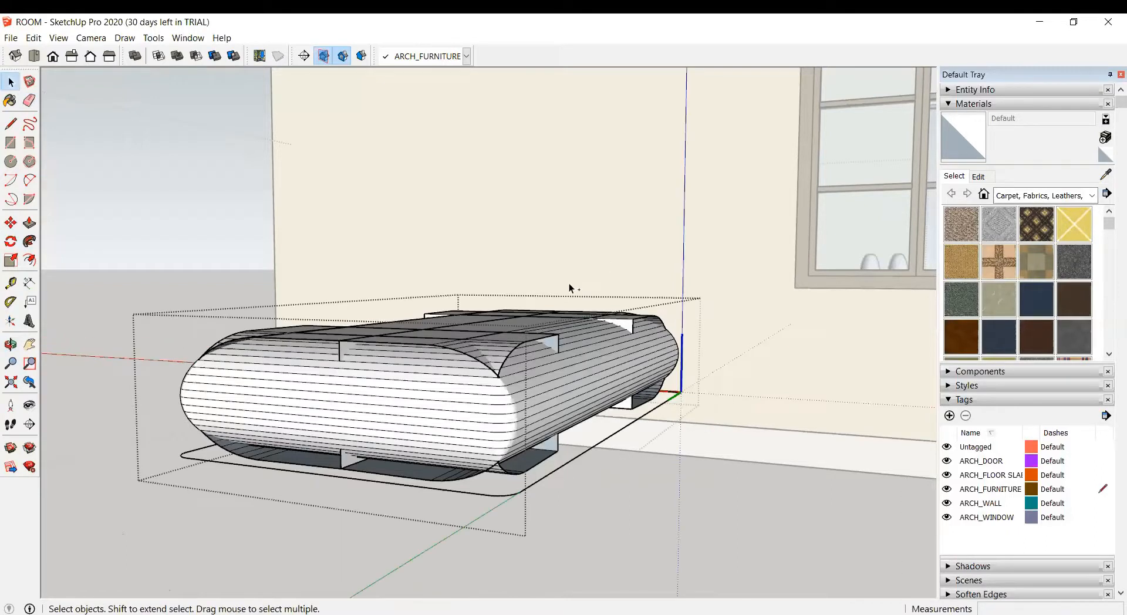
key("ctrl+z")
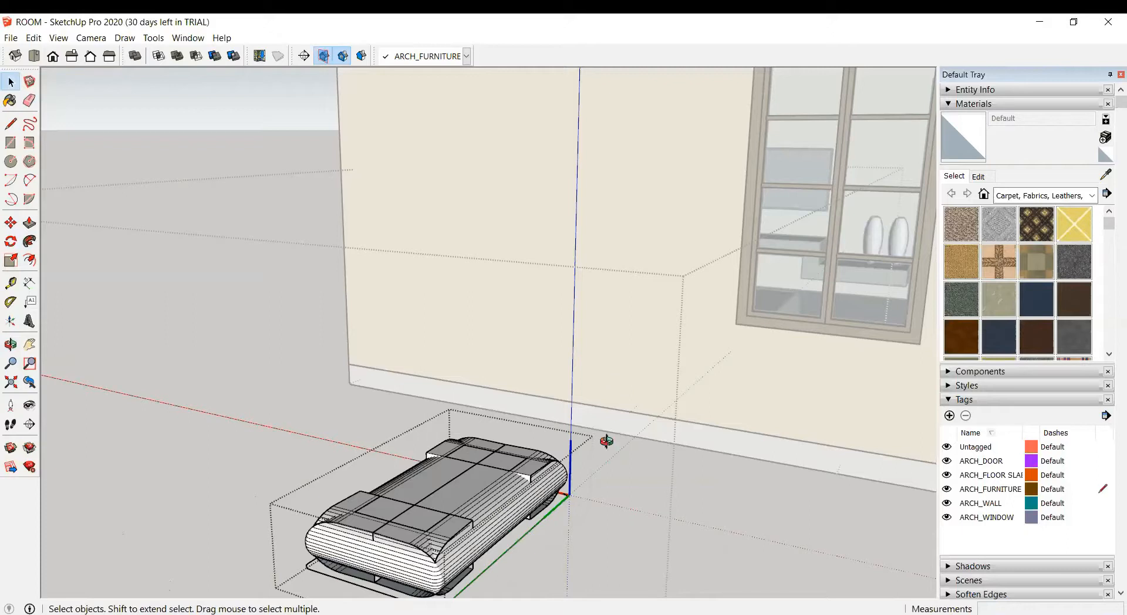
key("ctrl+z")
middle_click_drag(554, 300, 553, 299)
scroll(553, 299, "down", 4)
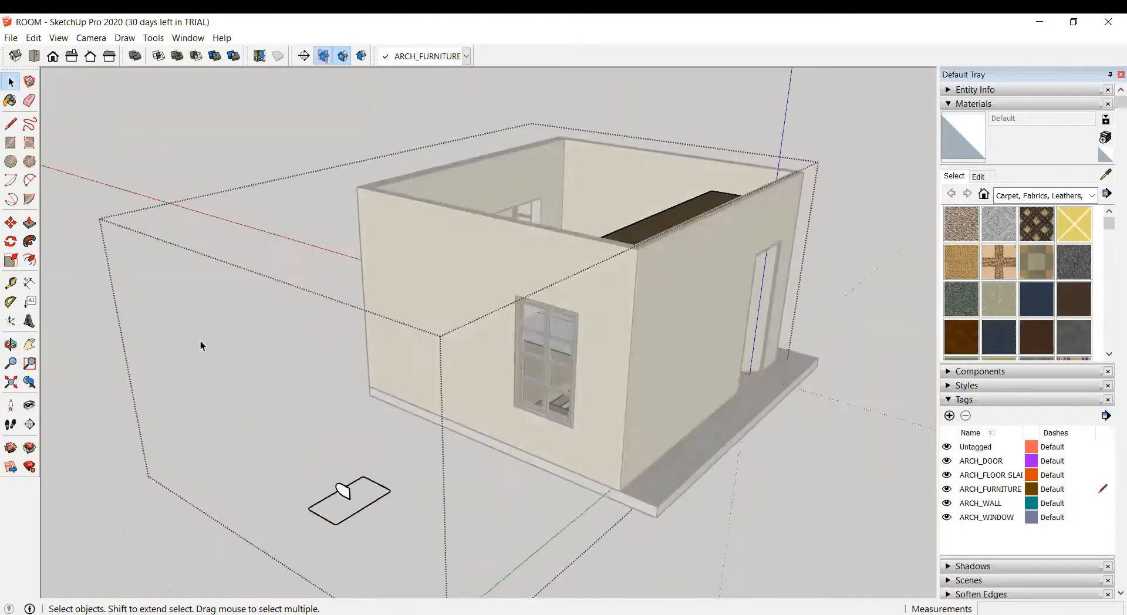
key("ctrl+z")
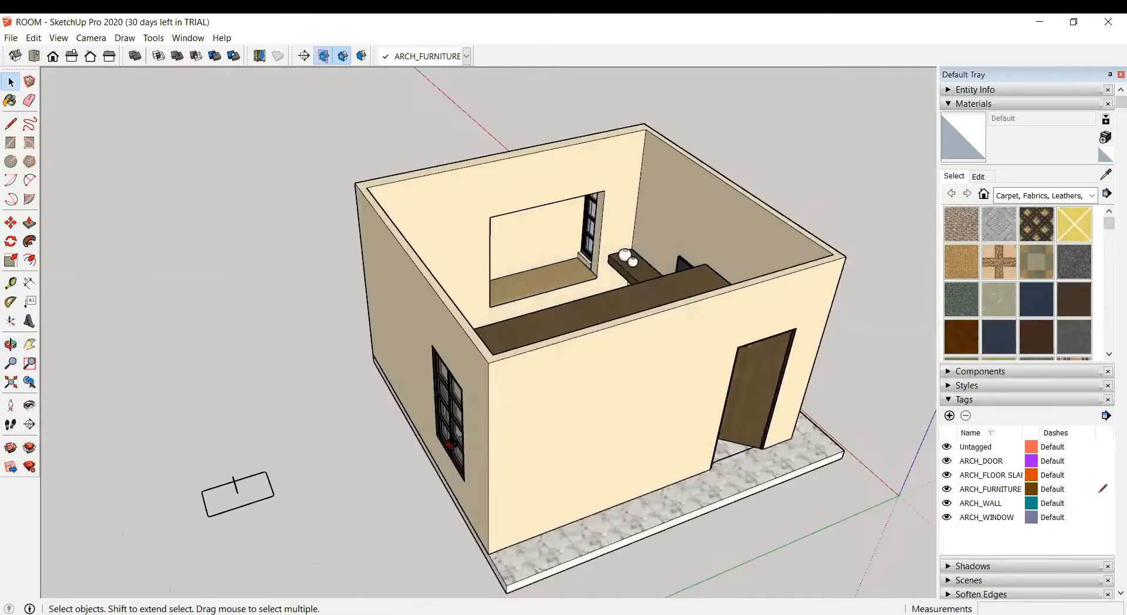
Step: Examine the whole furnished room from several sides and from above
middle_click_drag(450, 445, 269, 497)
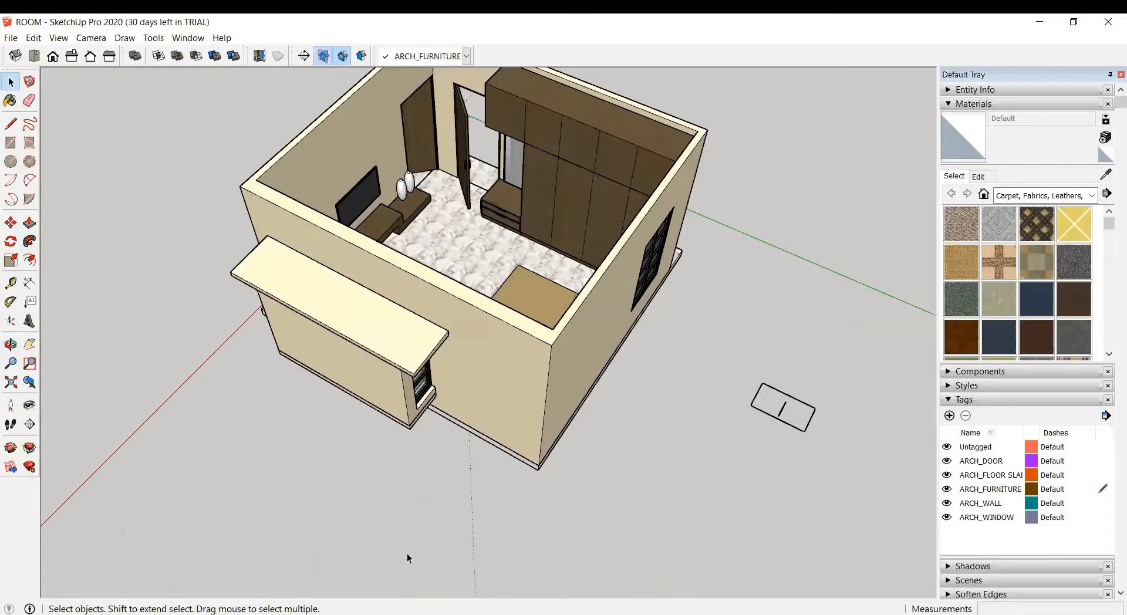
scroll(608, 396, "down", 2)
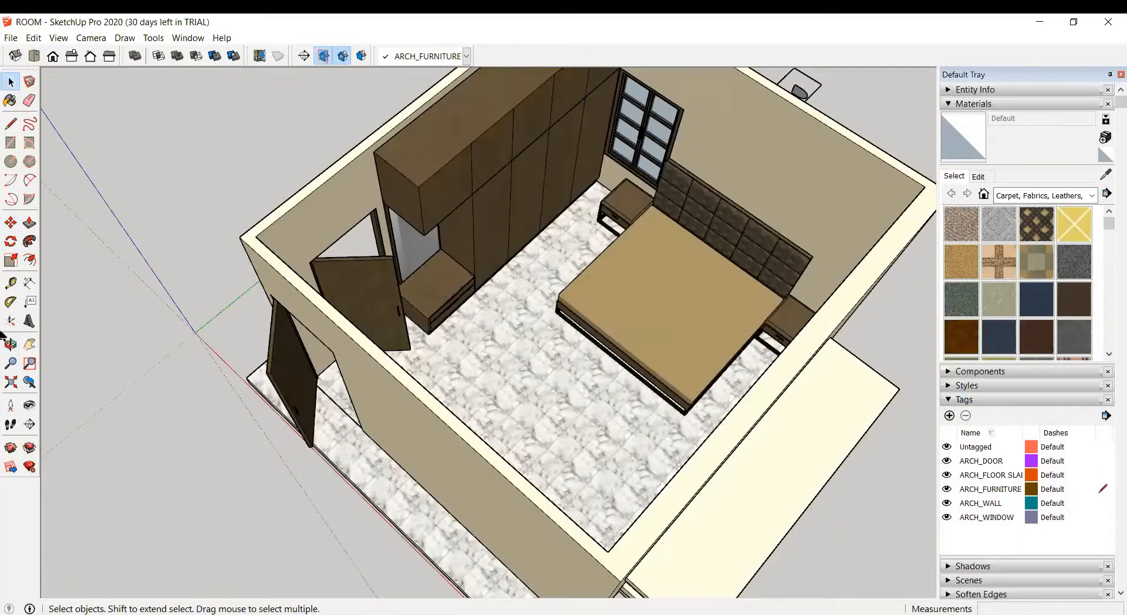
middle_click_drag(242, 382, 596, 427)
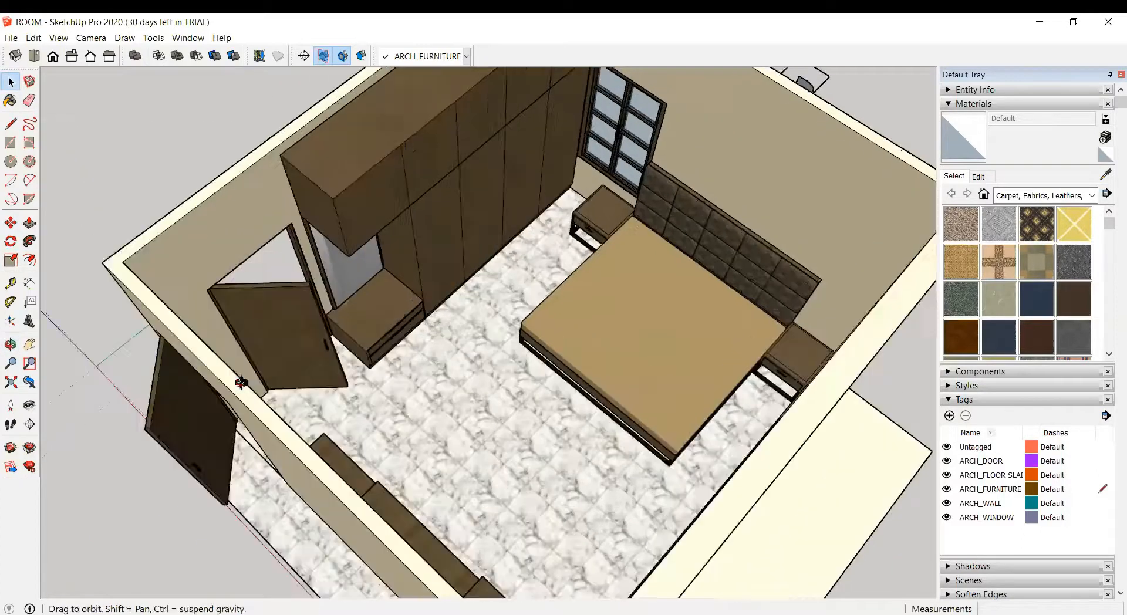
middle_click_drag(596, 427, 617, 470)
left_click(1024, 403)
scroll(1018, 502, "down", 5)
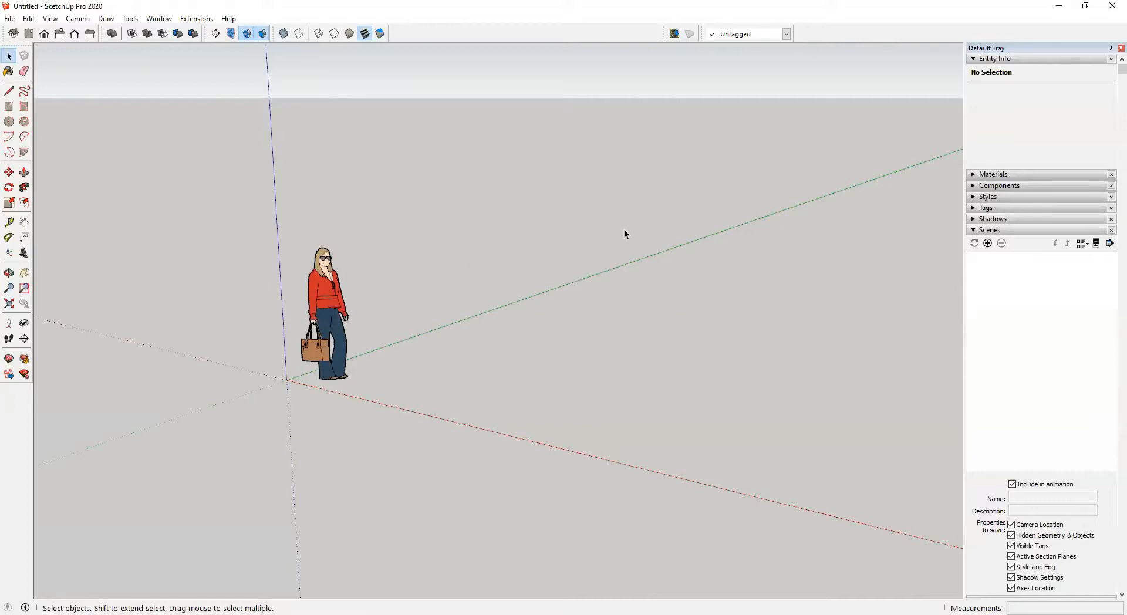
Step: Apply the Architectural Design Style from the default styles and rename it Working Style
left_click(973, 59)
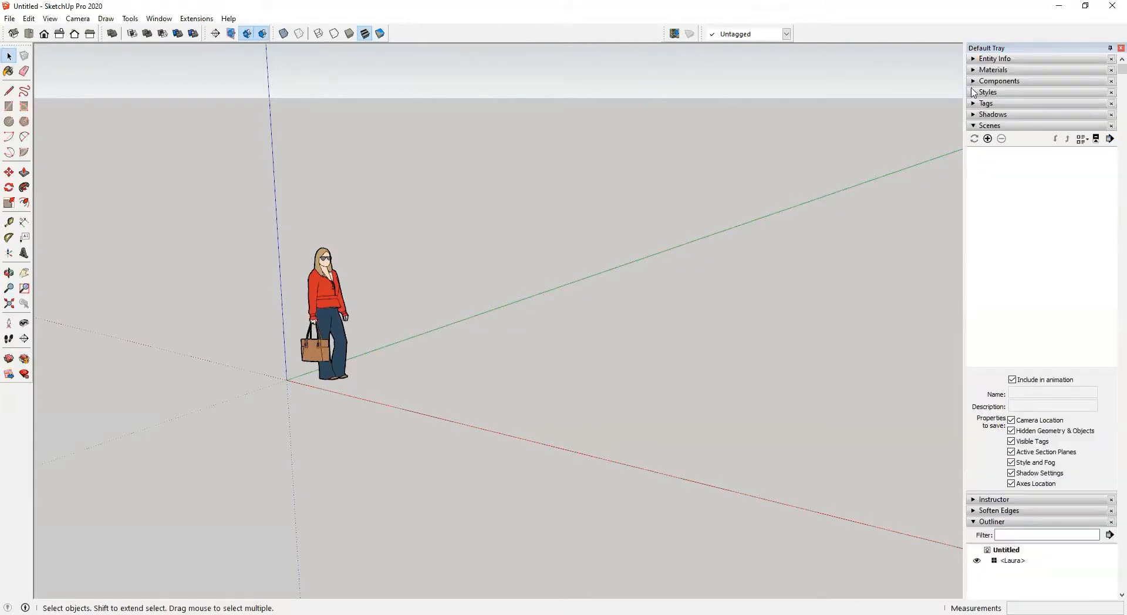
left_click(973, 92)
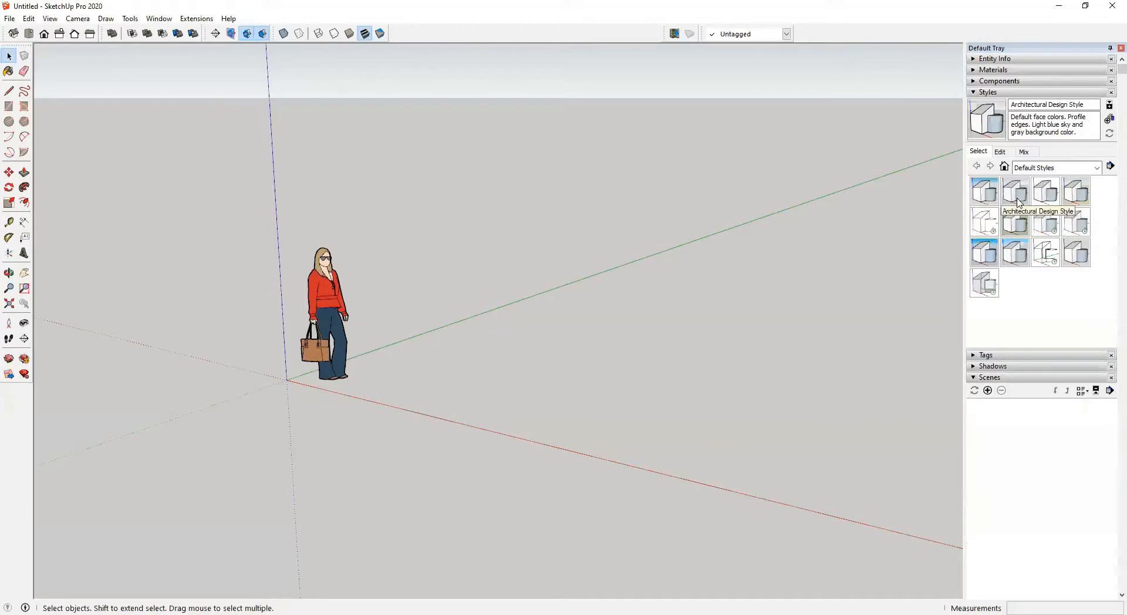
left_click(1019, 200)
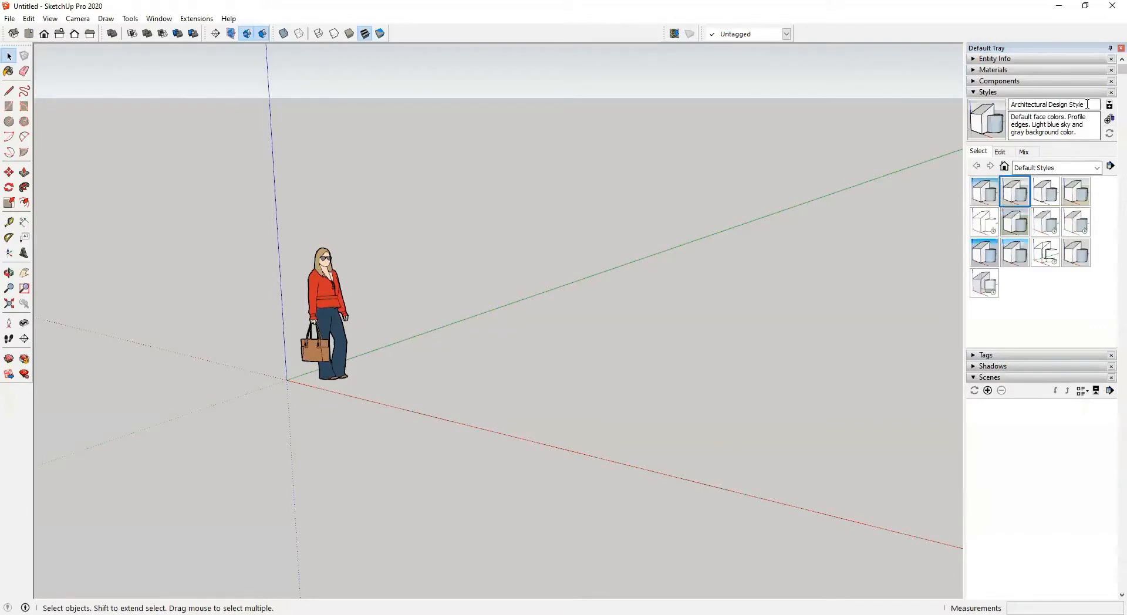
left_click(835, 95)
key("shift")
type("Work")
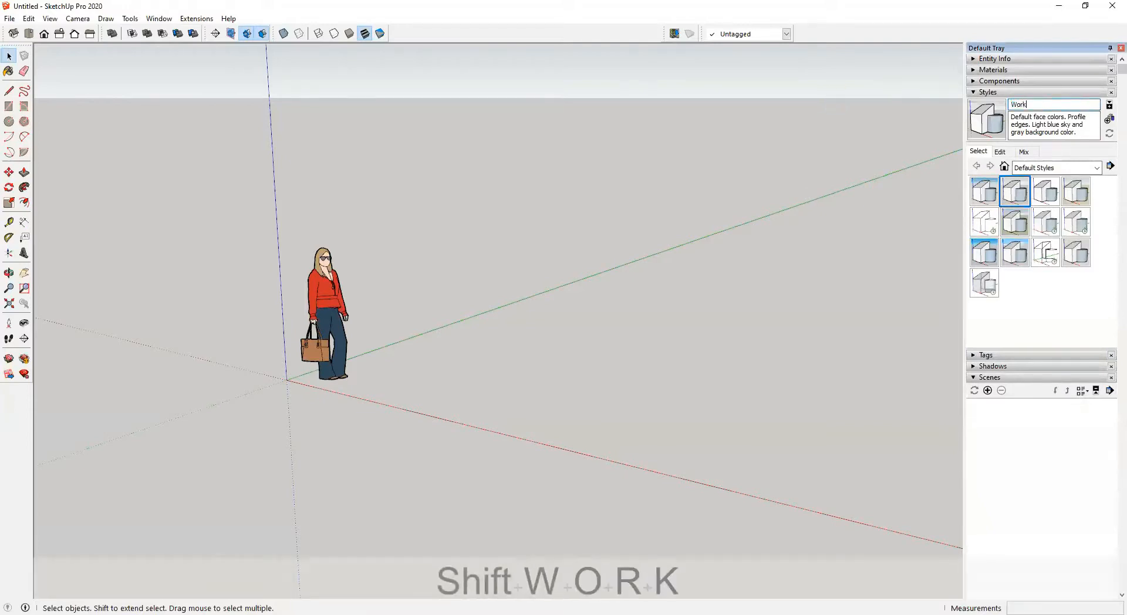
type("ing Style")
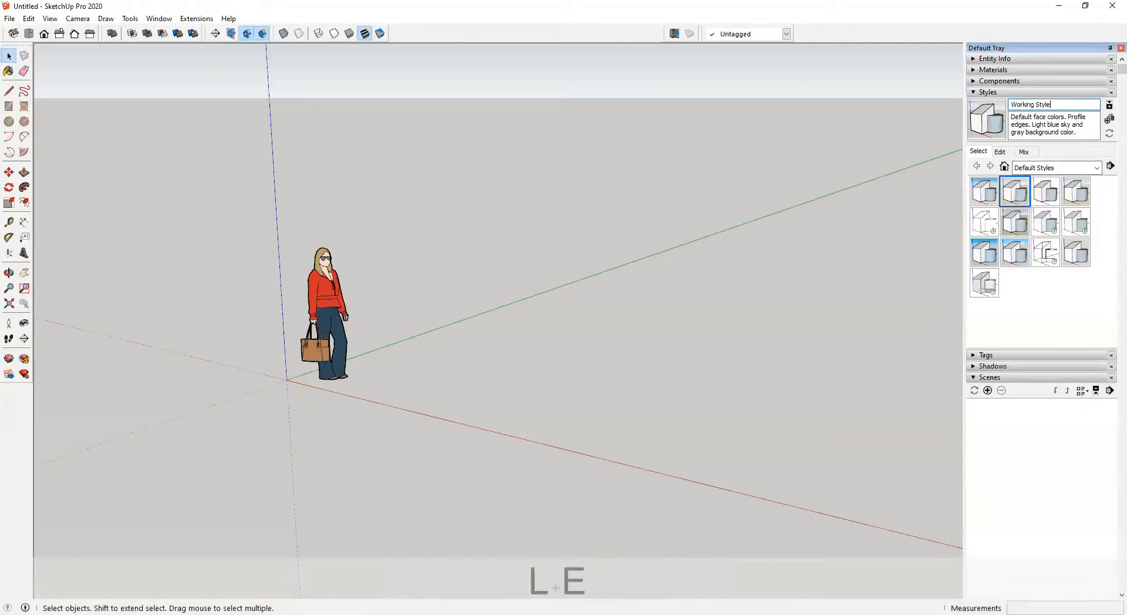
key("Return")
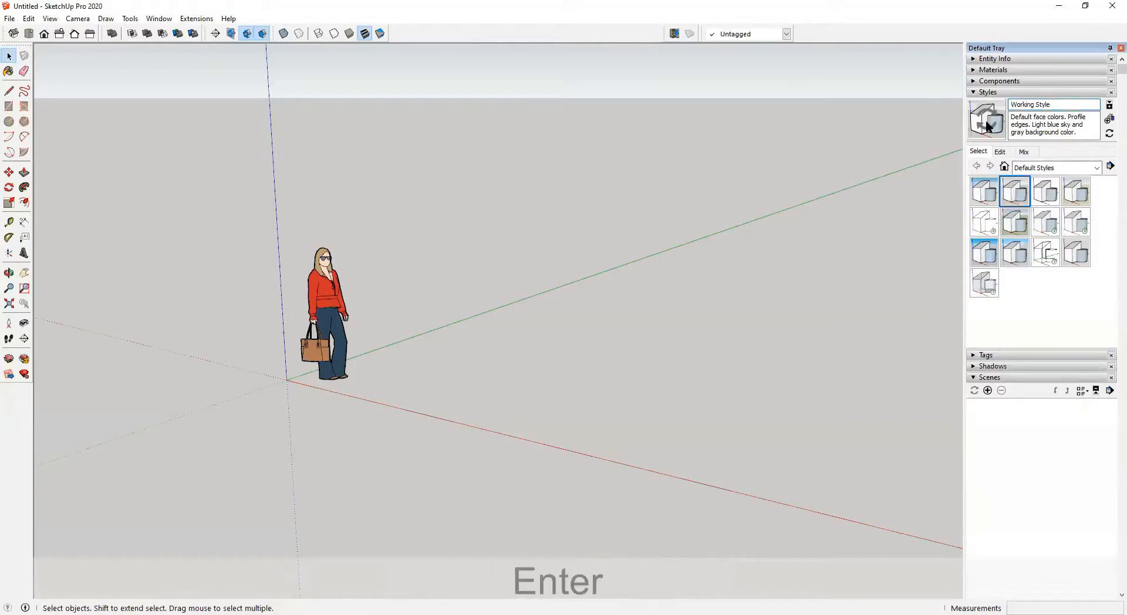
Step: Set the Profiles edge width of Working Style to 1 and turn on Endpoints
left_click(1000, 154)
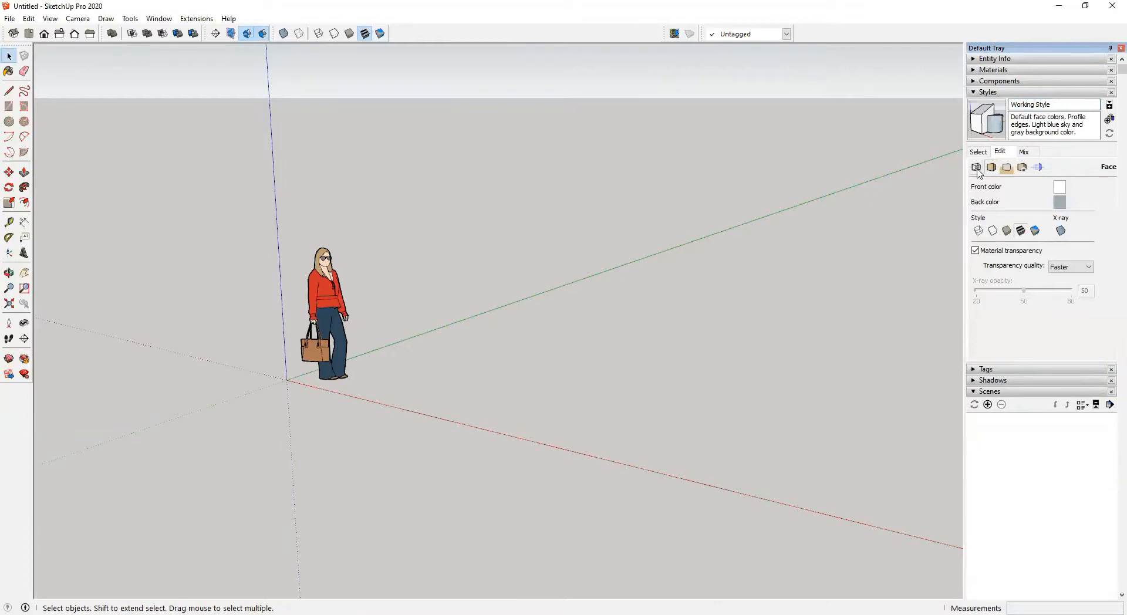
left_click(978, 168)
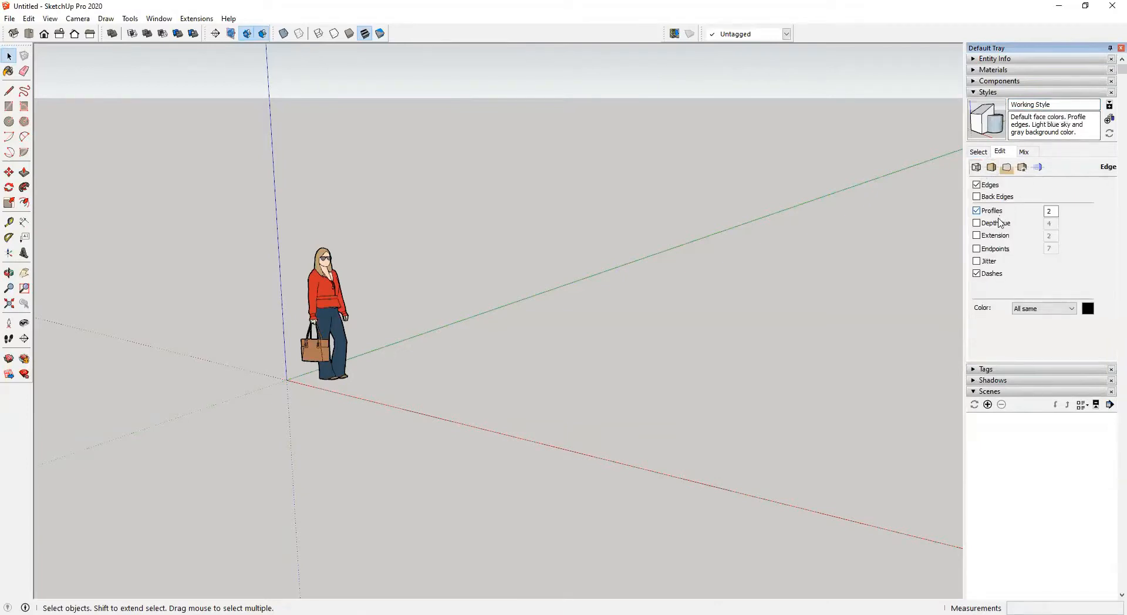
type("1")
left_click(993, 249)
Step: Review the face and background settings of Working Style and turn off Display watermarks
left_click(995, 169)
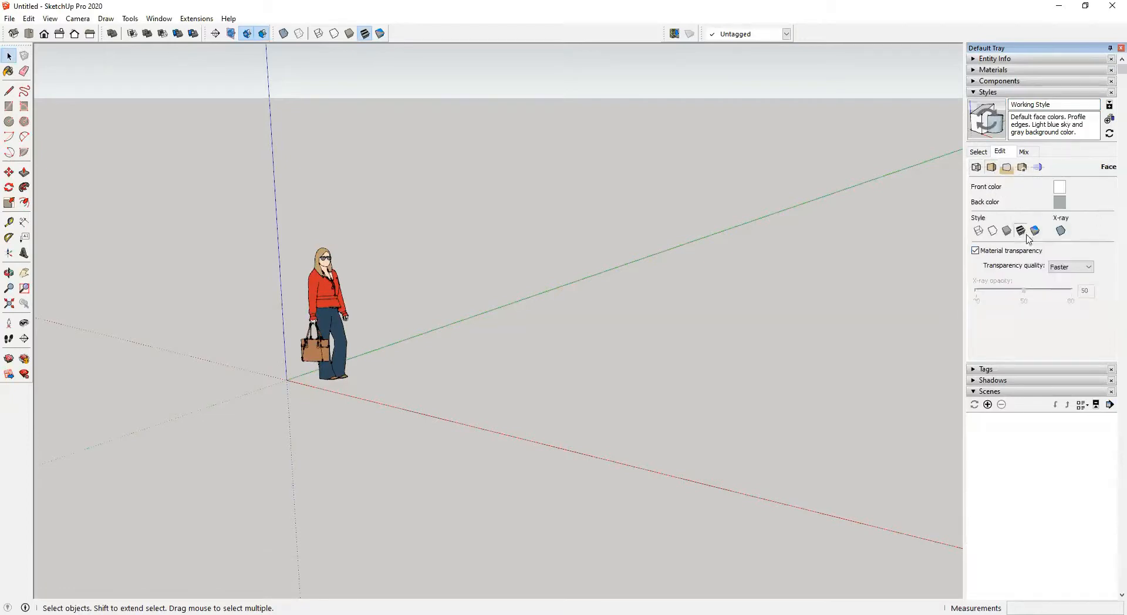
left_click(1006, 168)
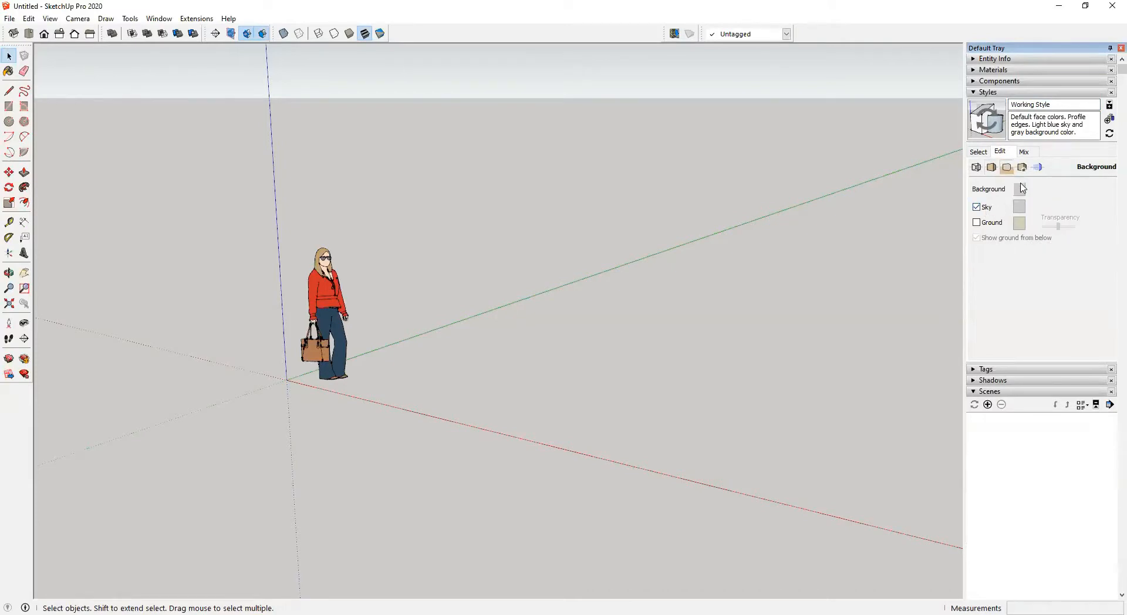
left_click(1023, 168)
left_click(1001, 185)
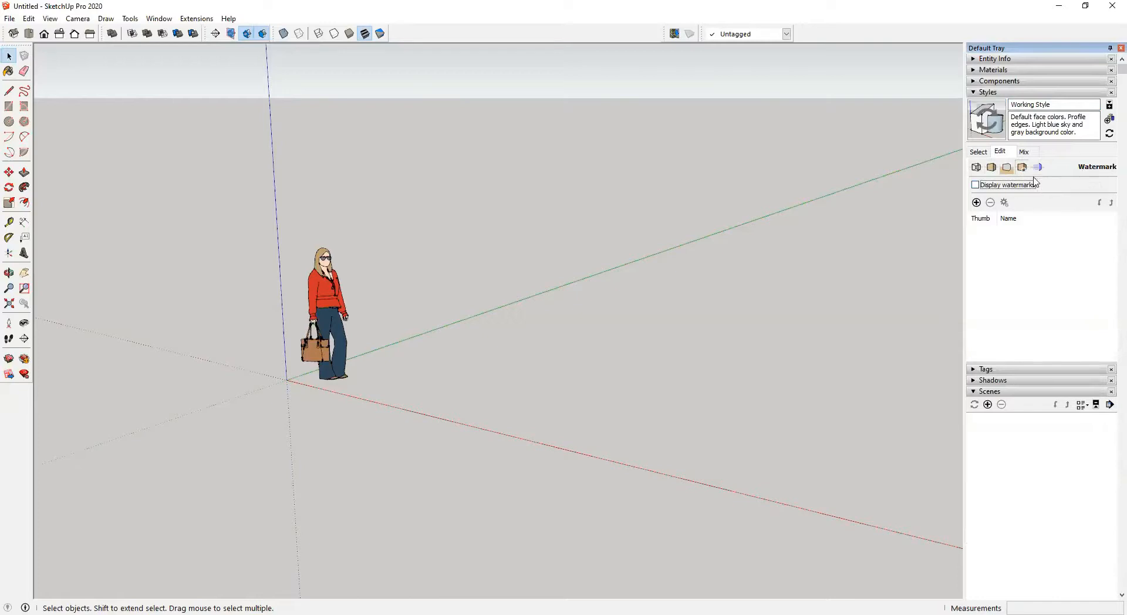
Step: Turn off Section Fill in the modeling settings and update Working Style with the changes
left_click(1038, 167)
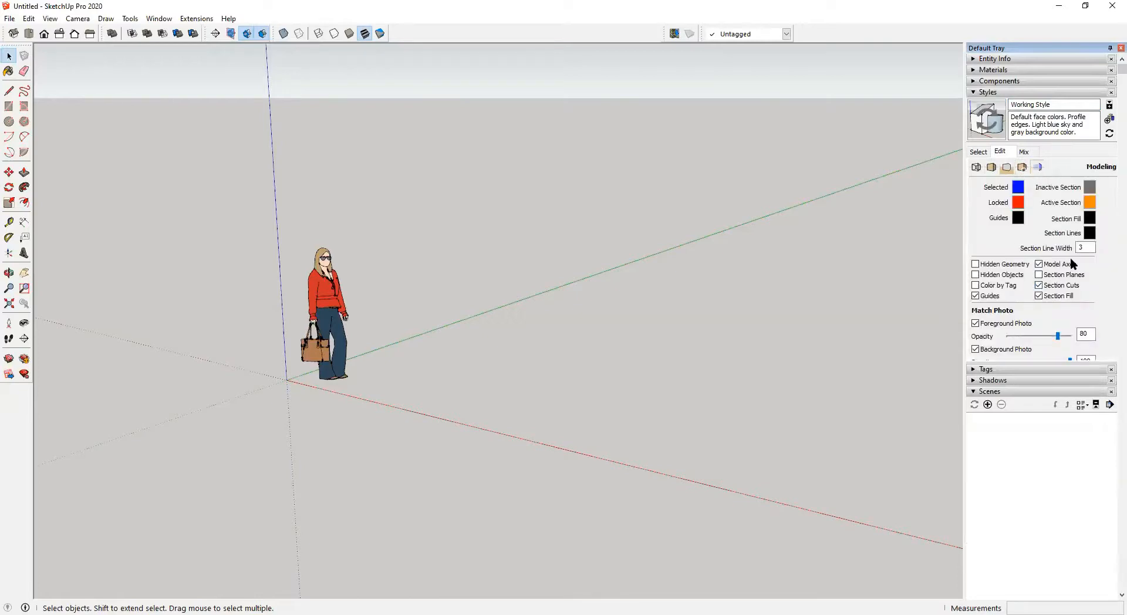
left_click(1039, 296)
left_click(990, 124)
left_click(978, 151)
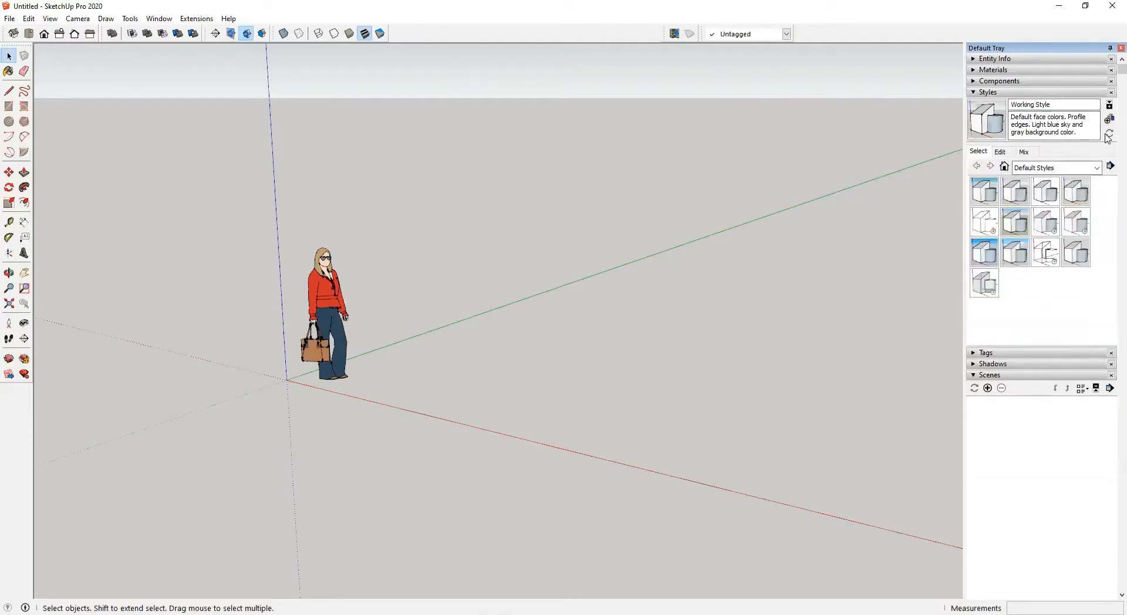
Step: Apply the Architectural Design Style from the default styles again and rename the in-model copy Output-BW
left_click(1015, 191)
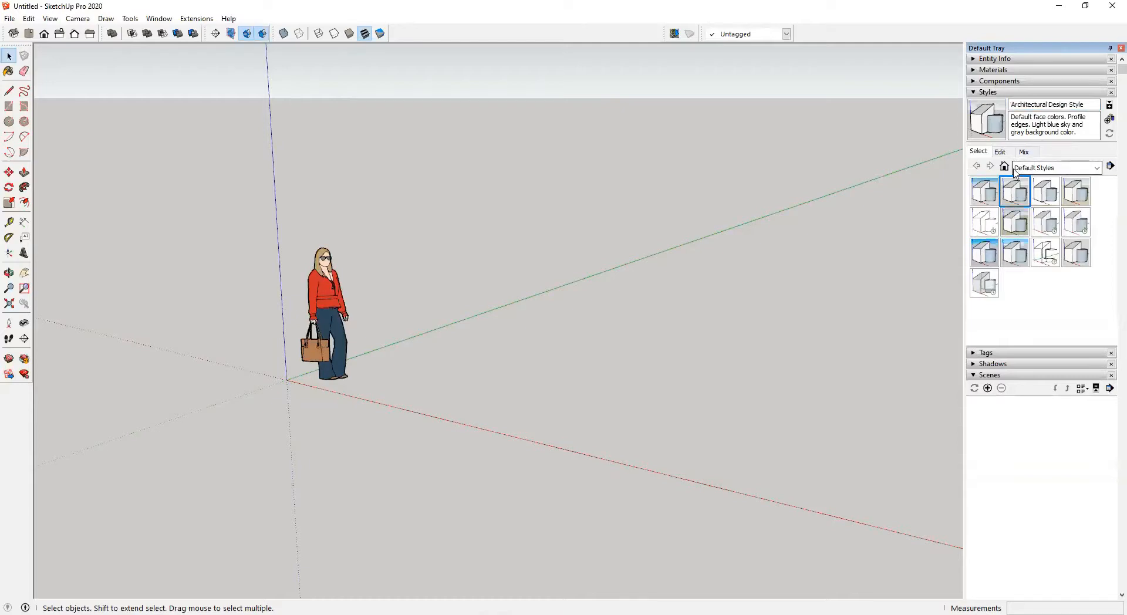
left_click(1005, 168)
left_click_drag(1087, 105, 717, 115)
type("Output")
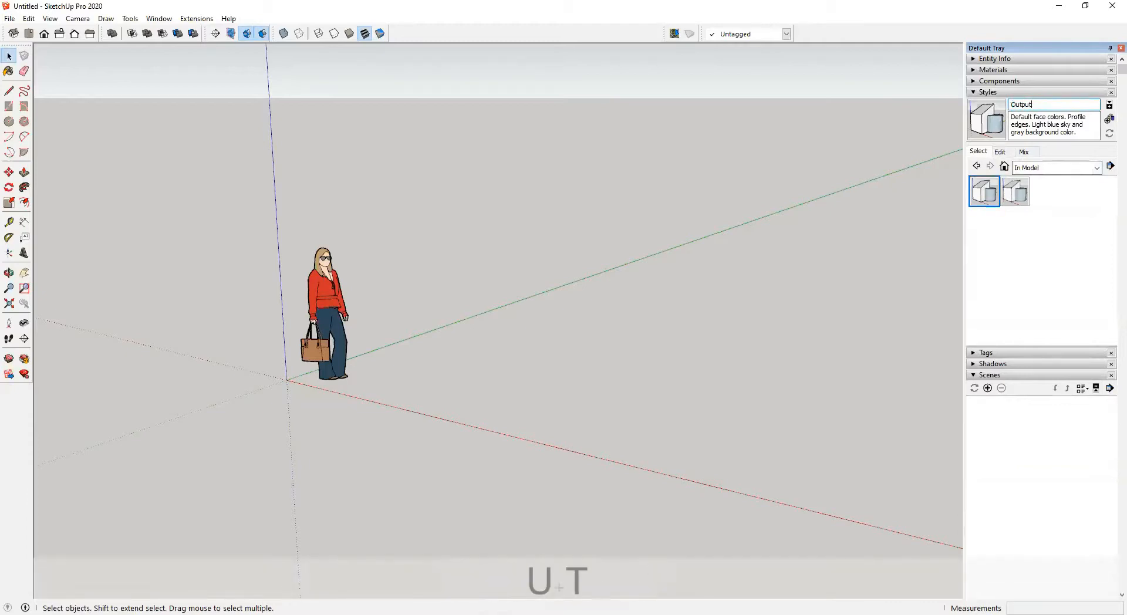
type("-BW")
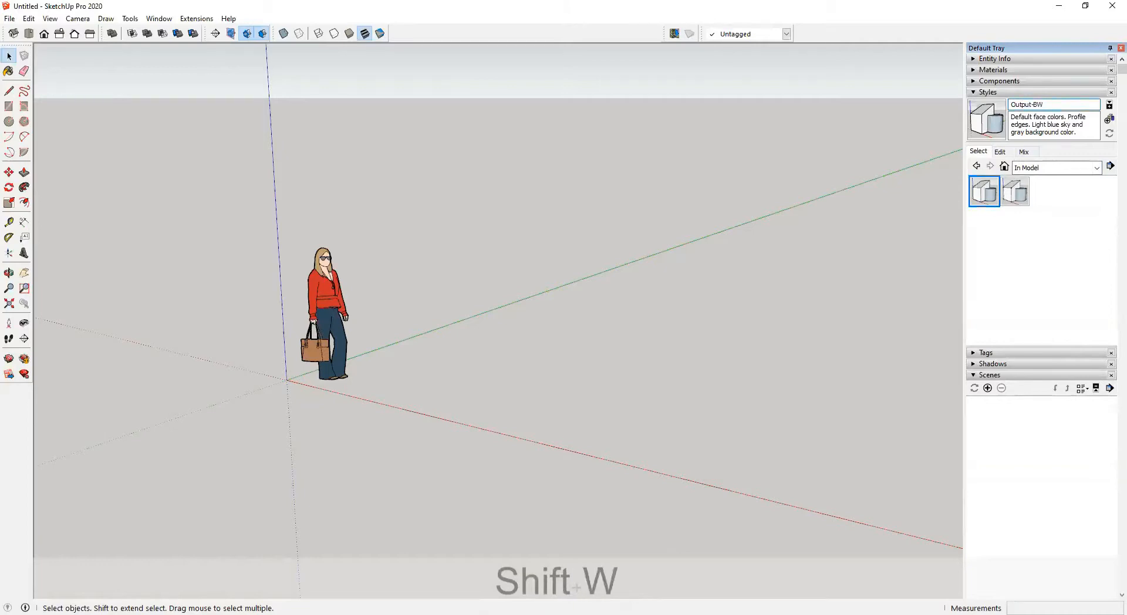
key("Return")
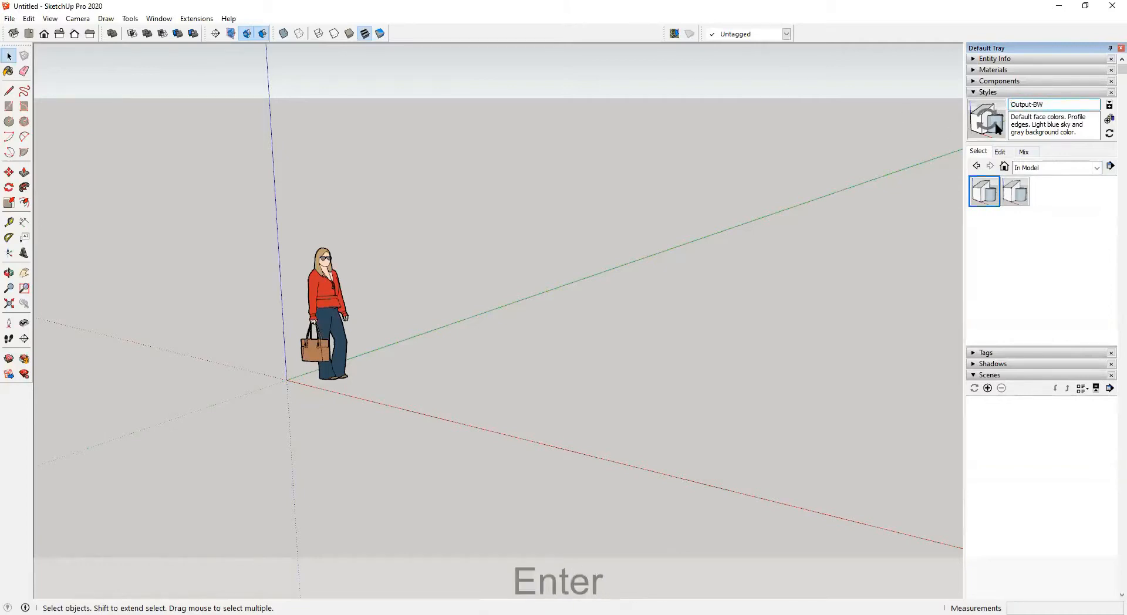
Step: Set the Profiles edge width of Output-BW to 1 and switch its face style to hidden line
left_click(1000, 151)
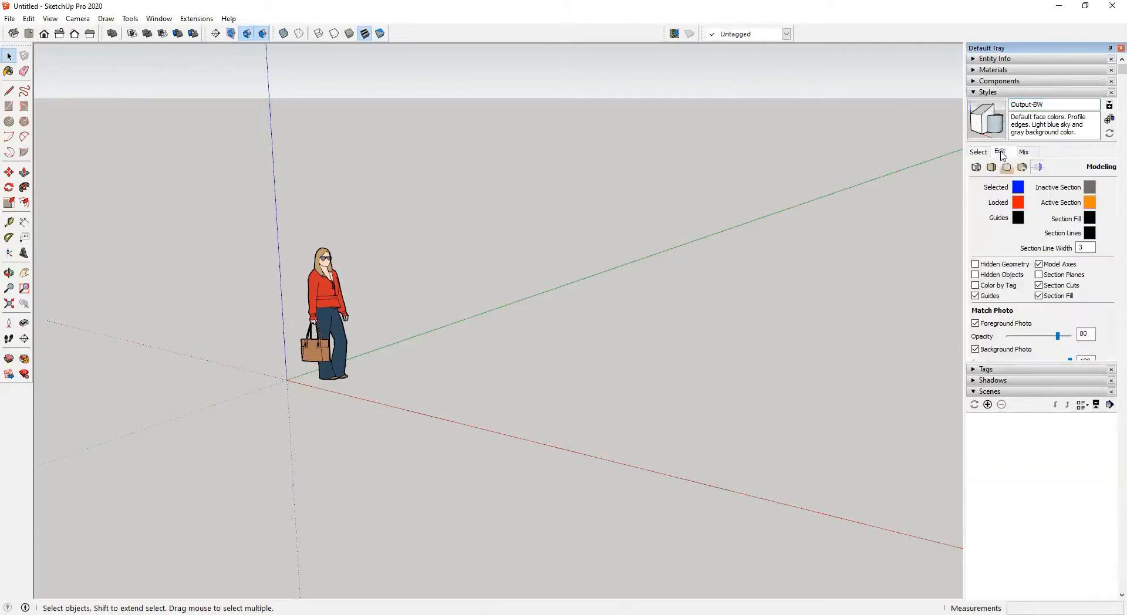
left_click(976, 167)
double_click(1039, 210)
type("1")
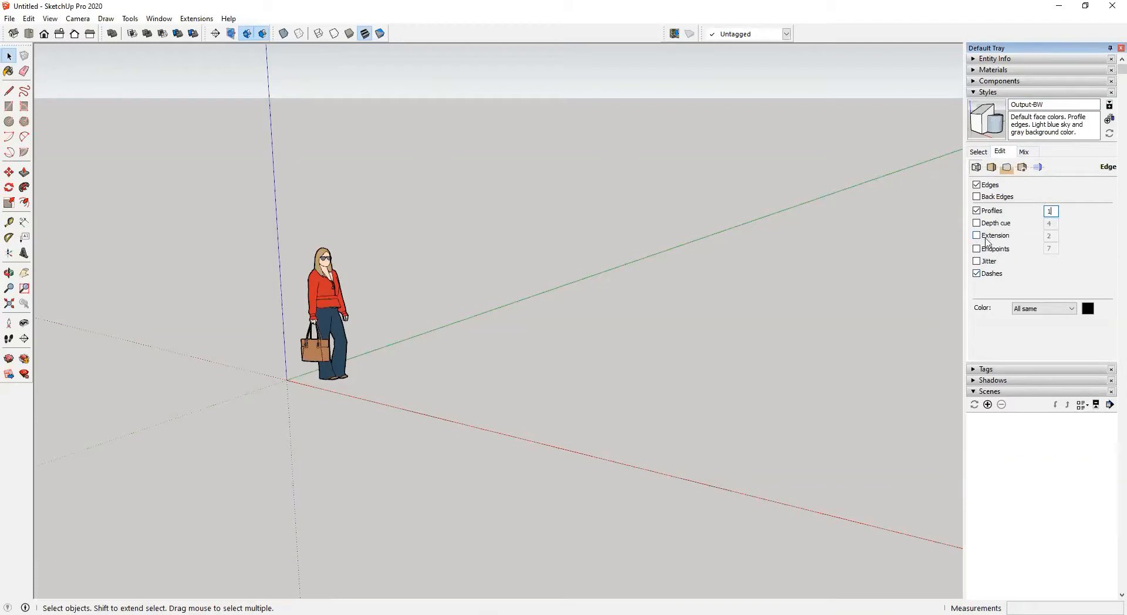
left_click(1006, 168)
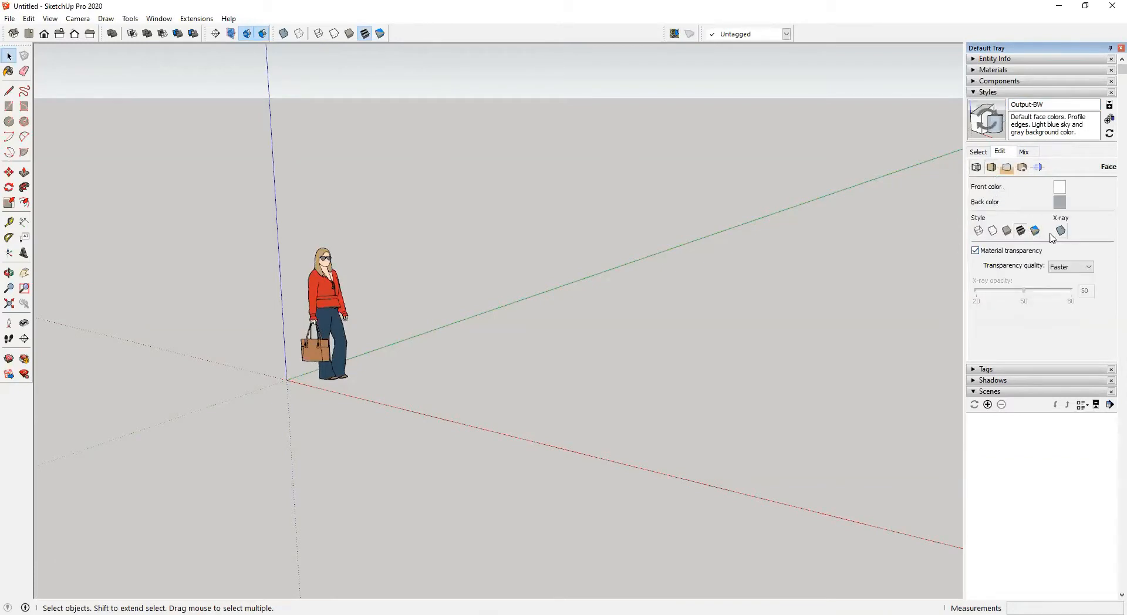
left_click(994, 232)
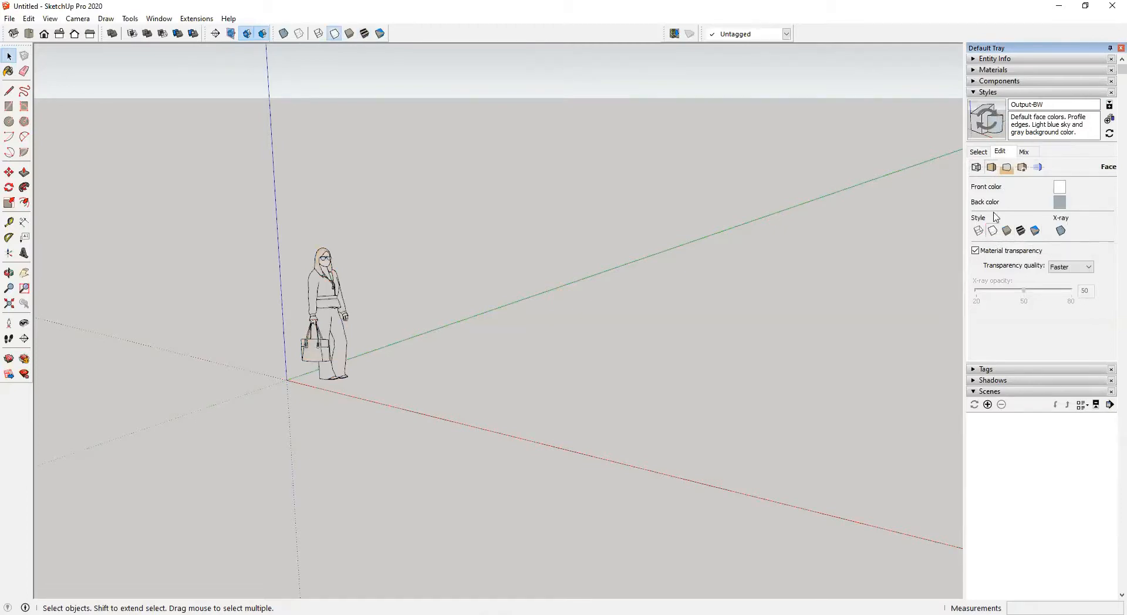
Step: Turn off Sky in the background settings of Output-BW and set the background color to white
left_click(1008, 168)
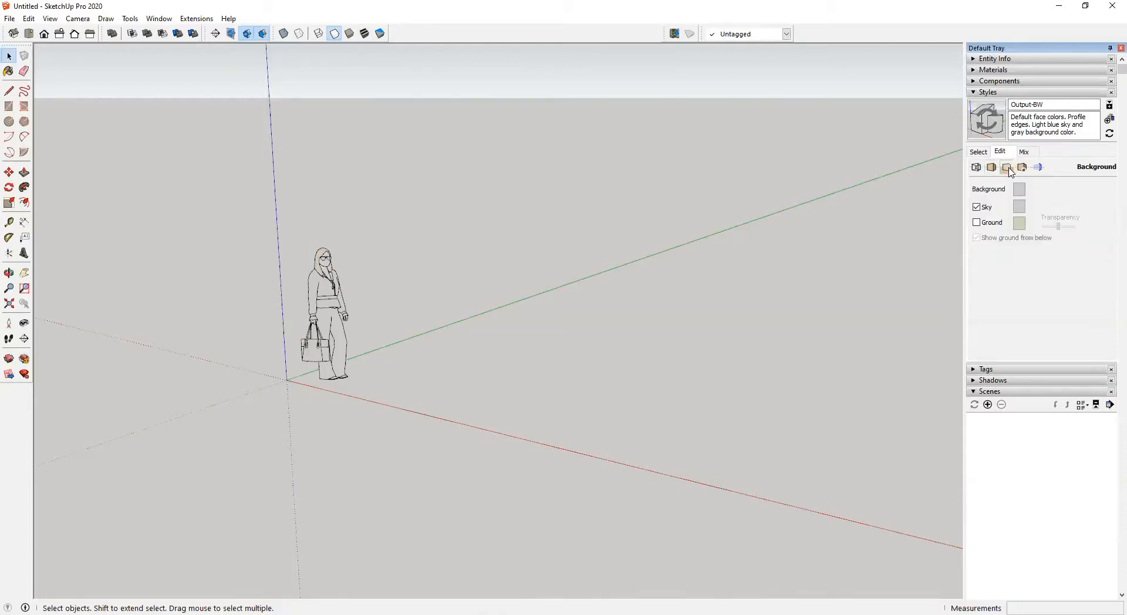
left_click(977, 207)
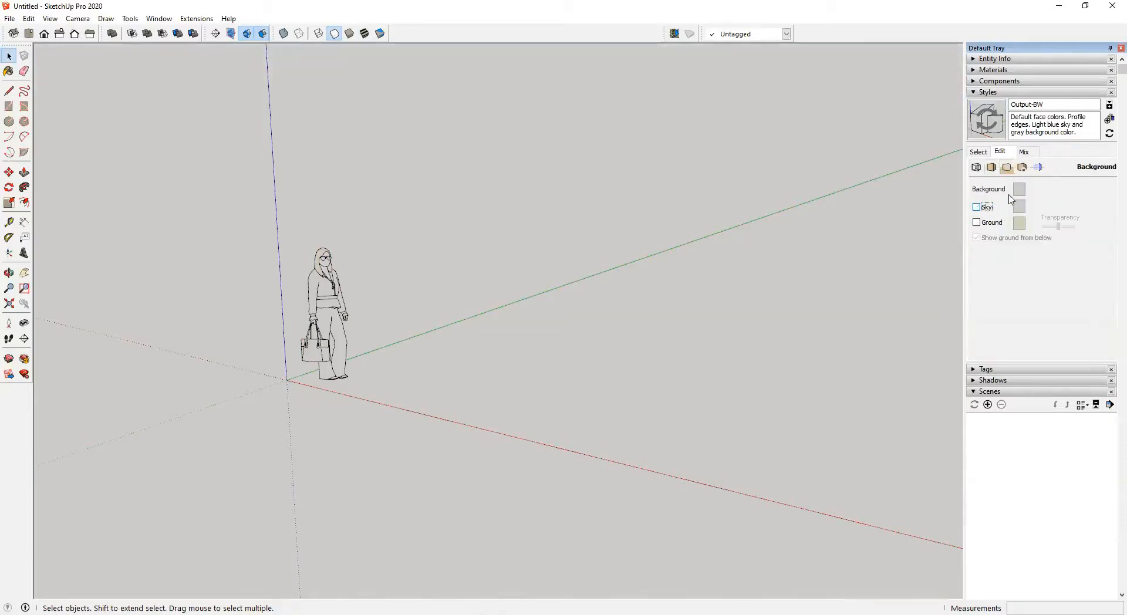
left_click(1019, 189)
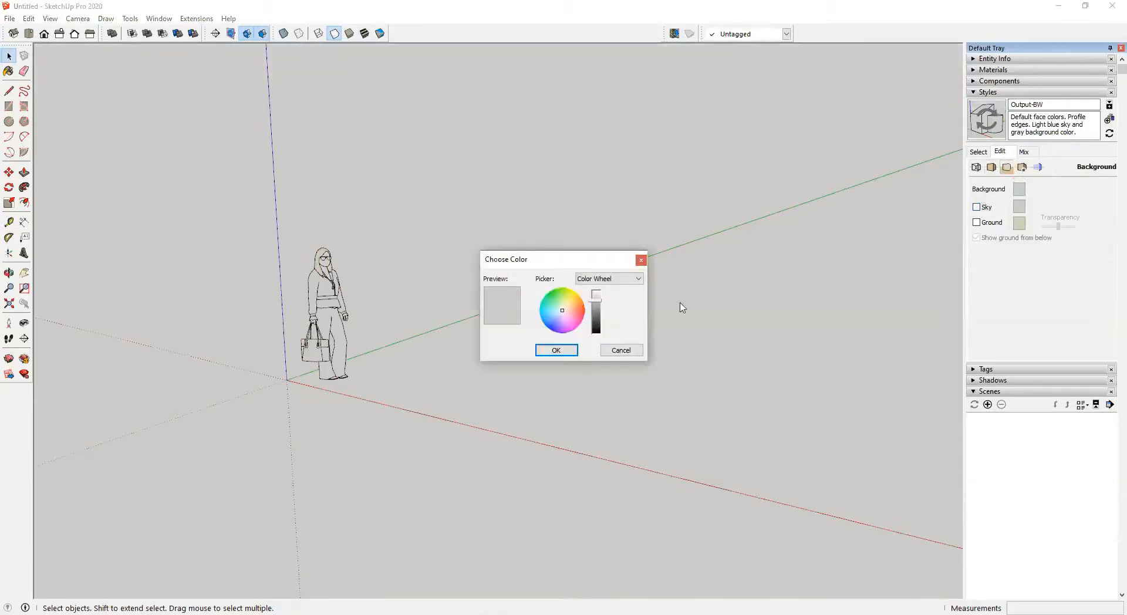
left_click(597, 298)
left_click(558, 350)
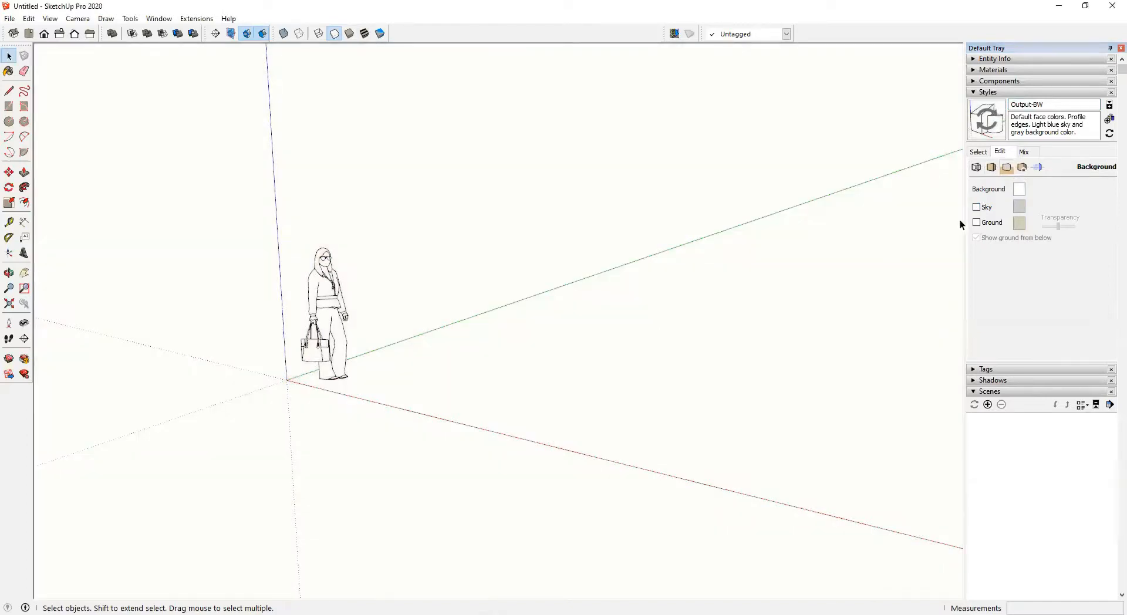
Step: Turn off Guides and Model Axes in the modeling settings and update Output-BW with the changes
left_click(1022, 167)
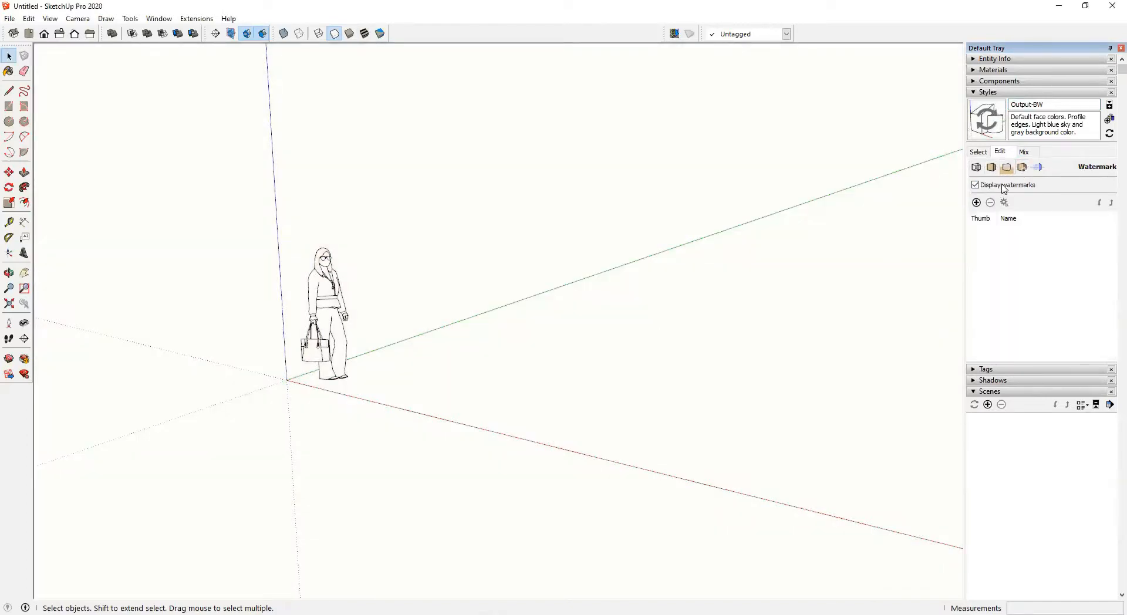
left_click(1038, 167)
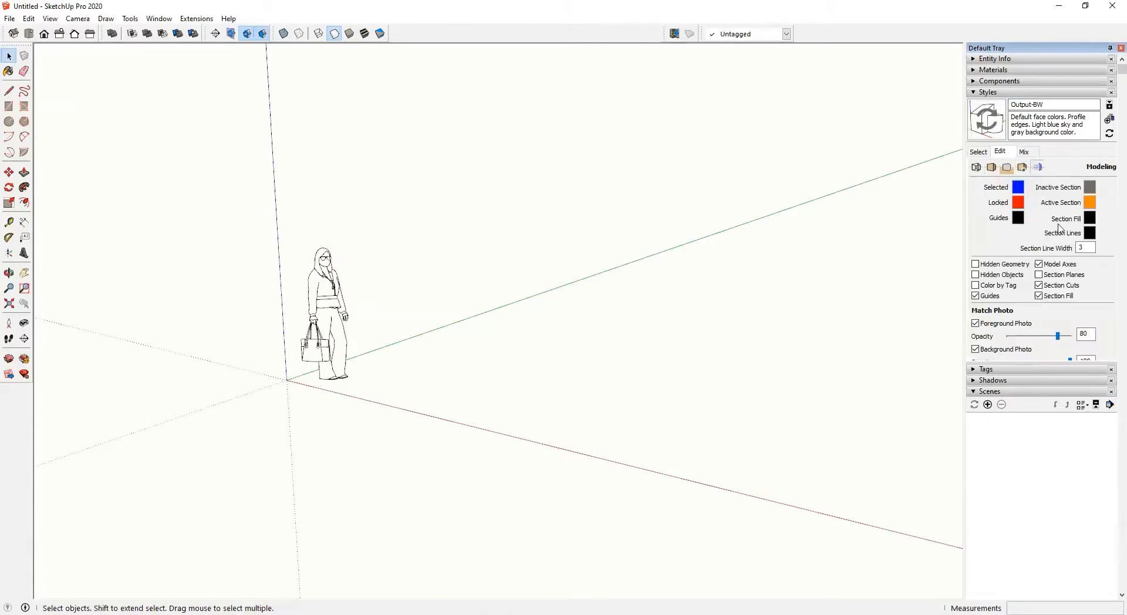
left_click(989, 297)
left_click(1040, 265)
left_click(989, 121)
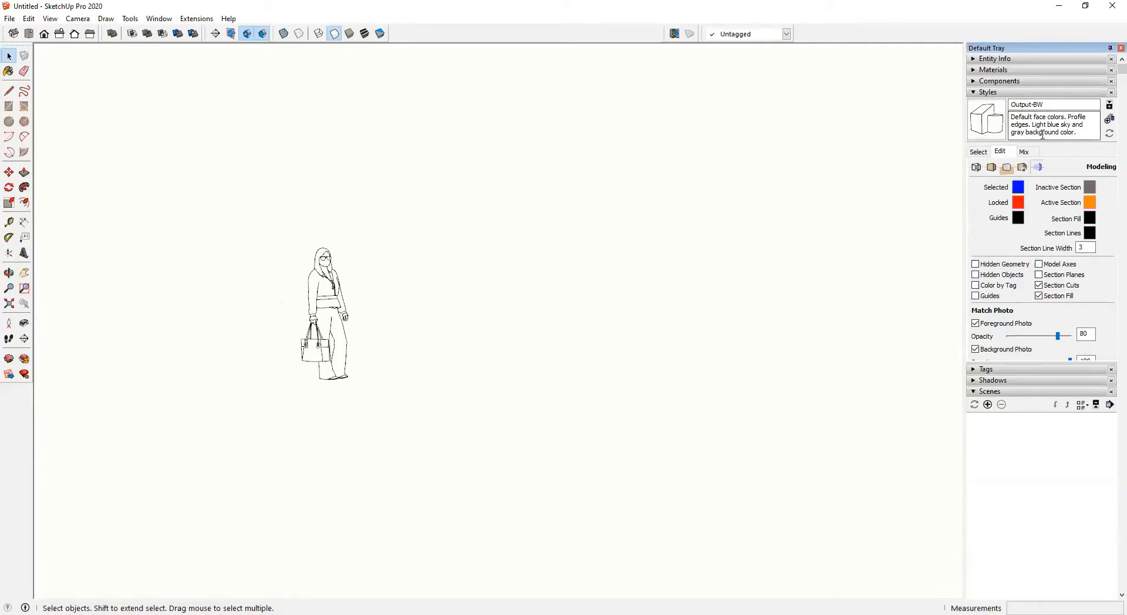
Step: Switch to Working Style, turn on Section Planes in its modeling settings and update the style
left_click(980, 152)
left_click(1009, 191)
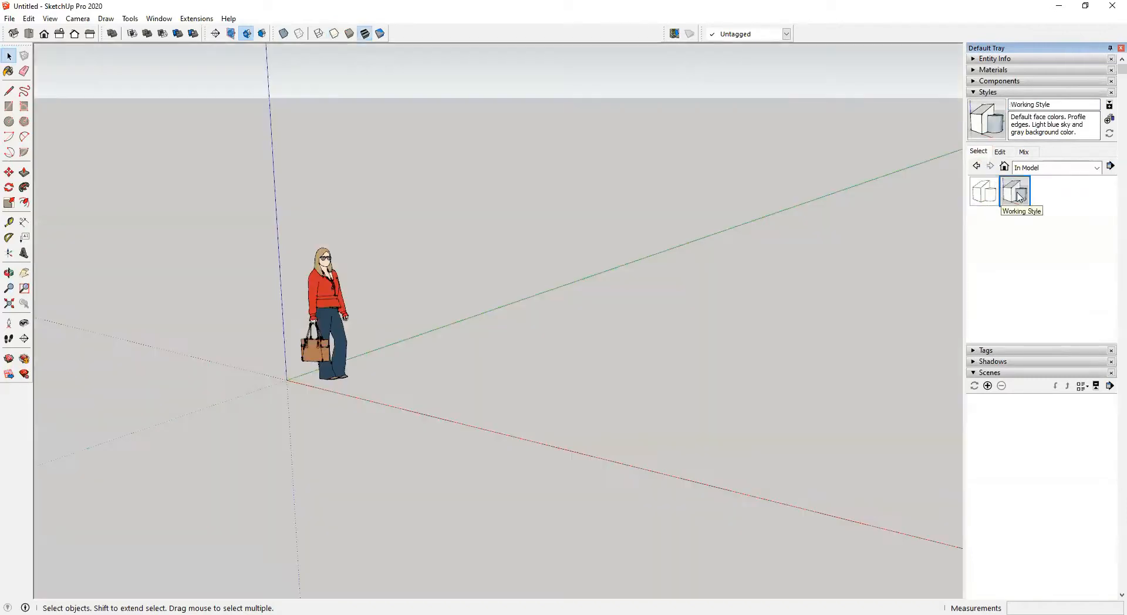
left_click(1025, 153)
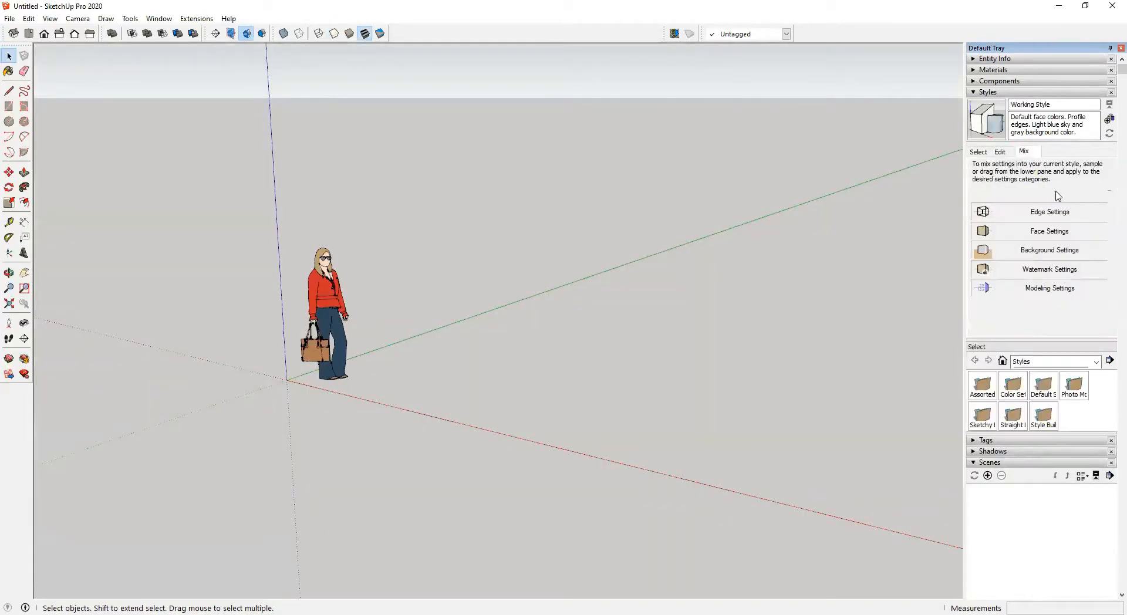
left_click(1008, 153)
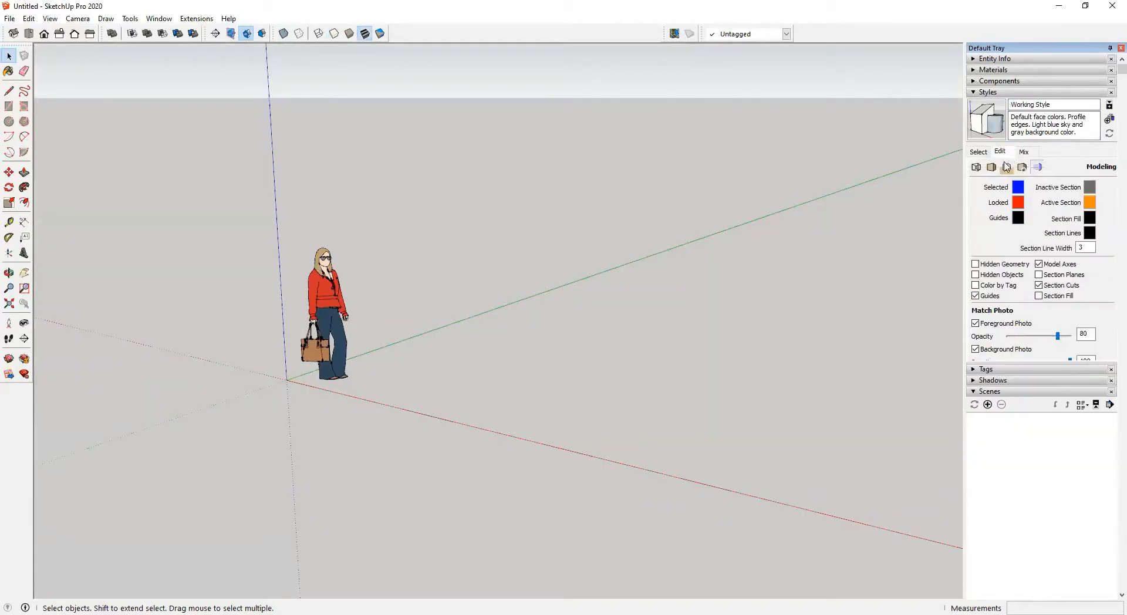
left_click(1040, 275)
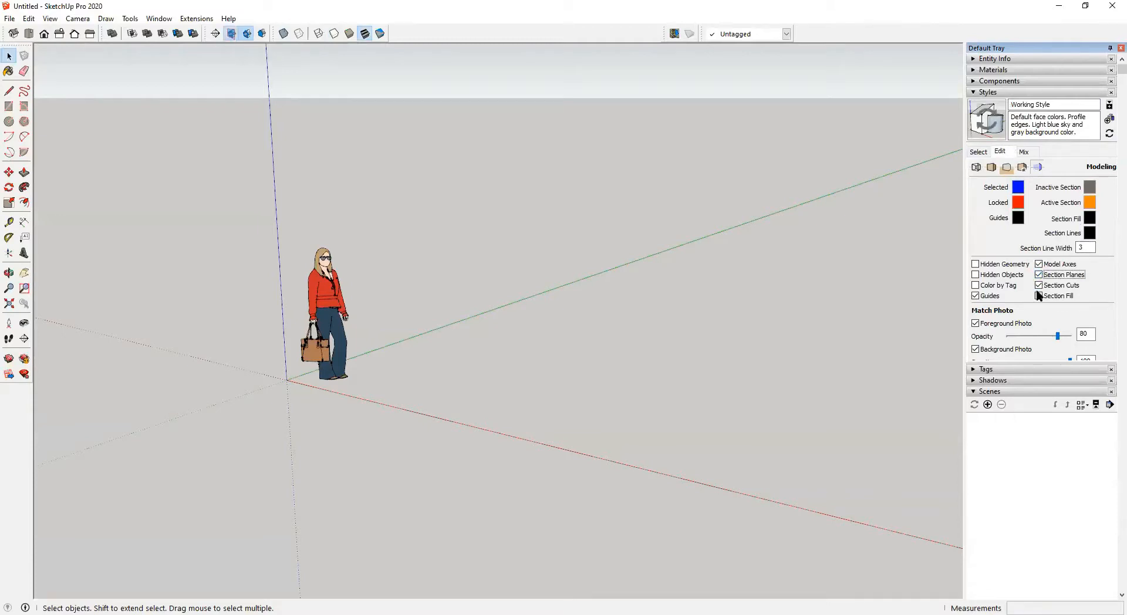
left_click(976, 134)
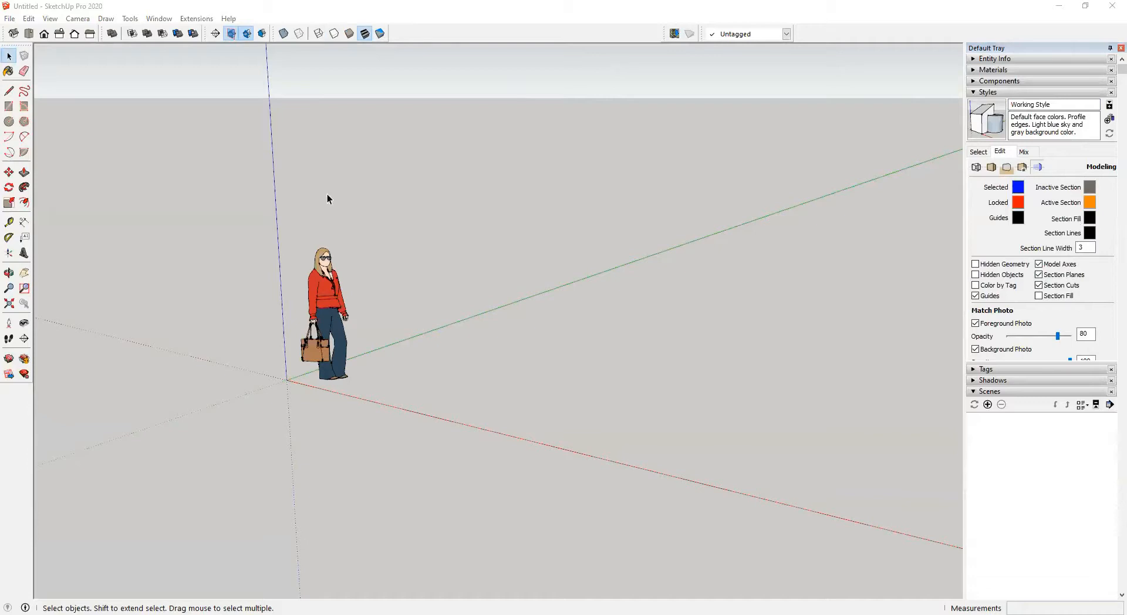
Step: Draw a rectangle of about 5200 by 3979 mm on the ground and offset its outline inward as wall thickness
left_click(9, 107)
left_click(460, 346)
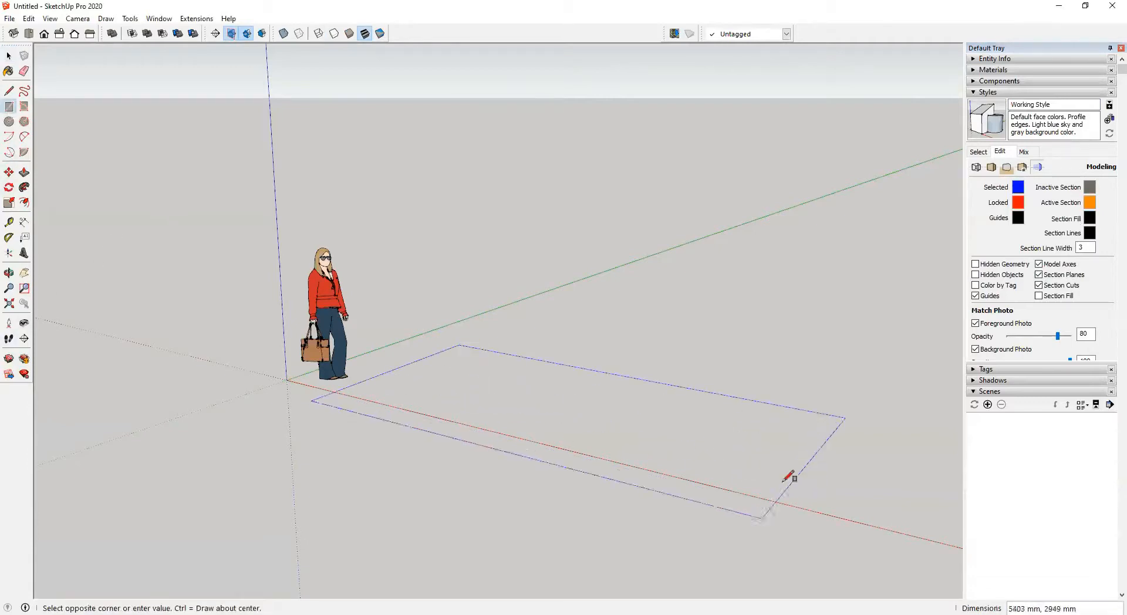
left_click(895, 338)
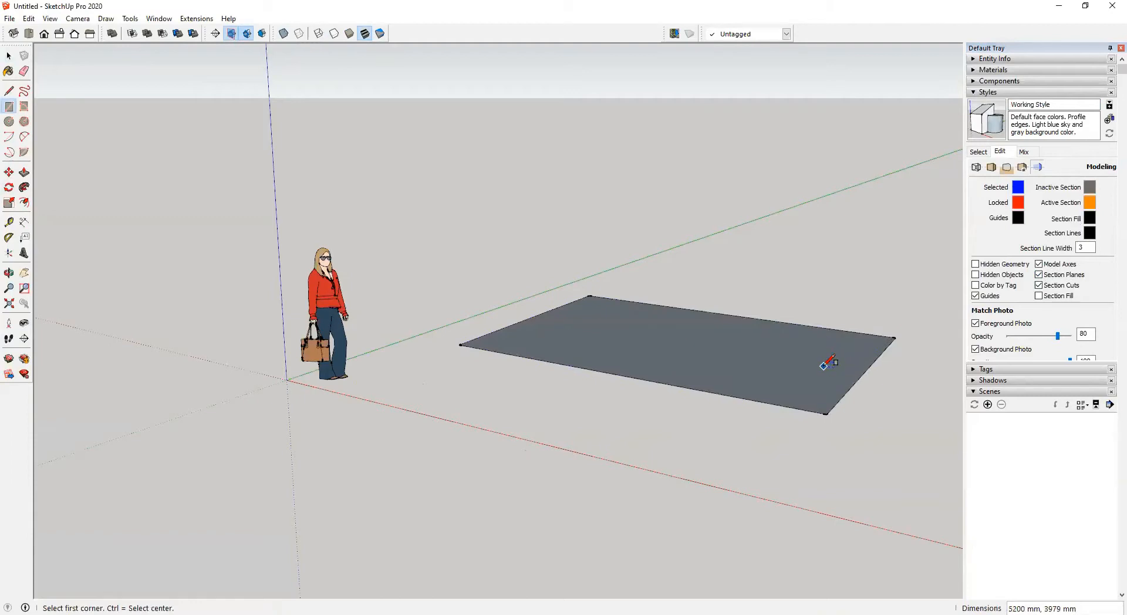
key("f")
left_click(505, 338)
left_click(505, 337)
Step: Push/Pull the border face between the two outlines upward to form the room walls
key("p")
left_click(473, 348)
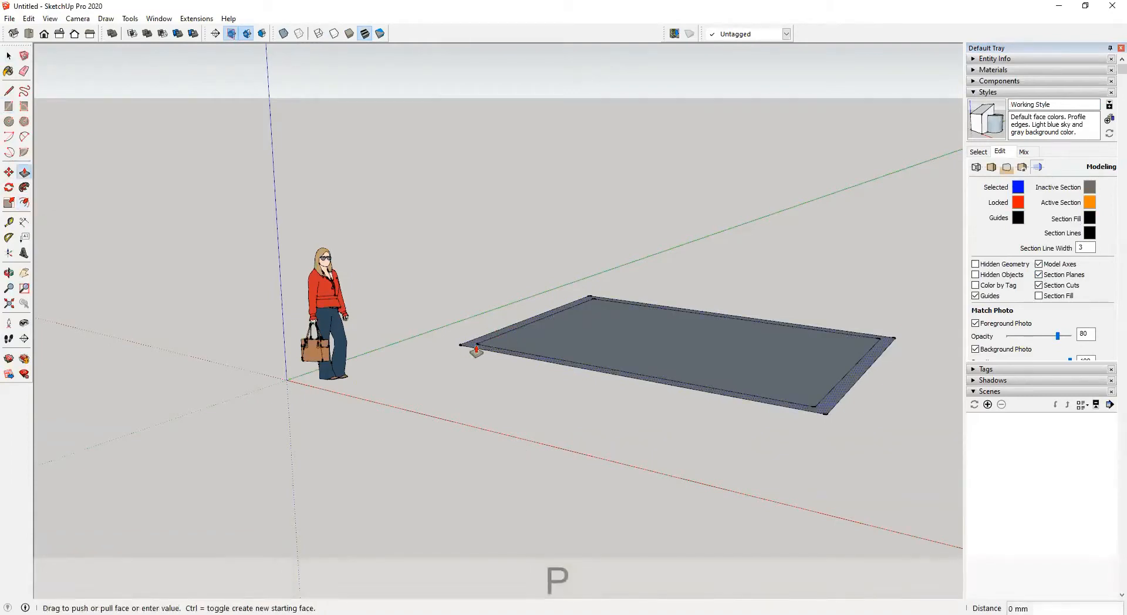
left_click(457, 247)
Step: Place a horizontal section plane on top of the walls, keeping the default name and symbol
key("t")
middle_click_drag(452, 251, 362, 438)
key("KP_Subtract")
left_click(377, 427)
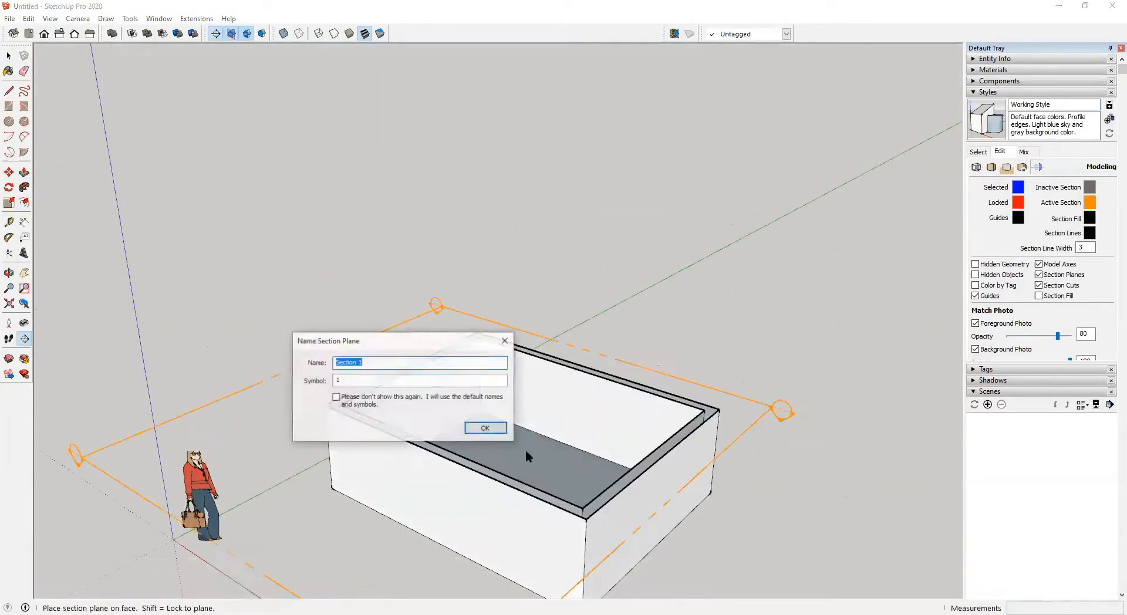
left_click(486, 429)
key("space")
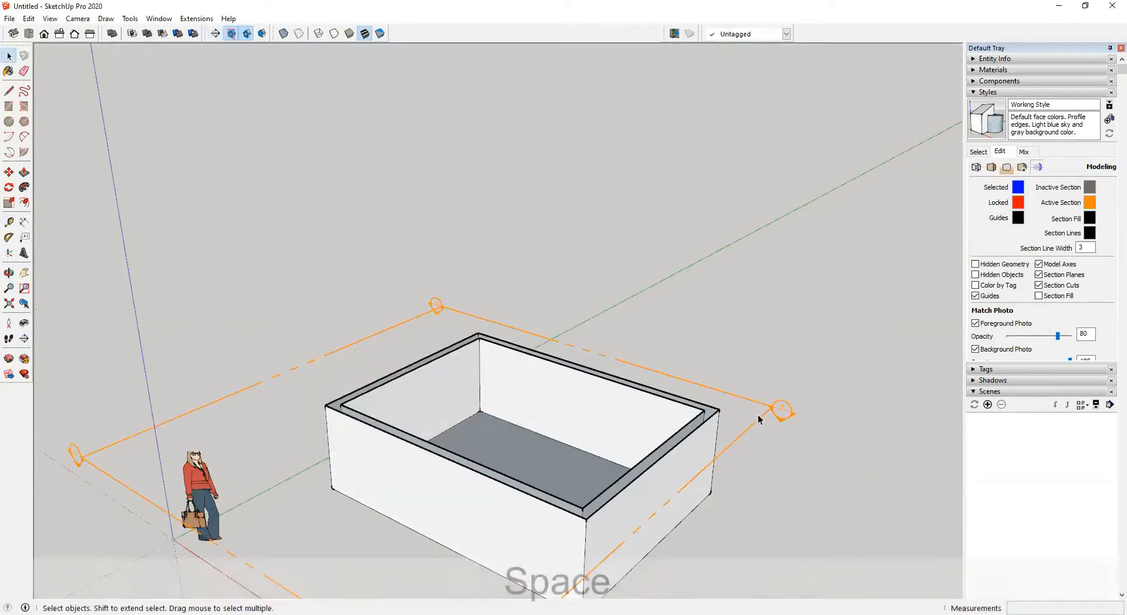
Step: Move the section plane down so that it cuts through the walls, then deselect it
left_click(758, 418)
key("m")
left_click_drag(843, 425, 838, 450)
key("space")
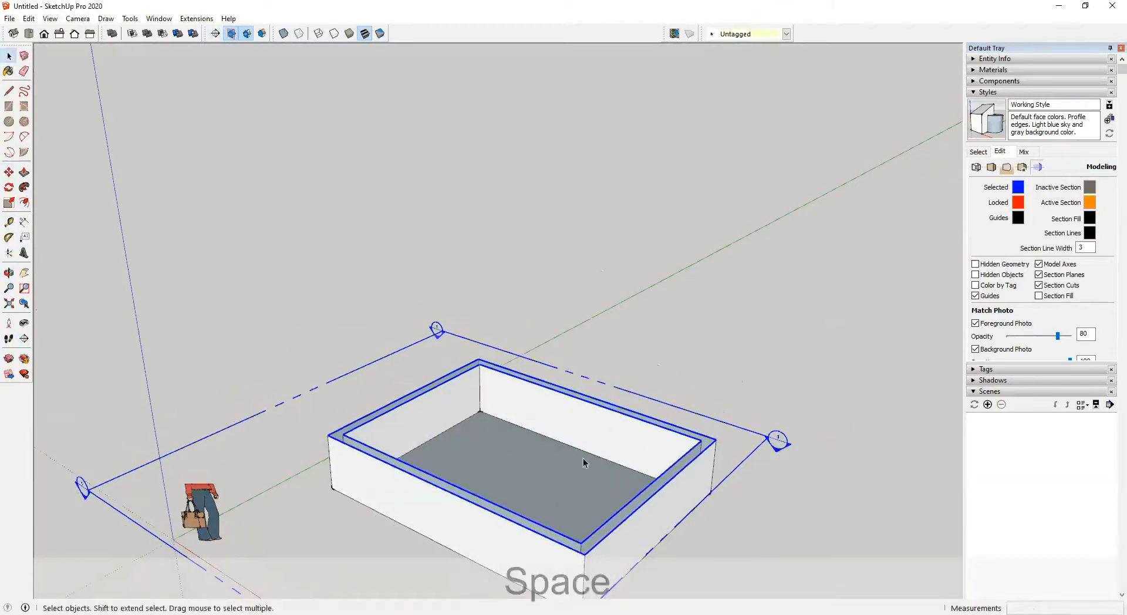
left_click(771, 479)
Step: Try Section Fill on the cut walls in Working Style and turn it off again
middle_click_drag(771, 478, 646, 474)
scroll(623, 522, "up", 6)
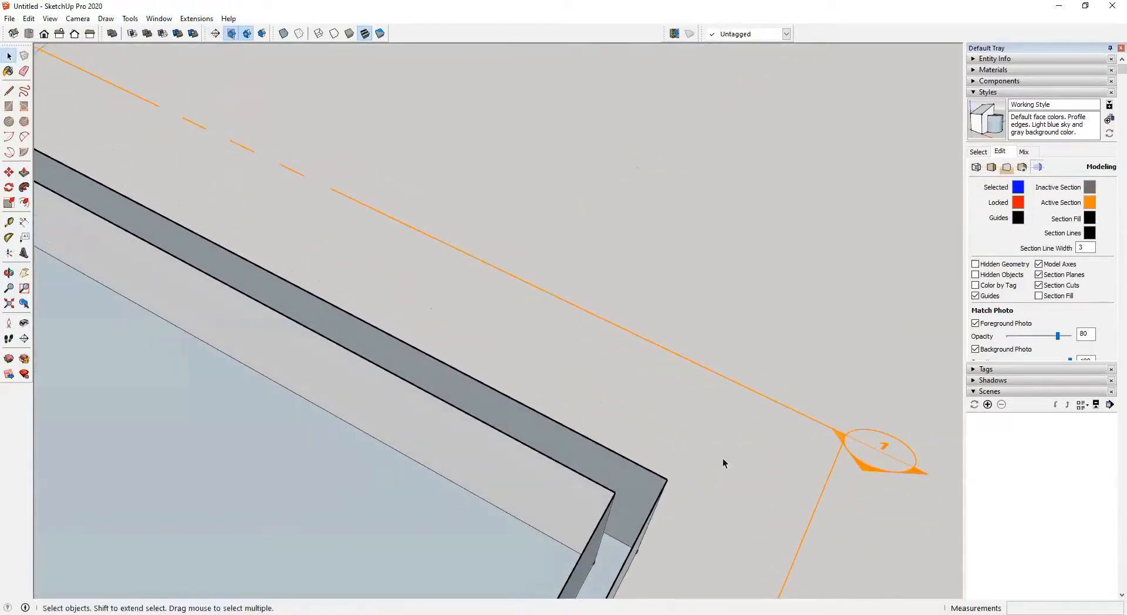
left_click(1041, 298)
left_click(1040, 297)
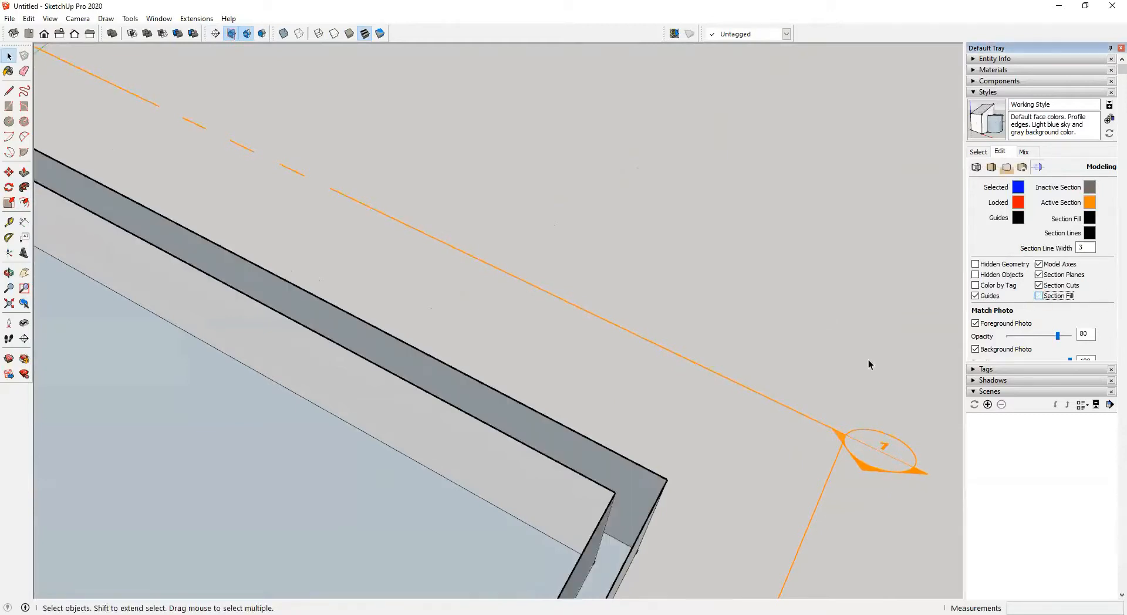
Step: Examine the cut wall corners and the room interior from several angles in Working Style
scroll(848, 365, "down", 2)
middle_click_drag(793, 397, 810, 309, "shift")
scroll(782, 357, "down", 2)
scroll(747, 404, "down", 2)
middle_click_drag(747, 404, 672, 378, "shift")
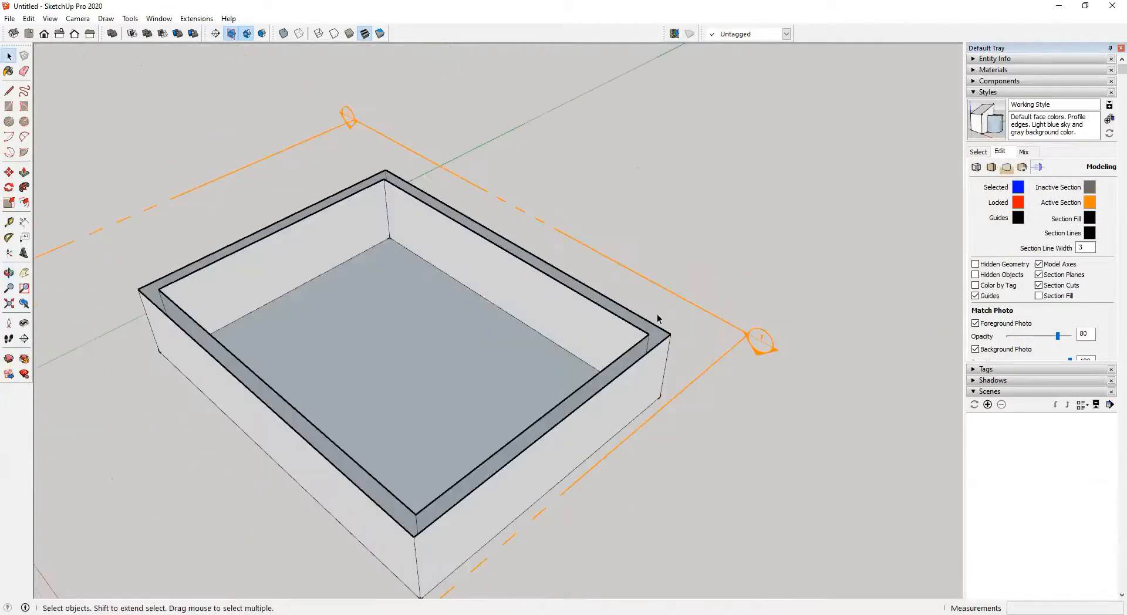
scroll(617, 330, "up", 2)
scroll(656, 358, "up", 1)
middle_click_drag(656, 358, 752, 440)
scroll(709, 445, "up", 4)
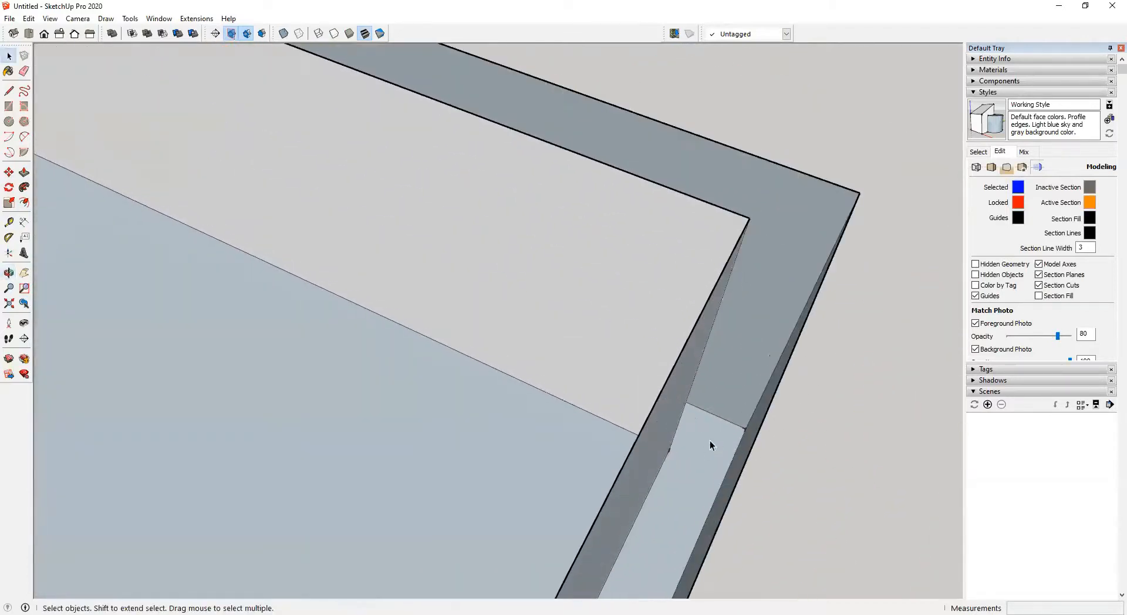
middle_click_drag(706, 420, 657, 374)
scroll(715, 416, "down", 1)
scroll(715, 417, "down", 4)
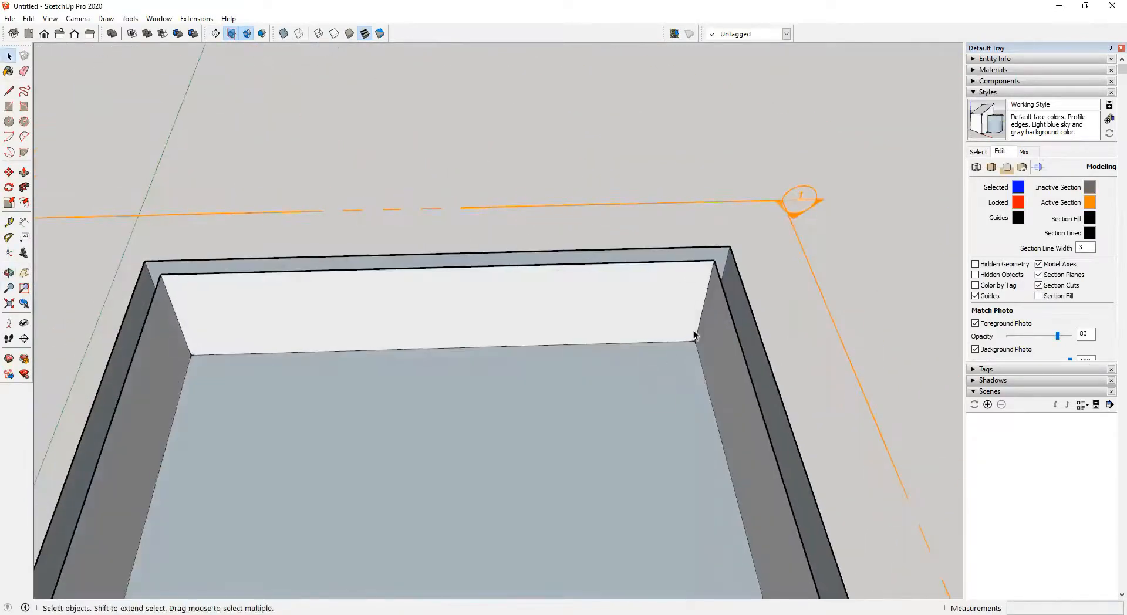
middle_click_drag(696, 337, 507, 341)
middle_click_drag(699, 377, 672, 362, "shift")
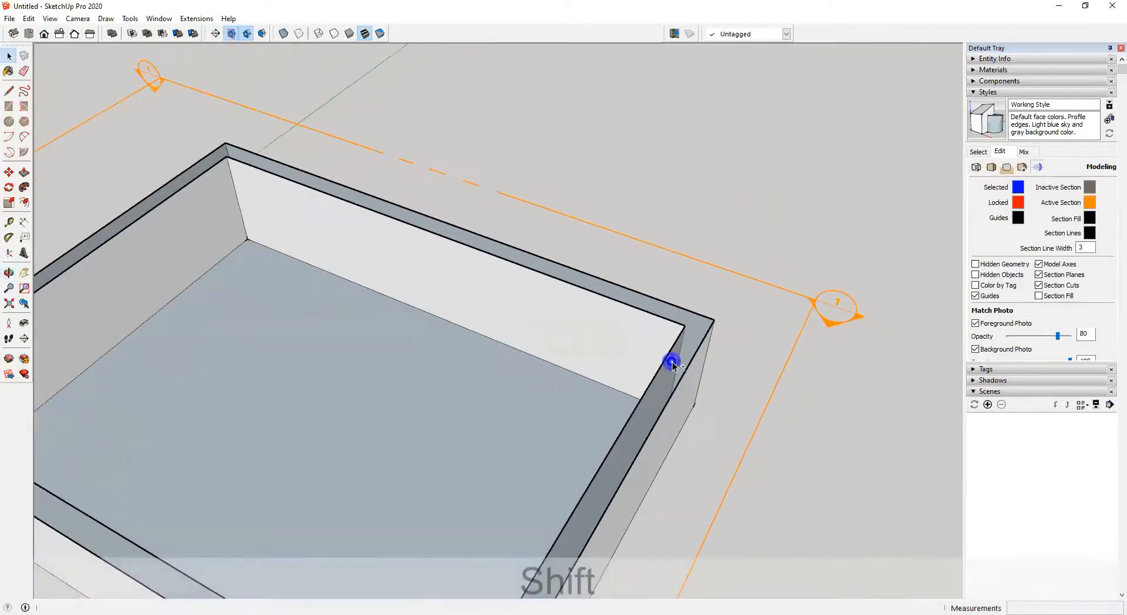
scroll(702, 392, "down", 3)
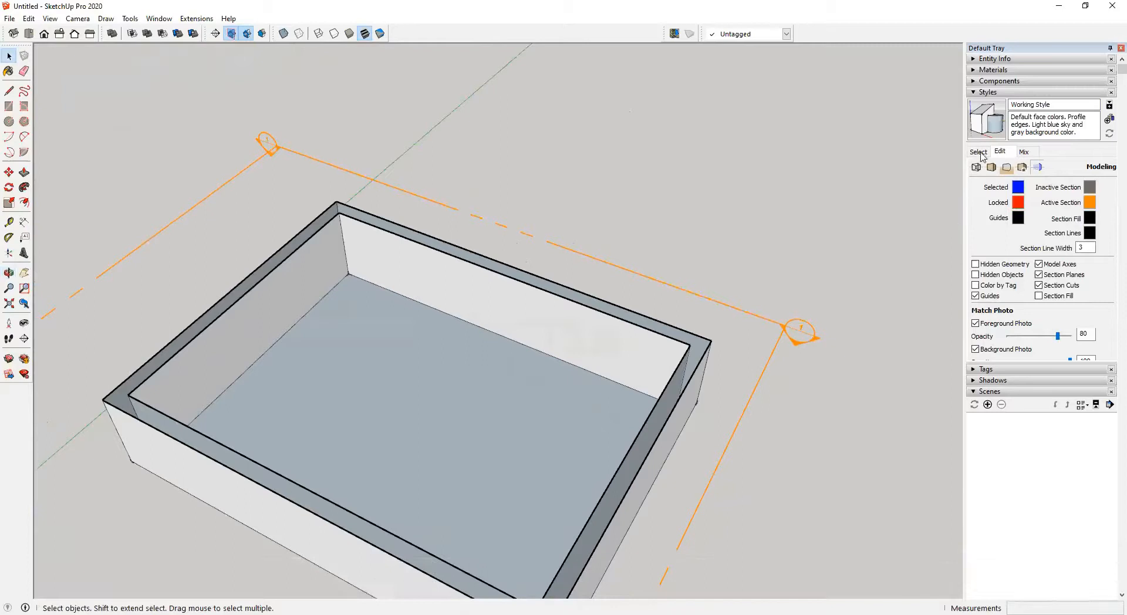
Step: Apply the Output-BW style to the model and inspect the section-cut walls from another angle
left_click(979, 152)
left_click(984, 191)
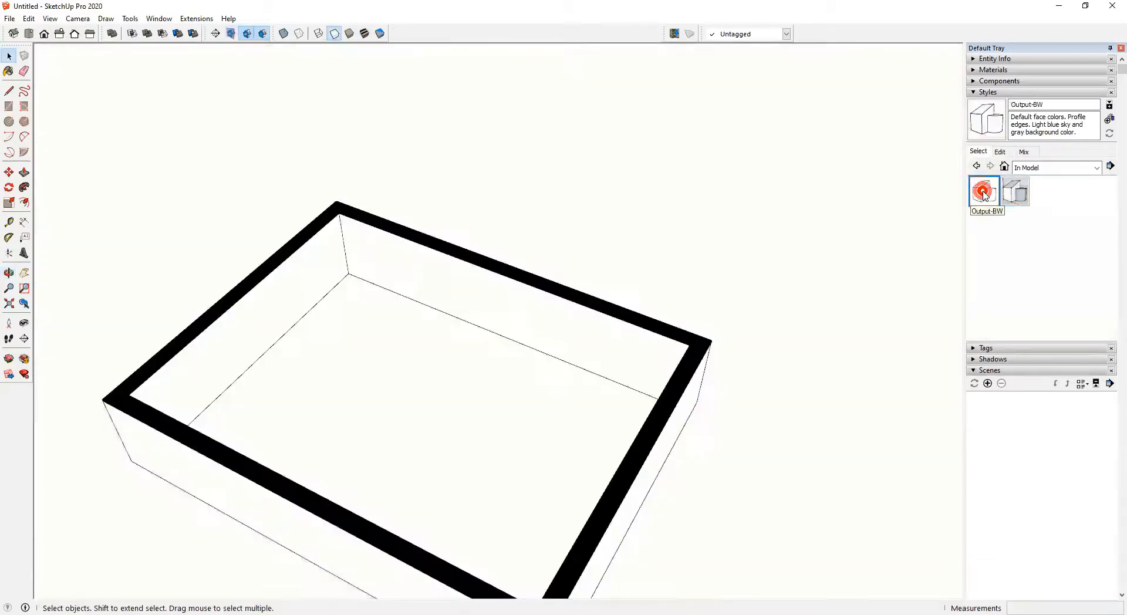
middle_click_drag(600, 473, 550, 358)
middle_click_drag(509, 454, 673, 351)
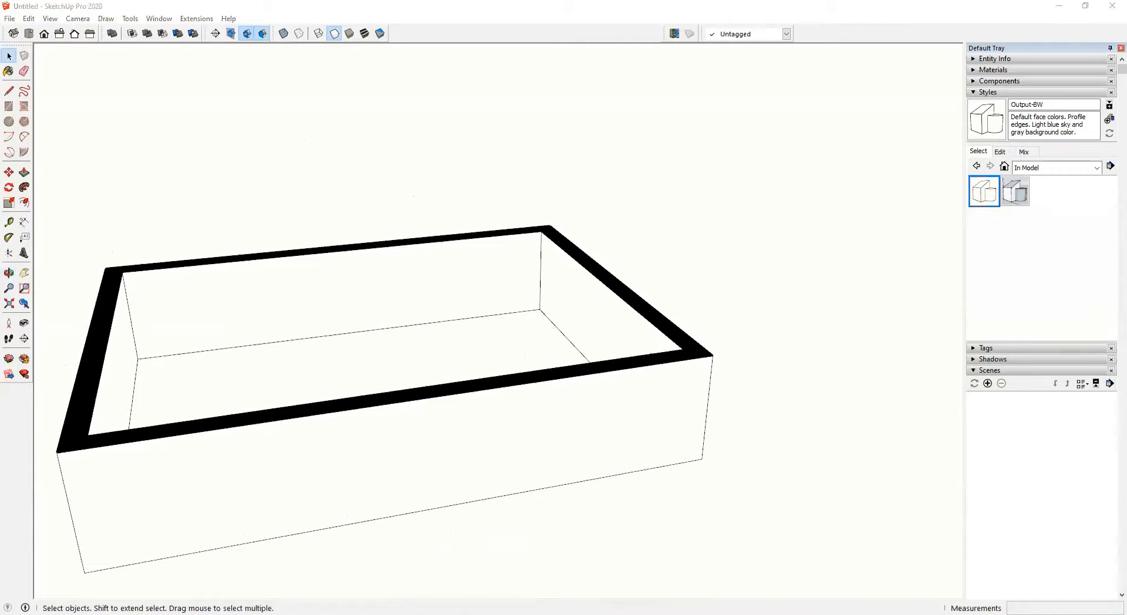
Step: Examine the section-cut walls in the Output-BW style in a top view with parallel projection
key("ctrl+KP_5")
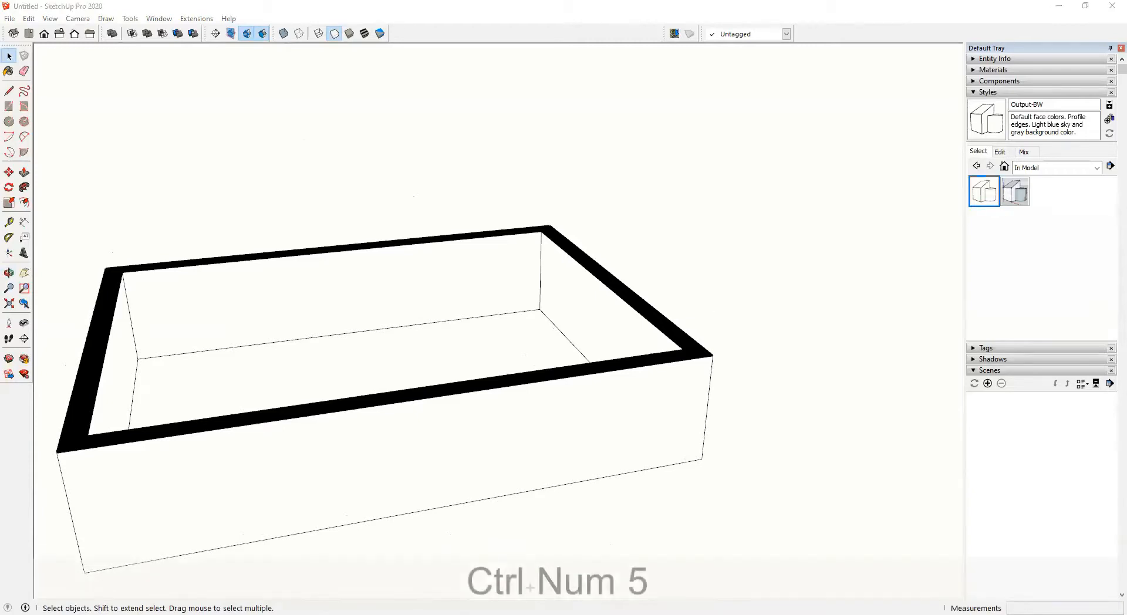
key("ctrl+KP_5")
scroll(634, 401, "down", 3)
middle_click_drag(463, 382, 620, 347, "shift")
middle_click_drag(620, 347, 552, 398)
key("ctrl+KP_5")
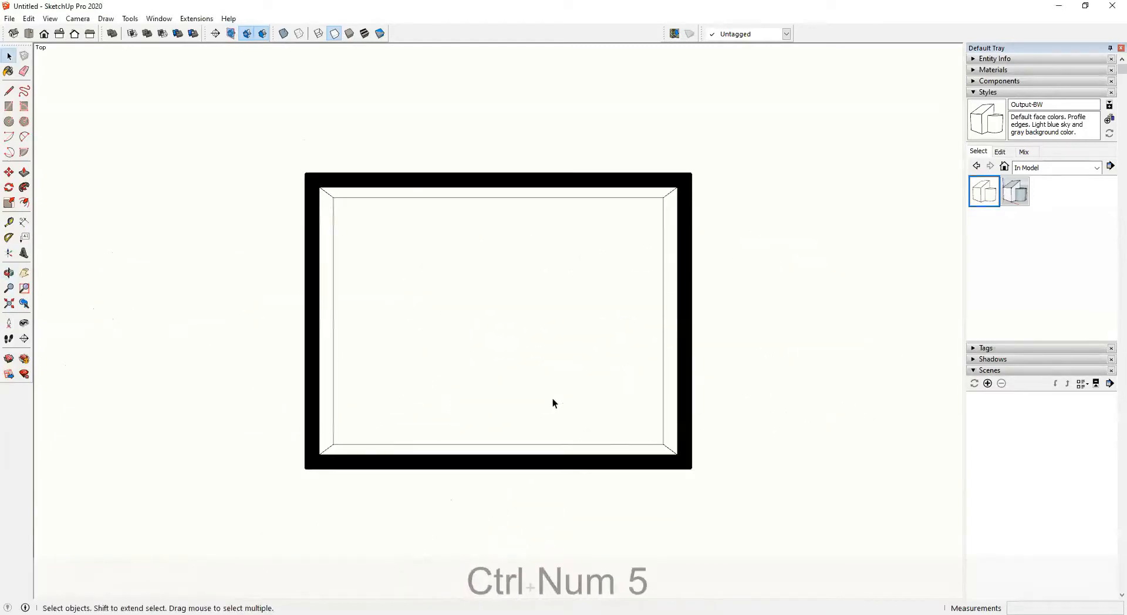
key("h")
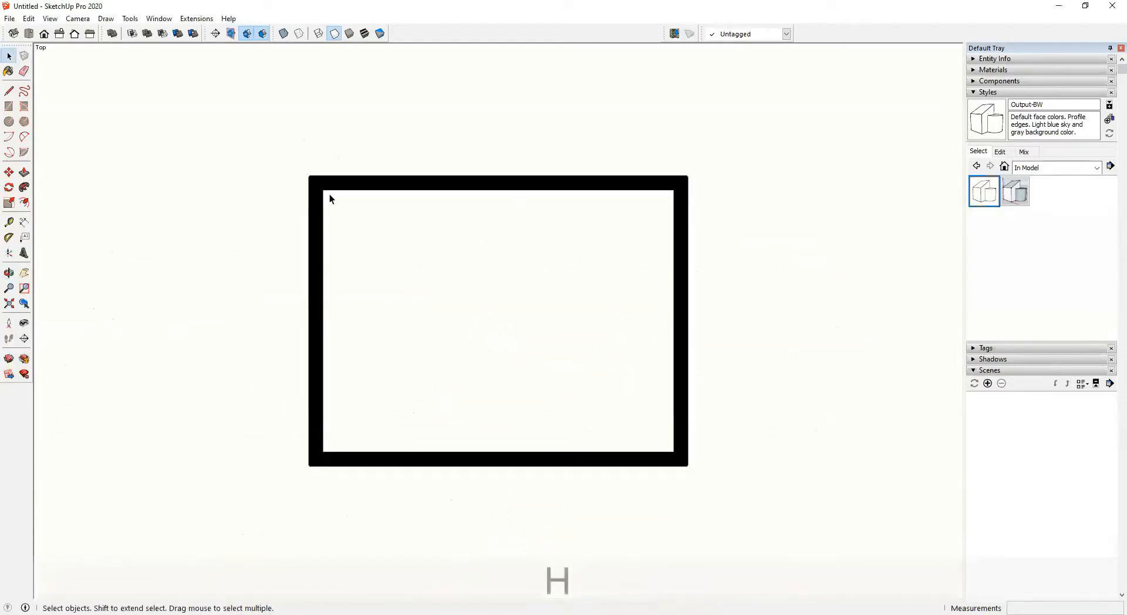
Step: Turn Section Fill off in the Output-BW style's modeling settings and turn it on again
left_click(1001, 152)
left_click(1041, 296)
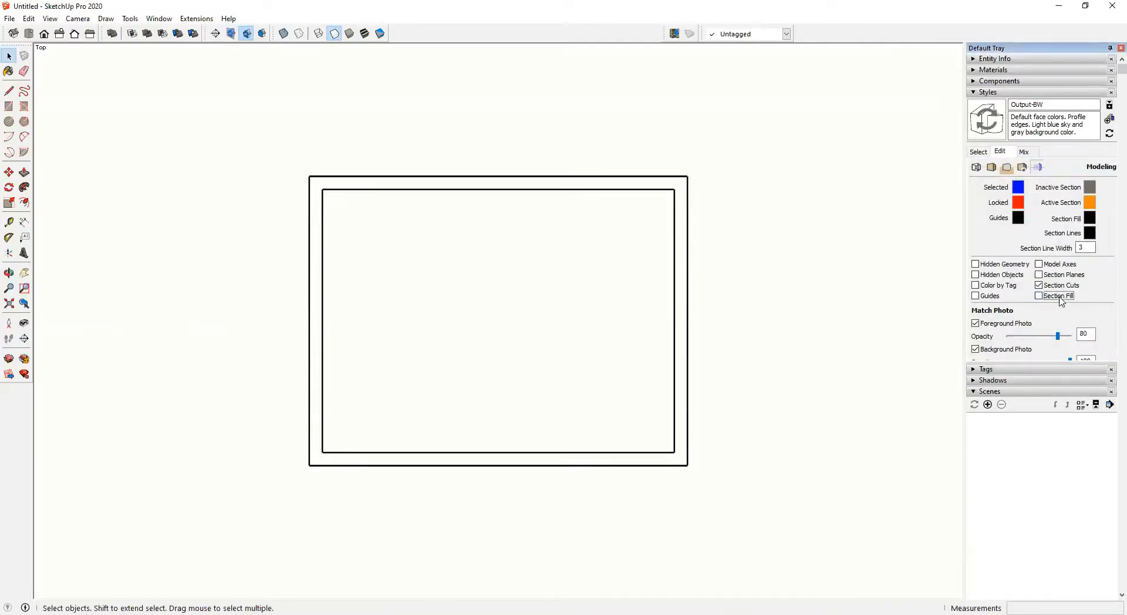
left_click(1060, 296)
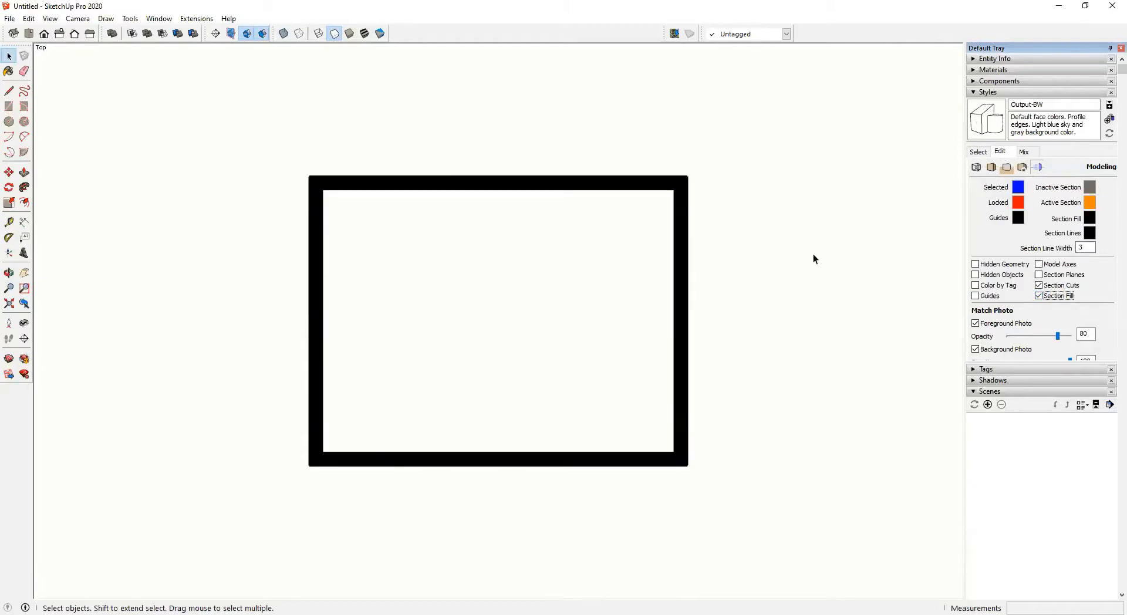
Step: Return to a 3D view and alternate the in-model styles on the cut room, ending with Working Style applied
middle_click_drag(813, 259, 635, 251, "ctrl")
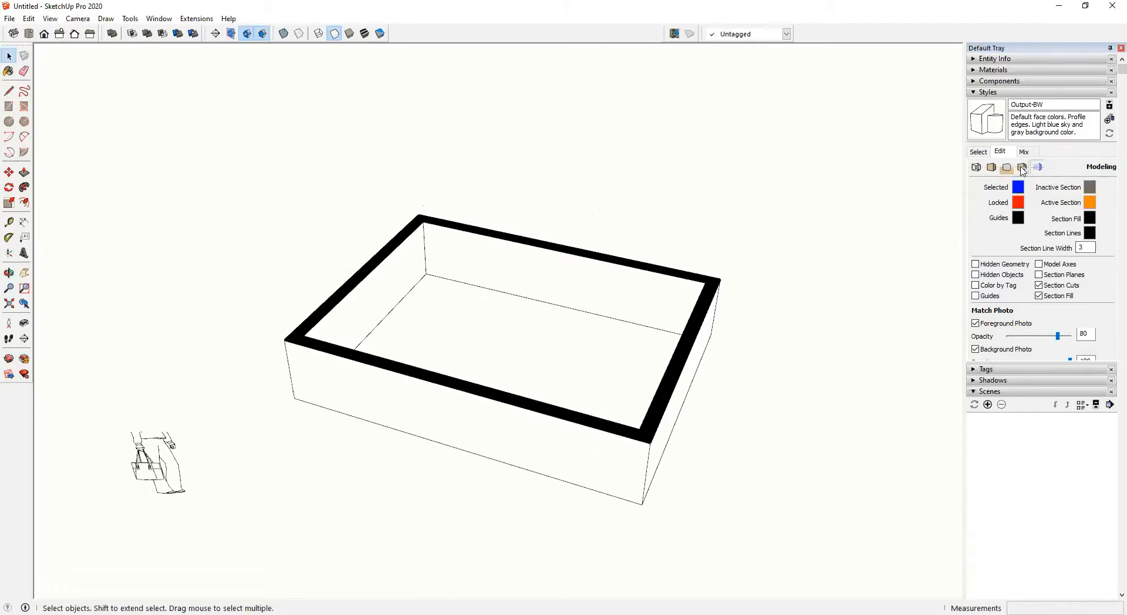
left_click(978, 152)
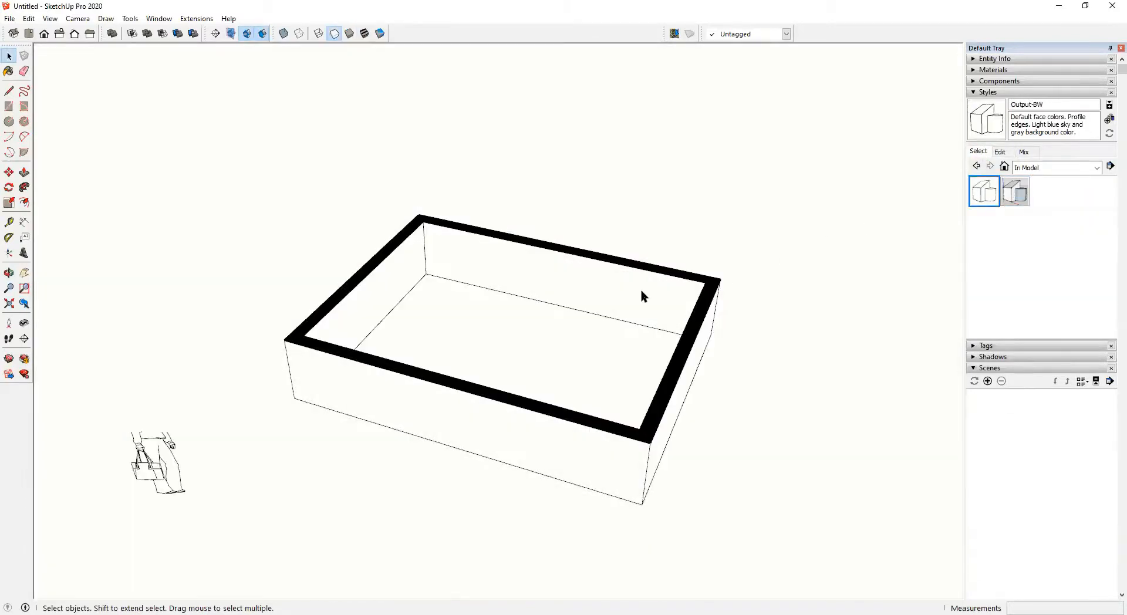
left_click(1015, 191)
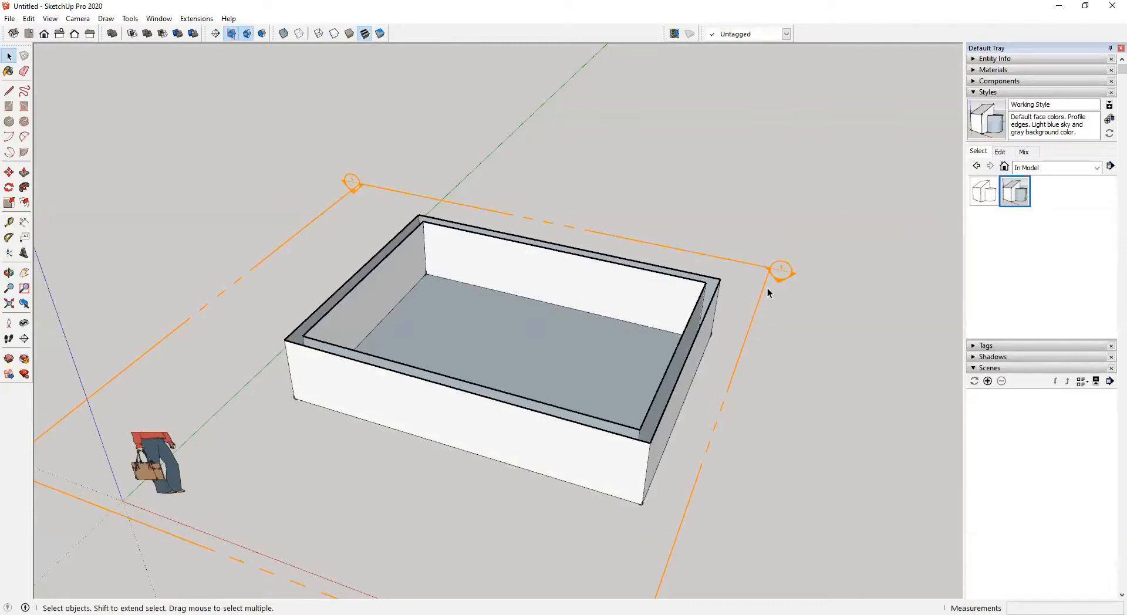
left_click(991, 201)
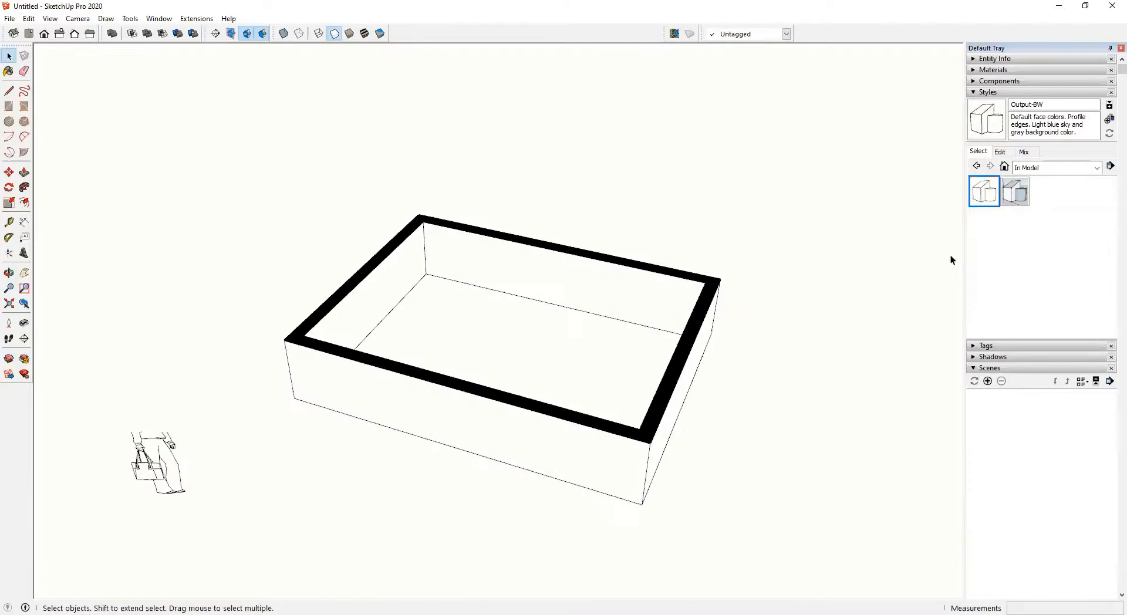
left_click(1015, 191)
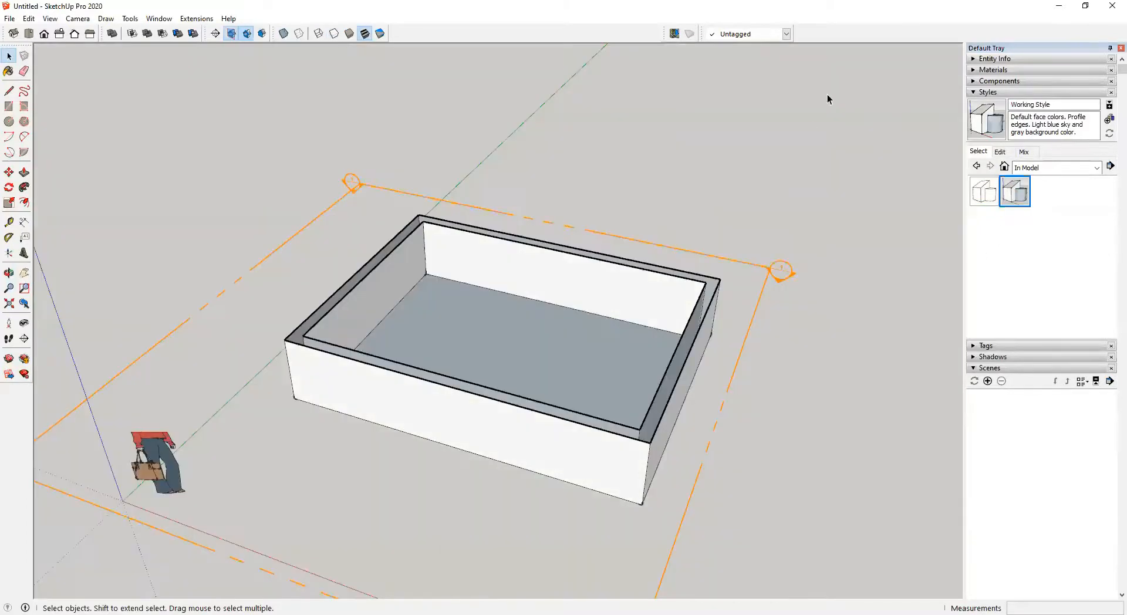
Step: Delete the section plane and the room, then restore the isometric view of the model
left_click(766, 272)
key("Delete")
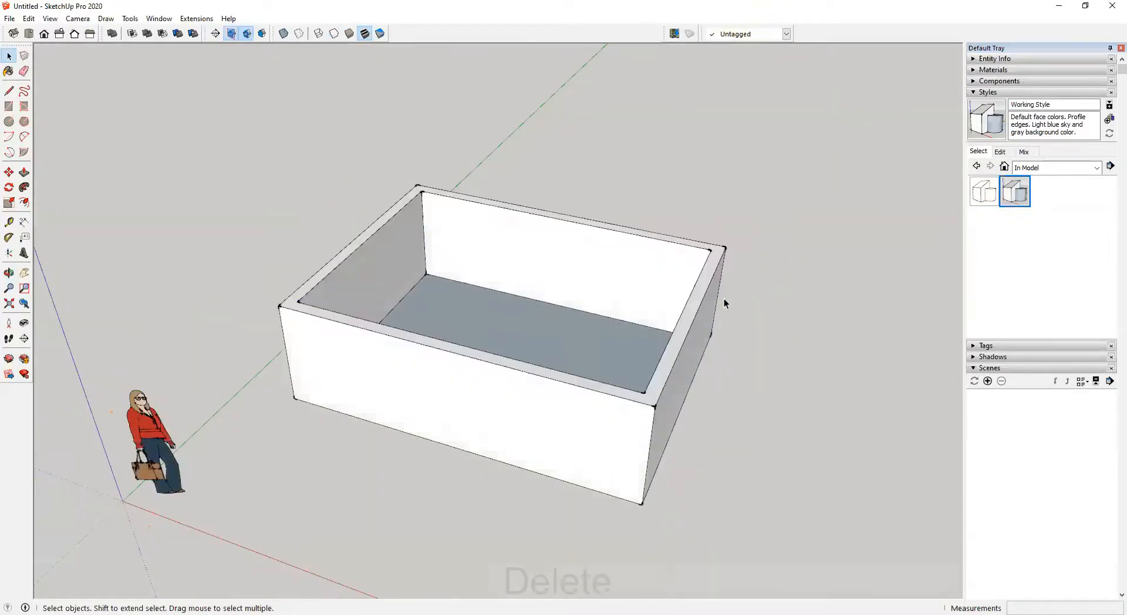
left_click(551, 405)
key("Delete")
left_click(785, 371)
key("Delete")
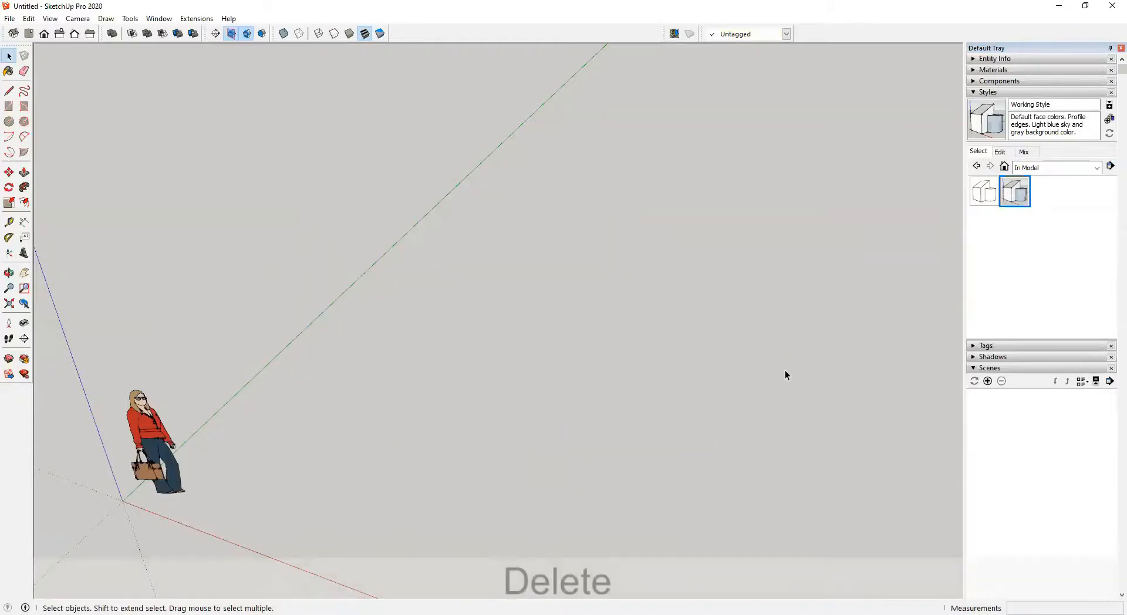
key("ctrl+KP_3")
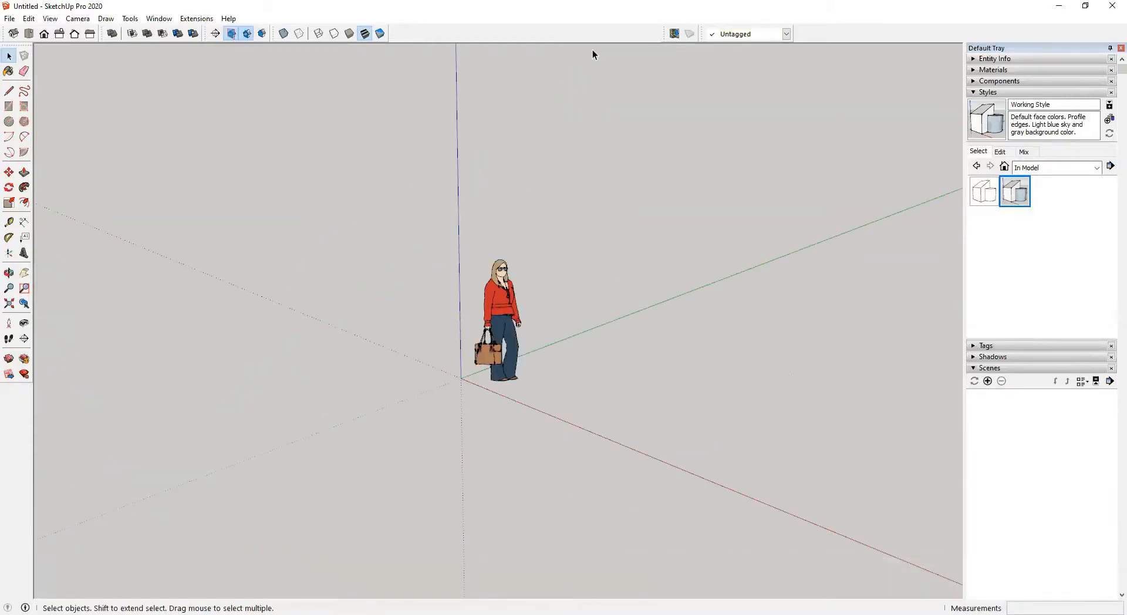
Step: Apply Output-BW to the emptied model and switch back to Working Style
left_click(897, 12)
left_click(992, 201)
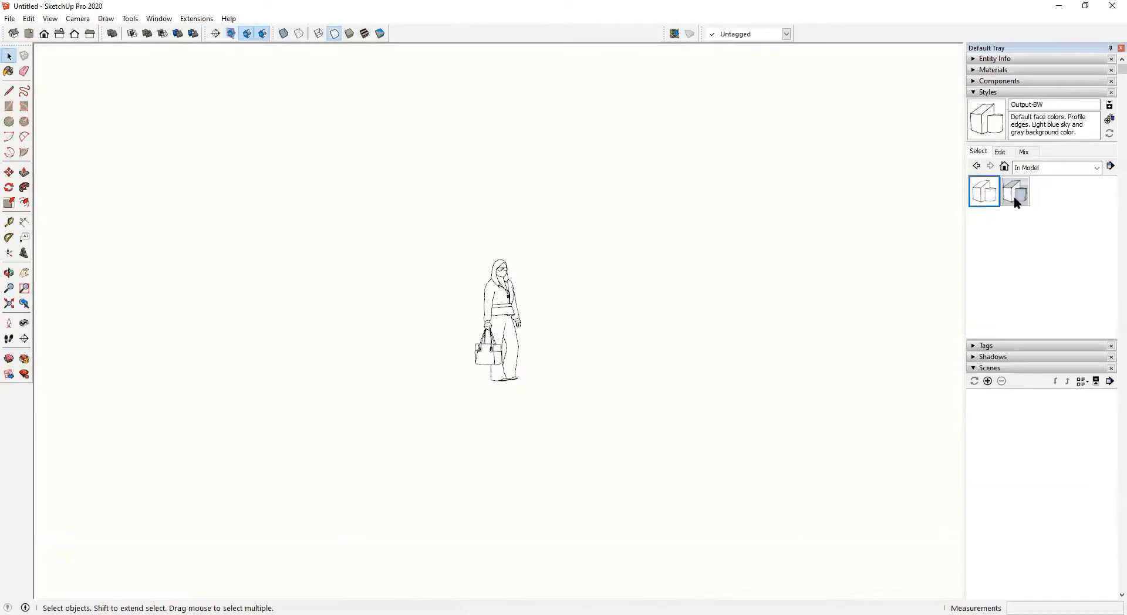
left_click(1014, 196)
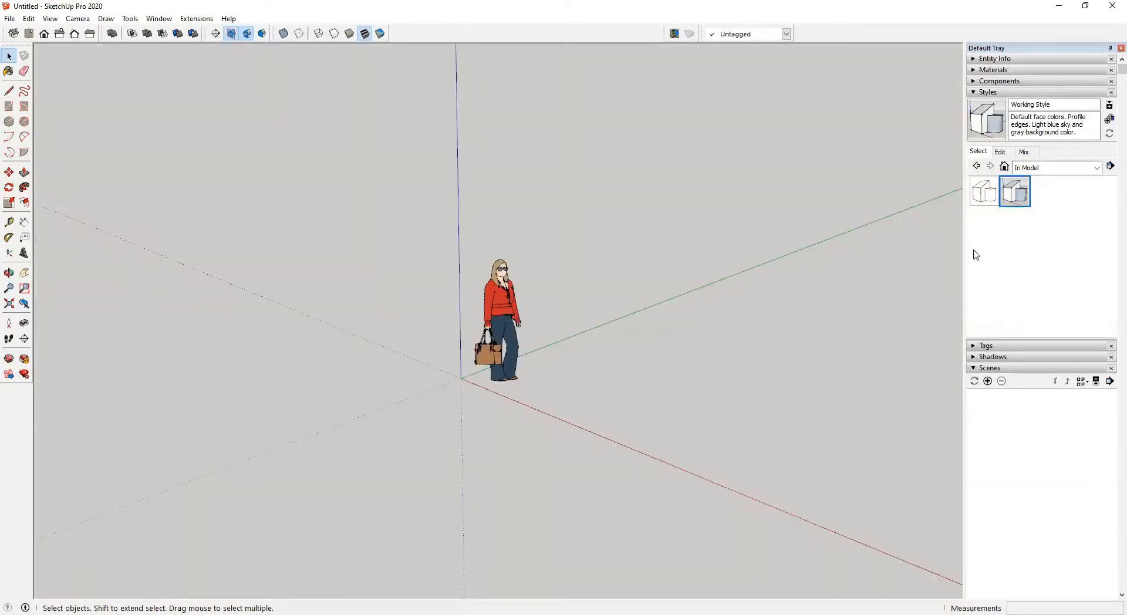
Step: Add a scene using Working Style and name it Working
left_click(974, 368)
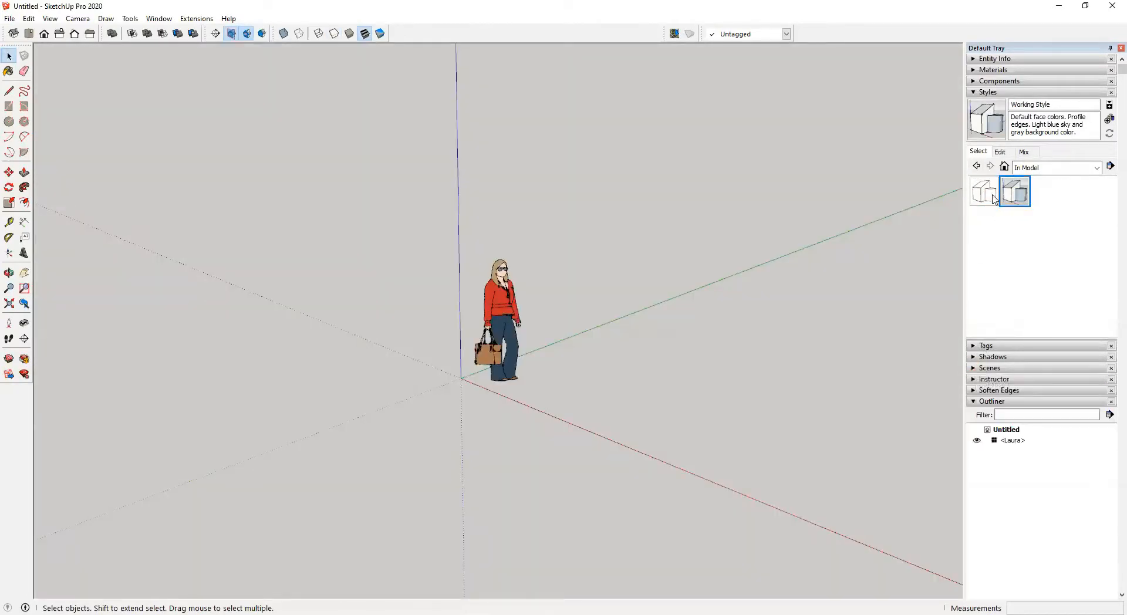
left_click(973, 93)
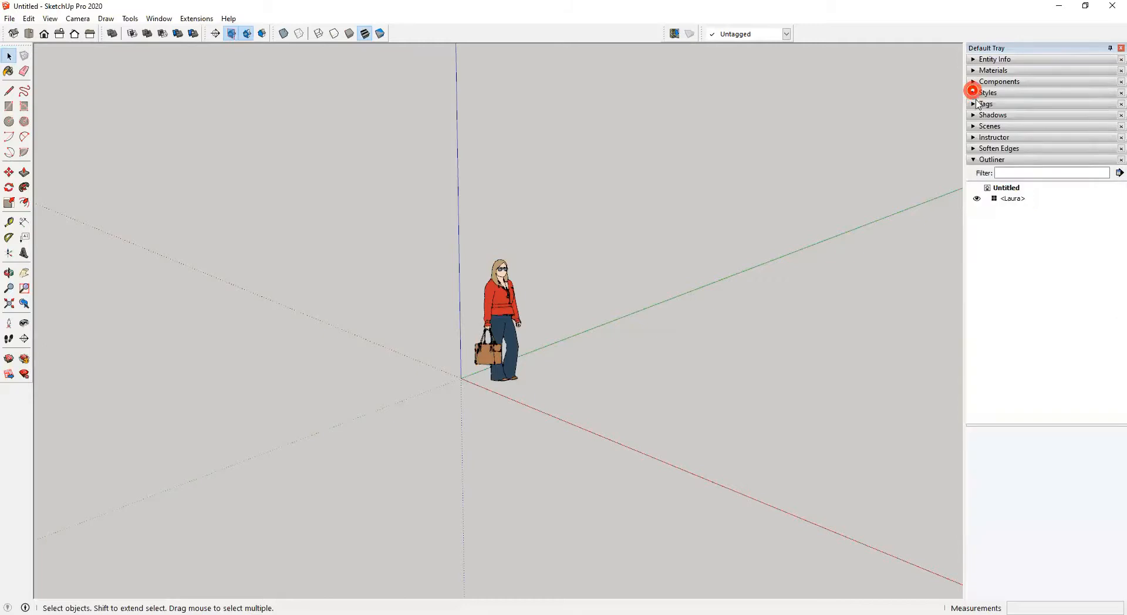
left_click(974, 127)
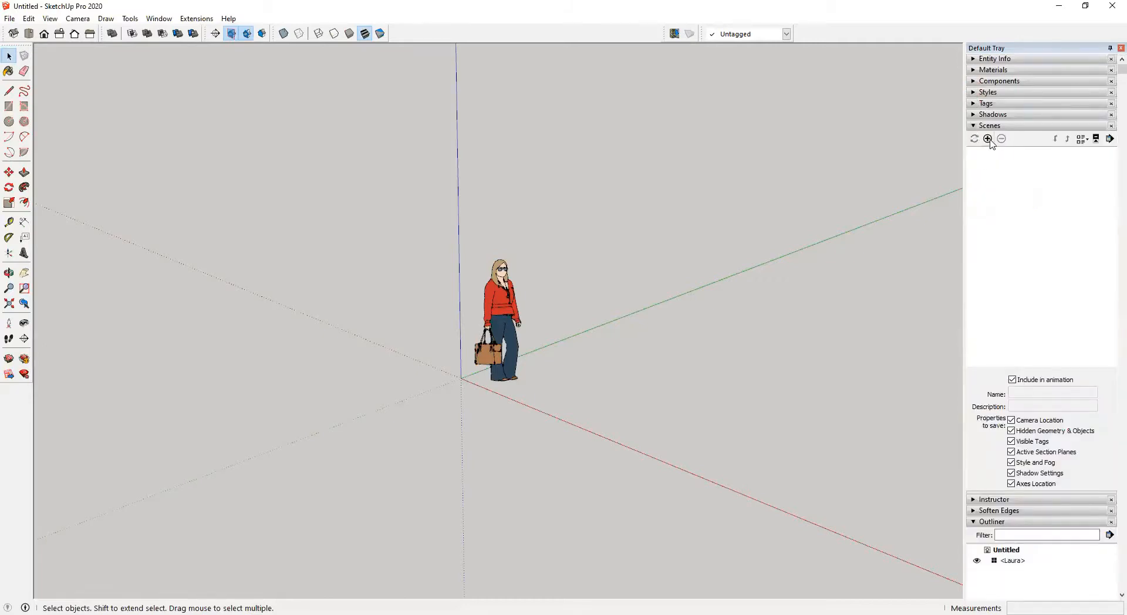
left_click(989, 140)
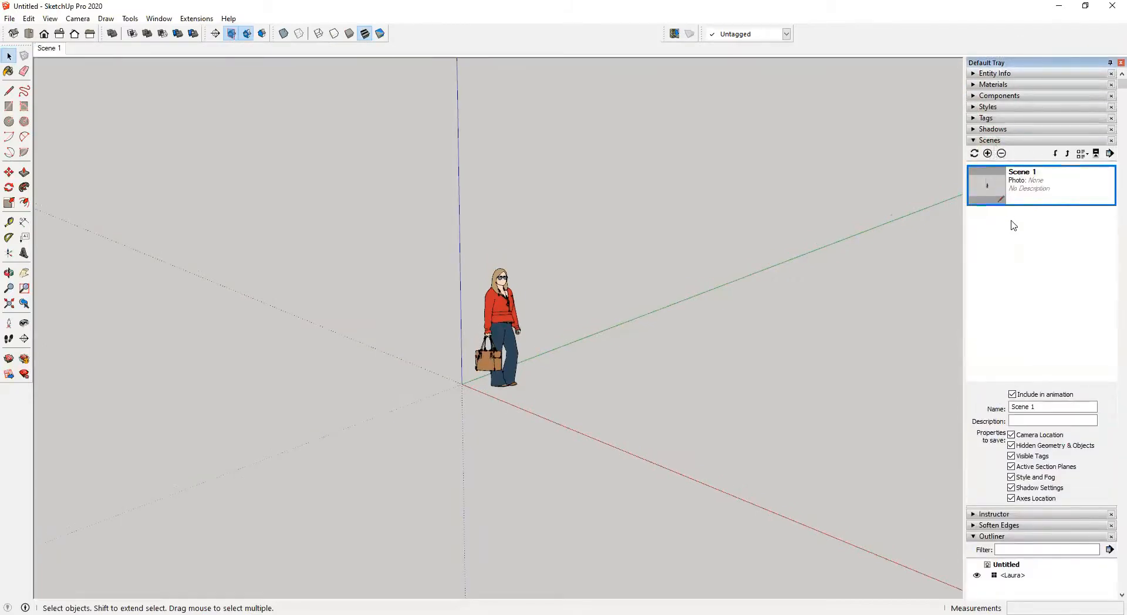
left_click_drag(1042, 406, 854, 407)
type("Working")
Step: Exclude the Working scene's camera location and leave it out of the animation, then update the scene with the remaining properties
left_click(1026, 438)
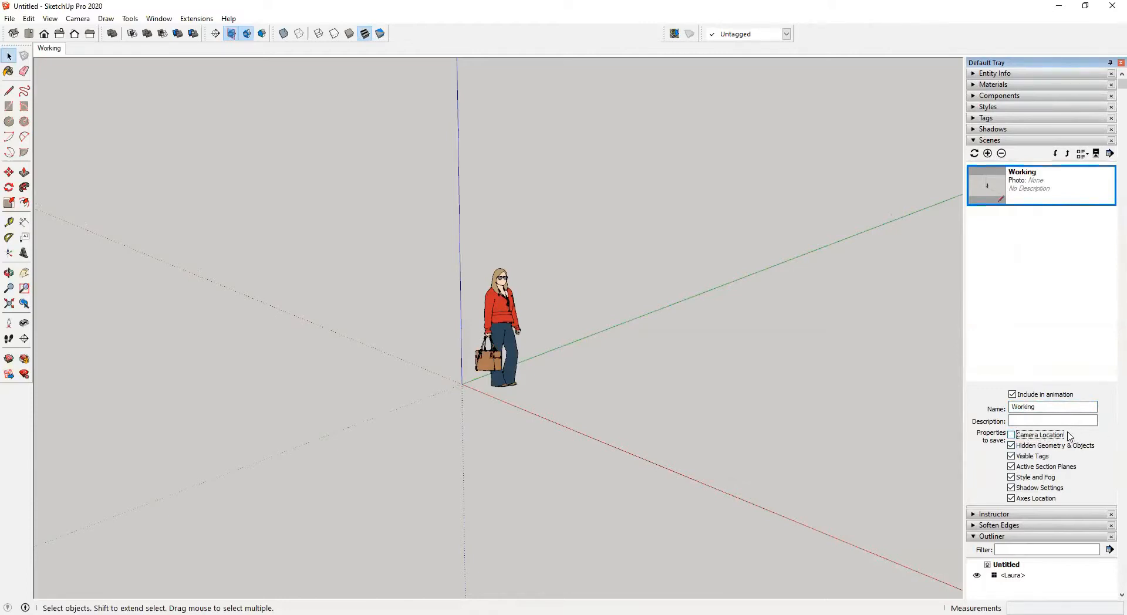
left_click(1032, 395)
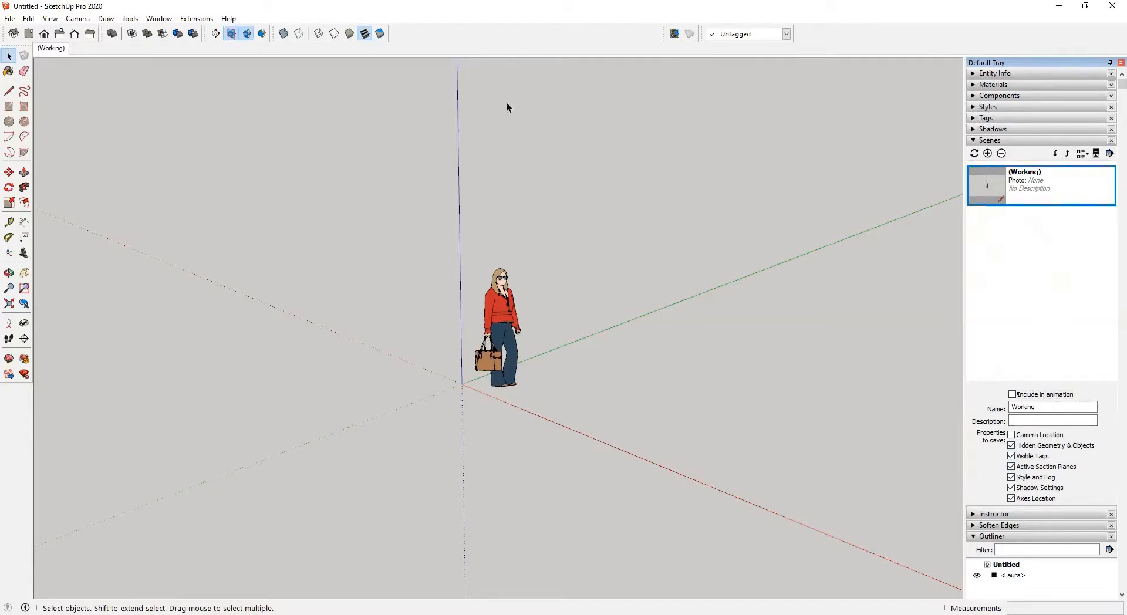
left_click(974, 154)
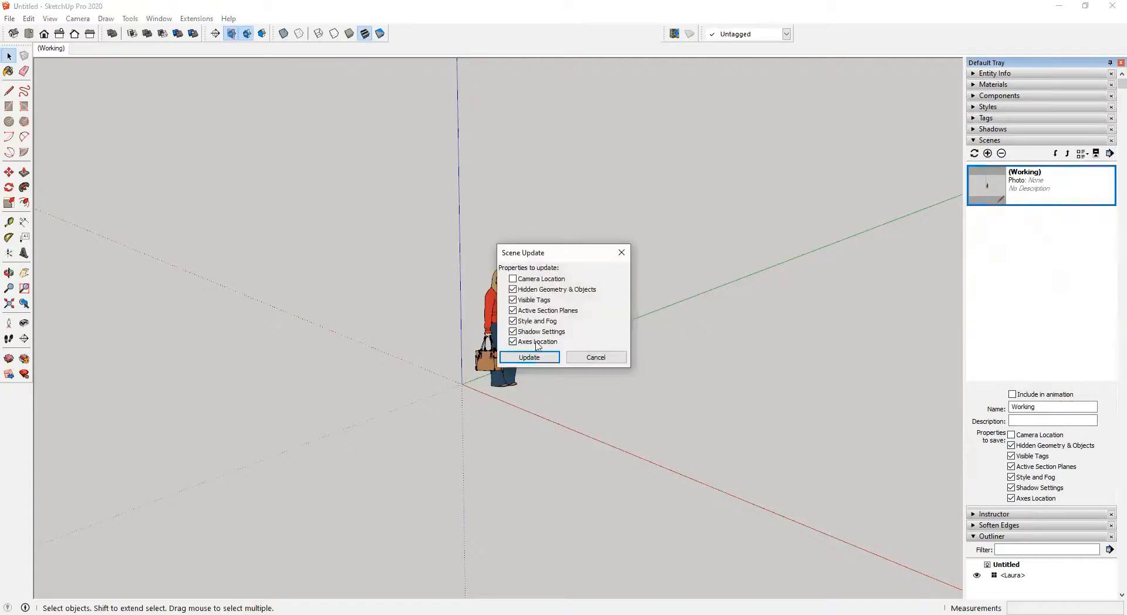
left_click(543, 360)
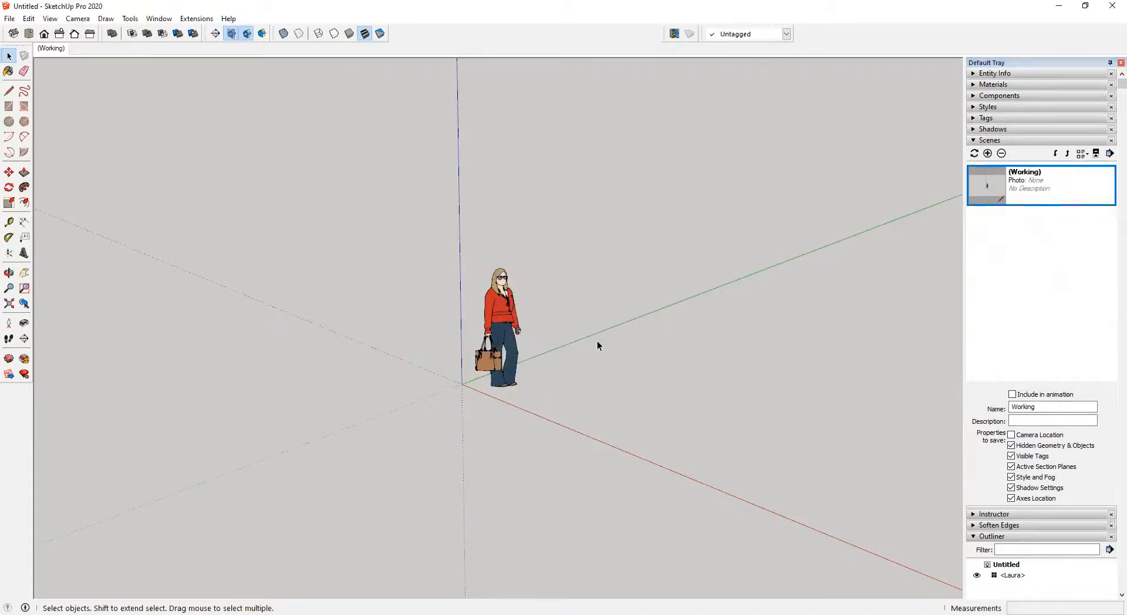
Step: Apply the Output-BW style to the model and return to the scene settings
left_click(975, 108)
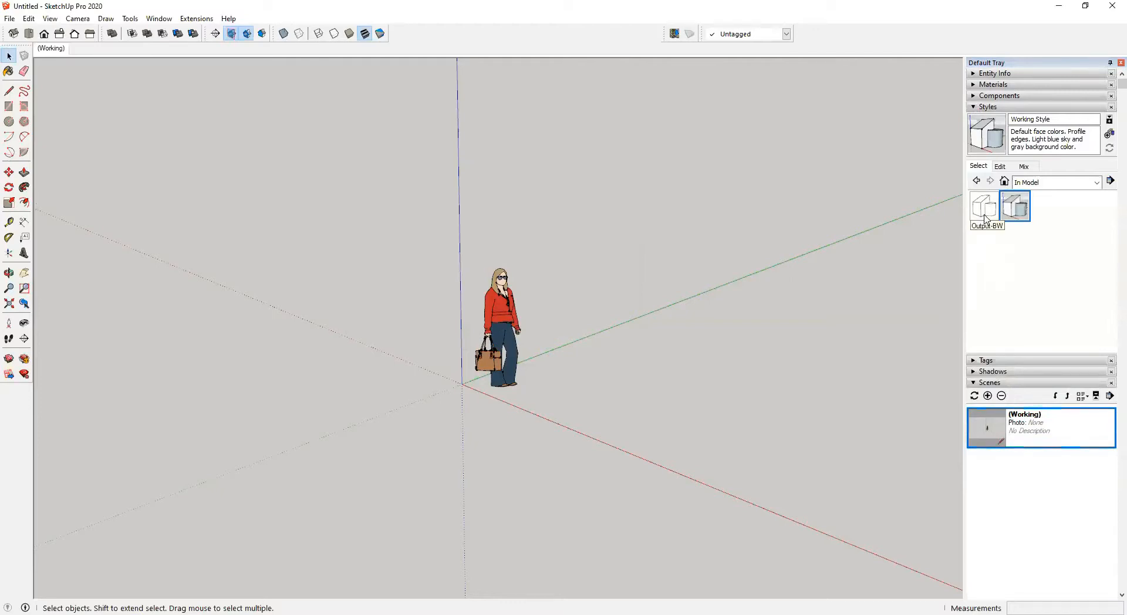
left_click(987, 219)
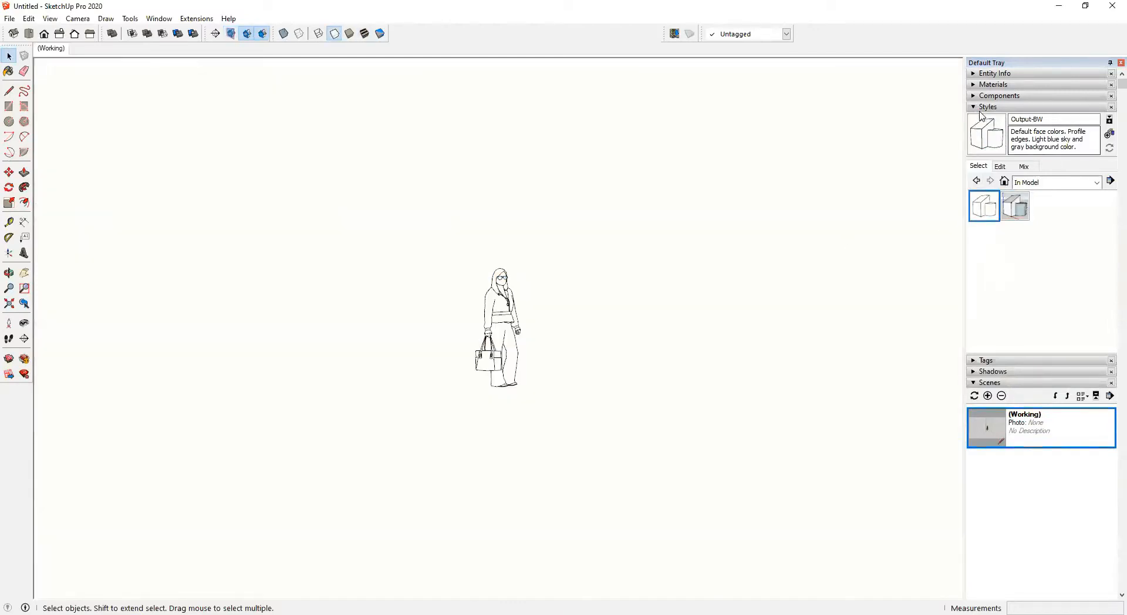
left_click(998, 107)
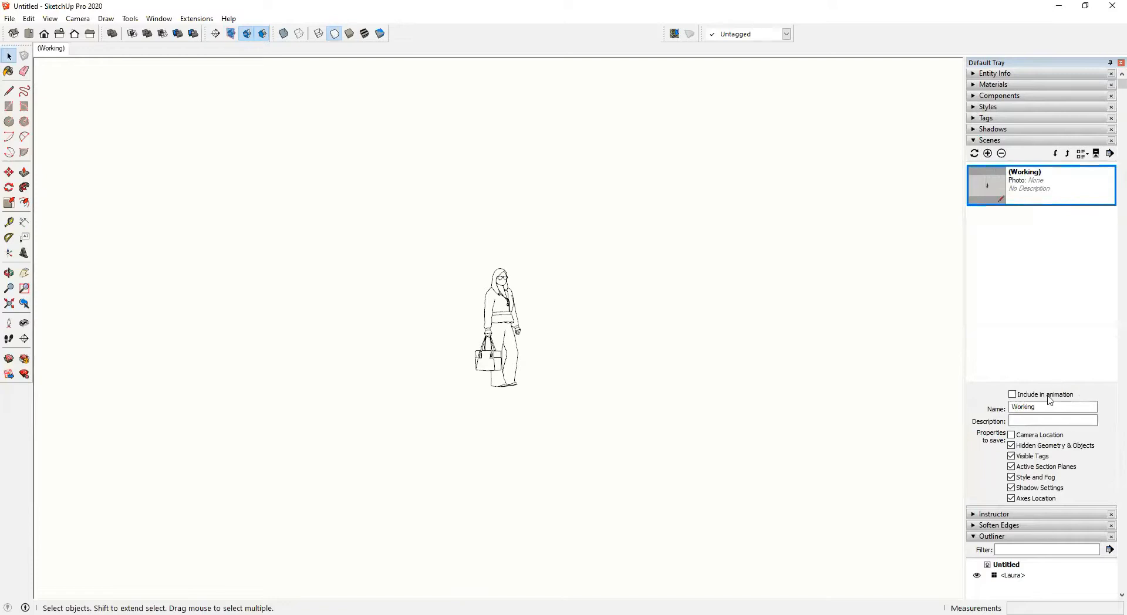
Step: Add a second scene with the Output-BW style, name it Output, and reselect it to check its saved properties
left_click(988, 154)
left_click(1044, 407)
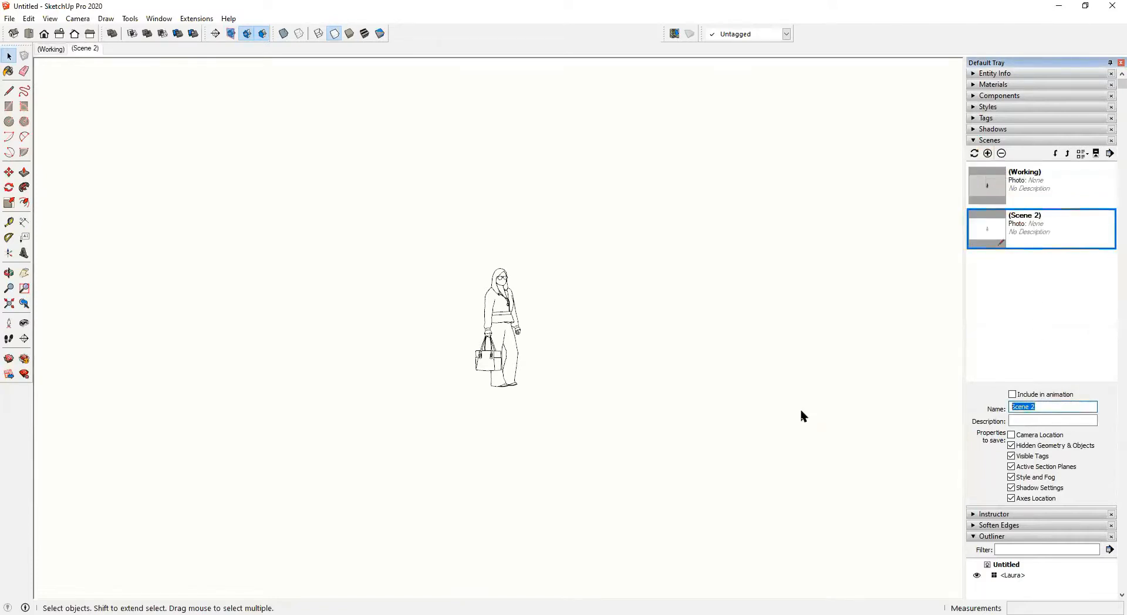
type("Out")
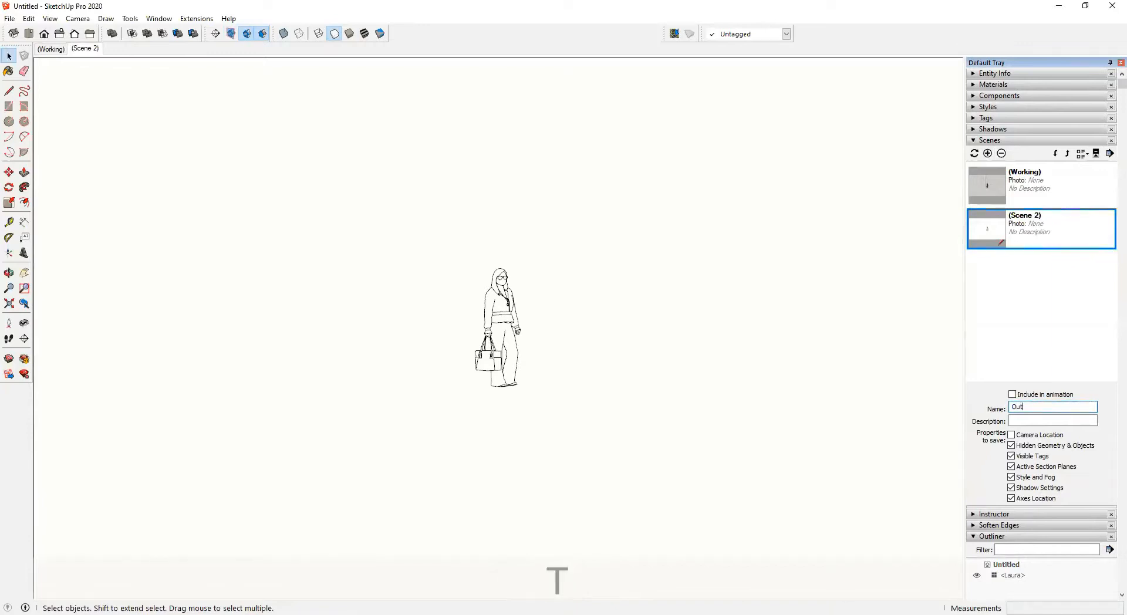
type("put")
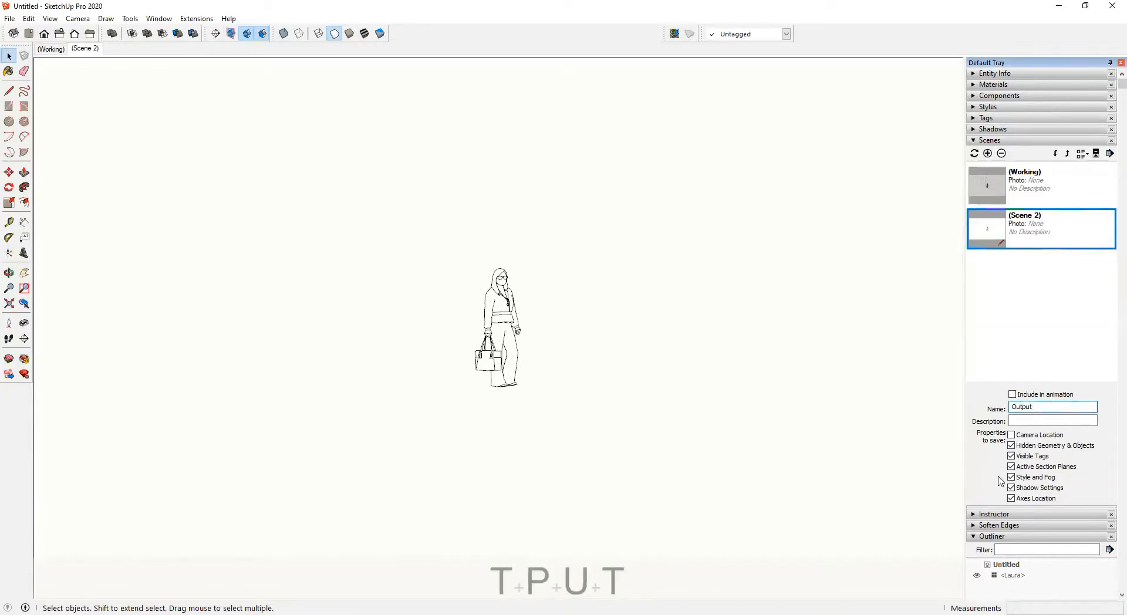
left_click(1055, 357)
left_click(1031, 234)
type("Output")
key("Return")
left_click(1031, 360)
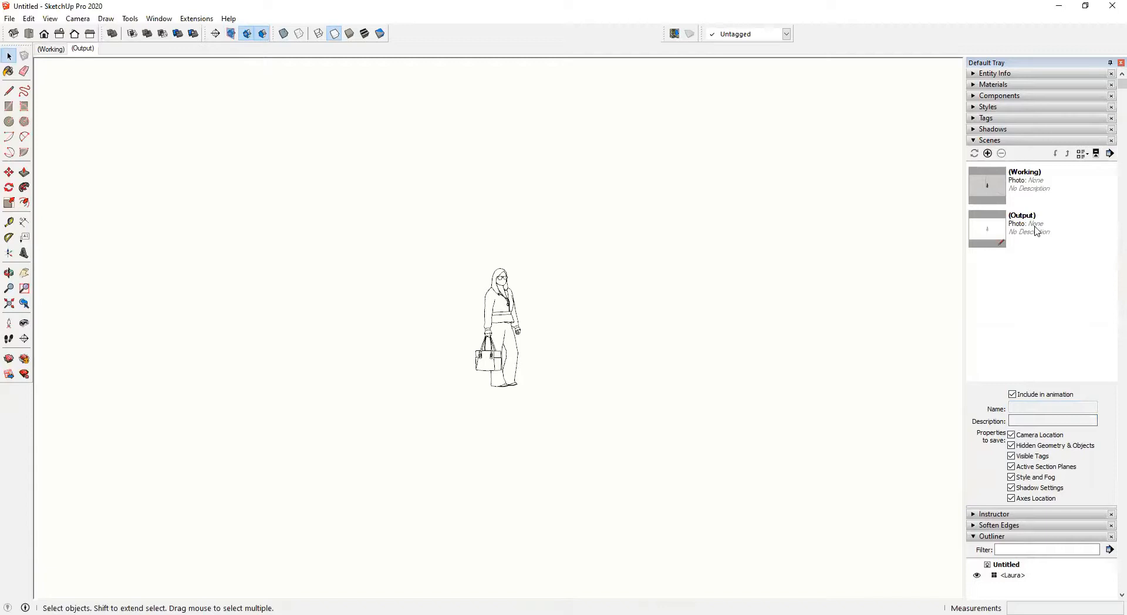
left_click(1039, 232)
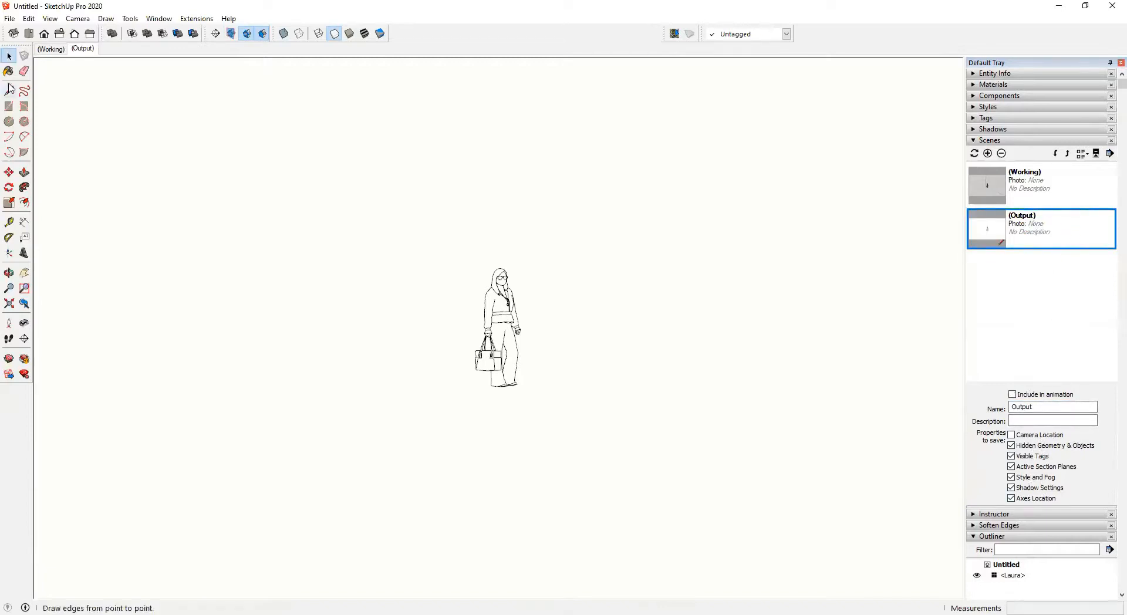
Step: Orbit to another angle and alternate between the Working and Output scenes, ending on Working
middle_click_drag(573, 384, 681, 386)
middle_click_drag(552, 364, 505, 383)
left_click(50, 49)
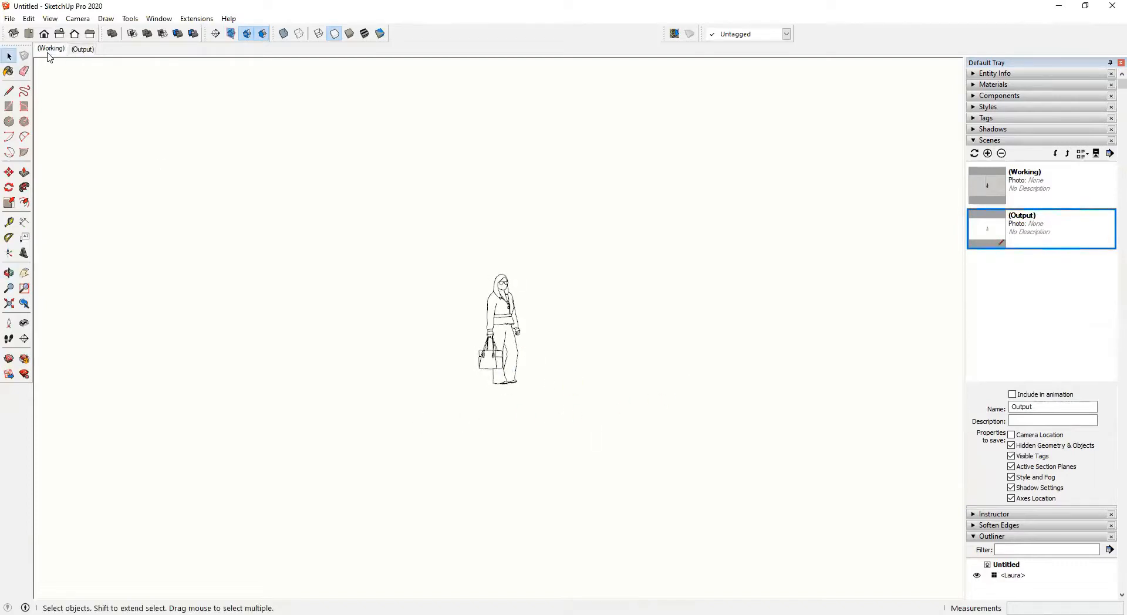
left_click(83, 48)
left_click(51, 50)
Step: Draw a rectangle on the ground along the red axis and push/pull it up into a low box
middle_click_drag(448, 314, 496, 422)
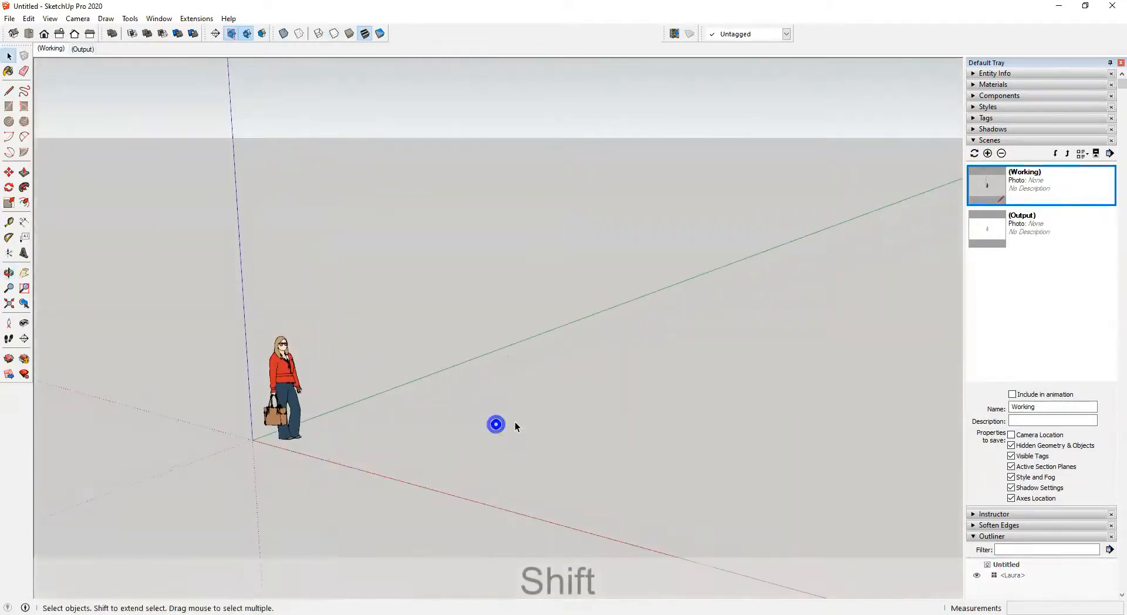
key("r")
left_click(460, 492)
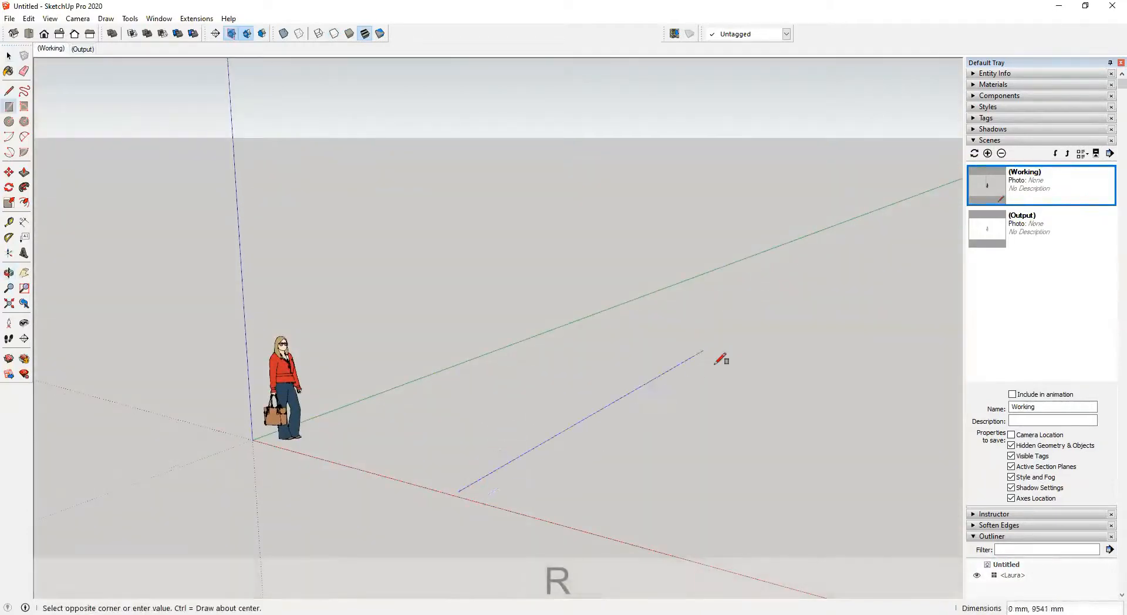
left_click(809, 419)
key("p")
left_click_drag(629, 464, 634, 410)
key("space")
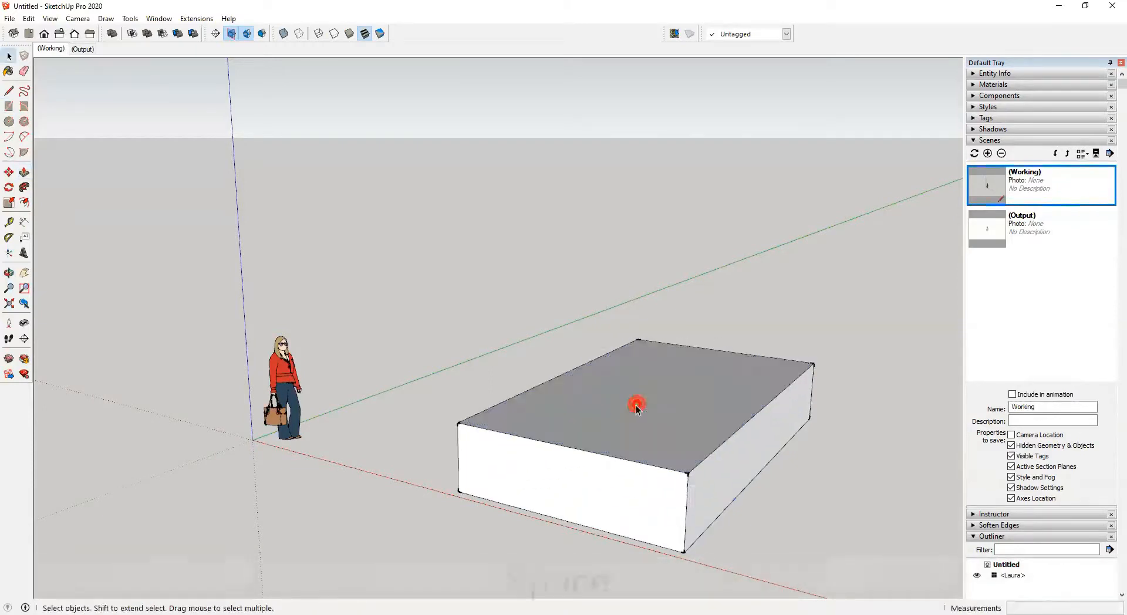
Step: Offset the box's top face inward and push the inner face down about 720 mm to form a walled recess
key("f")
left_click(605, 375)
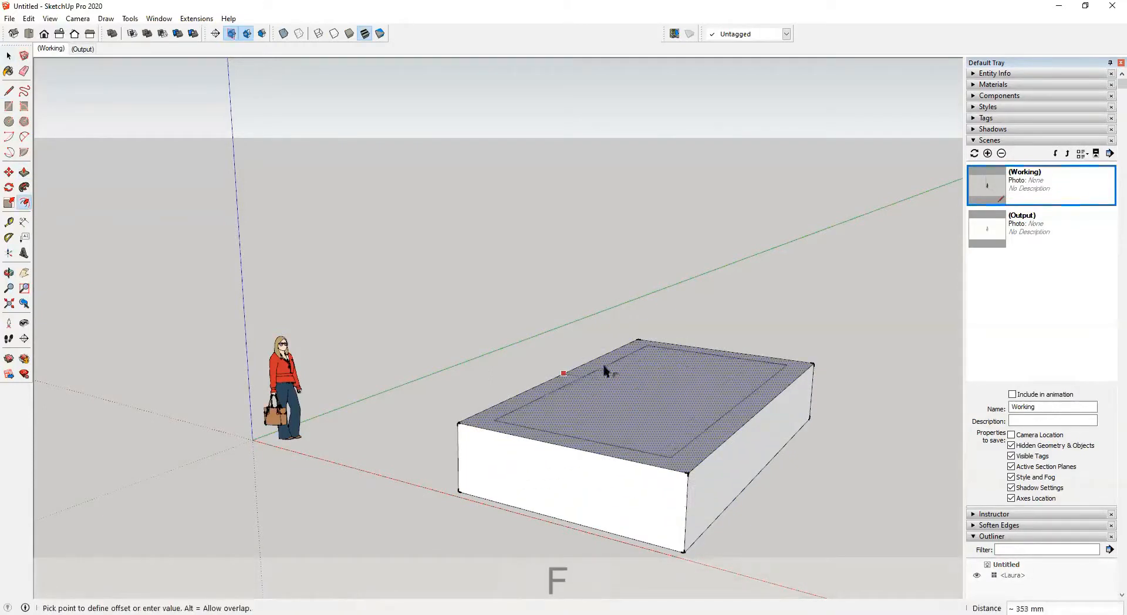
key("p")
left_click_drag(611, 388, 627, 408)
left_click(628, 408)
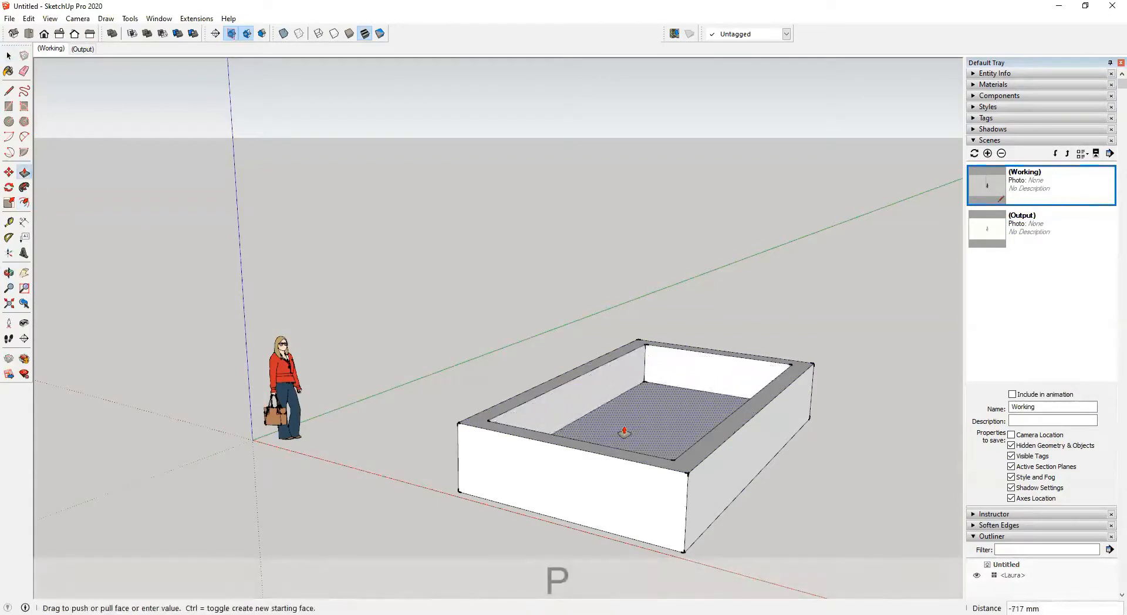
key("space")
Step: Place a horizontal section plane on the box's top rim with its default name and lower it to cut through the walls
key("KP_Subtract")
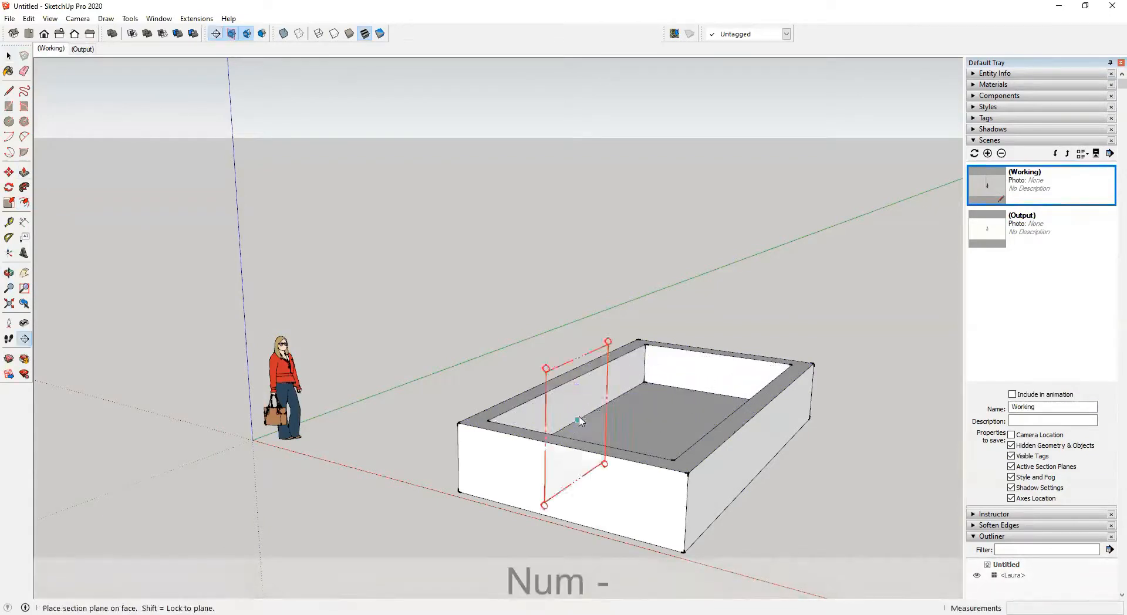
left_click(515, 406)
left_click(486, 428)
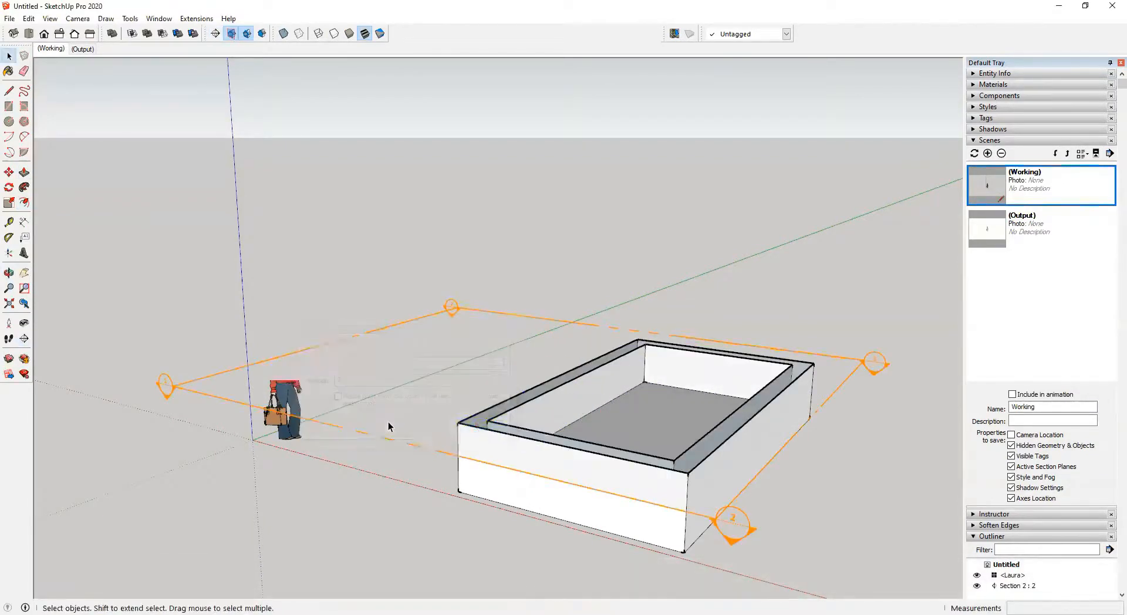
key("m")
key("space")
left_click(732, 276)
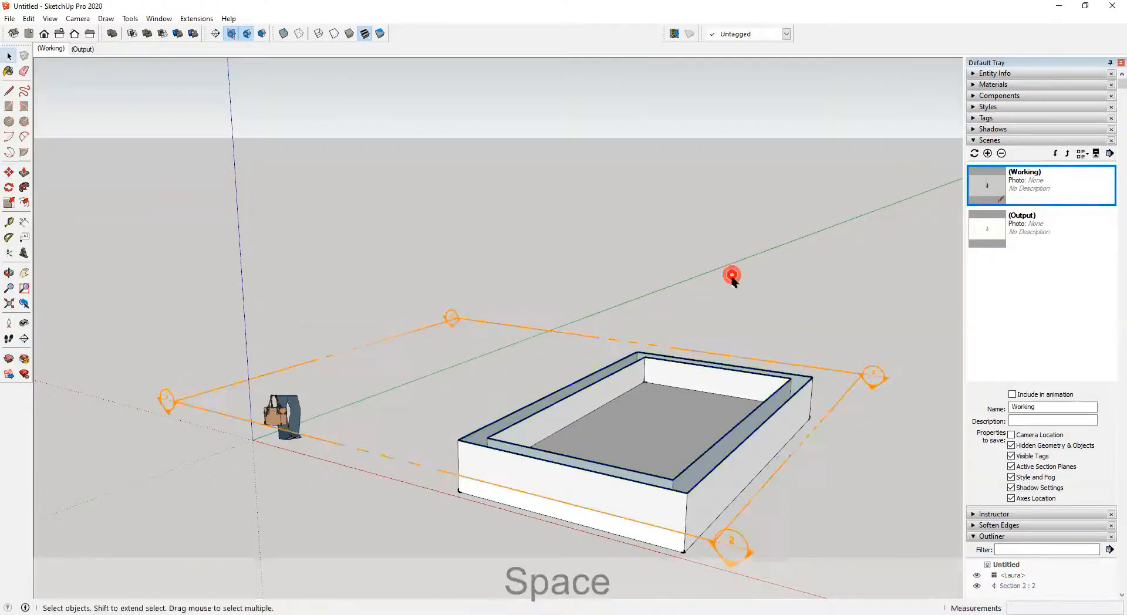
Step: Orbit around the sectioned box and switch to the Output scene and back to Working to compare the section cut
middle_click_drag(732, 279, 685, 398)
middle_click_drag(835, 259, 166, 264)
middle_click_drag(554, 283, 609, 129, "shift")
middle_click_drag(428, 265, 528, 334)
left_click(84, 50)
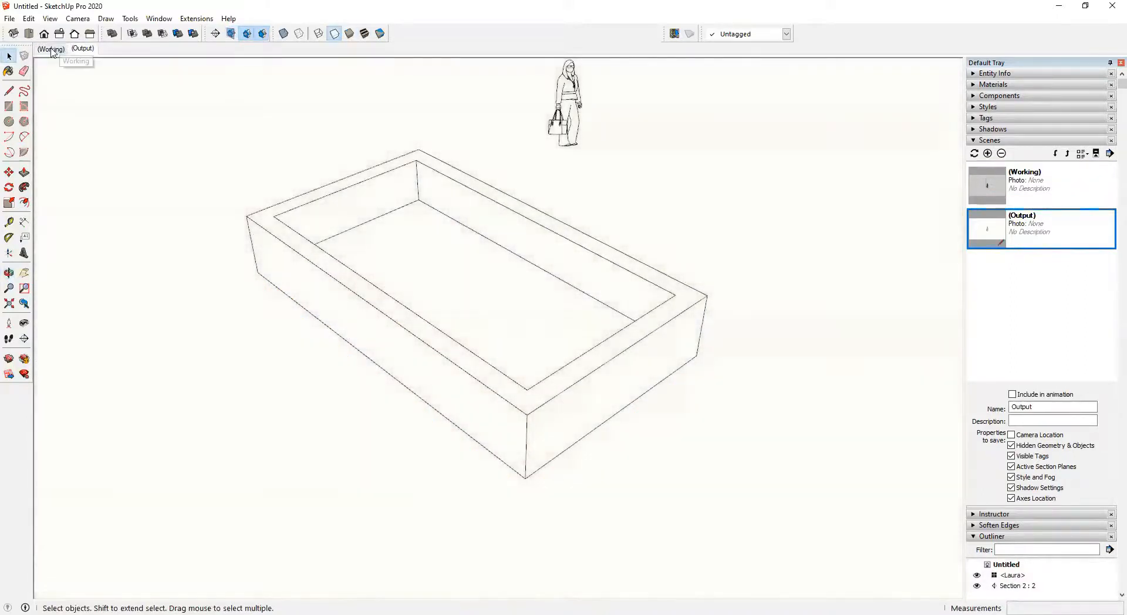
left_click(51, 48)
Step: Delete the section plane around the box
mouse_move(325, 259)
middle_mouse_down()
mouse_move(569, 215)
mouse_move(697, 209)
mouse_move(693, 222)
middle_mouse_up()
left_click(694, 220)
key("Delete")
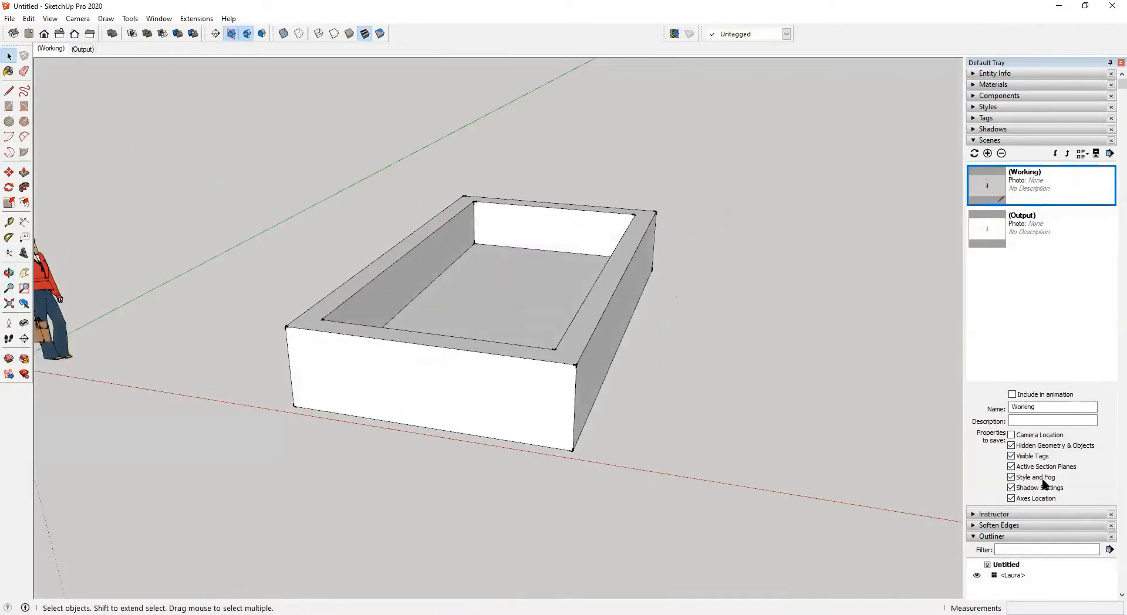
Step: Exclude Active Section Planes from the Working scene's saved properties and update the scene
left_click(1028, 468)
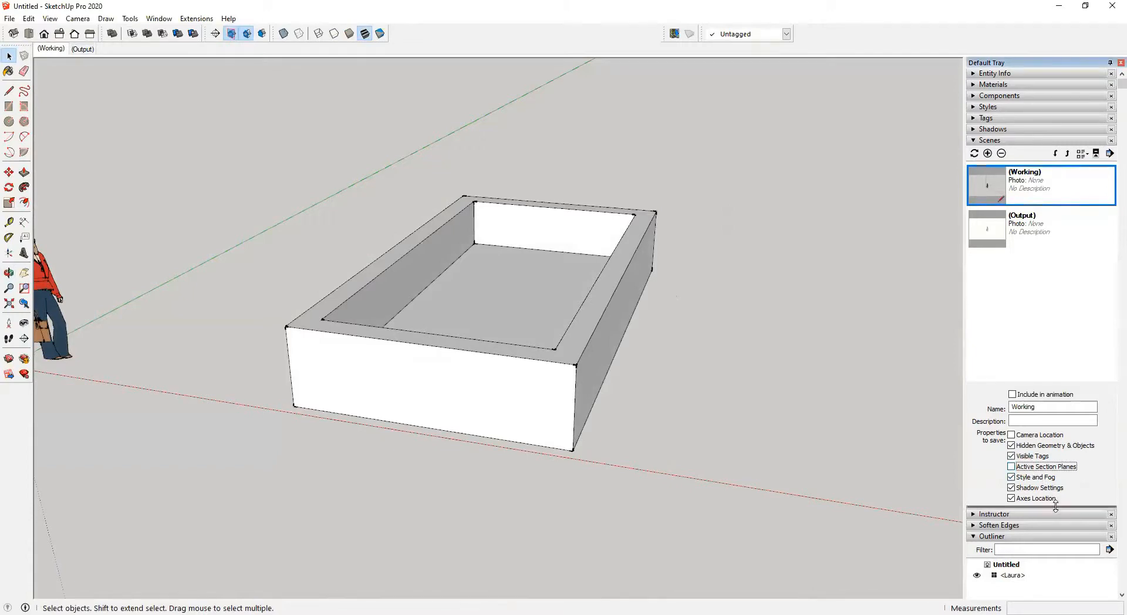
left_click(975, 153)
left_click(604, 356)
Step: Exclude Active Section Planes from the Output scene's saved properties and update the scene
left_click(984, 227)
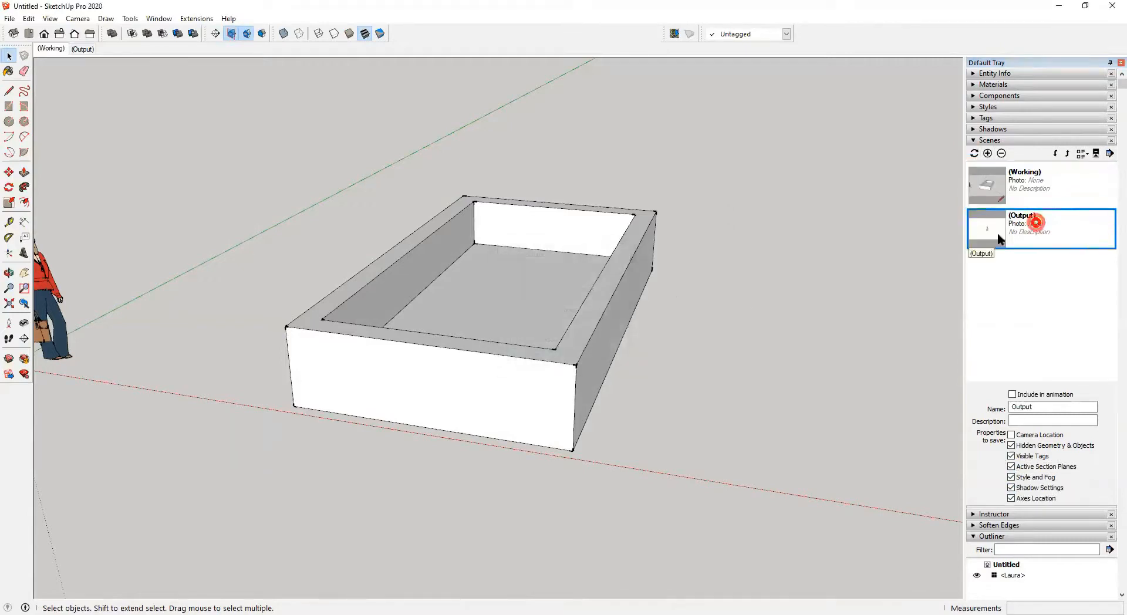
left_click(1033, 468)
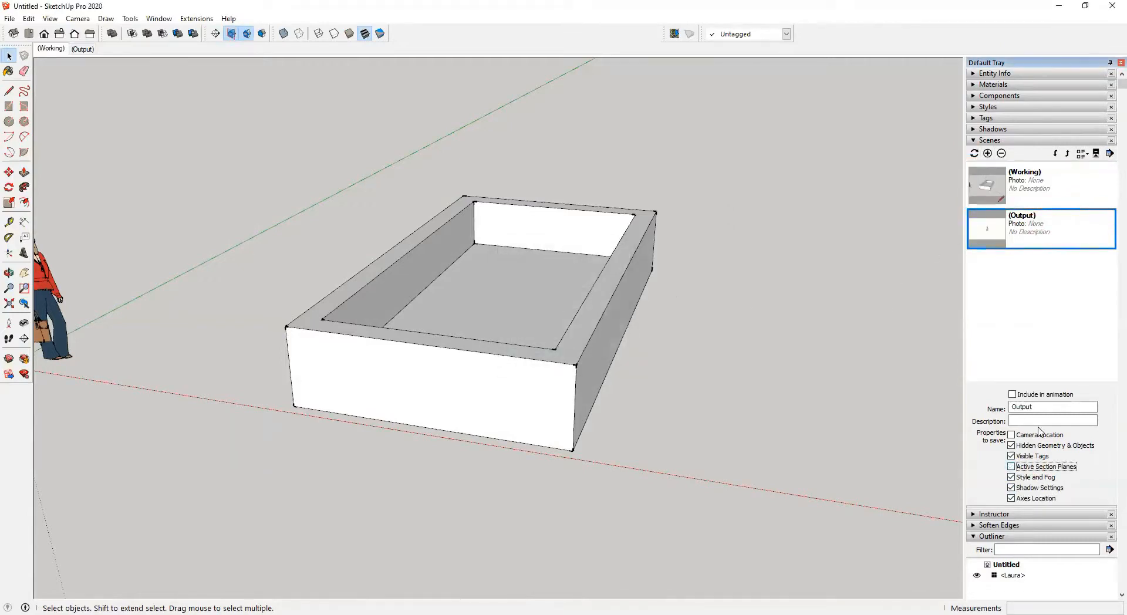
left_click(975, 154)
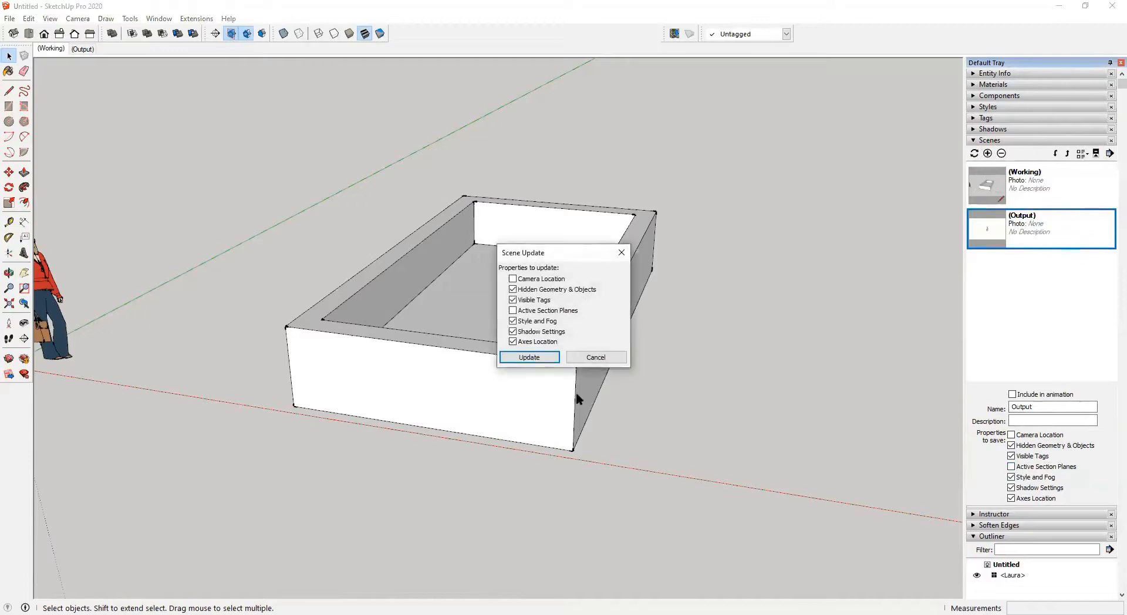
left_click(543, 357)
Step: Place a new horizontal section plane on the box's top rim and accept its default name and symbol
left_click(770, 390)
middle_click_drag(770, 390, 537, 410)
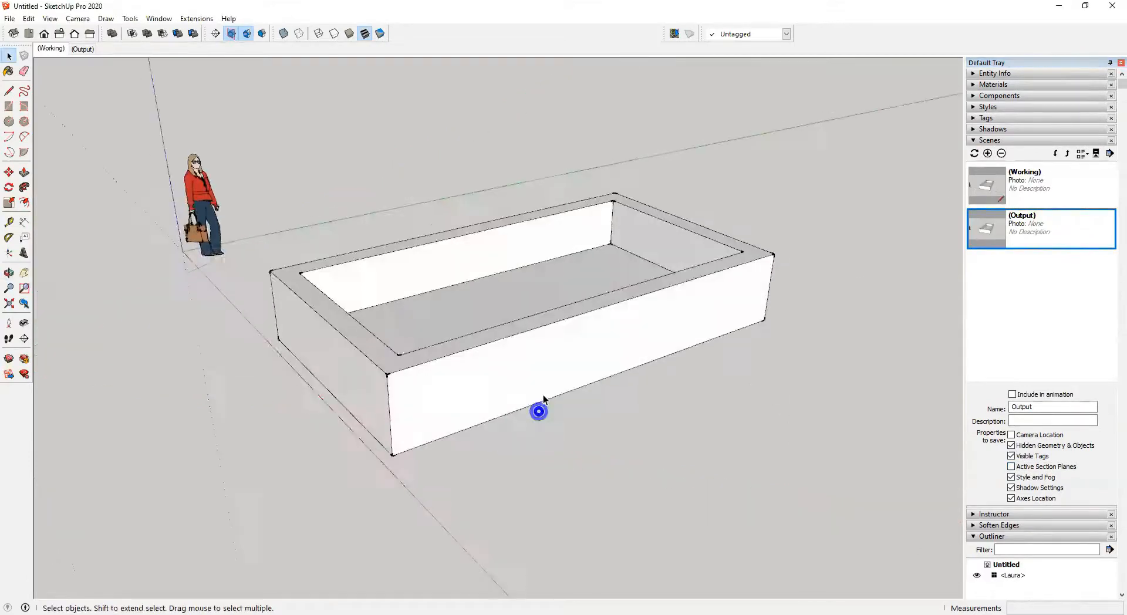
key("KP_Subtract")
left_click(470, 329)
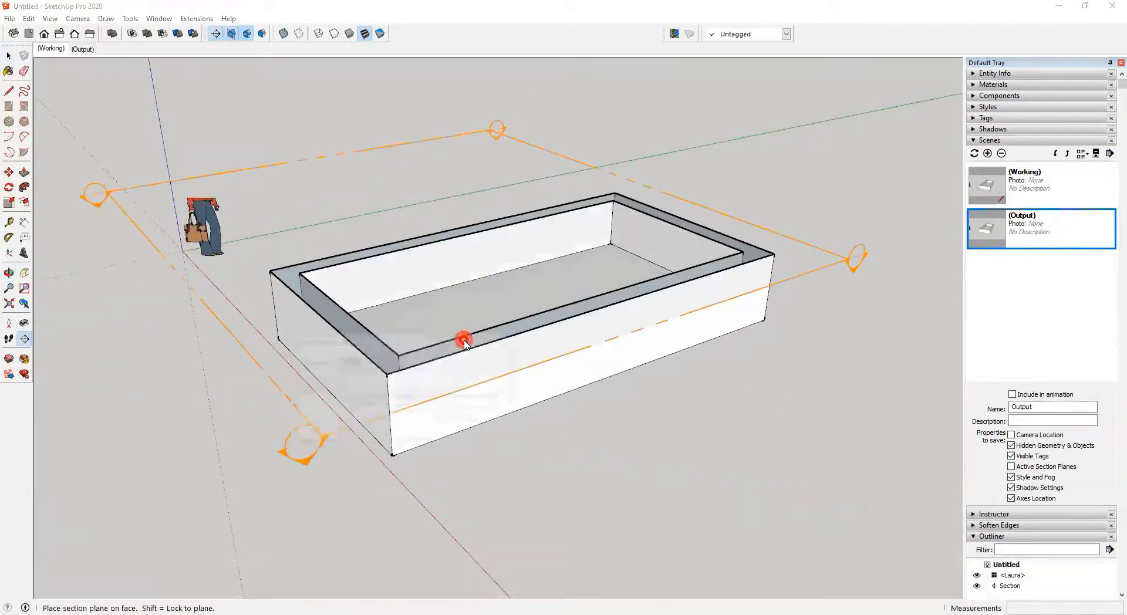
left_click(480, 432)
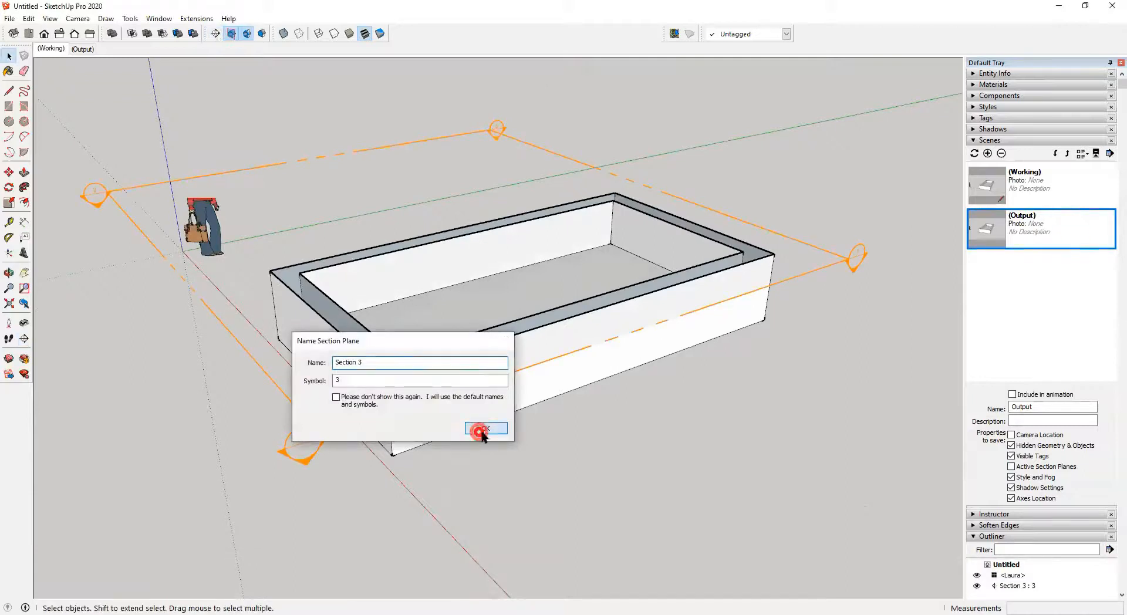
Step: Move the section plane down about 337 mm so it cuts through the box walls
left_click(828, 265)
key("m")
left_click(828, 262)
left_click(823, 277)
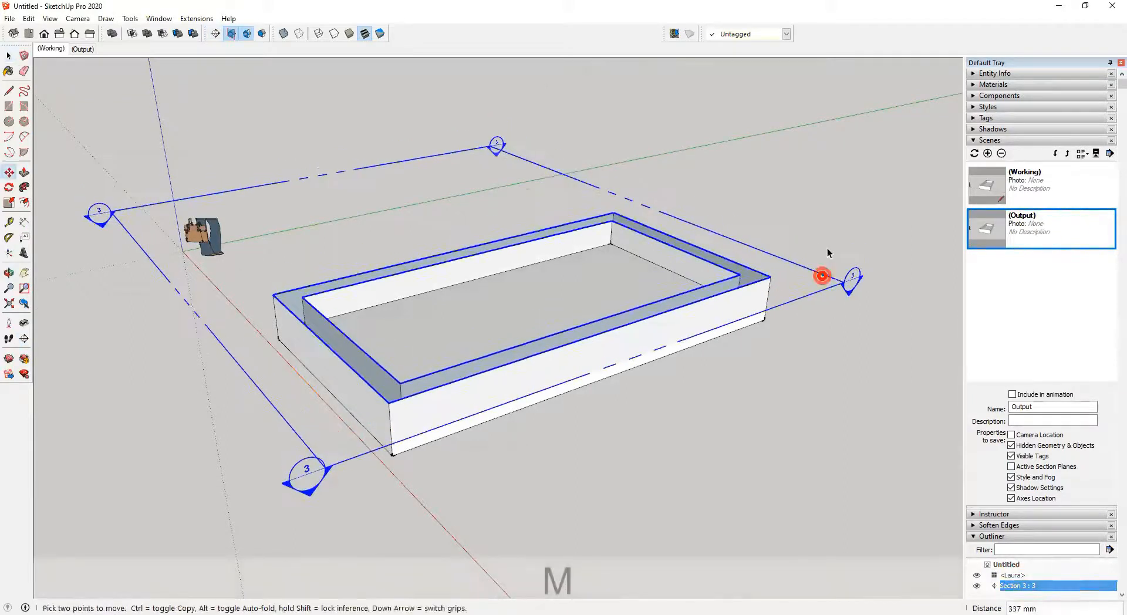
key("space")
left_click(742, 229)
Step: Activate the Output scene, apply the Output-BW style, and update the scene to save that style
middle_click_drag(523, 218, 83, 97)
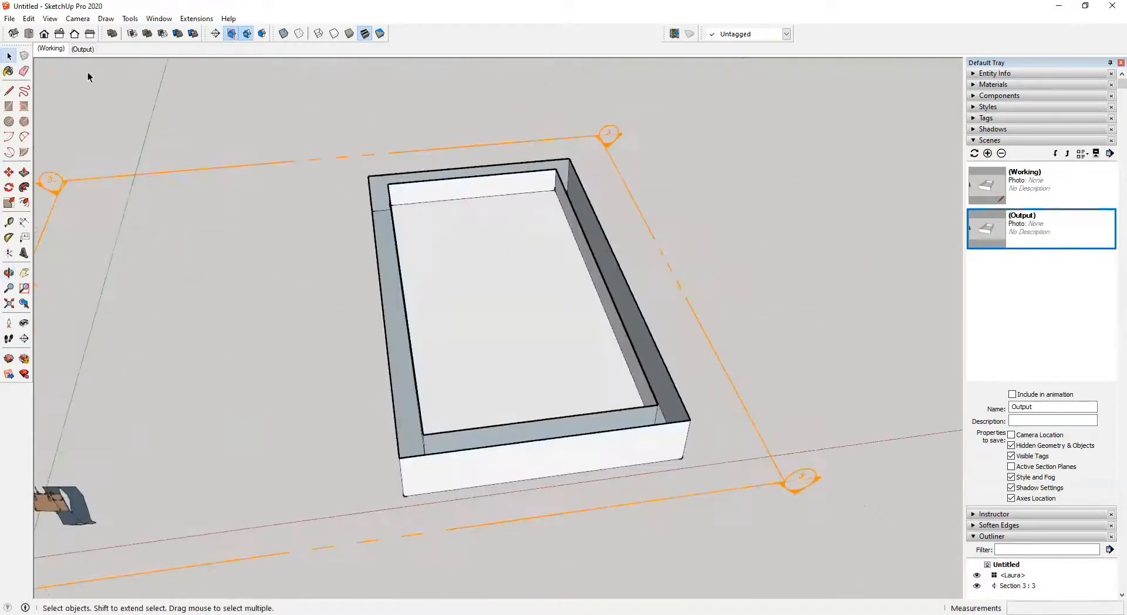
left_click(83, 50)
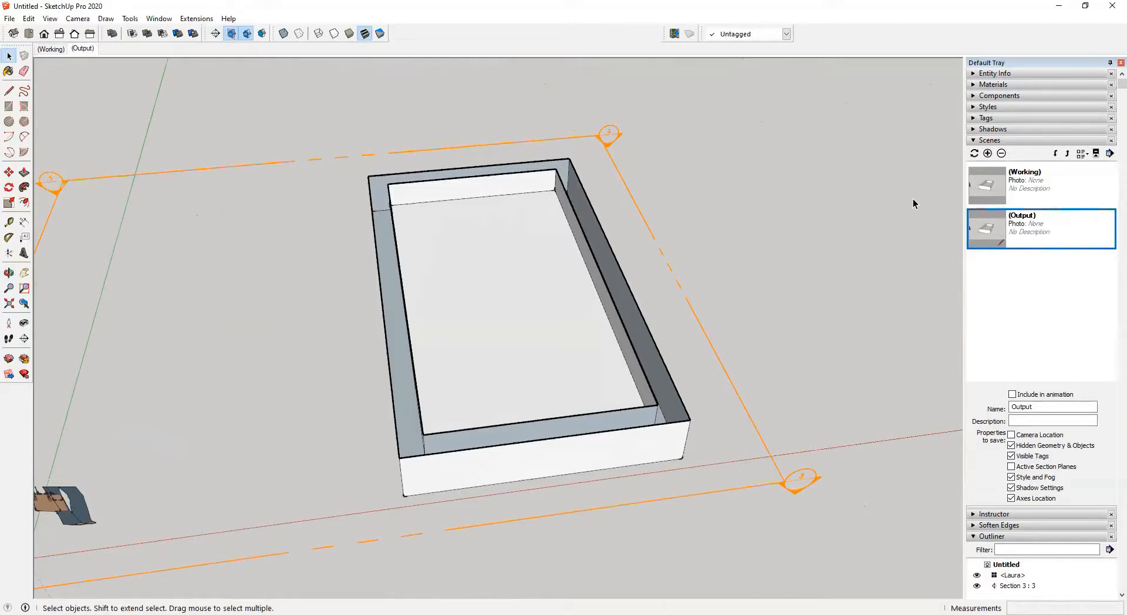
left_click(974, 107)
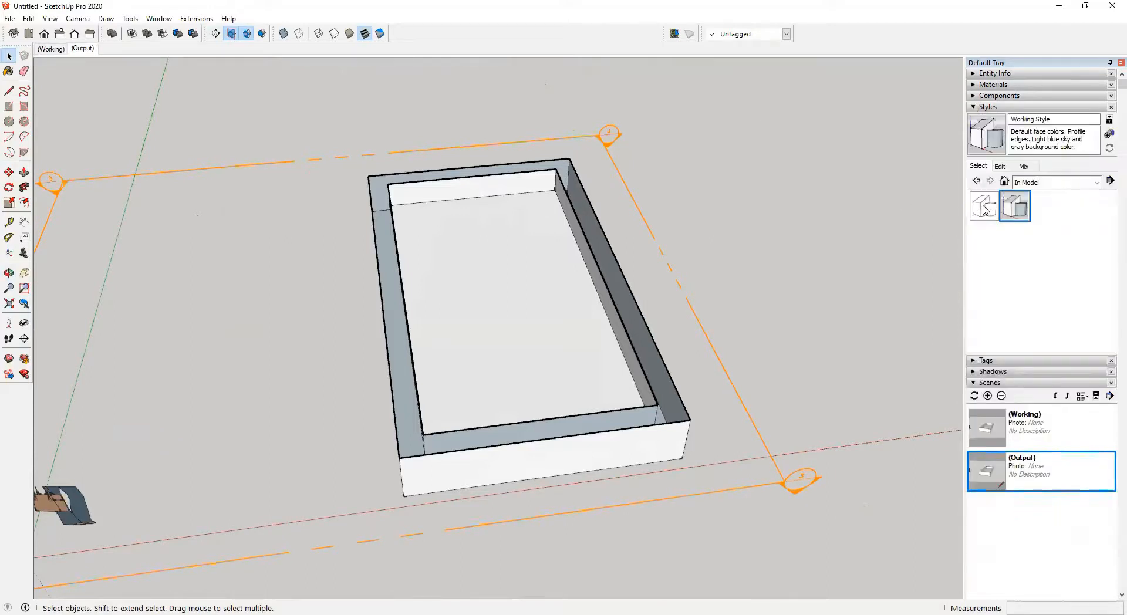
left_click(985, 206)
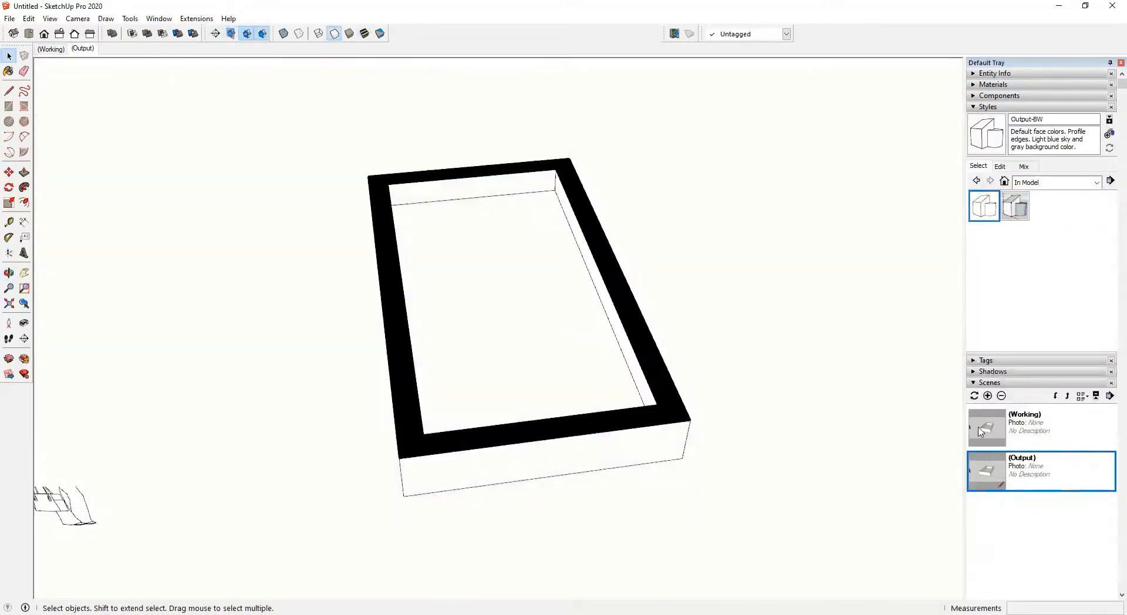
left_click(974, 397)
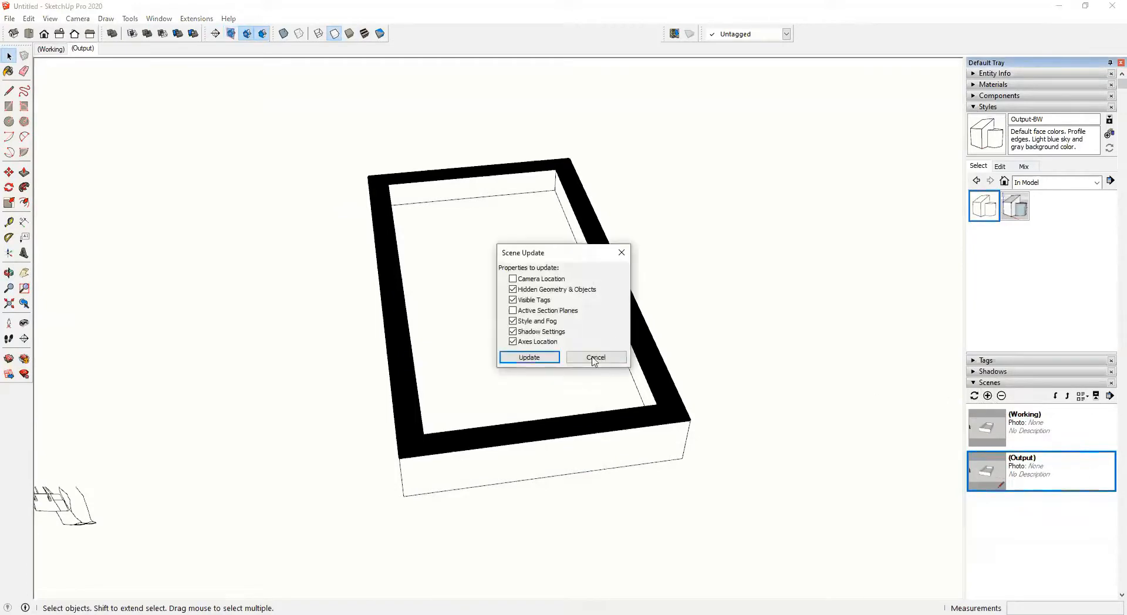
left_click(533, 357)
Step: Alternate between the Working and Output scenes, orbiting in between, to check that style and section cut display correctly
left_click(51, 49)
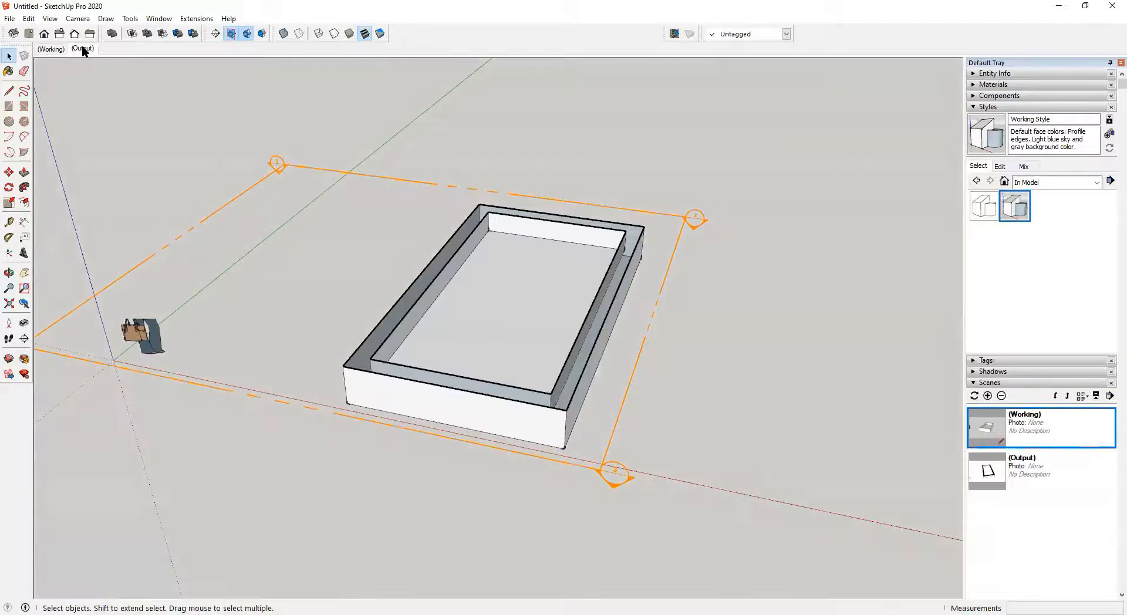
left_click(83, 49)
left_click(45, 53)
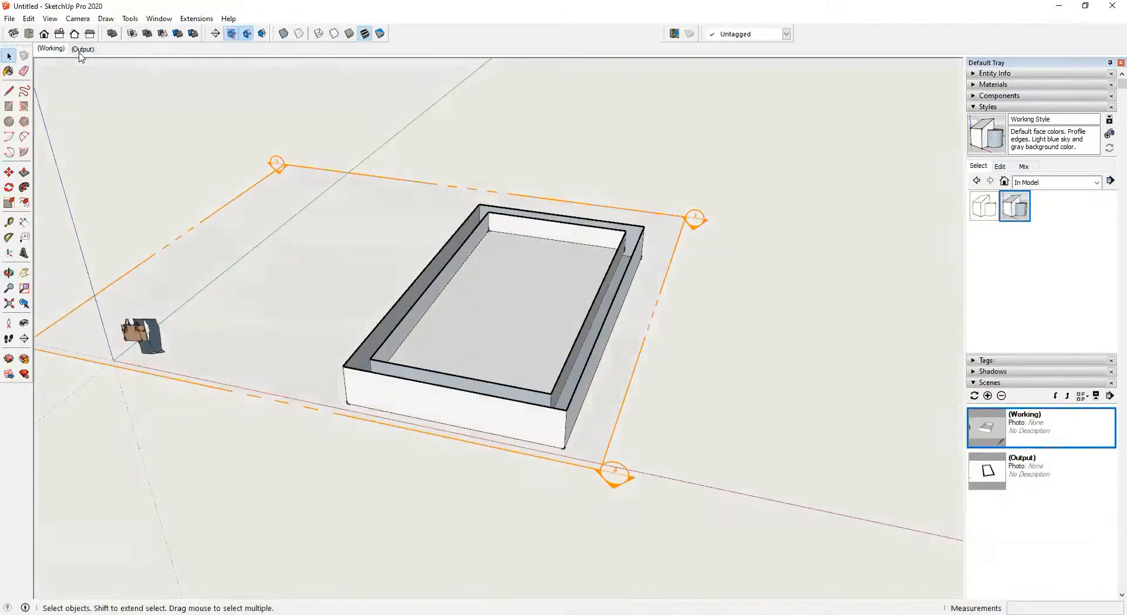
left_click(79, 51)
middle_click_drag(458, 311, 722, 273)
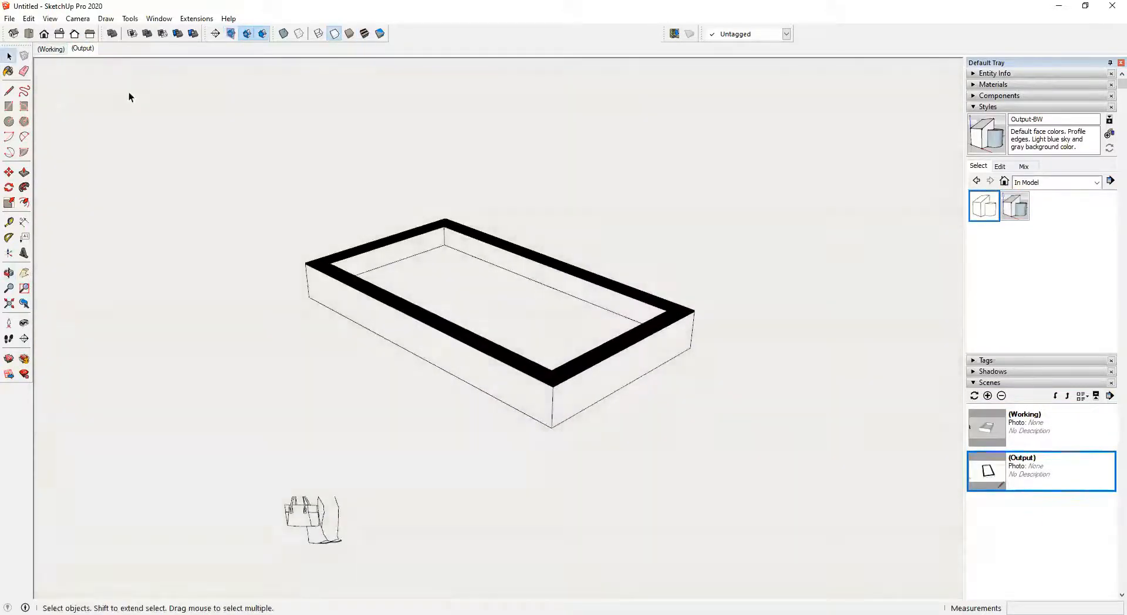
left_click(51, 50)
left_click(83, 48)
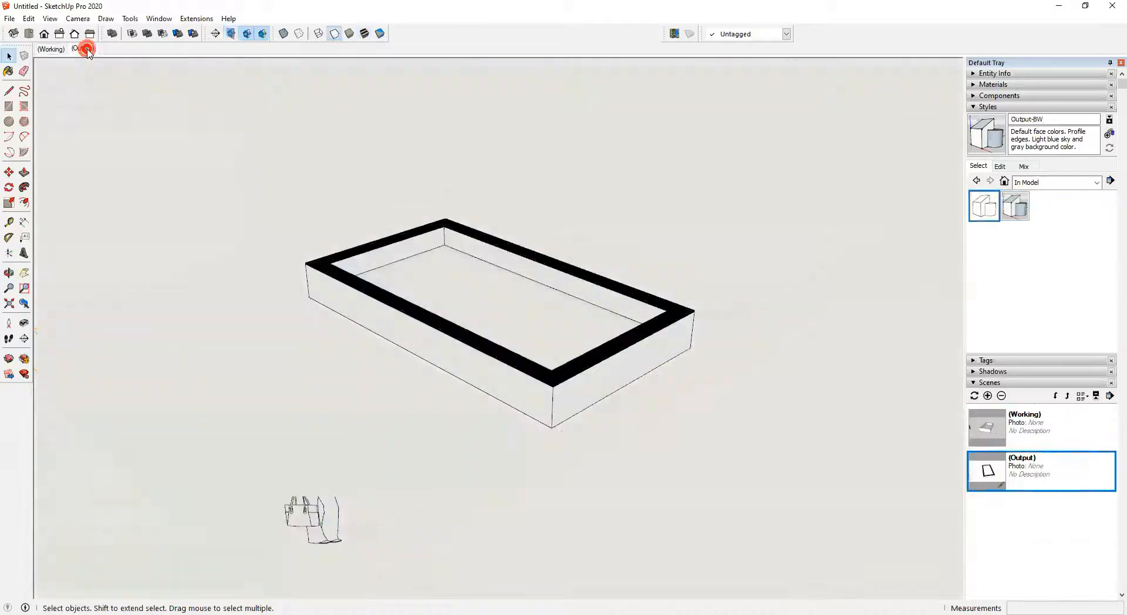
left_click(45, 52)
Step: Inspect the section cut from several more angles in both scenes, finishing in the Working scene
middle_click_drag(408, 308, 323, 452)
scroll(442, 402, "up", 4)
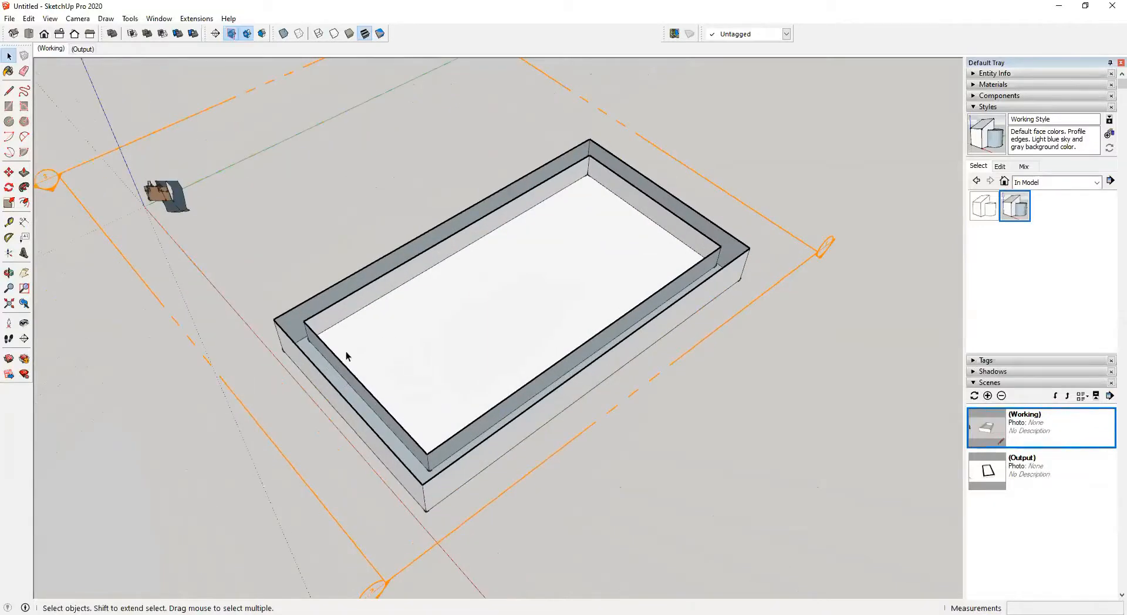
left_click(82, 49)
middle_click_drag(576, 374, 291, 262)
middle_click_drag(622, 317, 561, 354)
left_click(52, 49)
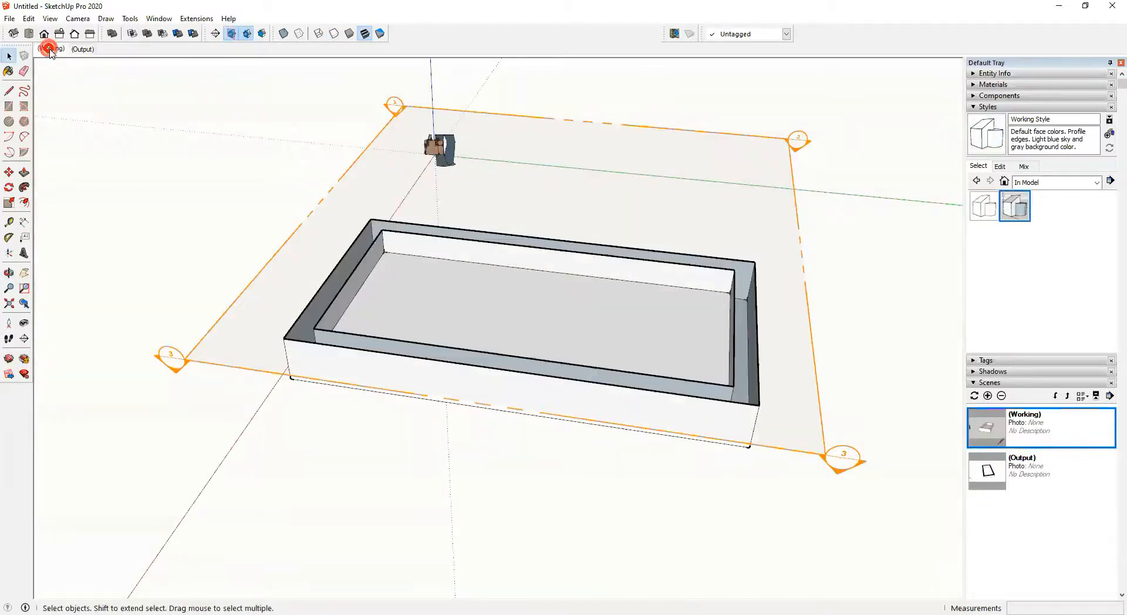
middle_click_drag(679, 341, 568, 244)
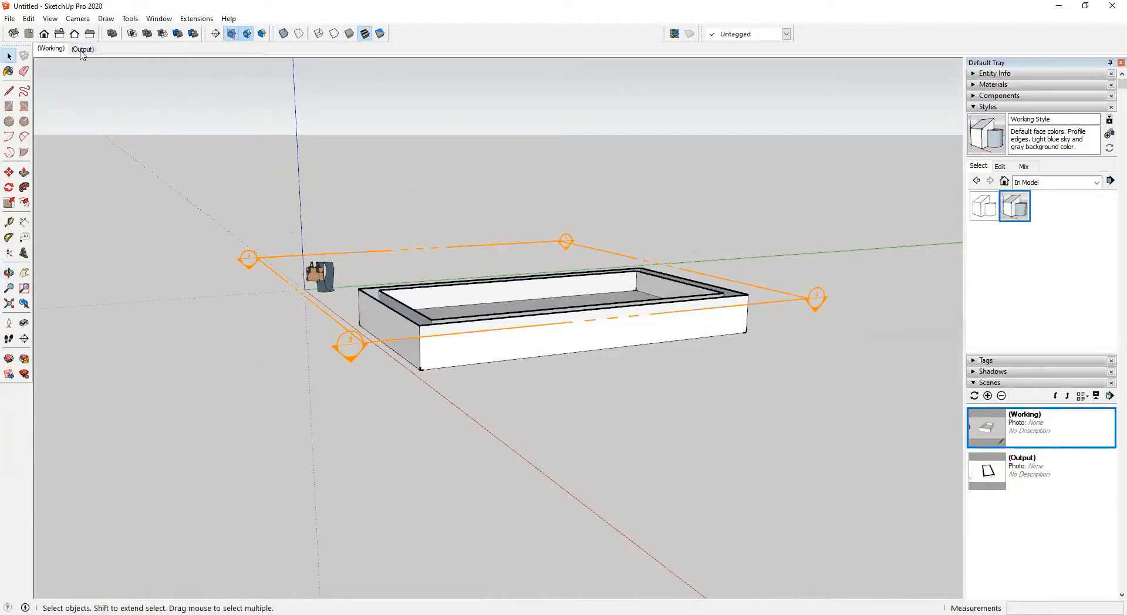
left_click(83, 49)
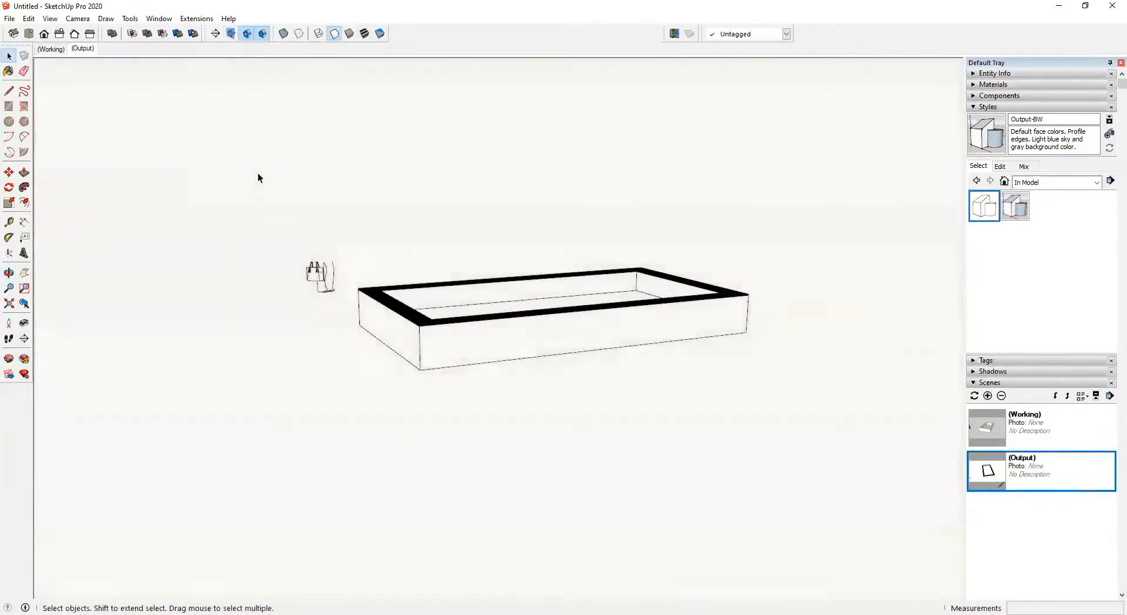
left_click(52, 51)
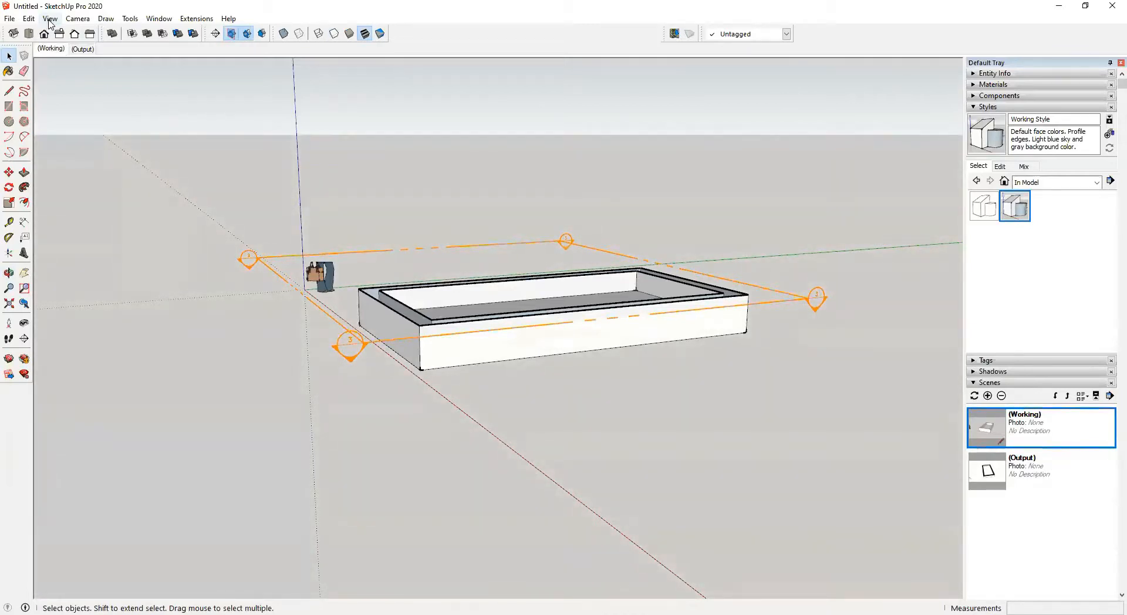
Step: Disable scene transitions and set the scene delay to 0 seconds, testing the change by switching to Output and back to Working
left_click(50, 19)
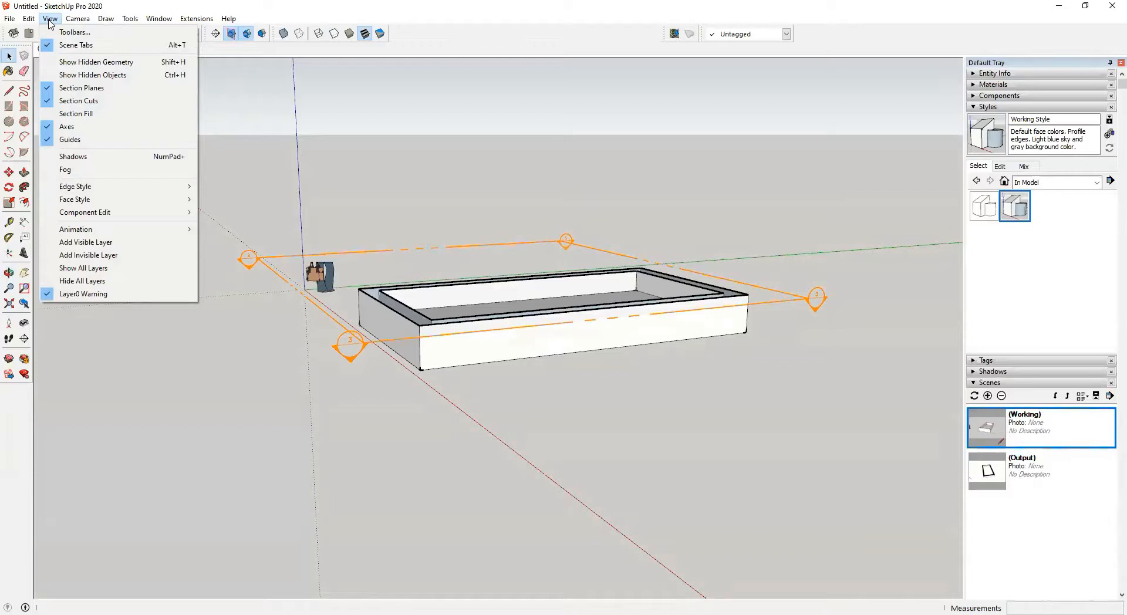
mouse_move(118, 230)
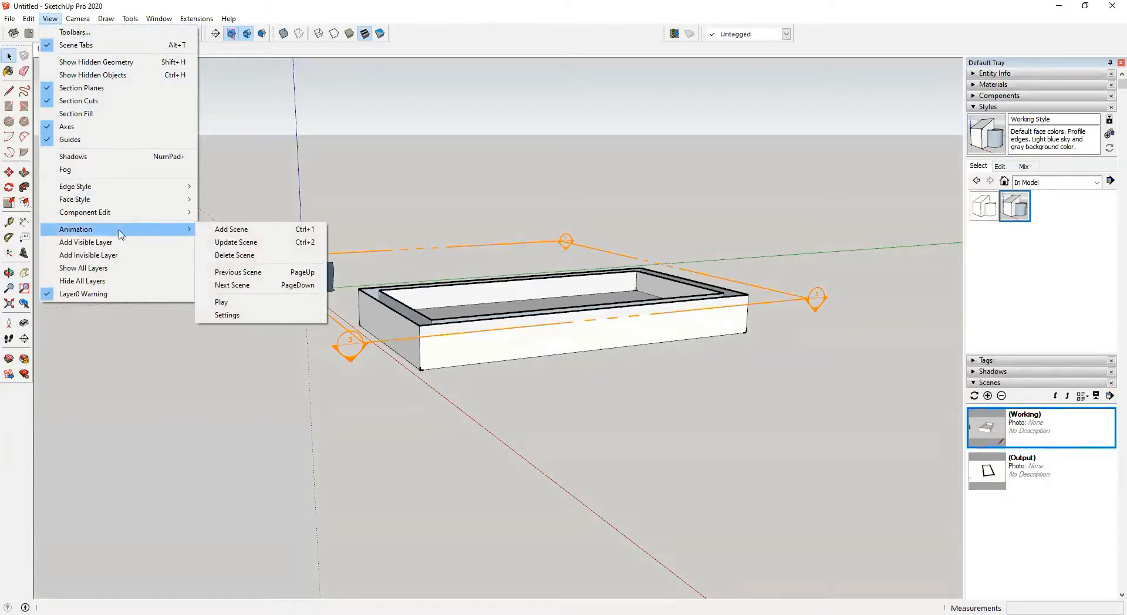
left_click(257, 315)
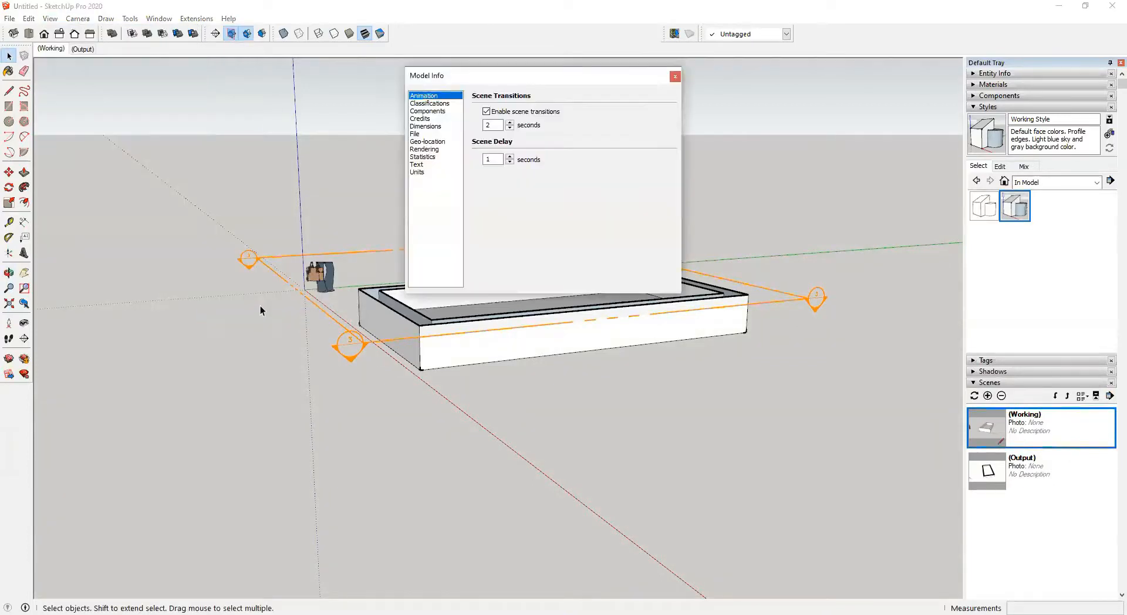
left_click(486, 112)
type("0")
left_click(675, 77)
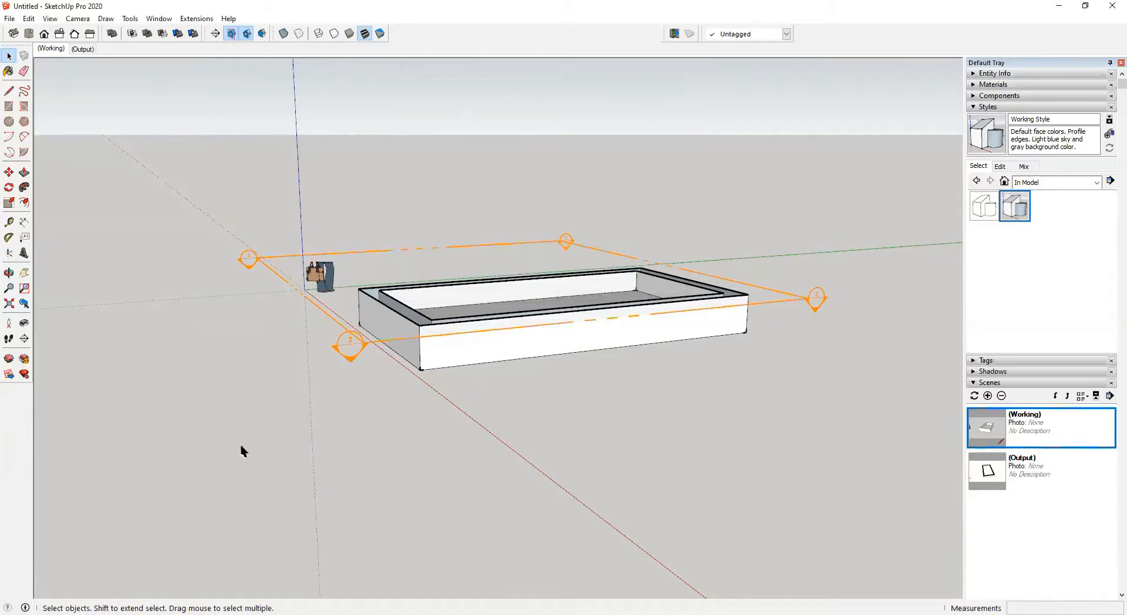
left_click(83, 49)
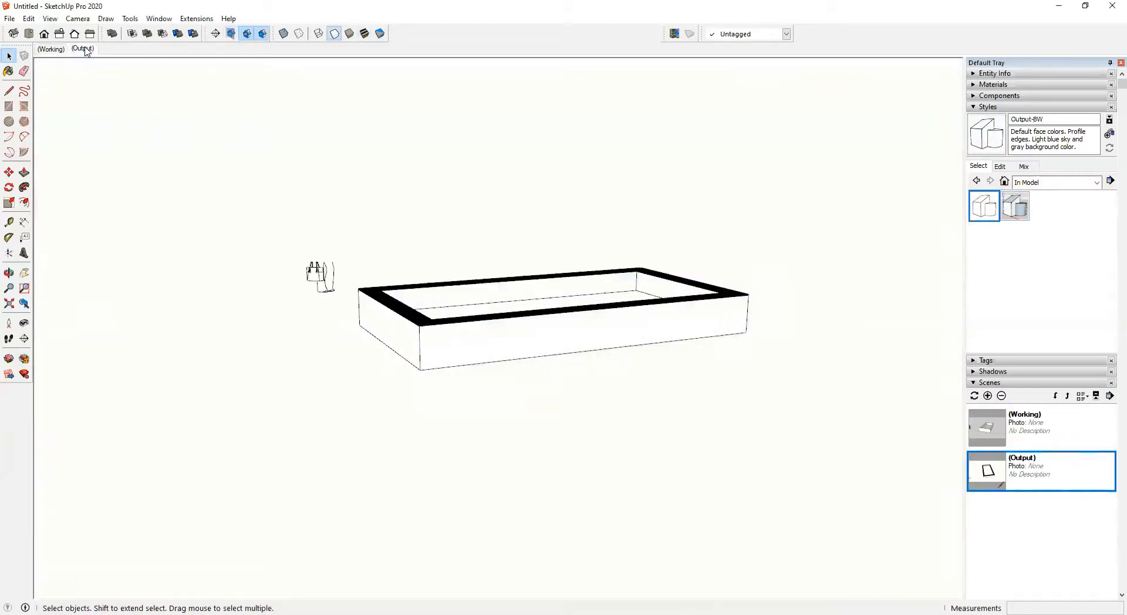
left_click(50, 49)
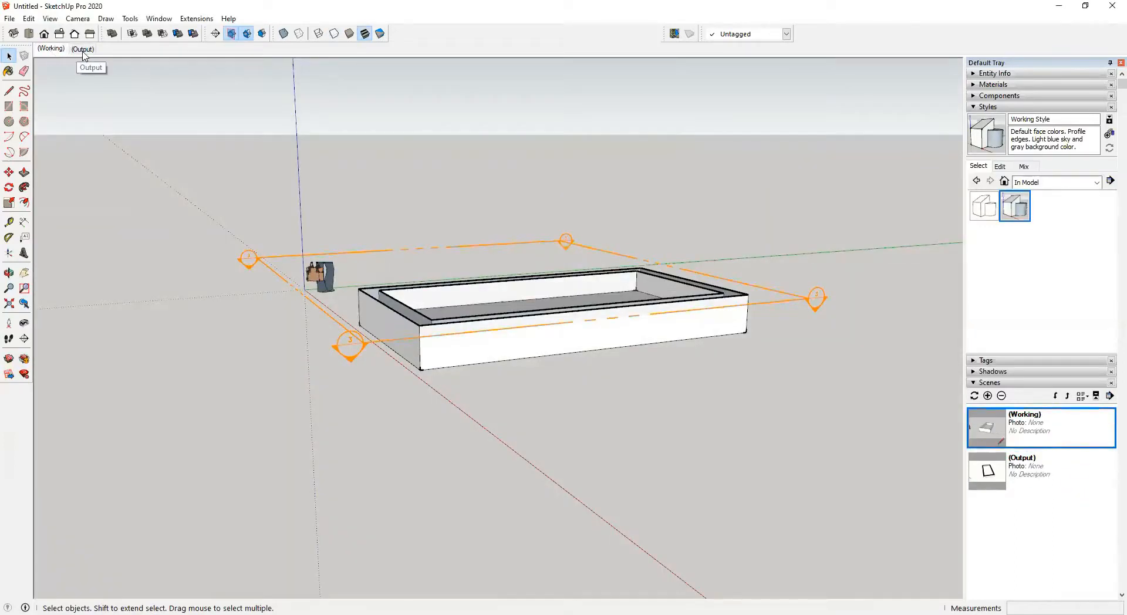
Step: Compare the Output and Working scenes once more, finishing in Working with an elevated view of the section cut
left_click(82, 48)
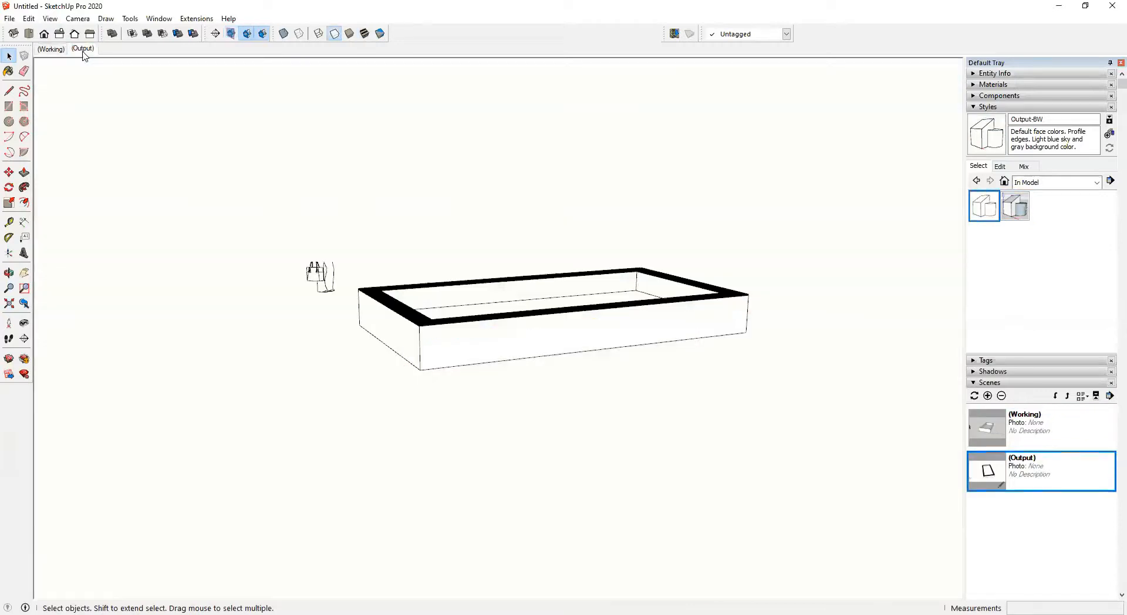
left_click(51, 49)
middle_click_drag(263, 259, 322, 301)
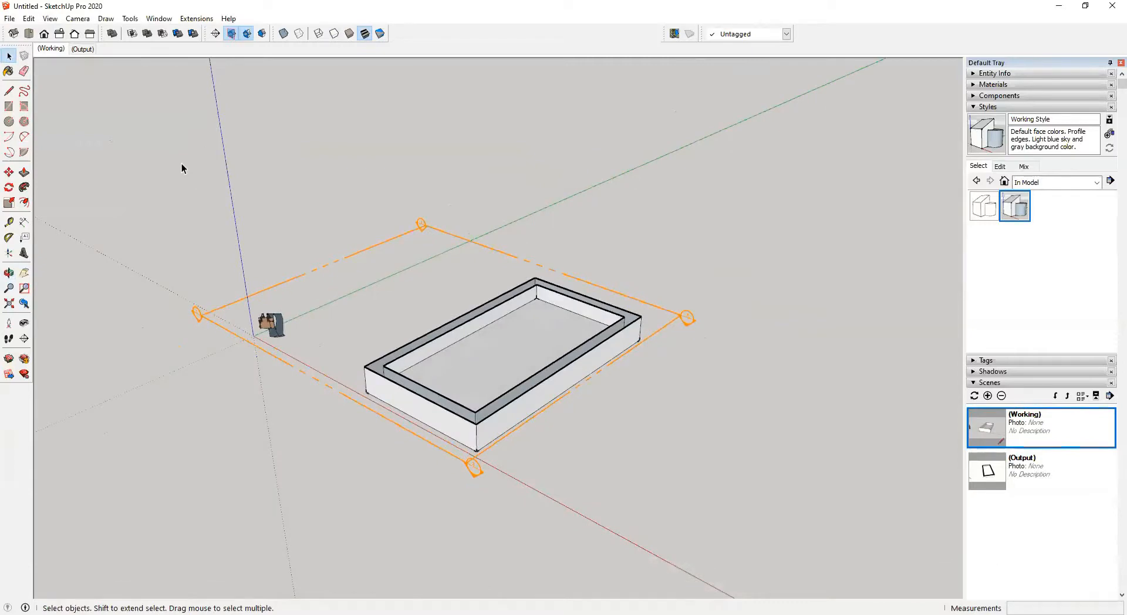
Step: Raise the section plane above the box, check the model in the Output scene, and return to the Working scene
key("ctrl+a")
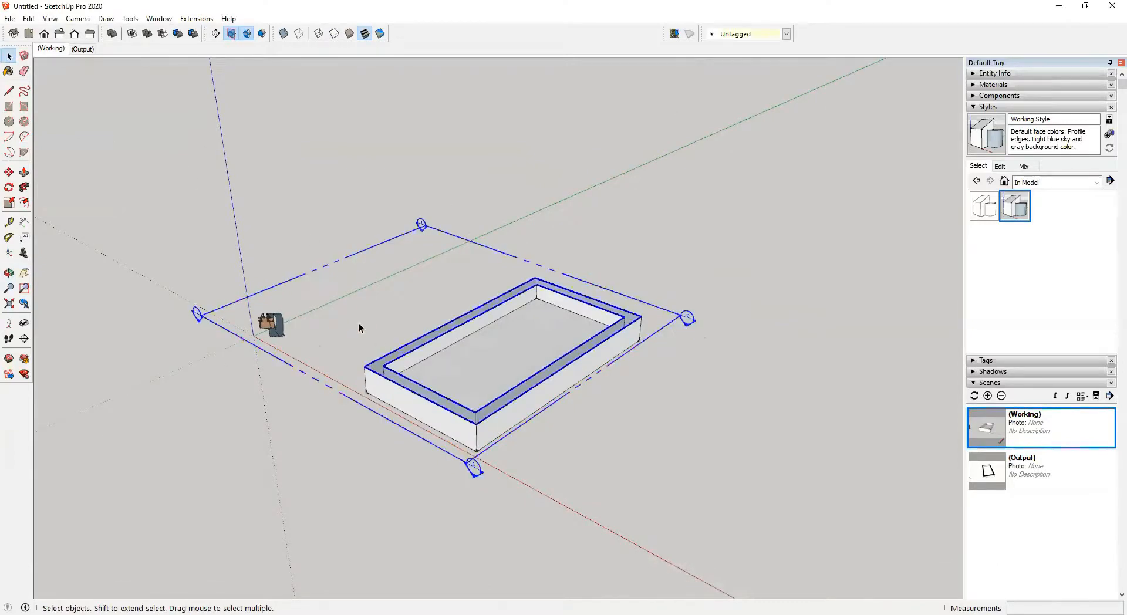
key("m")
left_click(341, 320)
left_click(347, 272)
key("space")
middle_click_drag(380, 217, 119, 76)
left_click(92, 50)
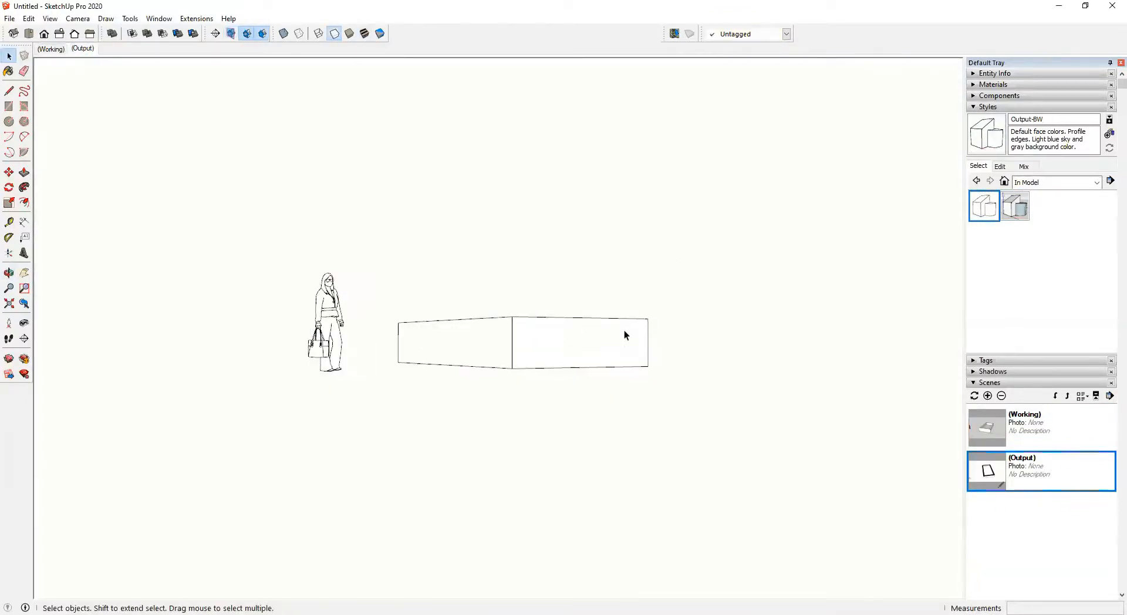
middle_click_drag(433, 297, 276, 305)
left_click(49, 50)
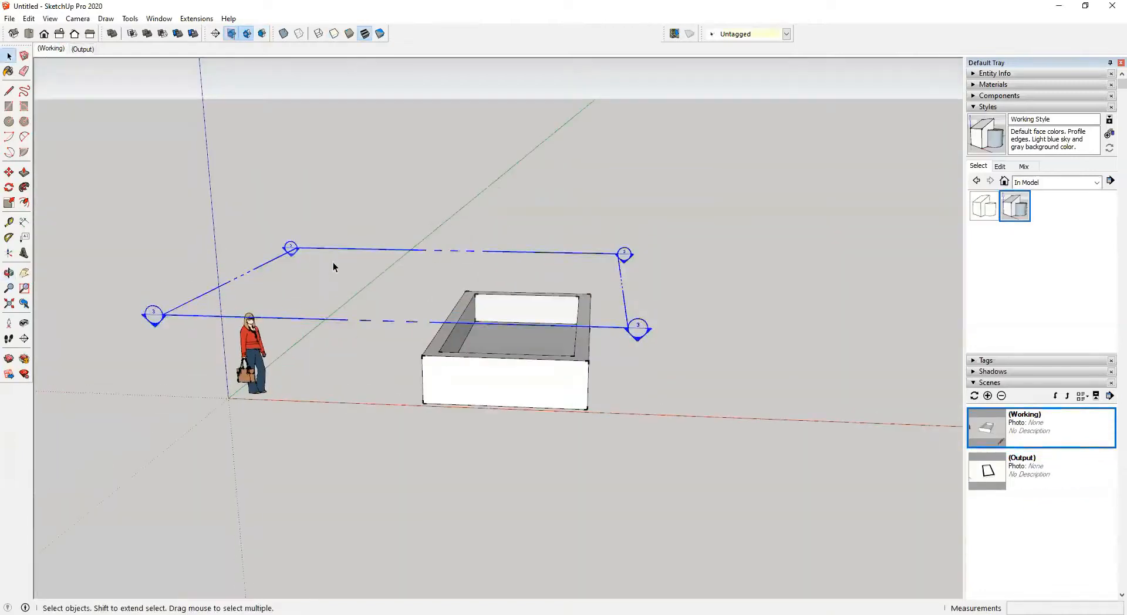
Step: Lower the section plane about 1174 mm through the box, check the filled cut in the Output scene, and return to Working
key("m")
left_click(348, 284)
left_click(337, 329)
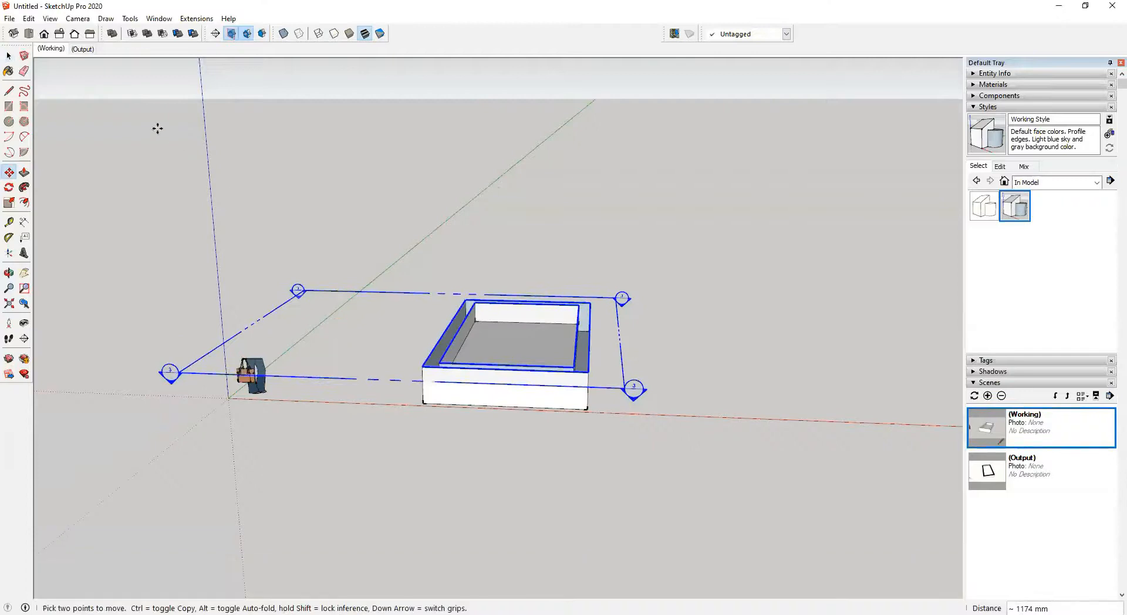
scroll(448, 390, "up", 6)
key("space")
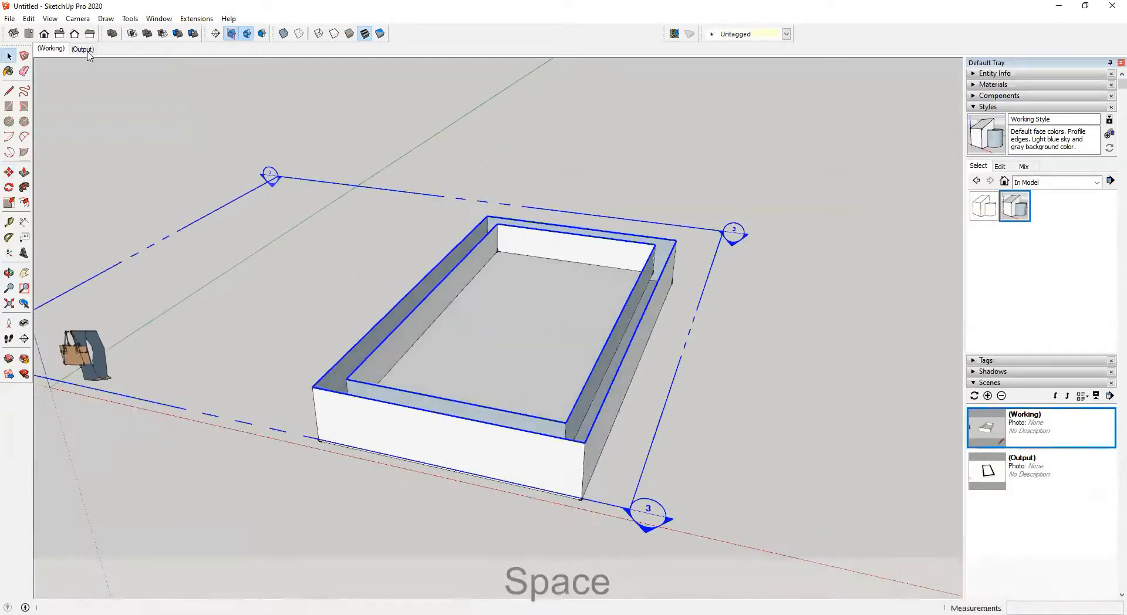
left_click(83, 50)
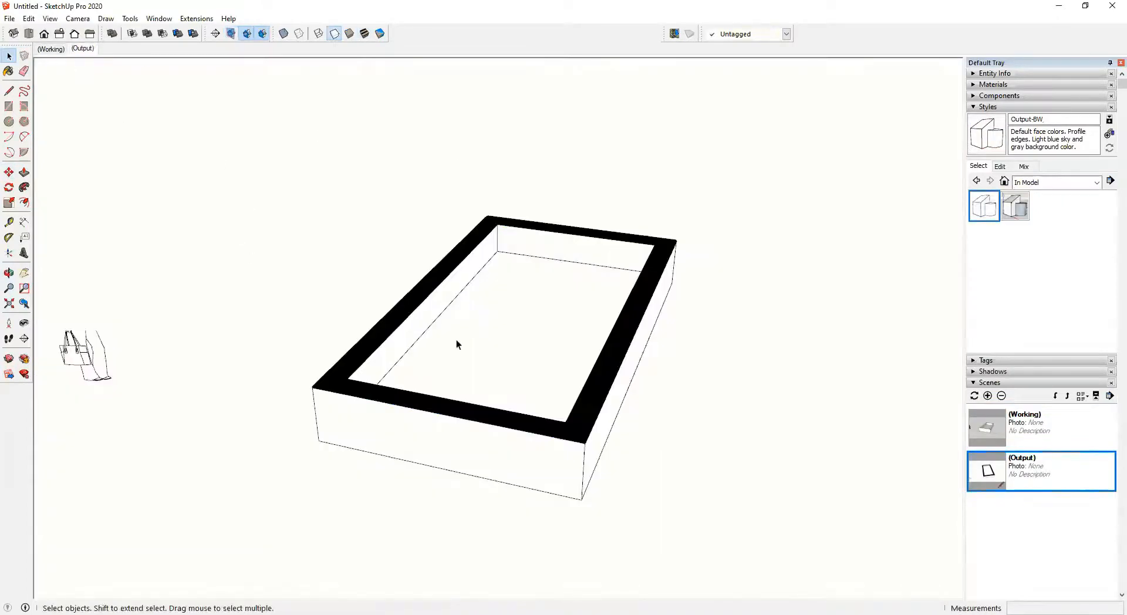
left_click(50, 48)
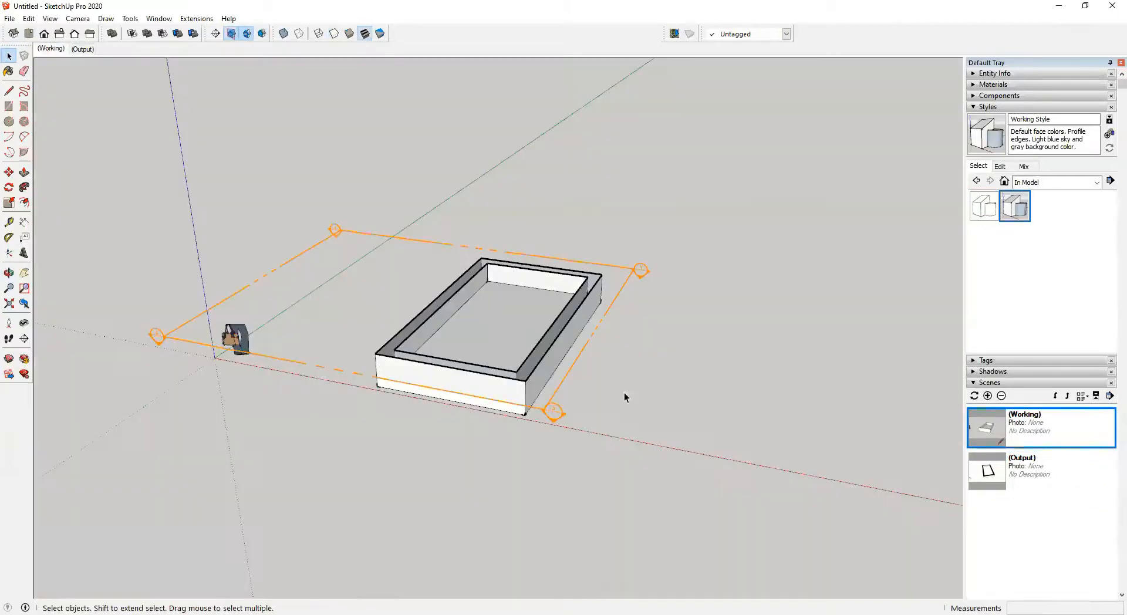
Step: Delete the section plane and the hollow box, keeping only the scale figure in the model
left_click(392, 332)
key("Delete")
left_click_drag(403, 245, 767, 513)
key("Delete")
key("ctrl+KP_3")
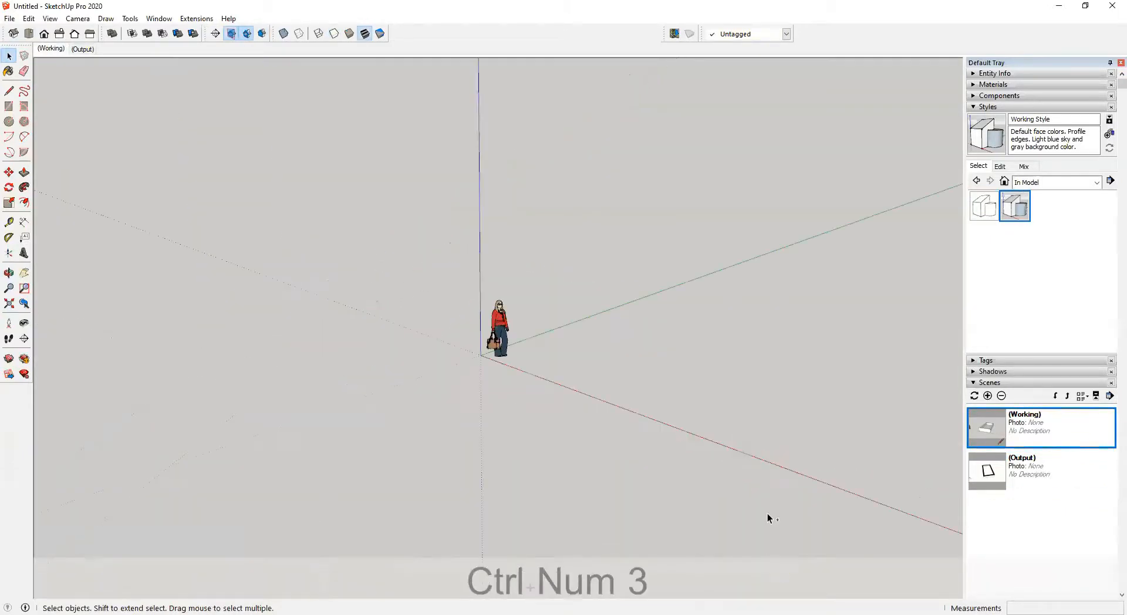
scroll(704, 417, "up", 3)
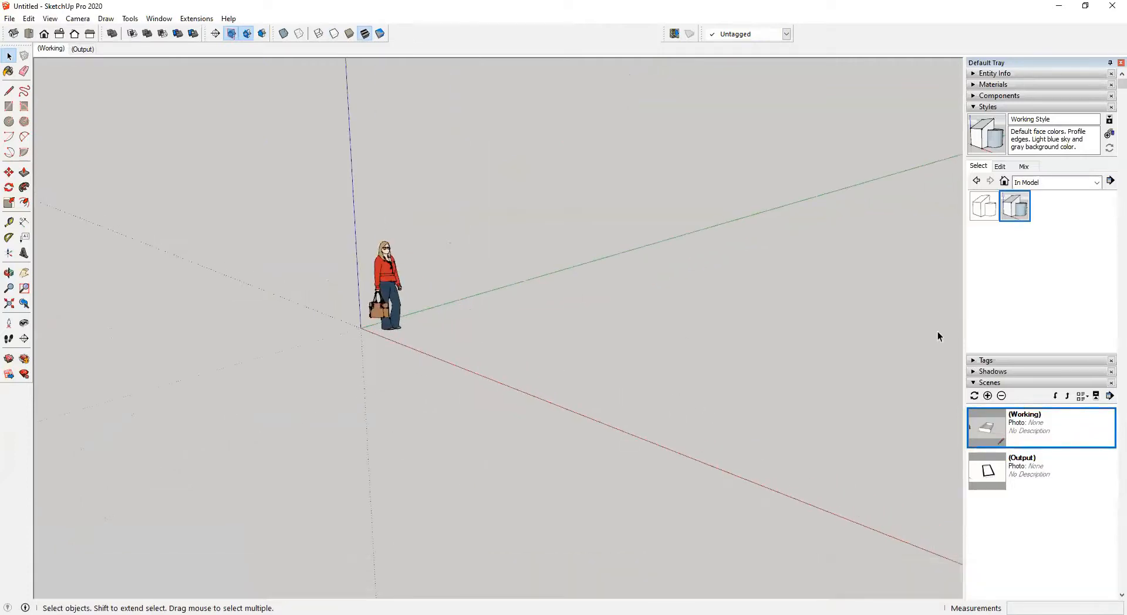
Step: Review the Working style's modeling settings, the in-model components, the materials and the tag list
left_click(1001, 168)
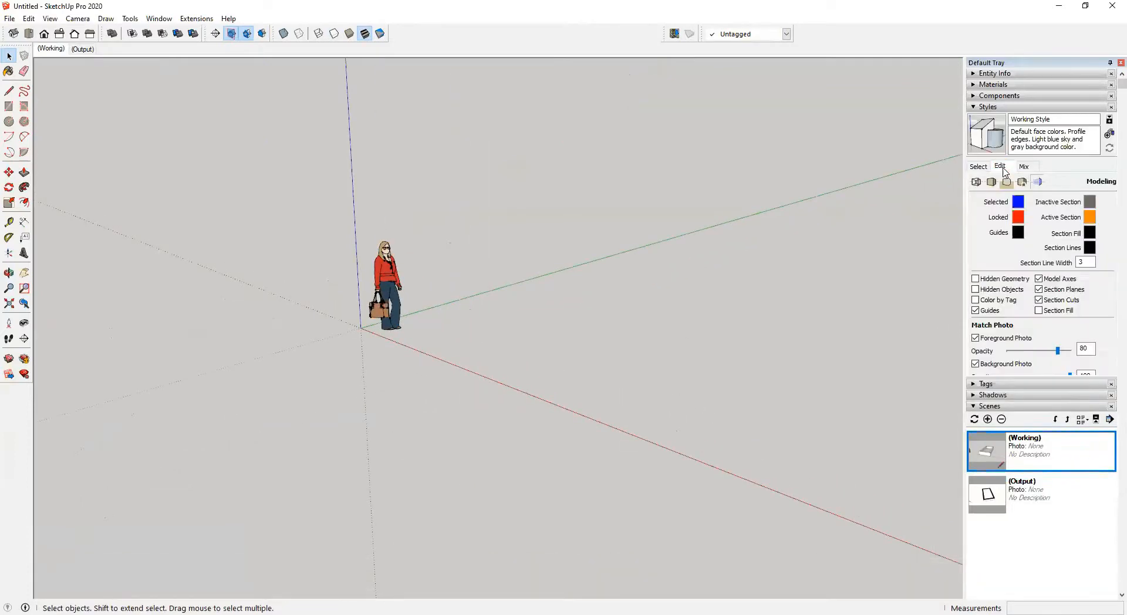
left_click(978, 166)
left_click(975, 107)
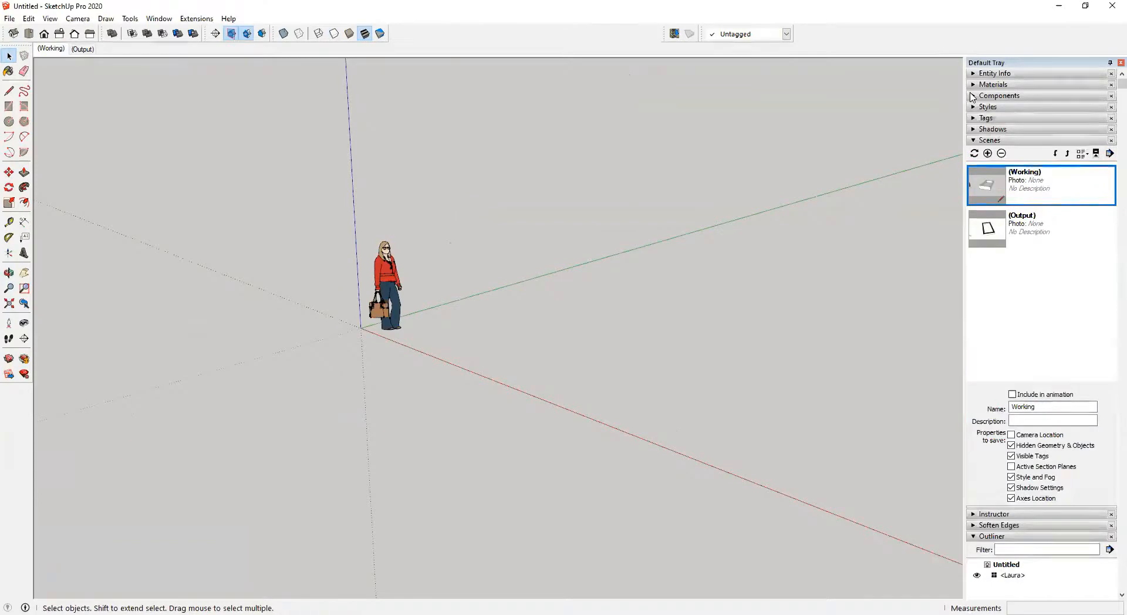
left_click(974, 96)
left_click(997, 171)
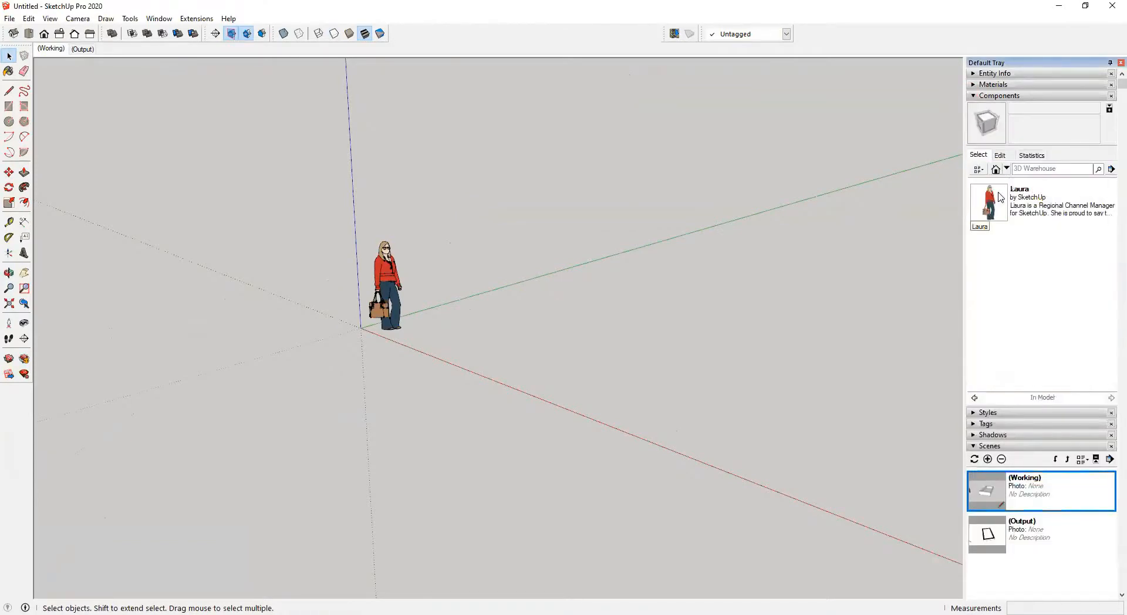
left_click(974, 96)
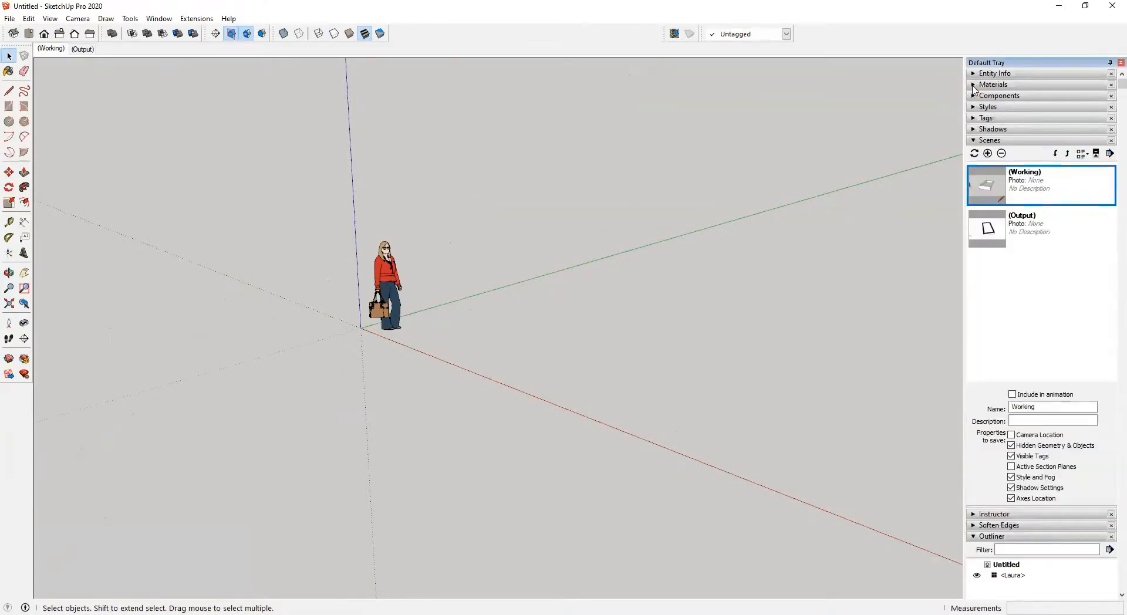
left_click(973, 84)
left_click(975, 84)
left_click(975, 141)
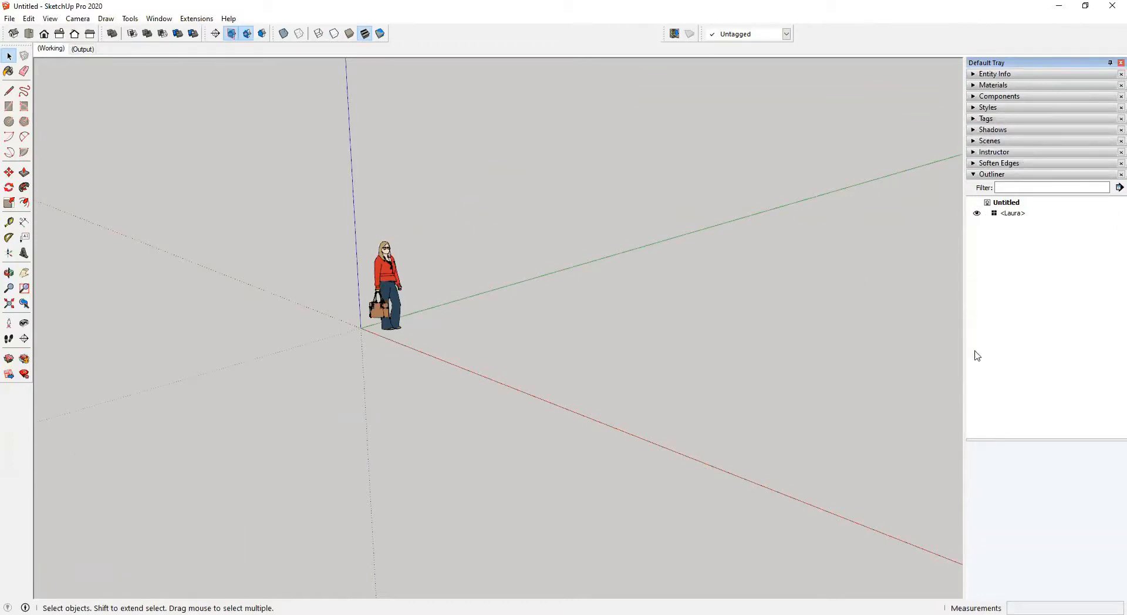
left_click(974, 120)
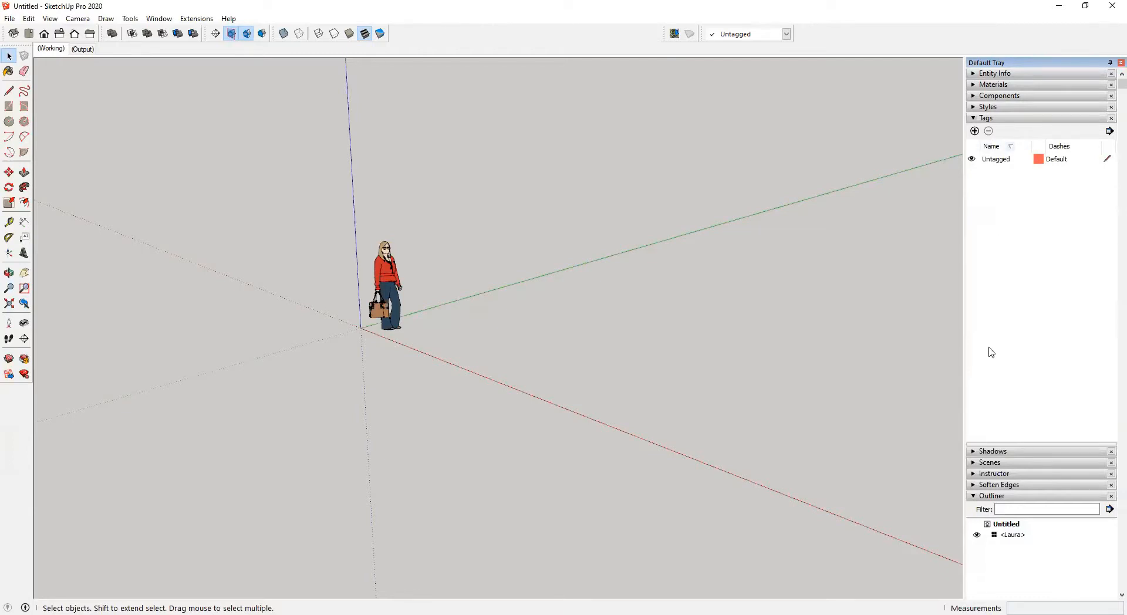
scroll(522, 271, "up", 3)
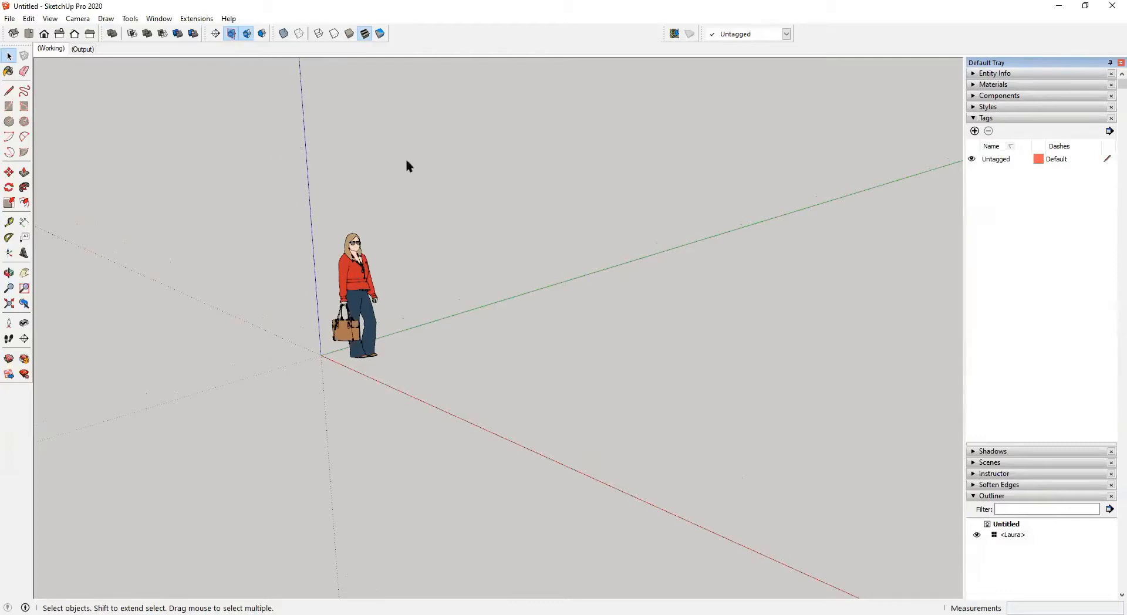
Step: Save the model as the default template, named SketchUp_mm with the file name SketchUp_mm.skp
left_click(10, 19)
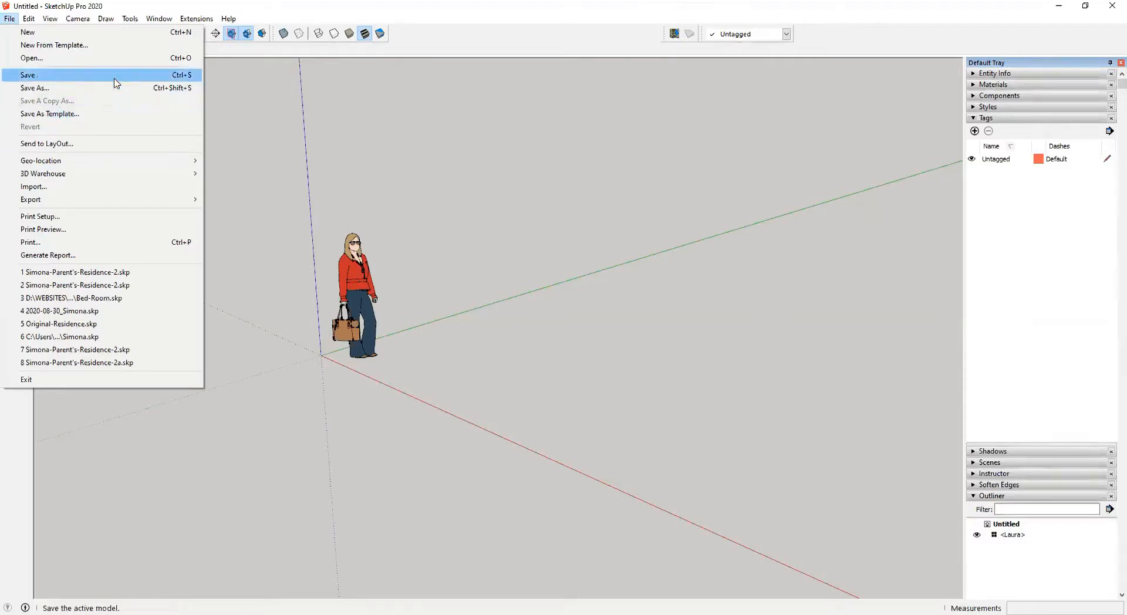
left_click(108, 114)
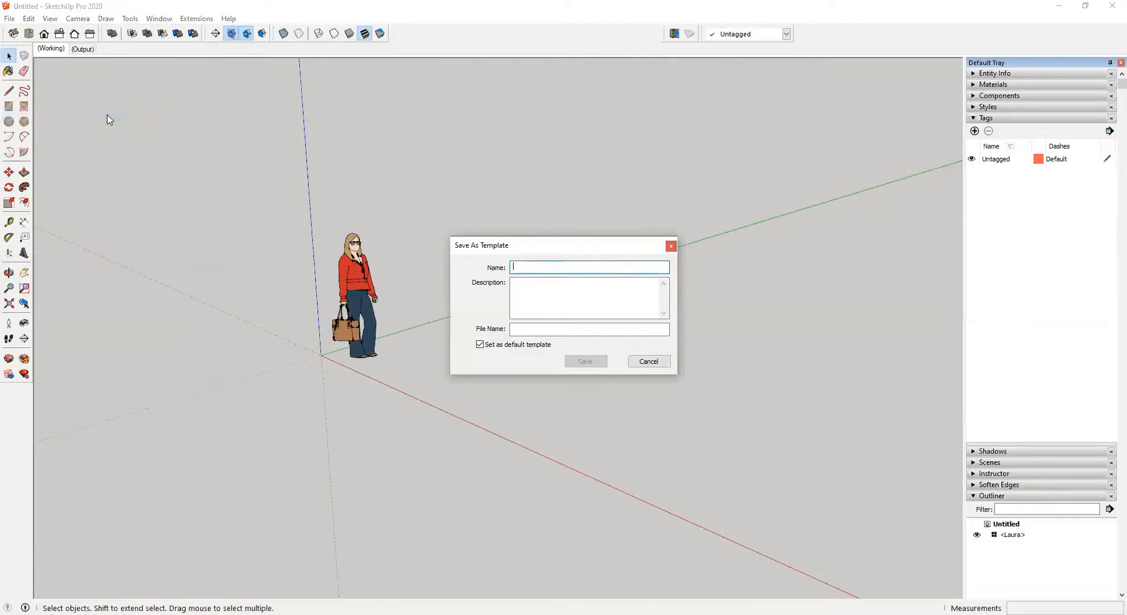
left_click_drag(573, 244, 701, 224)
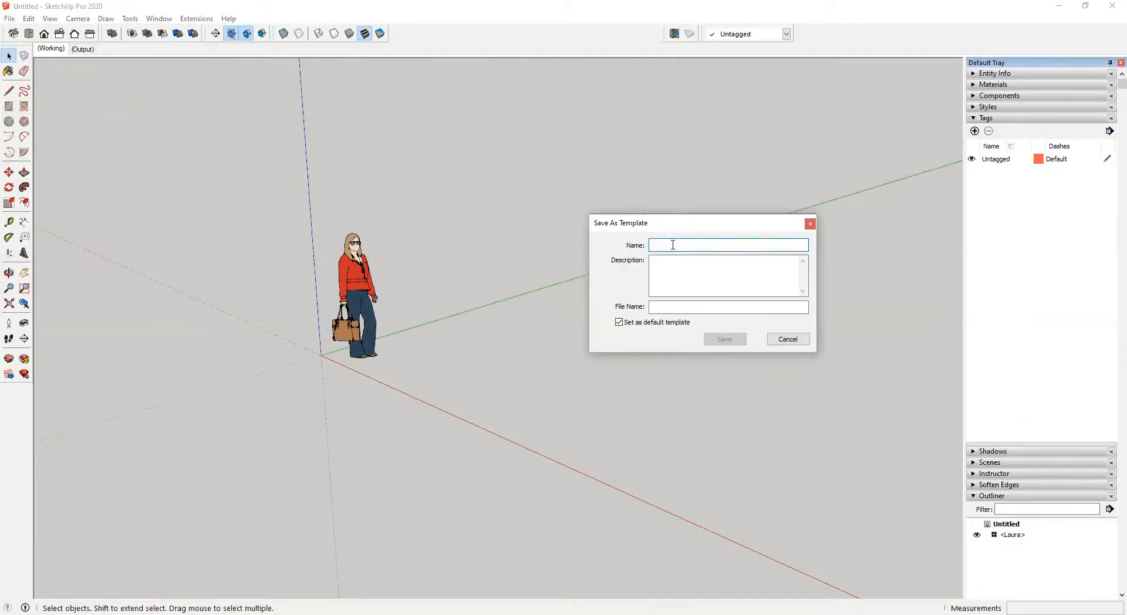
key("shift")
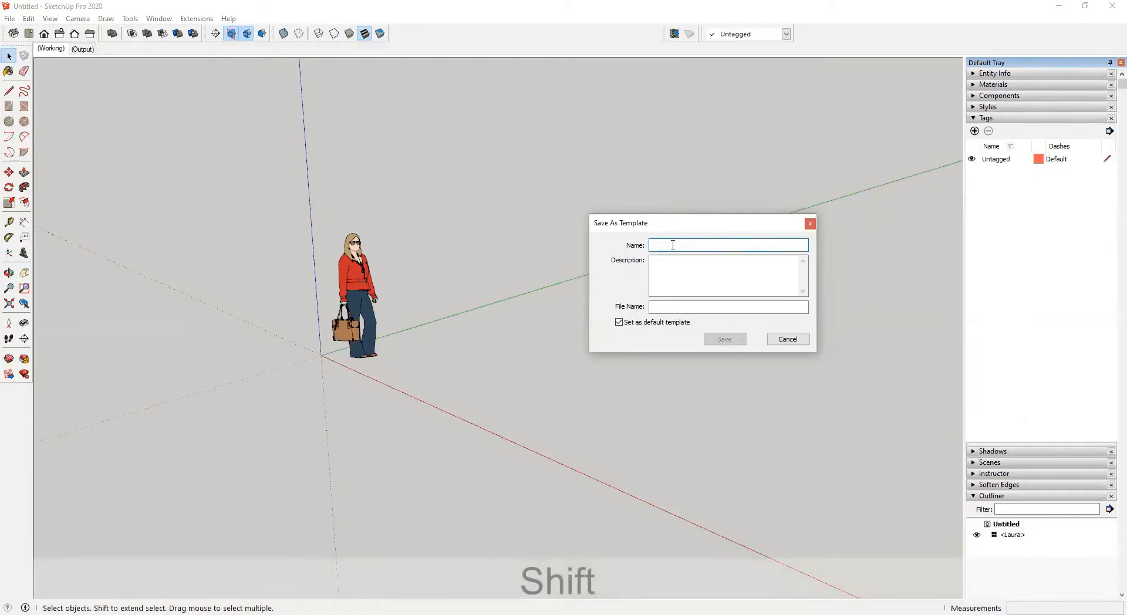
type("SketchUp")
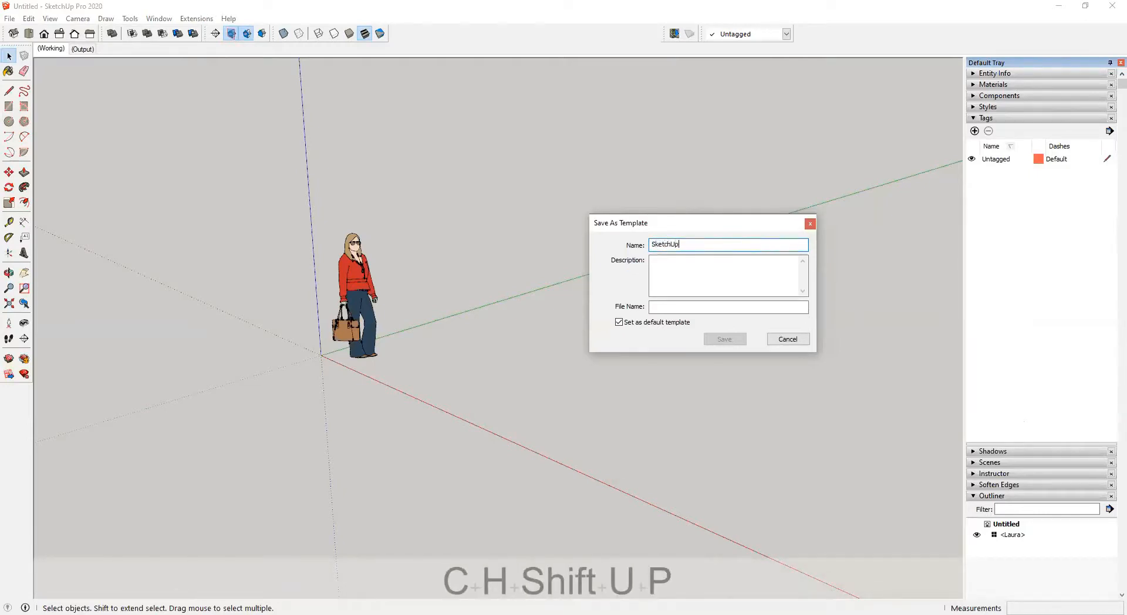
key("shift")
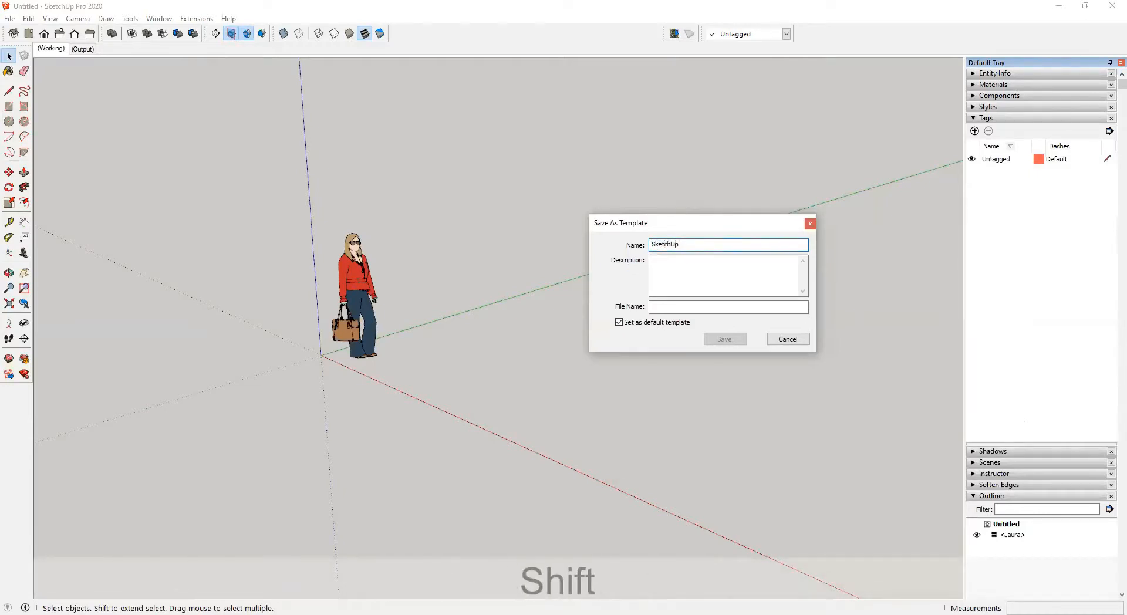
type("_")
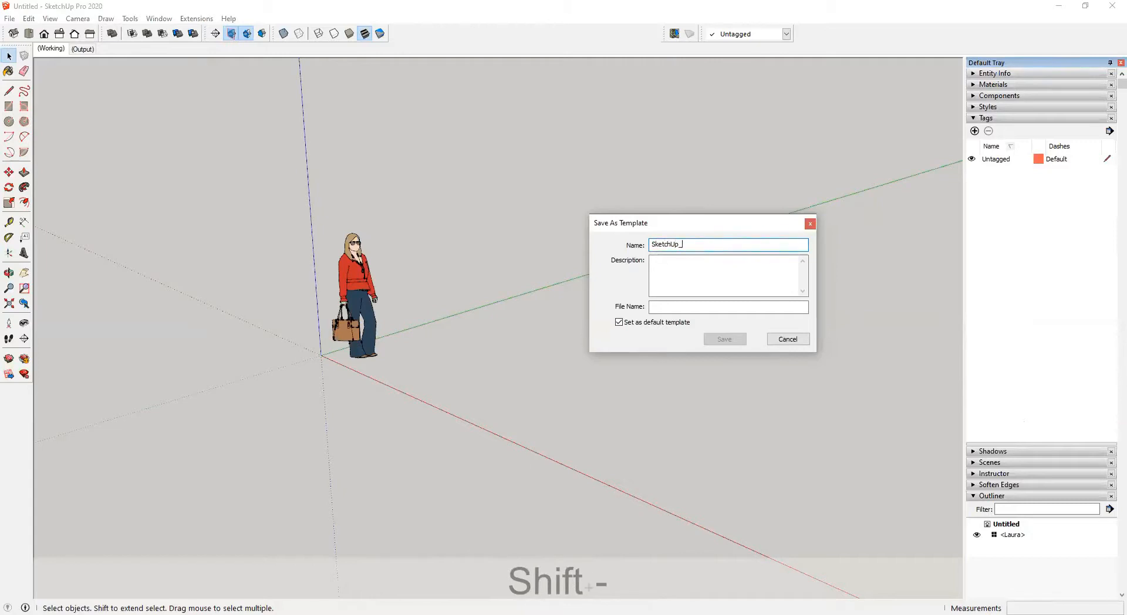
type("mm")
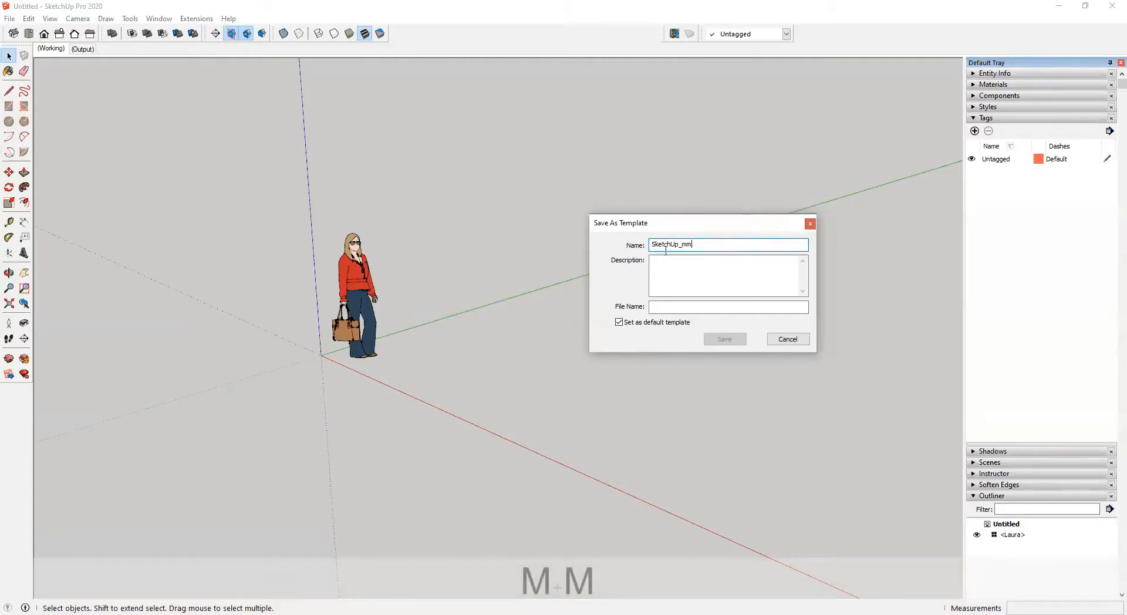
left_click_drag(711, 249, 667, 247)
left_click(721, 246)
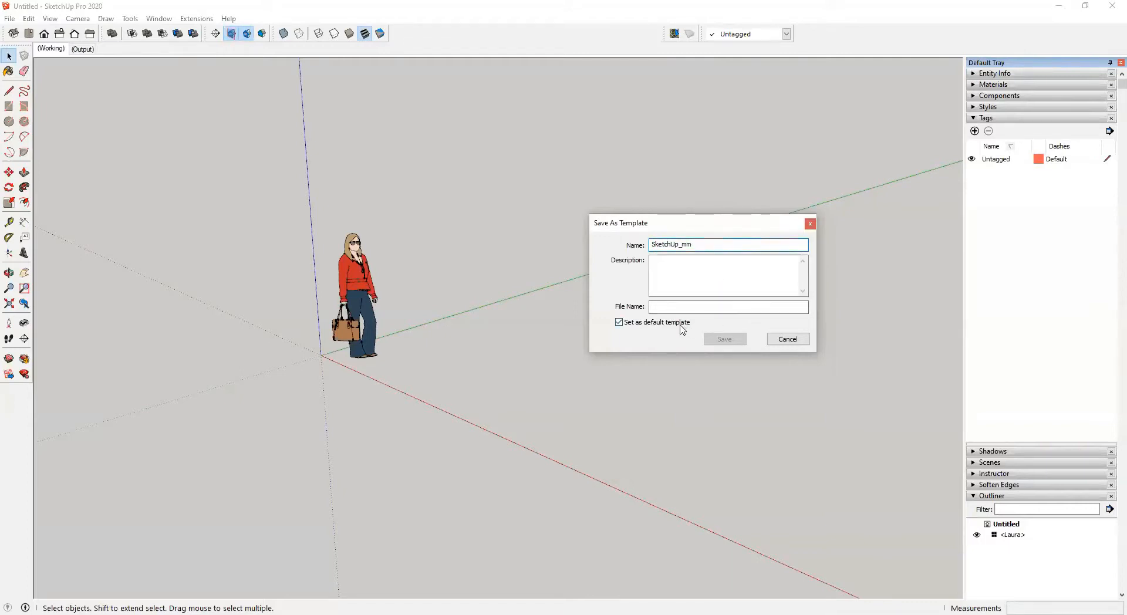
left_click(747, 306)
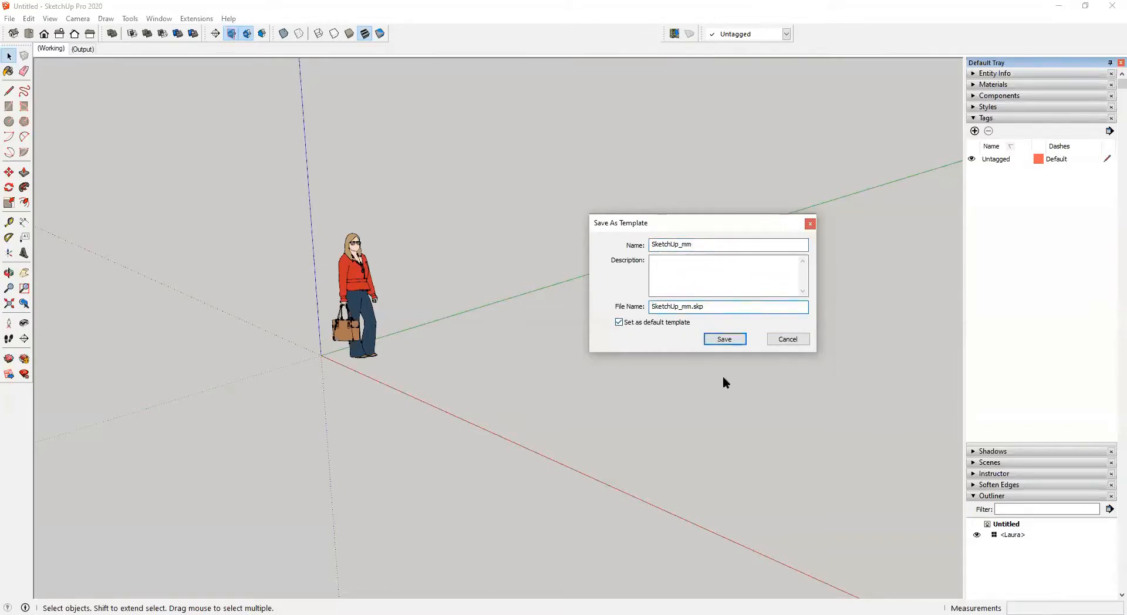
left_click(722, 340)
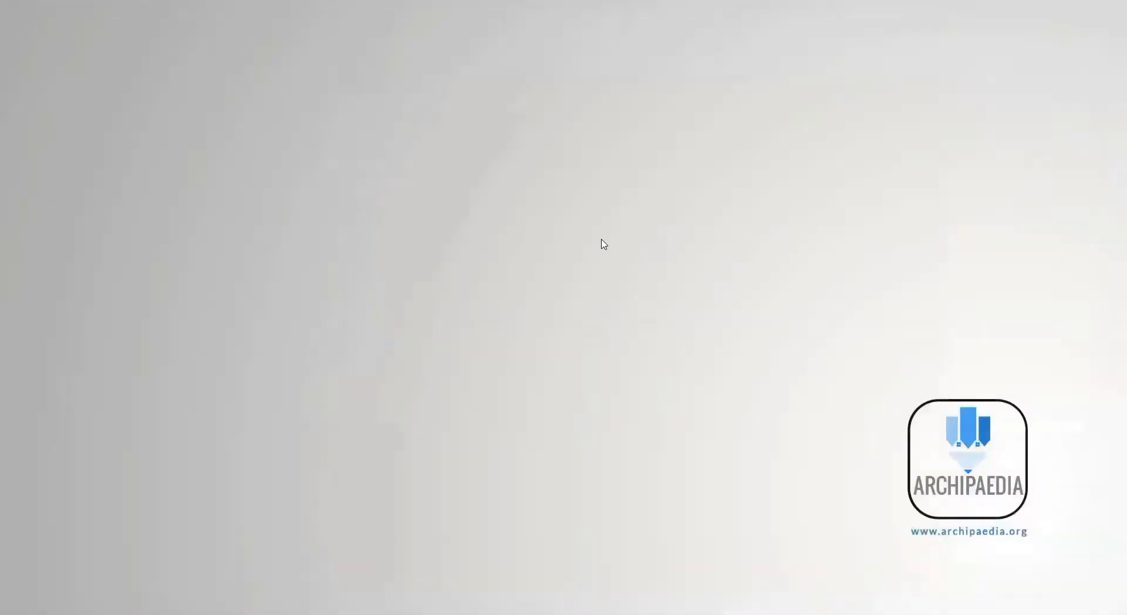
Step: Relaunch SketchUp and create a new model from the SketchUp_mm template
right_click(601, 244)
left_click(556, 276)
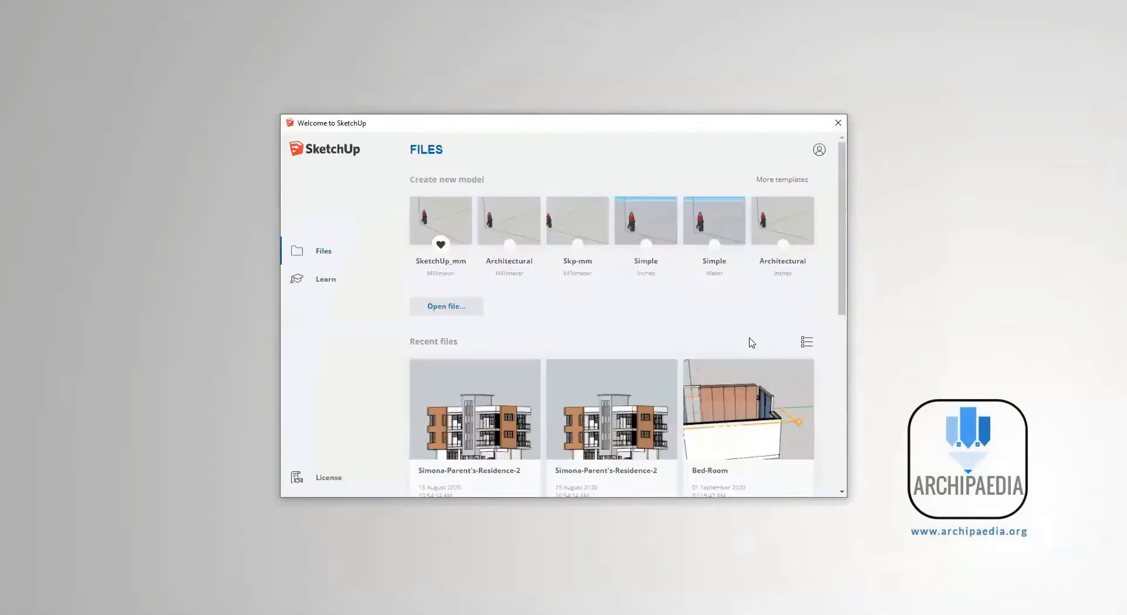
left_click(456, 222)
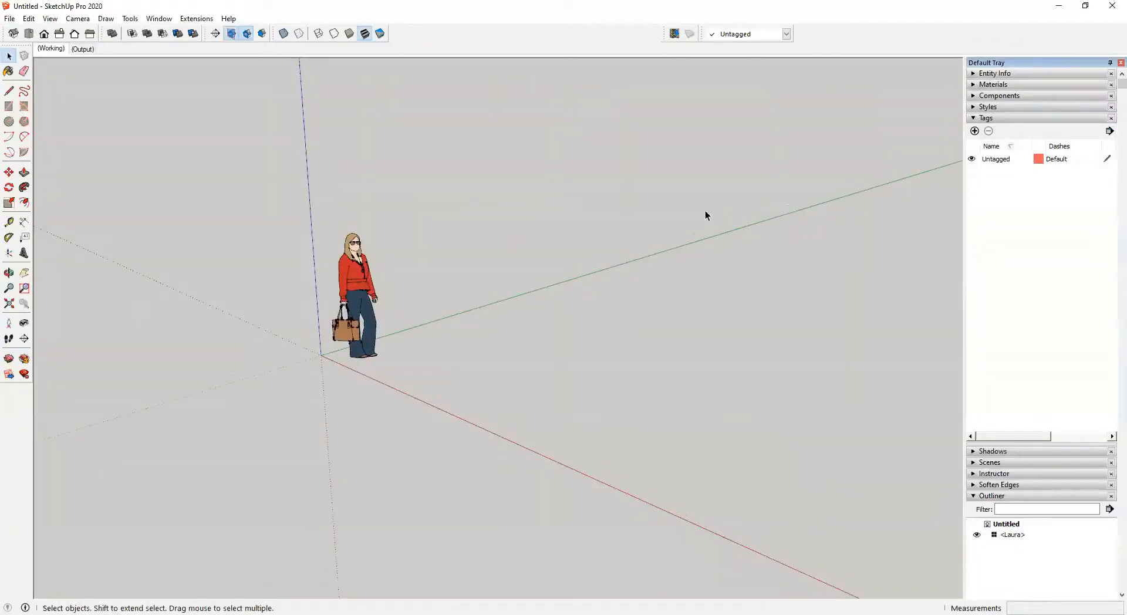
Step: Check the Output and Working scenes, then the in-model styles and in-model components of the new model
left_click(82, 50)
left_click(52, 49)
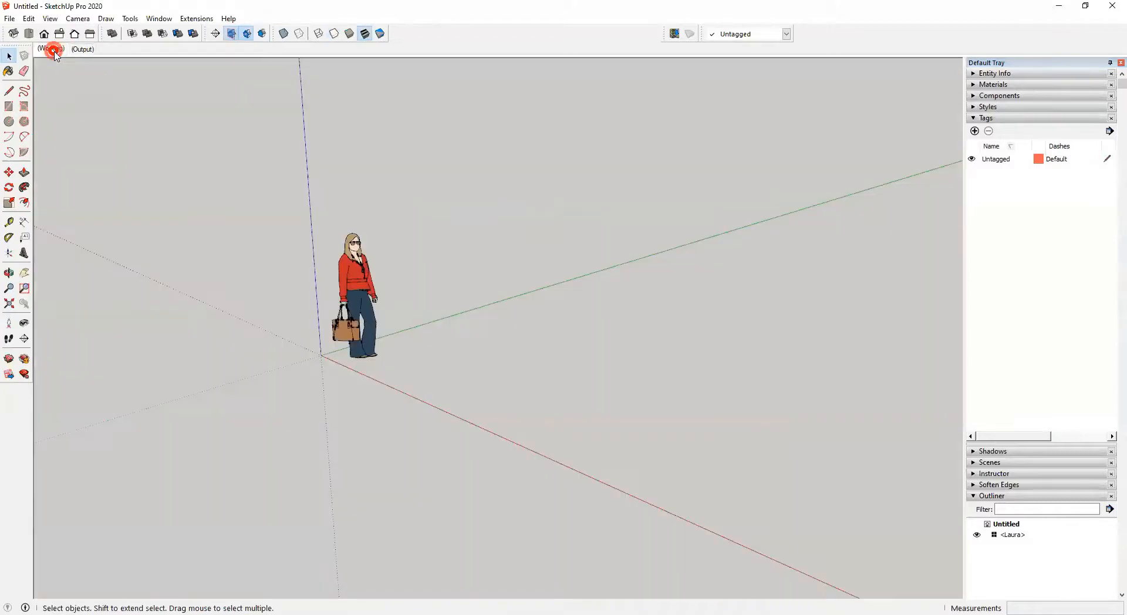
left_click(975, 109)
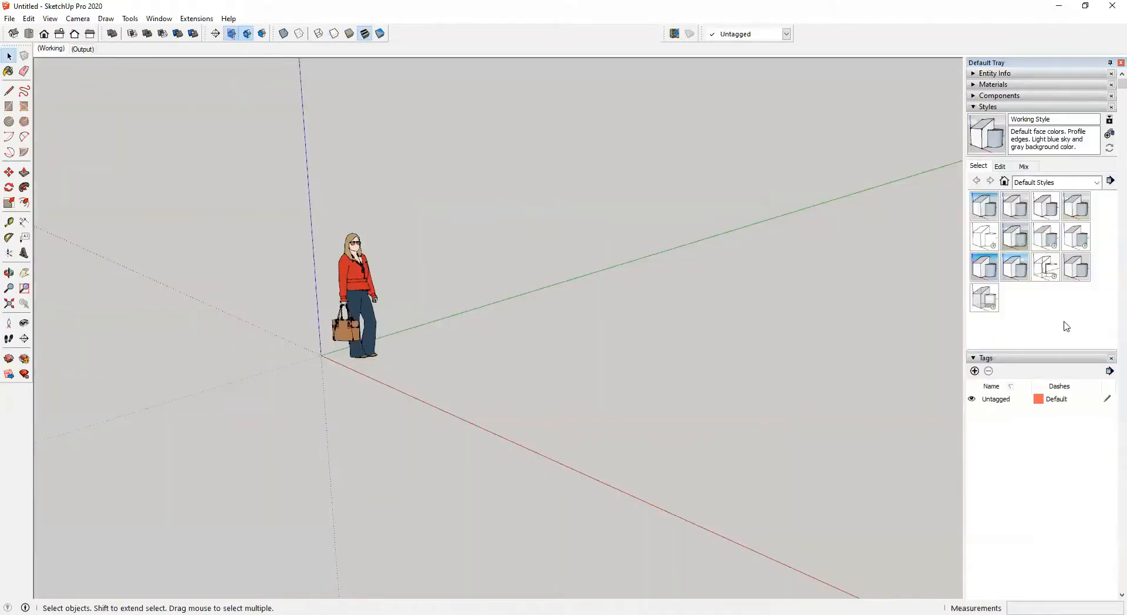
left_click(1004, 181)
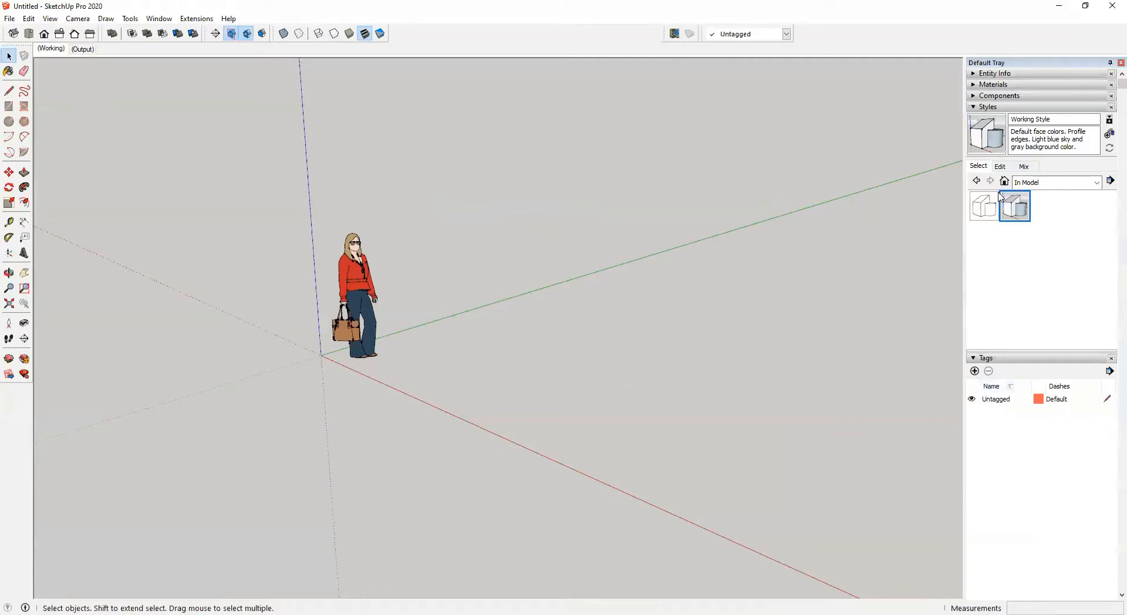
left_click(976, 96)
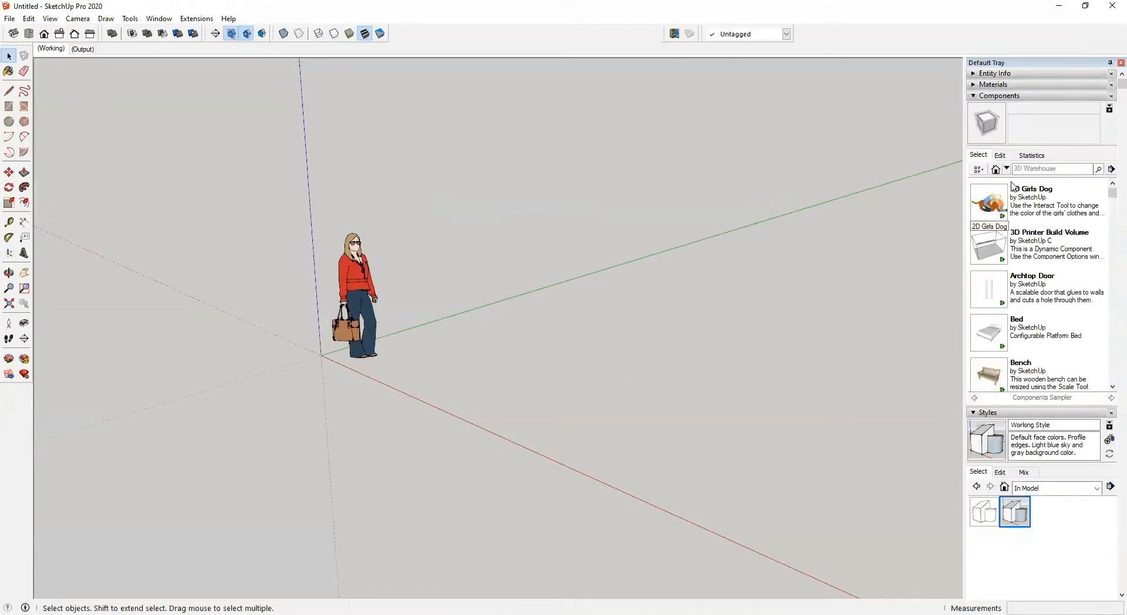
left_click(997, 169)
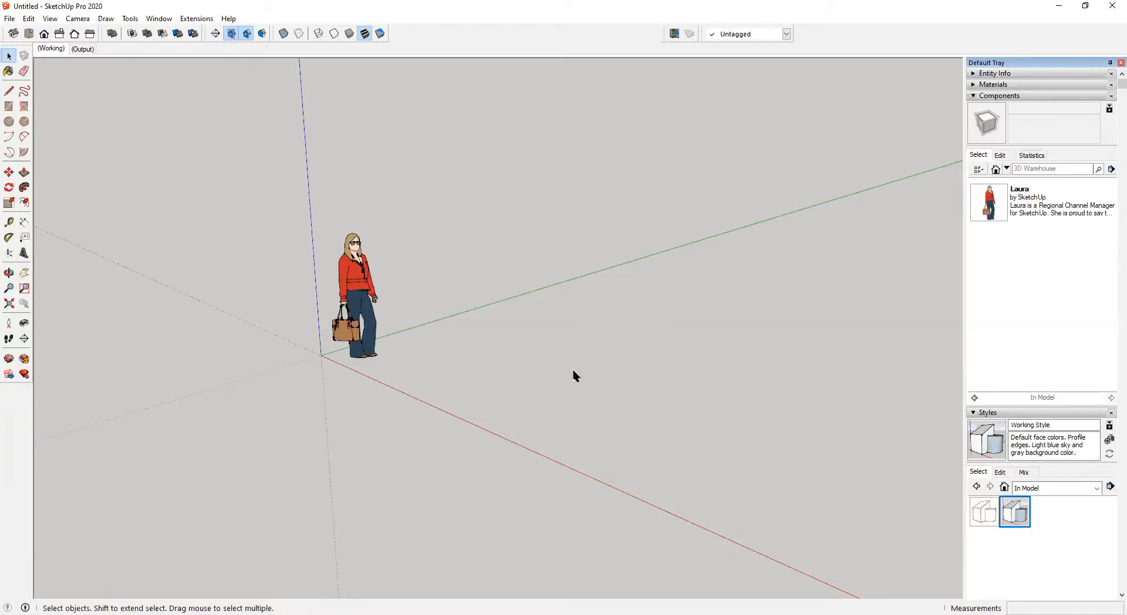
Step: Draw a large rectangle on the ground beside the scale figure
scroll(553, 390, "down", 2)
middle_click_drag(526, 398, 400, 422, "shift")
middle_click_drag(452, 412, 565, 398)
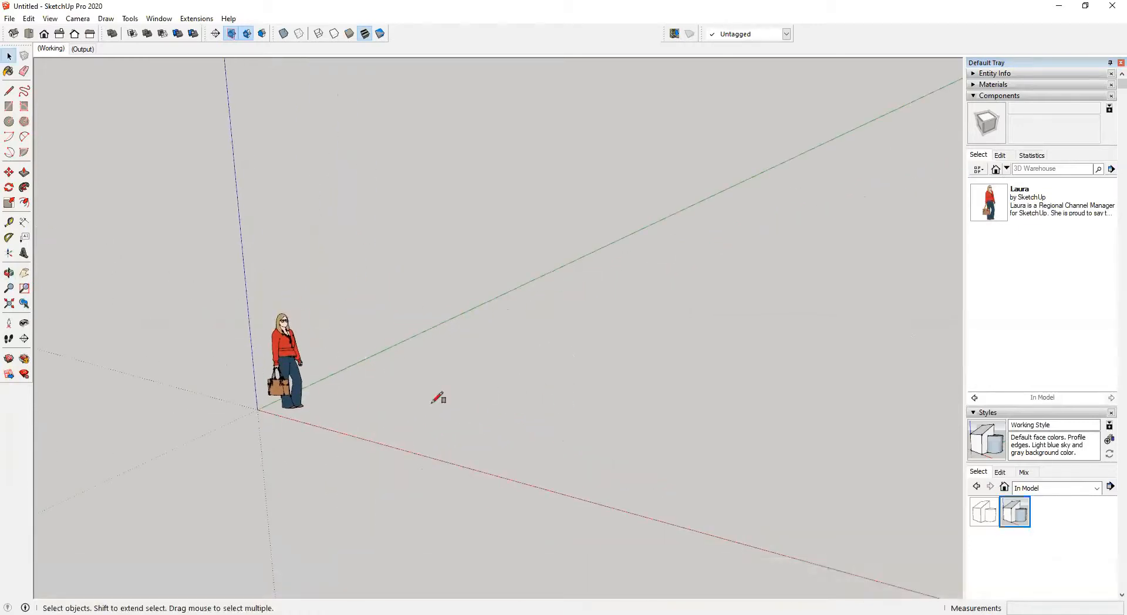
key("r")
left_click(388, 409)
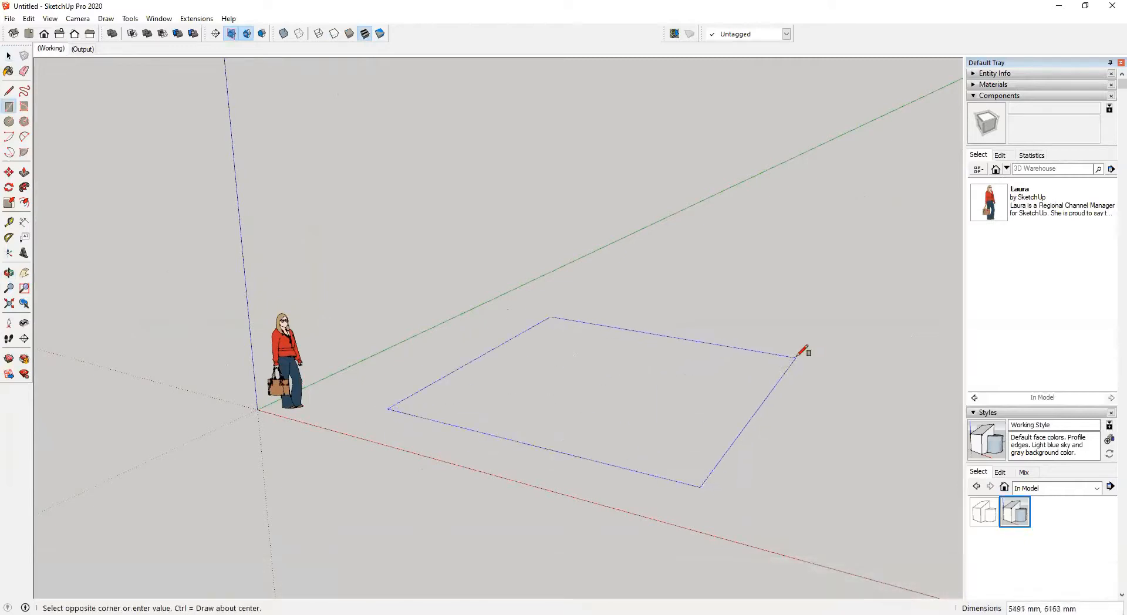
left_click(809, 339)
Step: Offset the rectangle's edges slightly inward and group the inner face
key("f")
left_click(574, 315)
left_click(572, 314)
key("space")
key("ctrl+g")
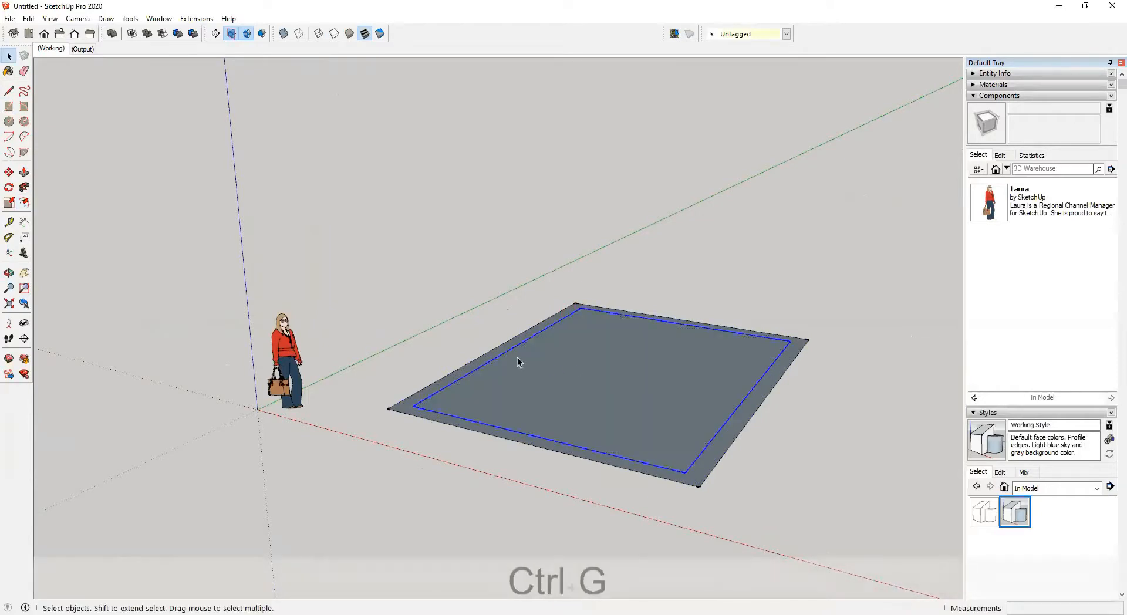
Step: Edit the inner floor group and Push/Pull its face up about 170 mm into a slab
double_click(573, 383)
key("p")
left_click_drag(584, 388, 586, 382)
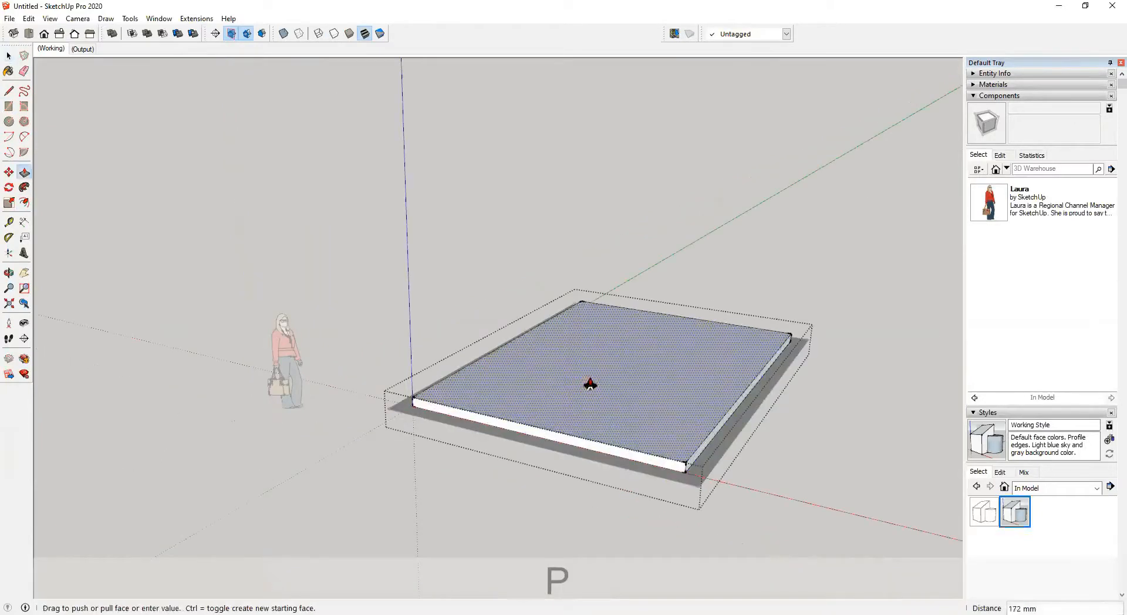
key("space")
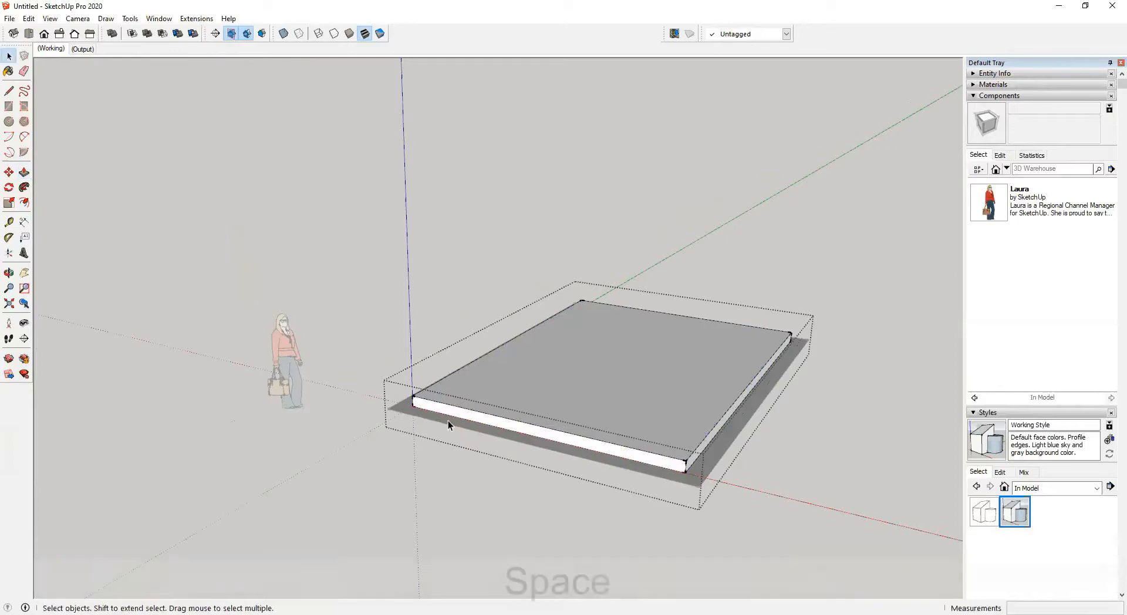
Step: Push/Pull the border strip around the floor slab up about 3400 mm to form the walls, and leave group editing
left_click(449, 421)
key("p")
scroll(415, 410, "up", 4)
left_click(415, 410)
scroll(425, 288, "down", 1)
scroll(424, 288, "down", 3)
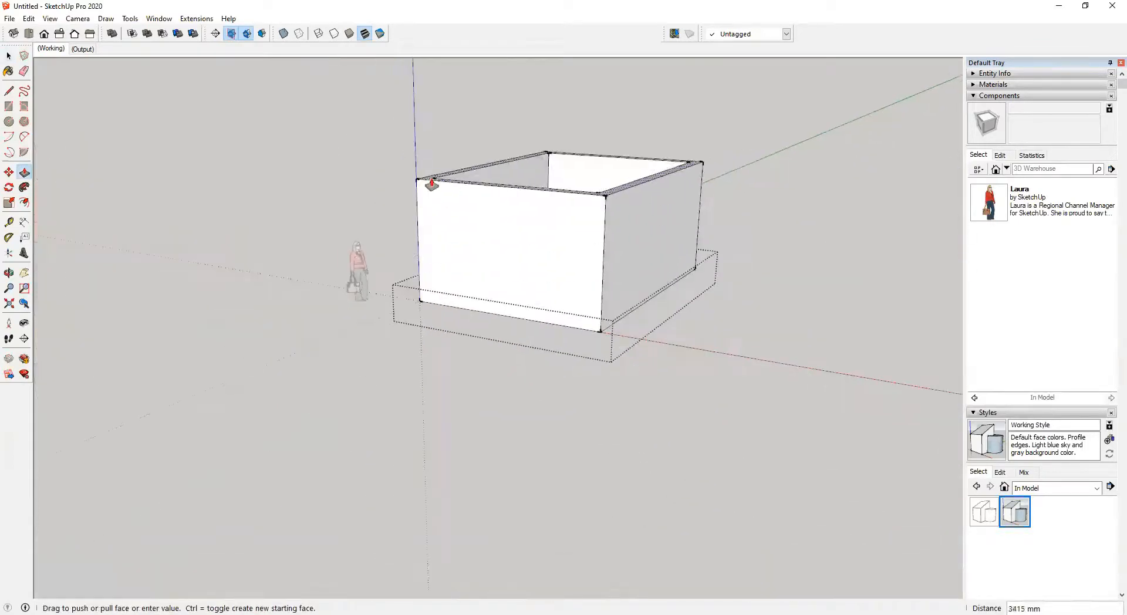
left_click(441, 180)
middle_click_drag(794, 228, 750, 501)
key("space")
left_click(720, 467)
Step: Examine the open box's walls, floor and face shading from several angles in the Working style
scroll(535, 257, "up", 2)
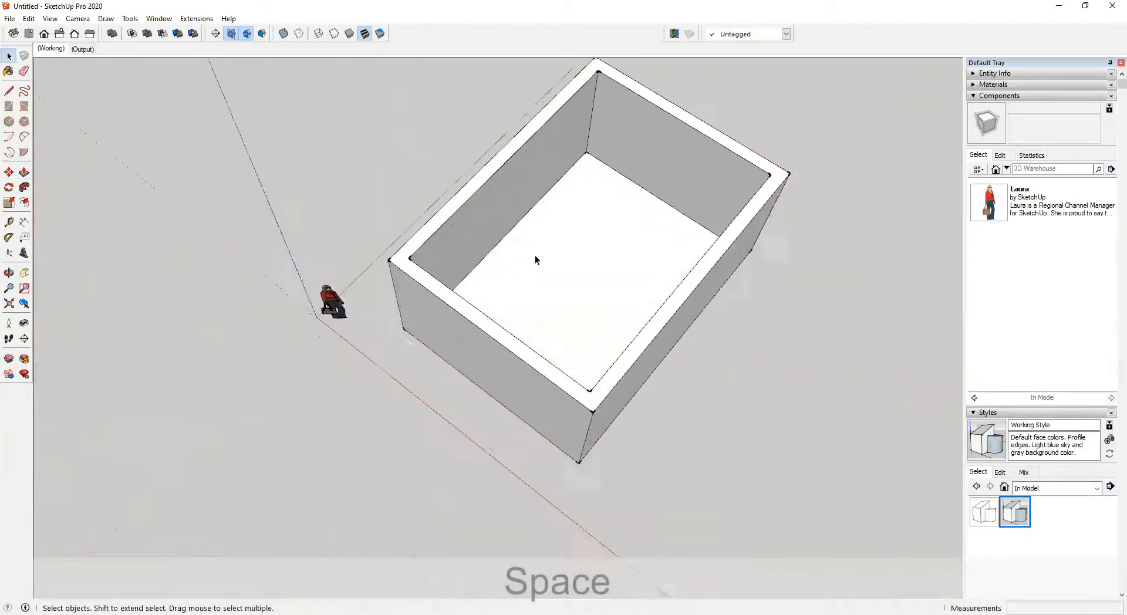
scroll(621, 226, "down", 1)
middle_click_drag(621, 235, 583, 398, "shift")
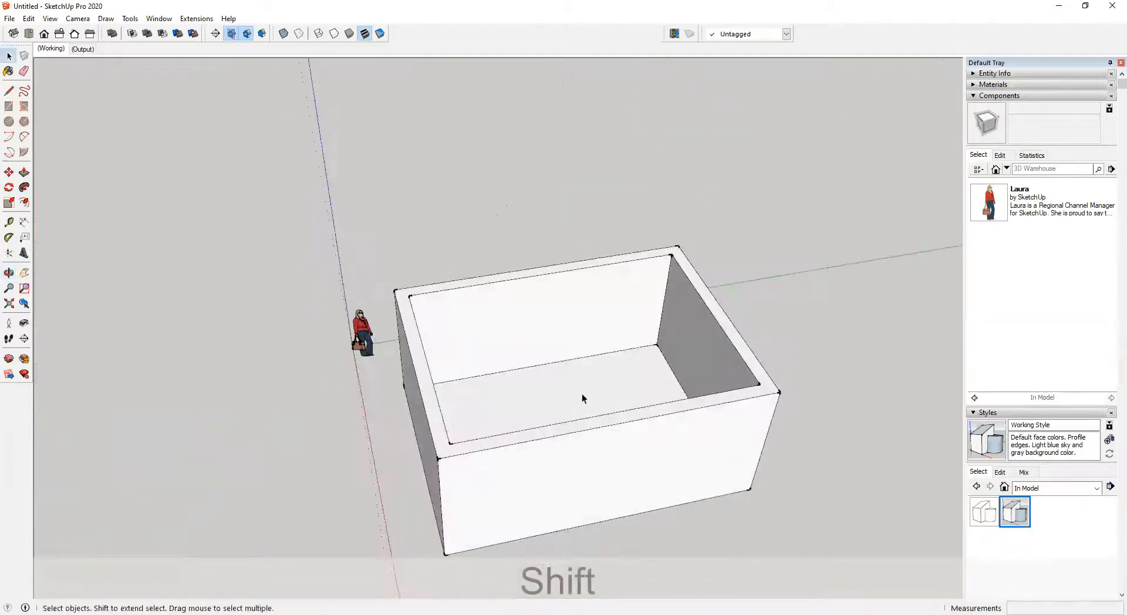
scroll(633, 260, "up", 2)
middle_click_drag(572, 318, 679, 258)
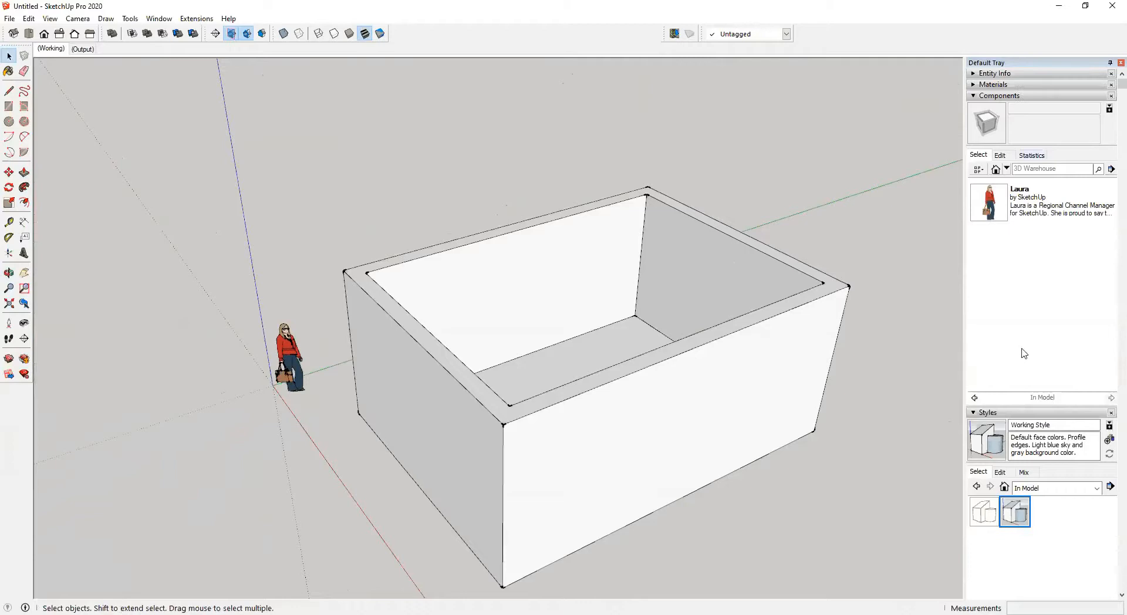
middle_click_drag(678, 333, 851, 428)
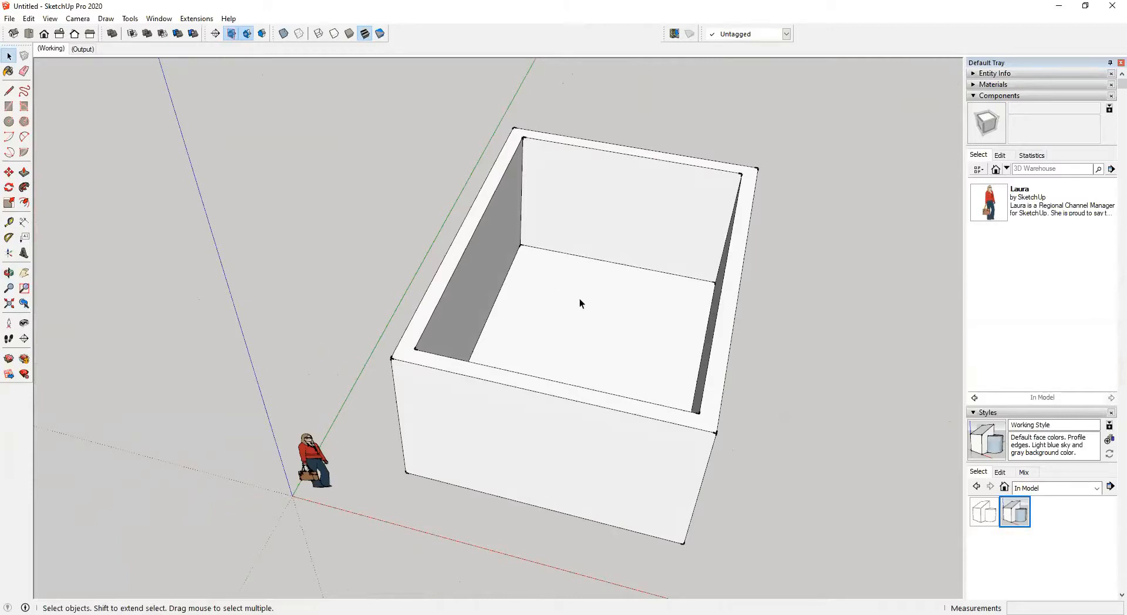
middle_click_drag(593, 308, 807, 323)
scroll(549, 253, "up", 3)
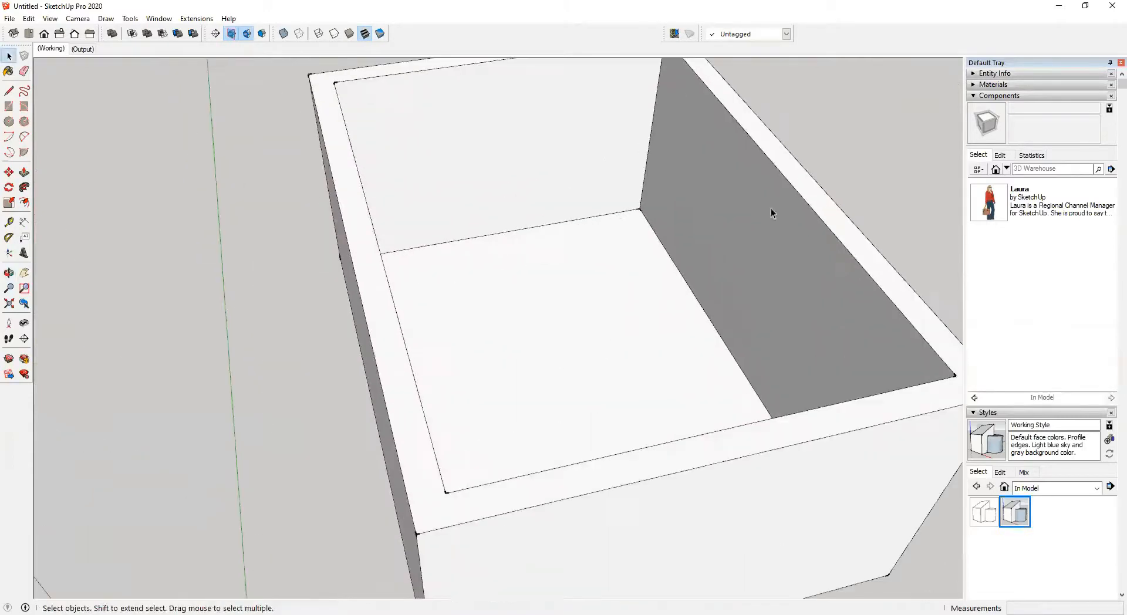
Step: Paint the box's floor with the Concrete Stamped Ashlar material and open that material's settings for editing
left_click(554, 171)
key("b")
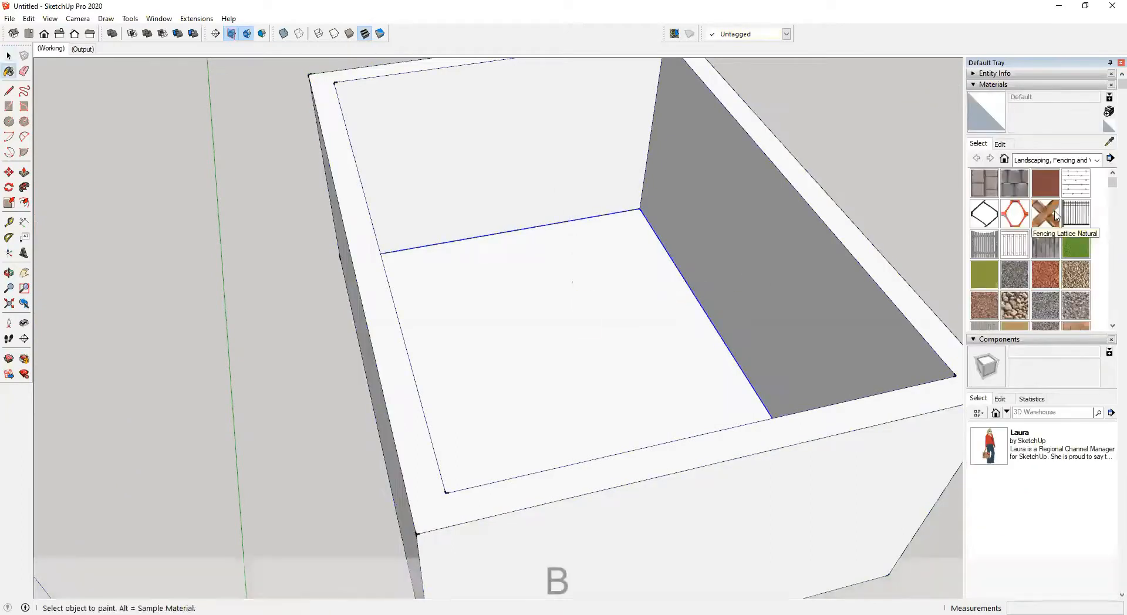
left_click(1045, 183)
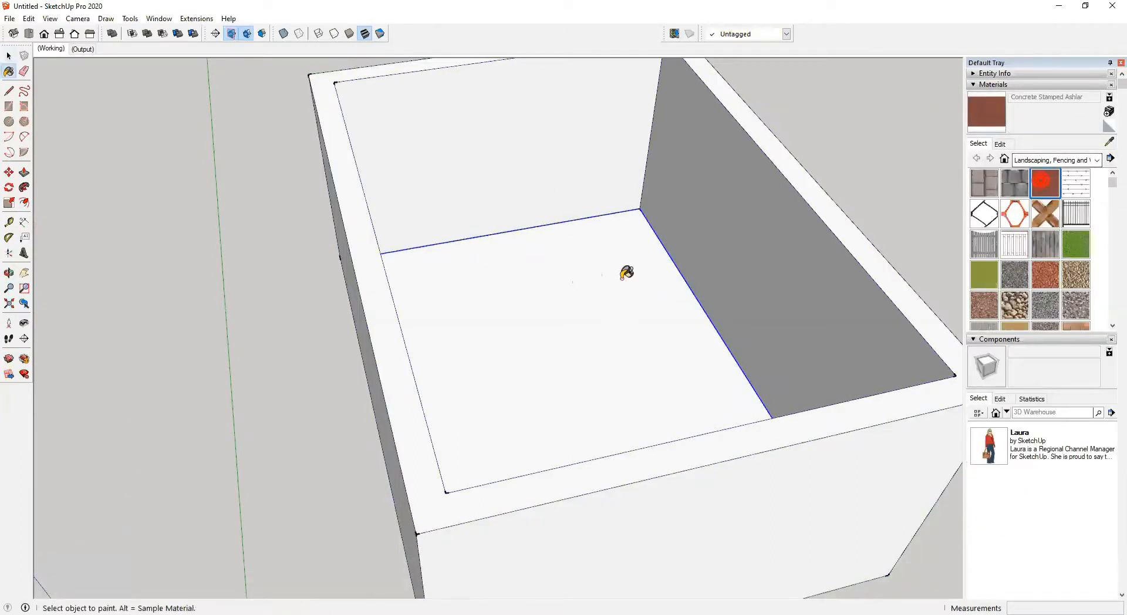
left_click(593, 286)
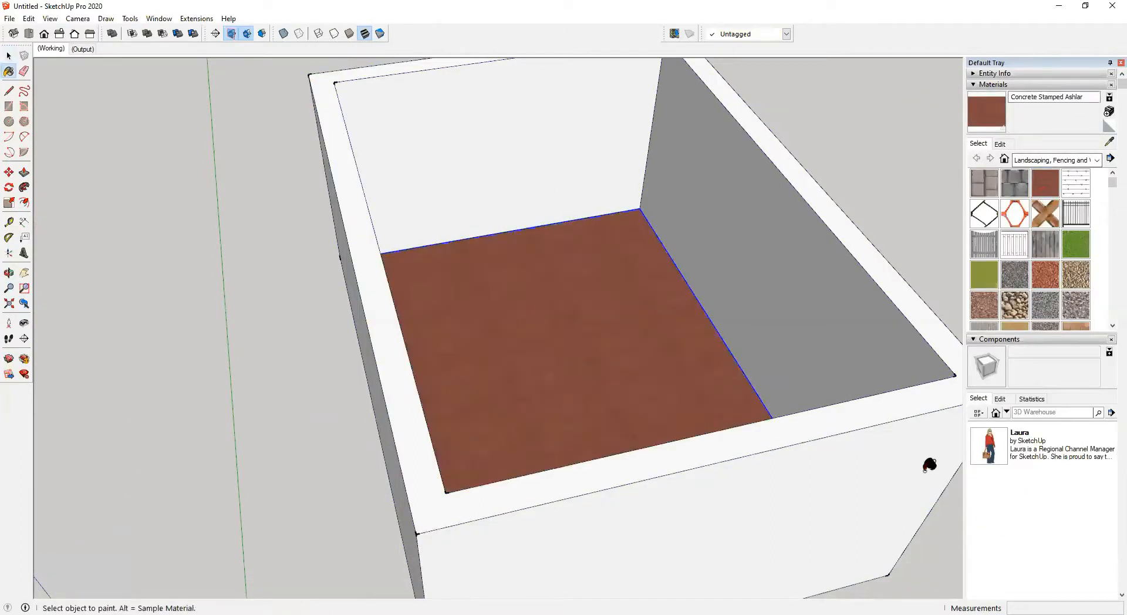
left_click(1000, 144)
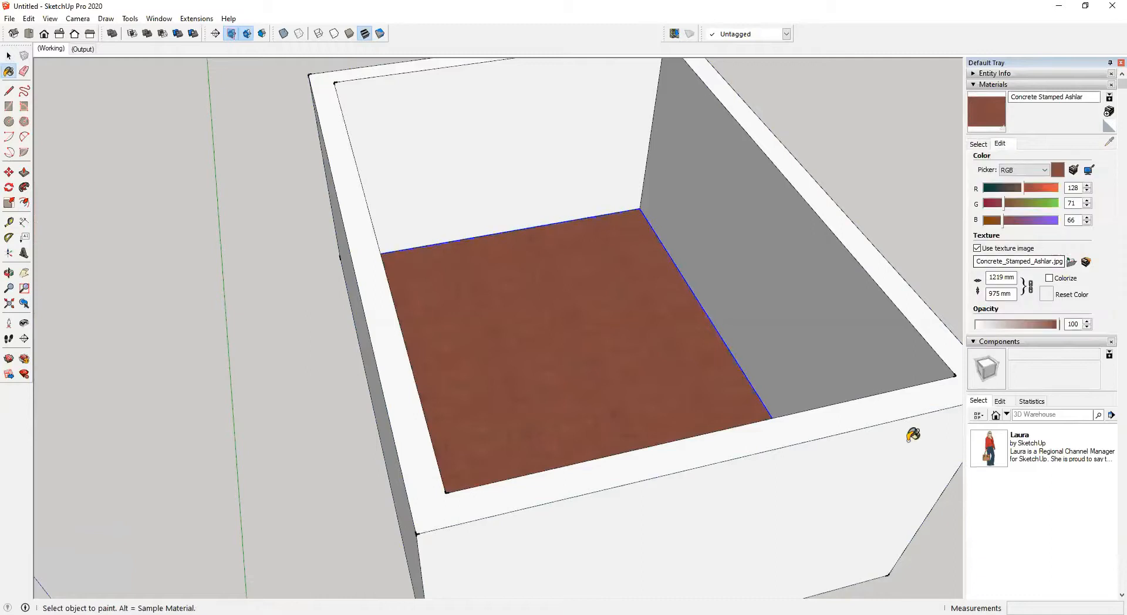
left_click(1072, 262)
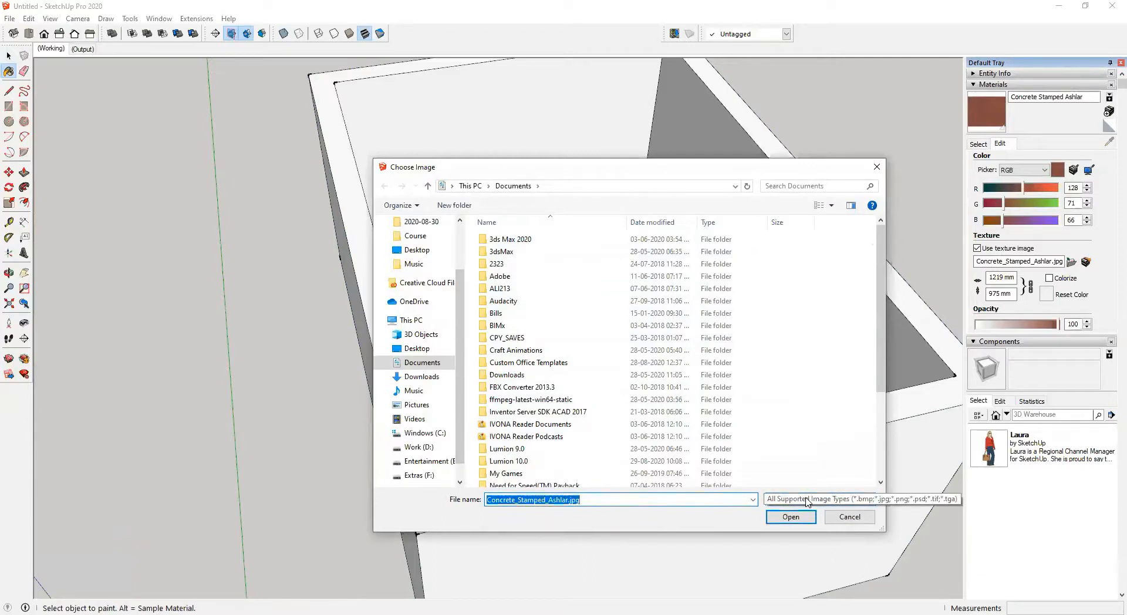
left_click(847, 522)
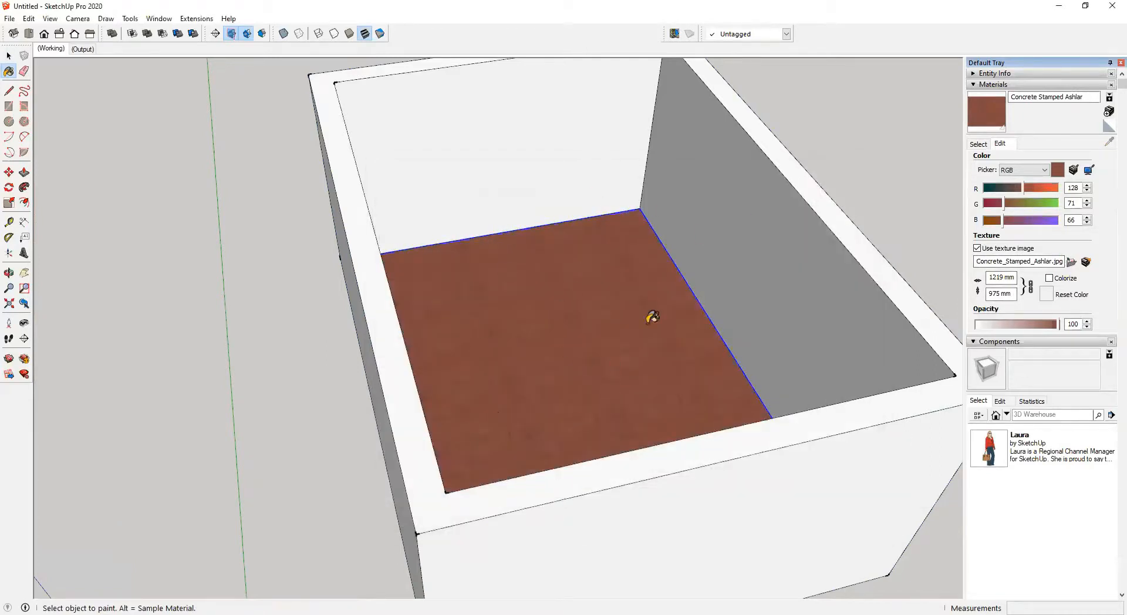
left_click(1058, 262)
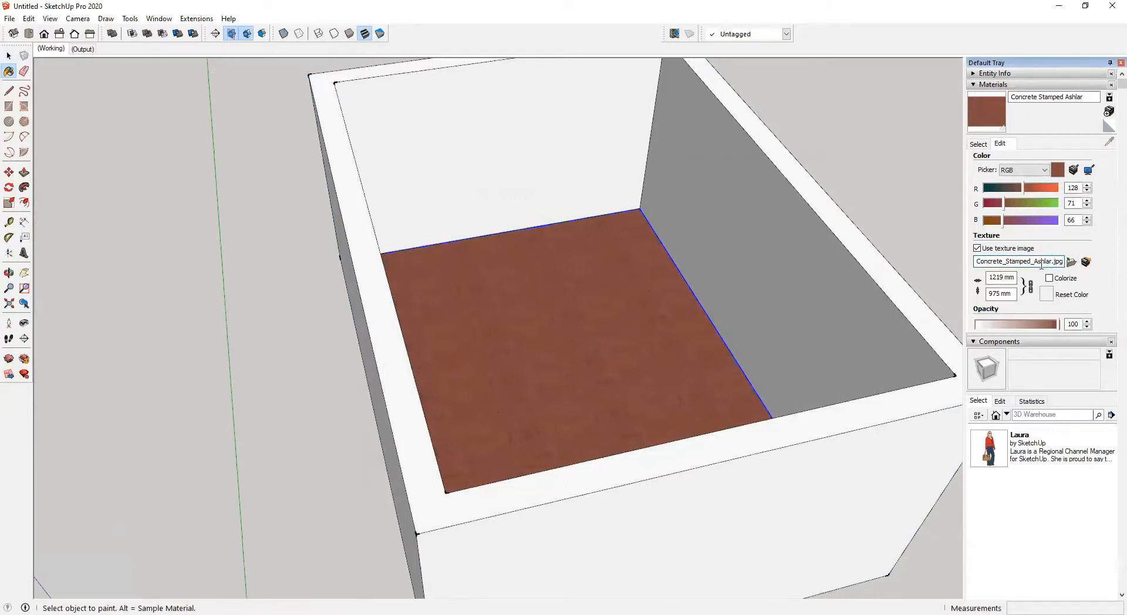
Step: Replace the floor material's texture image with the seamless-marble-tile-500x500 picture from the 30-Day_Comprehensive-Course Reference images folder
left_click(1072, 263)
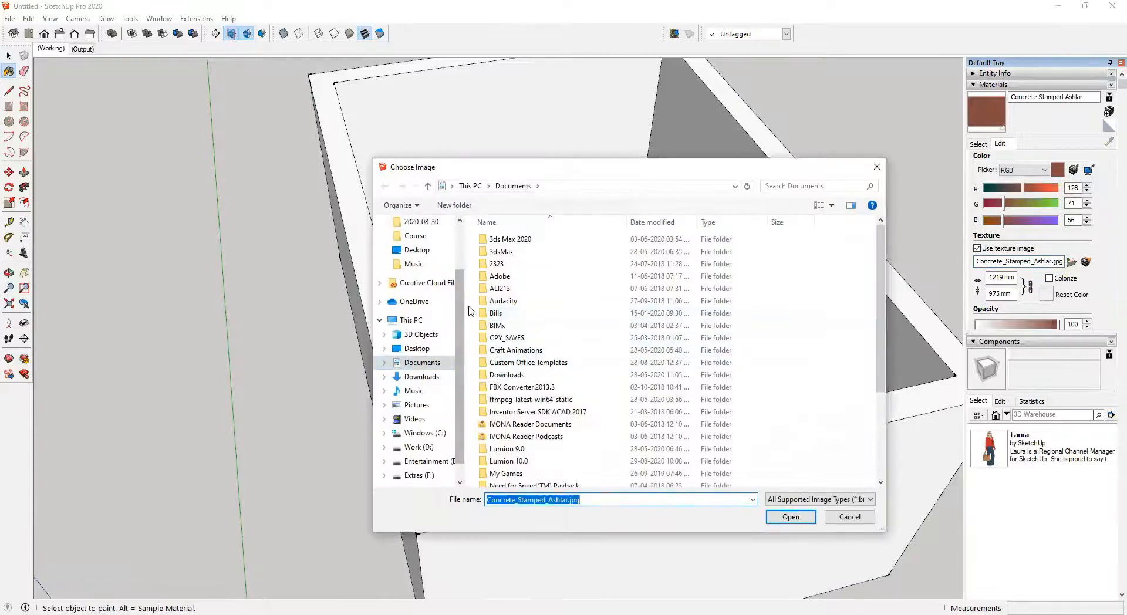
mouse_move(457, 289)
left_mouse_down()
mouse_move(462, 252)
mouse_move(461, 305)
mouse_move(461, 269)
left_mouse_up()
left_click(422, 261)
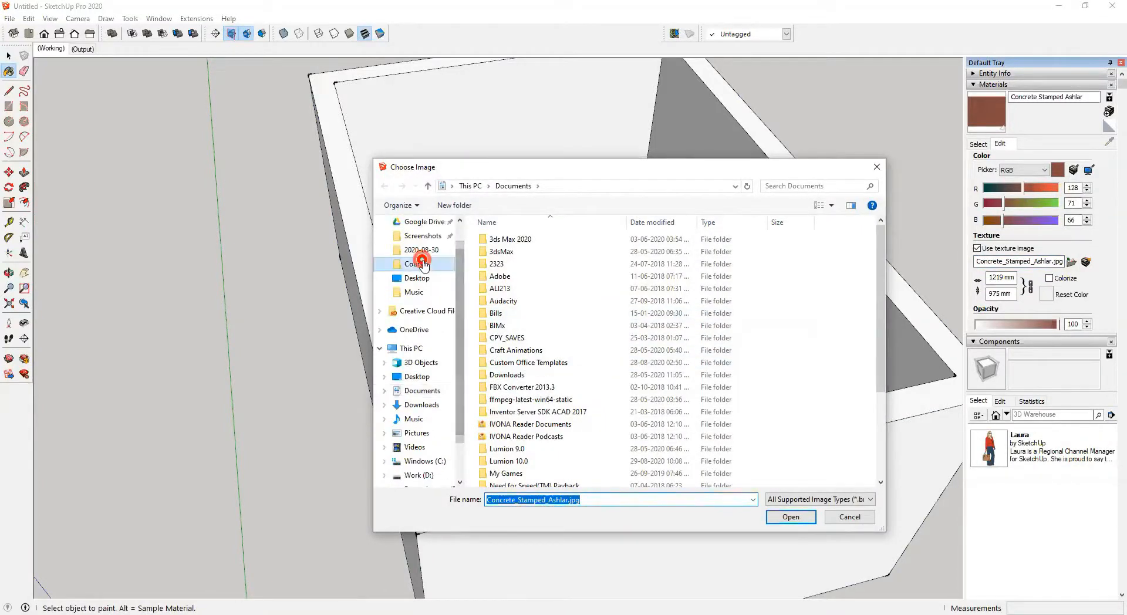
left_click(616, 187)
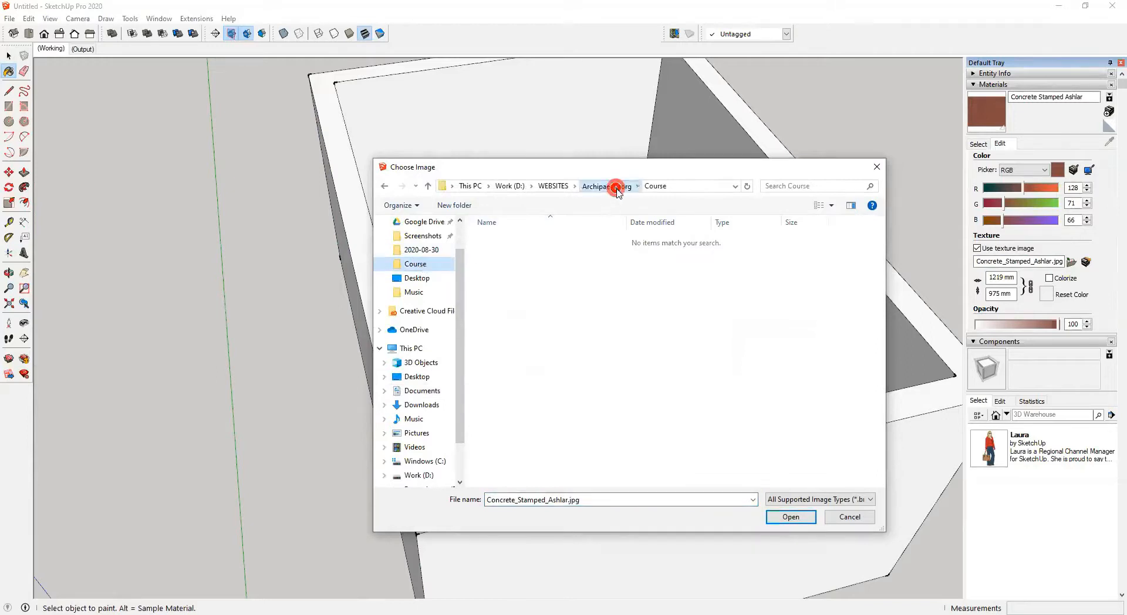
double_click(514, 298)
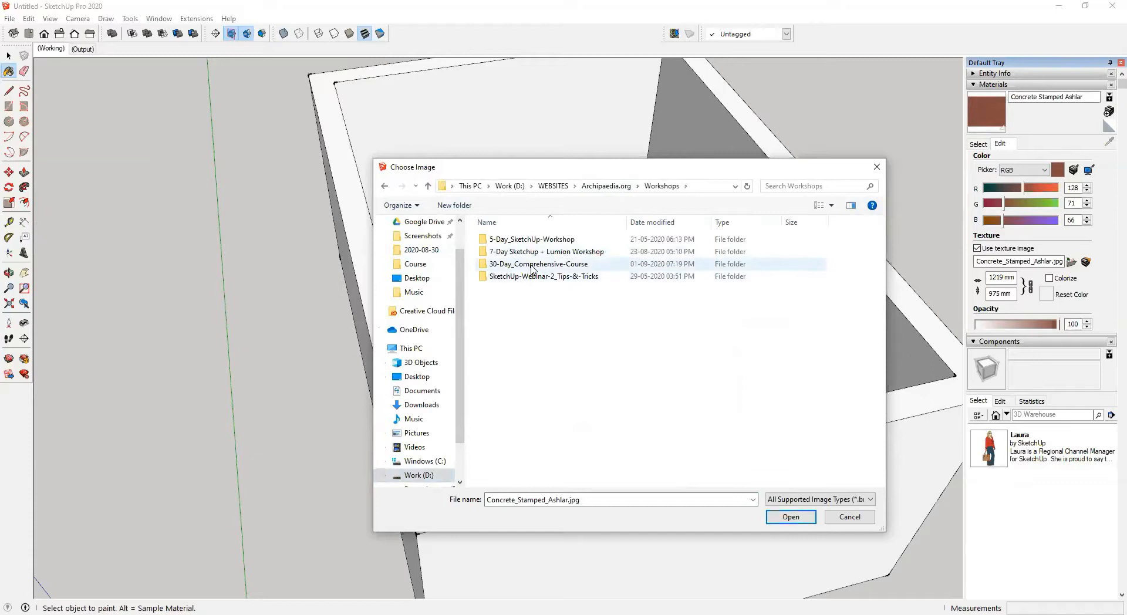
double_click(532, 264)
left_click(541, 240)
double_click(543, 241)
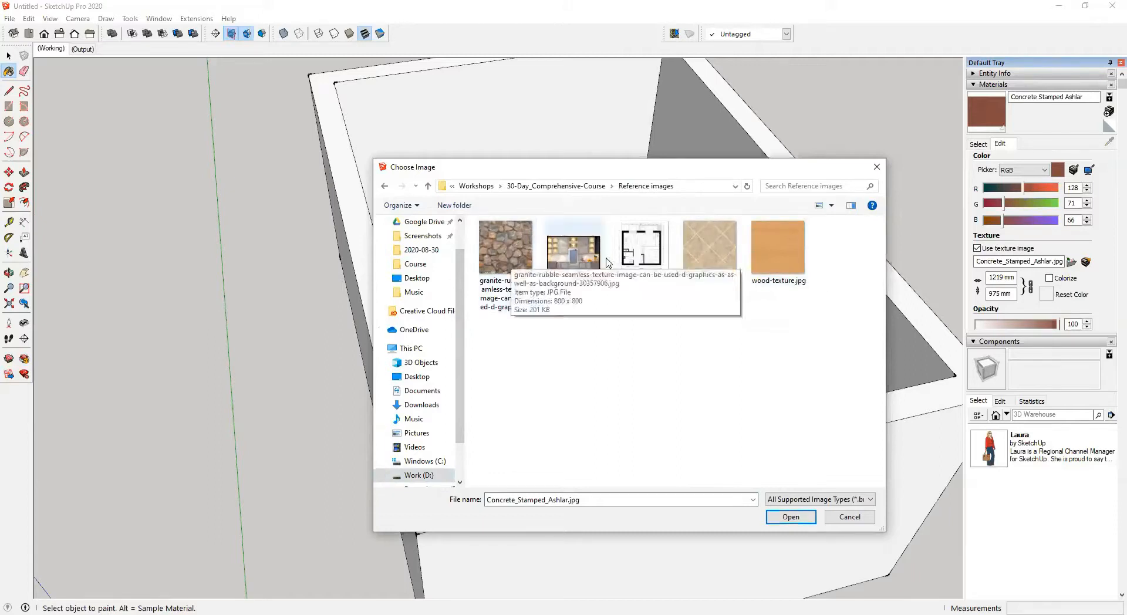
left_click(717, 251)
left_click(791, 517)
mouse_move(697, 241)
middle_mouse_down()
mouse_move(652, 330)
mouse_move(527, 284)
mouse_move(543, 417)
mouse_move(558, 343)
middle_mouse_up()
key("space")
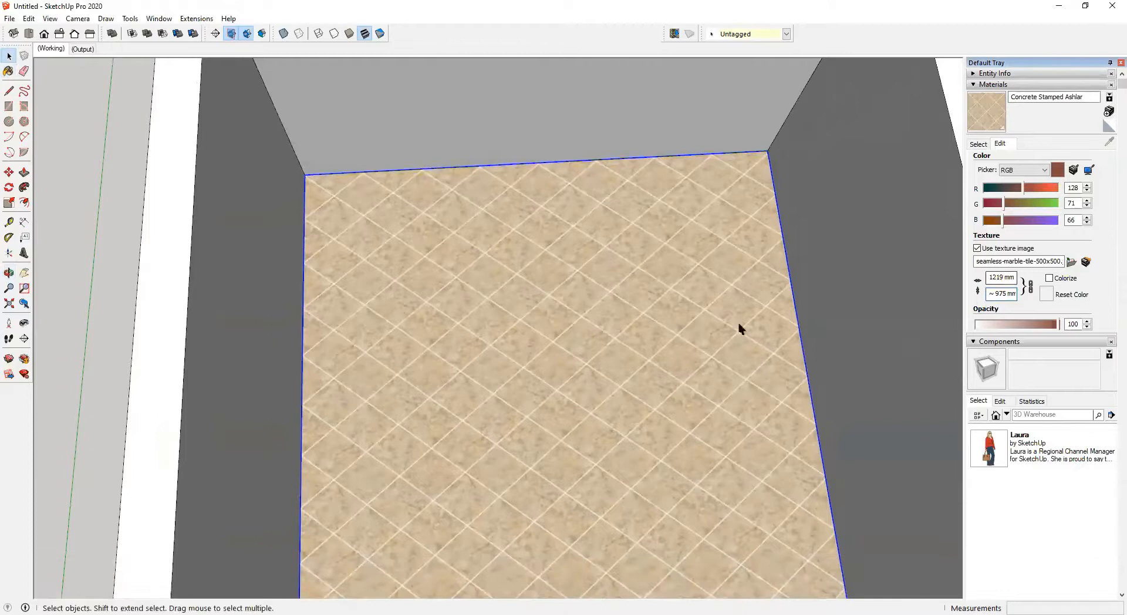
Step: Unlock the marble texture's aspect ratio, set its width and height to 1200 mm, and lock the ratio again
scroll(536, 335, "up", 5)
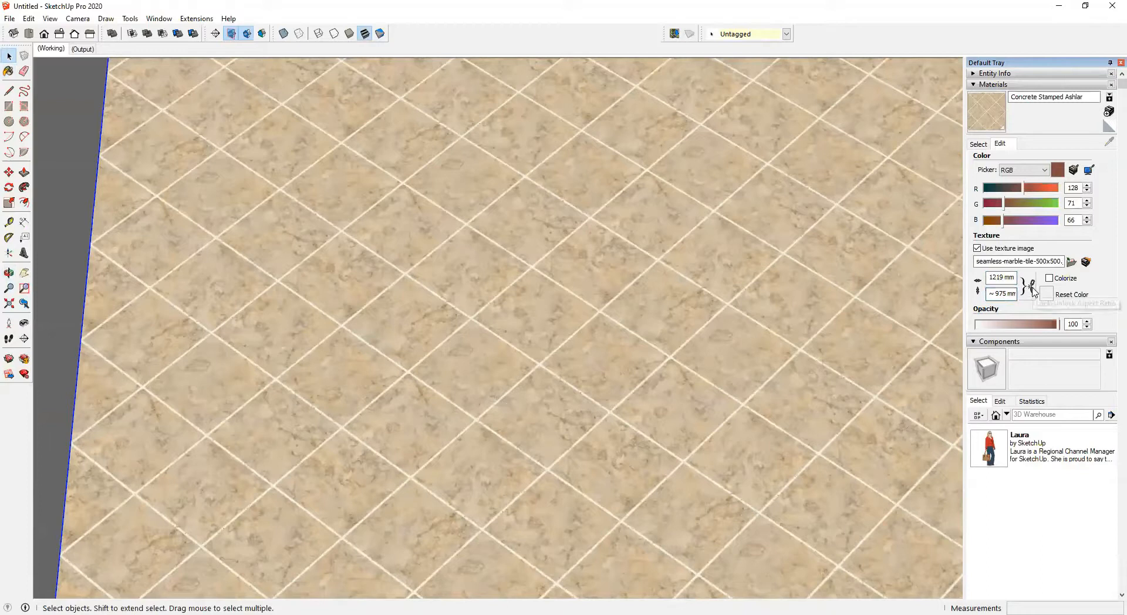
left_click_drag(929, 290, 916, 282)
type("1200")
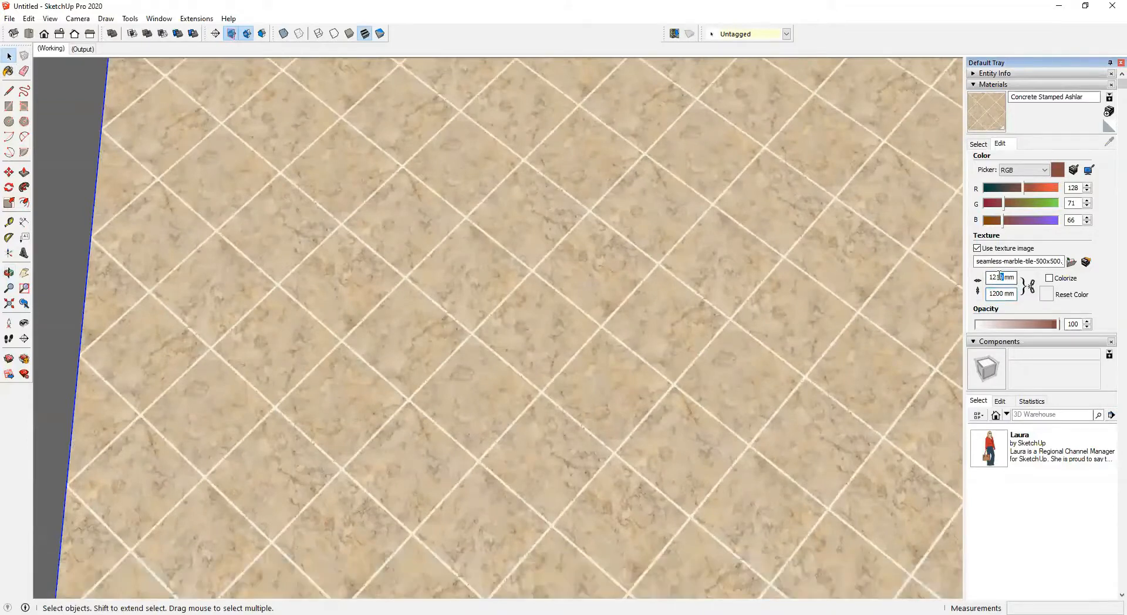
type("00")
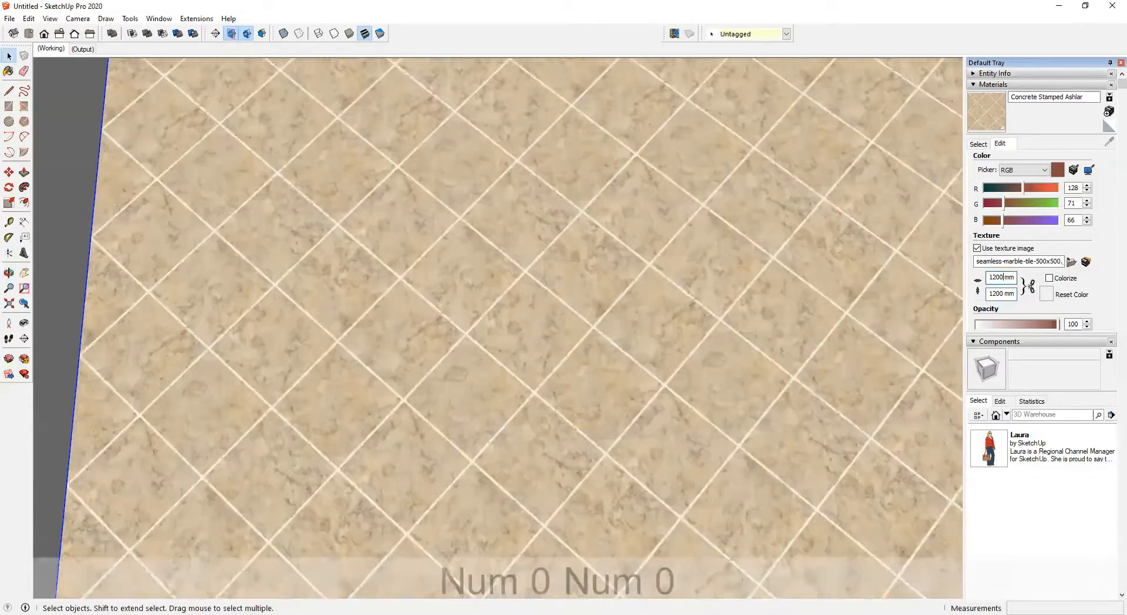
left_click(995, 277)
left_click(1031, 289)
Step: Open the walls group for editing and select the inner face of the box's back wall
scroll(865, 338, "down", 5)
middle_click_drag(864, 338, 427, 202)
scroll(481, 435, "down", 3)
middle_click_drag(480, 434, 749, 363)
scroll(650, 395, "down", 4)
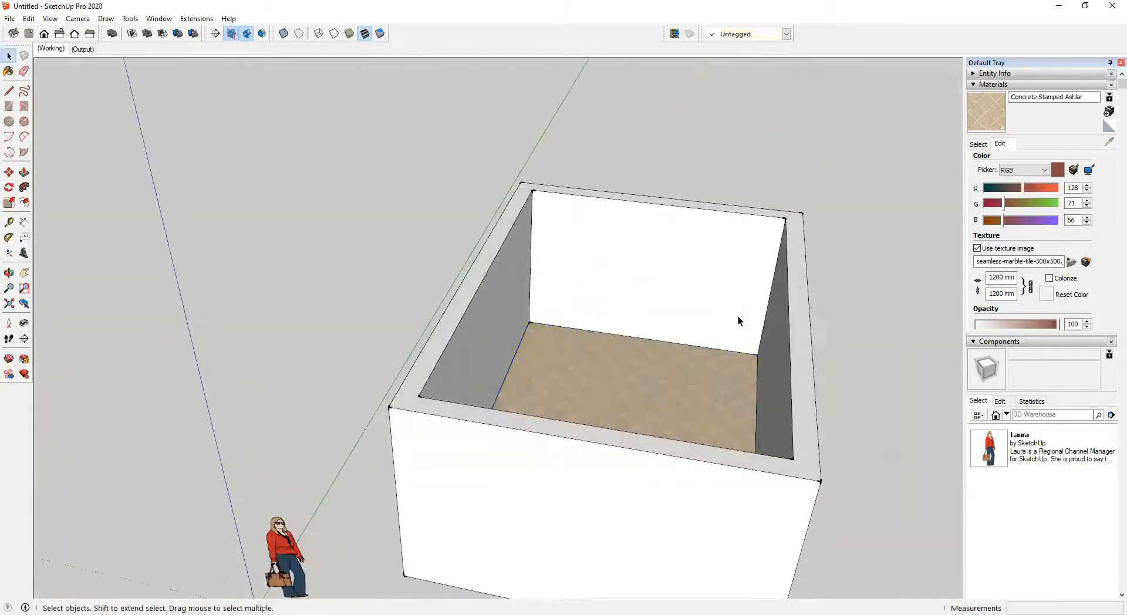
middle_click_drag(720, 333, 684, 376, "shift")
scroll(544, 368, "up", 5)
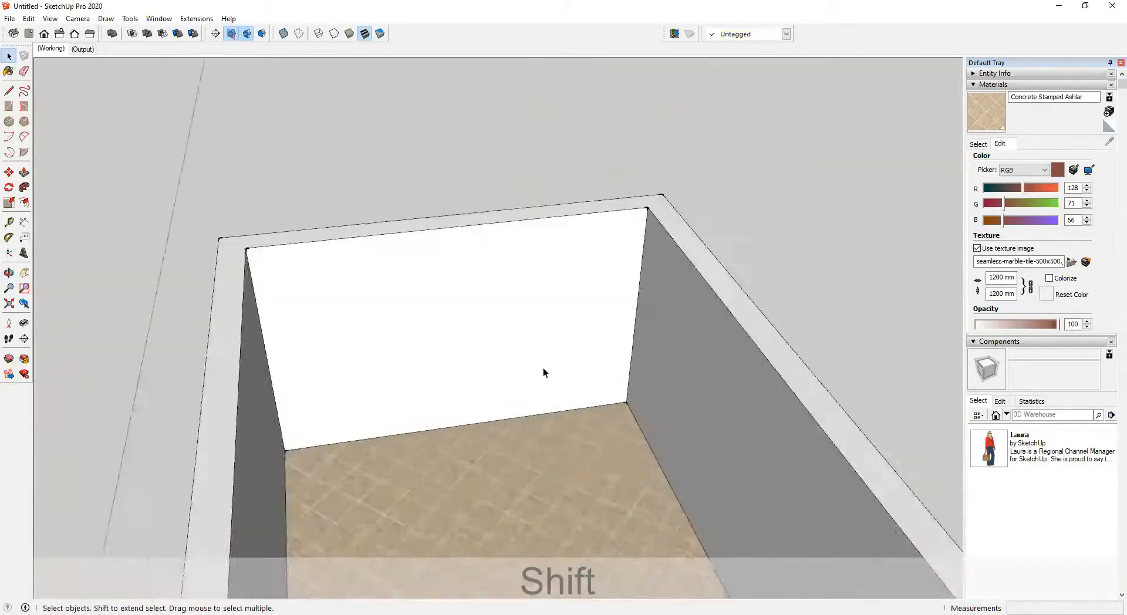
left_click(440, 283)
middle_click_drag(511, 358, 467, 340, "shift")
double_click(469, 332)
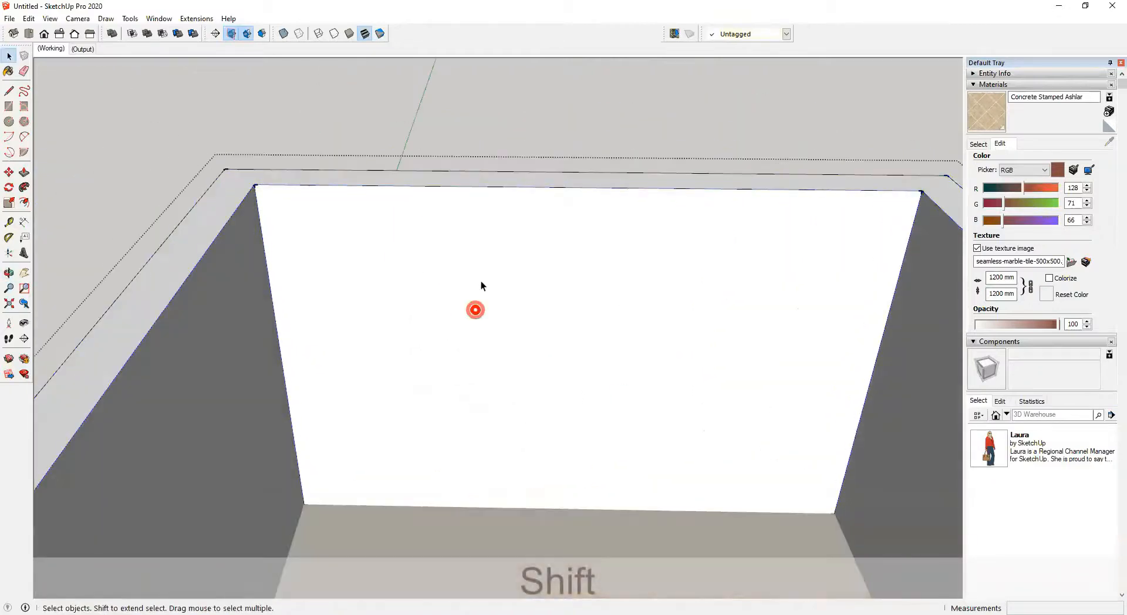
left_click(479, 246)
scroll(532, 358, "down", 4)
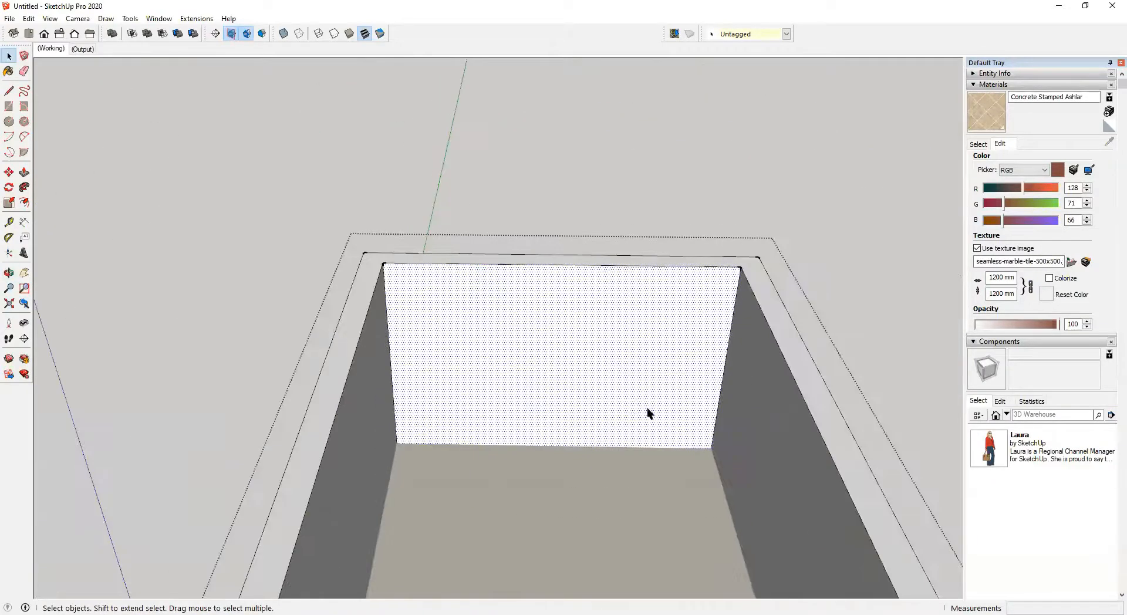
middle_click_drag(511, 251, 422, 338)
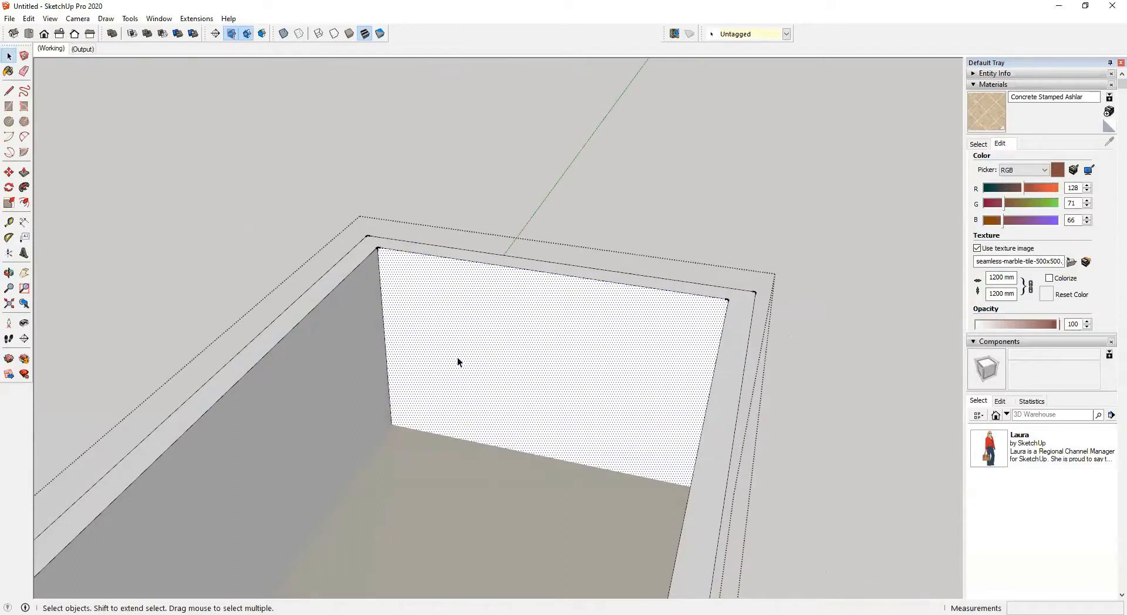
left_click(670, 189)
left_click(572, 287)
double_click(495, 291)
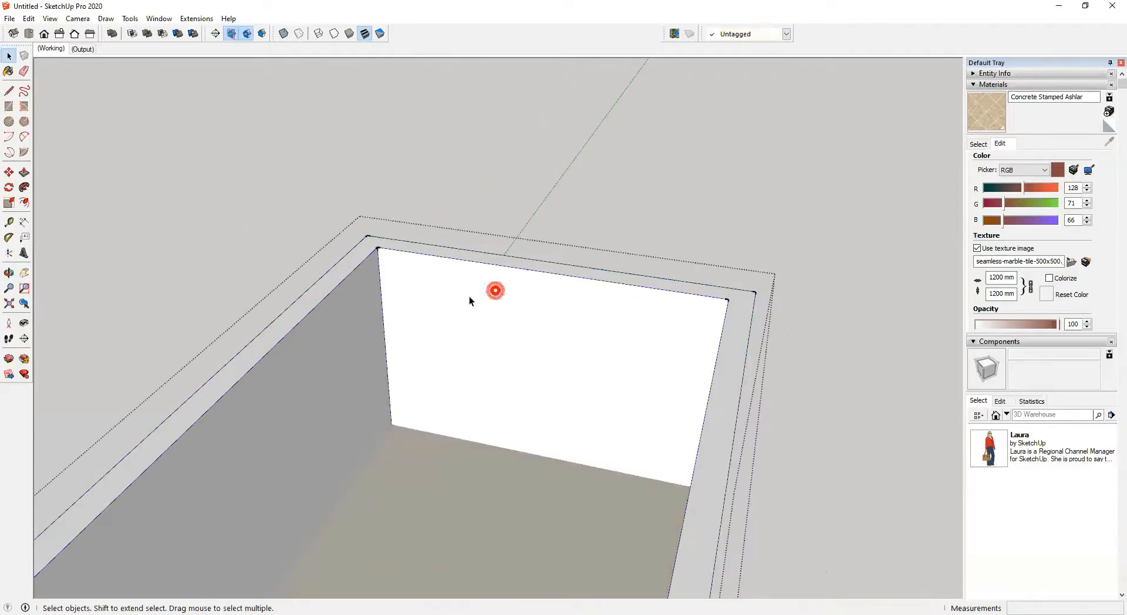
left_click(484, 313)
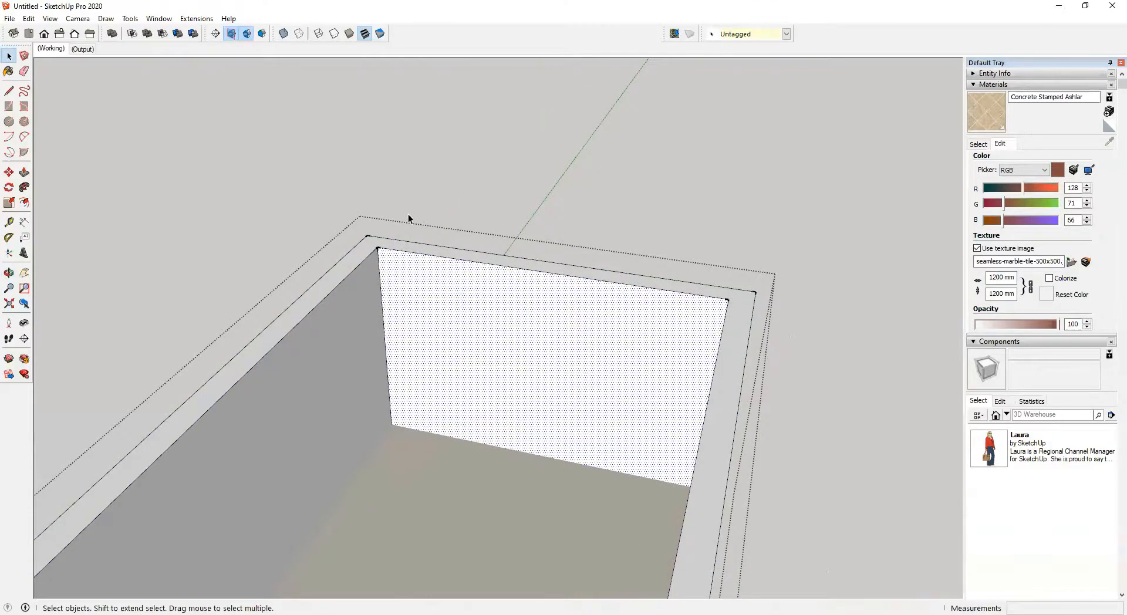
Step: Start an import with All Supported Image Types and browse to the 30-Day_Comprehensive-Course Reference images folder
left_click(10, 19)
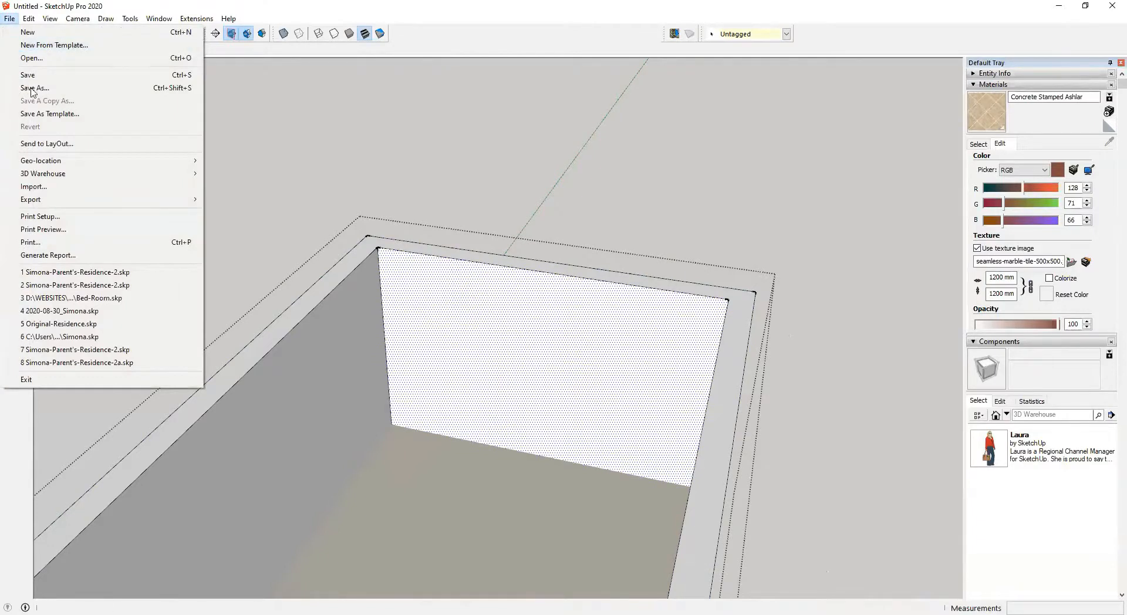
left_click(82, 190)
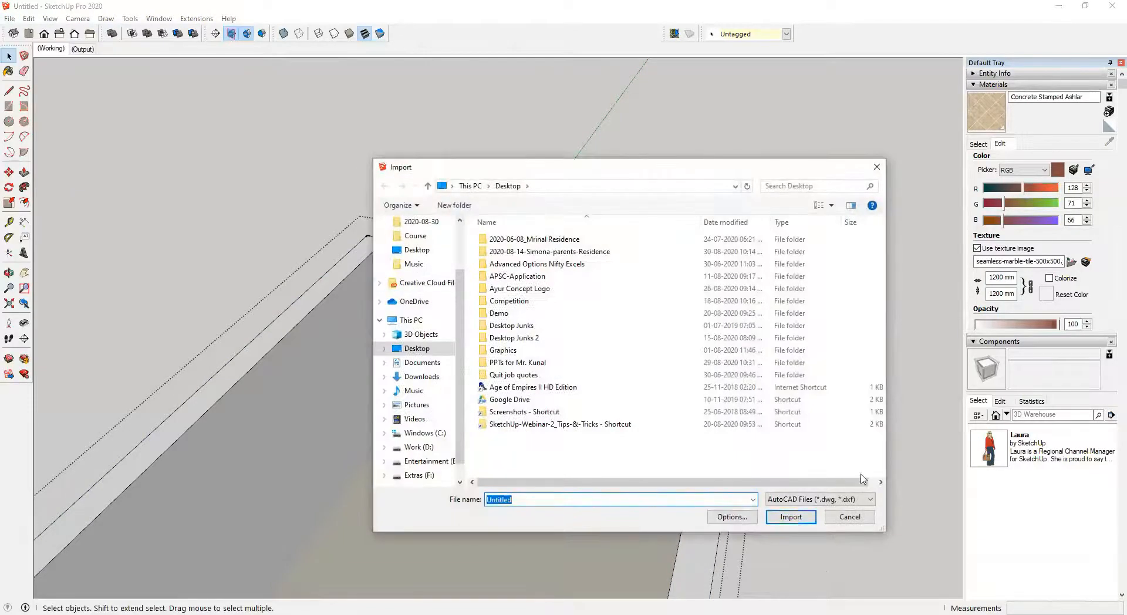
left_click(825, 500)
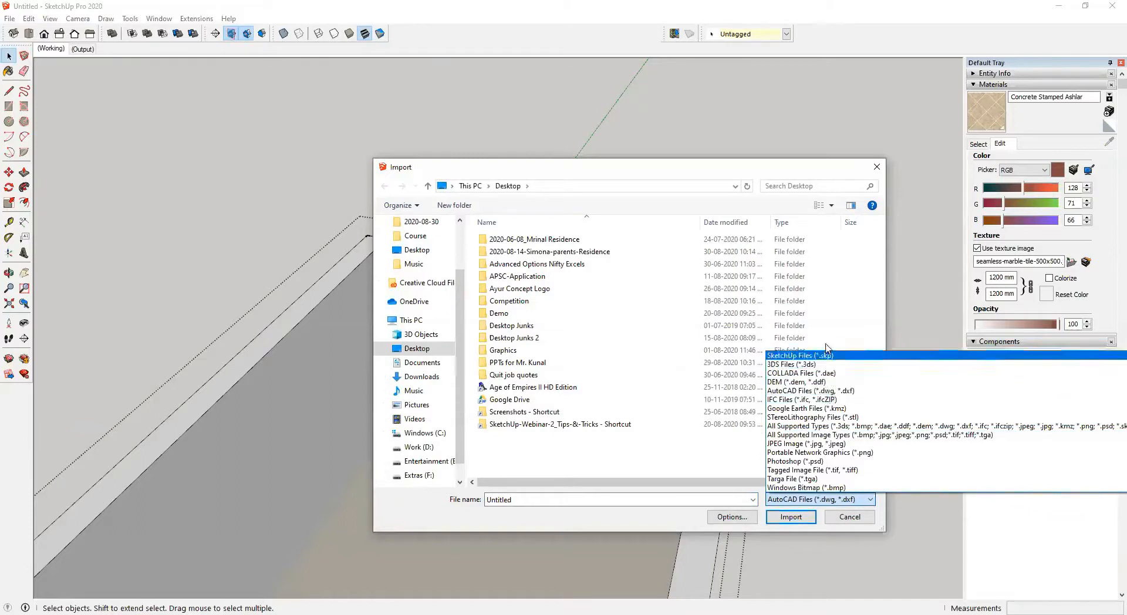
left_click(807, 438)
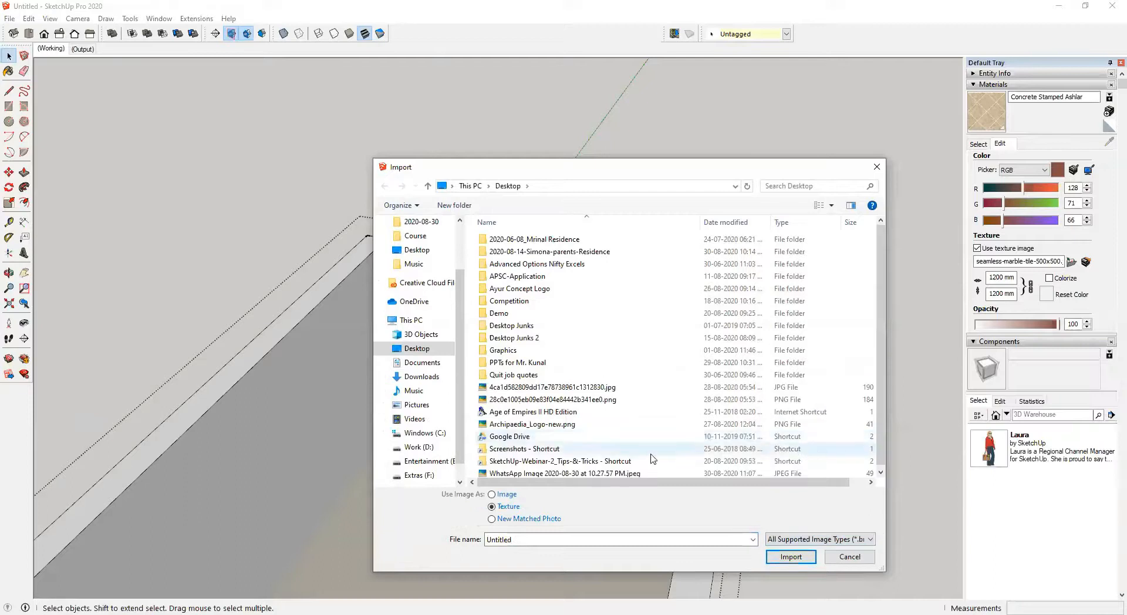
left_click(419, 237)
left_click(596, 188)
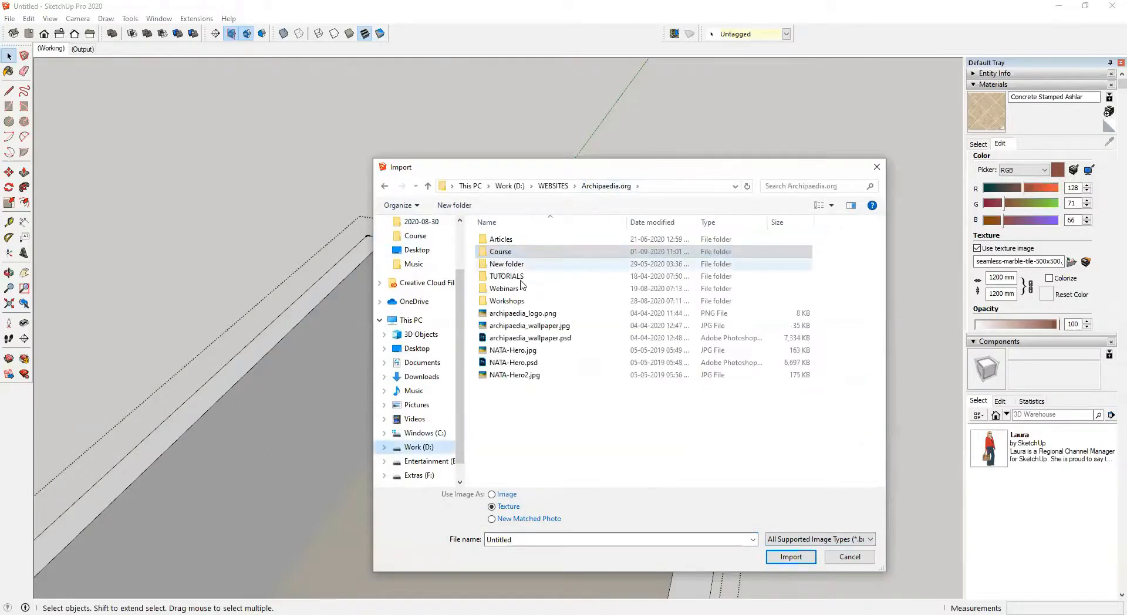
double_click(521, 298)
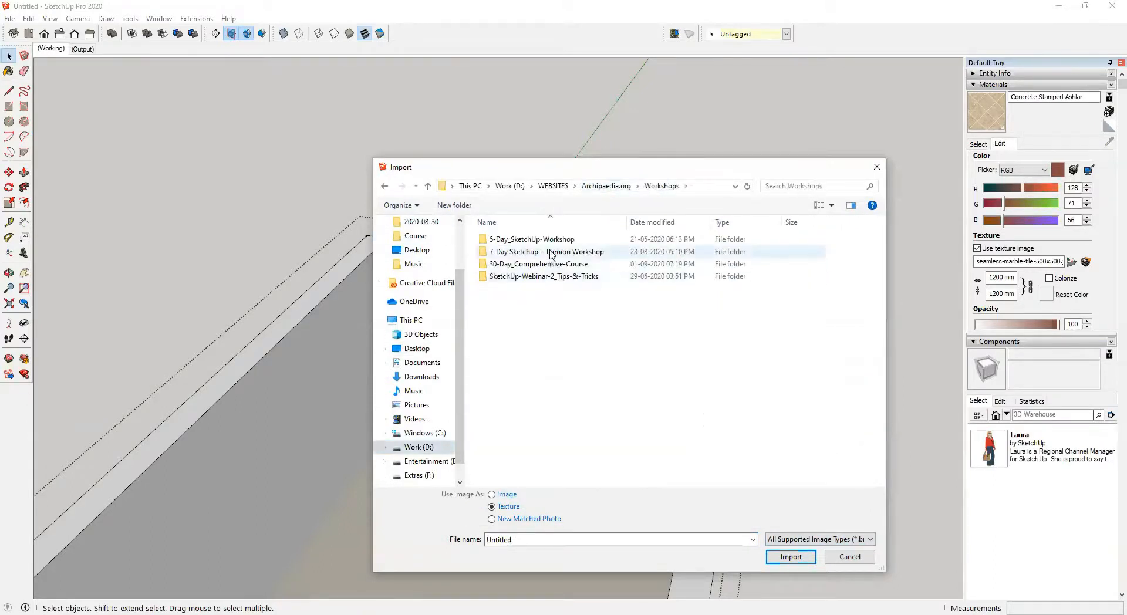
double_click(538, 264)
double_click(519, 239)
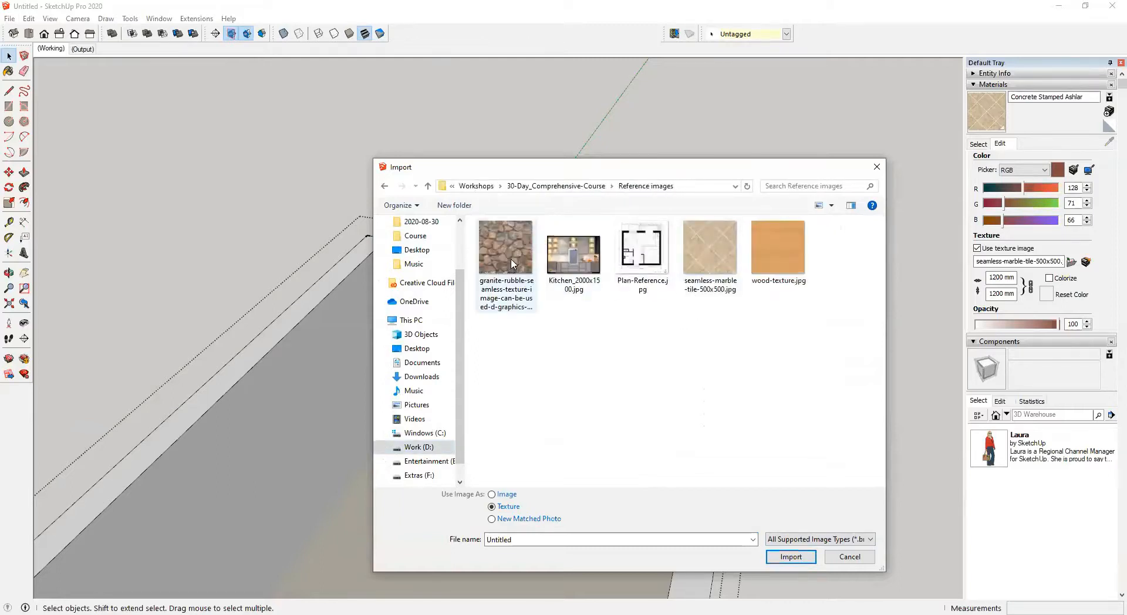
Step: Import the granite-rubble picture as a texture and apply it to the back wall from its lower corner, about 1792 mm in size
left_click(517, 253)
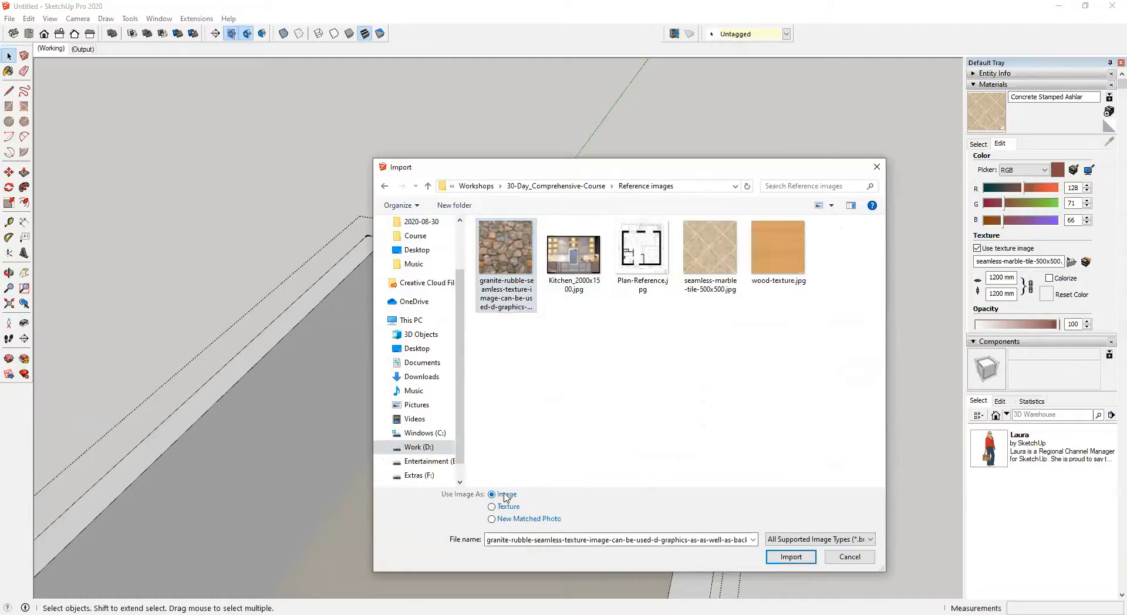
left_click(512, 520)
left_click(791, 557)
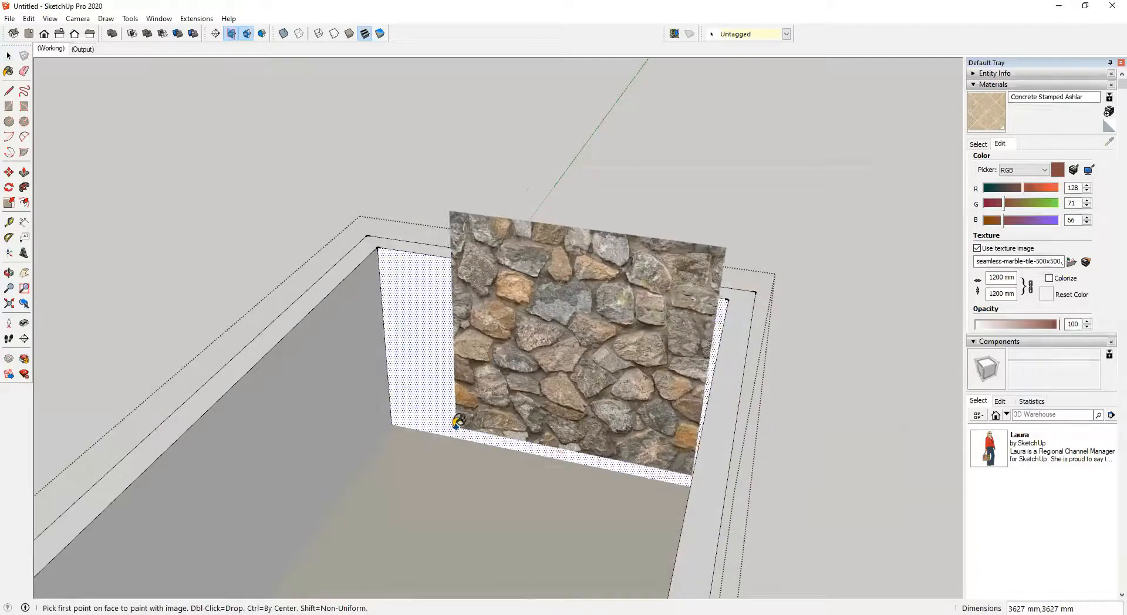
left_click(392, 424)
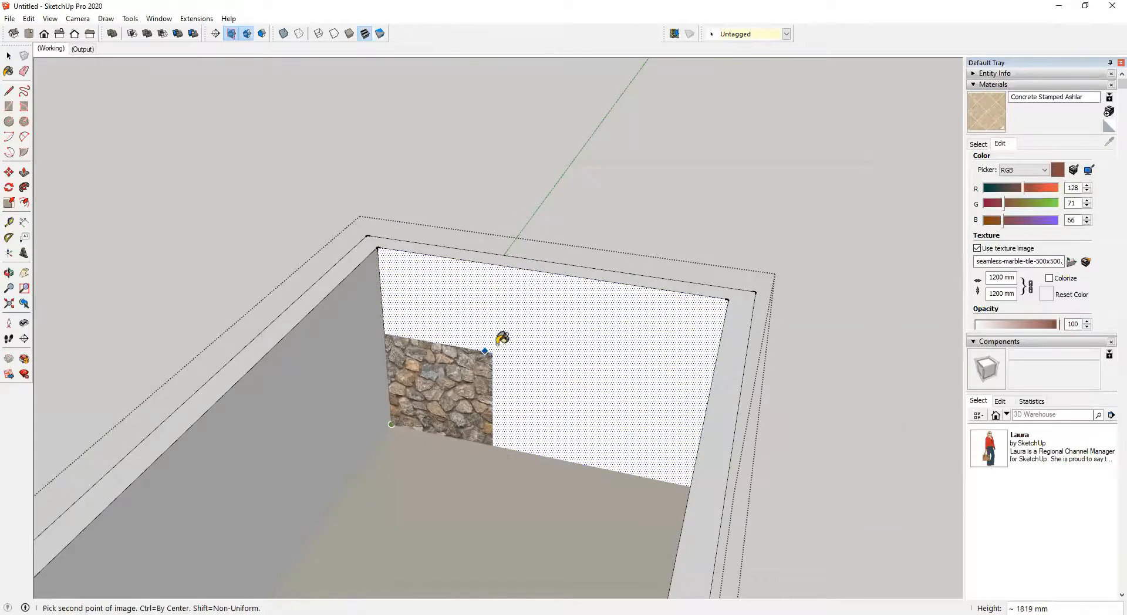
left_click(492, 348)
Step: Sample the granite-rubble material from the back wall for painting
middle_click_drag(493, 346, 546, 197)
scroll(543, 235, "down", 3)
middle_click_drag(540, 242, 435, 283)
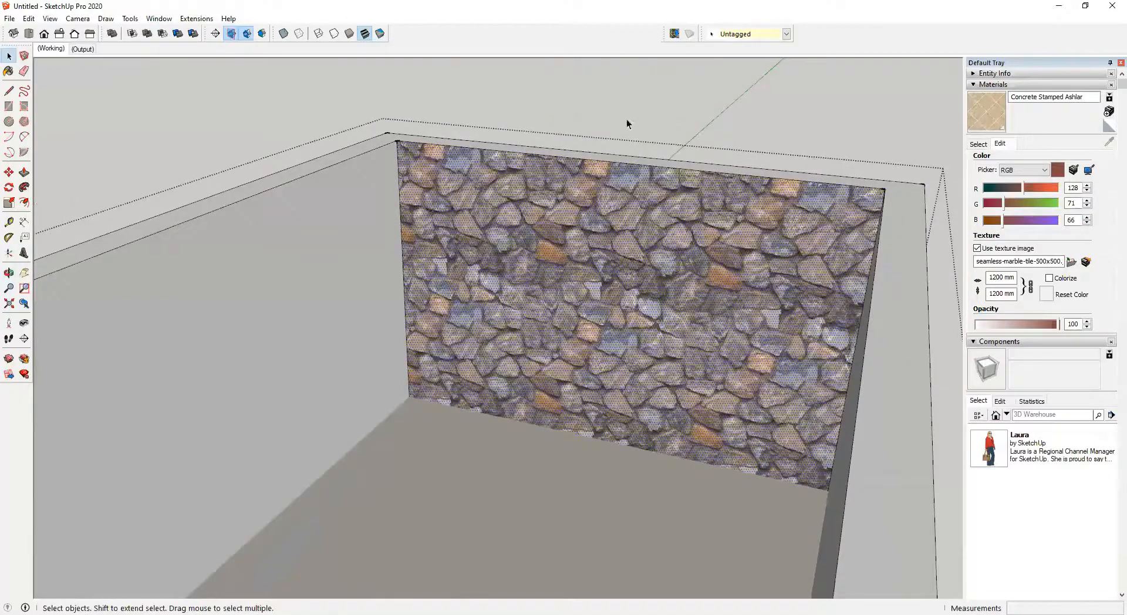
key("b")
key("alt")
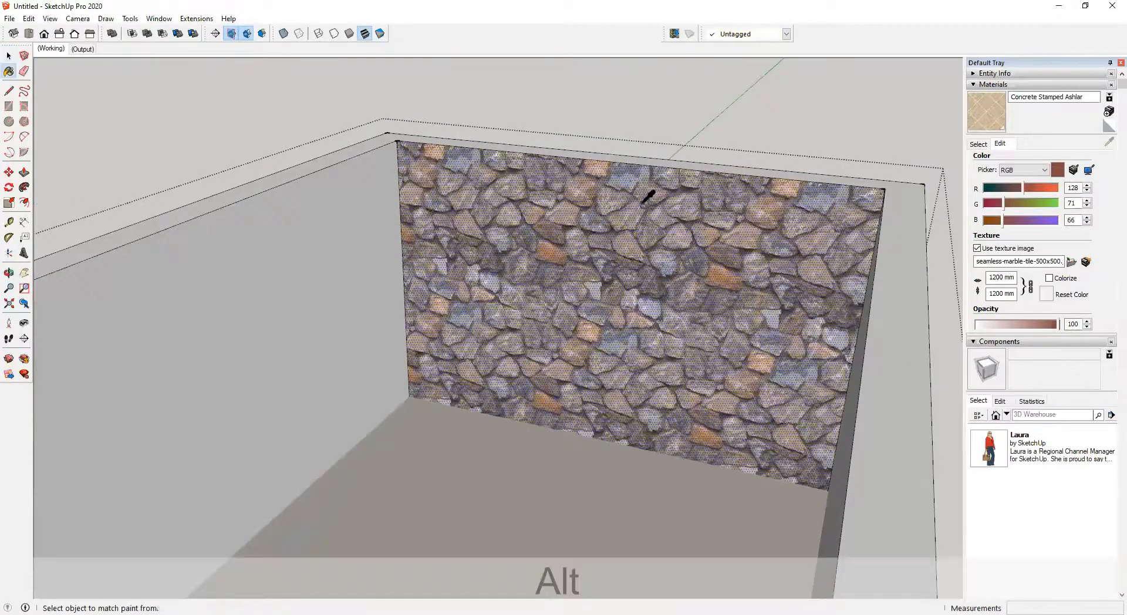
middle_click_drag(640, 265, 610, 229)
key("alt")
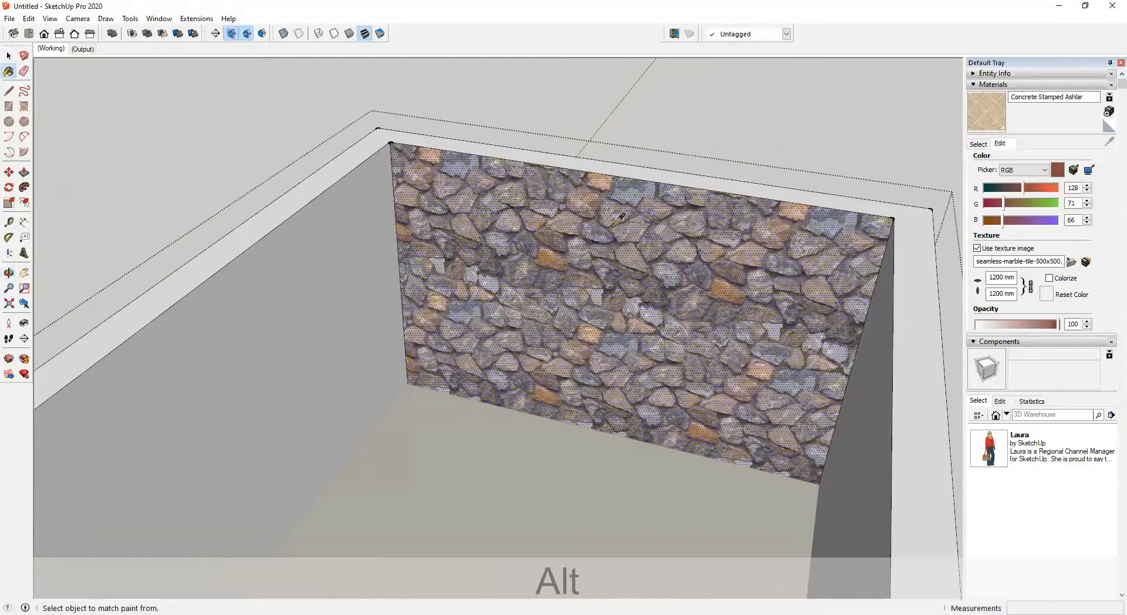
left_click(663, 207, "alt")
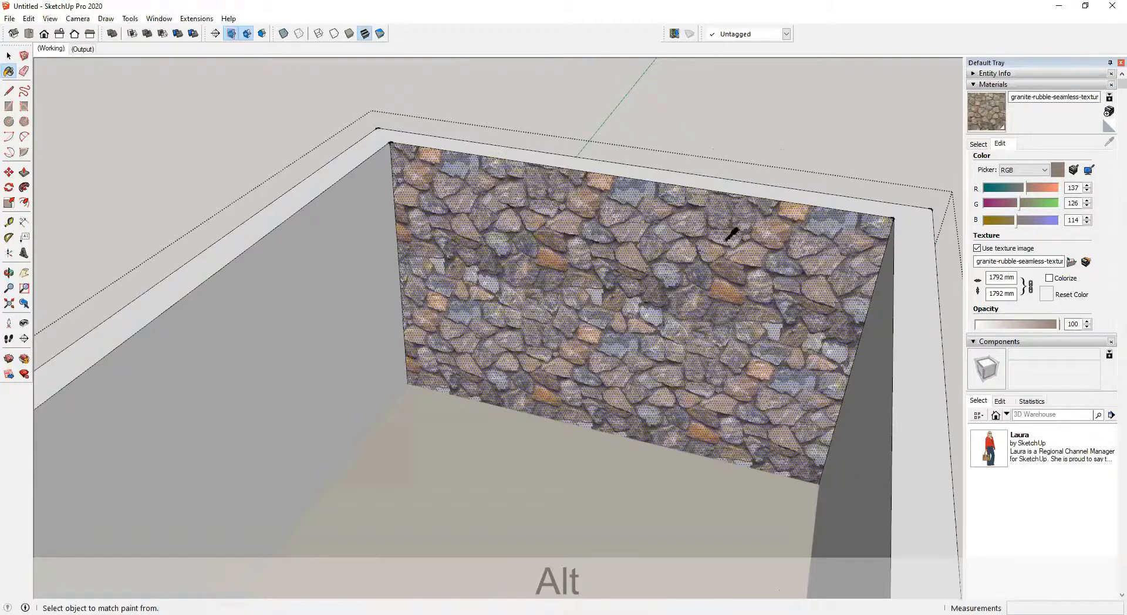
left_click(979, 144)
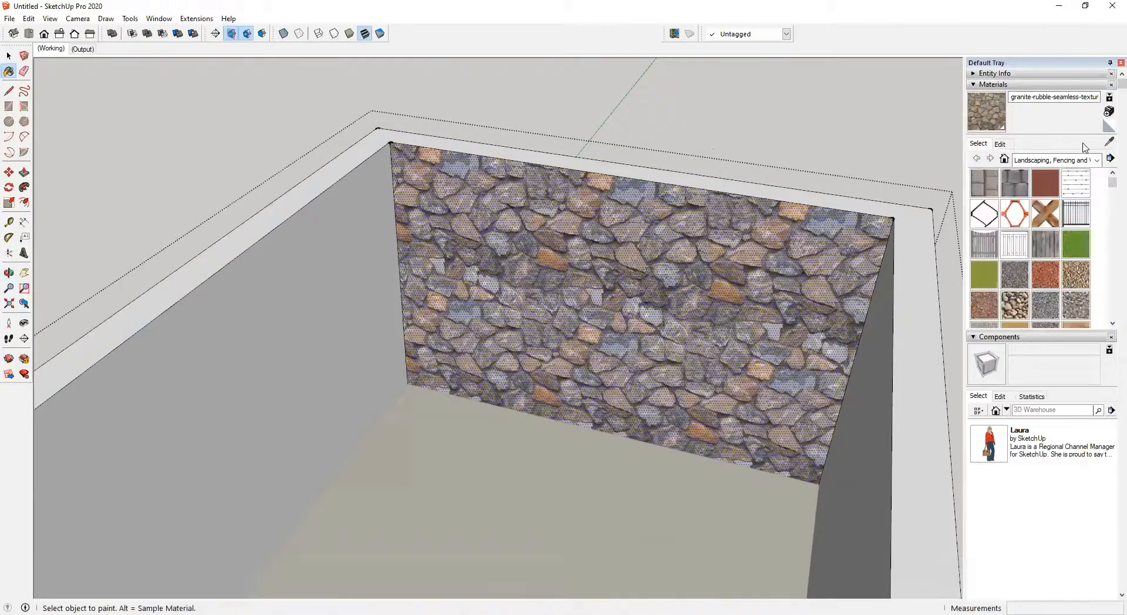
left_click(1110, 144)
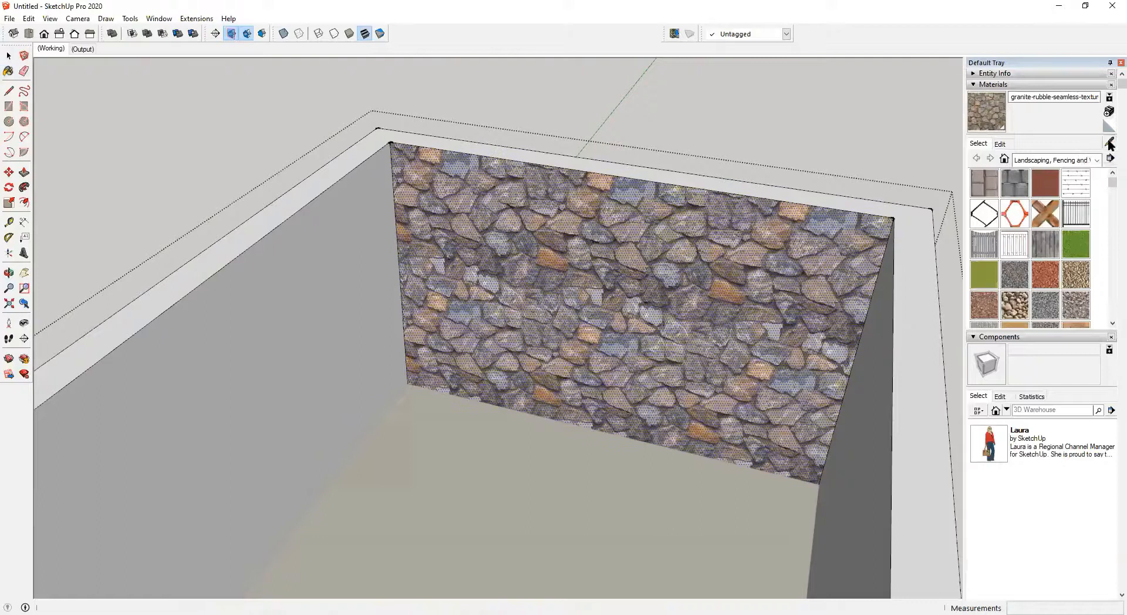
left_click(688, 244)
Step: Paint the box's remaining inner and outer wall faces and its rim one by one with the granite-rubble material
mouse_move(689, 244)
middle_mouse_down()
mouse_move(758, 241)
mouse_move(692, 244)
mouse_move(710, 237)
middle_mouse_up()
scroll(710, 237, "down", 5)
scroll(728, 296, "up", 3)
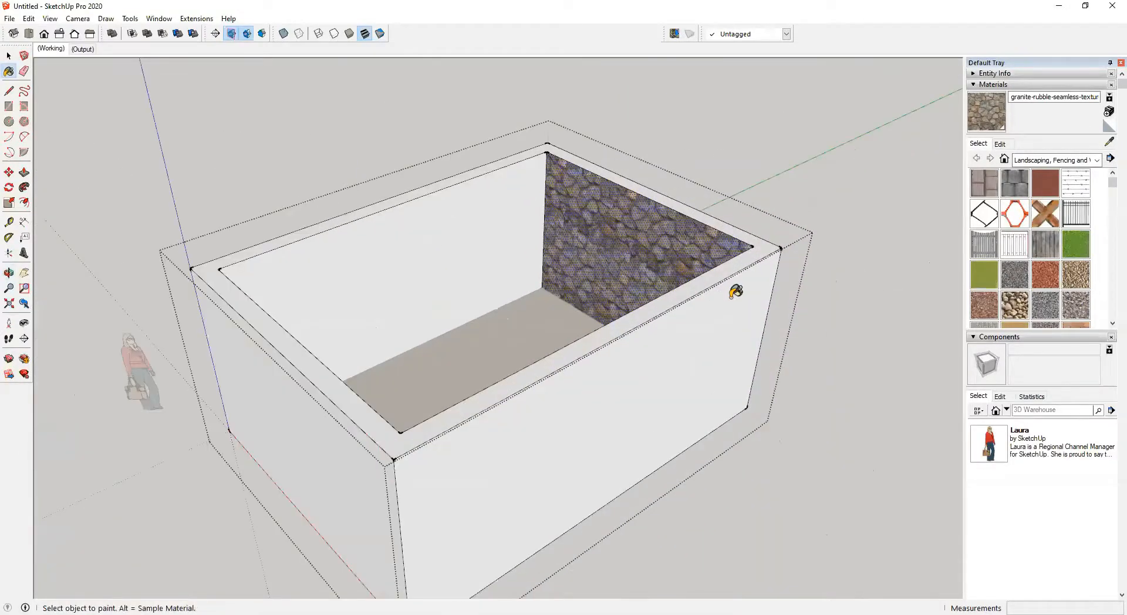
left_click(728, 296)
left_click(721, 269)
left_click(374, 284)
left_click(261, 382)
mouse_move(259, 389)
middle_mouse_down()
mouse_move(981, 241)
mouse_move(528, 329)
middle_mouse_up()
left_click(529, 329)
left_click(593, 231)
Step: Undo the painting of the remaining wall faces and rim, and close the walls group
mouse_move(594, 231)
middle_mouse_down()
mouse_move(501, 251)
mouse_move(639, 243)
mouse_move(592, 293)
mouse_move(749, 350)
mouse_move(769, 342)
middle_mouse_up()
scroll(640, 302, "down", 4)
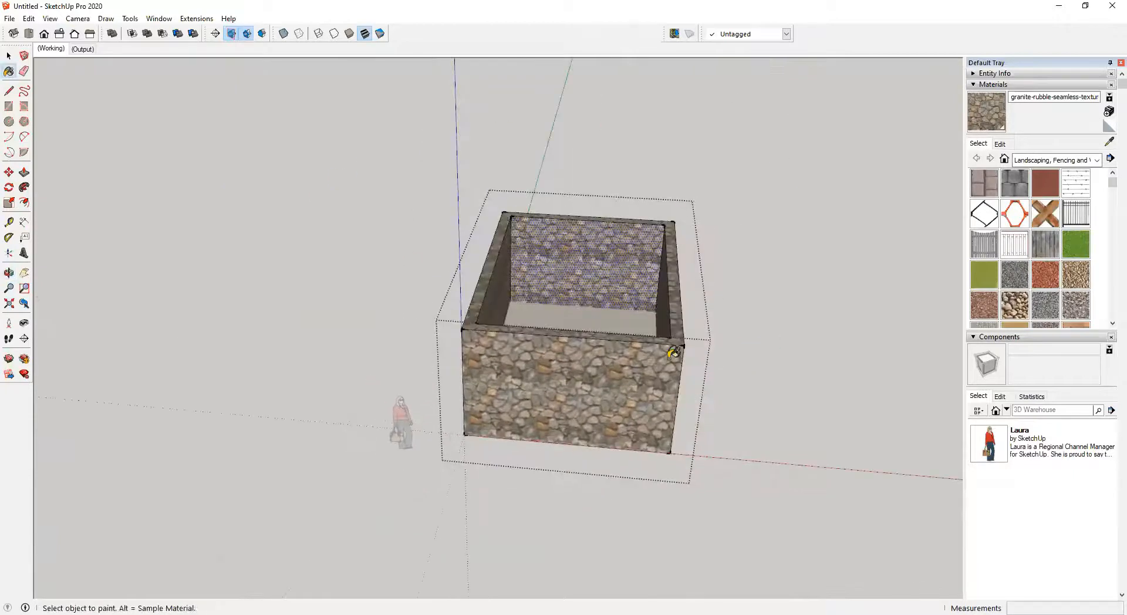
key("ctrl+z")
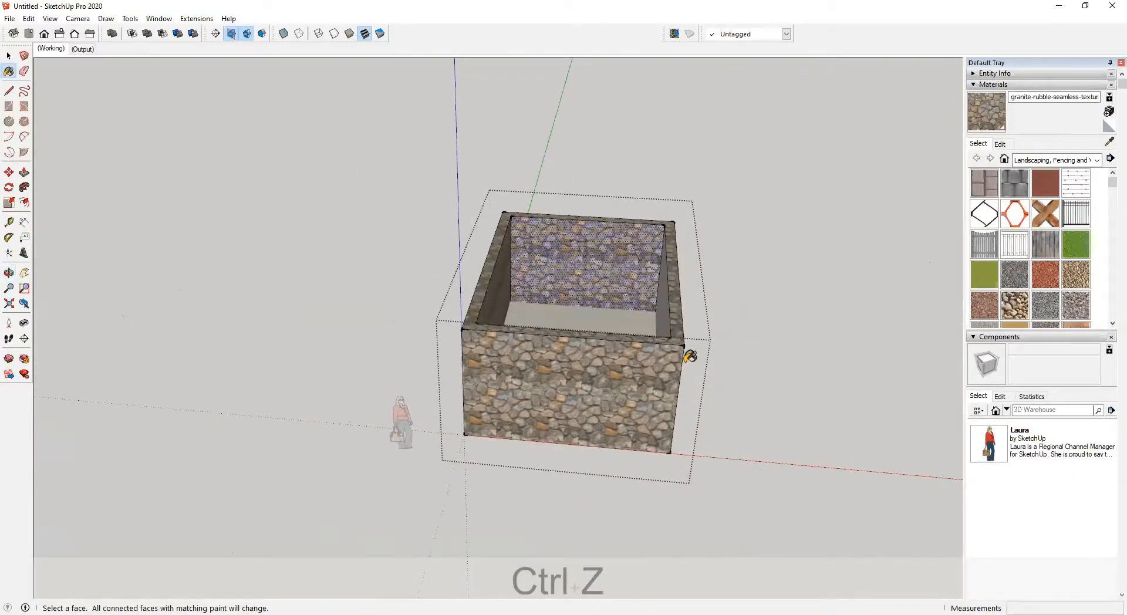
key("ctrl+z")
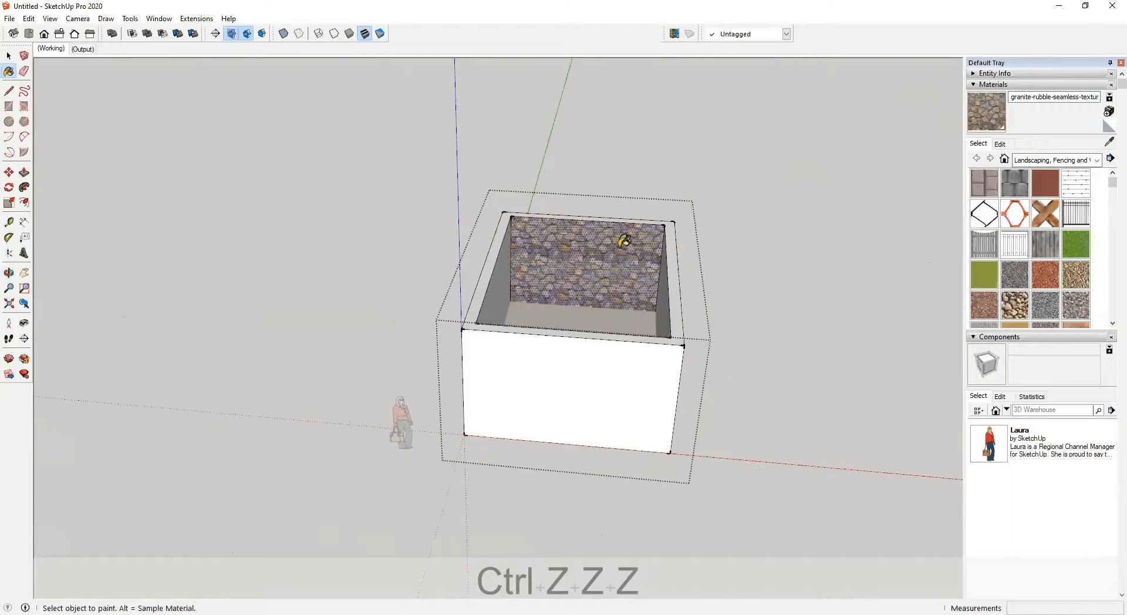
key("space")
left_click(775, 252)
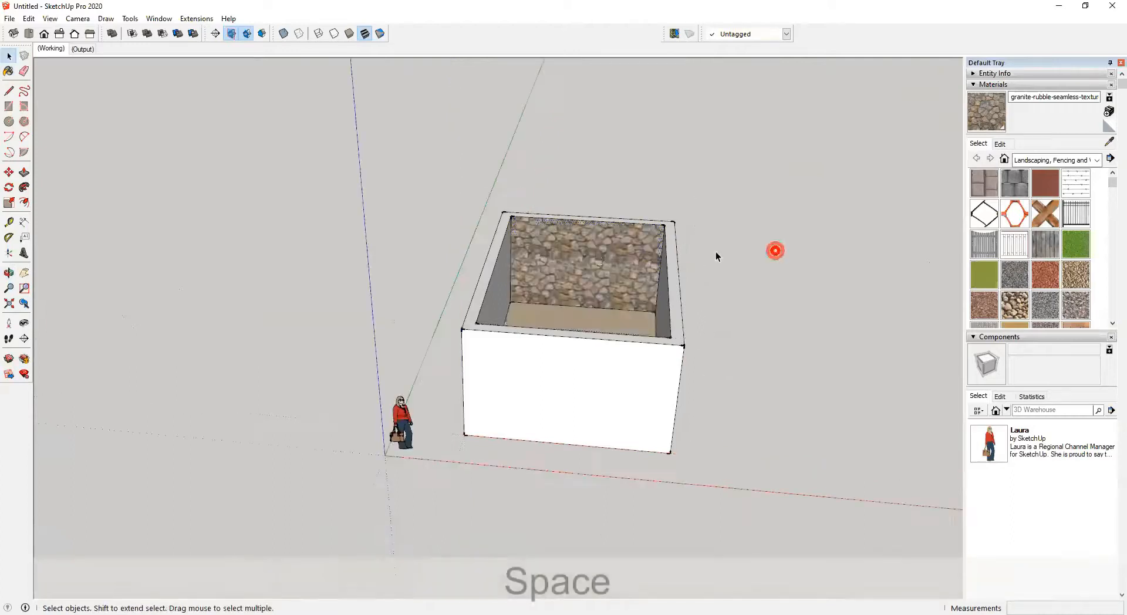
Step: Inside the walls group, repaint the back wall with the Default material sampled from the front wall, and close the group
double_click(597, 247)
key("b")
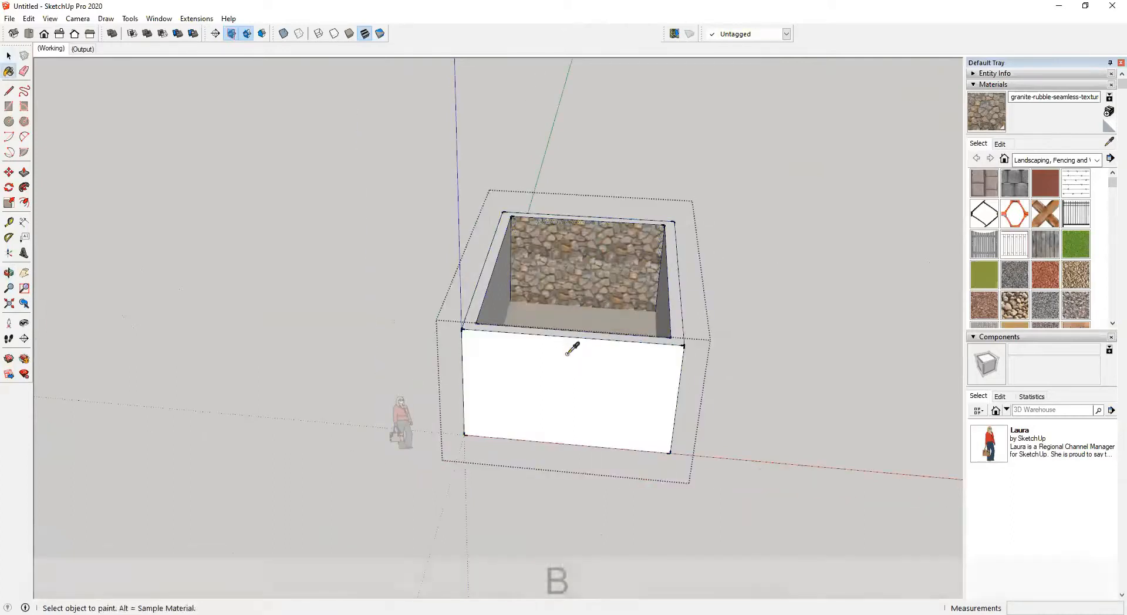
left_click(563, 349, "alt")
left_click(587, 253)
key("space")
left_click(879, 248)
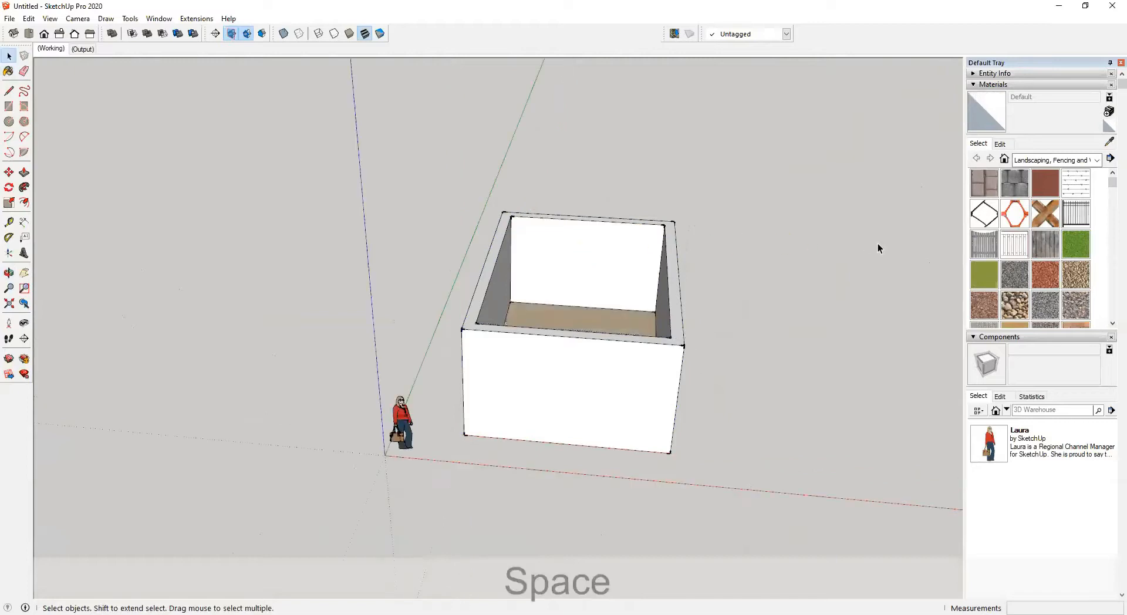
Step: Paint the entire closed walls group with the granite-rubble material from the In Model collection
left_click(1004, 159)
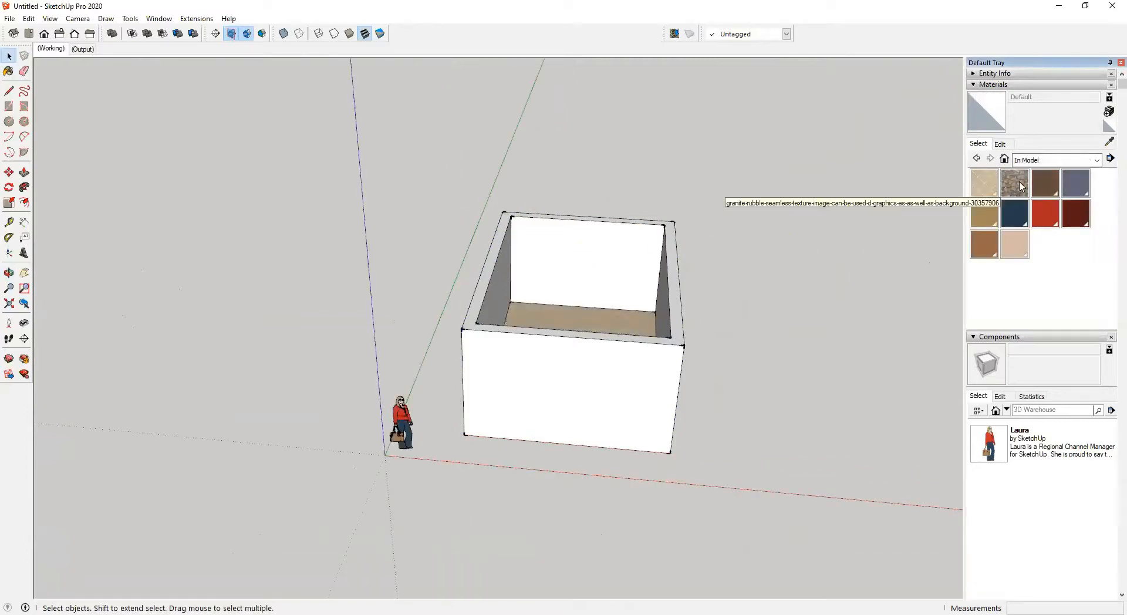
left_click(1016, 183)
left_click(561, 364)
key("space")
Step: Set the granite-rubble material's texture size to 1000 mm by 1000 mm
middle_click_drag(815, 361, 347, 439)
scroll(555, 293, "up", 6)
middle_click_drag(541, 279, 510, 266)
scroll(615, 303, "down", 5)
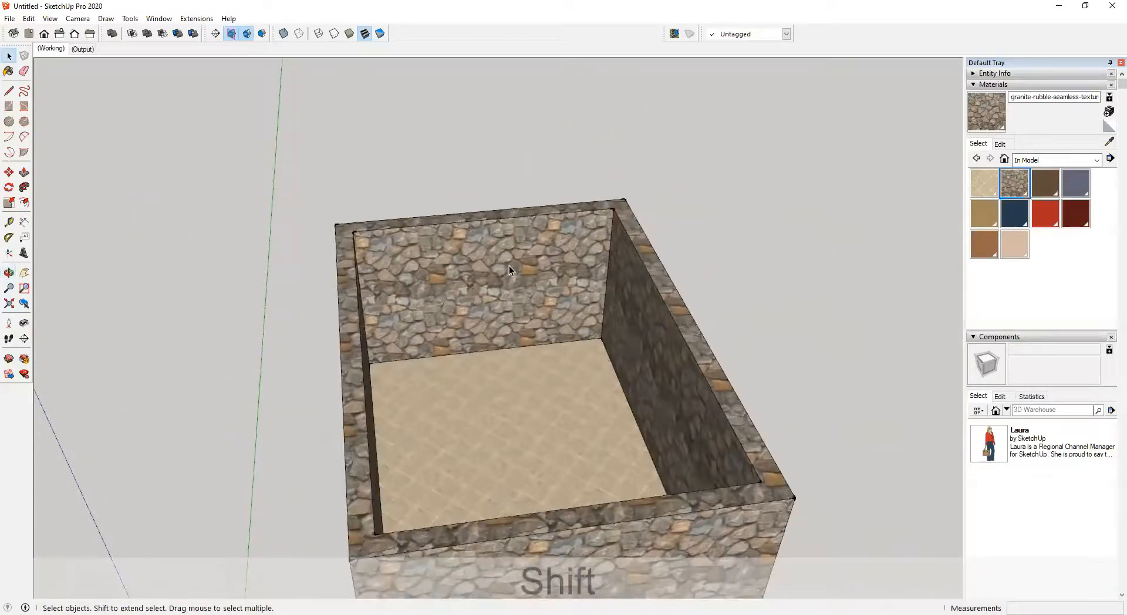
scroll(554, 359, "up", 5)
left_click(1000, 144)
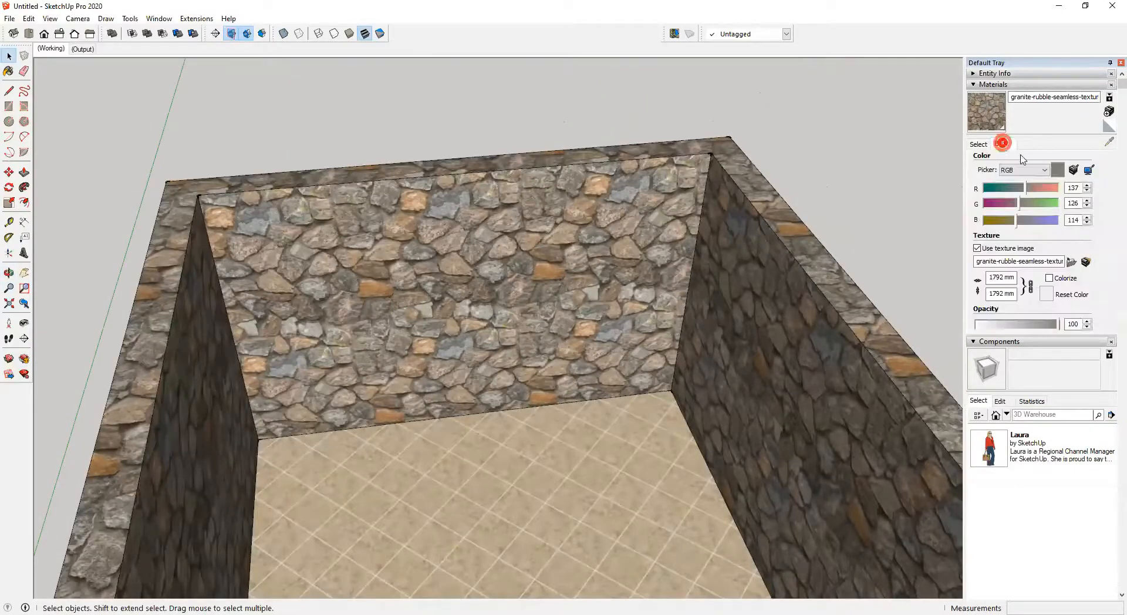
left_click(1005, 278)
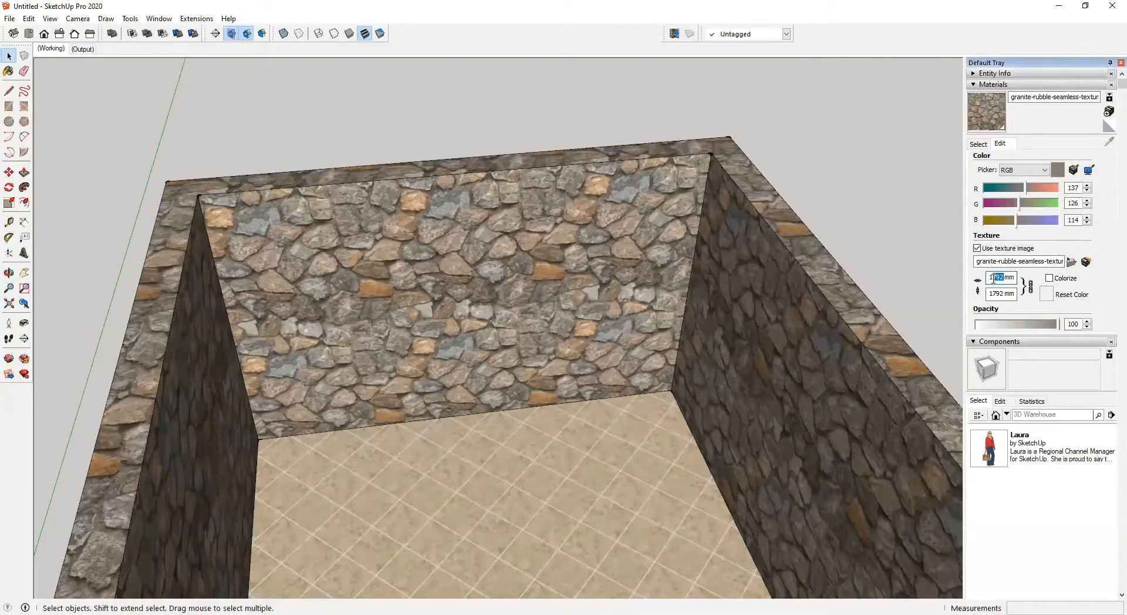
key("BackSpace")
key("BackSpace")
key("BackSpace")
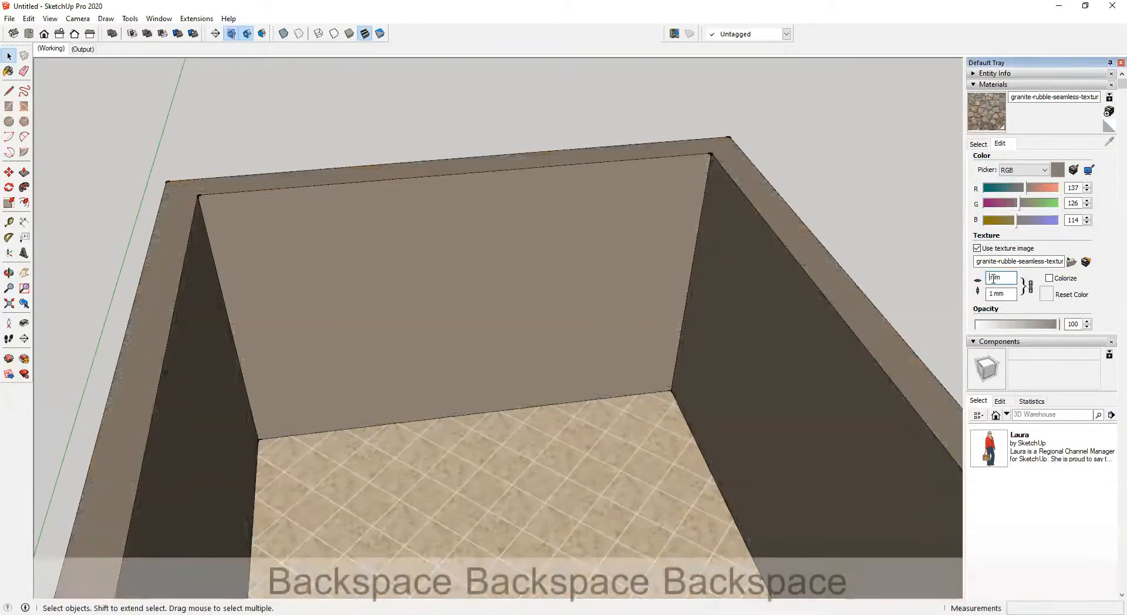
type("1000")
key("Return")
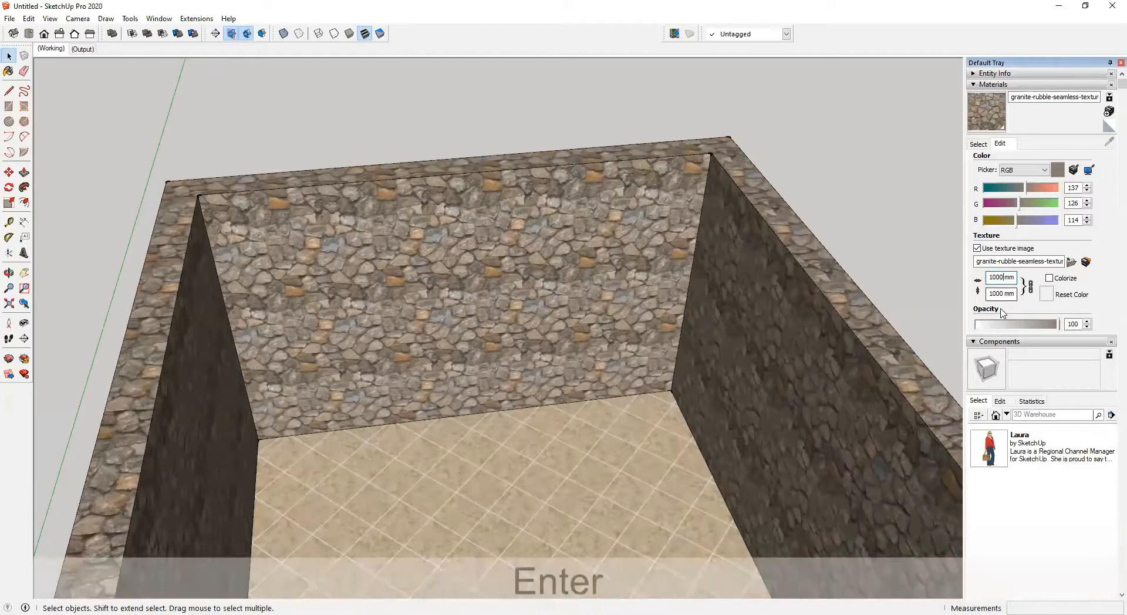
Step: Examine the box's outer wall up close to see how the granite-rubble texture repeats across it
middle_click_drag(873, 209, 840, 259)
mouse_move(748, 249)
middle_mouse_down()
mouse_move(574, 217)
mouse_move(577, 253)
mouse_move(625, 231)
mouse_move(440, 421)
mouse_move(506, 346)
middle_mouse_up()
scroll(576, 254, "down", 3)
scroll(506, 347, "up", 8)
middle_click_drag(468, 382, 526, 373)
scroll(477, 388, "up", 5)
scroll(513, 321, "up", 2)
scroll(503, 290, "down", 5)
middle_click_drag(429, 270, 344, 255, "shift")
middle_click_drag(704, 261, 684, 439)
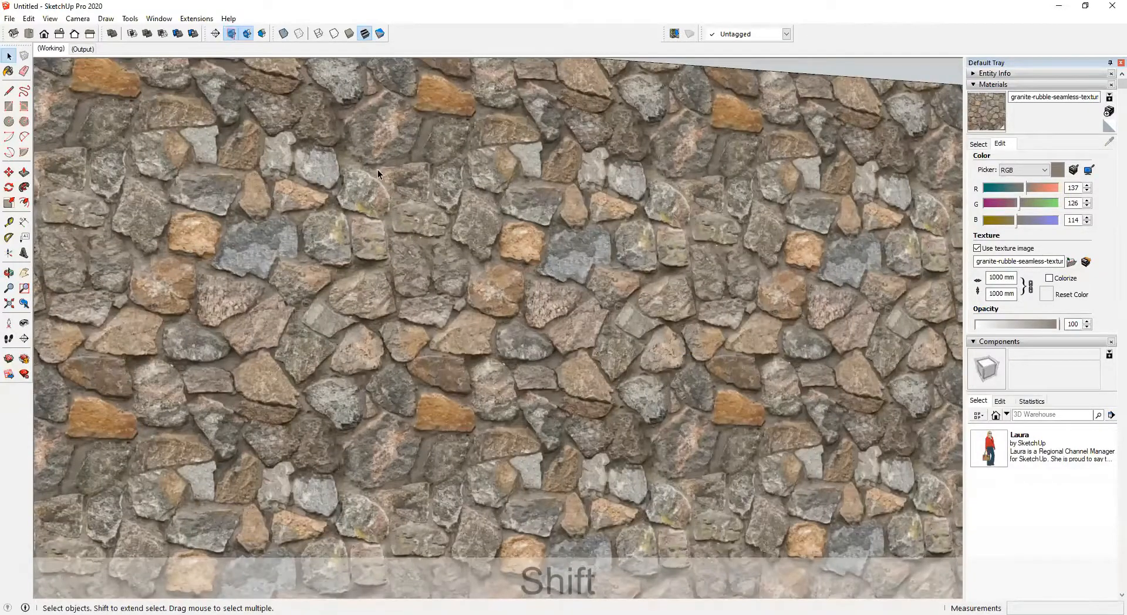
middle_click_drag(546, 390, 391, 326, "shift")
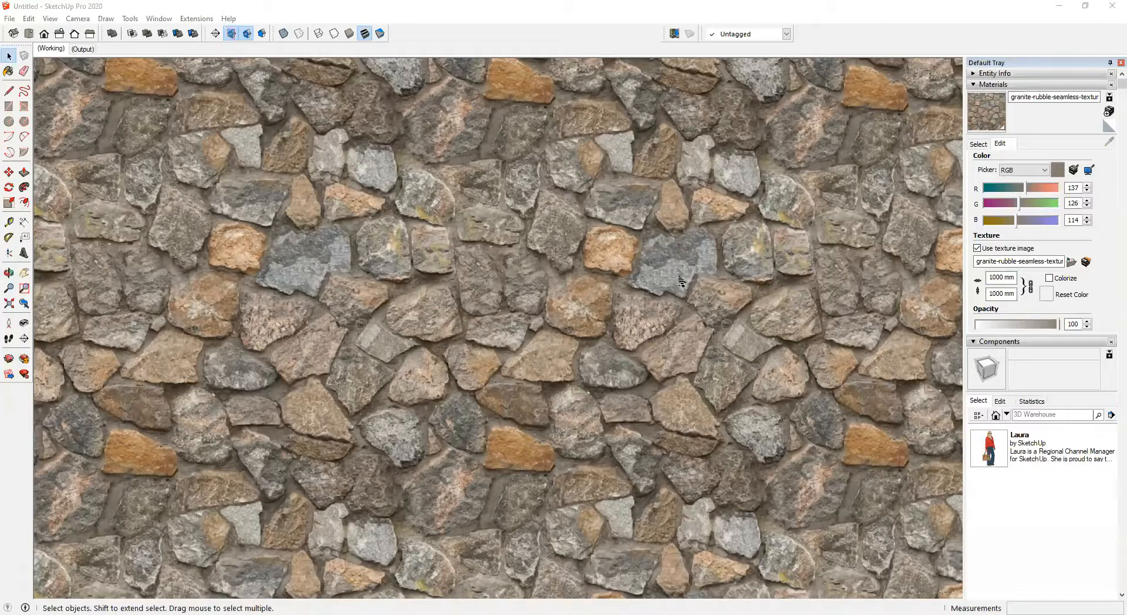
middle_click(644, 318)
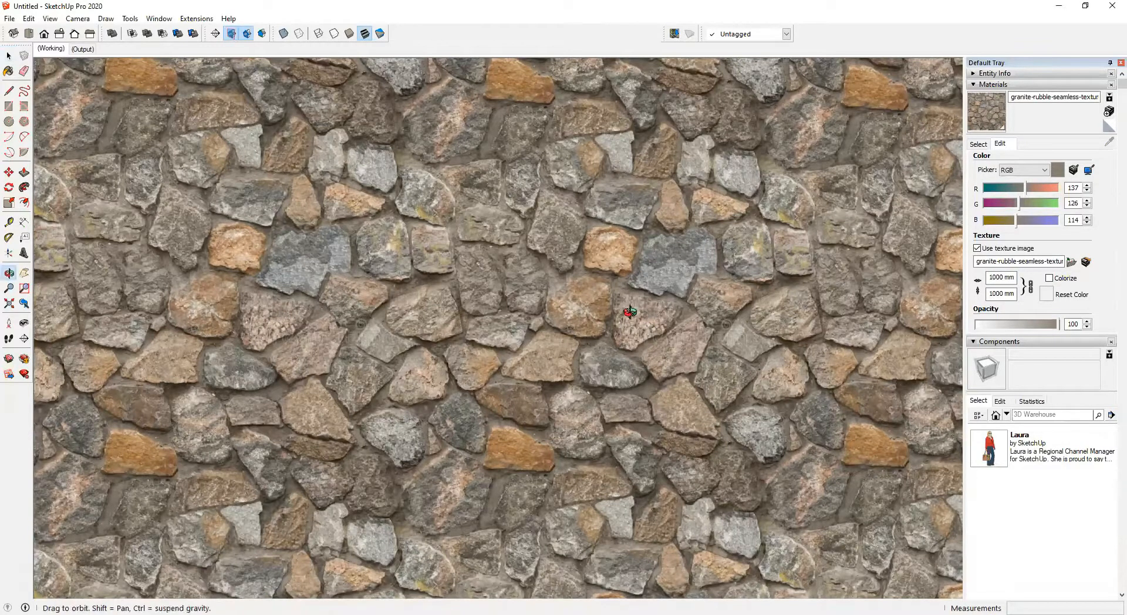
scroll(632, 297, "down", 6)
middle_click_drag(535, 278, 506, 335)
scroll(411, 361, "up", 5)
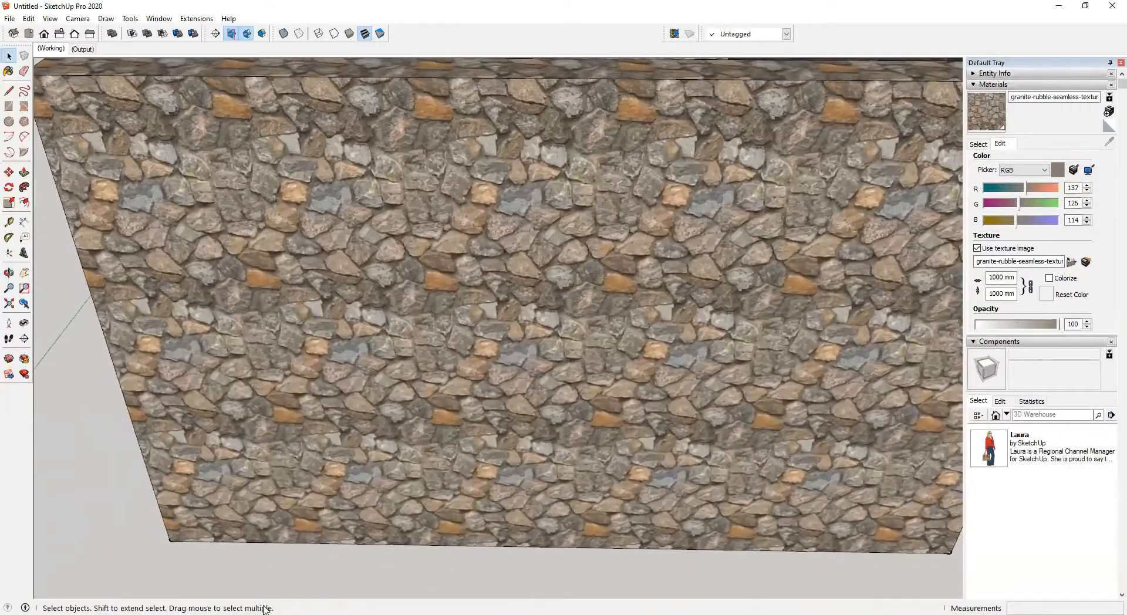
middle_click_drag(347, 505, 391, 405)
Step: Switch to the browser and search Google Images for "rubble masonry texture"
left_click(397, 614)
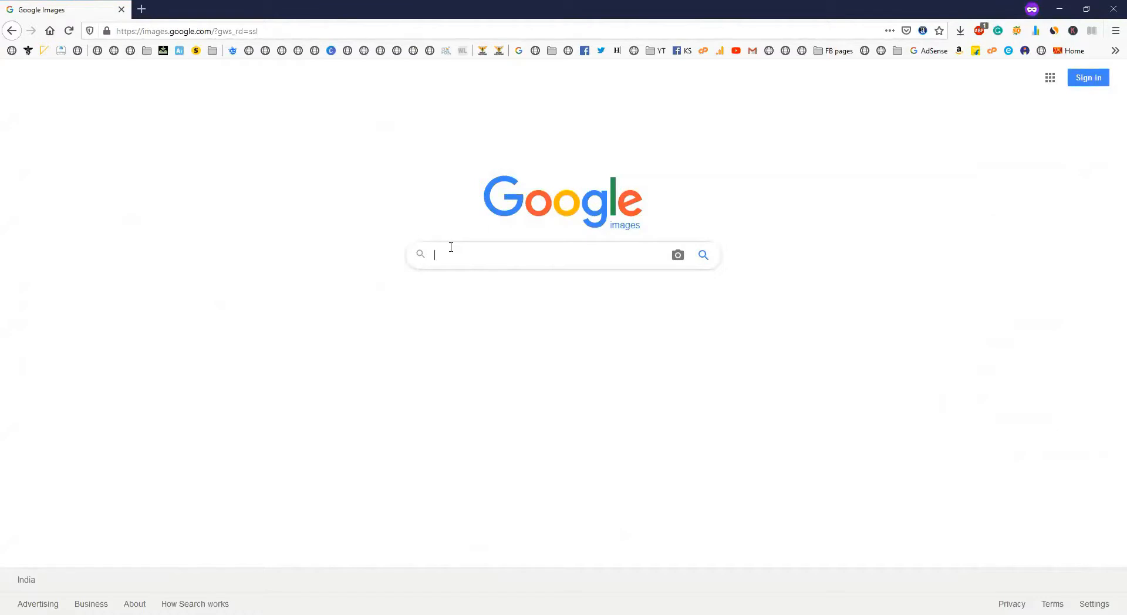
type("rubble maso")
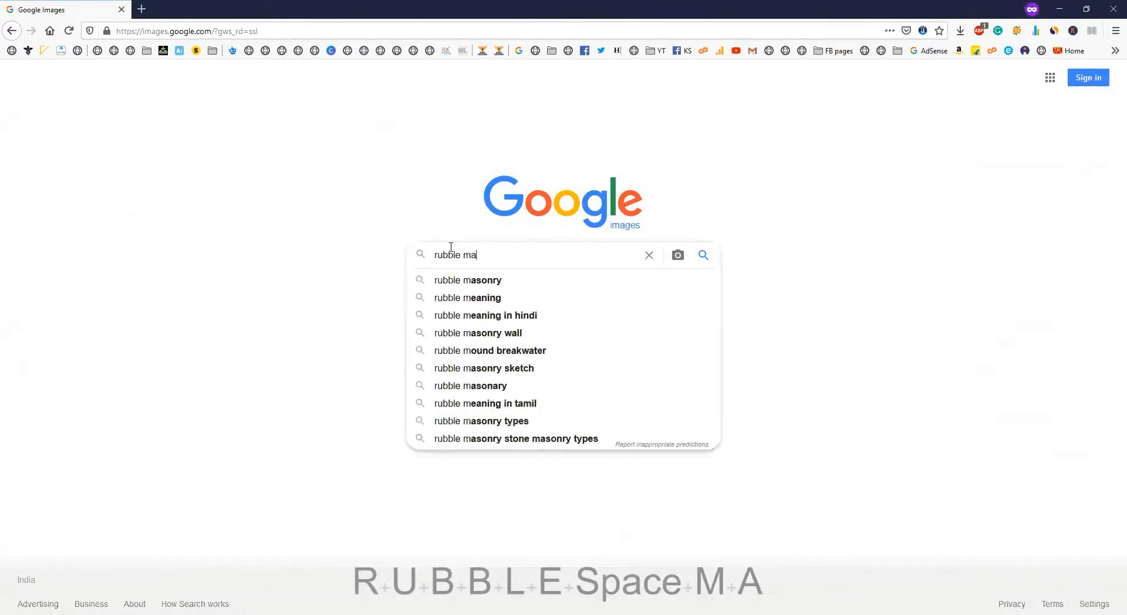
key("Down")
key("Return")
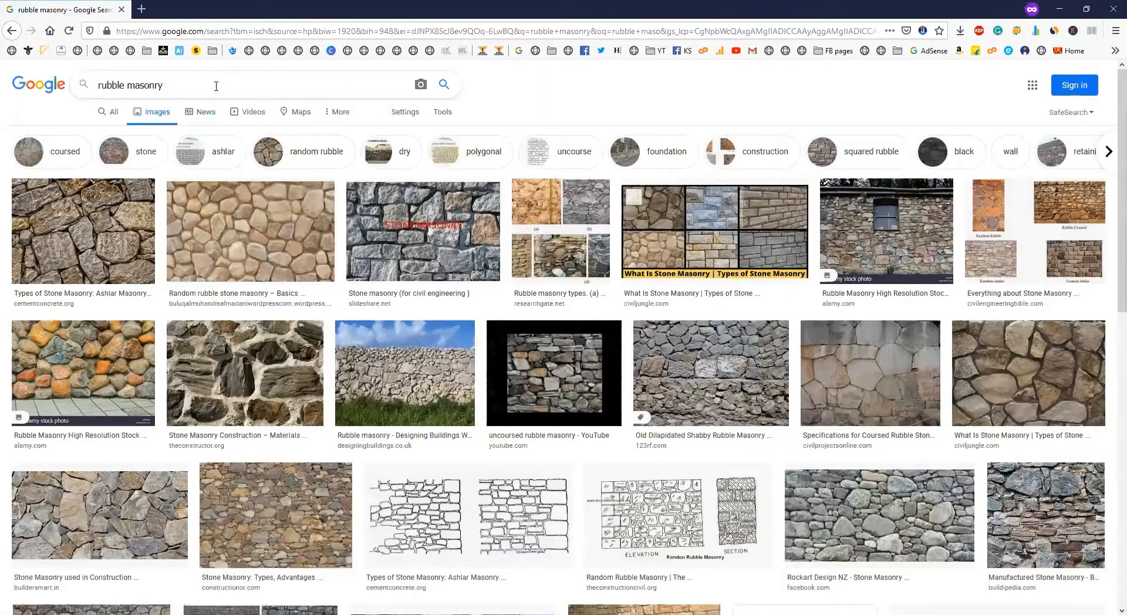
left_click(215, 87)
type("texture")
key("Return")
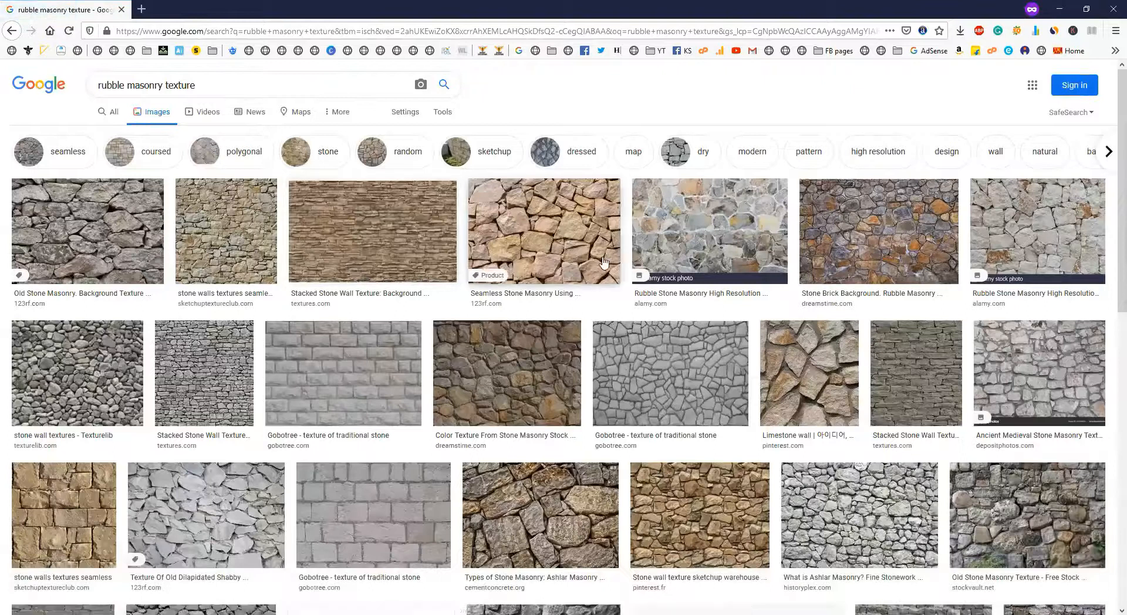
Step: Open the Limestone wall image from the results and save it as a JPEG in the Reference images folder
left_click(819, 358)
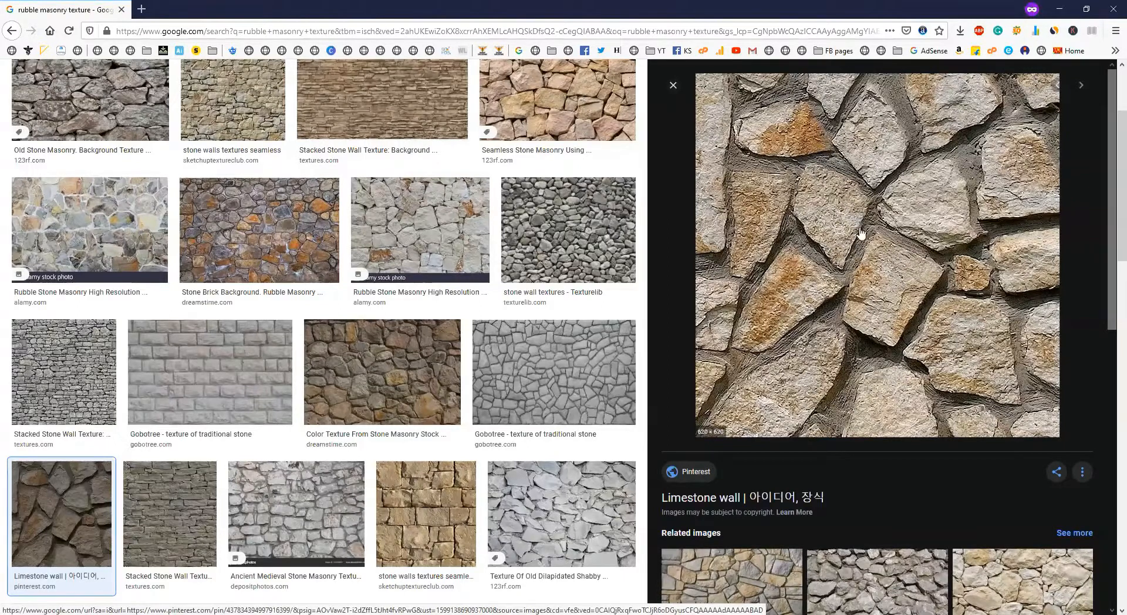
right_click(853, 255)
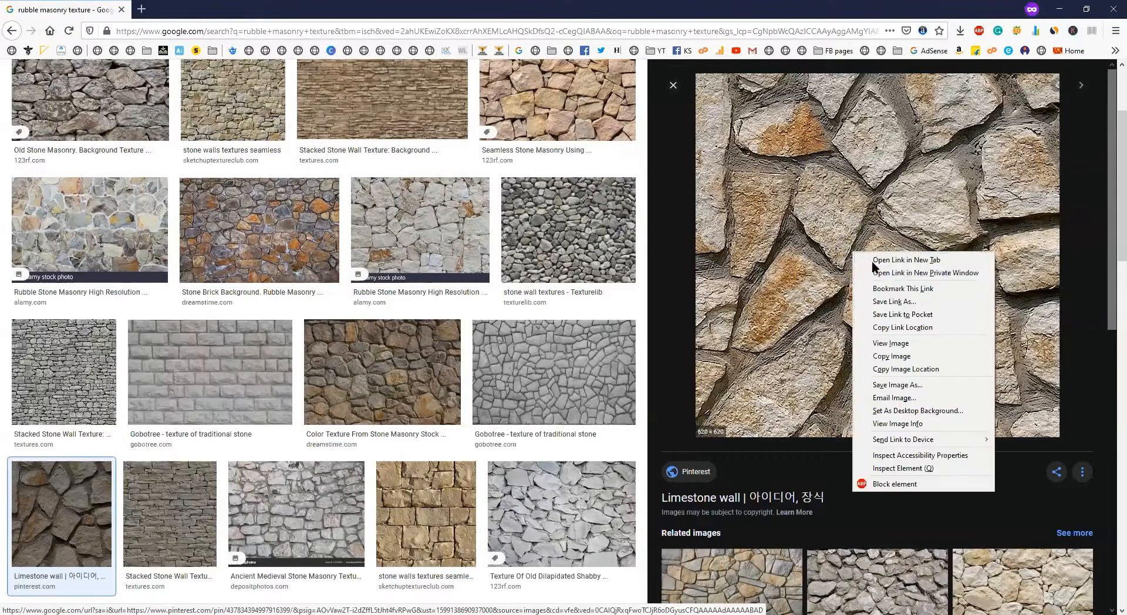
left_click(929, 384)
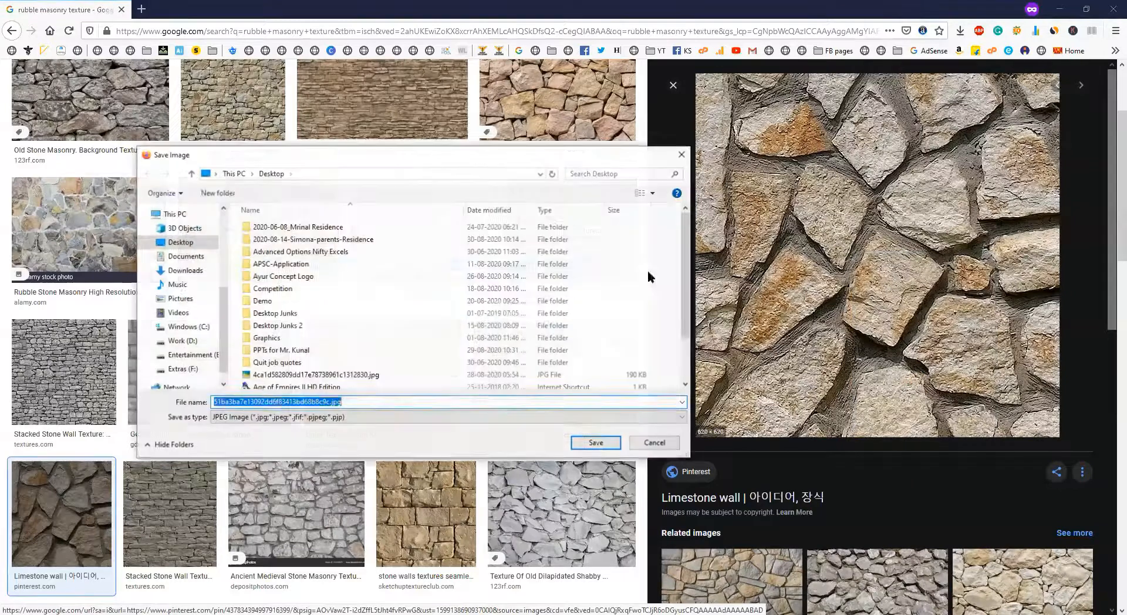
left_click_drag(244, 157, 637, 203)
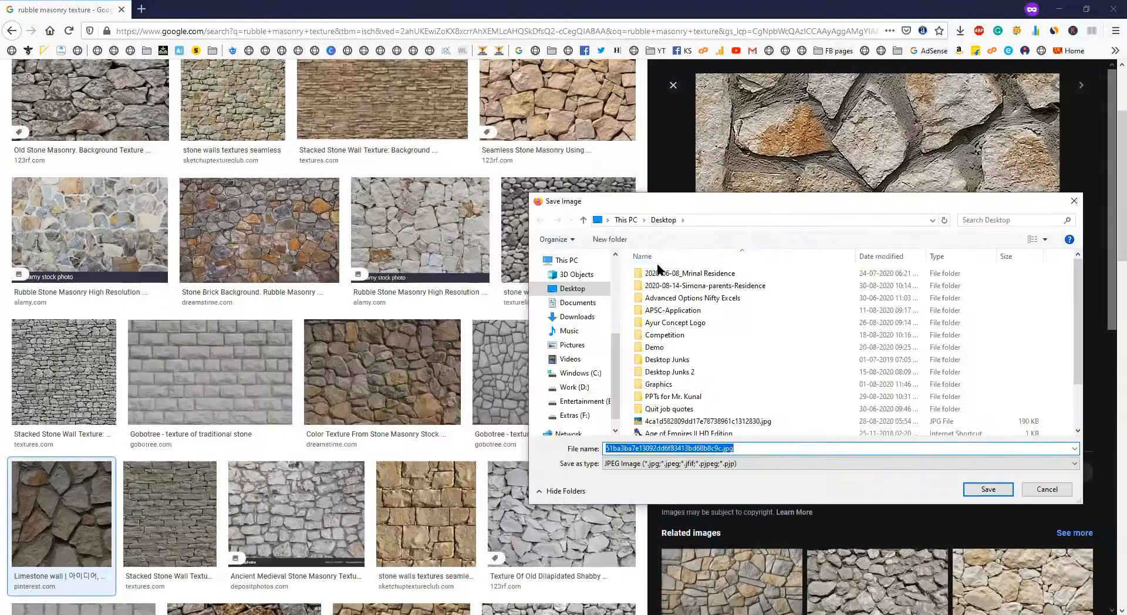
scroll(588, 331, "up", 4)
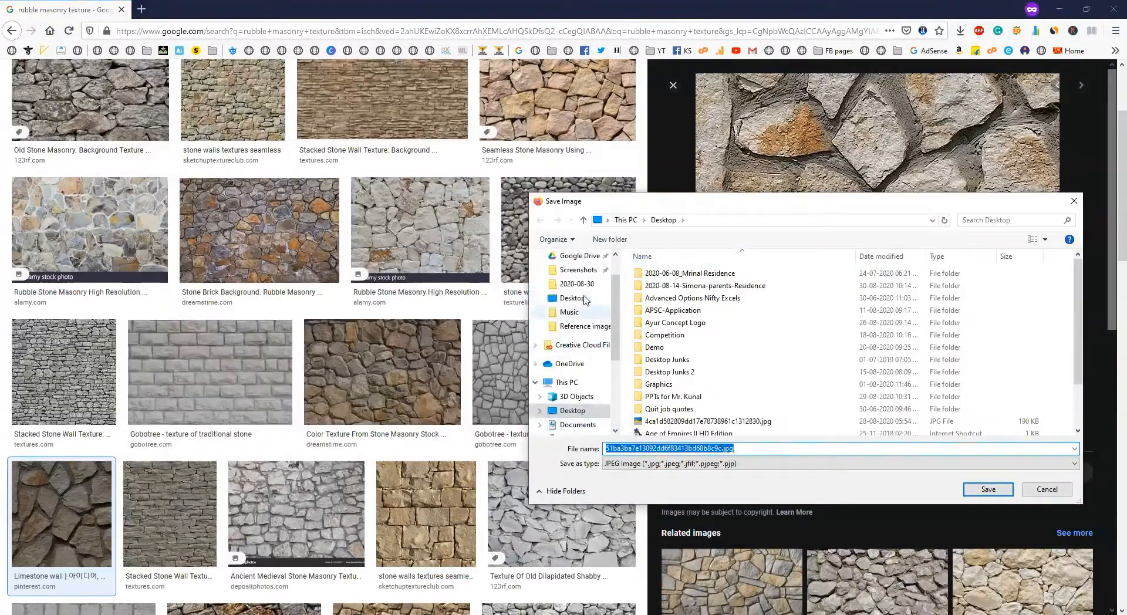
left_click(585, 364)
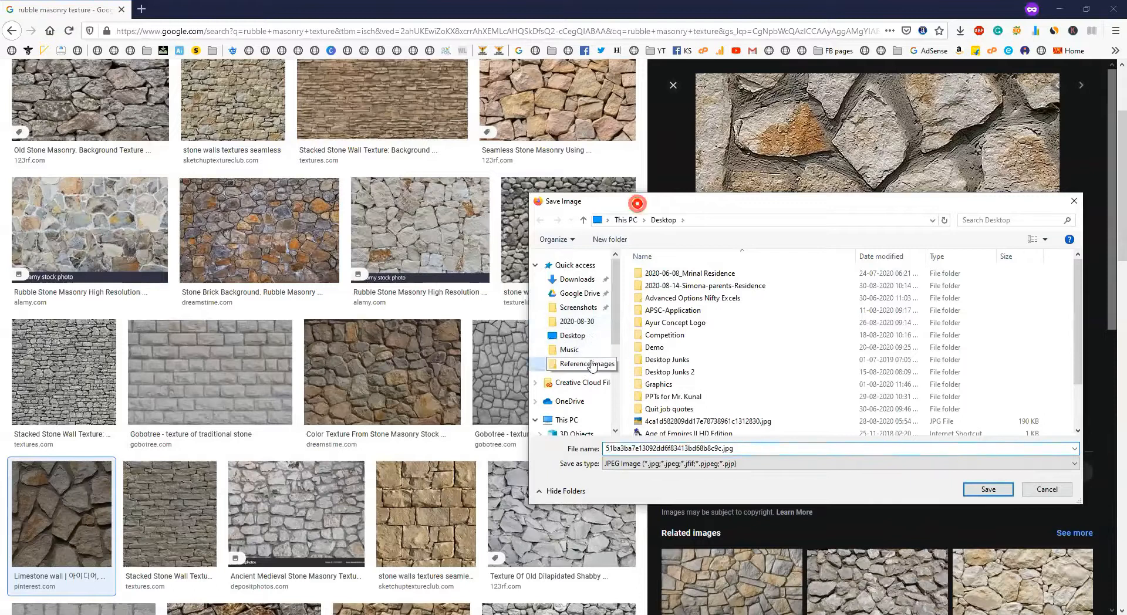
left_click(967, 491)
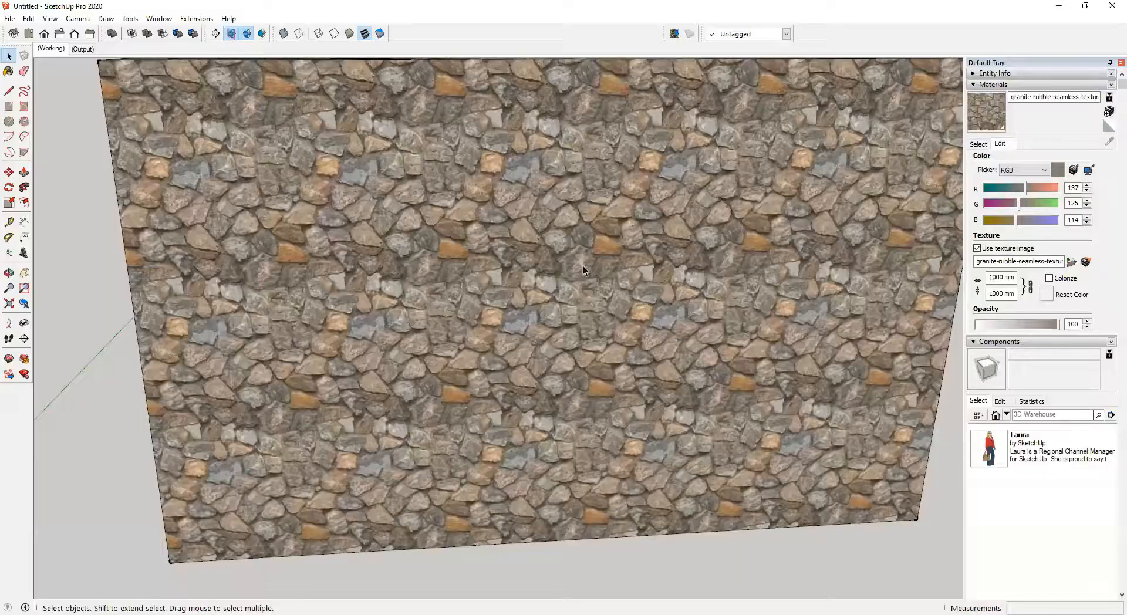
Step: Switch back to SketchUp and draw a rectangle on the ground beside the textured box
scroll(585, 270, "down", 5)
scroll(617, 290, "down", 3)
mouse_move(616, 289)
middle_mouse_down()
mouse_move(564, 428)
mouse_move(478, 500)
mouse_move(491, 456)
middle_mouse_up()
key("r")
left_click(450, 404)
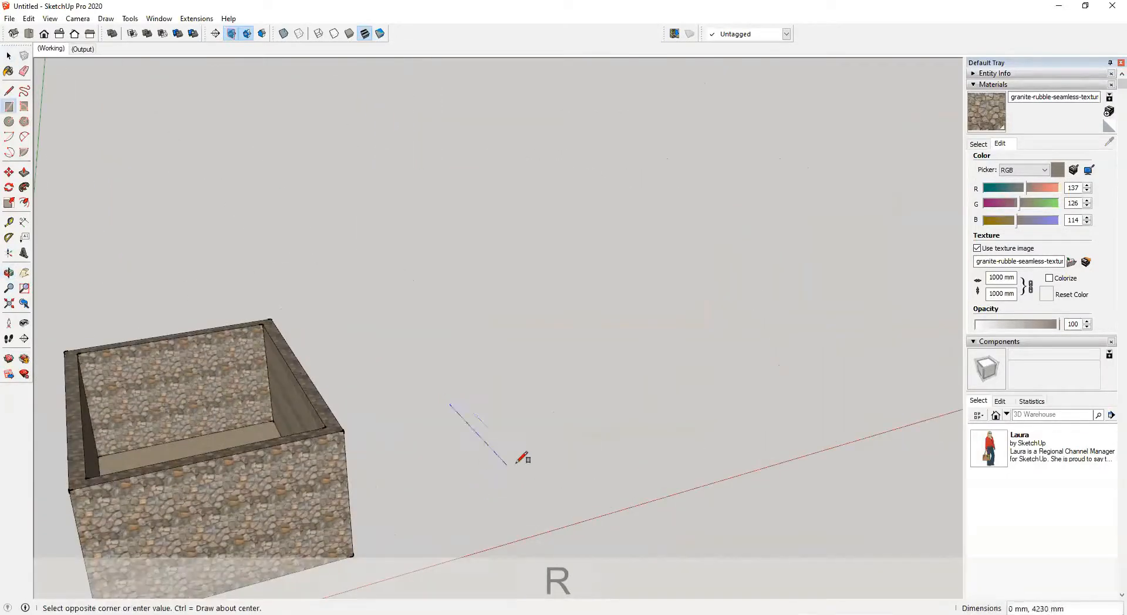
left_click(574, 441)
Step: Extrude the rectangle upward into a low block with Push/Pull and make the whole block a group
key("p")
left_click(528, 433)
left_click(517, 407)
key("space")
triple_click(519, 407)
key("ctrl+g")
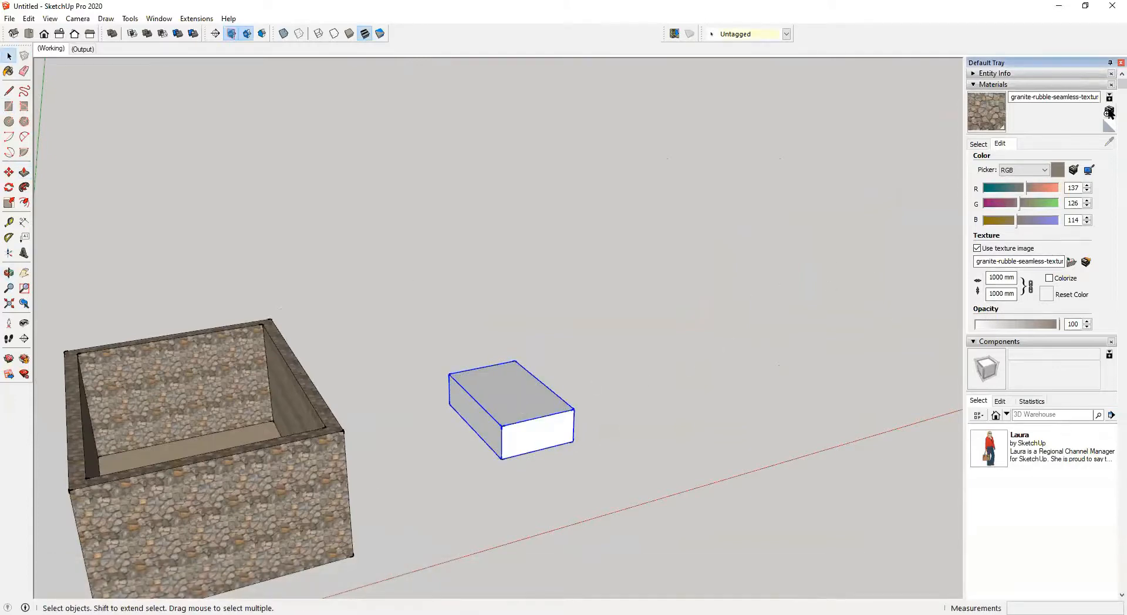
Step: Create a new material named Material, using the saved limestone wall image from the Reference images folder as its texture
left_click(1109, 111)
left_click(814, 397)
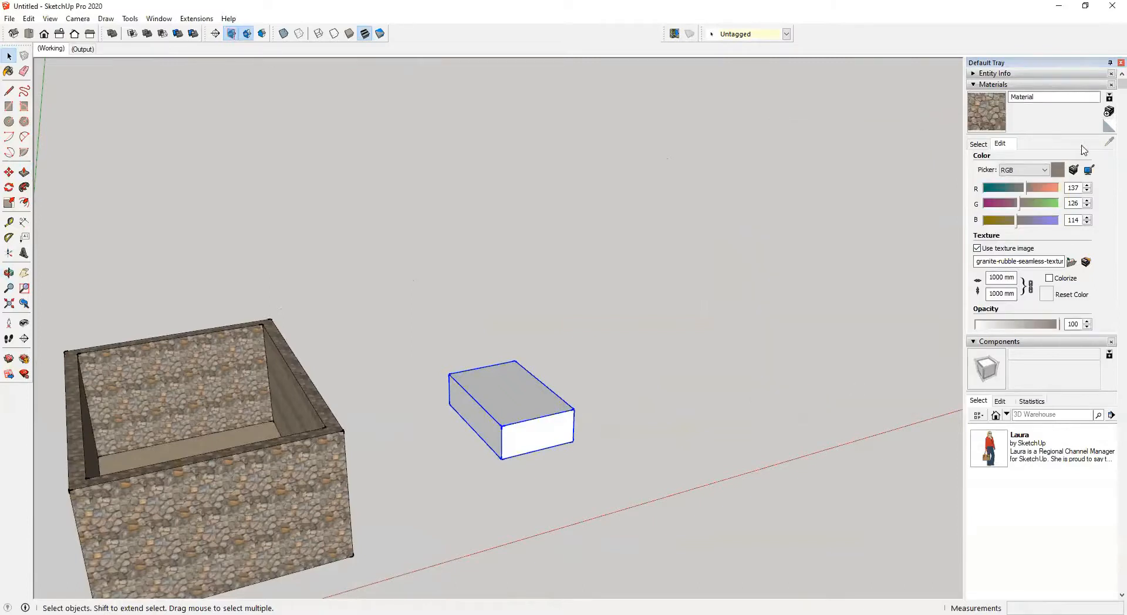
left_click(1071, 262)
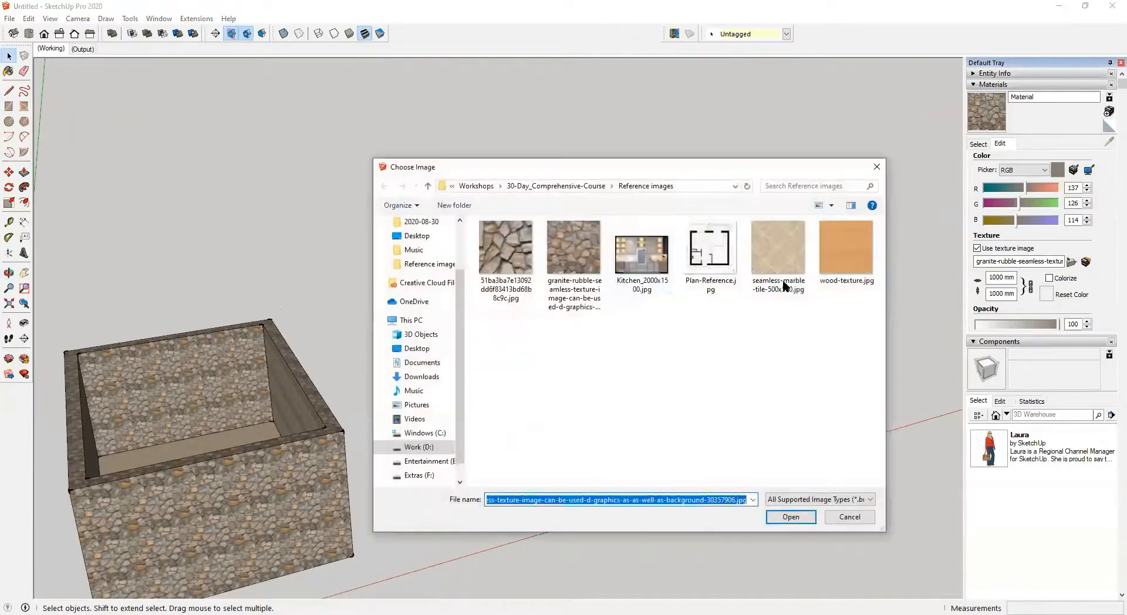
left_click_drag(659, 178, 780, 163)
left_click(626, 240)
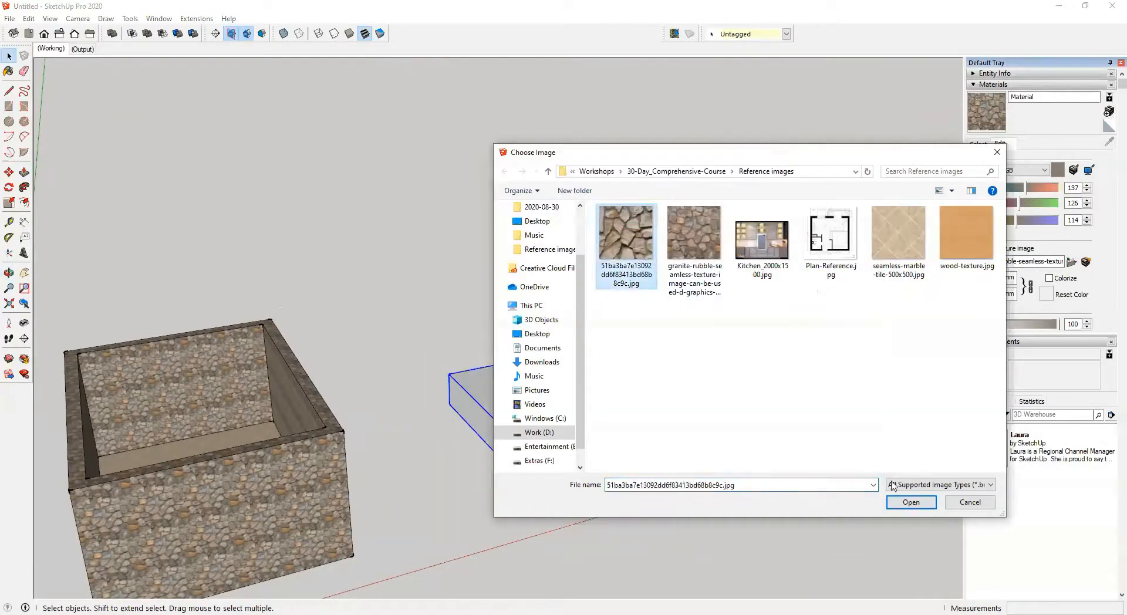
left_click(910, 503)
Step: Paint the grouped block with the new limestone material
key("b")
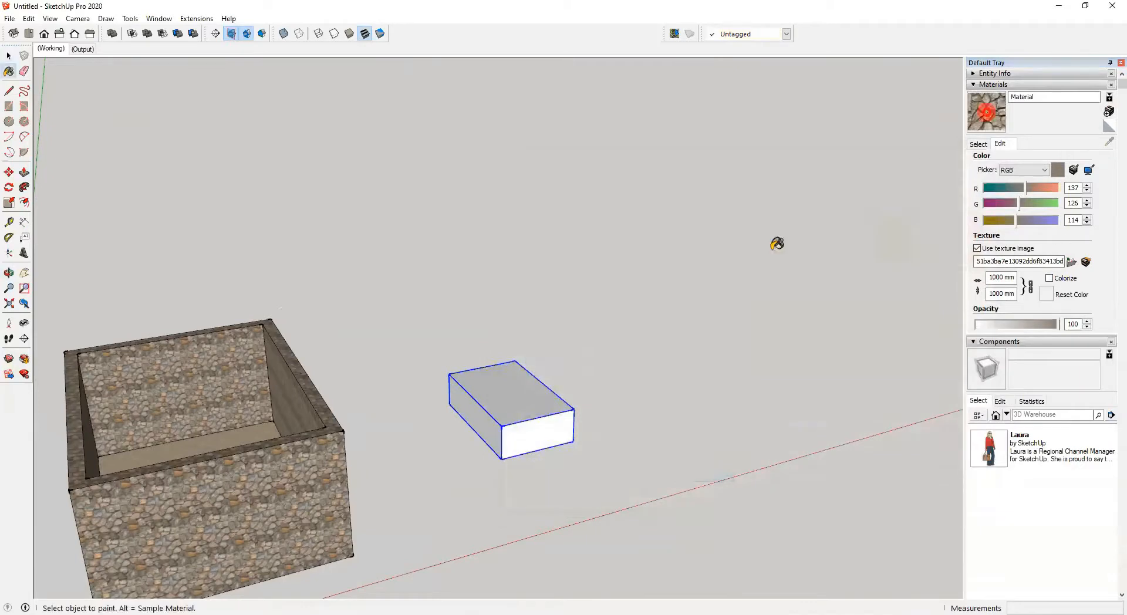
left_click(520, 394)
scroll(563, 447, "up", 10)
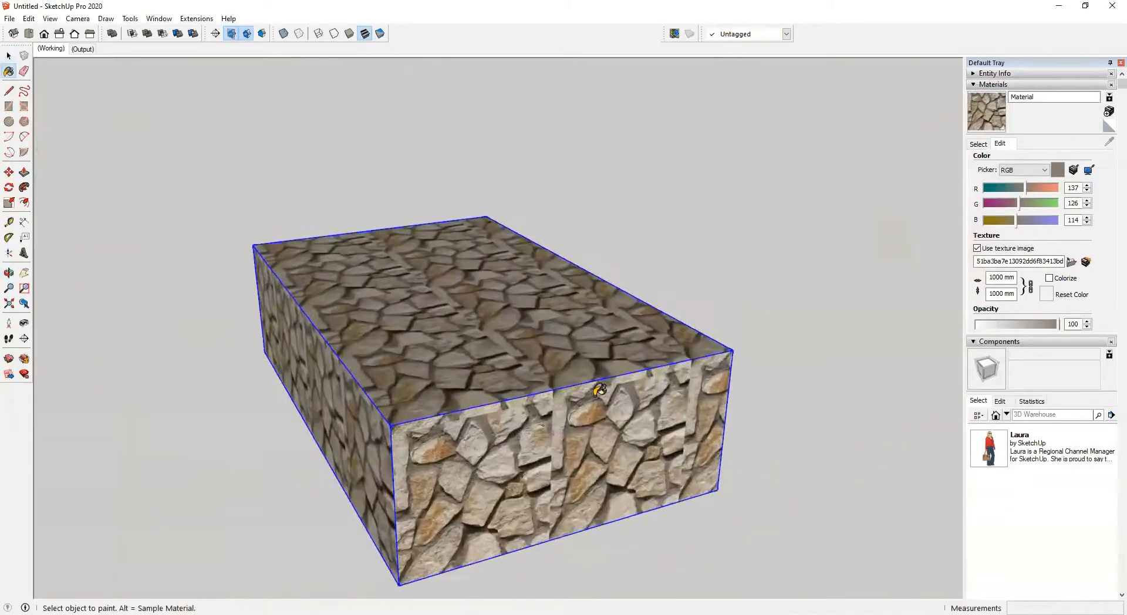
Step: Inside the block's group, extend the block lengthwise with Push/Pull, and close the group
middle_click_drag(571, 567, 500, 578)
mouse_move(500, 578)
middle_mouse_down("shift")
mouse_move(553, 448)
mouse_move(628, 359)
mouse_move(511, 344)
mouse_move(604, 401)
middle_mouse_up("shift")
scroll(614, 368, "down", 5)
key("space")
left_click(627, 358)
key("p")
middle_click_drag(725, 449, 632, 420)
left_click_drag(631, 419, 815, 469)
key("space")
left_click(750, 222)
scroll(646, 477, "up", 3)
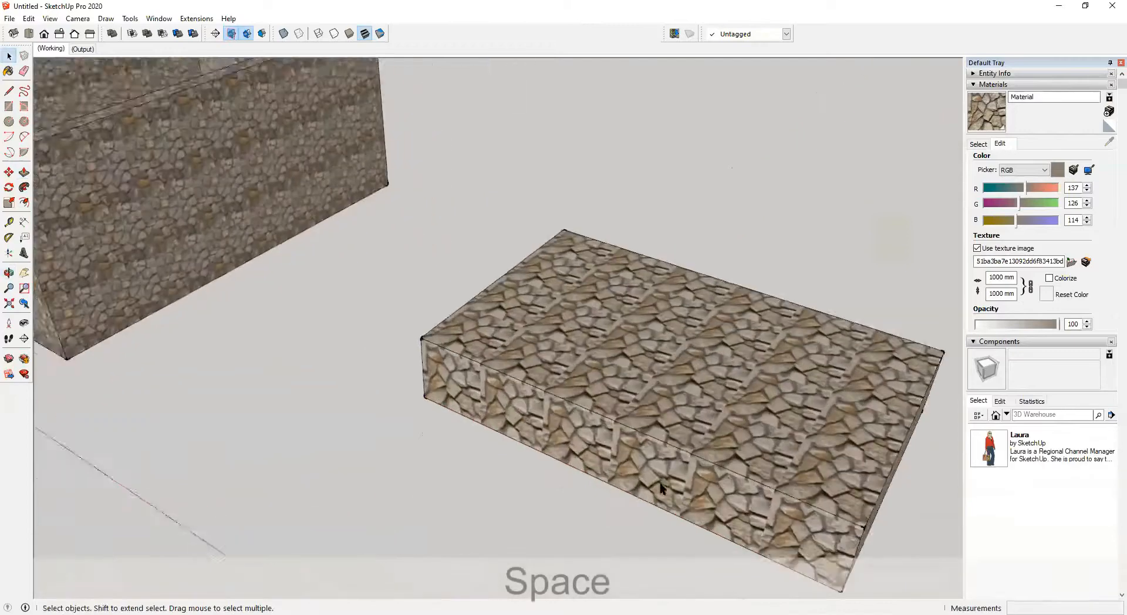
Step: Examine the limestone texture on the block's side and upper faces for visible seams between the repeated tiles
middle_click_drag(652, 479, 720, 411)
scroll(649, 355, "up", 4)
scroll(648, 355, "up", 6)
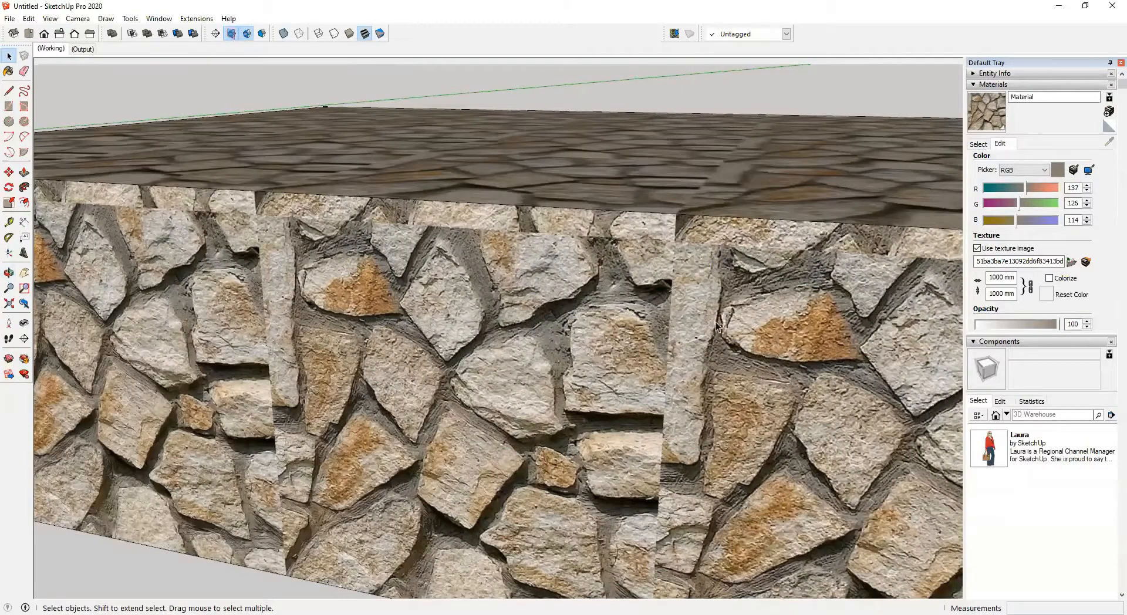
scroll(652, 344, "down", 3)
middle_click_drag(646, 344, 503, 472)
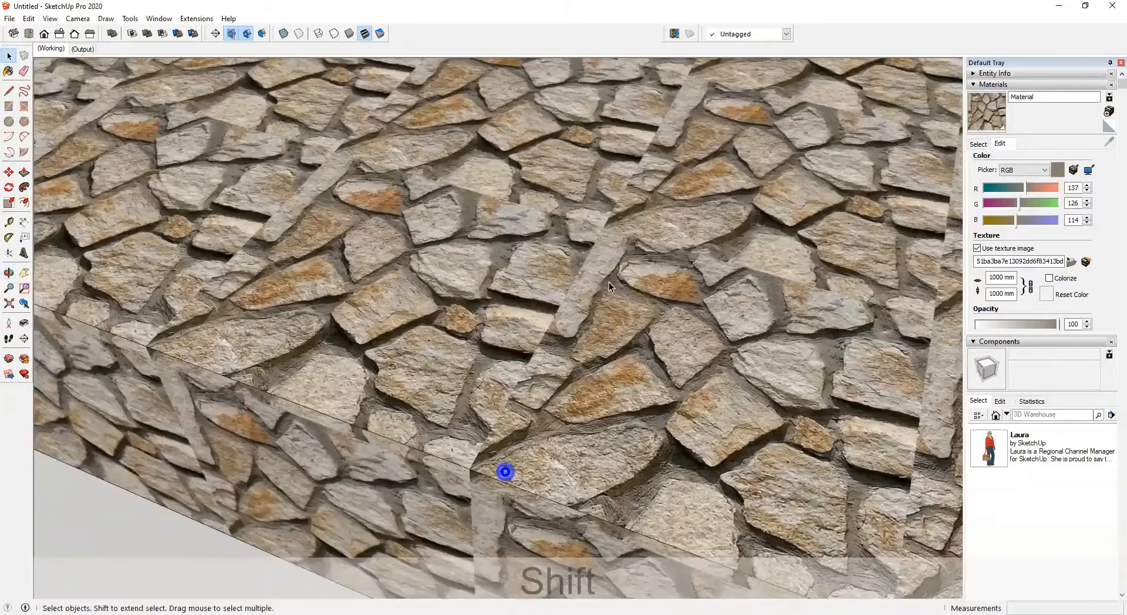
middle_click_drag(522, 255, 722, 443)
scroll(520, 277, "up", 3)
scroll(518, 377, "down", 3)
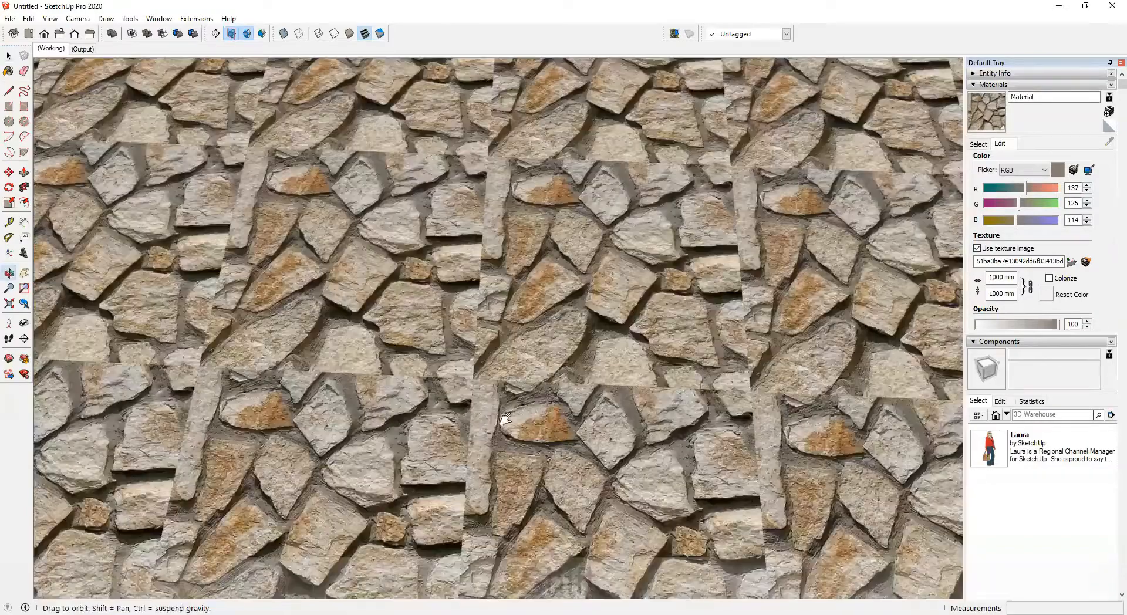
mouse_move(506, 419)
middle_mouse_down("shift")
mouse_move(543, 409)
mouse_move(772, 500)
middle_mouse_up("shift")
scroll(547, 408, "up", 3)
scroll(562, 439, "down", 3)
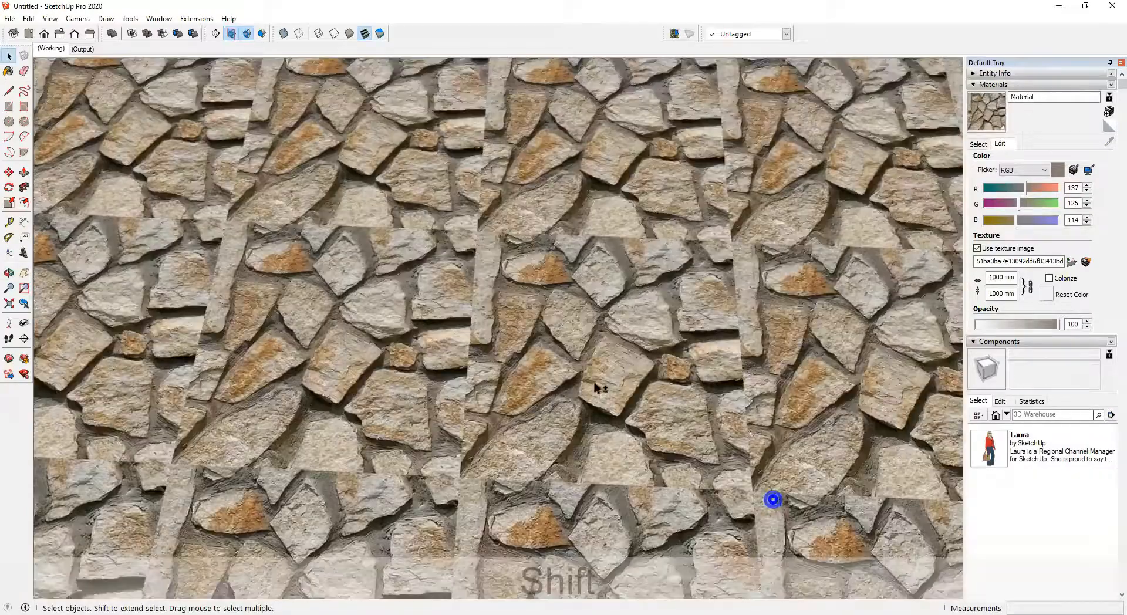
middle_click_drag(594, 384, 757, 430, "shift")
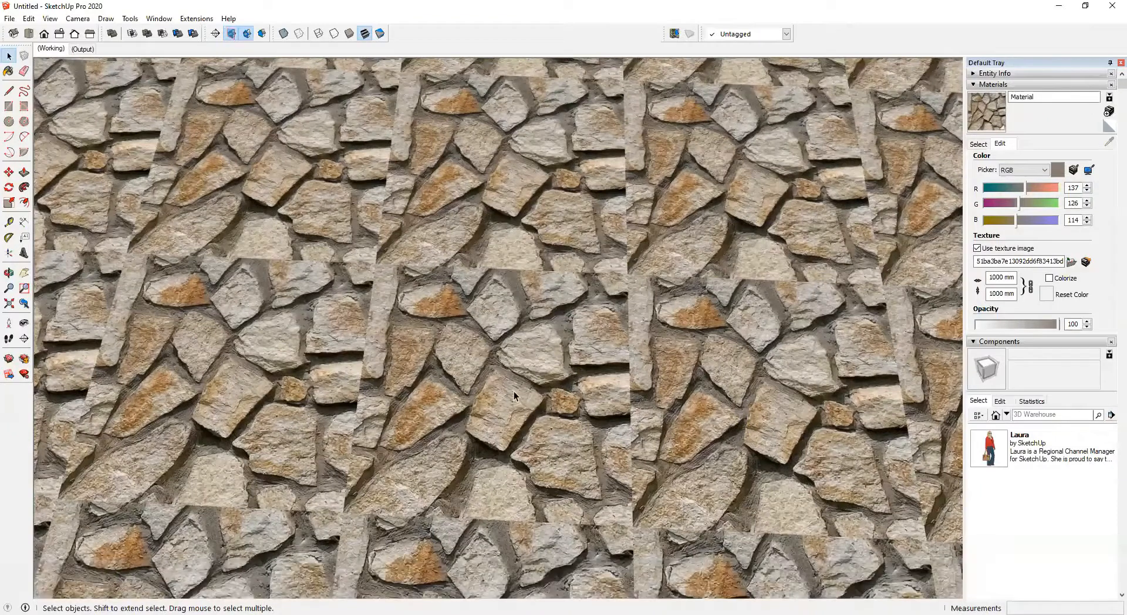
scroll(503, 394, "down", 6)
scroll(436, 448, "up", 5, "shift")
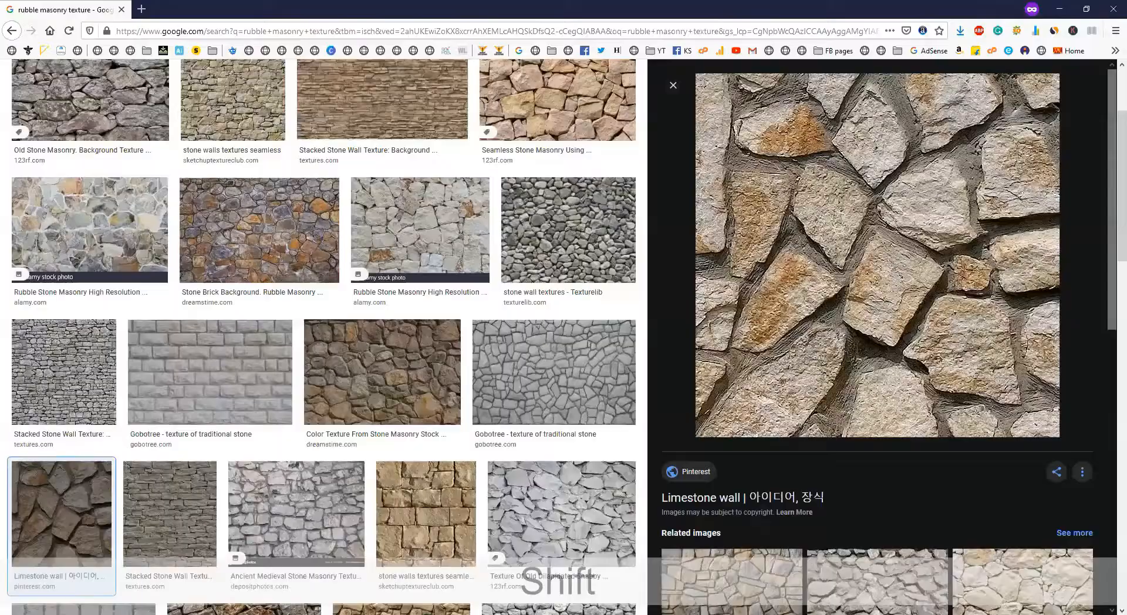
Step: Switch to the browser and search Google Images for rubble masonry texture seamless
scroll(473, 306, "up", 3)
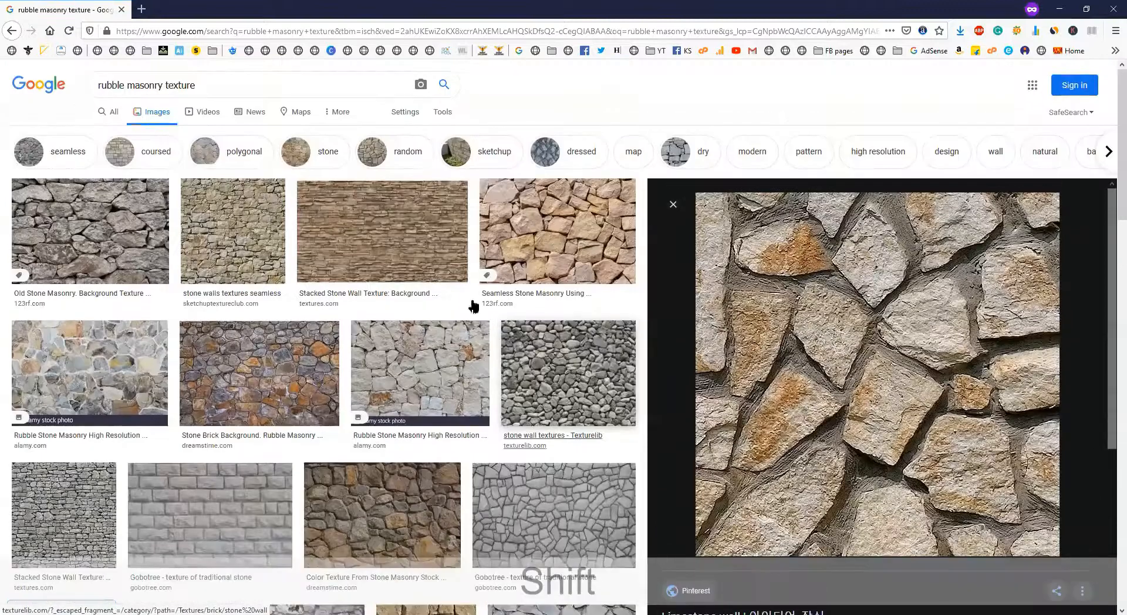
left_click(217, 88)
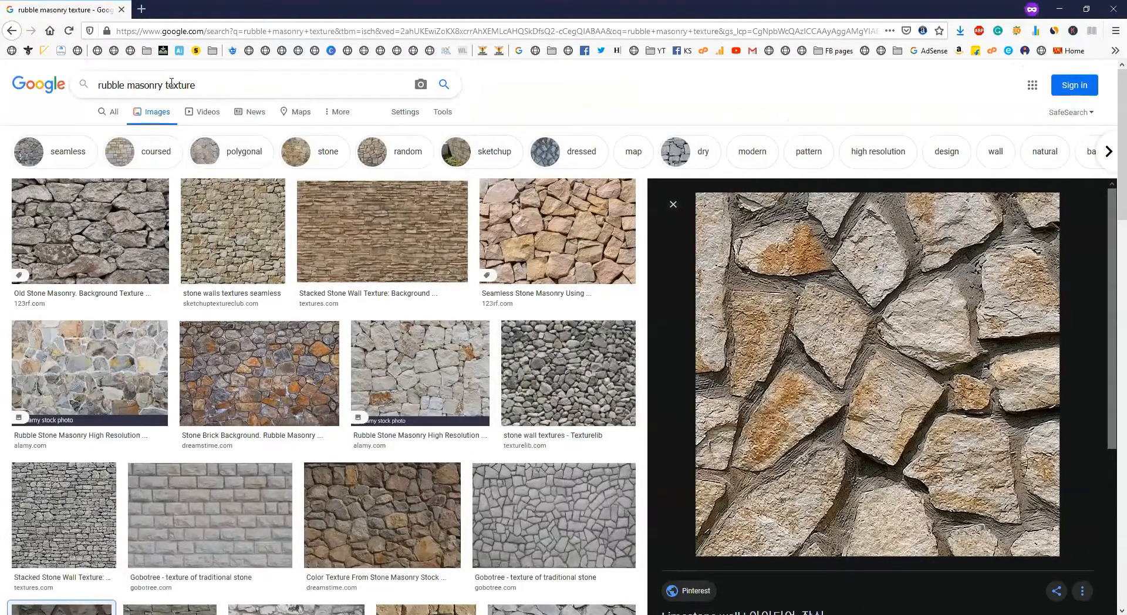
type("sea")
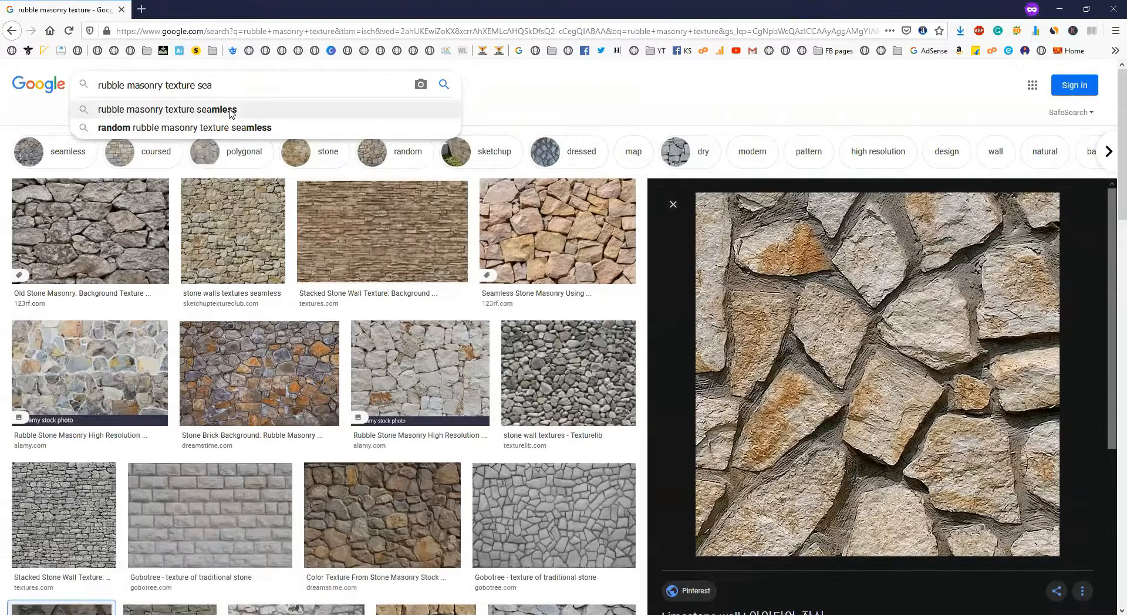
left_click(217, 111)
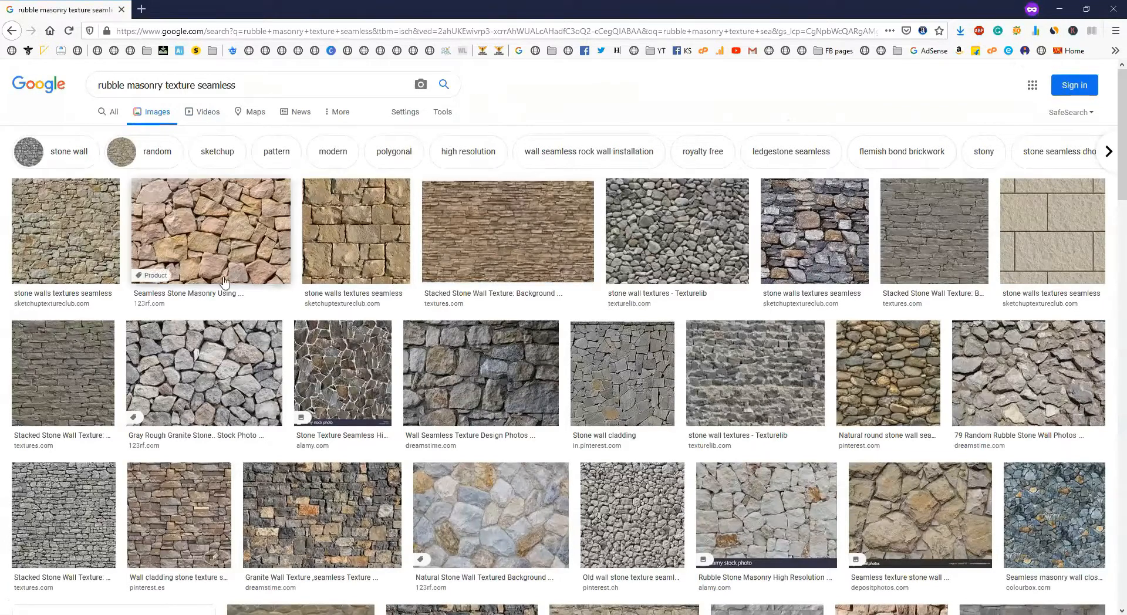
Step: Preview the red and gray stone masonry, modern stone masonry, stone wall cladding and Echo Ridge images as seamless texture candidates
left_click(228, 243)
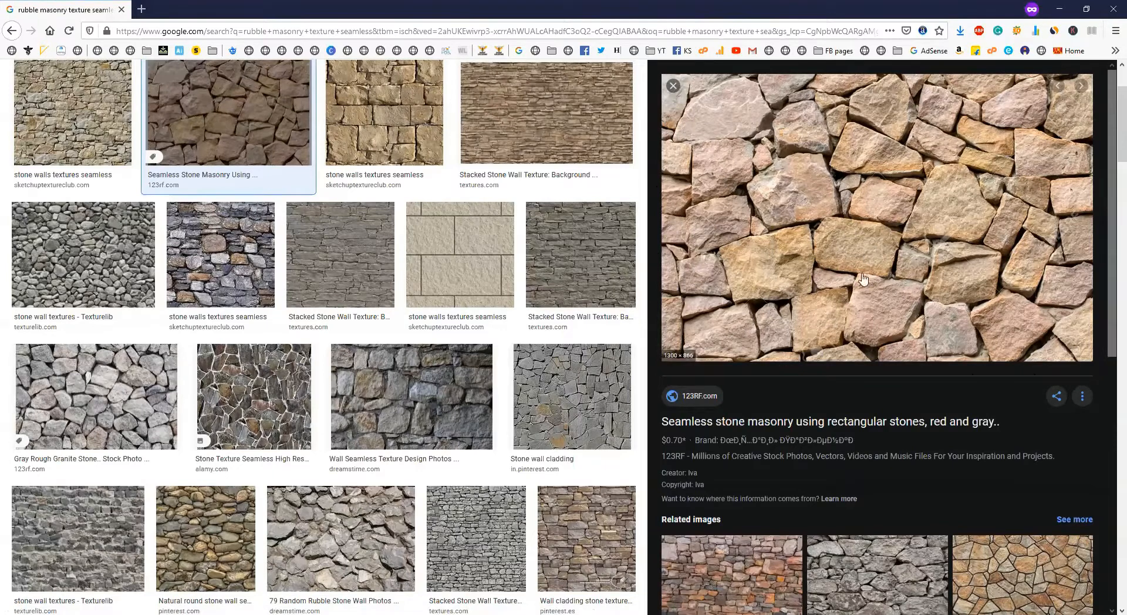
scroll(887, 288, "down", 3)
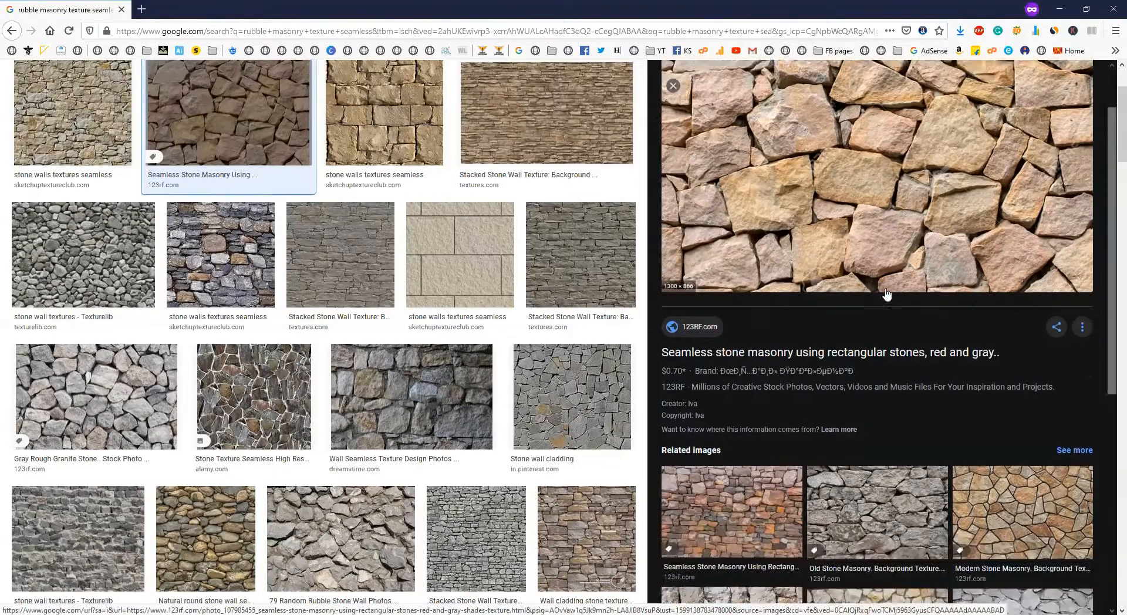
left_click(1010, 418)
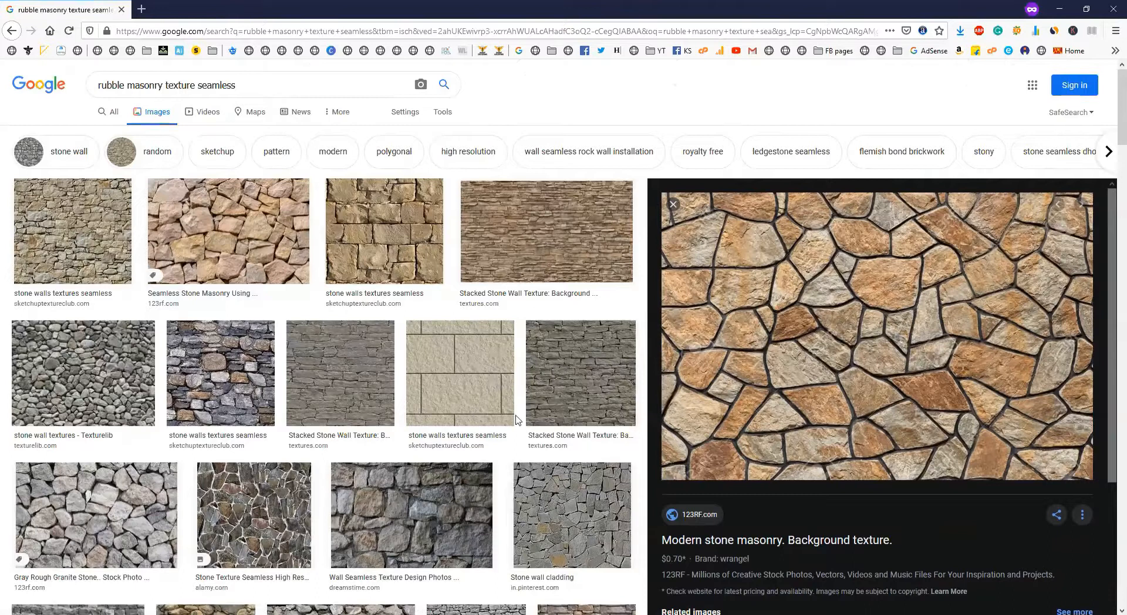
left_click(596, 502)
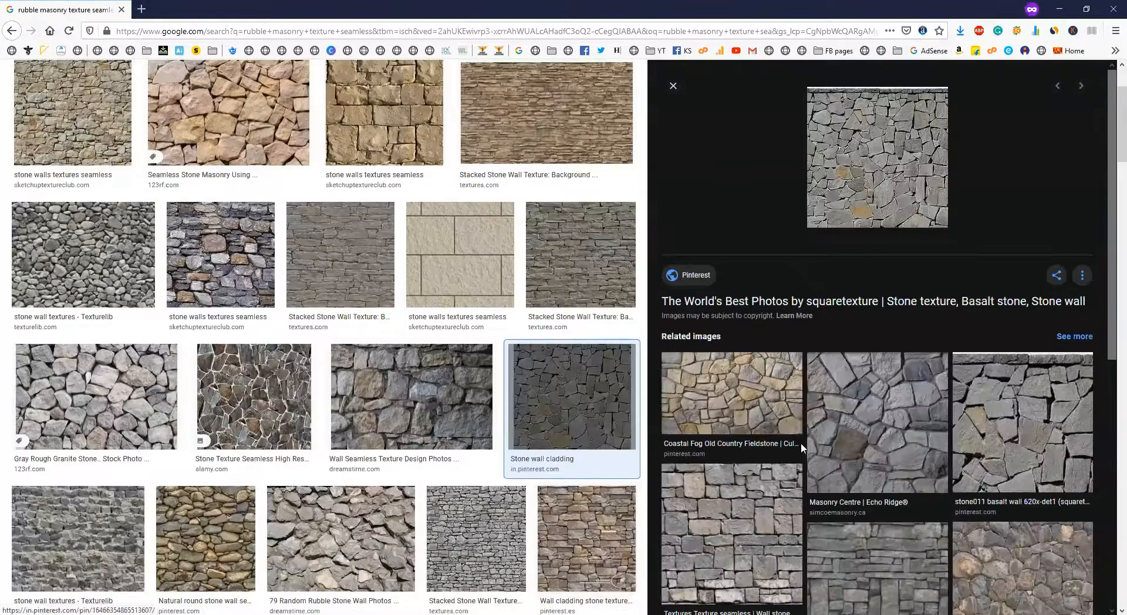
left_click(886, 456)
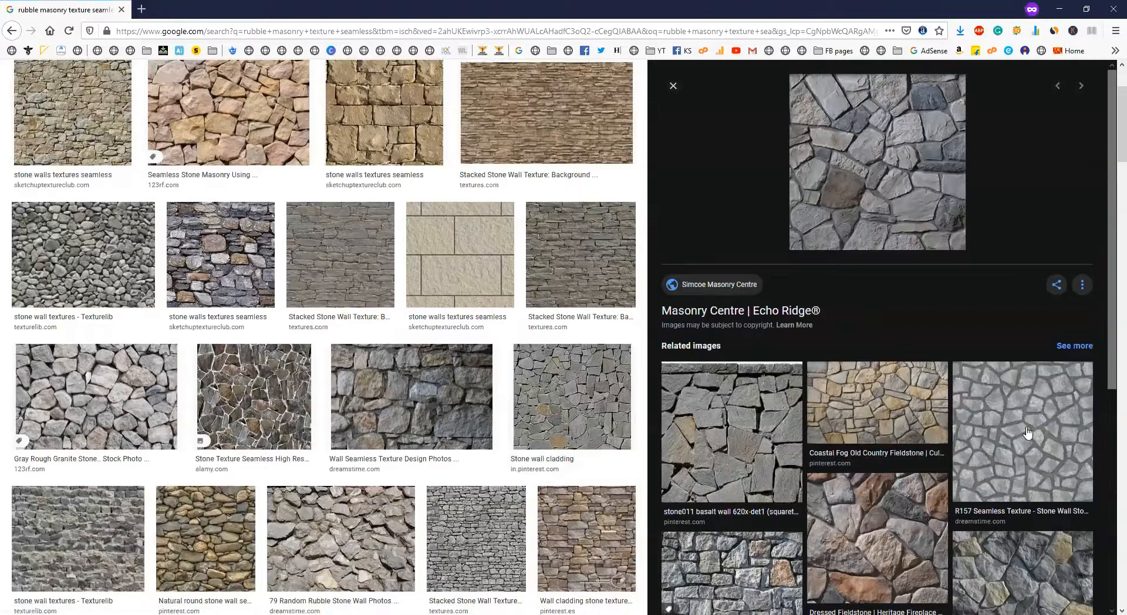
Step: Preview the R157 Seamless Texture stone wall image and highlight the words R157 Seamless in its title
left_click(1005, 433)
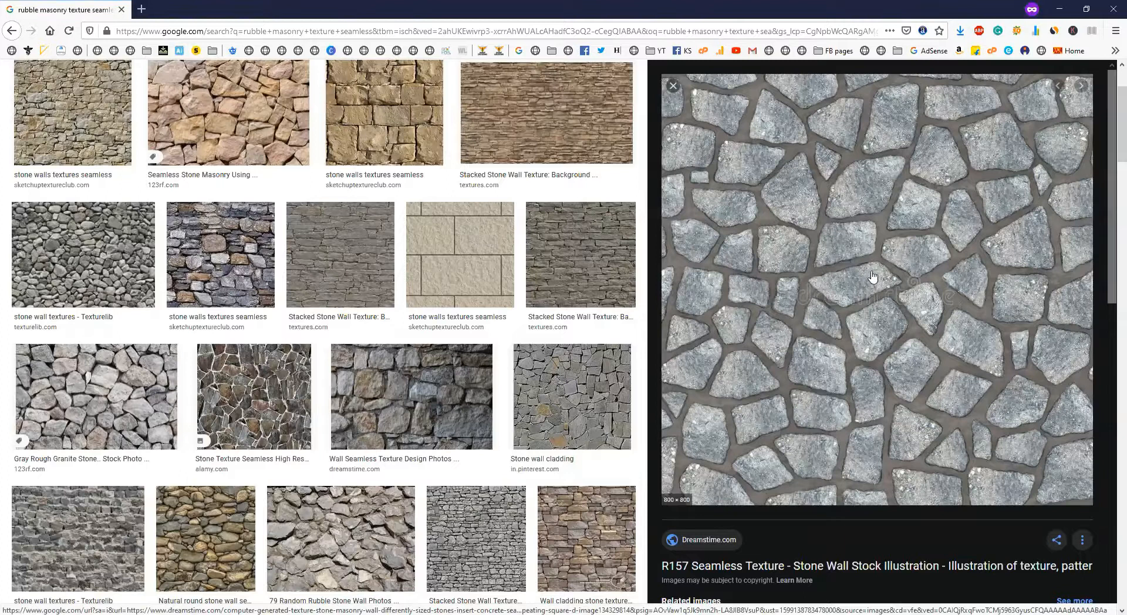
scroll(870, 276, "down", 3)
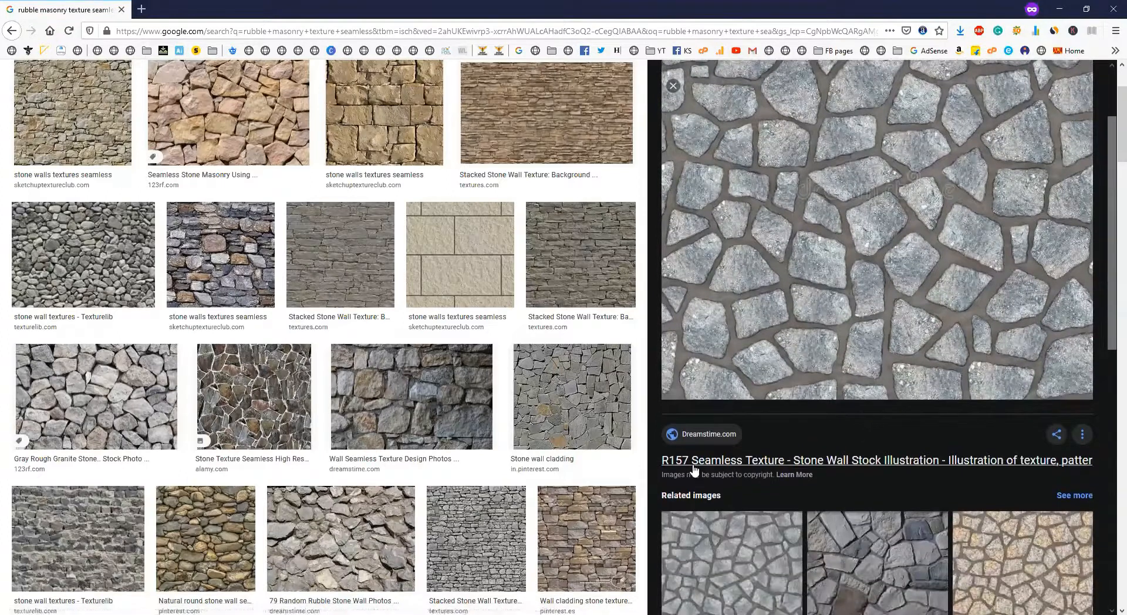
left_click_drag(660, 461, 743, 468)
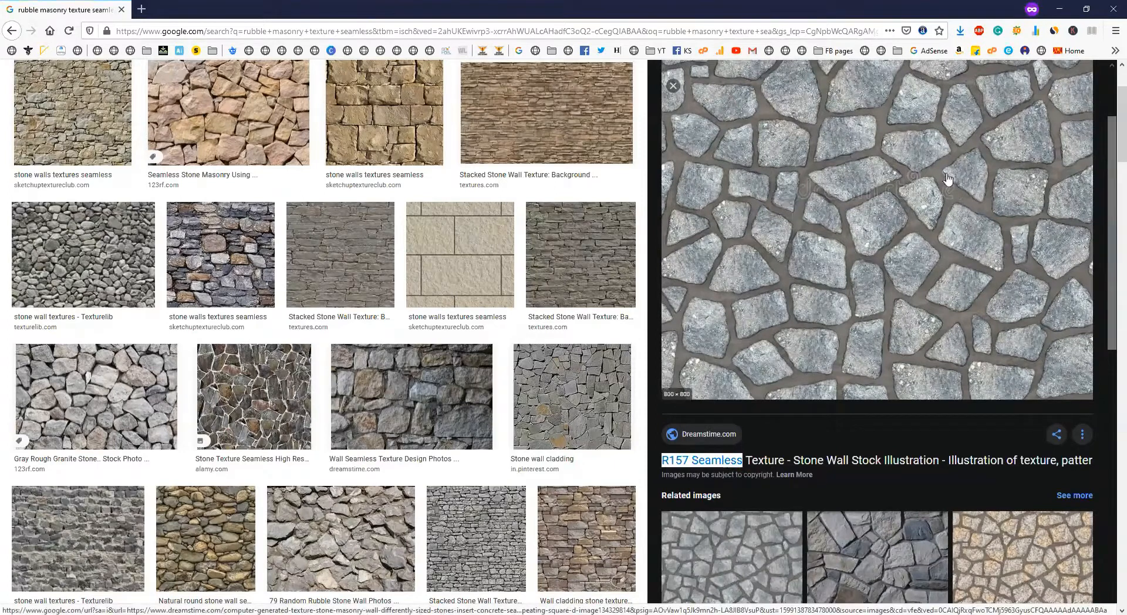
left_click(655, 461)
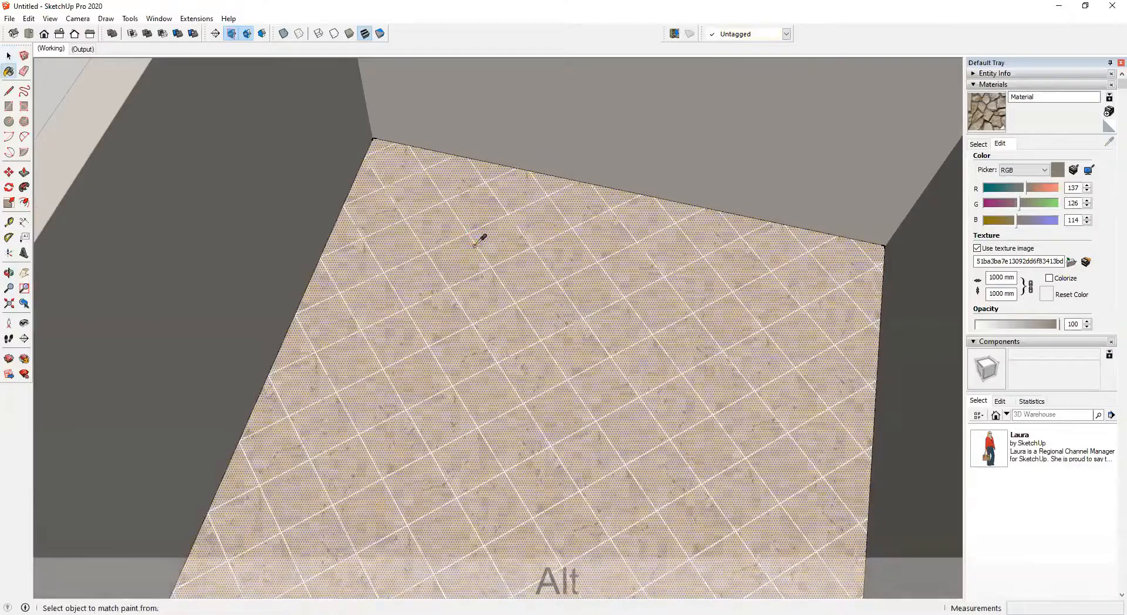
Step: Switch to SketchUp, sample the Concrete Stamped Ashlar material from the tiled floor, and examine the tile pattern at the floor's corner
left_click(494, 235, "alt")
scroll(505, 239, "down", 3)
middle_click_drag(508, 240, 596, 303)
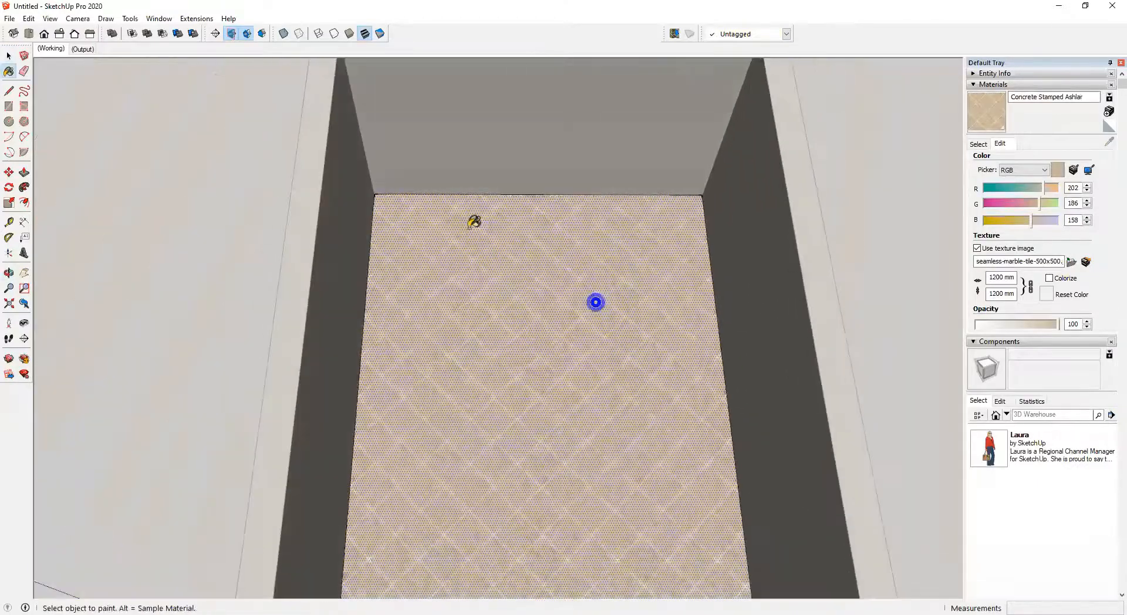
scroll(472, 225, "up", 3)
middle_click_drag(468, 282, 469, 394, "shift")
scroll(357, 305, "up", 4)
middle_click_drag(335, 300, 328, 313)
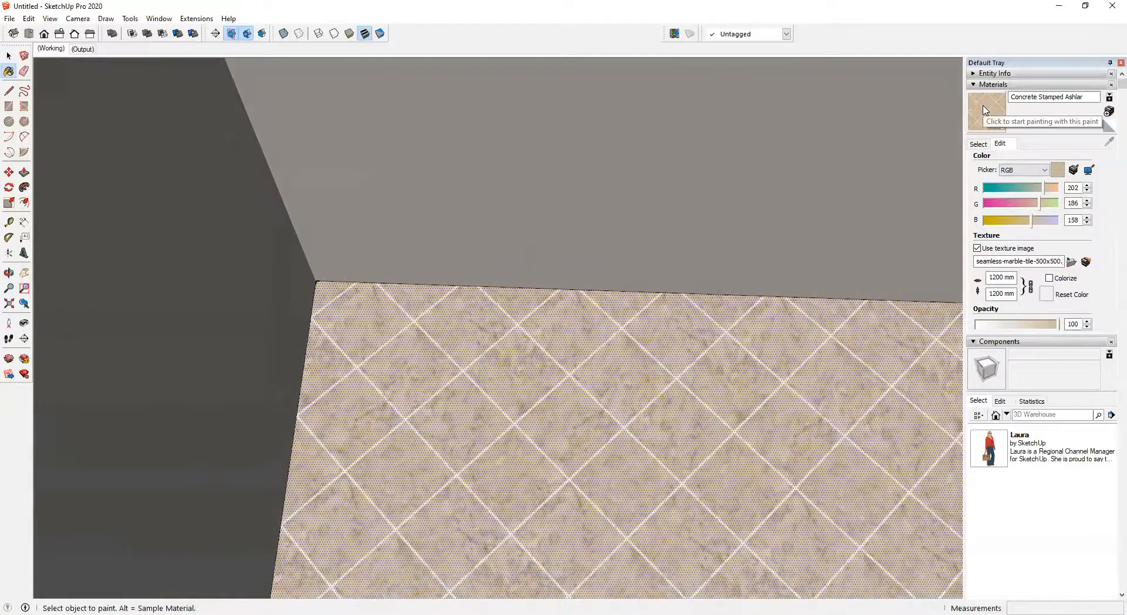
Step: Open the tile texture on the floor face for position editing with its adjustment pins
key("space")
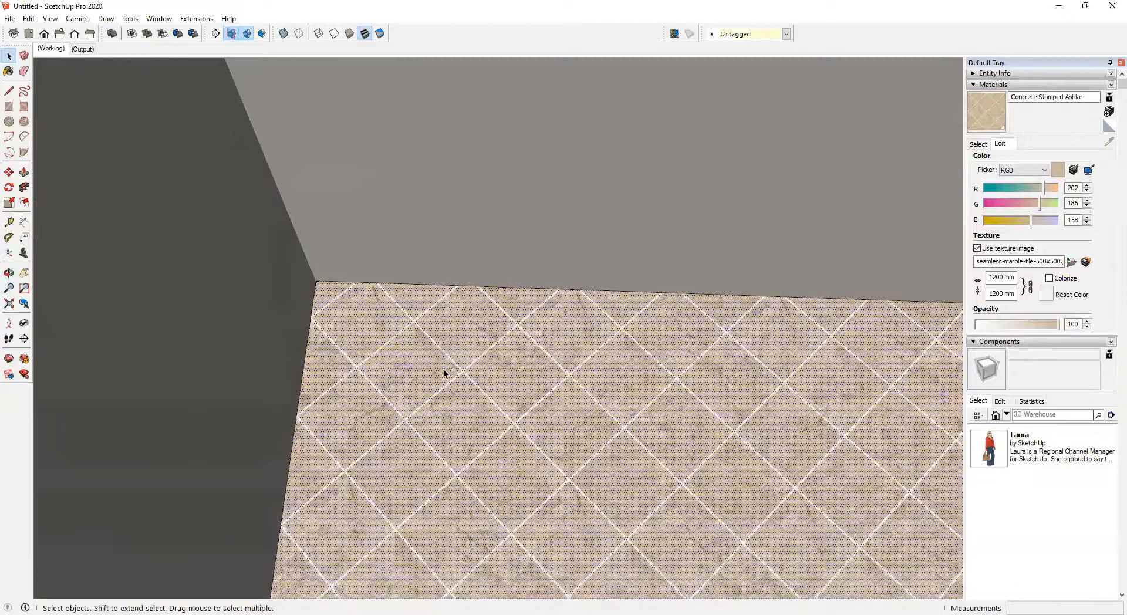
scroll(446, 370, "down", 5)
key("b")
scroll(458, 373, "up", 5)
middle_click_drag(456, 374, 352, 314)
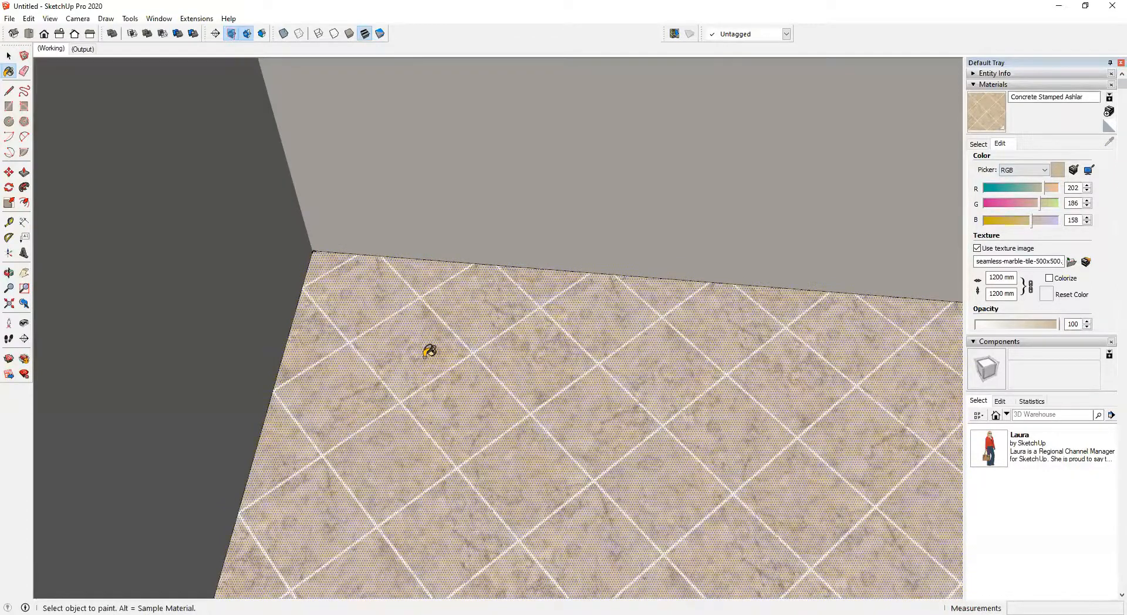
key("space")
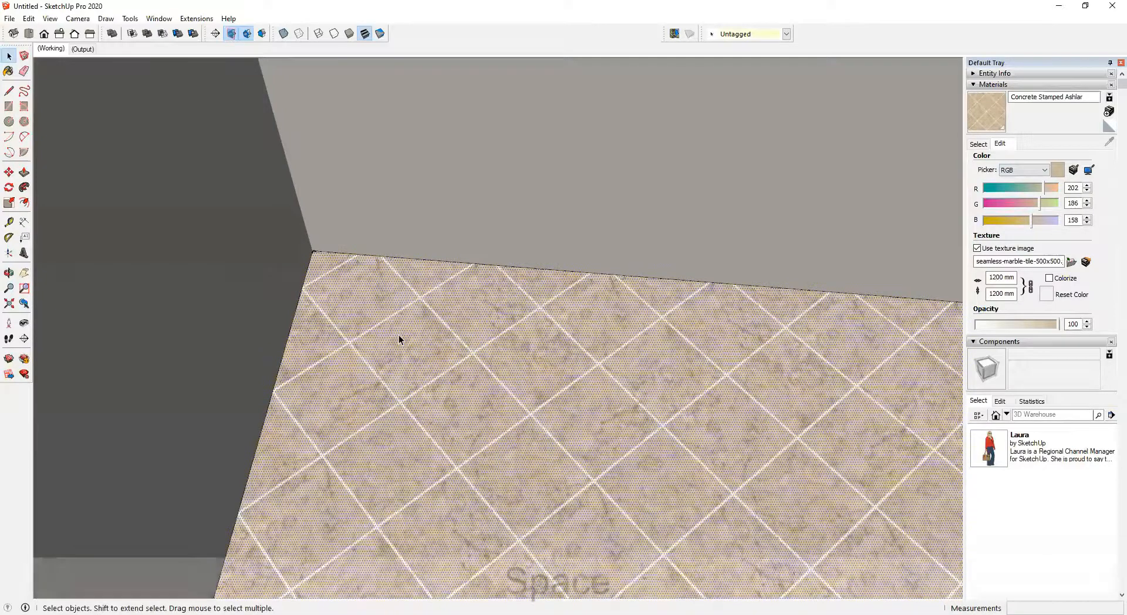
right_click(431, 329)
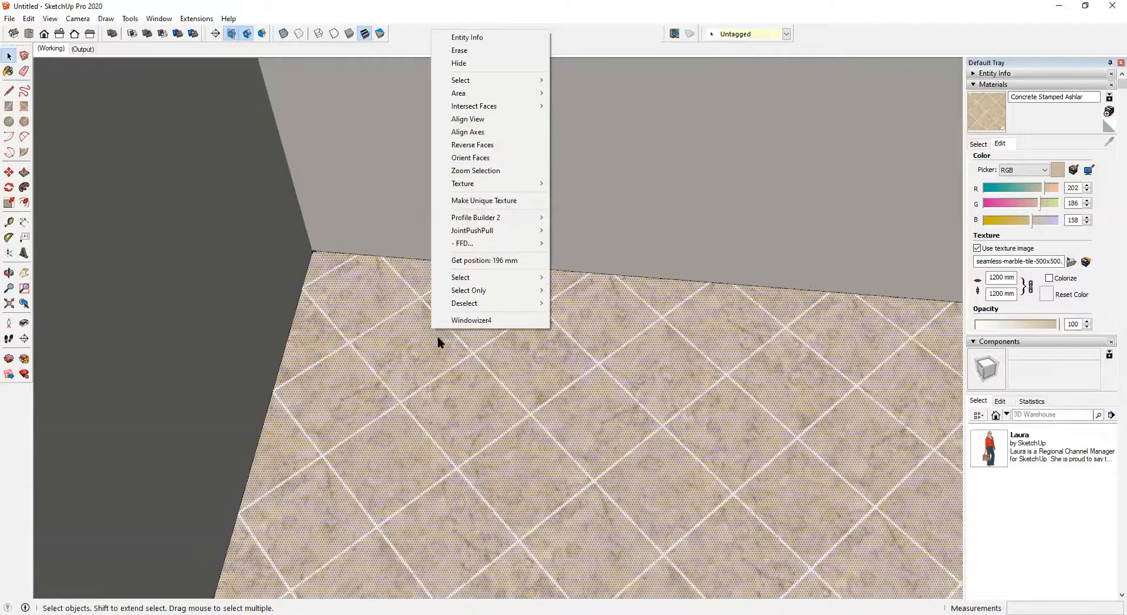
mouse_move(487, 186)
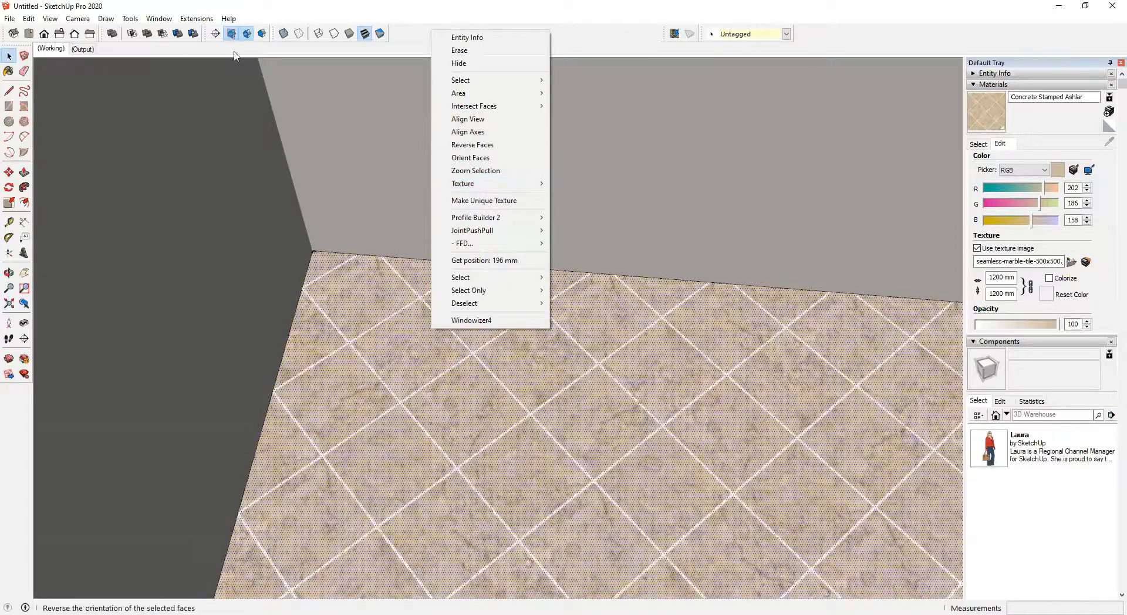
mouse_move(514, 248)
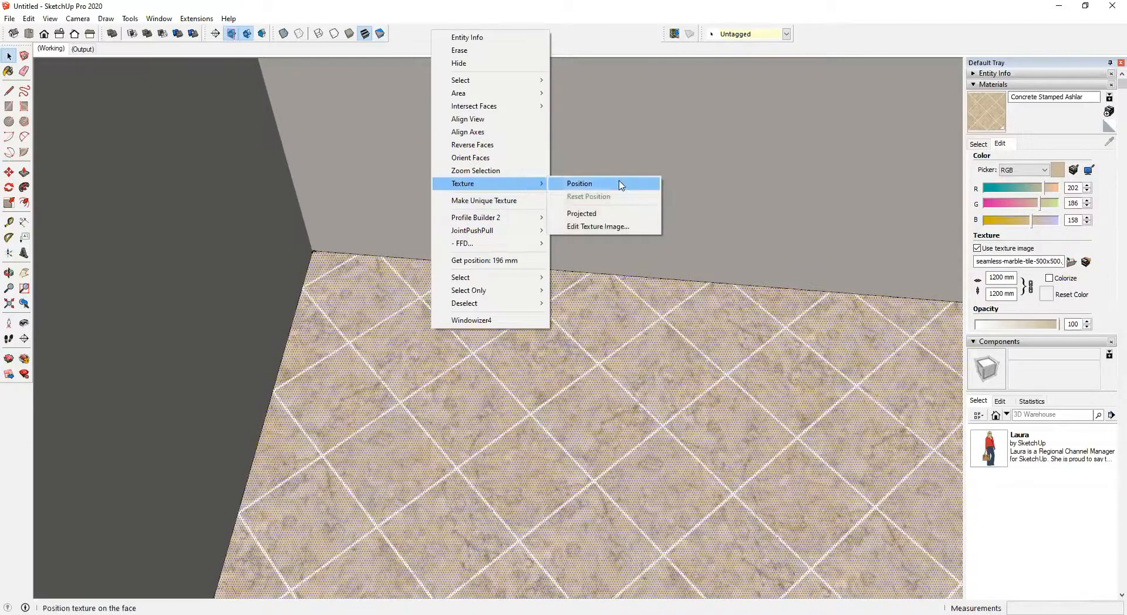
left_click(621, 185)
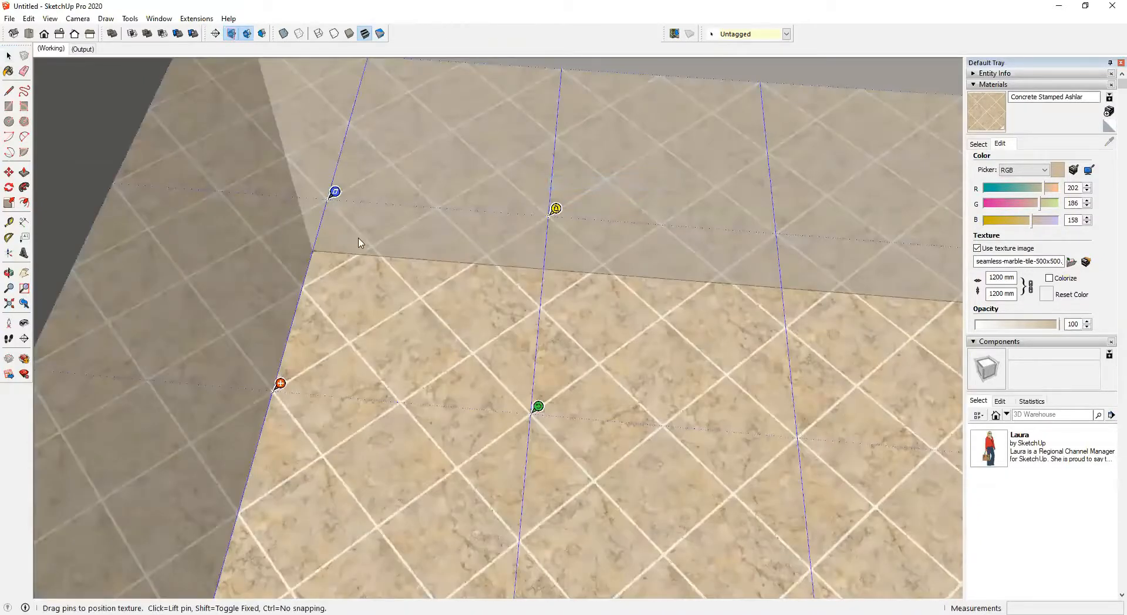
Step: Try moving the floor tile texture's origin onto the room's back inside corner
left_click_drag(281, 385, 320, 244)
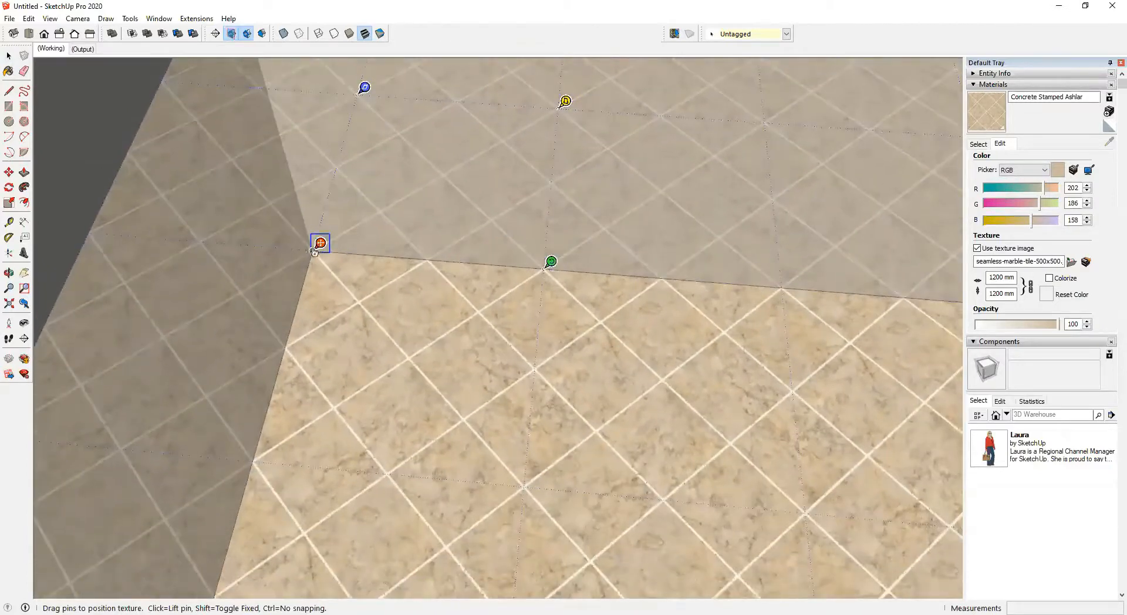
left_click_drag(320, 245, 376, 487)
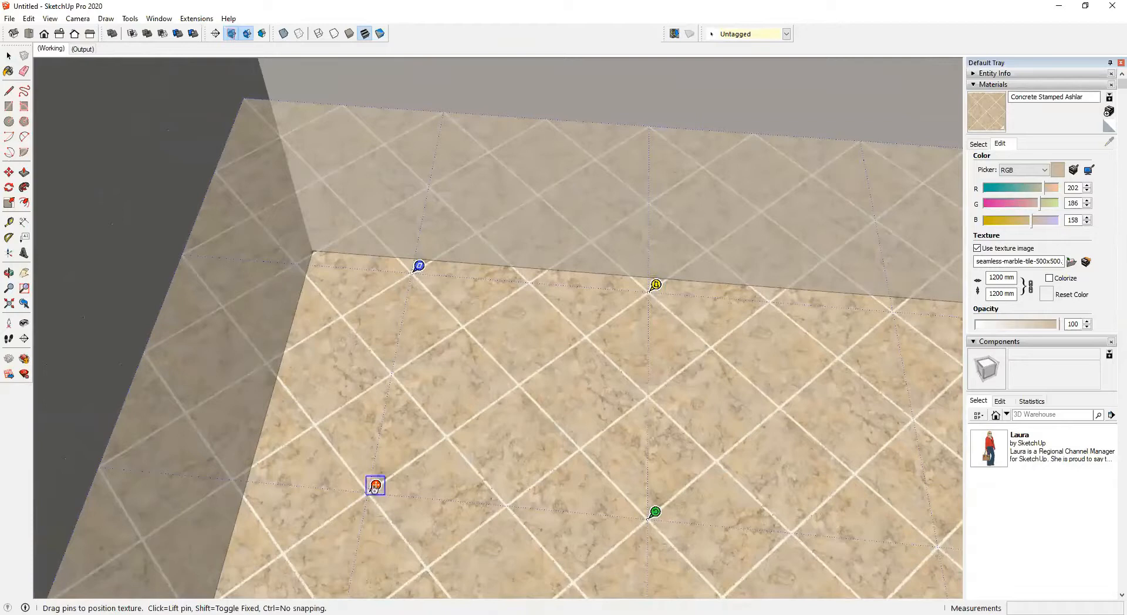
left_click_drag(376, 485, 320, 244)
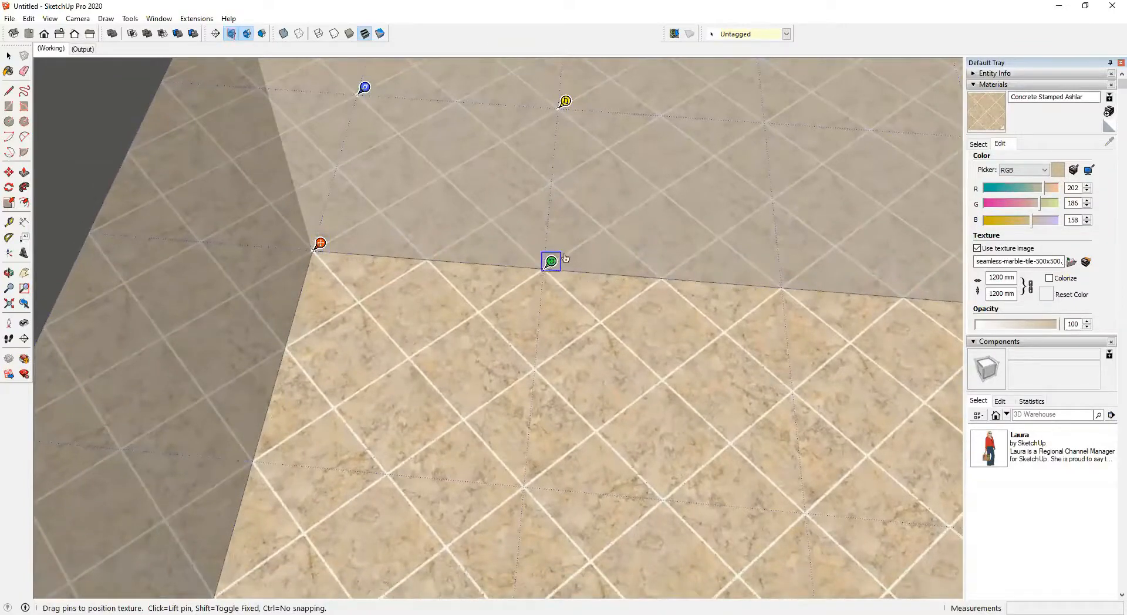
Step: Try rotating and scaling the floor tile texture about the back inside corner, aligning it with the back and side walls
left_click_drag(551, 262, 469, 396)
key("shift")
key("shift")
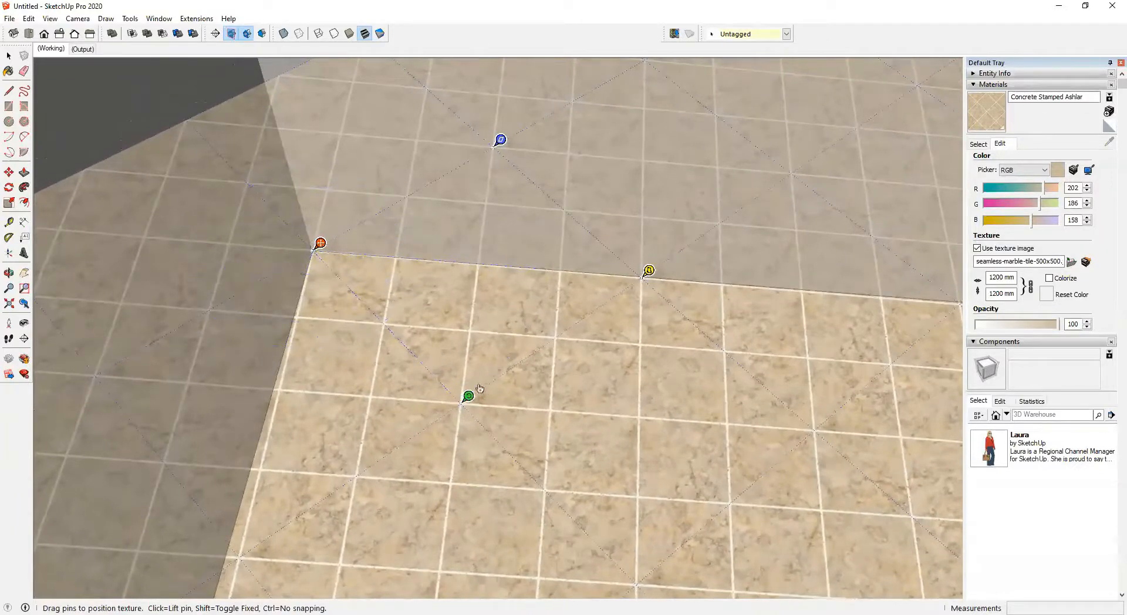
left_click_drag(470, 397, 551, 262)
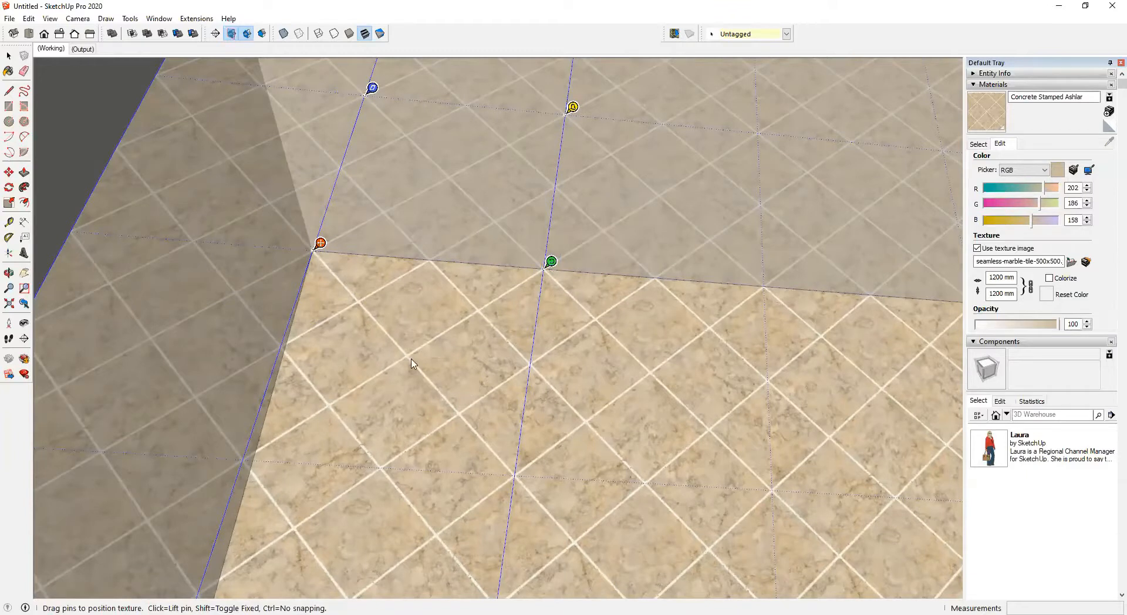
left_click_drag(551, 262, 259, 459)
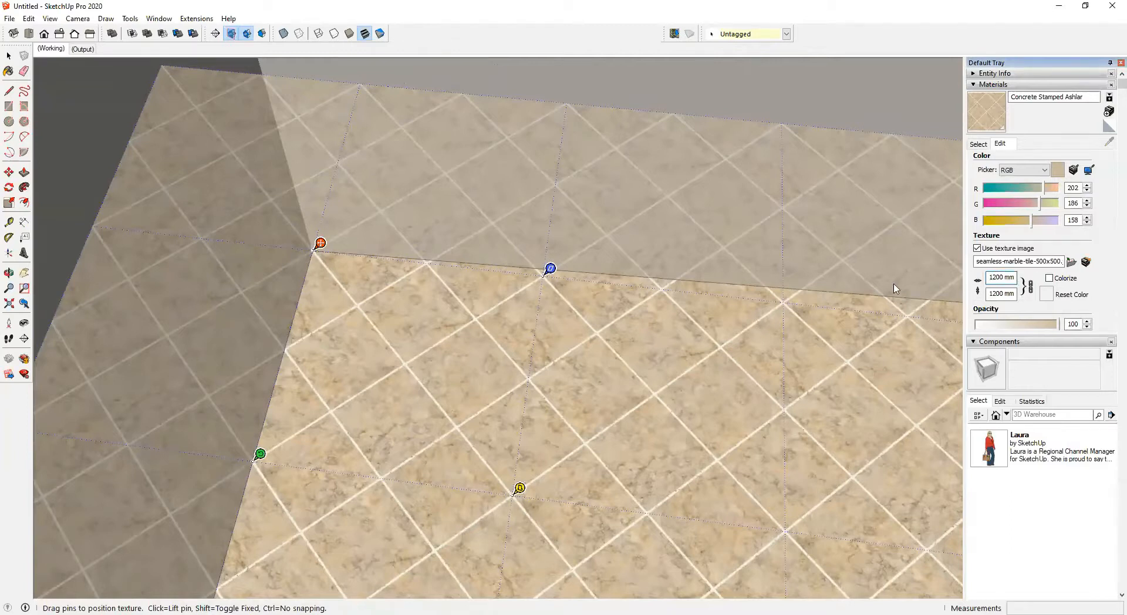
left_click_drag(991, 277, 1006, 277)
key("Escape")
Step: Reposition the floor tile texture so that its origin sits on the room's back inside corner
left_click(264, 454)
left_click(341, 397)
right_click(407, 363)
mouse_move(470, 218)
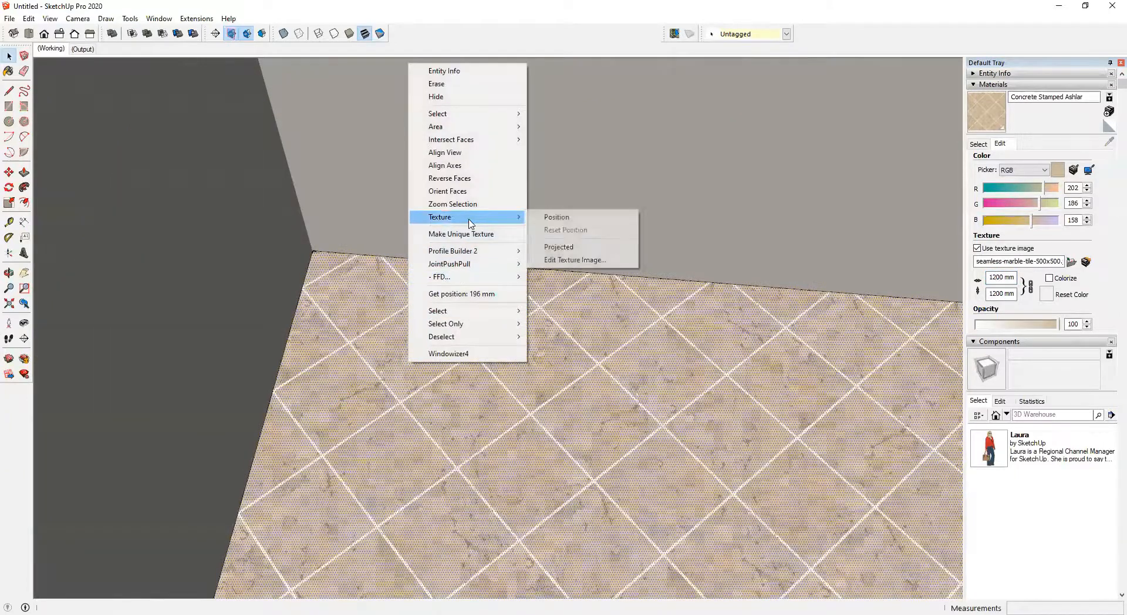
left_click(580, 218)
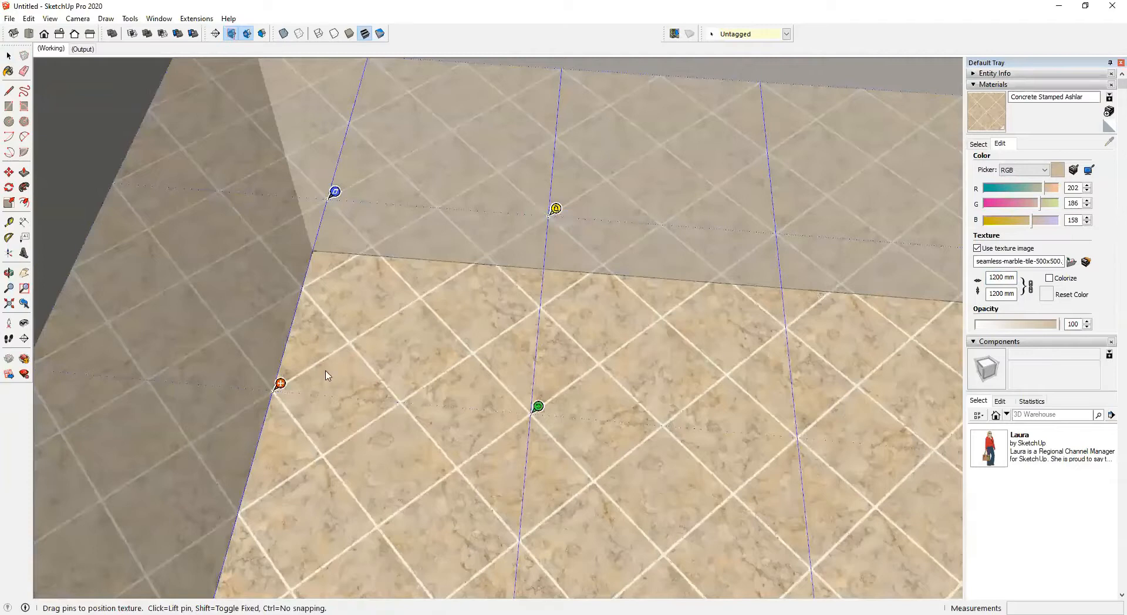
left_click_drag(280, 384, 316, 249)
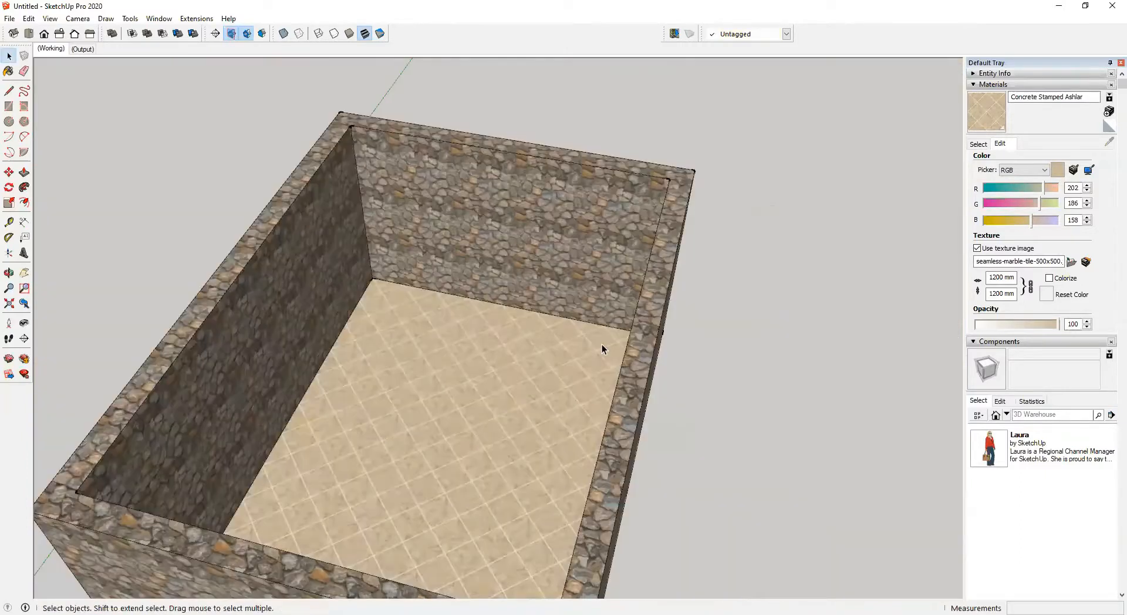
Step: Examine the tile alignment at the floor's back corner and the textured room and slab as a whole
scroll(601, 344, "up", 10)
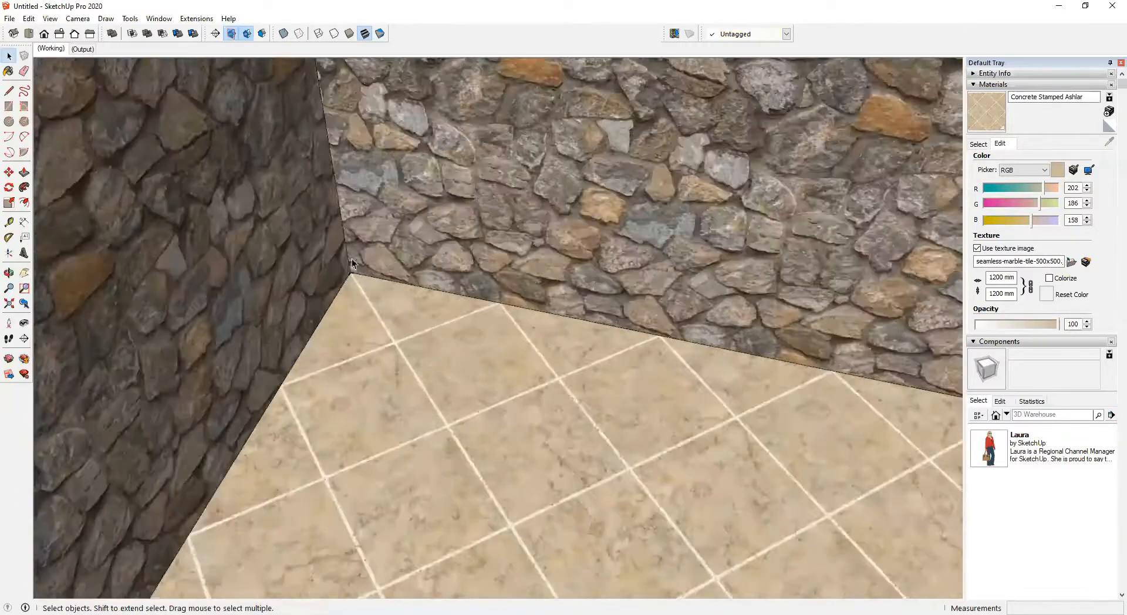
scroll(404, 308, "down", 5)
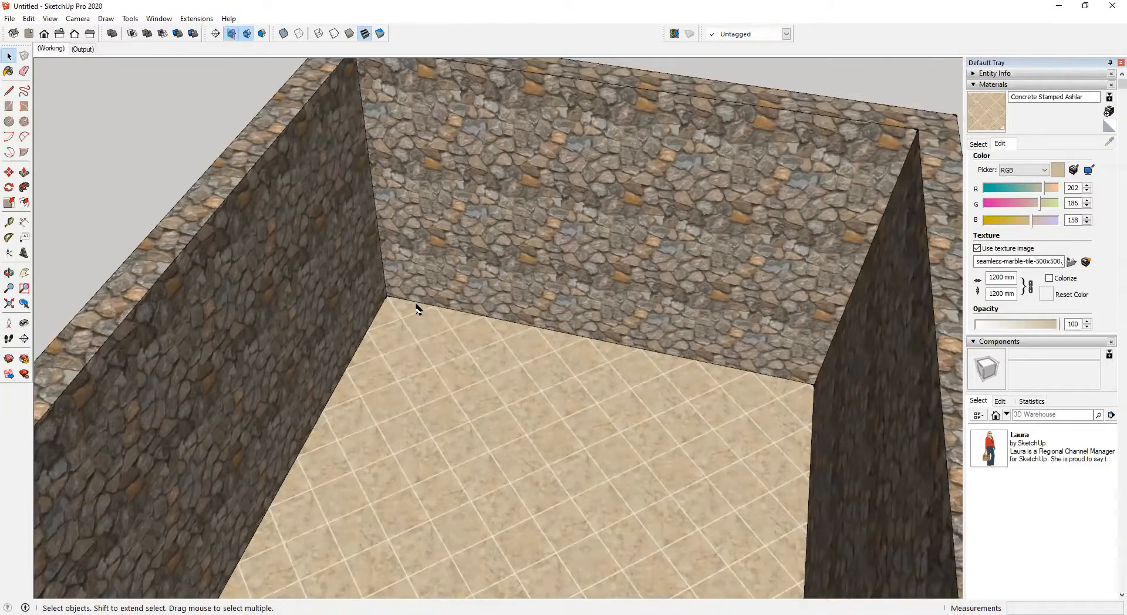
scroll(422, 302, "down", 10)
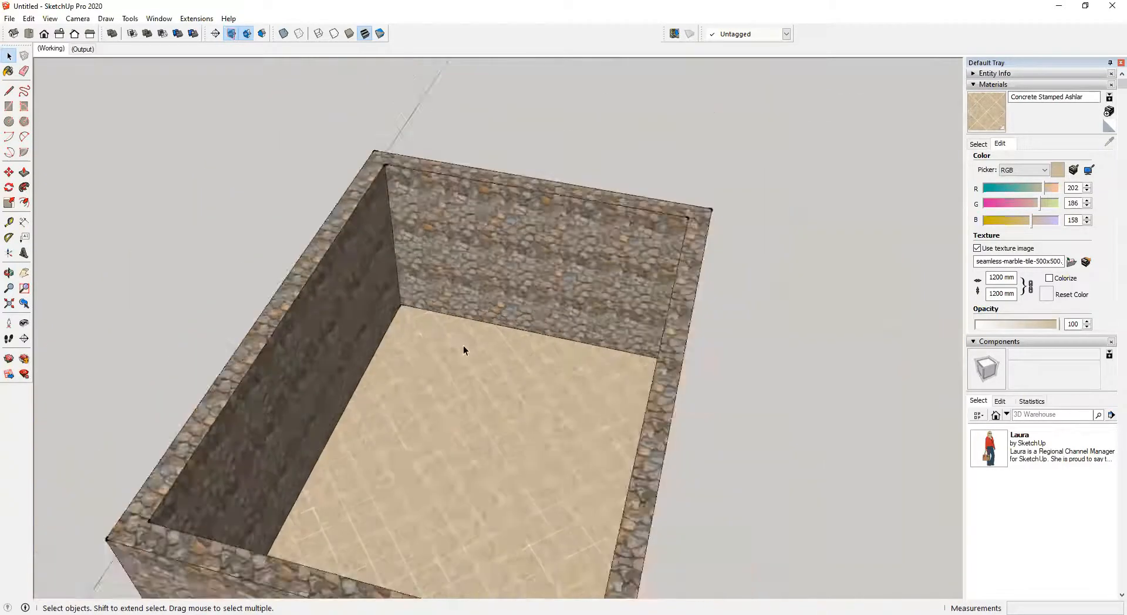
middle_click_drag(485, 388, 604, 332)
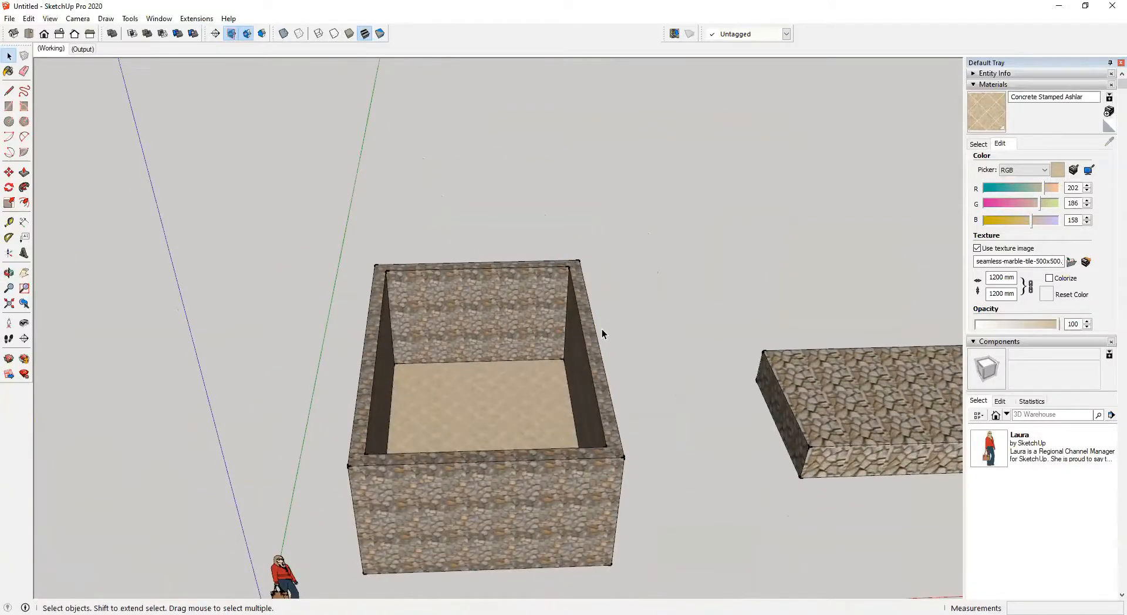
scroll(582, 369, "down", 3)
middle_click_drag(583, 369, 442, 411, "shift")
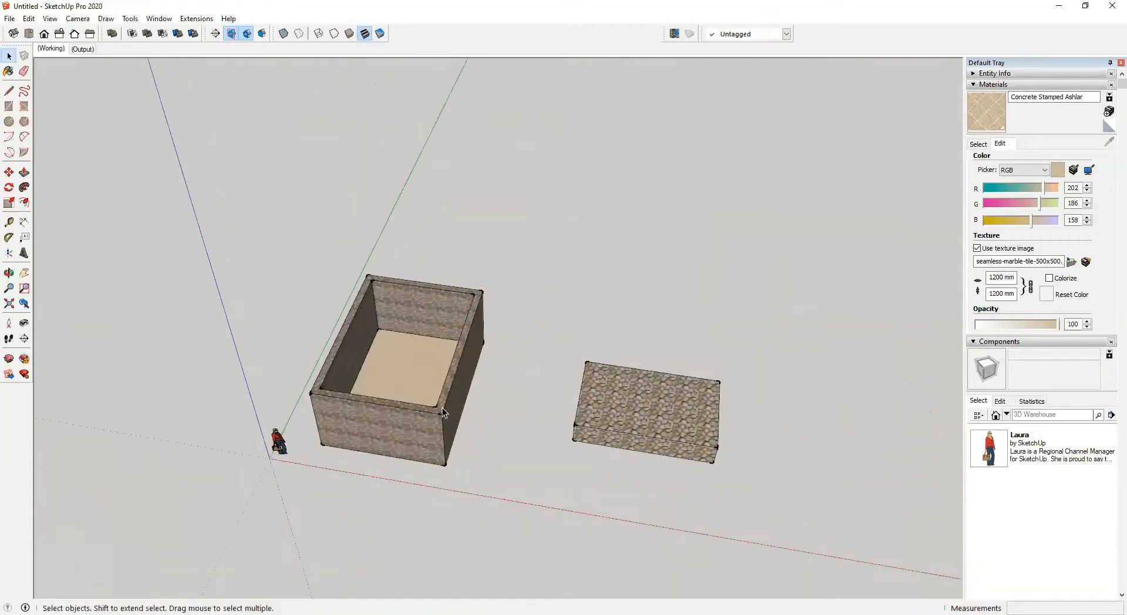
middle_click_drag(407, 494, 435, 376)
scroll(439, 383, "up", 2)
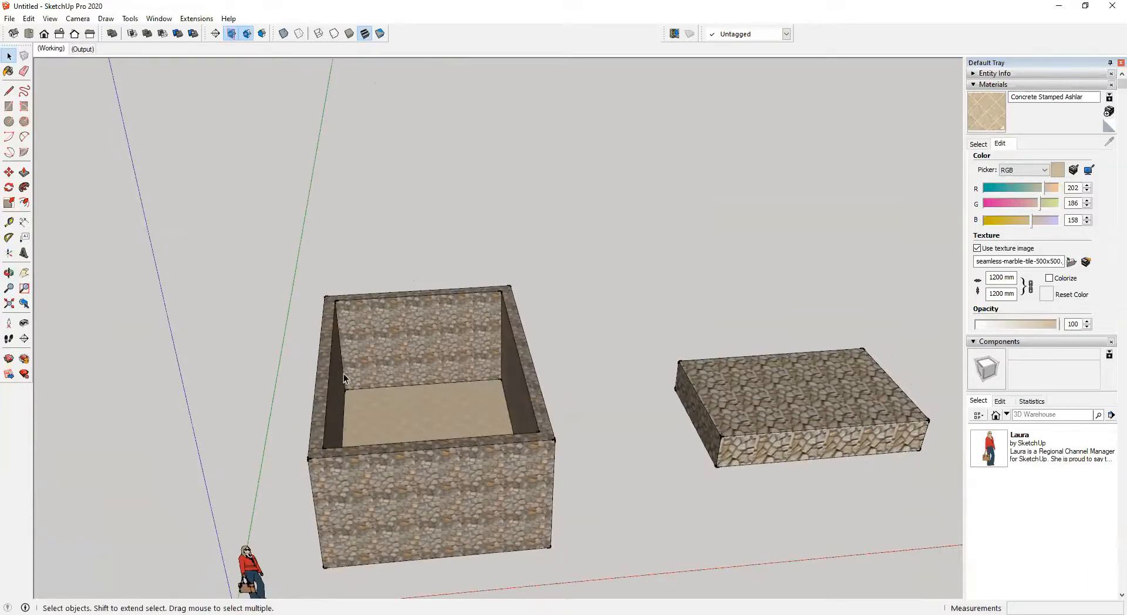
Step: Draw an upright rectangle in the empty area beyond the stone slab
left_click(9, 18)
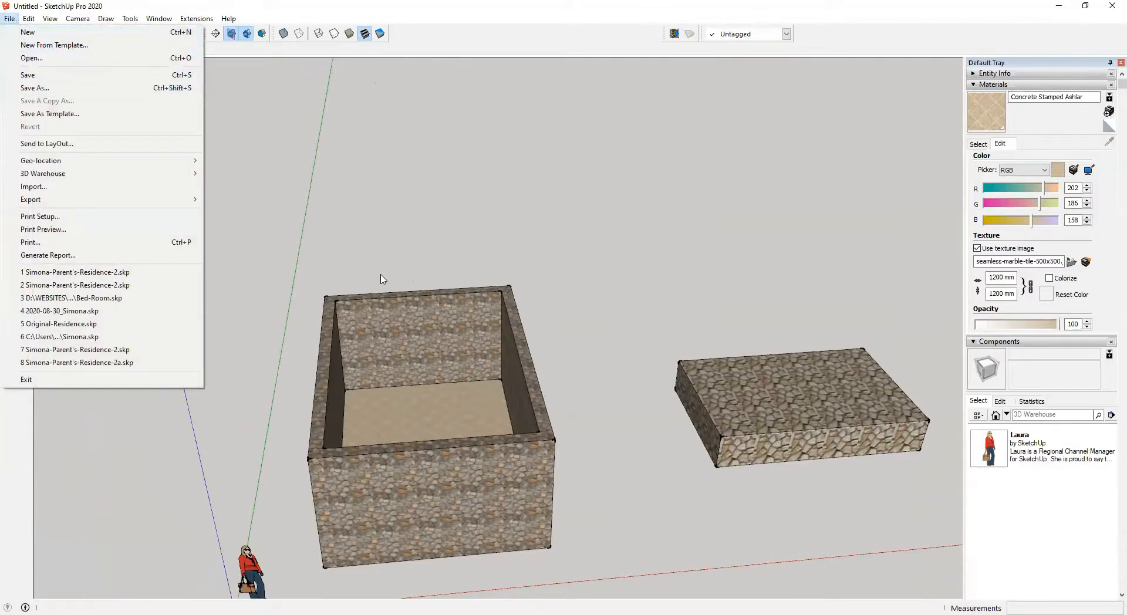
left_click(579, 295)
key("t")
middle_click_drag(578, 296, 687, 317)
key("r")
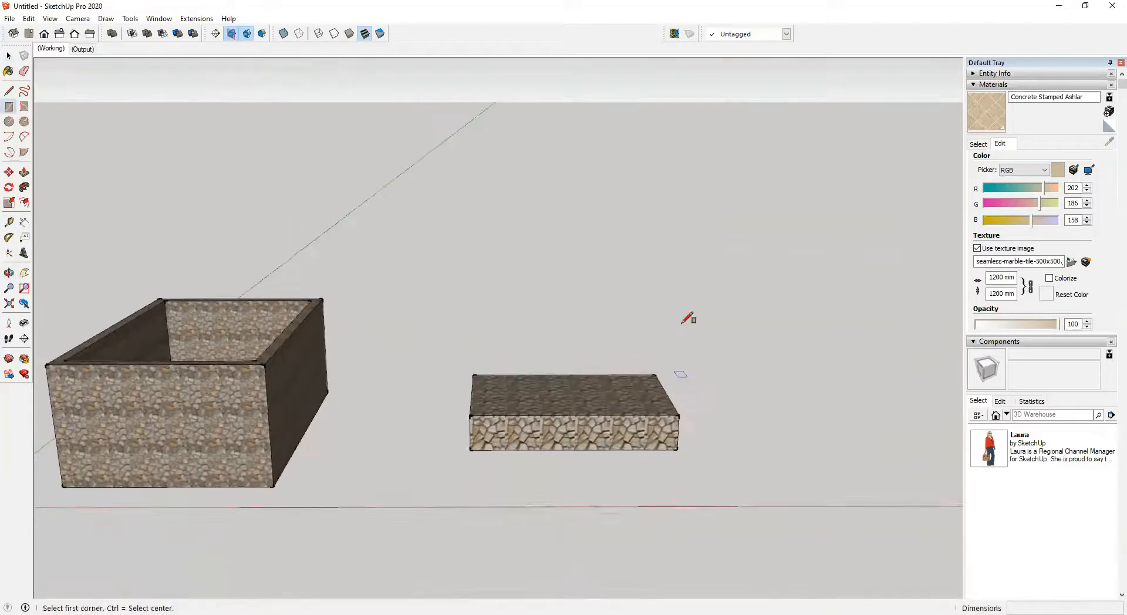
left_click(726, 388)
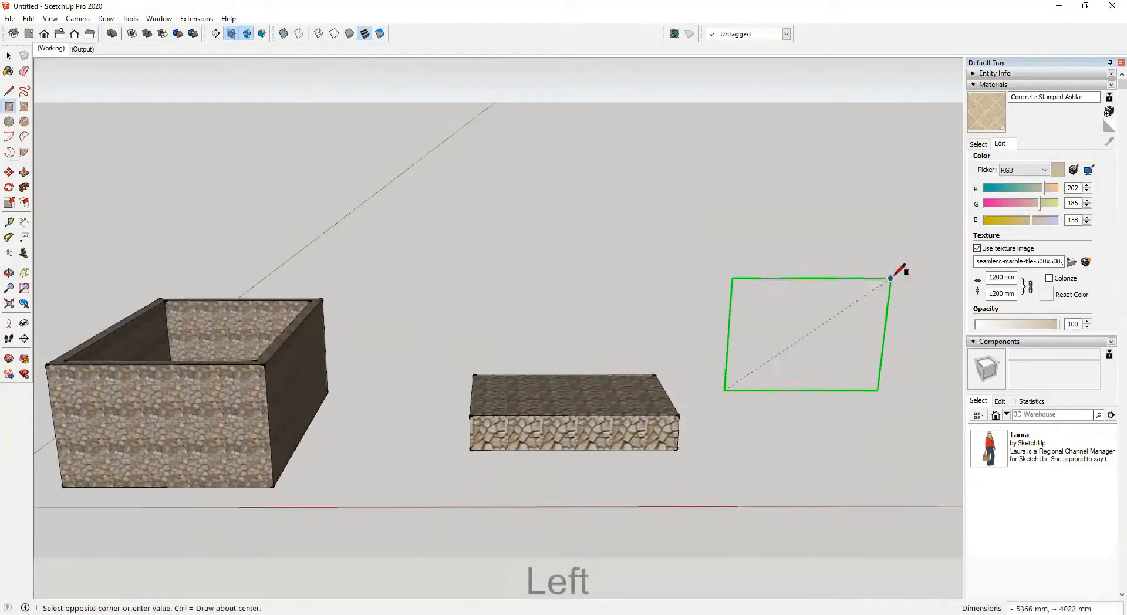
left_click(926, 266)
key("space")
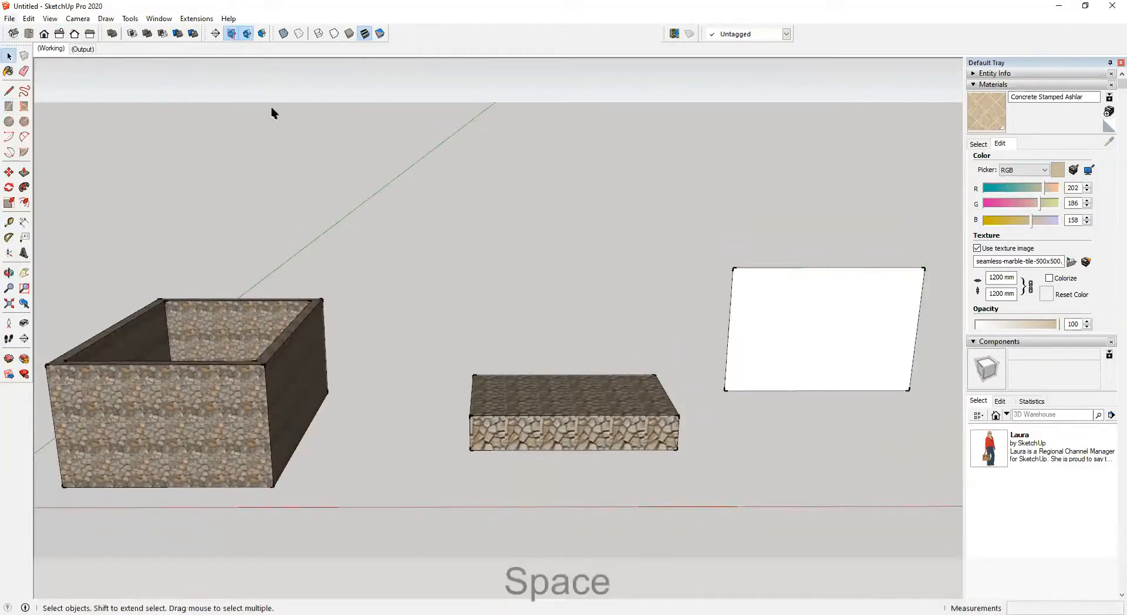
Step: Import Kitchen_2000x1500.jpg as a texture for the new upright rectangle
left_click(842, 301)
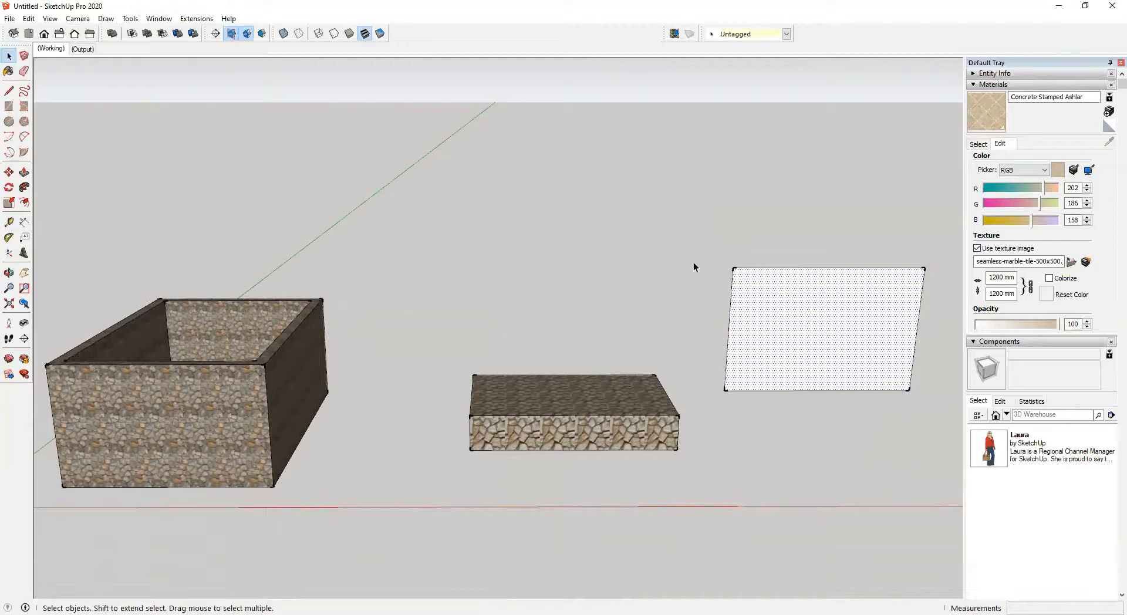
left_click(9, 19)
left_click(43, 186)
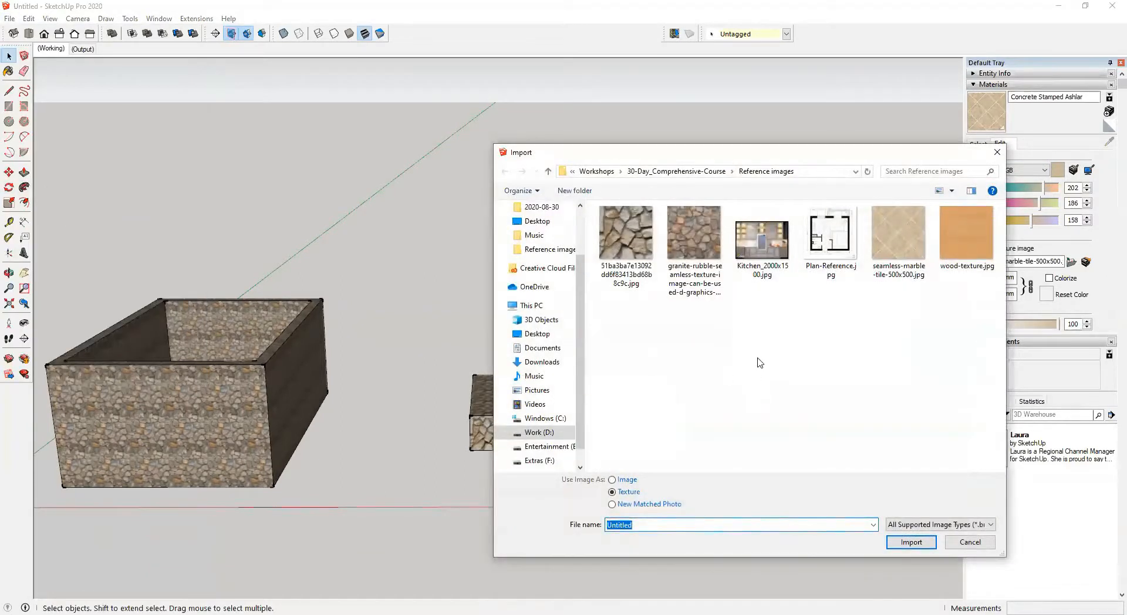
left_click(772, 259)
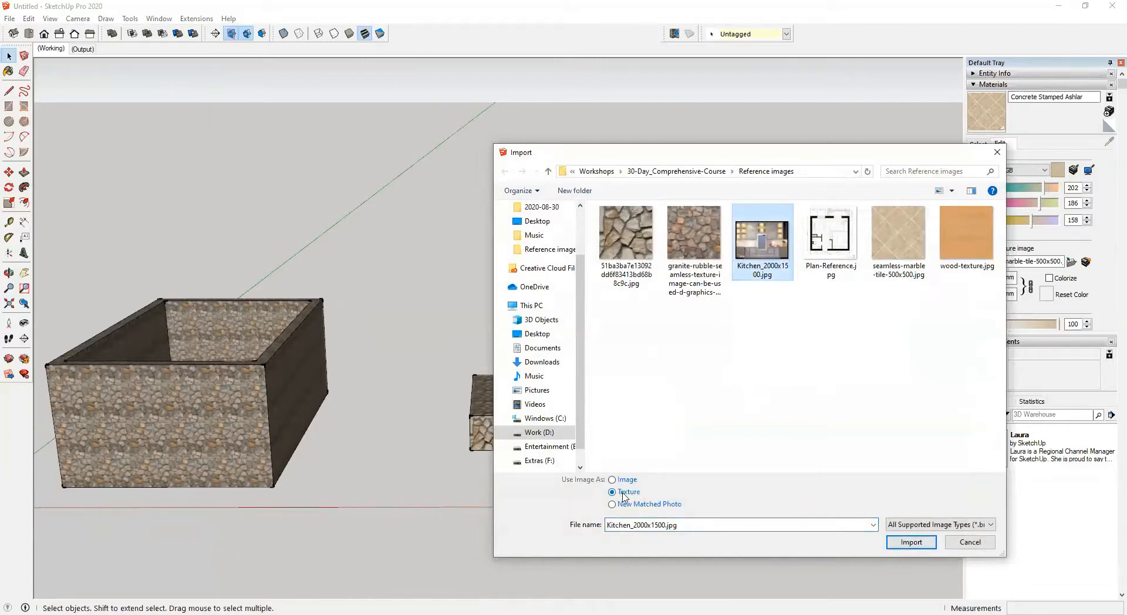
left_click(911, 542)
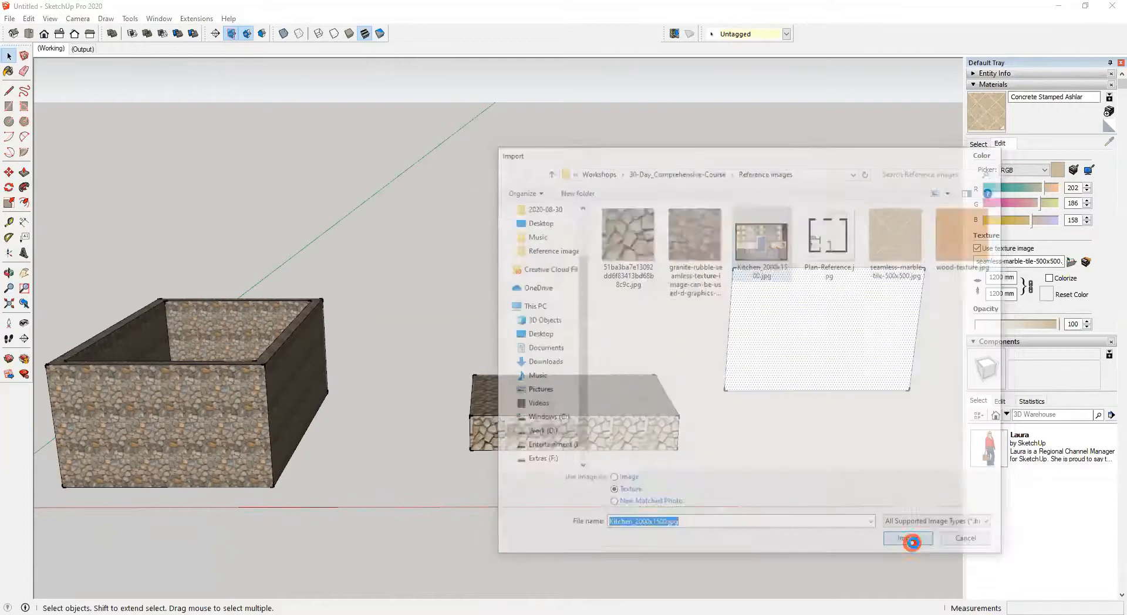
Step: Fit the kitchen image to the upright rectangle's full width, from its lower-left corner to its lower-right corner
middle_click_drag(818, 385, 705, 396)
scroll(782, 399, "down", 3)
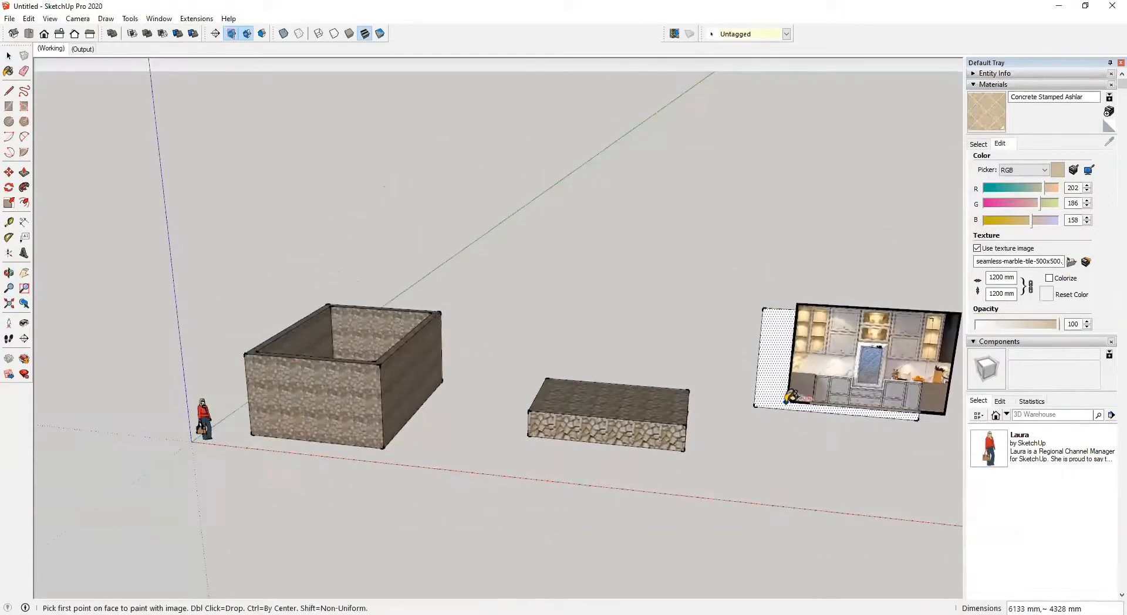
middle_click_drag(784, 402, 577, 389, "shift")
scroll(576, 388, "up", 2)
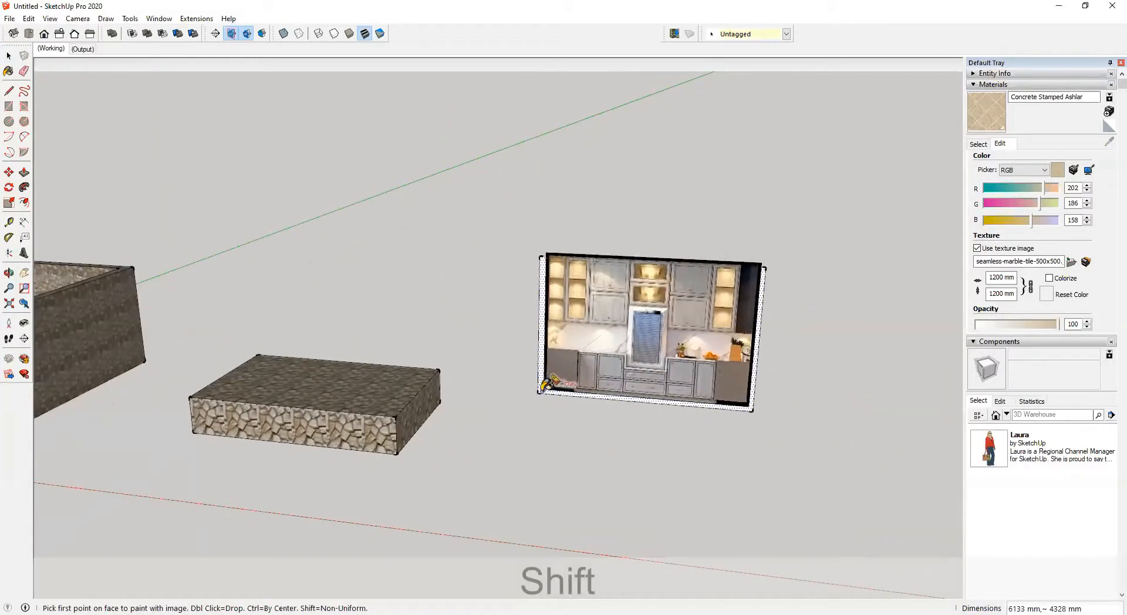
left_click(538, 393)
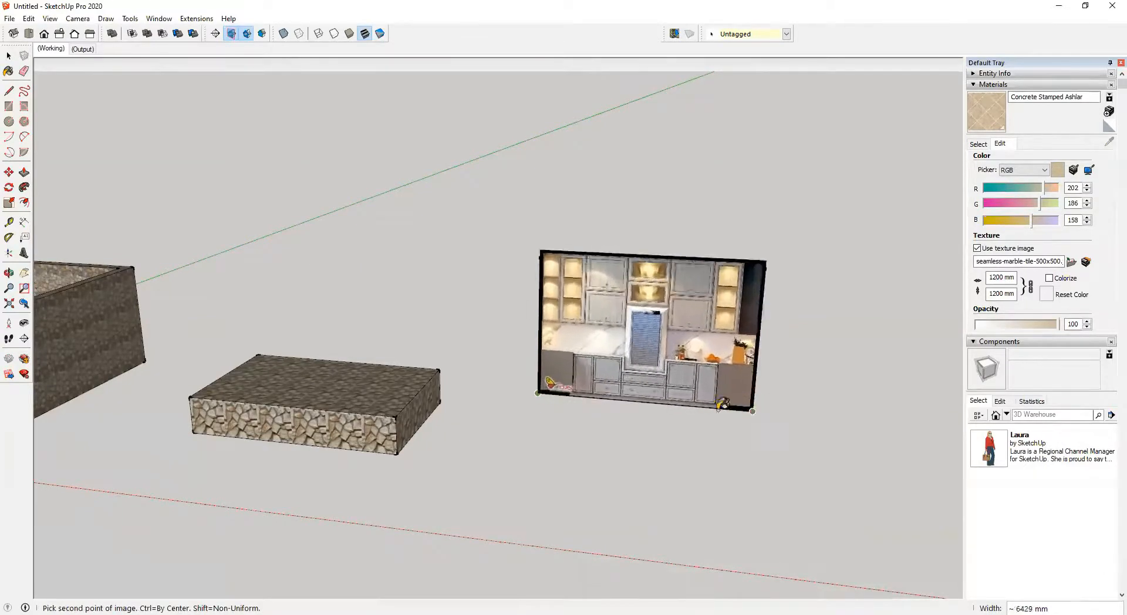
left_click(754, 410)
scroll(758, 358, "down", 2)
key("space")
left_click(832, 331)
Step: Move the kitchen rectangle's top edge along the blue axis by about 189 mm to match the image's upper border
middle_click_drag(686, 329, 714, 322)
scroll(707, 316, "up", 3)
middle_click_drag(669, 292, 602, 292)
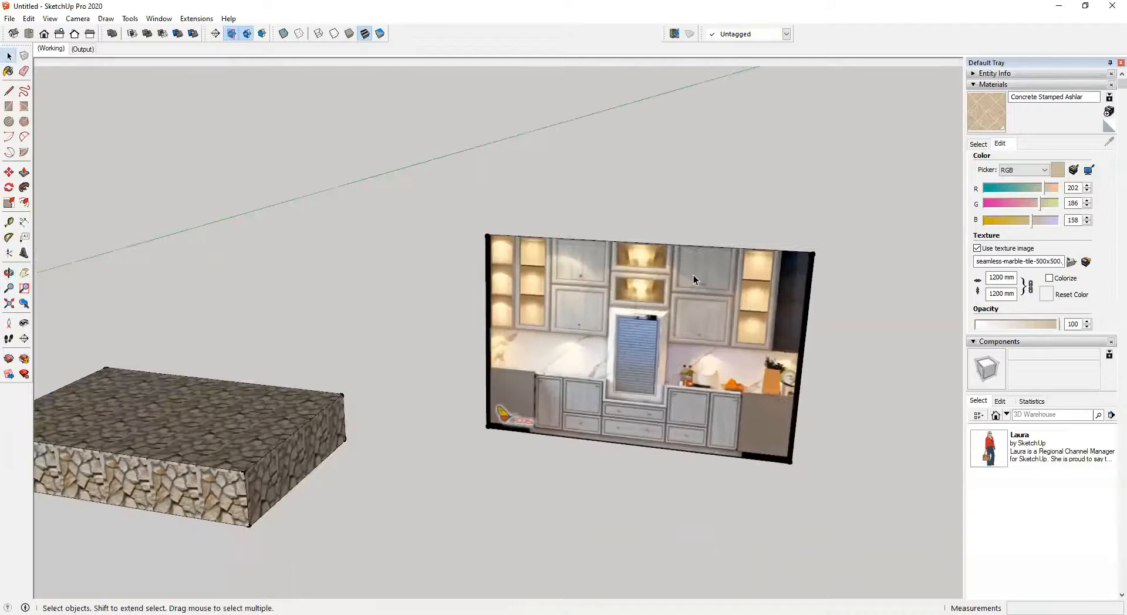
left_click_drag(438, 200, 840, 291)
key("m")
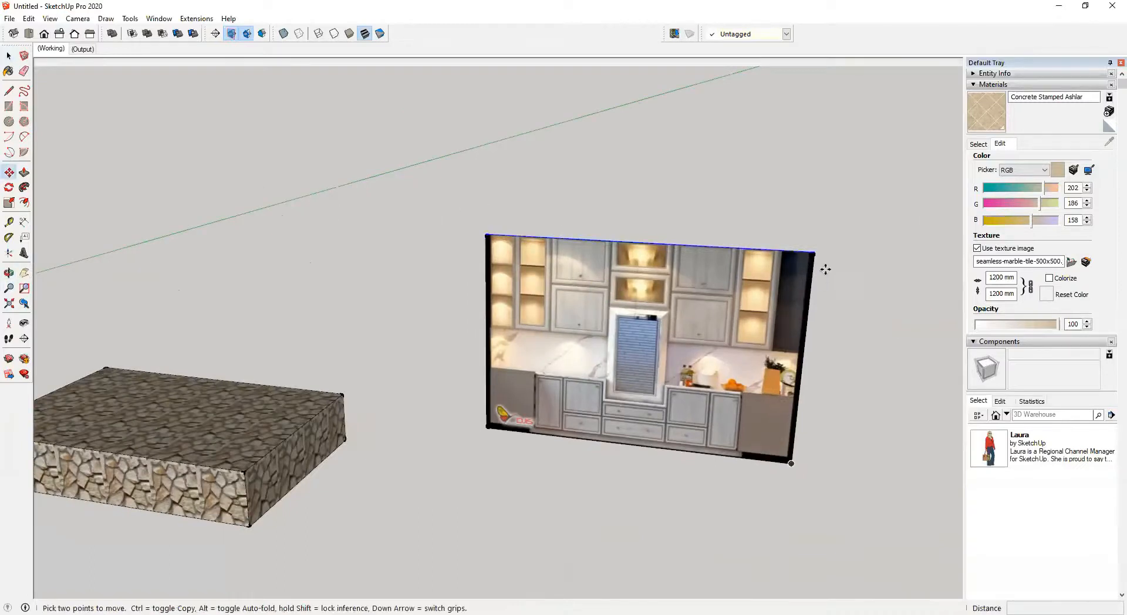
scroll(811, 245, "up", 2)
left_click(811, 245)
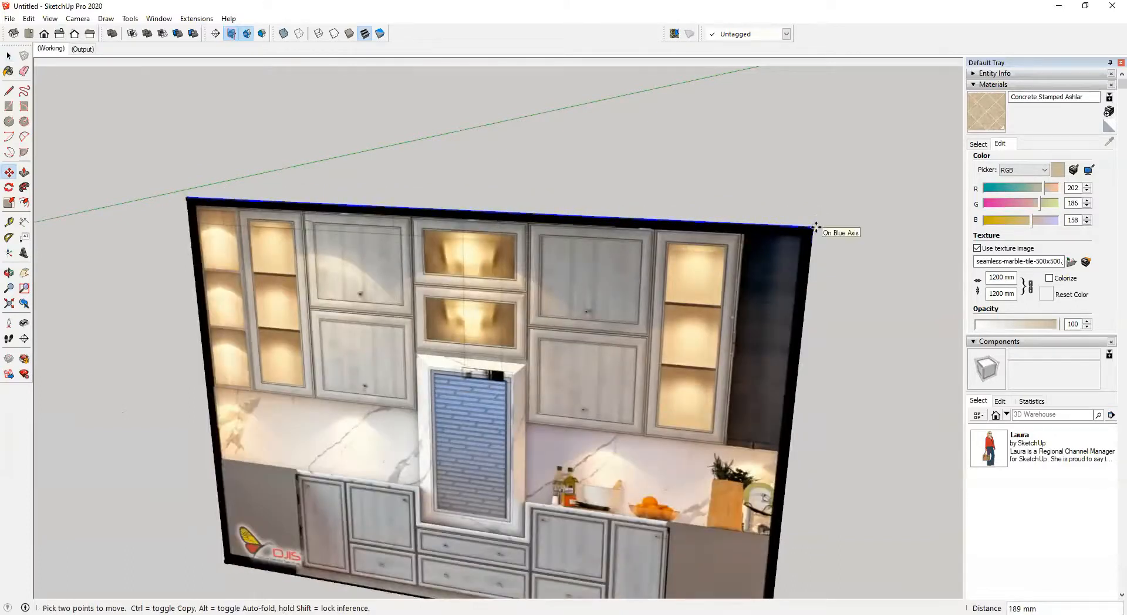
left_click(816, 227)
key("space")
left_click(792, 166)
Step: Group the kitchen image face together with its boundary edges
scroll(741, 248, "down", 3)
middle_click_drag(764, 259, 851, 249)
middle_click_drag(638, 321, 622, 302)
scroll(534, 348, "up", 3)
scroll(536, 352, "down", 3)
middle_click_drag(537, 359, 477, 285)
left_click(477, 287)
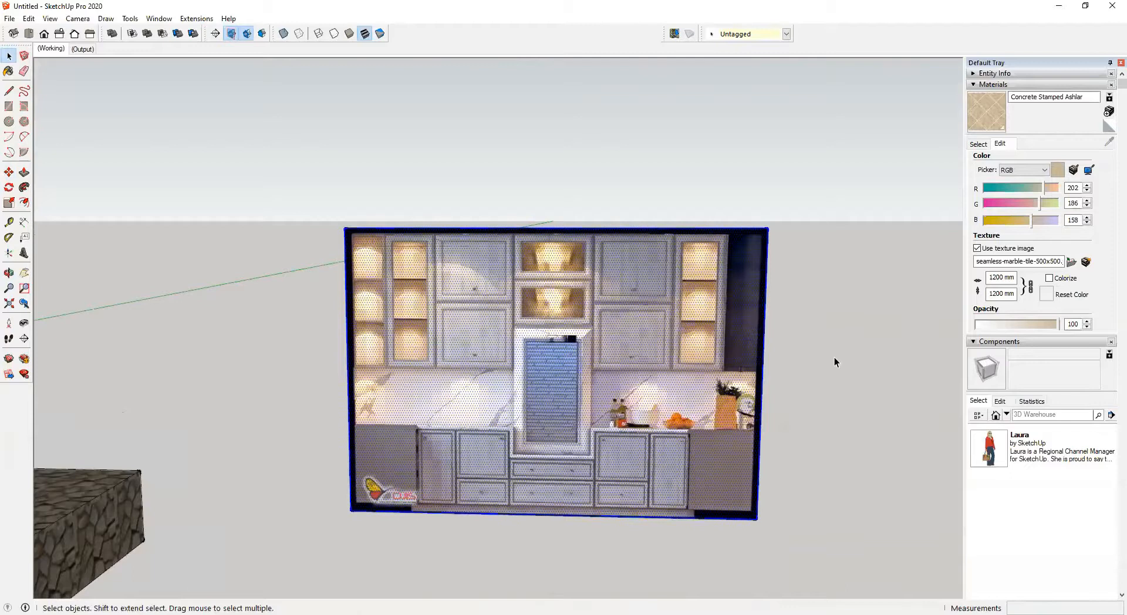
scroll(558, 358, "down", 2)
middle_click_drag(557, 358, 493, 376)
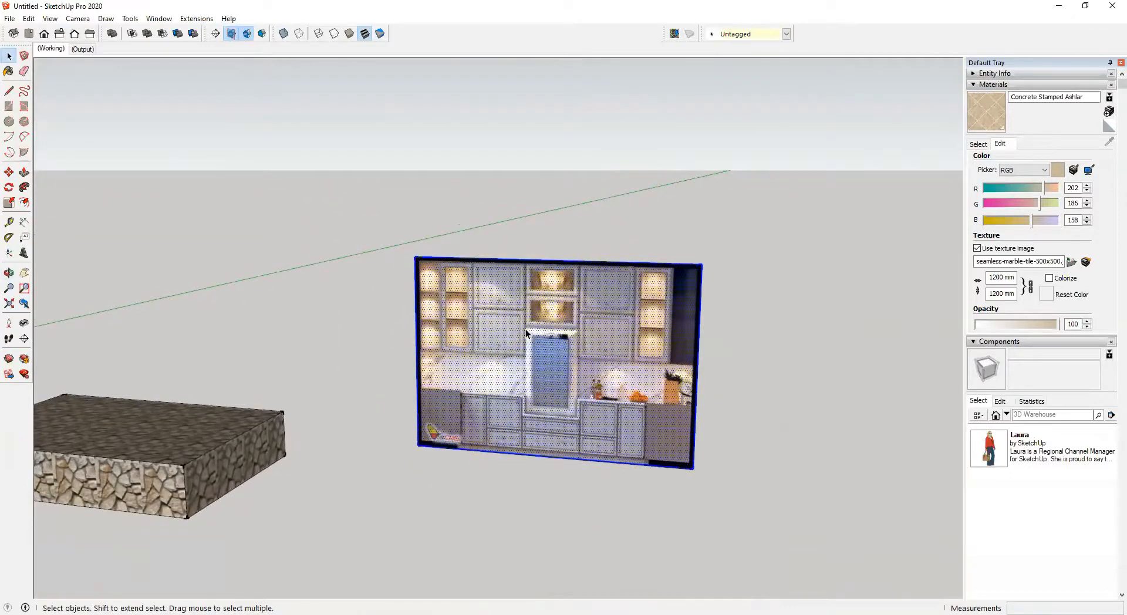
scroll(460, 274, "down", 5)
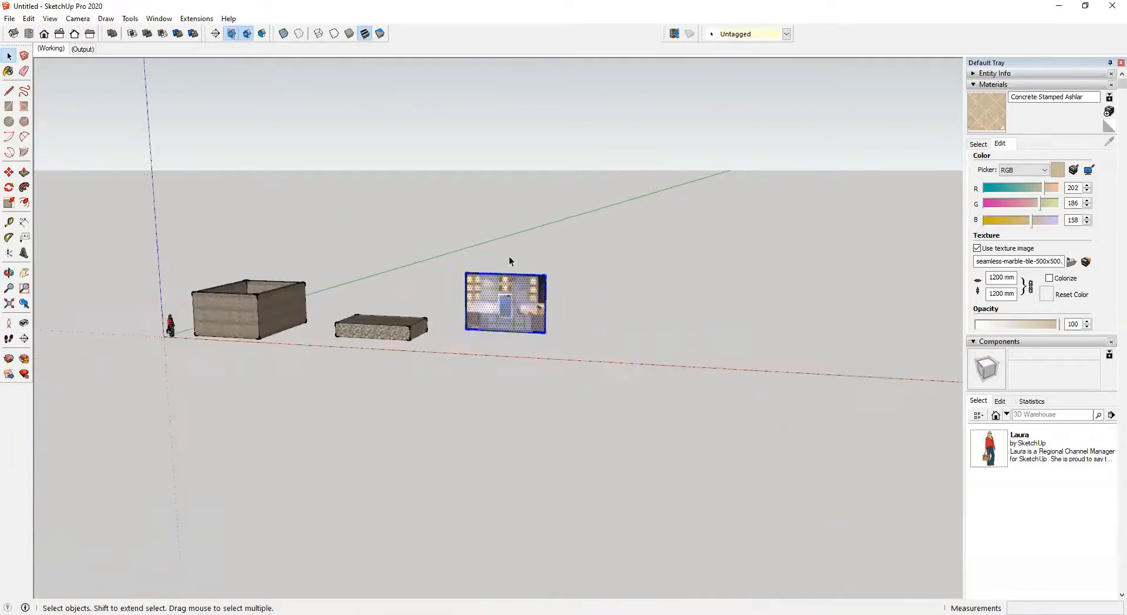
scroll(449, 251, "up", 3)
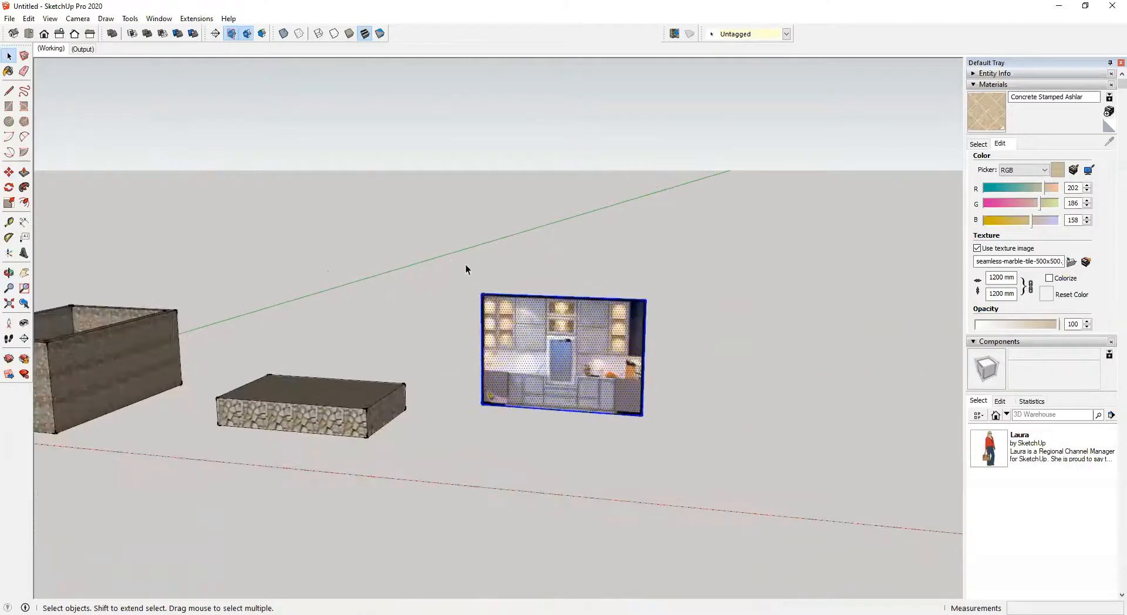
scroll(404, 181, "down", 2)
scroll(505, 205, "up", 4)
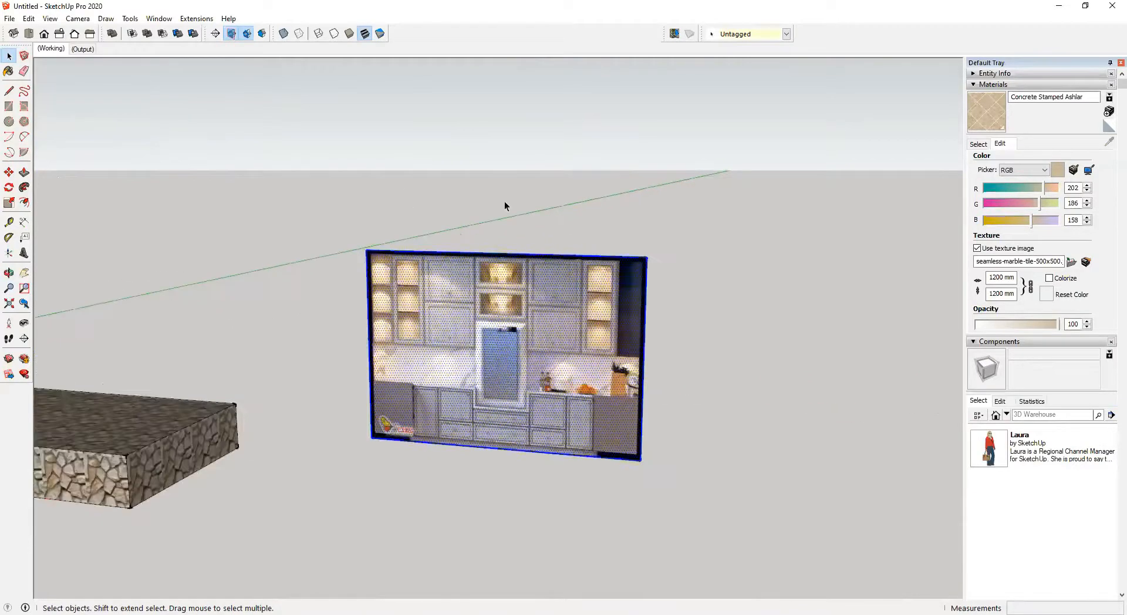
left_click_drag(319, 215, 738, 535)
key("ctrl+g")
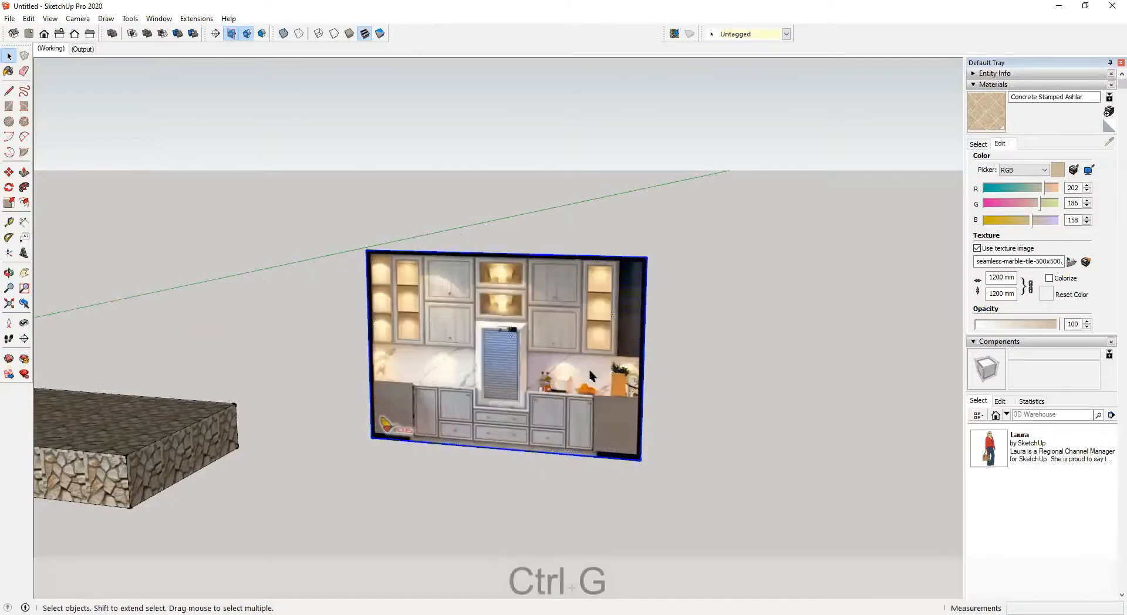
Step: Measure the backsplash height between the wall cabinets and countertop, and rescale the kitchen image group so this distance equals 600 mm
scroll(580, 350, "up", 1)
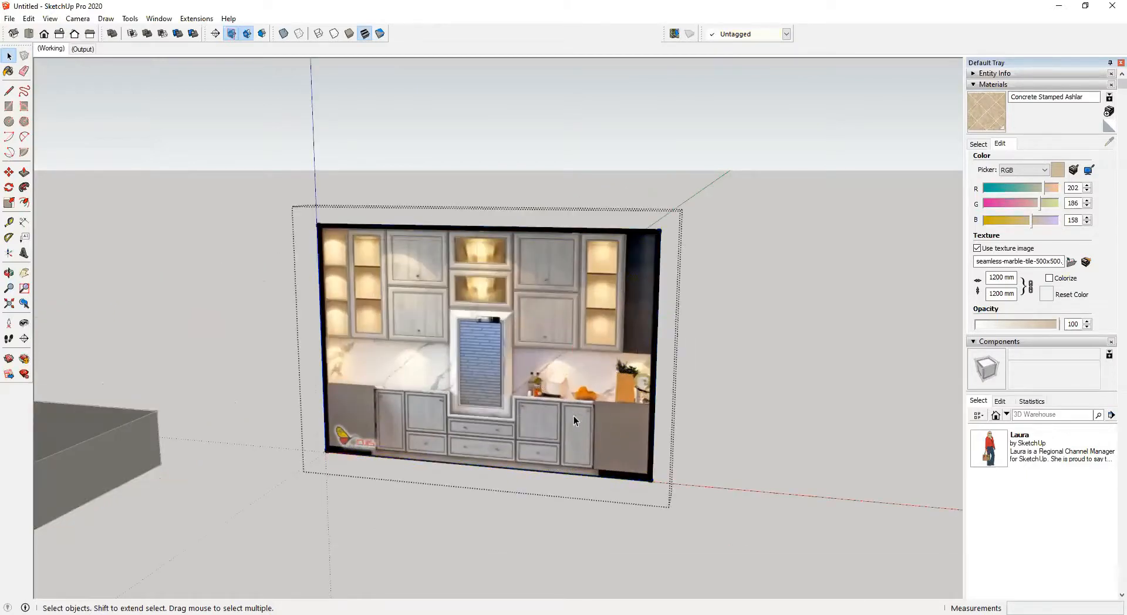
key("t")
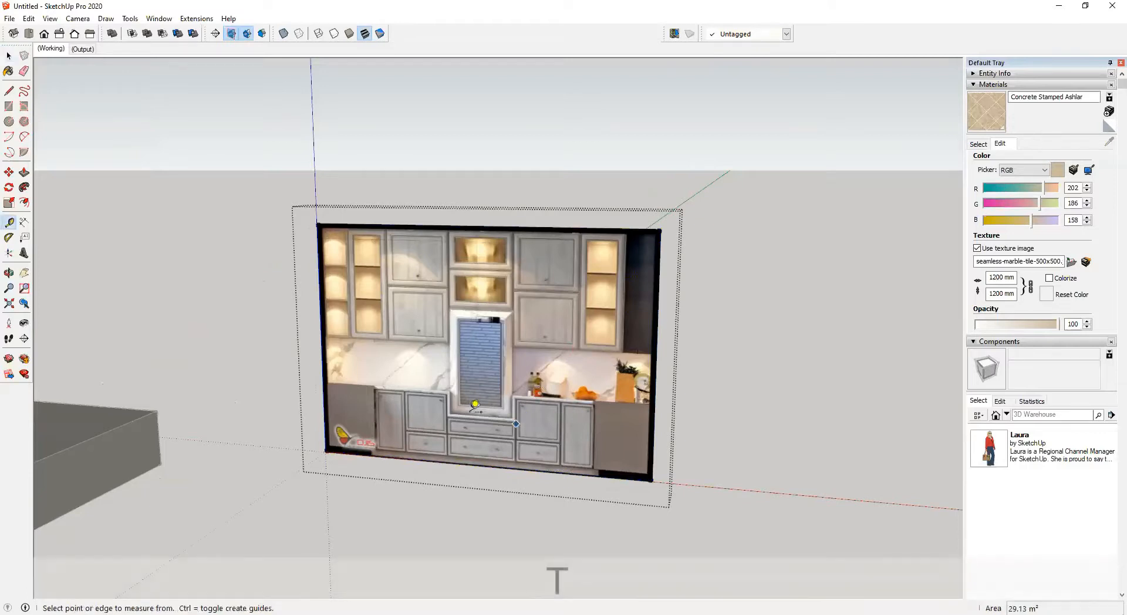
scroll(413, 393, "up", 2)
scroll(414, 392, "up", 2)
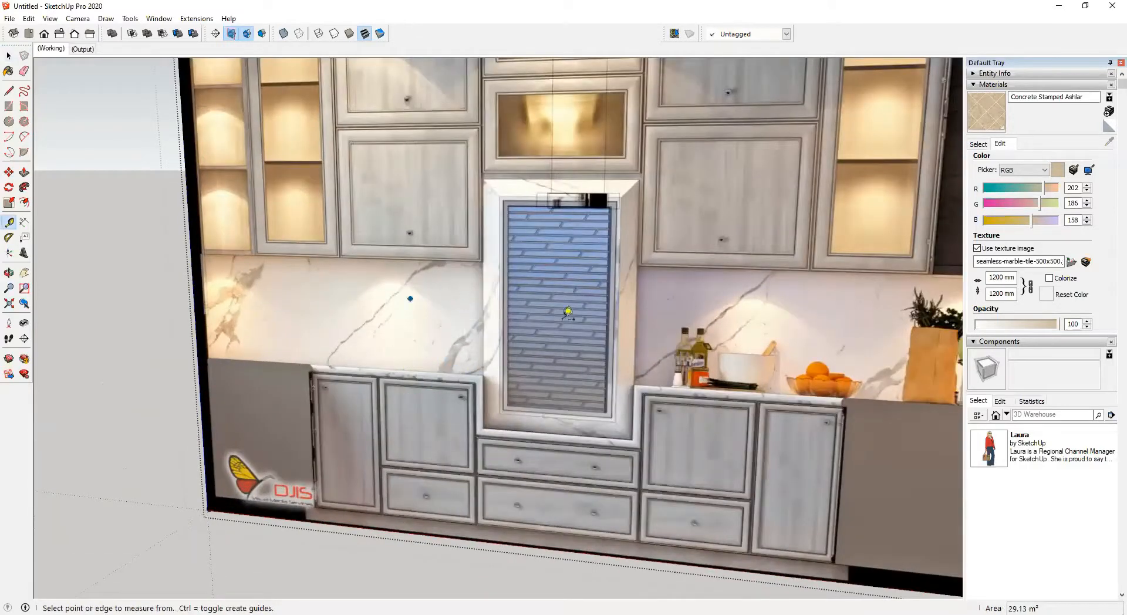
scroll(497, 303, "down", 2)
middle_click_drag(496, 303, 551, 309)
scroll(450, 354, "up", 1)
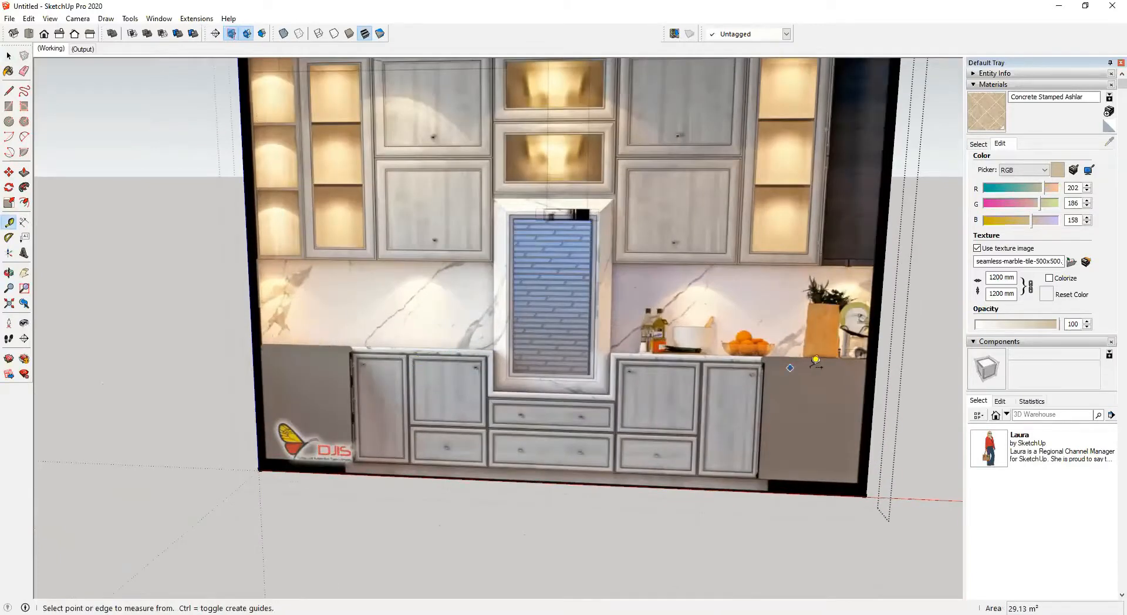
scroll(504, 336, "down", 2)
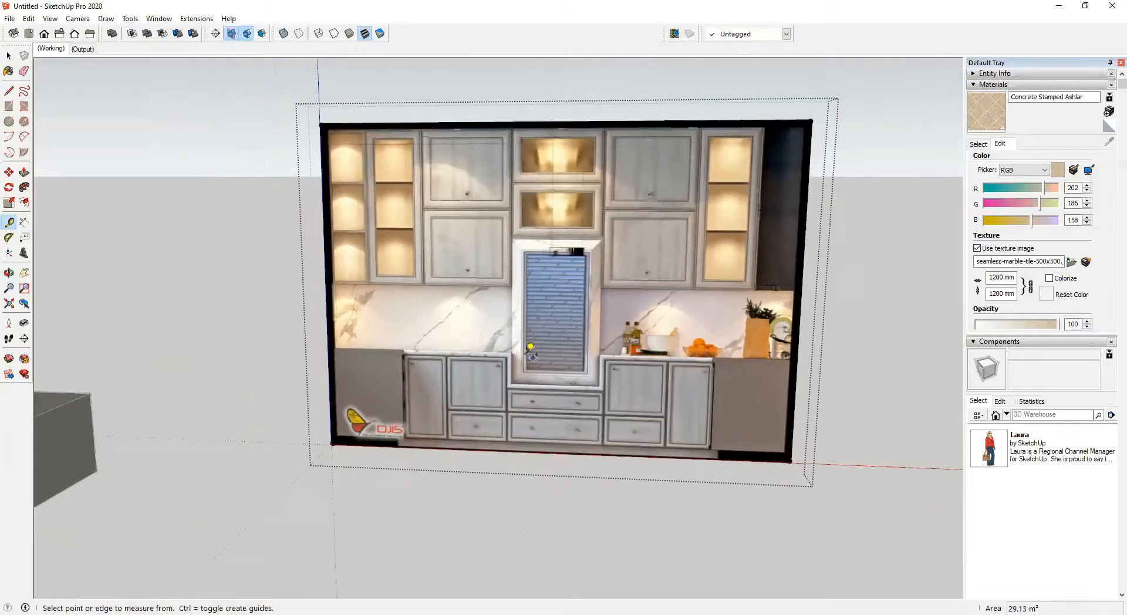
scroll(588, 249, "up", 5)
scroll(588, 249, "down", 1)
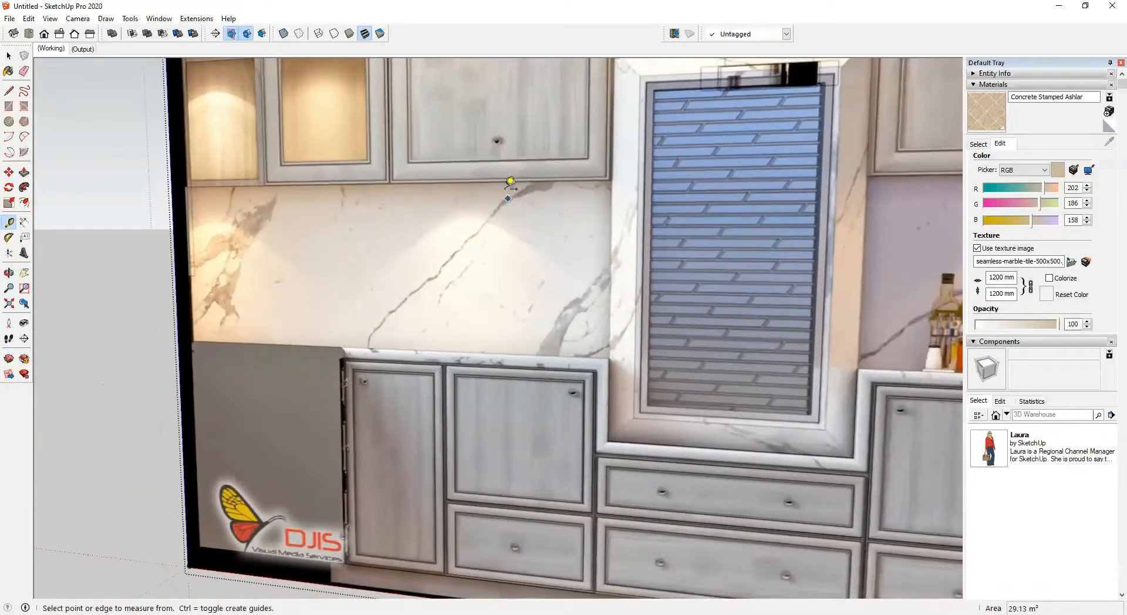
left_click(498, 182)
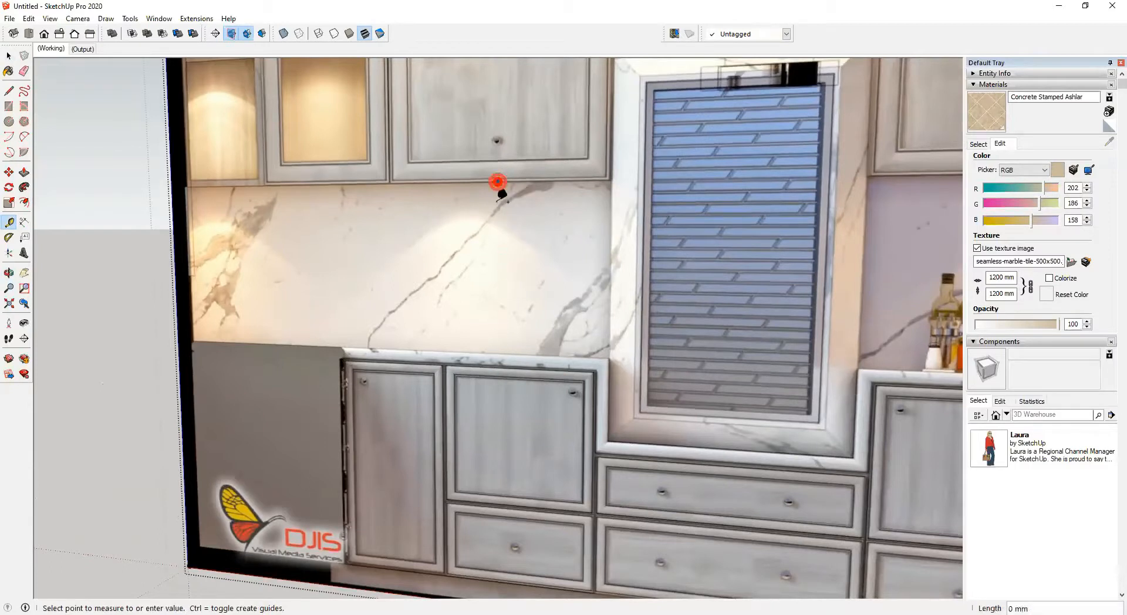
left_click(504, 347)
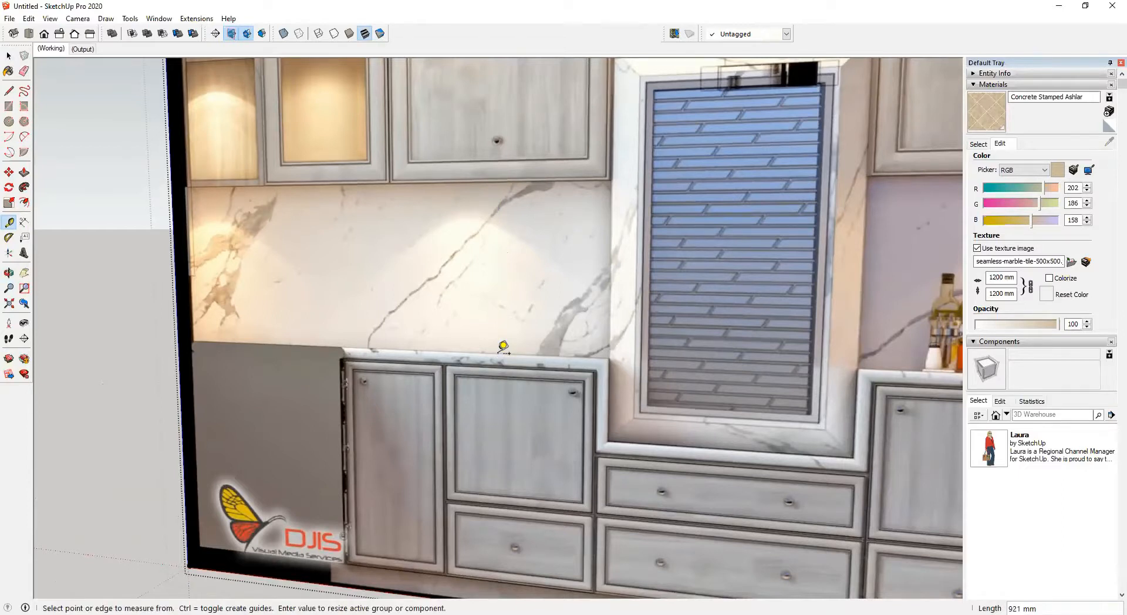
type("600")
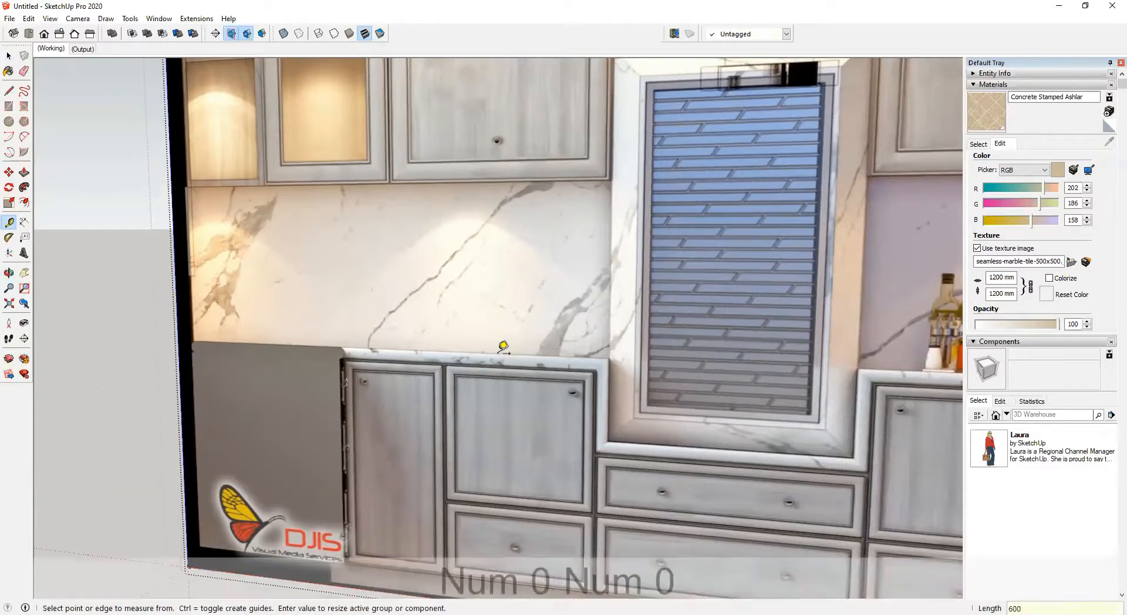
key("Return")
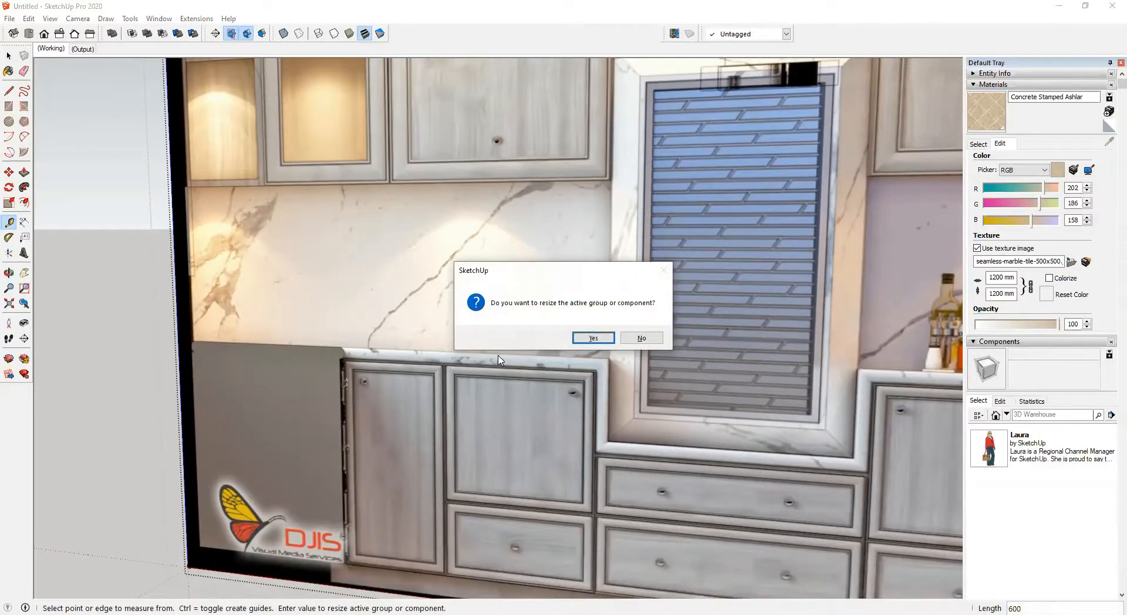
key("Return")
Step: Measure the backsplash height again and inspect the rescaled kitchen image
scroll(459, 303, "up", 3)
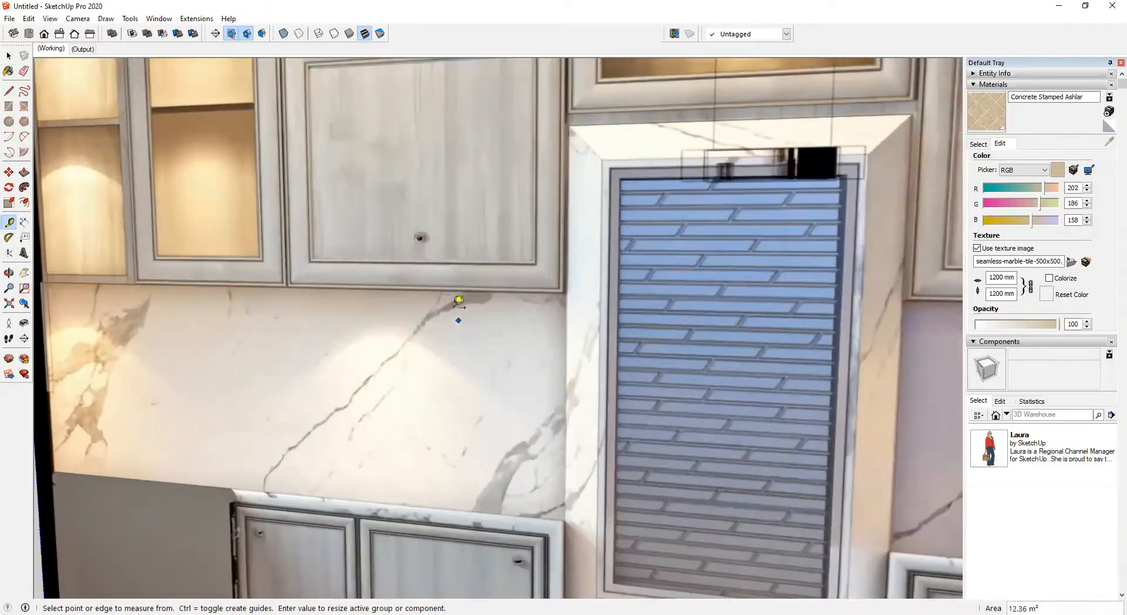
left_click(452, 291)
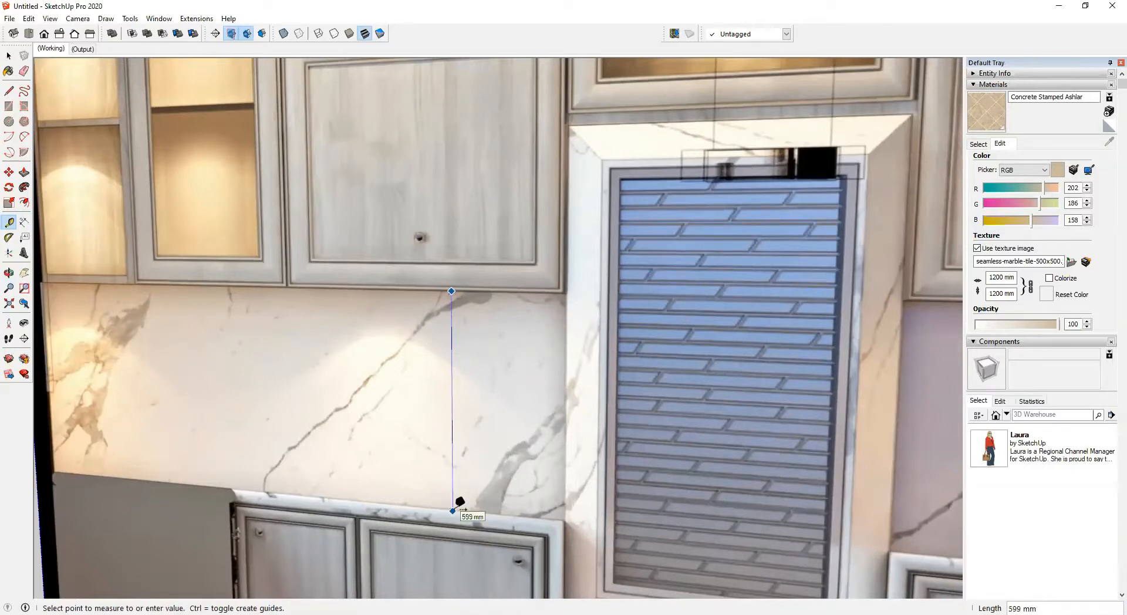
key("Escape")
key("Escape")
scroll(455, 499, "down", 5)
middle_click_drag(422, 431, 584, 380, "shift")
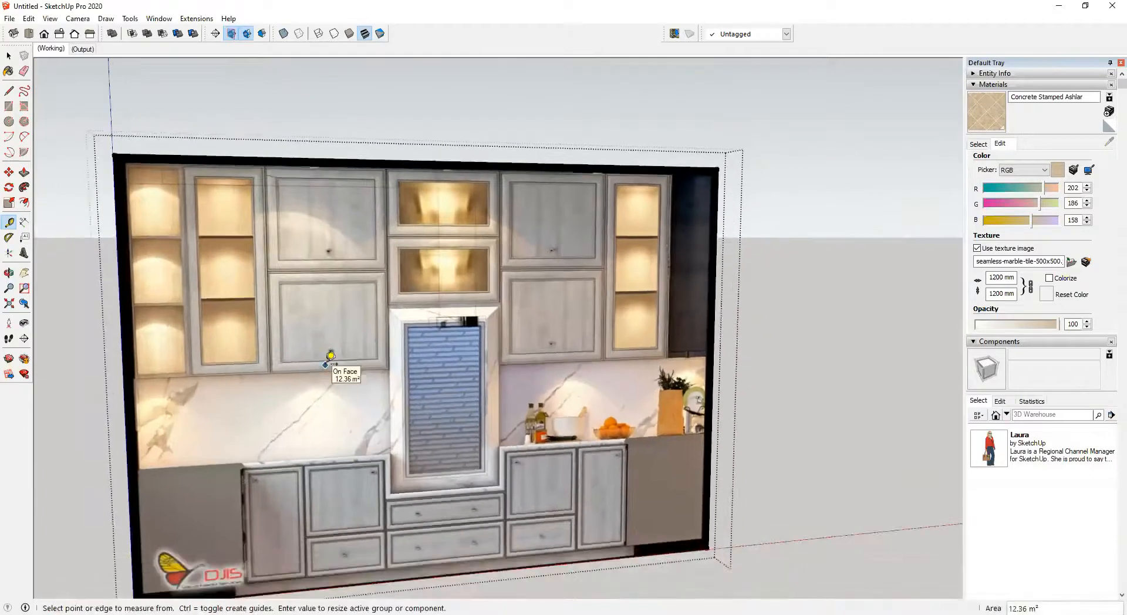
scroll(174, 324, "up", 2)
key("t")
scroll(175, 321, "up", 4)
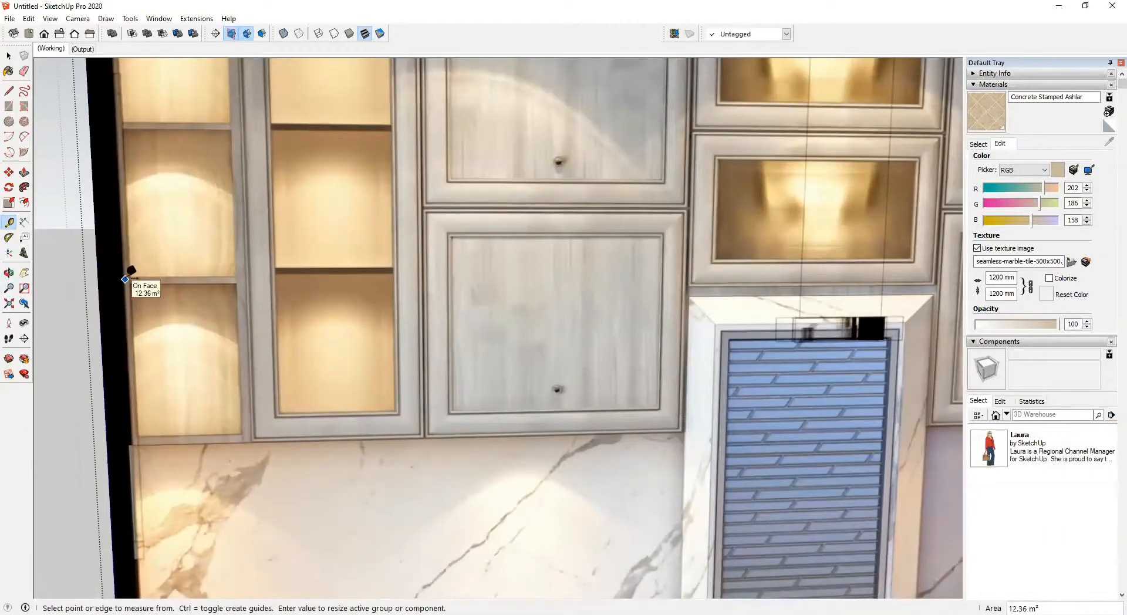
scroll(129, 271, "down", 8)
key("space")
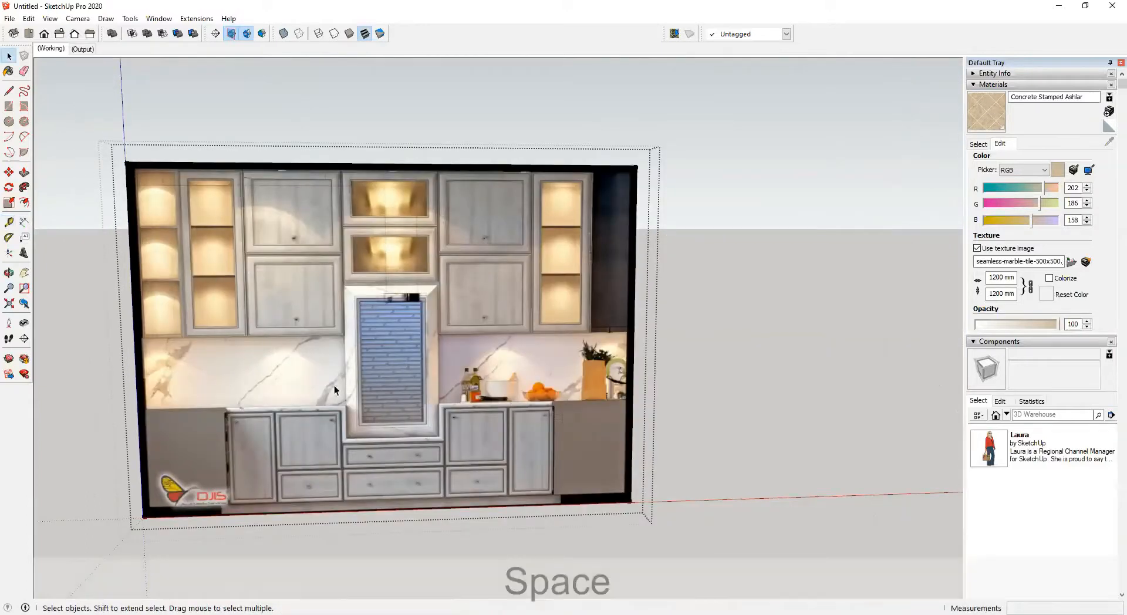
Step: Draw a 1600 by 1300 mm rectangle over the wall cabinets, starting at the upper-left corner inside the image's black border
key("r")
scroll(135, 194, "up", 5)
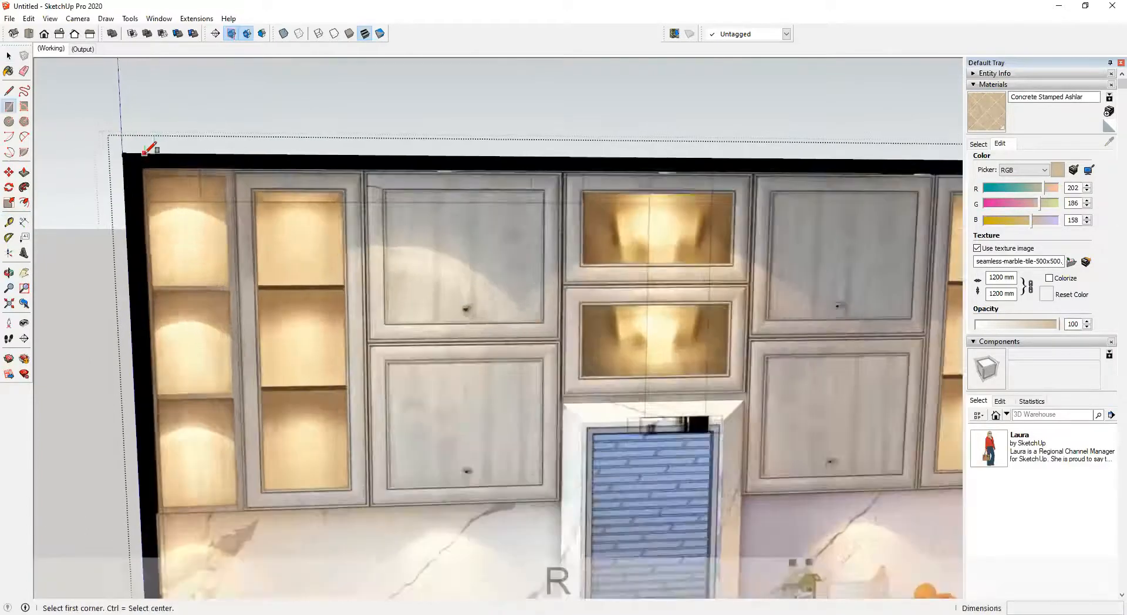
left_click(140, 167)
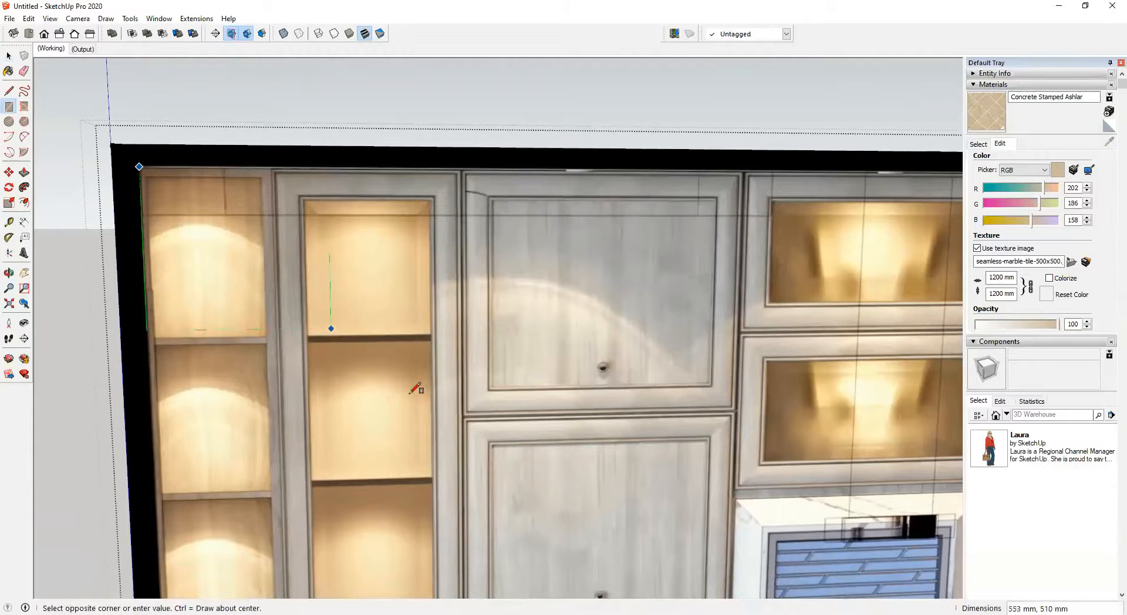
scroll(394, 384, "down", 2)
middle_click_drag(395, 379, 409, 293, "shift")
scroll(435, 449, "up", 2)
scroll(712, 503, "down", 1)
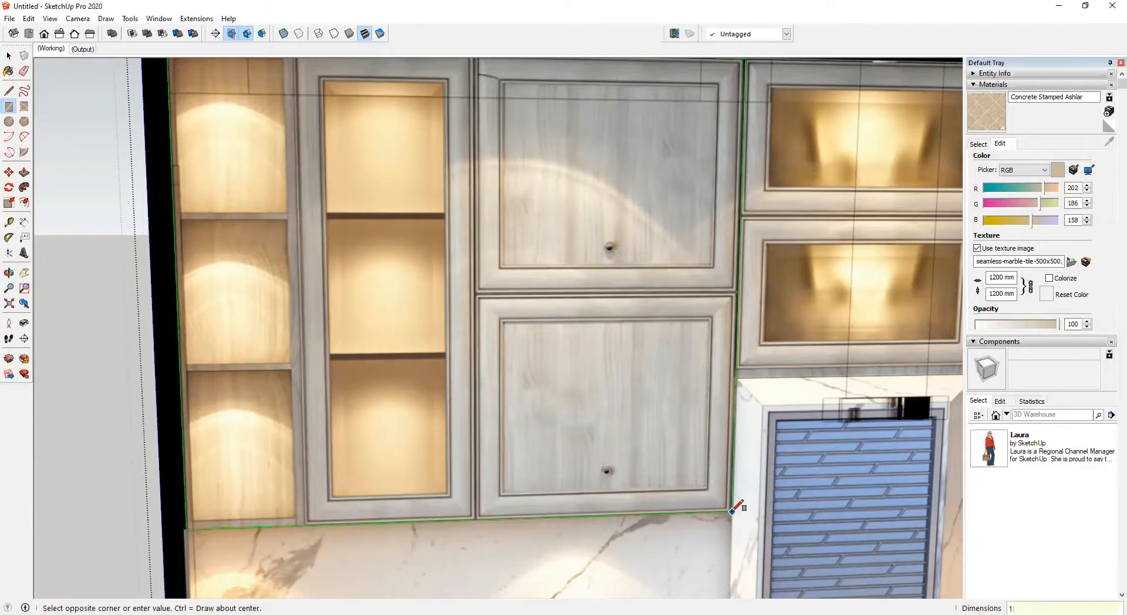
type("1600,")
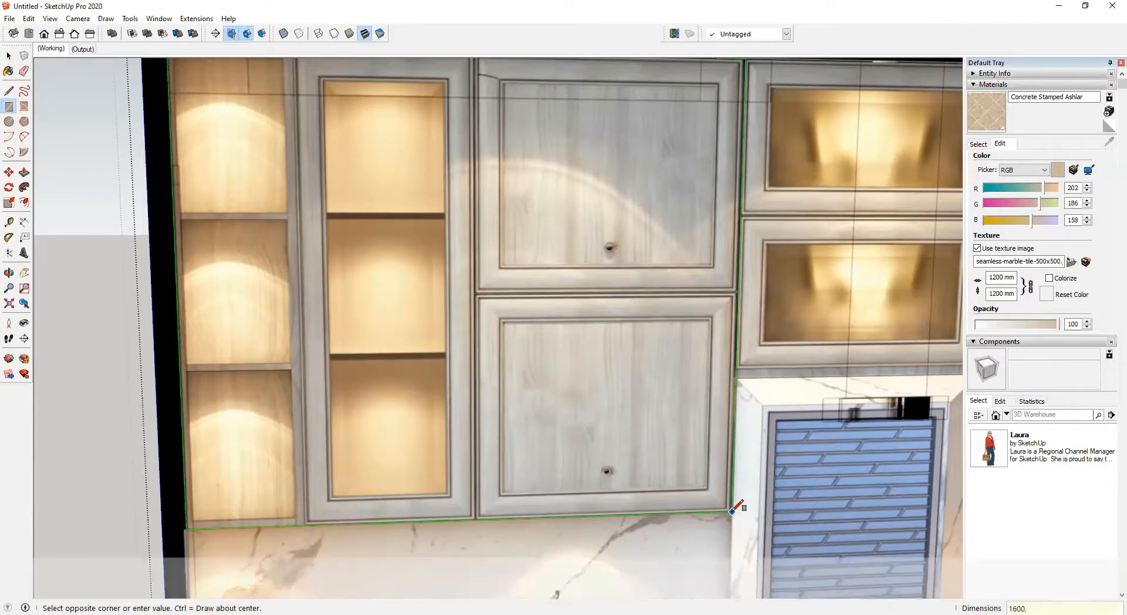
type("1300")
key("Return")
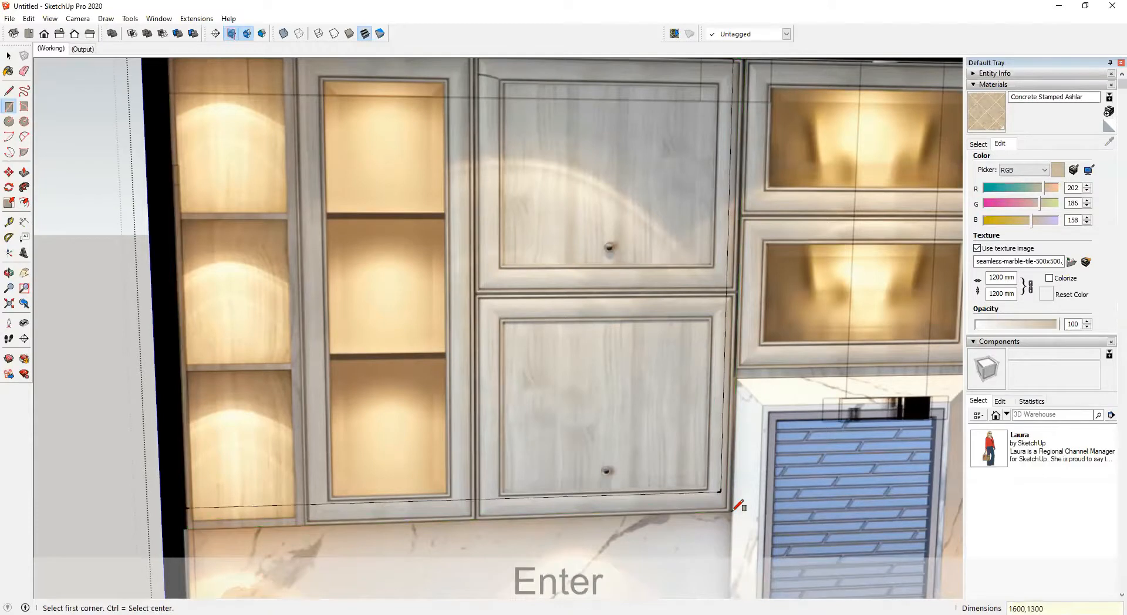
scroll(732, 511, "down", 1)
middle_click_drag(694, 330, 673, 319)
key("space")
double_click(656, 343)
key("m")
scroll(243, 95, "up", 1)
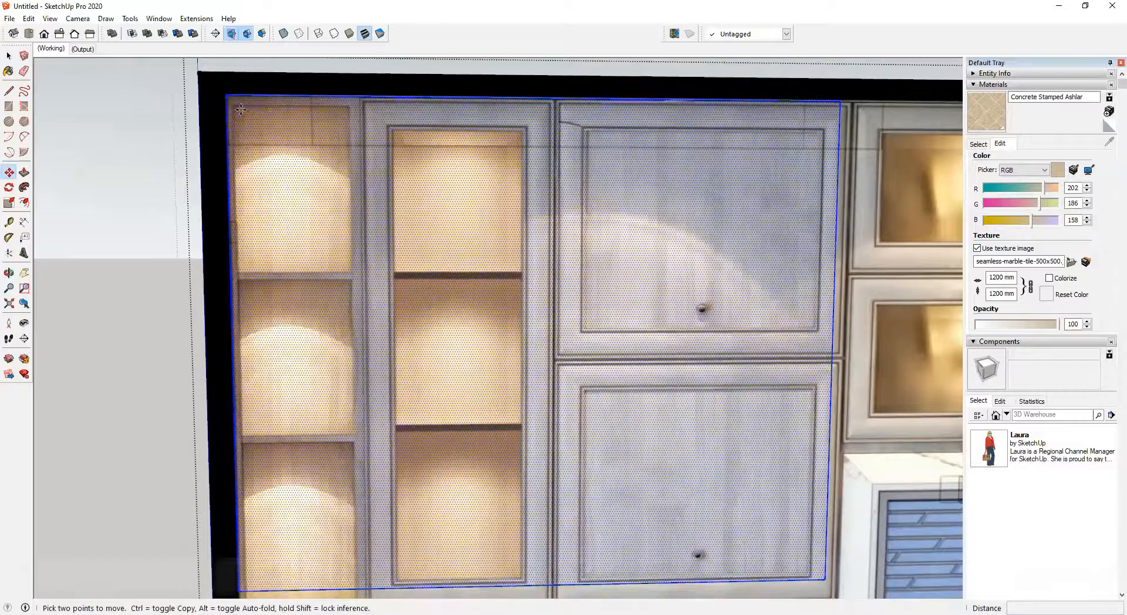
key("Escape")
scroll(431, 213, "down", 2)
scroll(432, 213, "up", 1)
key("space")
key("l")
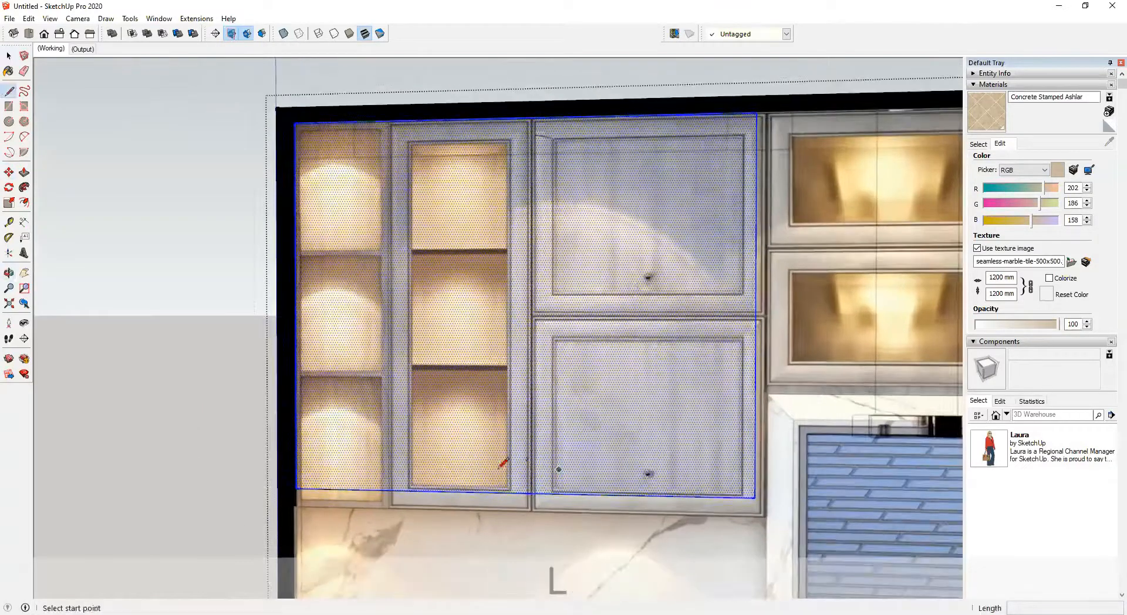
key("space")
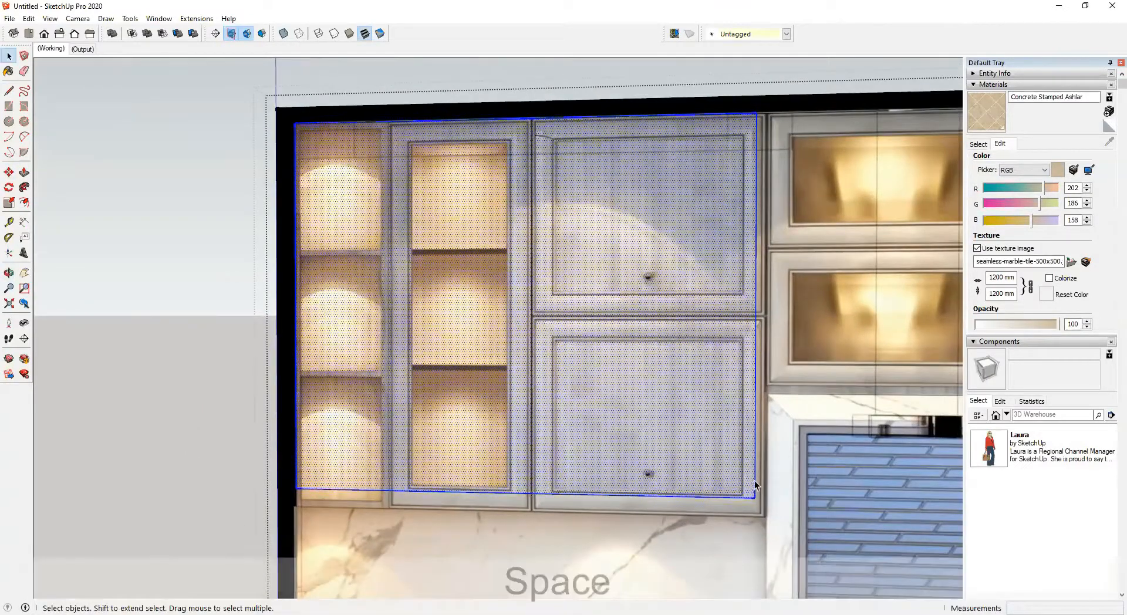
Step: Copy the cabinet rectangle's right vertical edge 750 mm to the left, onto the joint beside the two solid doors
left_click(755, 491)
key("m")
key("t")
left_click(754, 492)
key("space")
key("m")
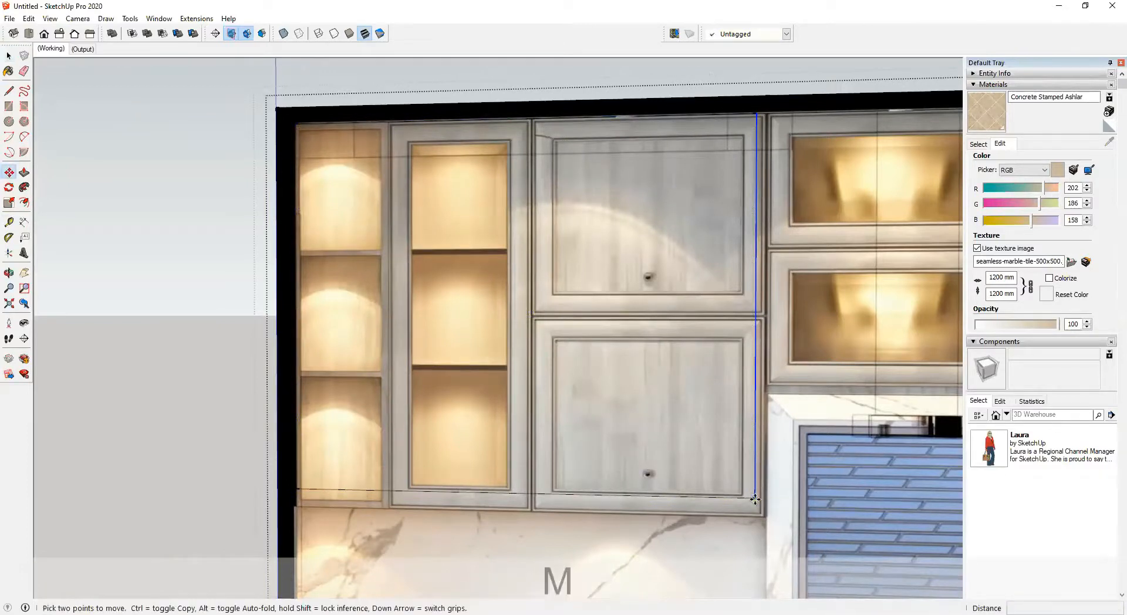
left_click(755, 499)
key("ctrl")
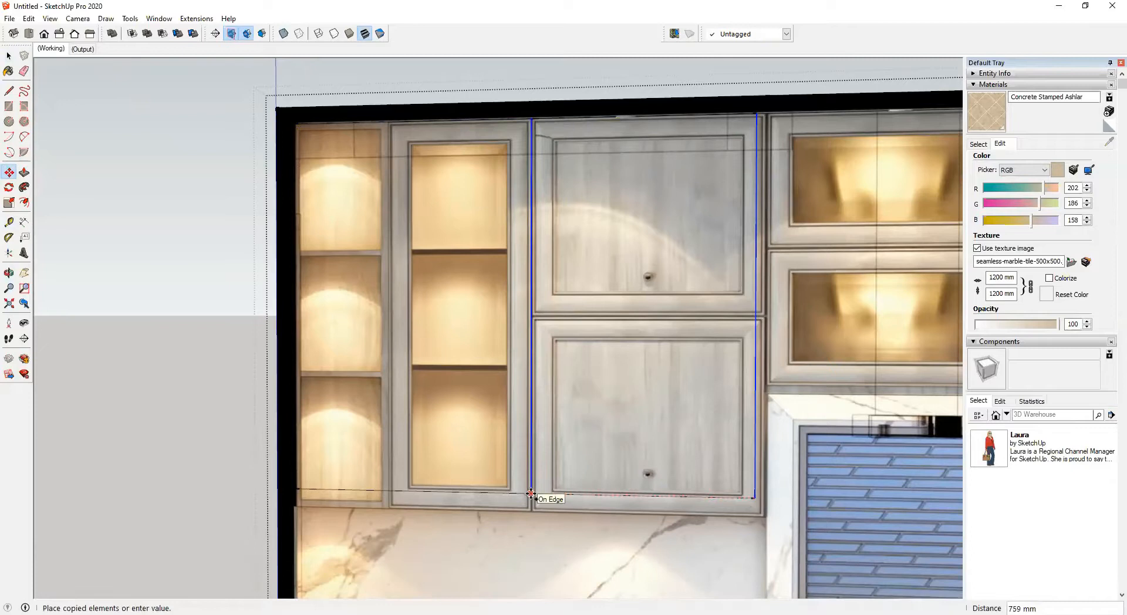
type("7")
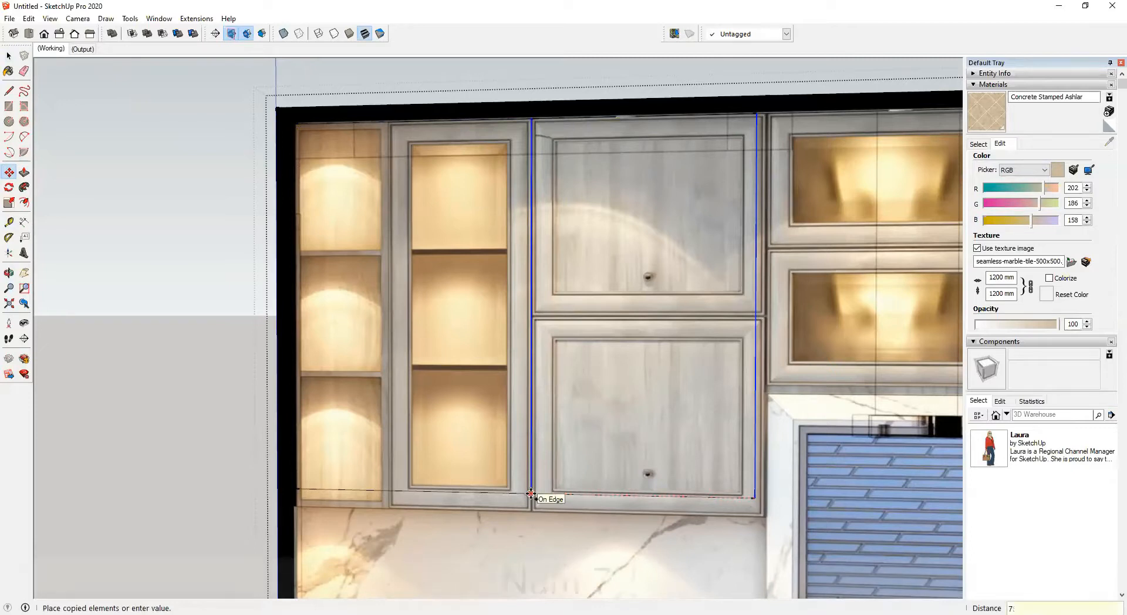
type("50")
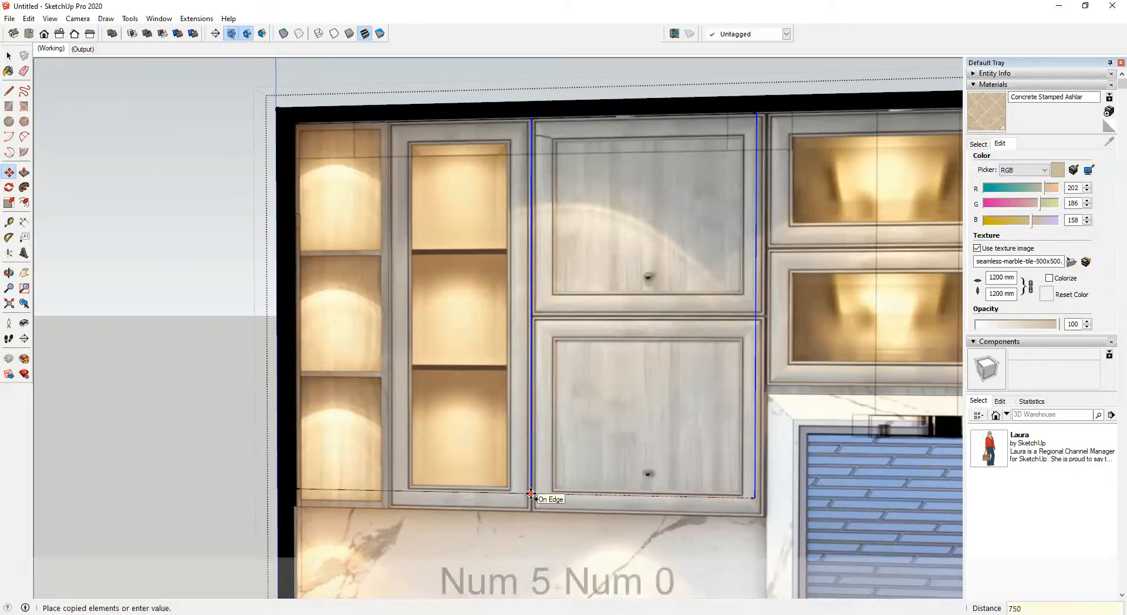
key("Return")
Step: Copy the dividing edge a further 500 mm to the left to separate the glass-front cabinet from the open shelves
left_click(524, 495)
key("ctrl")
type("500")
key("Return")
key("space")
Step: Draw a horizontal line across the solid-door face to split it into an upper and a lower door
left_click(612, 375)
key("l")
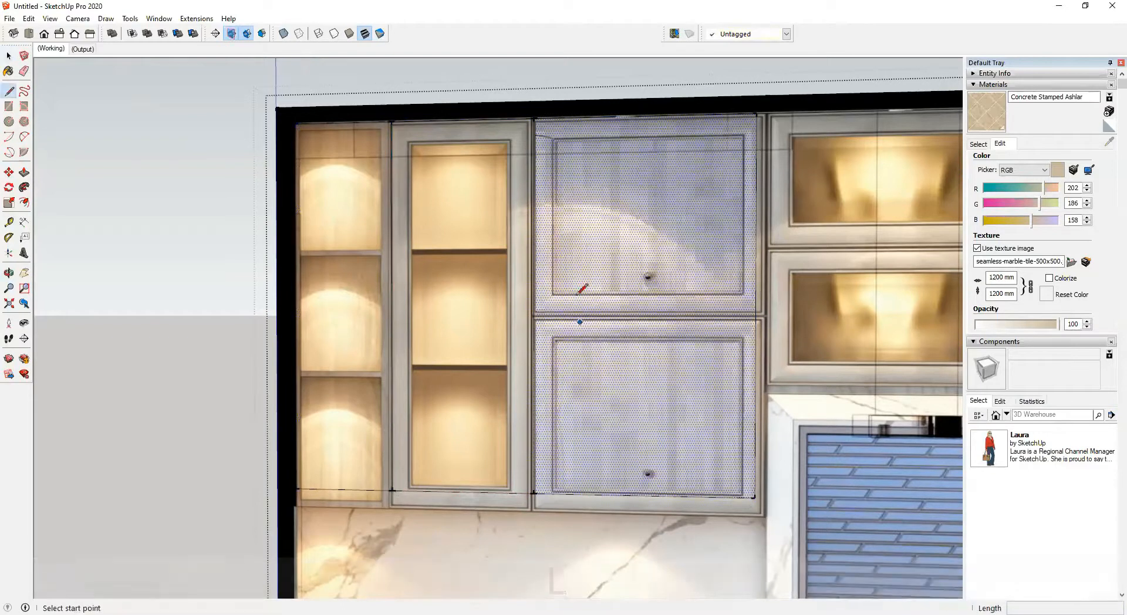
left_click(534, 306)
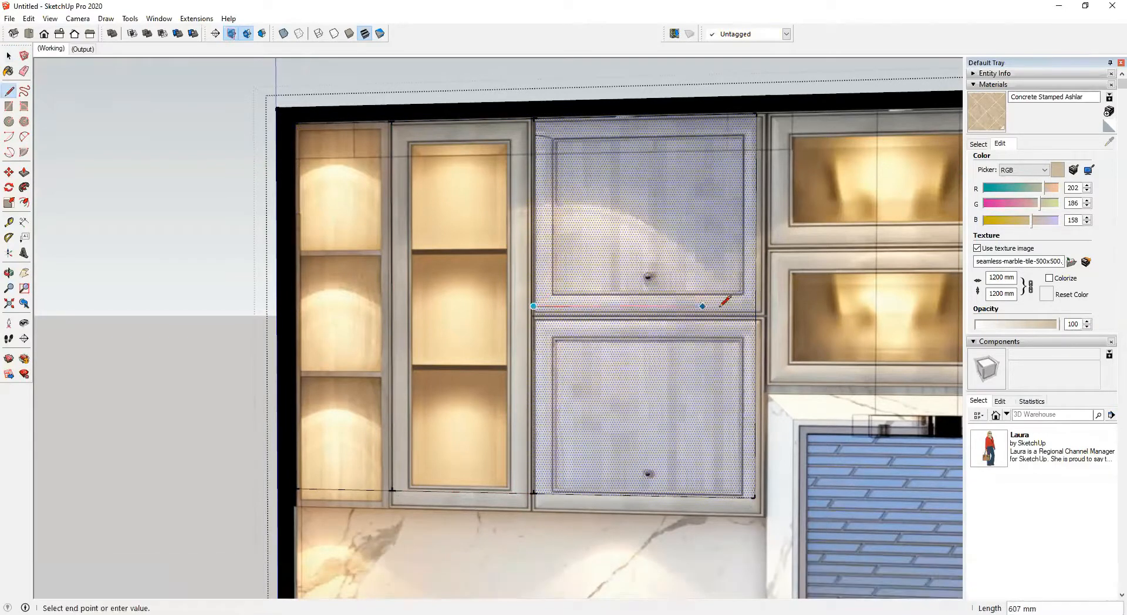
left_click(756, 306)
Step: Pull the lower and upper solid-door faces outward from the kitchen image with Push/Pull
scroll(607, 379, "down", 2)
middle_click_drag(608, 378, 665, 373)
key("space")
left_click(643, 375)
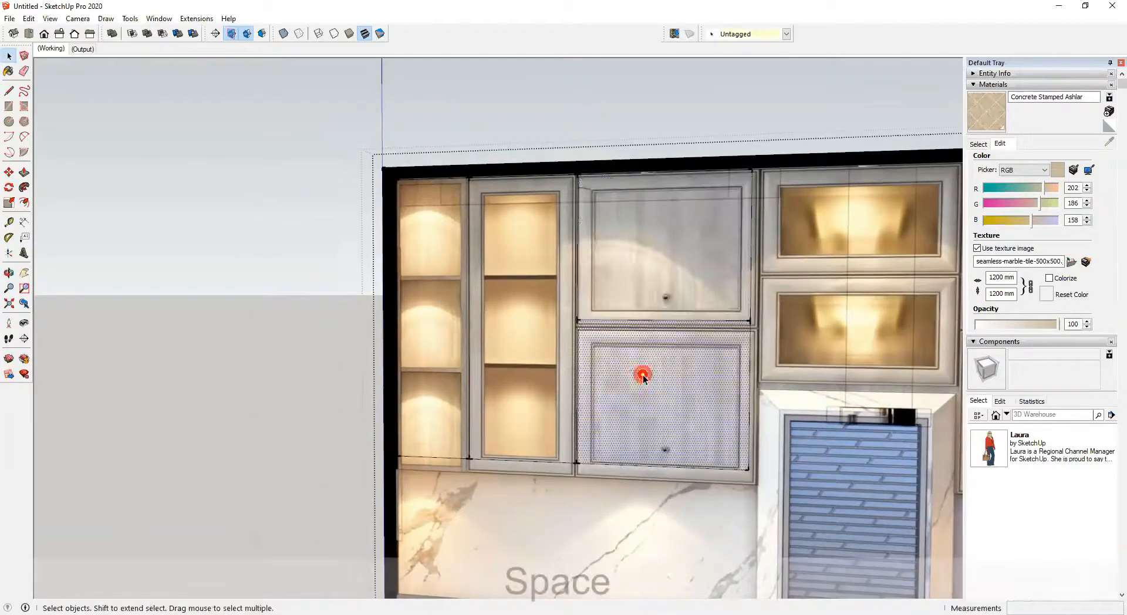
key("p")
mouse_move(643, 376)
left_mouse_down()
mouse_move(612, 390)
mouse_move(651, 387)
left_mouse_up()
left_click(655, 382)
left_click(657, 273)
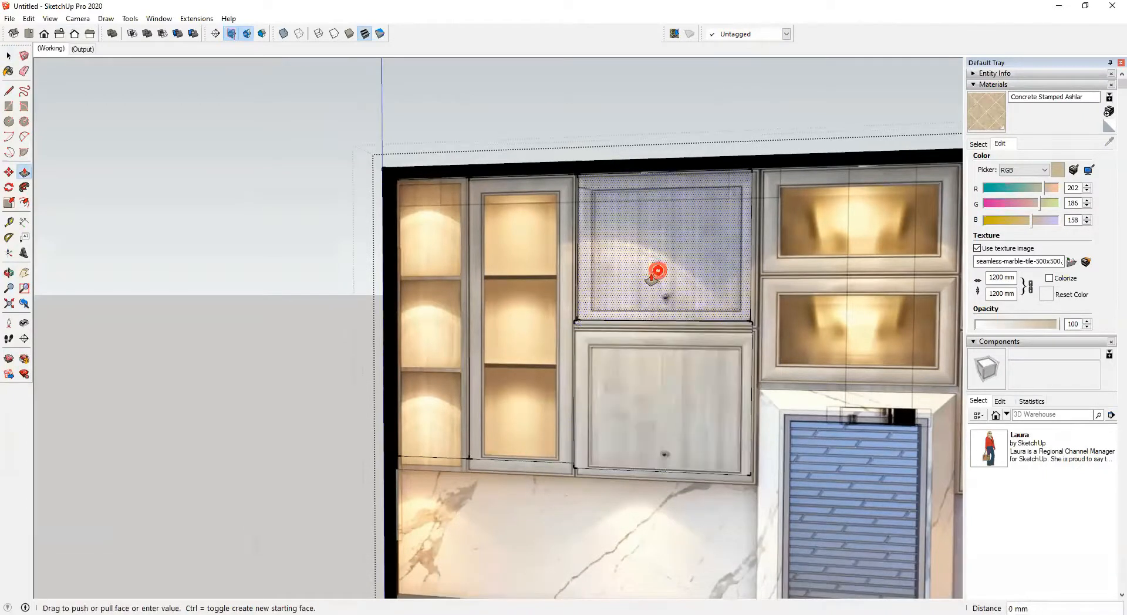
left_click(656, 276)
Step: Pull the glass-front cabinet face outward by about 110 mm
middle_click_drag(654, 269, 515, 333)
left_click(515, 332)
left_click(548, 267)
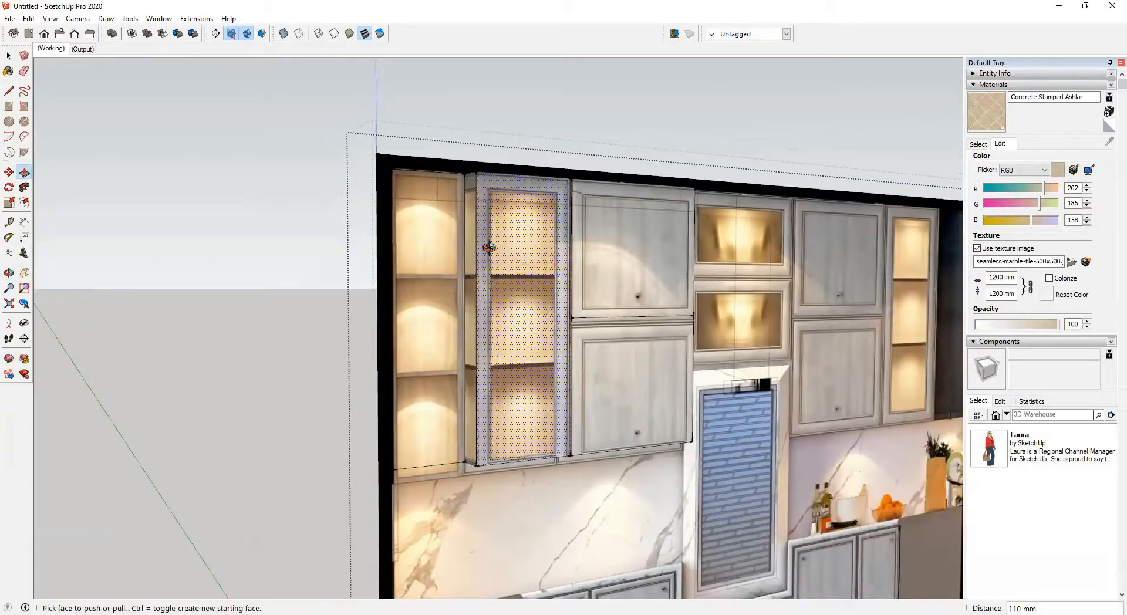
Step: Draw a 373 by 342 mm rectangle around the glass-front cabinet's top pane and push it inward about 154 mm
middle_click_drag(505, 250, 475, 256)
scroll(468, 248, "up", 4)
key("r")
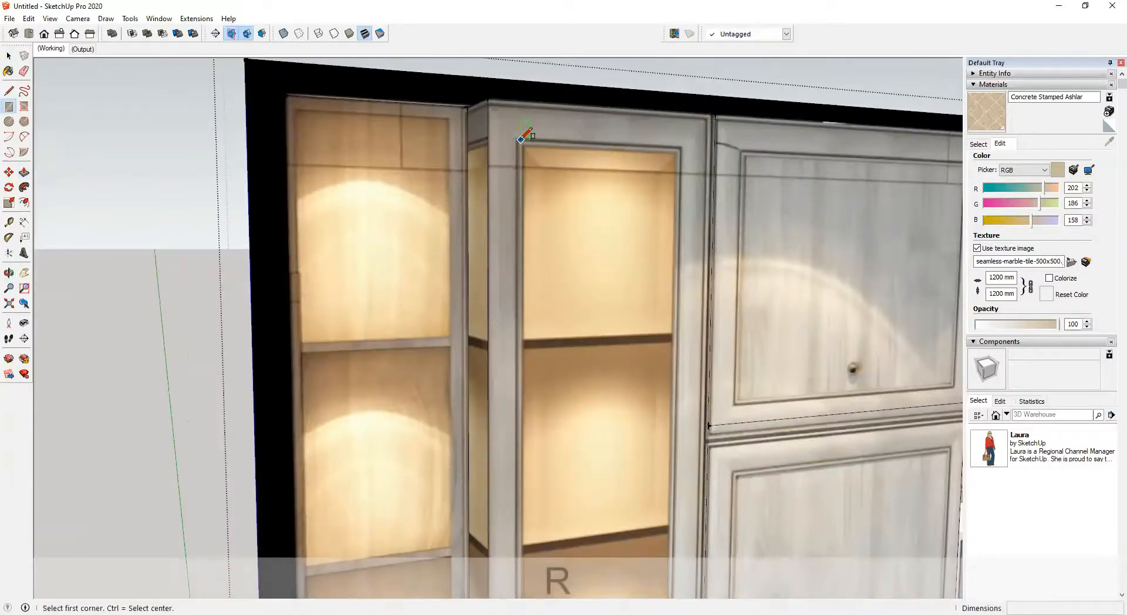
left_click(521, 140)
left_click(673, 330)
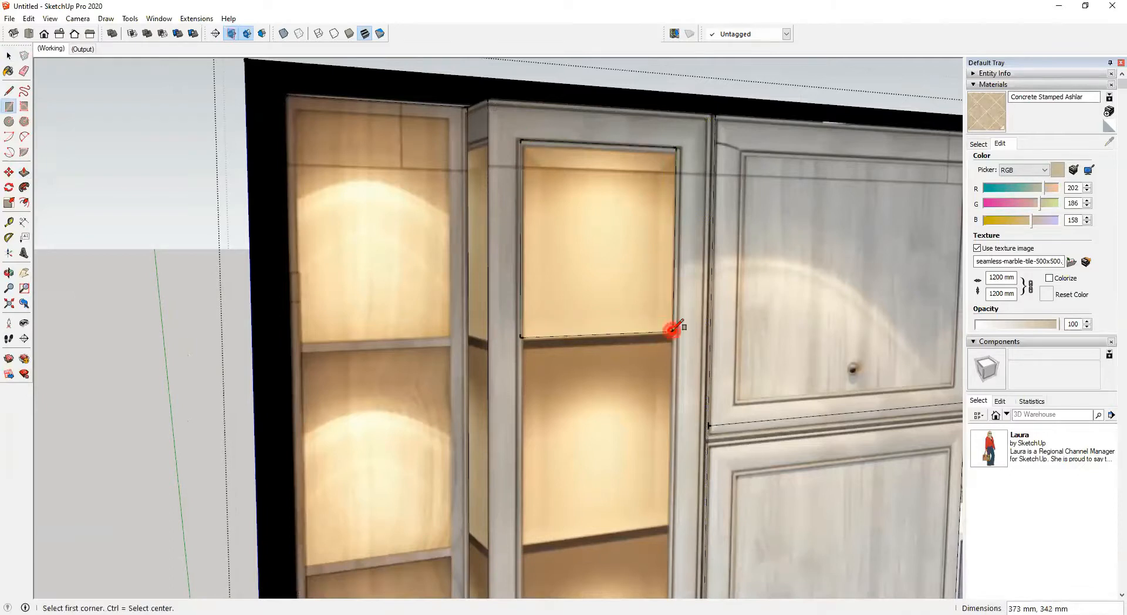
key("p")
left_click(655, 270)
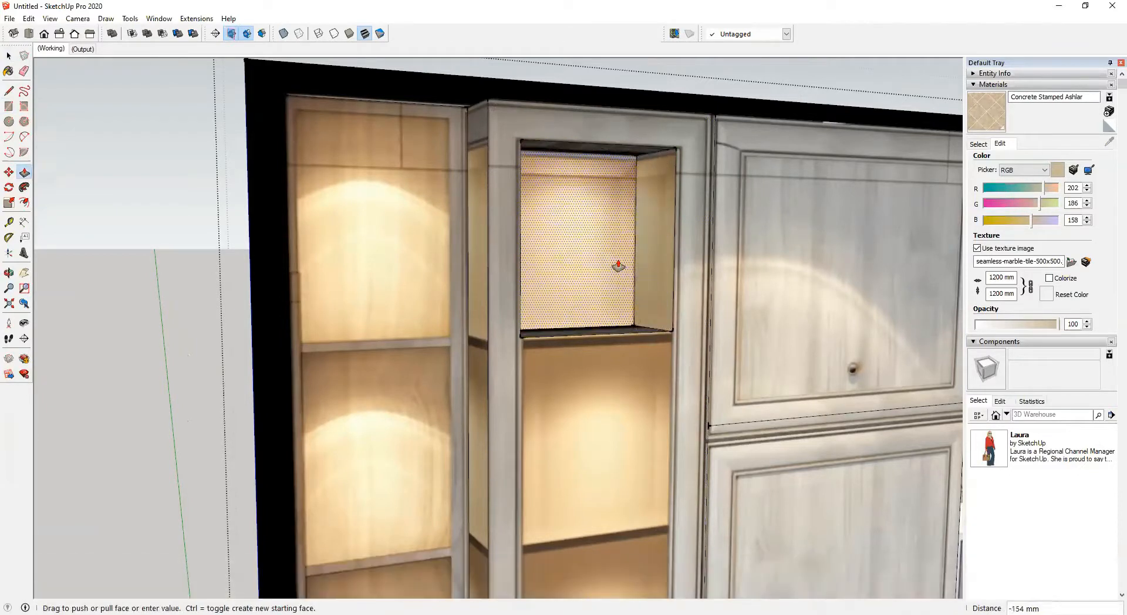
left_click(629, 259)
key("space")
Step: Draw a rectangle around the glass-front cabinet's middle pane and recess it to the same depth as the top one
middle_click_drag(538, 385, 503, 359)
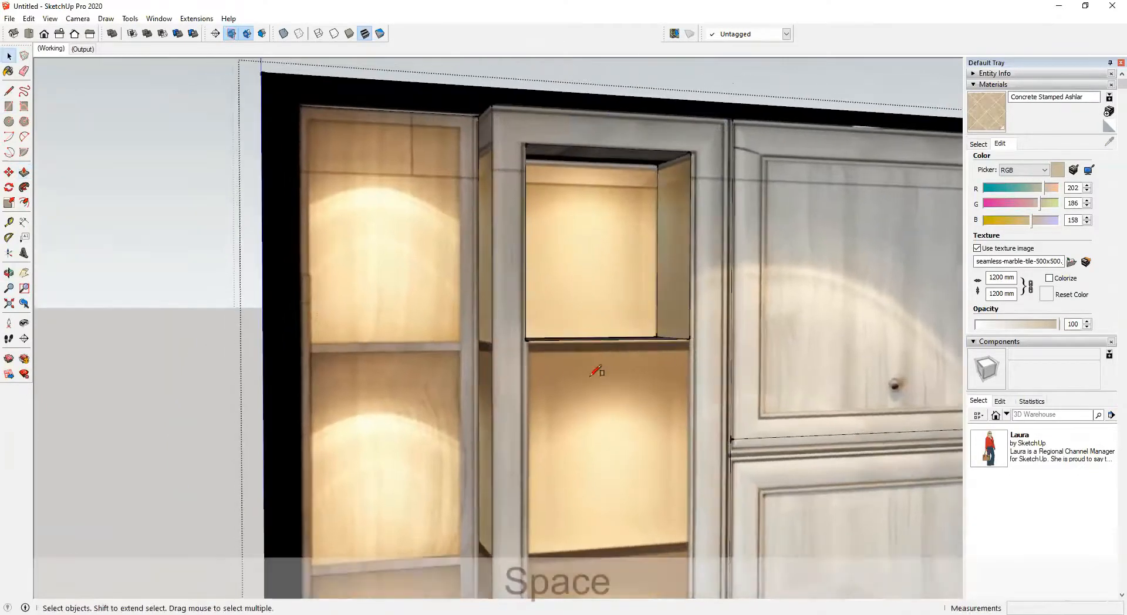
scroll(581, 379, "up", 2)
key("r")
left_click(504, 340)
scroll(561, 420, "down", 2)
middle_click_drag(565, 406, 533, 330, "shift")
scroll(602, 415, "up", 1)
left_click(638, 462)
key("p")
left_click(621, 434)
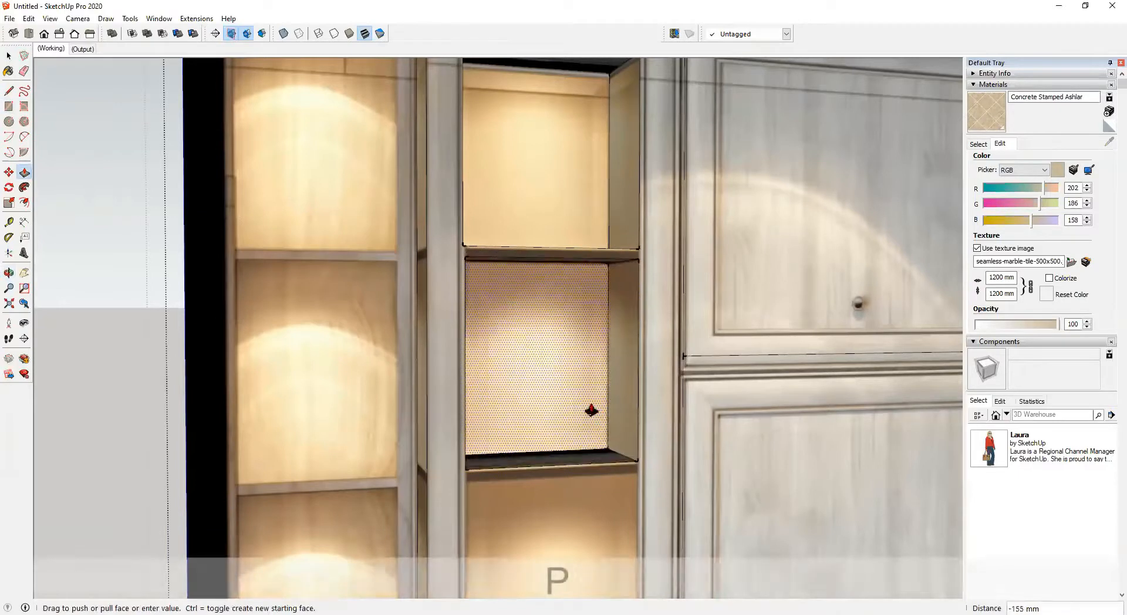
left_click(563, 189)
Step: Outline the glass-front cabinet's bottom pane with a rectangle and push it inward level with the middle recess
scroll(594, 451, "down", 2)
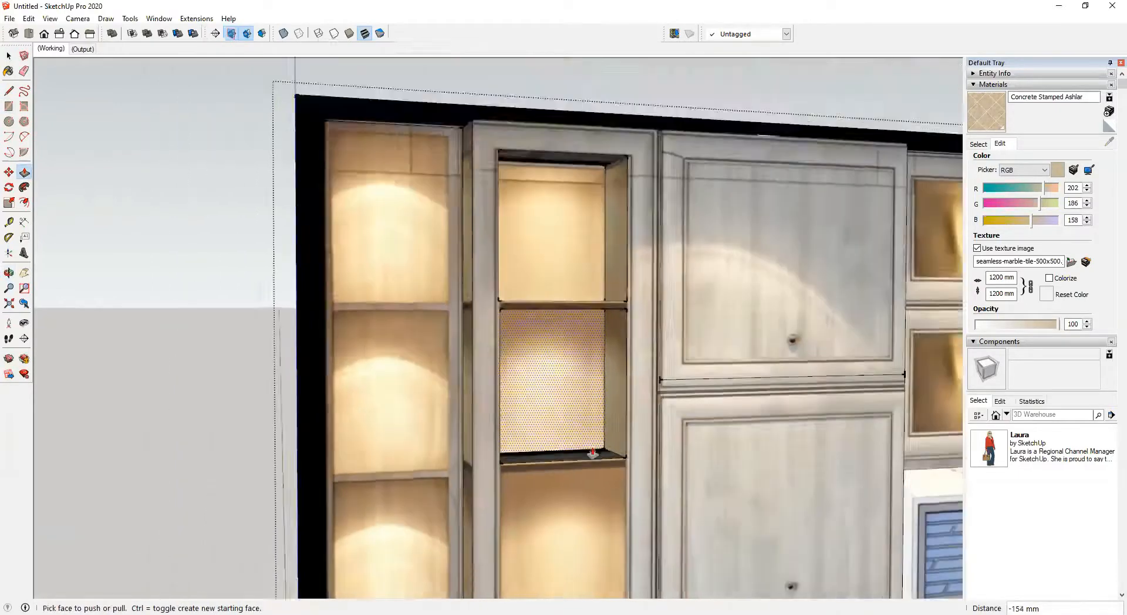
middle_click_drag(594, 455, 523, 297, "shift")
scroll(508, 338, "up", 2)
key("r")
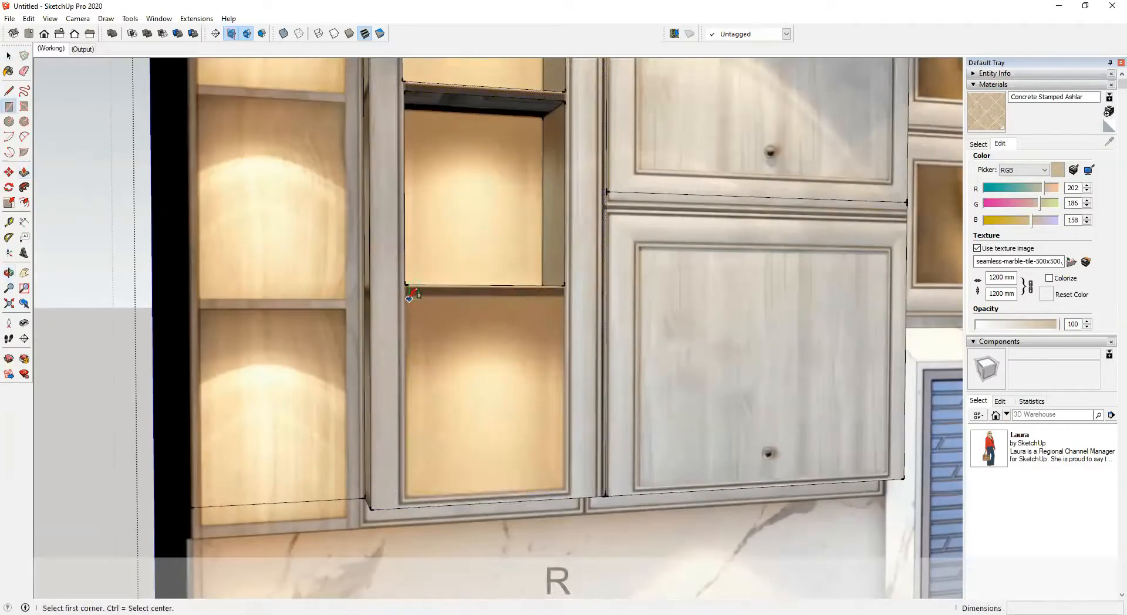
left_click(405, 296)
left_click(564, 487)
key("p")
left_click(534, 415)
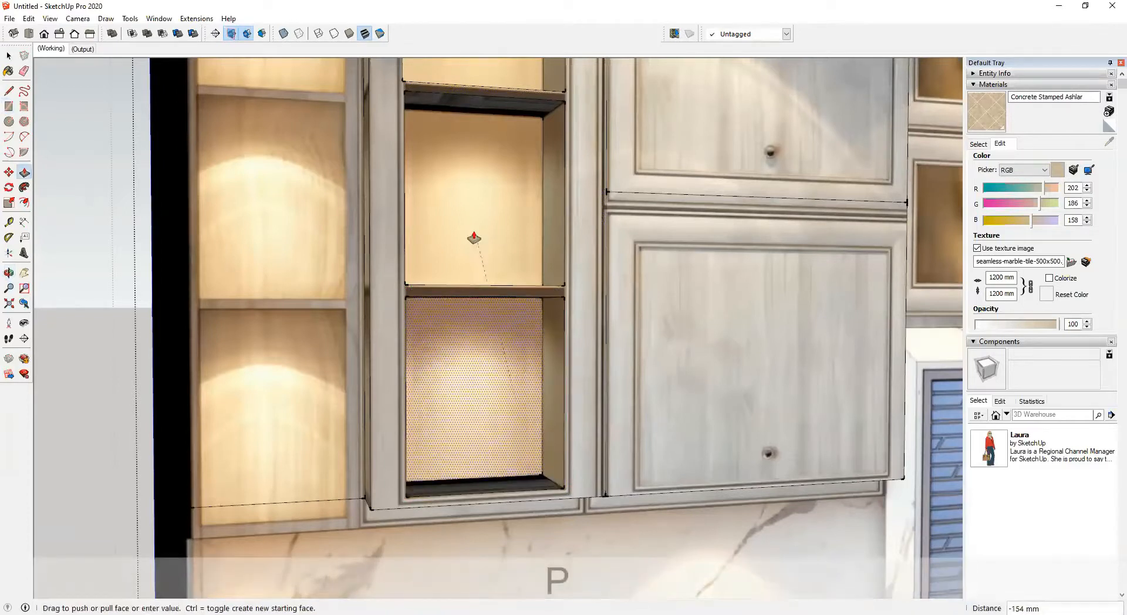
left_click(473, 238)
Step: Pull the open-shelf cabinet face at the far left of the kitchen outward, flush with the adjacent glass-front cabinet
scroll(474, 344, "down", 2)
middle_click_drag(477, 347, 482, 402)
middle_click_drag(405, 376, 504, 386, "shift")
scroll(418, 322, "up", 3)
middle_click_drag(467, 350, 617, 341, "shift")
key("r")
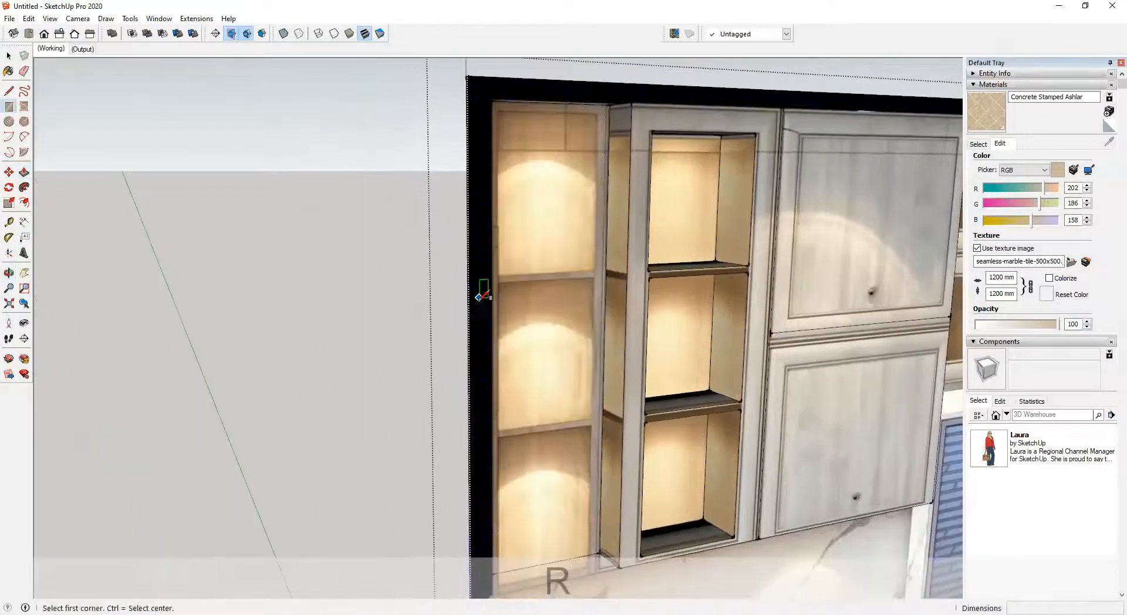
scroll(529, 138, "up", 2)
key("p")
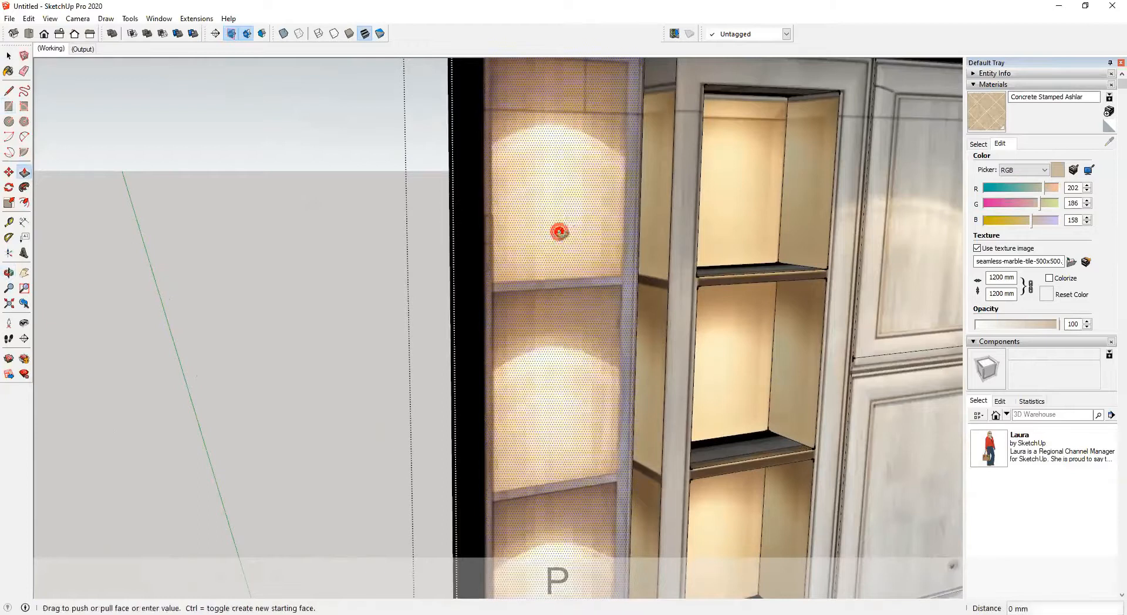
left_click(558, 229)
left_click(687, 126)
Step: Draw a rectangle around the top compartment of the open-shelf cabinet
middle_click_drag(574, 212, 463, 227)
middle_click_drag(510, 151, 536, 56)
key("r")
left_click(532, 74)
left_click(703, 335)
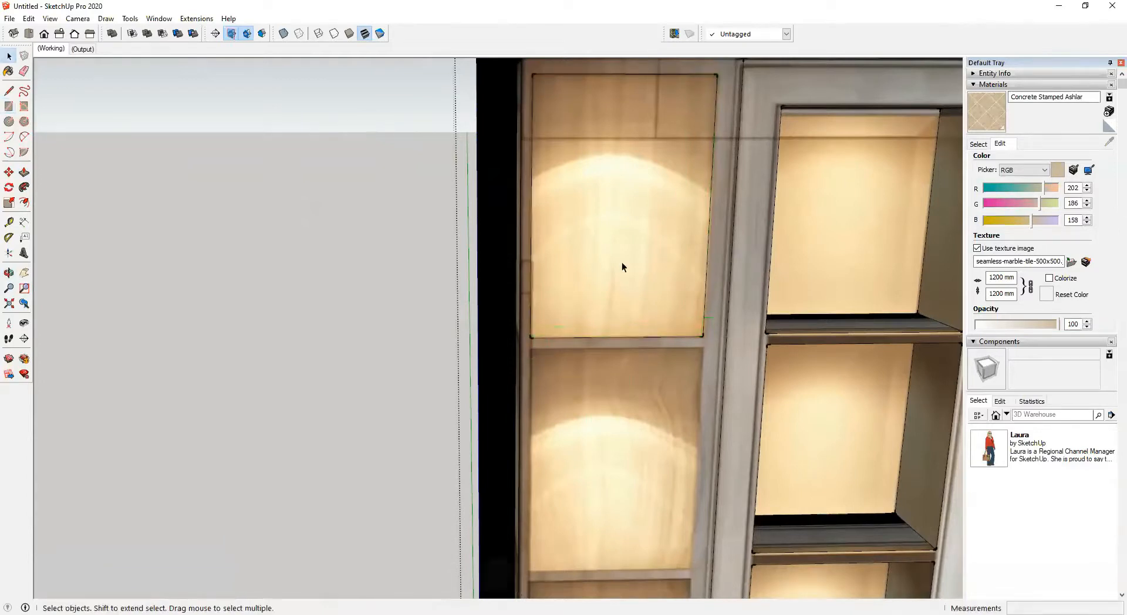
Step: Copy the top compartment rectangle about 447 mm straight down onto the middle open-shelf compartment
key("space")
left_click(647, 241)
key("m")
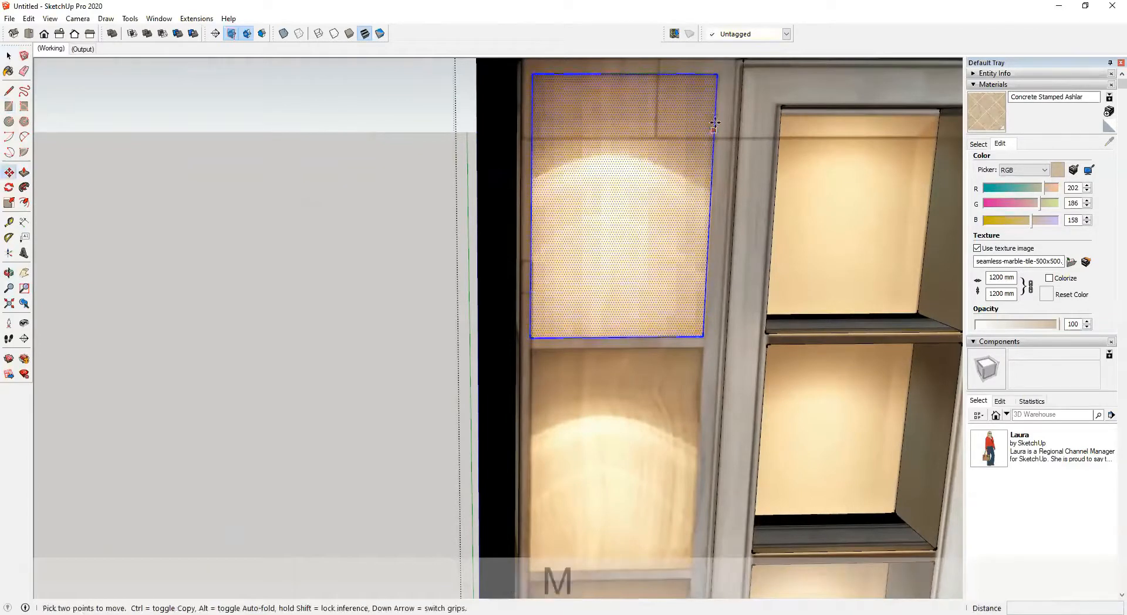
left_click(718, 74)
key("ctrl")
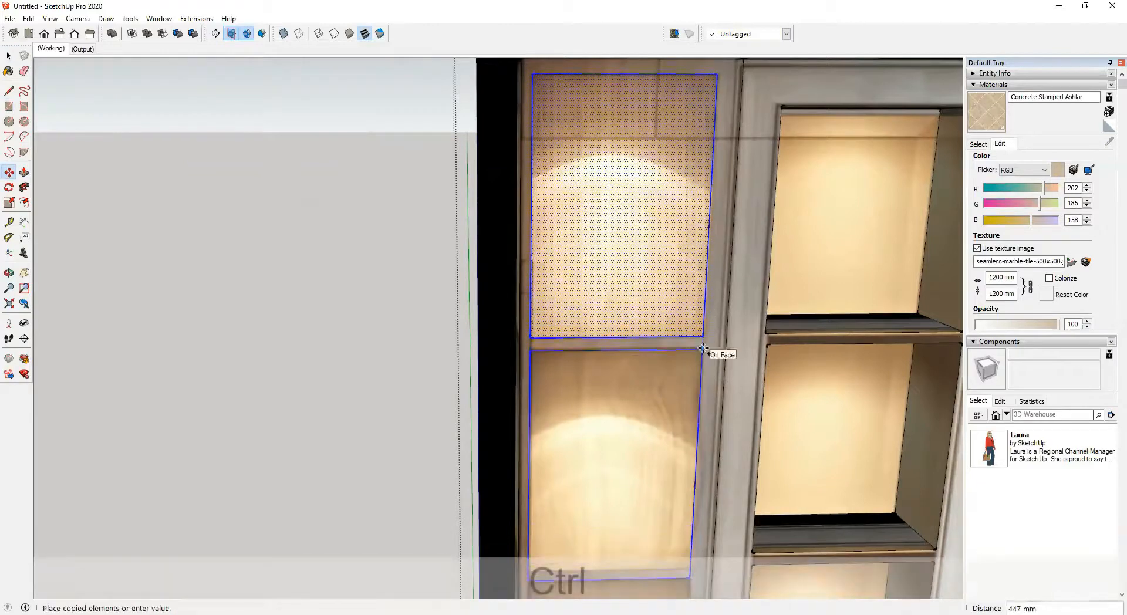
left_click(703, 348)
Step: Copy the middle compartment rectangle down again, ending at the lower edge of the open-shelf cabinet
scroll(703, 349, "down", 1)
middle_click_drag(671, 329, 607, 401, "shift")
scroll(651, 432, "up", 3)
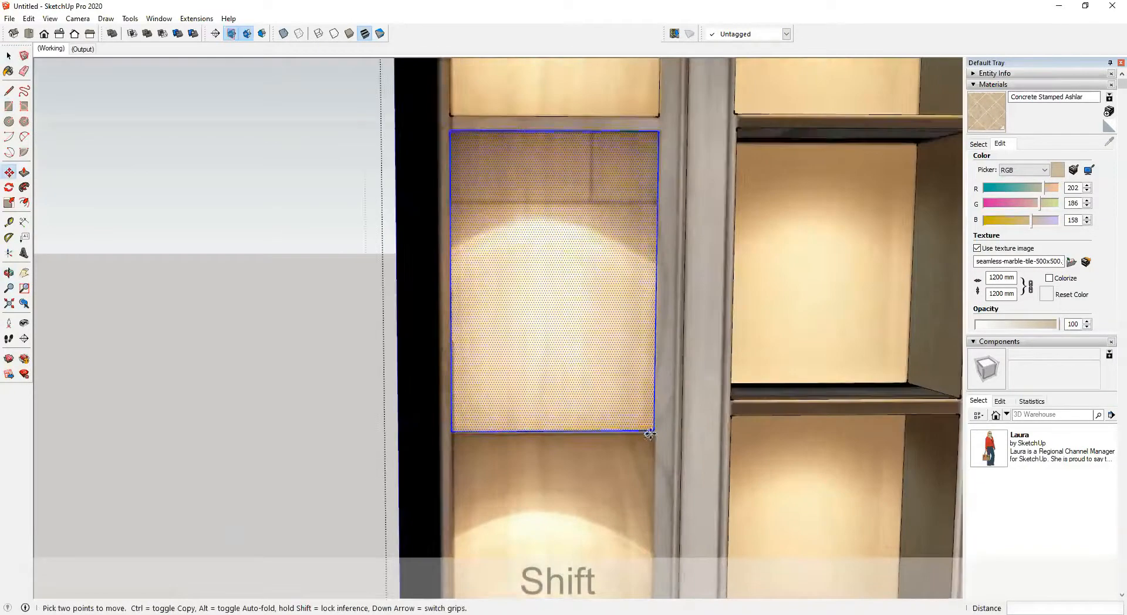
left_click(655, 432)
key("ctrl")
scroll(648, 411, "down", 2)
middle_click_drag(630, 355, 621, 166, "shift")
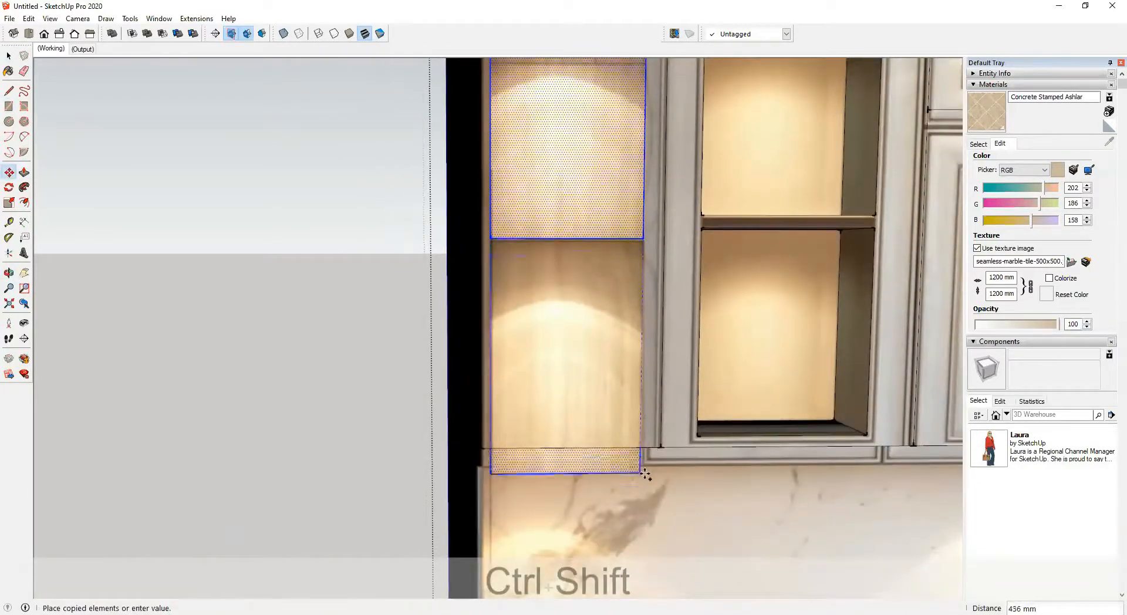
left_click(643, 442)
Step: Erase the edges between the middle and bottom open-shelf compartments to merge them into one tall opening
mouse_move(597, 354)
middle_mouse_down()
mouse_move(589, 372)
mouse_move(584, 283)
middle_mouse_up()
key("e")
left_click_drag(578, 287, 579, 324)
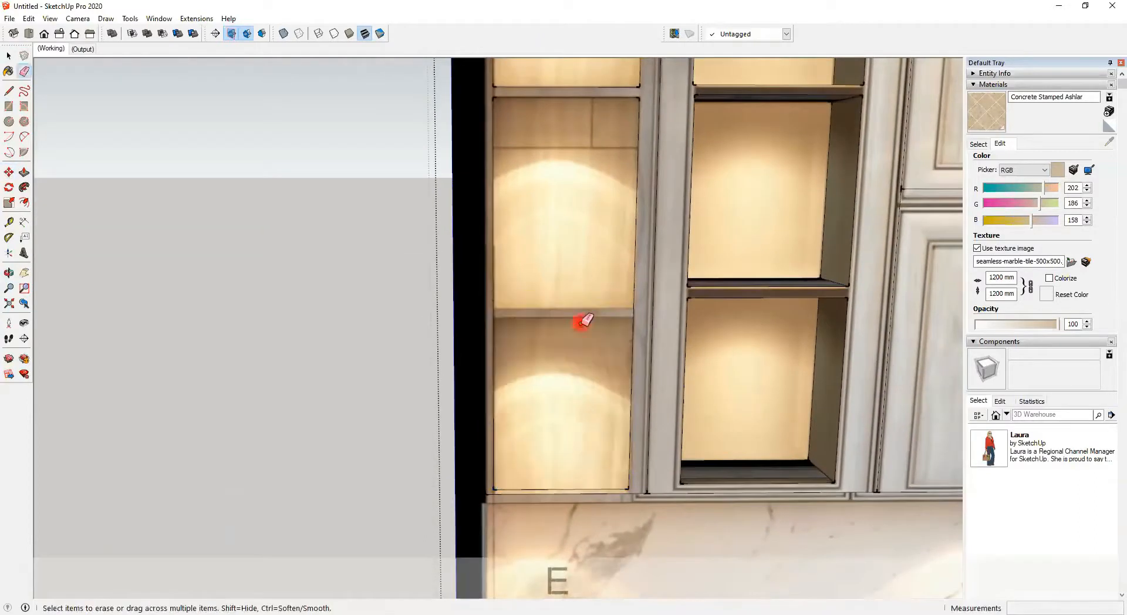
Step: Push the top and the tall lower open-shelf compartments inward by about 154 mm
scroll(578, 343, "down", 2)
mouse_move(650, 348)
middle_mouse_down()
mouse_move(661, 349)
mouse_move(591, 378)
mouse_move(602, 291)
middle_mouse_up()
key("p")
left_click_drag(604, 289, 739, 187)
middle_click_drag(754, 194, 663, 176)
left_click(822, 216)
left_click(643, 470)
left_click(777, 411)
Step: Examine the protruding upper cabinets and their recessed compartments from several angles
scroll(760, 428, "down", 3)
middle_click_drag(760, 428, 591, 264)
scroll(492, 385, "down", 1)
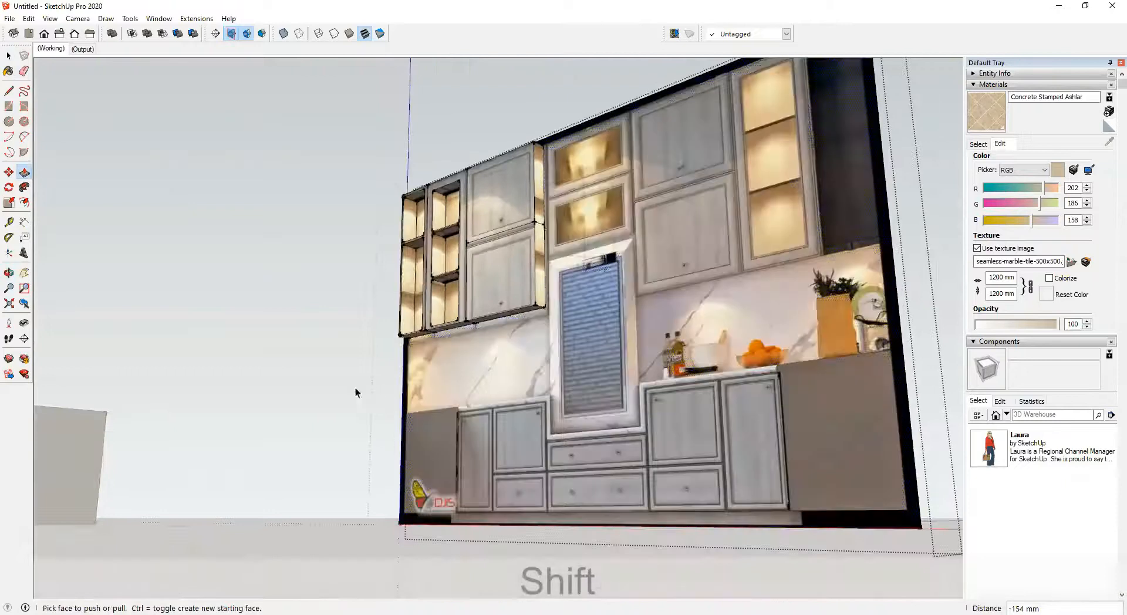
key("space")
left_click(355, 388)
middle_click_drag(505, 441, 674, 501)
scroll(442, 388, "down", 3)
middle_click_drag(345, 369, 736, 429)
Step: Paint all faces inside the kitchen group with the Default material and close the group
key("b")
scroll(569, 441, "down", 3)
mouse_move(569, 440)
middle_mouse_down()
mouse_move(609, 411)
mouse_move(476, 407)
mouse_move(493, 364)
middle_mouse_up()
scroll(501, 351, "up", 5)
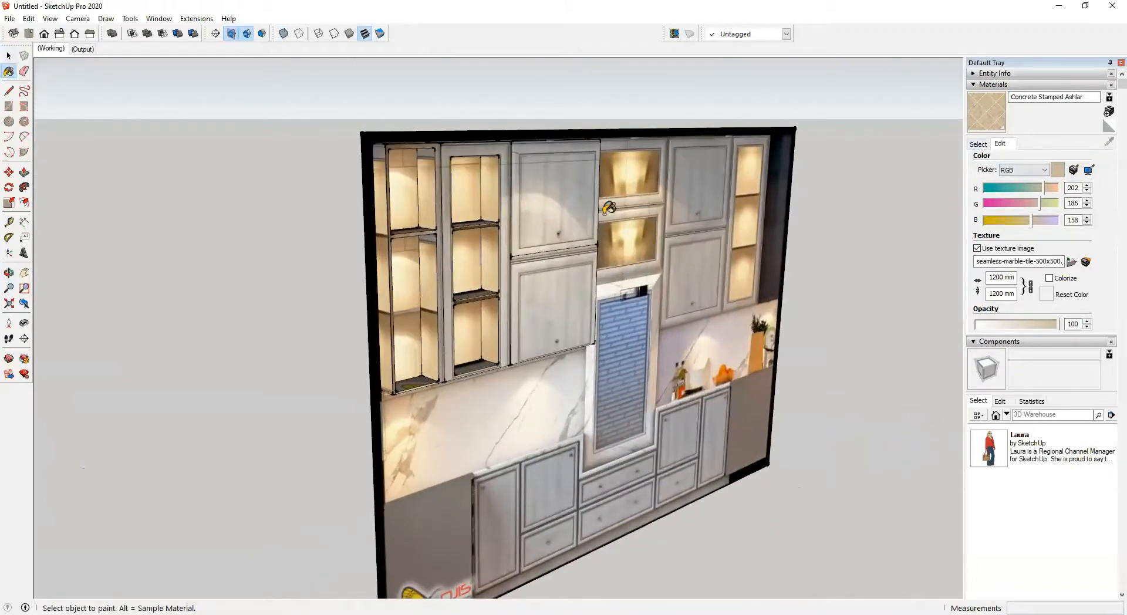
key("space")
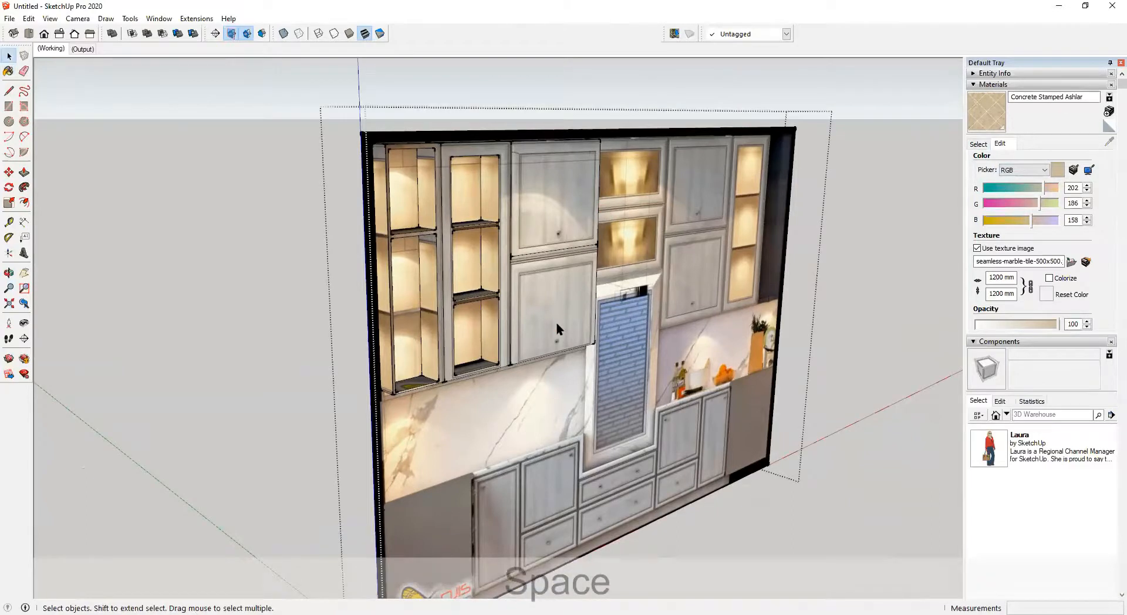
key("ctrl+a")
left_click(1109, 127)
left_click(614, 292)
key("space")
left_click(890, 249)
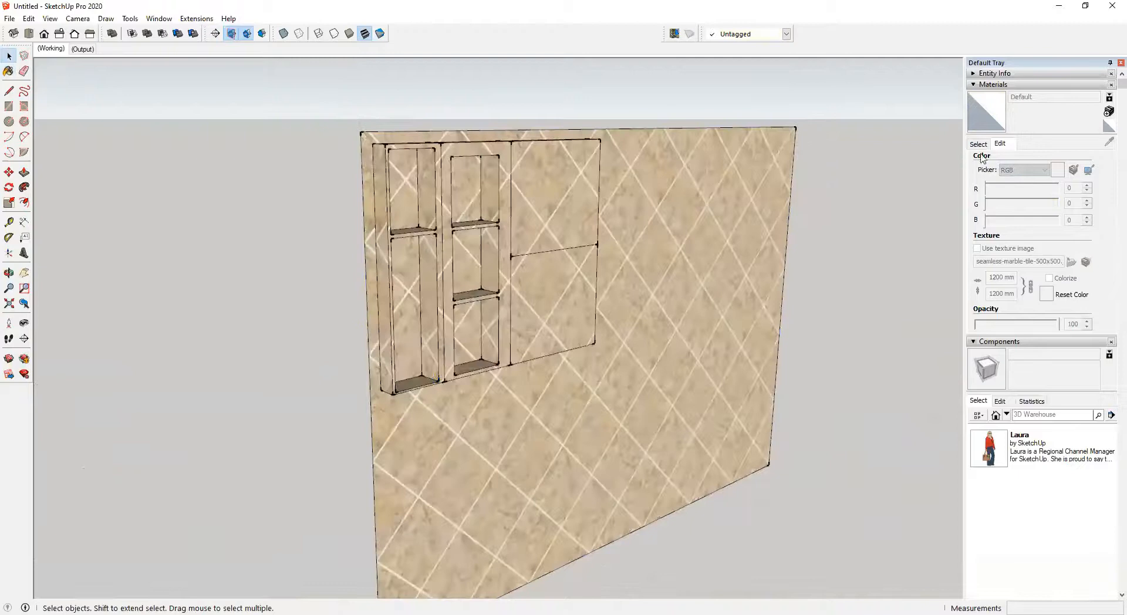
Step: Paint the whole kitchen group with the Default material to strip its tile texture
key("b")
left_click(748, 222)
key("space")
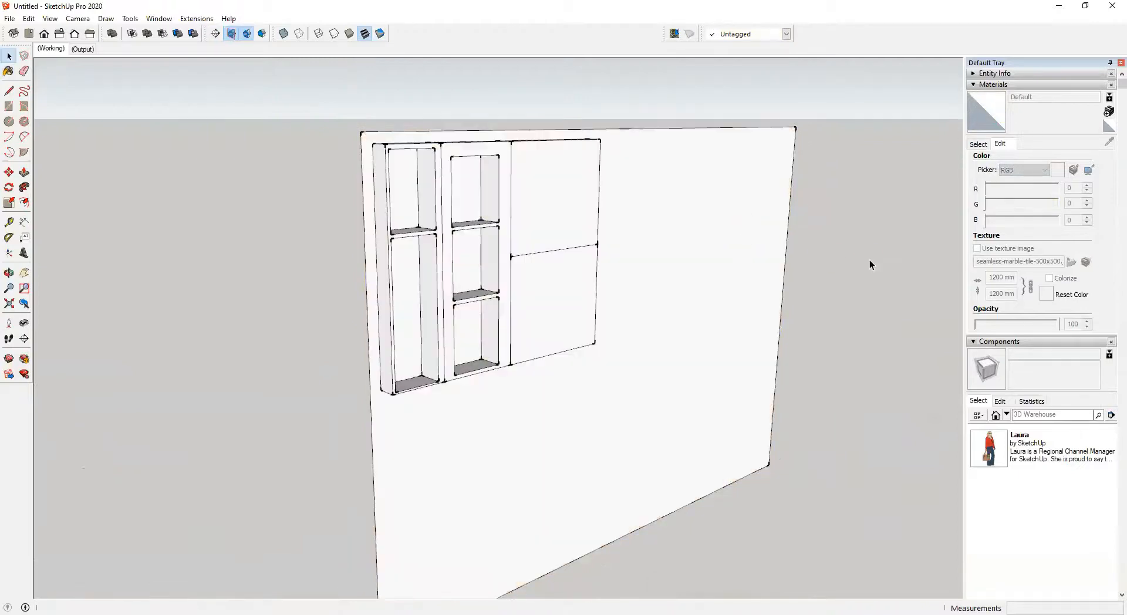
mouse_move(576, 305)
middle_mouse_down()
mouse_move(617, 197)
mouse_move(626, 289)
middle_mouse_up()
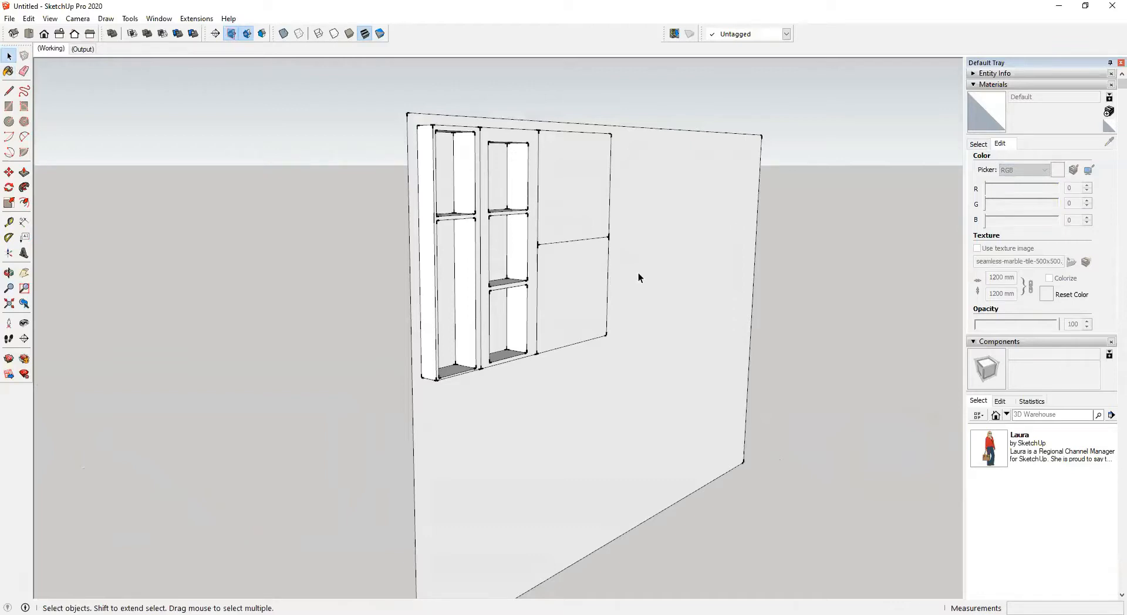
Step: Undo both applications of the Default material on the kitchen model
key("ctrl+z")
key("ctrl+z")
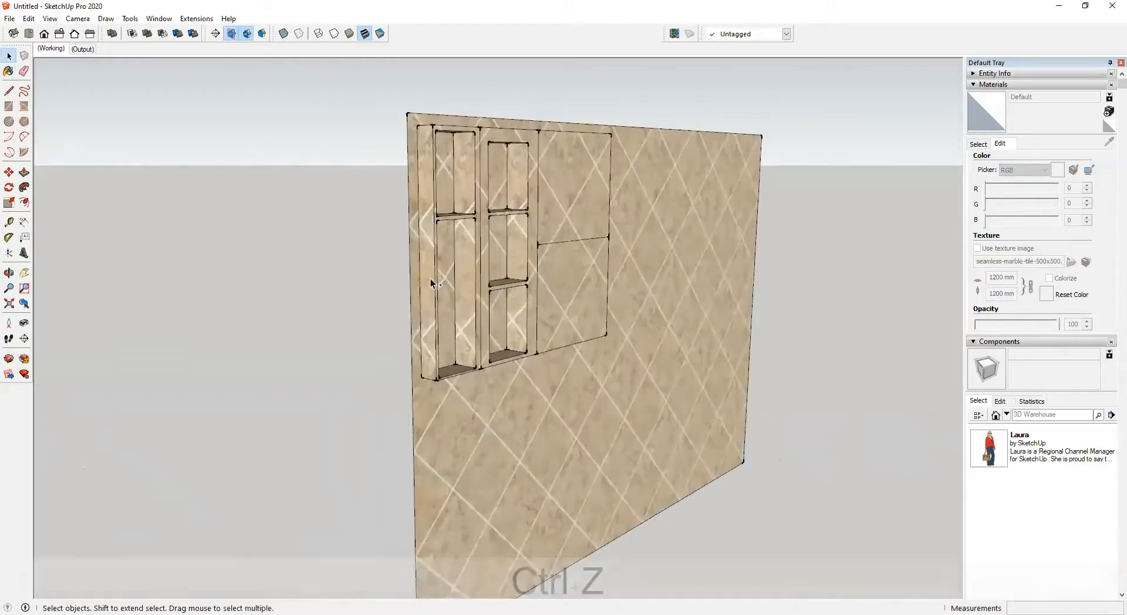
middle_click_drag(700, 332, 568, 66)
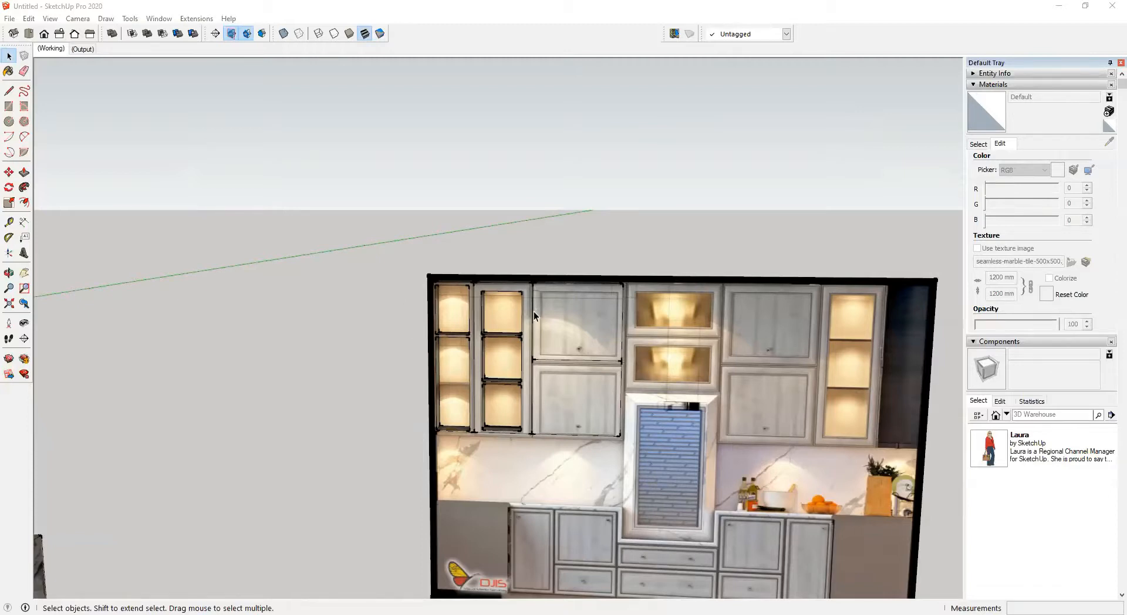
Step: Examine the kitchen model's upper cabinets and the plain grey panel beside the right-hand base cabinets
middle_click_drag(533, 312, 389, 386)
left_click(388, 386)
scroll(582, 406, "up", 3)
middle_click_drag(581, 407, 397, 427, "shift")
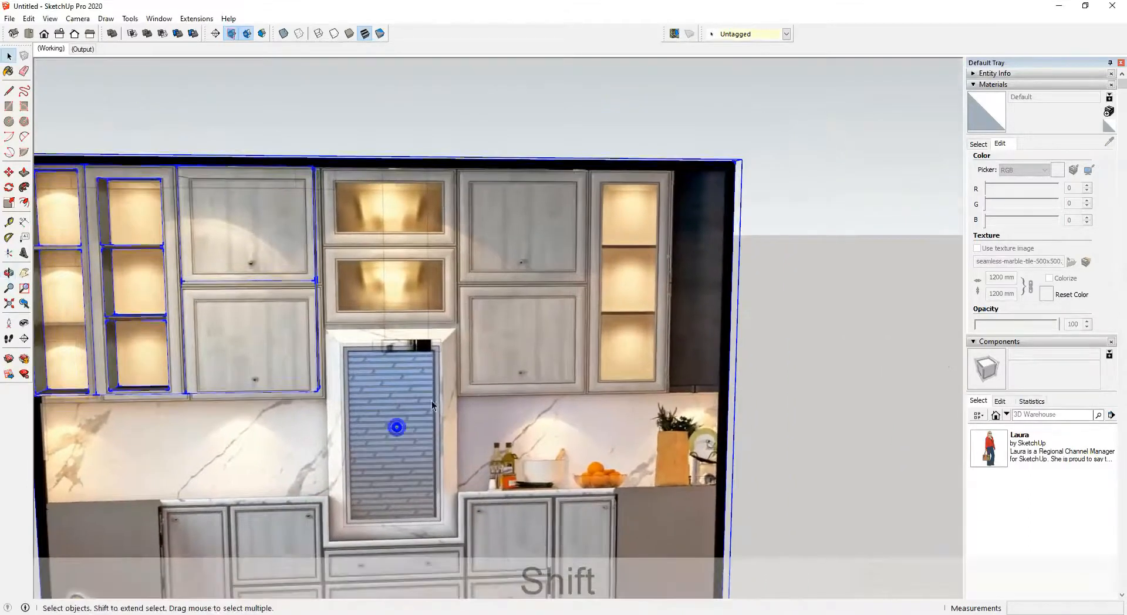
scroll(484, 314, "down", 3)
middle_click_drag(484, 313, 546, 411)
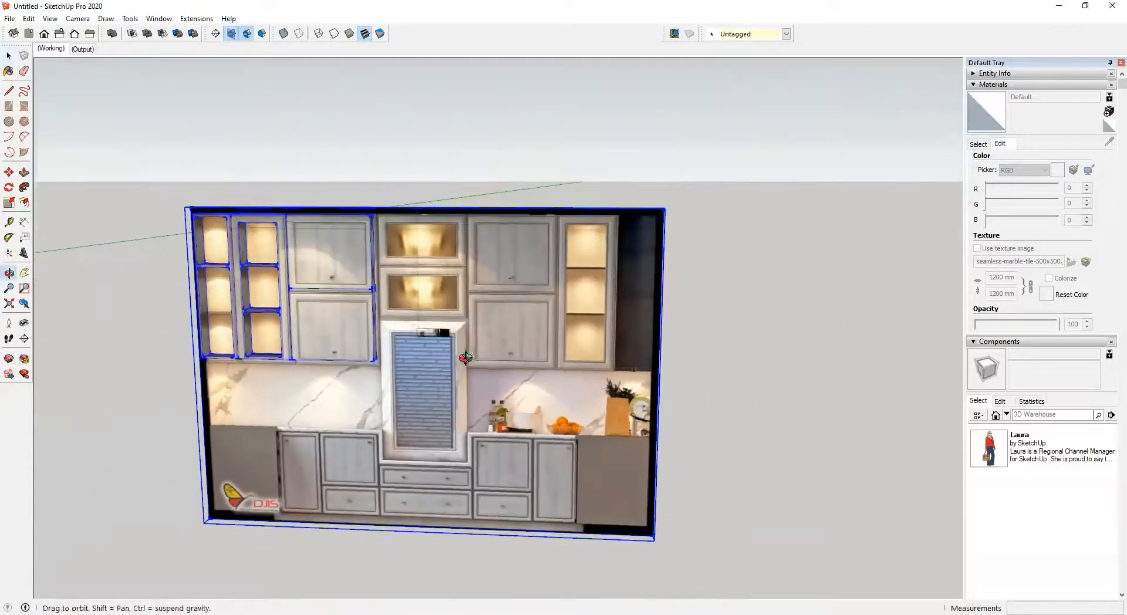
scroll(605, 480, "up", 6)
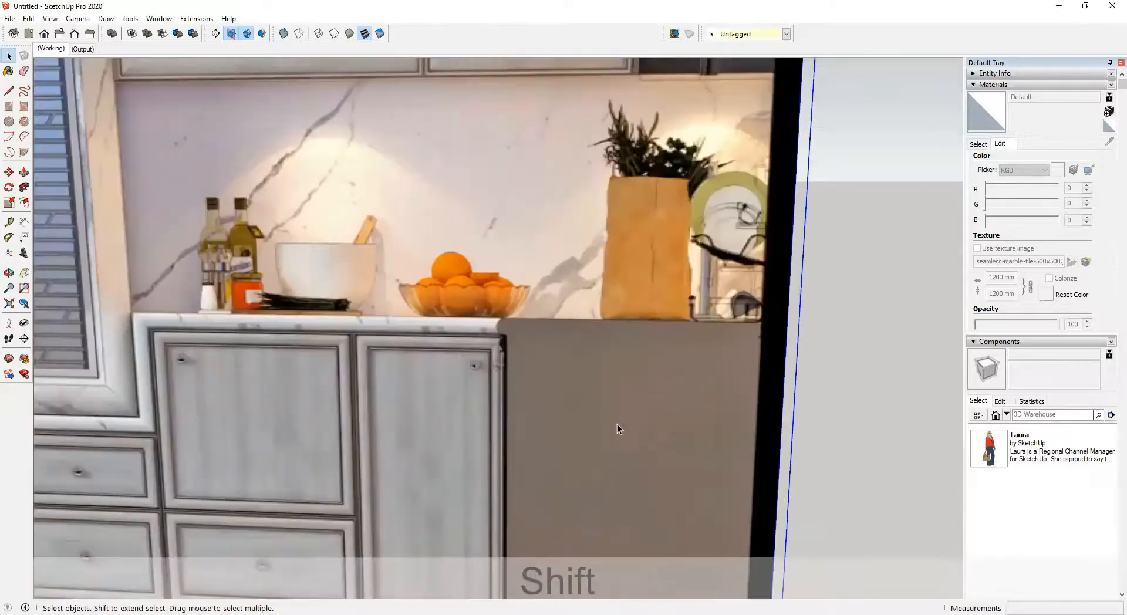
middle_click_drag(618, 428, 547, 351, "shift")
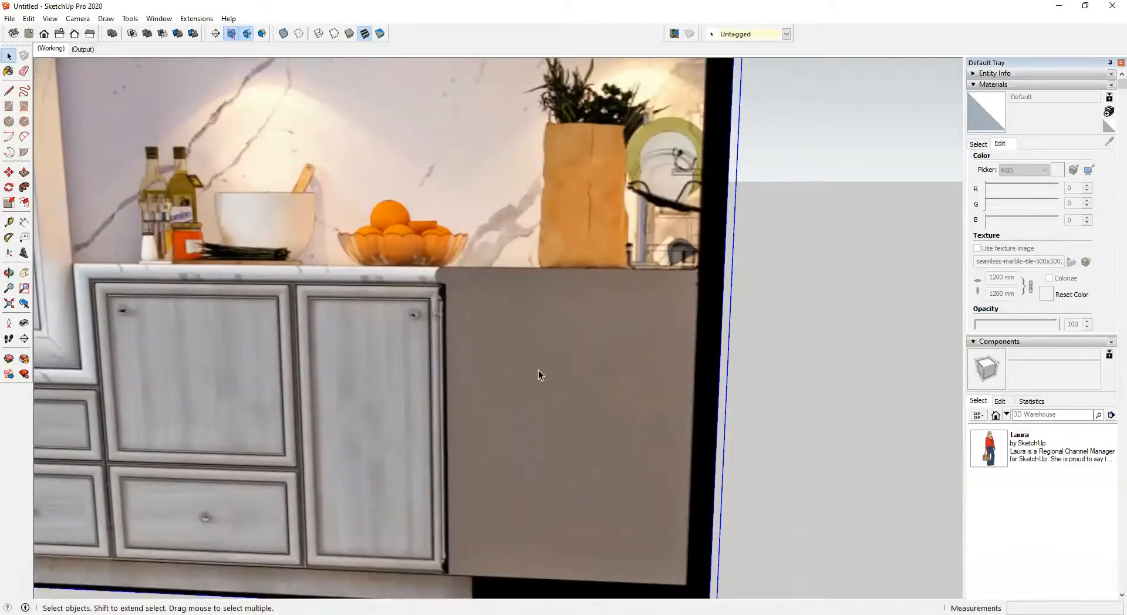
scroll(541, 441, "down", 8)
middle_click_drag(541, 440, 459, 425, "shift")
Step: Draw a rectangle on the ground to the right of the kitchen, extrude it into a box and group it
key("r")
left_click(576, 470)
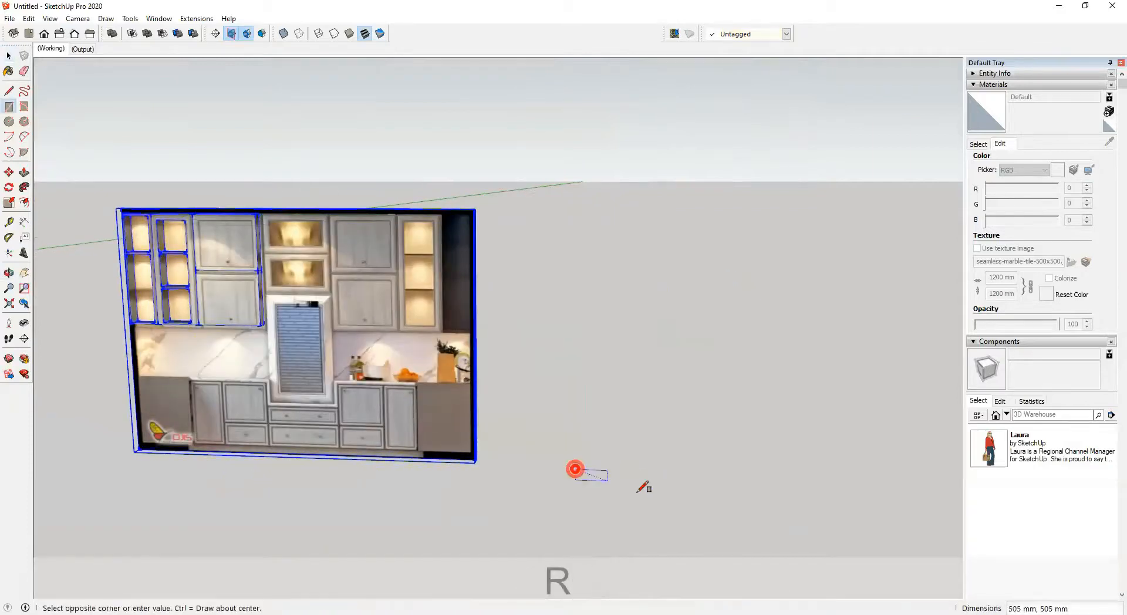
left_click(678, 506)
key("p")
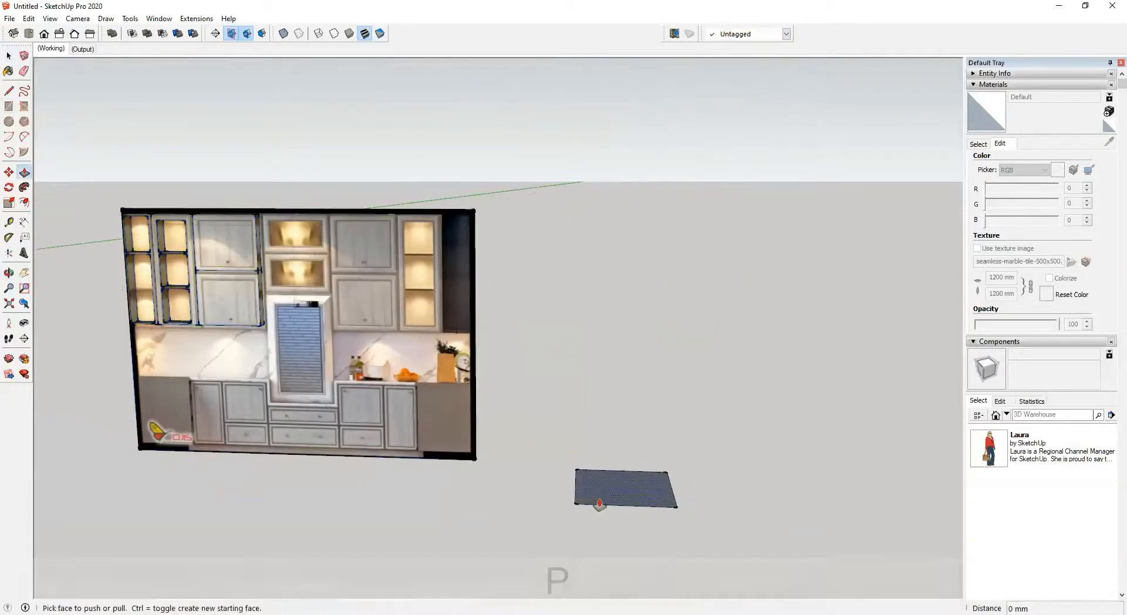
left_click_drag(599, 502, 599, 447)
key("space")
left_click_drag(541, 382, 765, 597)
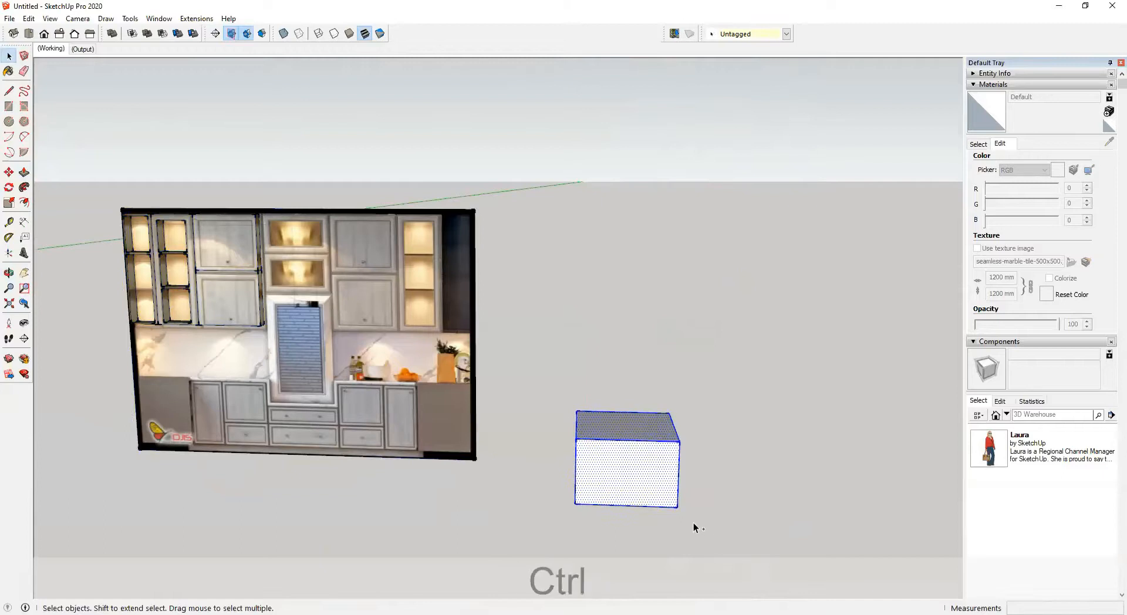
key("ctrl+g")
left_click(739, 477)
Step: Draw a 469 by 414 mm rectangle on the plain grey panel at the kitchen's lower right and select its face
scroll(446, 429, "up", 5)
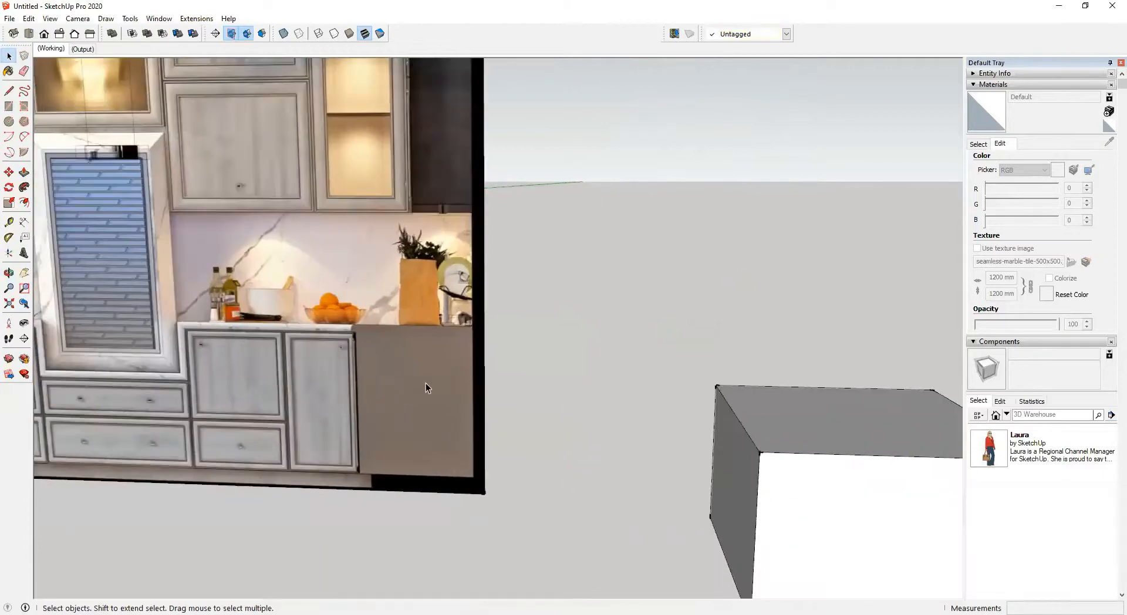
scroll(593, 454, "down", 5)
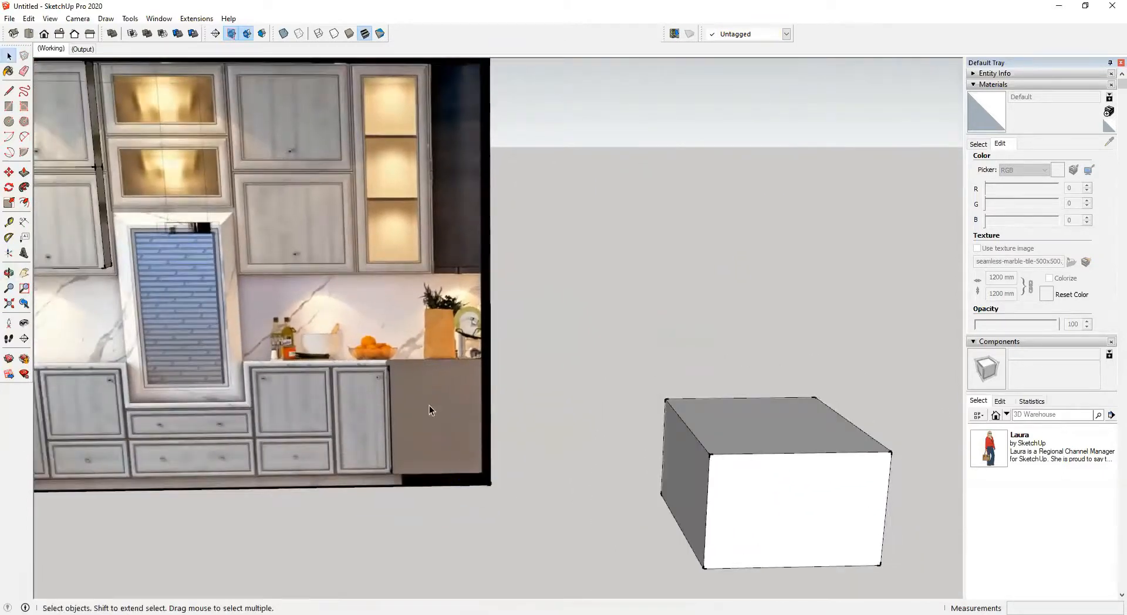
scroll(429, 406, "up", 5)
left_click(428, 399)
key("r")
left_click(377, 342)
left_click(515, 488)
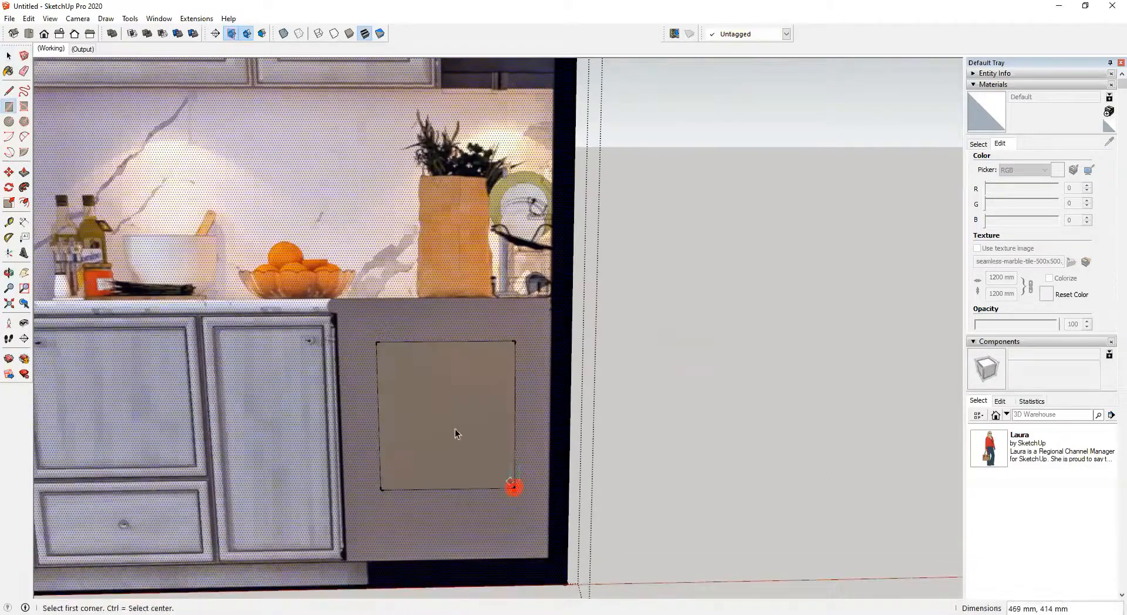
key("space")
left_click(453, 419)
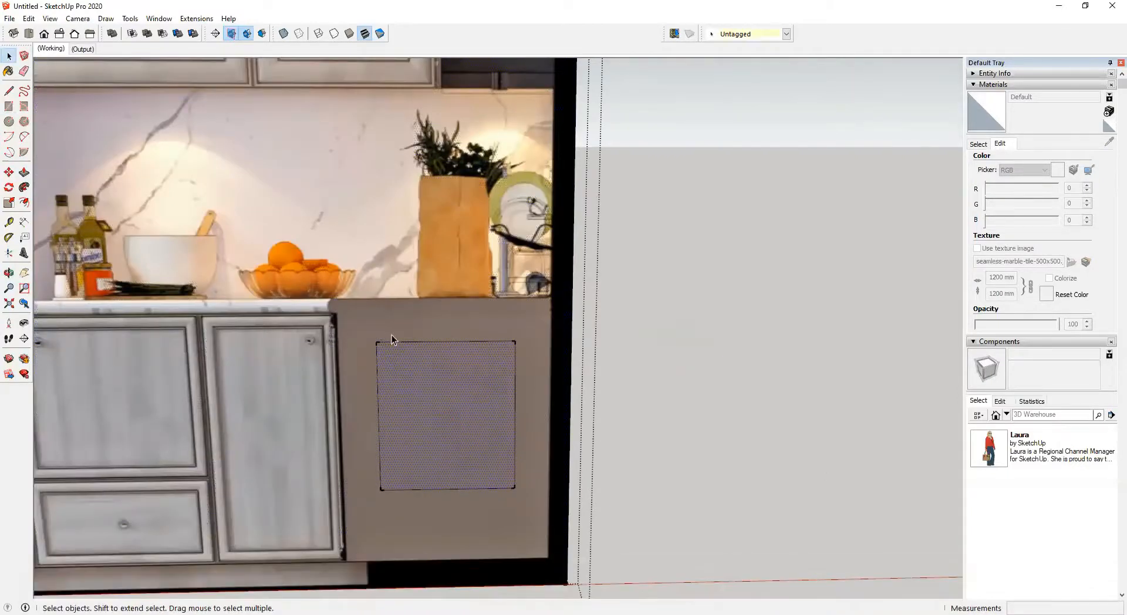
Step: Make a unique texture from the rectangle on the plain grey panel and sample it as the paint material
right_click(442, 394)
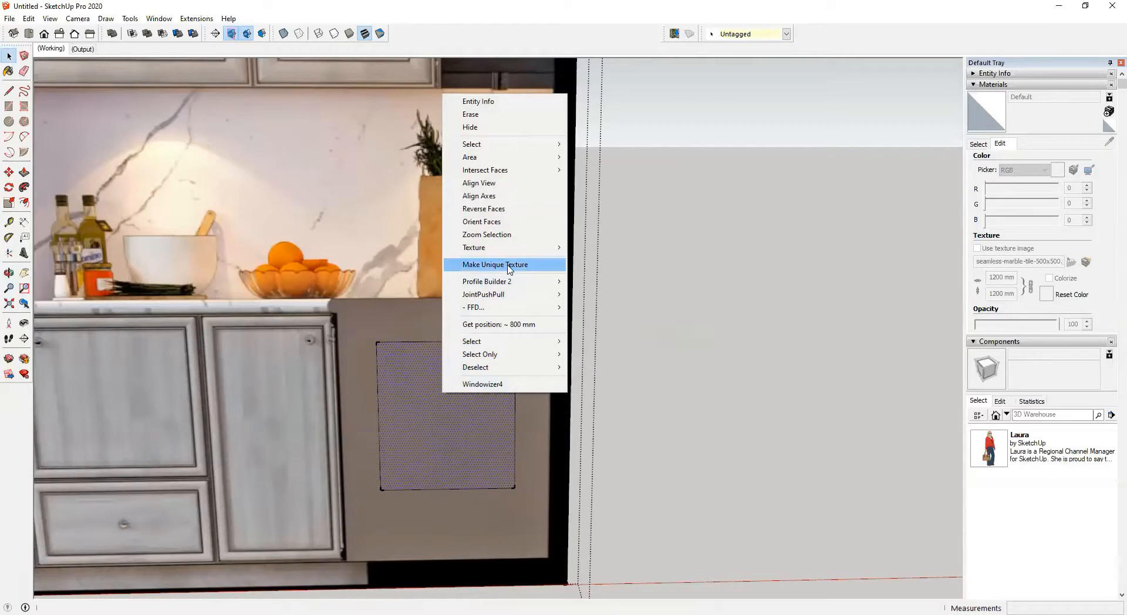
left_click(434, 433)
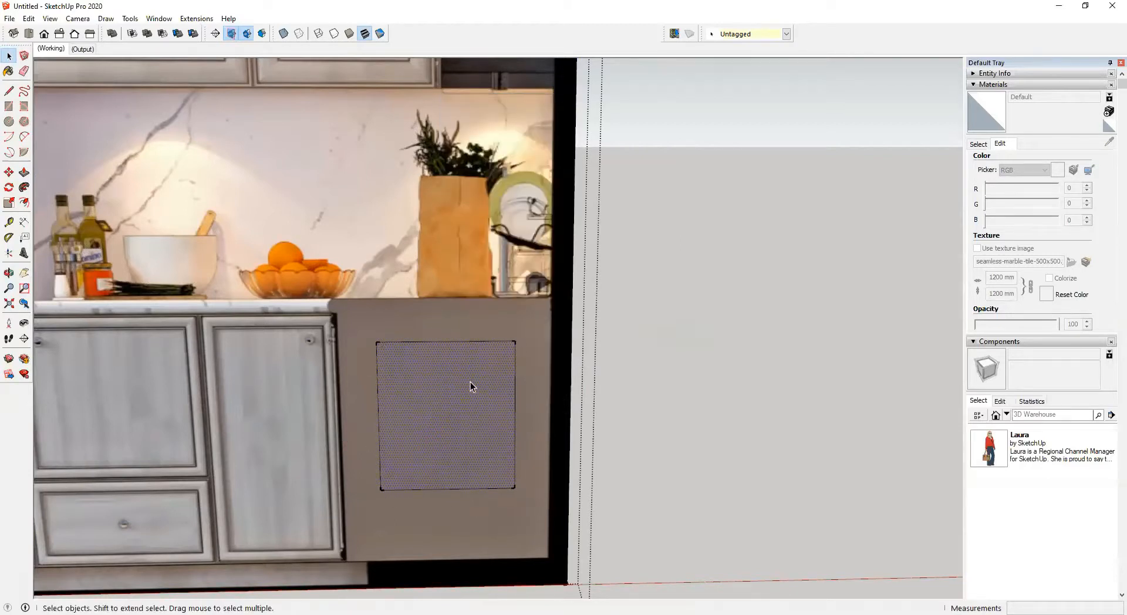
right_click(459, 394)
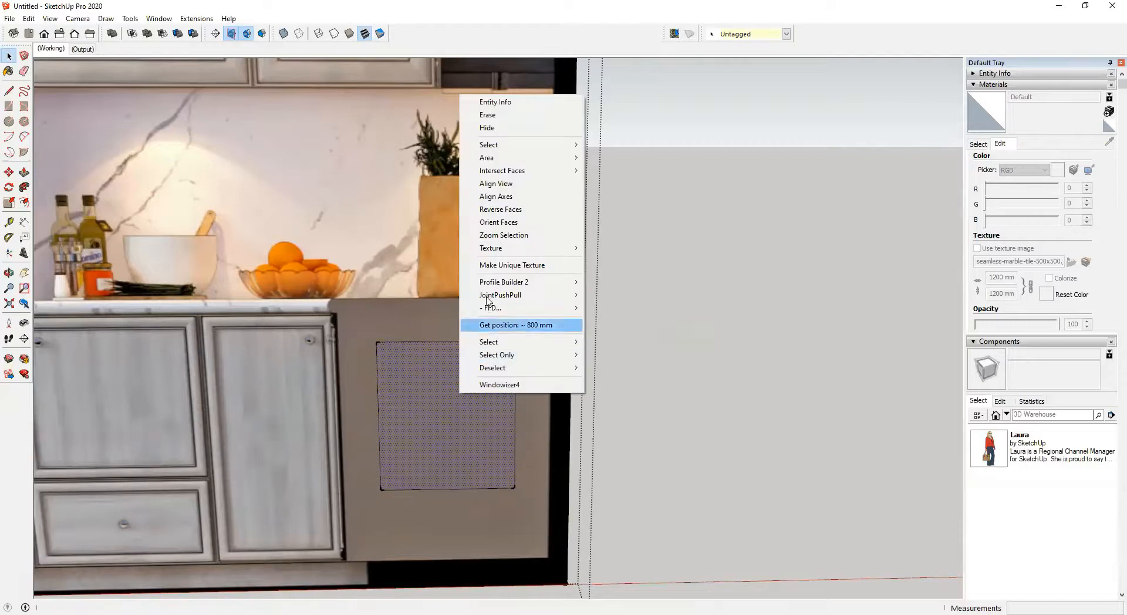
left_click(520, 266)
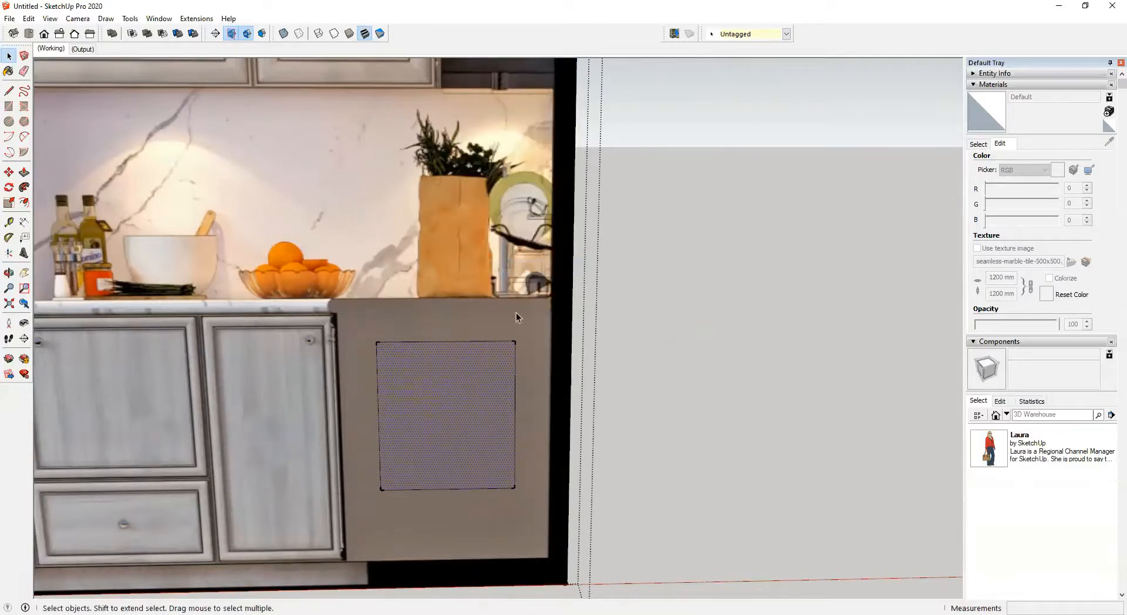
key("b")
left_click(457, 388, "alt")
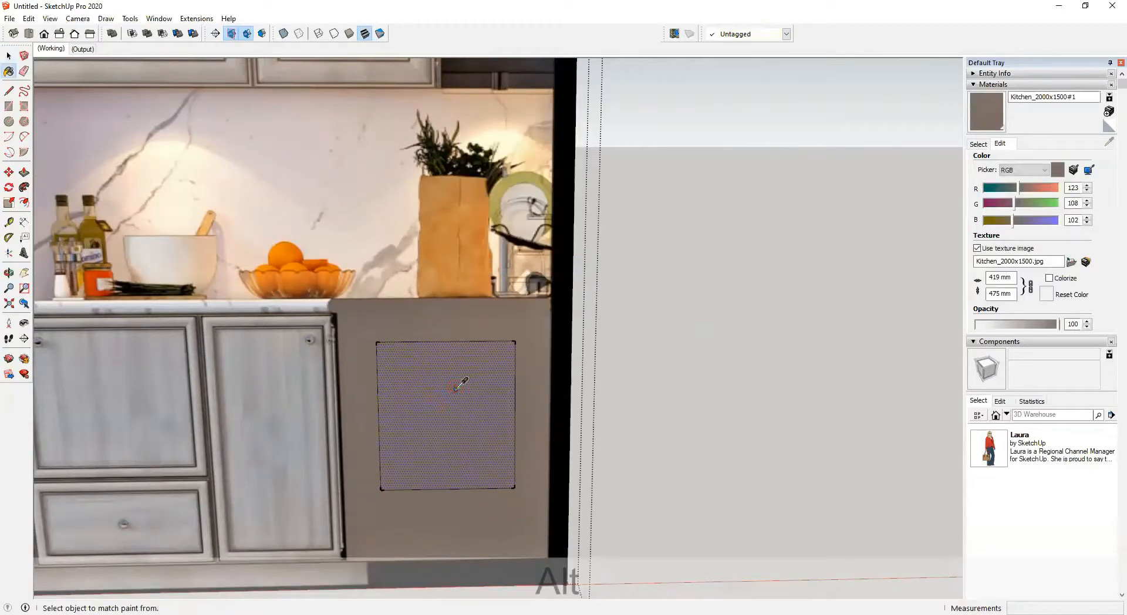
Step: Paint the whole grouped box beside the kitchen with the sampled plain grey panel texture
scroll(700, 450, "down", 4)
middle_click_drag(564, 437, 349, 406, "shift")
key("space")
left_click(569, 405)
left_click(730, 420)
middle_click_drag(660, 457, 667, 465)
key("b")
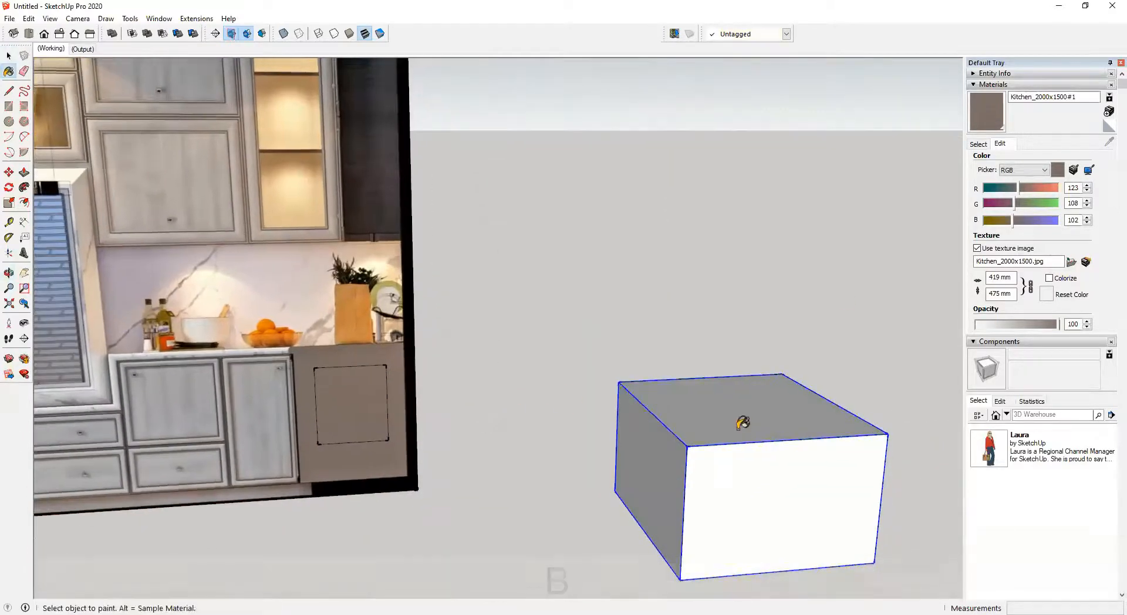
left_click(740, 422)
Step: Draw a tall rectangle on the dark wood panel to the right of the lit upper glass cabinet
mouse_move(740, 421)
middle_mouse_down()
mouse_move(692, 448)
mouse_move(690, 478)
mouse_move(483, 501)
middle_mouse_up()
key("space")
left_click(549, 446)
scroll(549, 445, "down", 3)
middle_click_drag(549, 446, 351, 354, "shift")
scroll(364, 195, "up", 5)
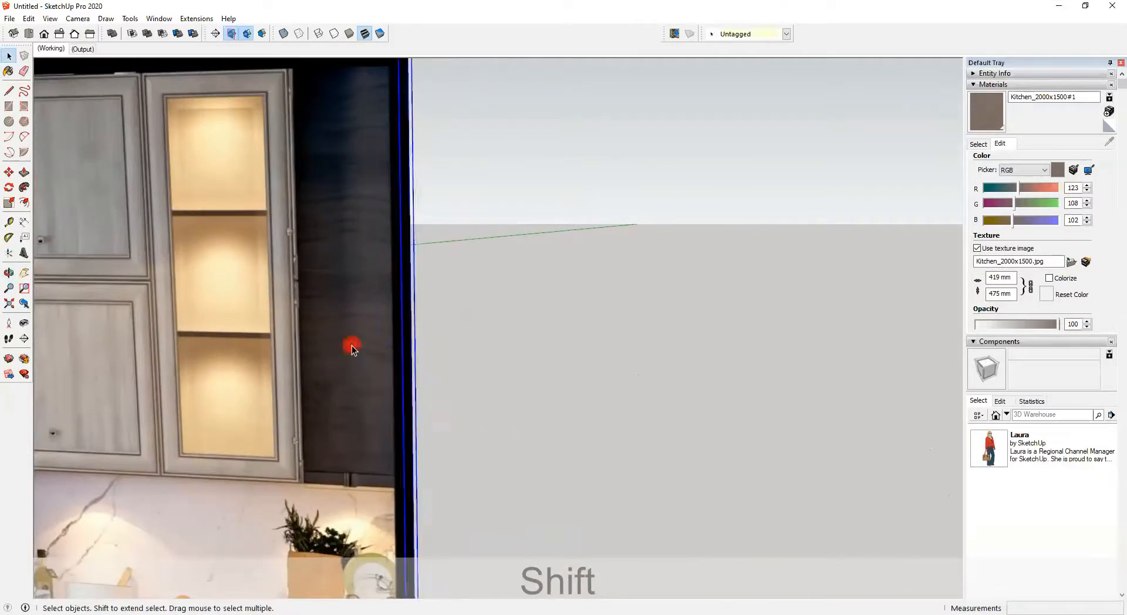
key("r")
left_click(320, 227)
left_click(376, 353)
scroll(346, 229, "up", 3)
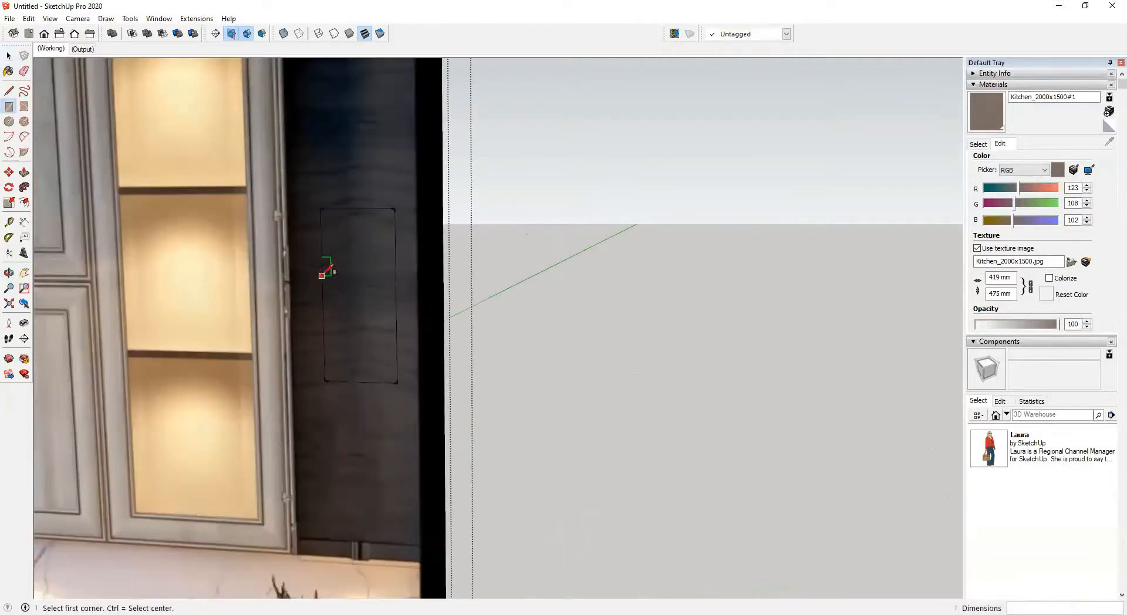
middle_click_drag(350, 327, 320, 210)
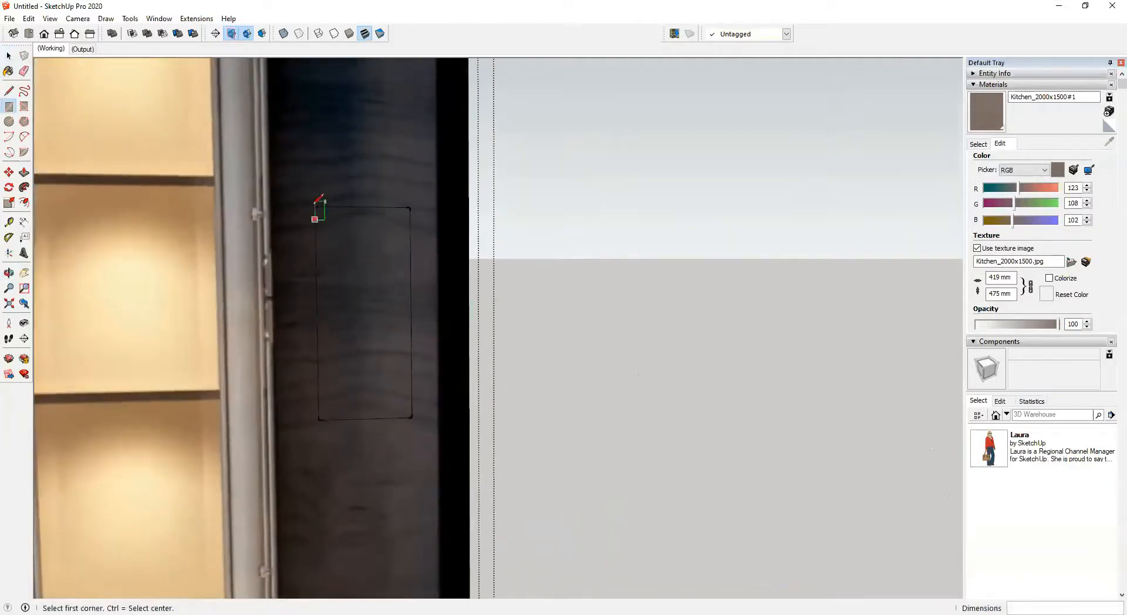
Step: Draw a rectangle inside the frame of the square base-cabinet door just left of the central drawers
scroll(322, 302, "down", 5)
middle_click_drag(360, 352, 498, 422, "shift")
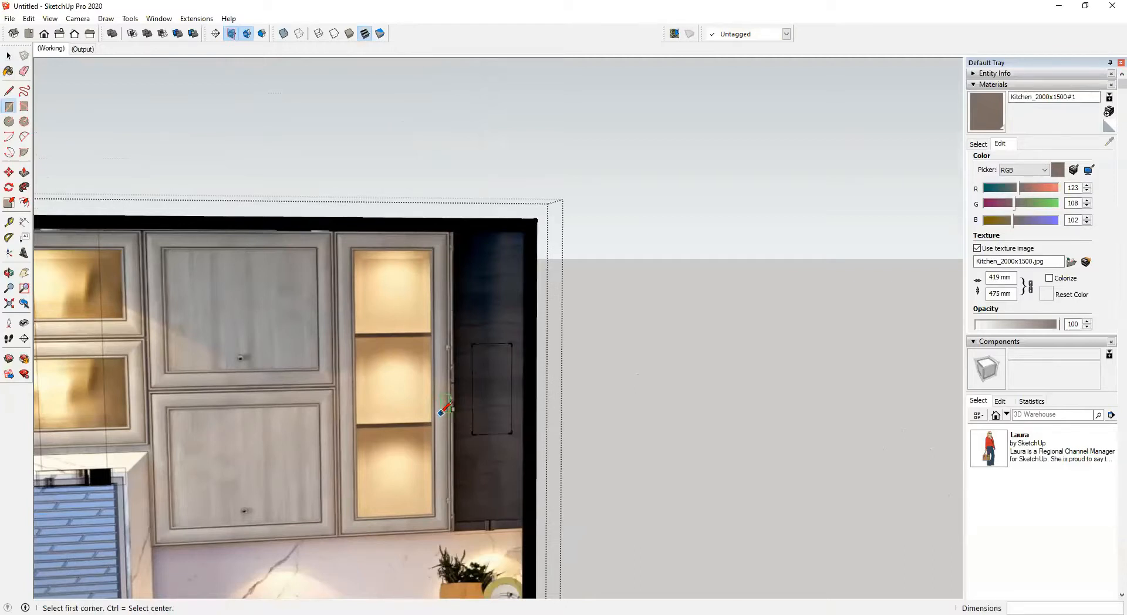
scroll(440, 412, "down", 3)
middle_click_drag(468, 418, 649, 322, "shift")
middle_click_drag(552, 390, 687, 330, "shift")
scroll(498, 444, "up", 4)
middle_click_drag(497, 444, 350, 406, "shift")
middle_click_drag(468, 391, 321, 314)
scroll(464, 341, "up", 3)
scroll(339, 293, "up", 2)
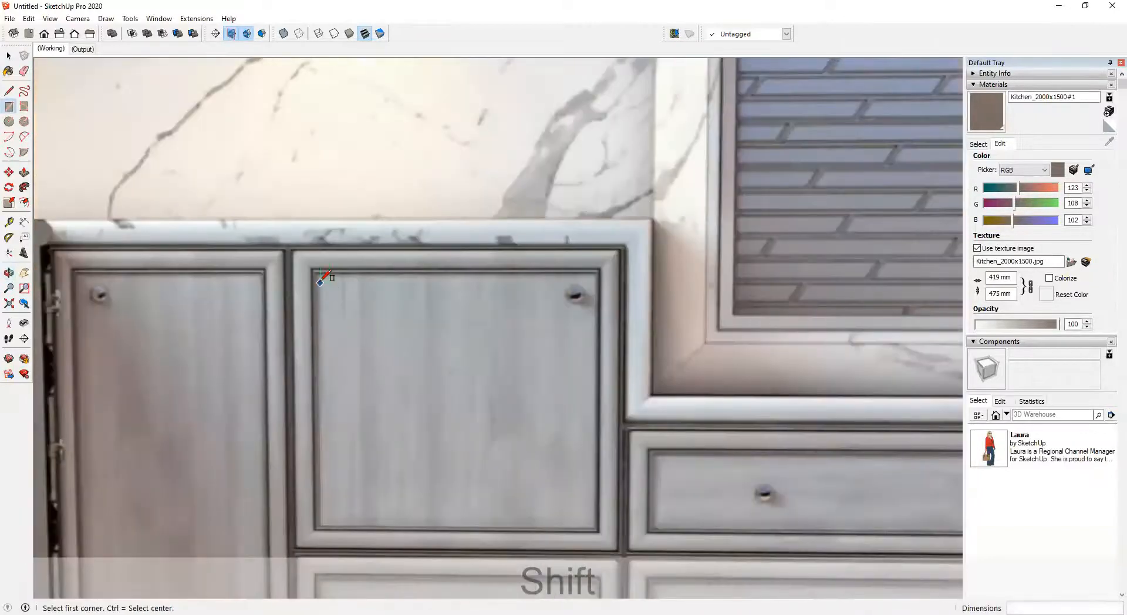
left_click(317, 277)
left_click(594, 527)
Step: Make a unique texture from the square cabinet door's rectangle and sample it as the paint material
key("b")
key("alt")
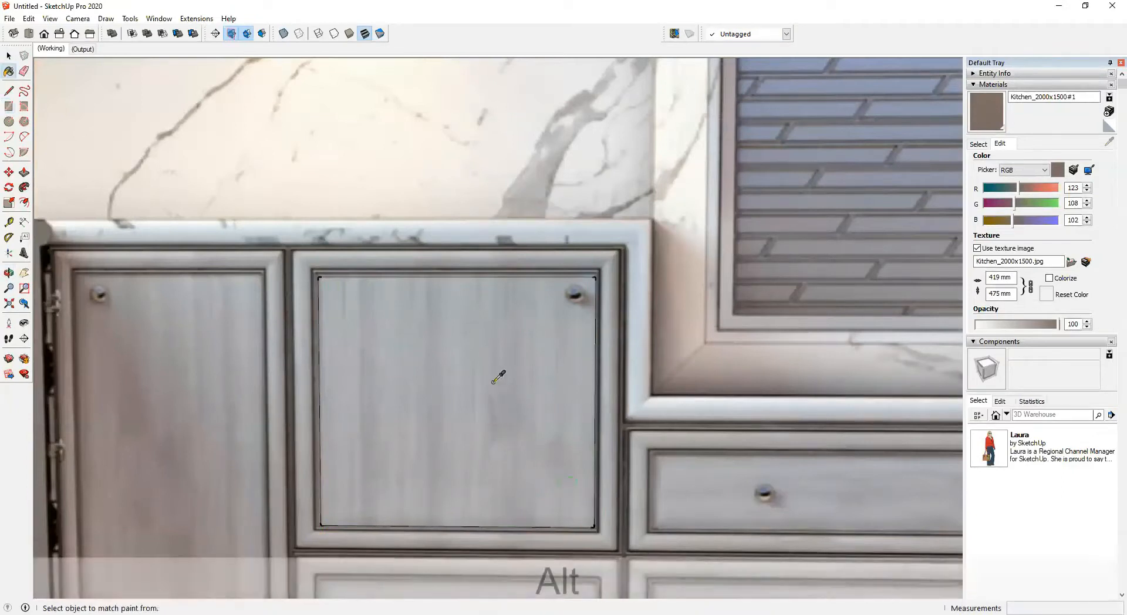
key("space")
left_click(497, 382)
right_click(498, 380)
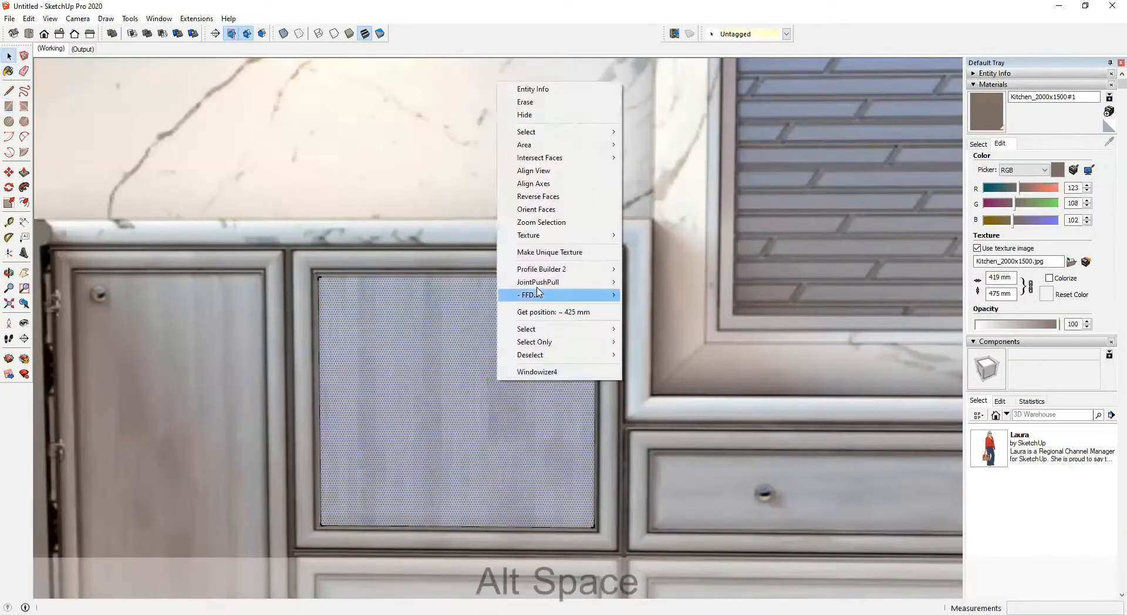
left_click(534, 253)
key("b")
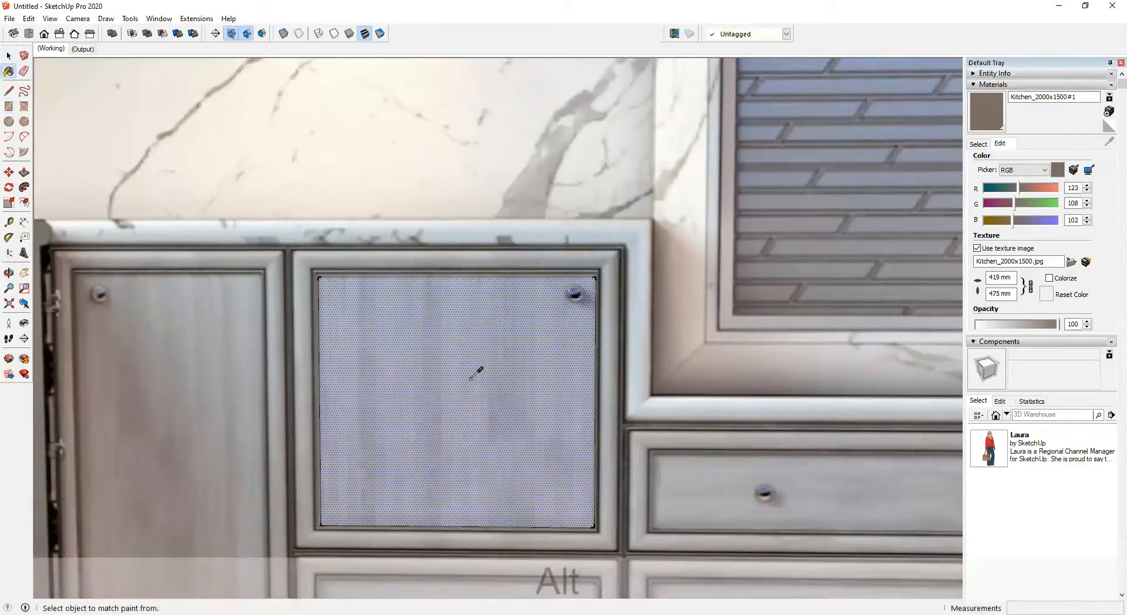
left_click(470, 368, "alt")
Step: Open the box group and paint only its front face with the sampled cabinet door texture
scroll(469, 384, "down", 4)
key("space")
scroll(484, 404, "down", 5)
middle_click_drag(485, 405, 292, 390, "shift")
left_click(614, 332)
middle_click_drag(587, 341, 573, 411)
scroll(602, 452, "up", 5)
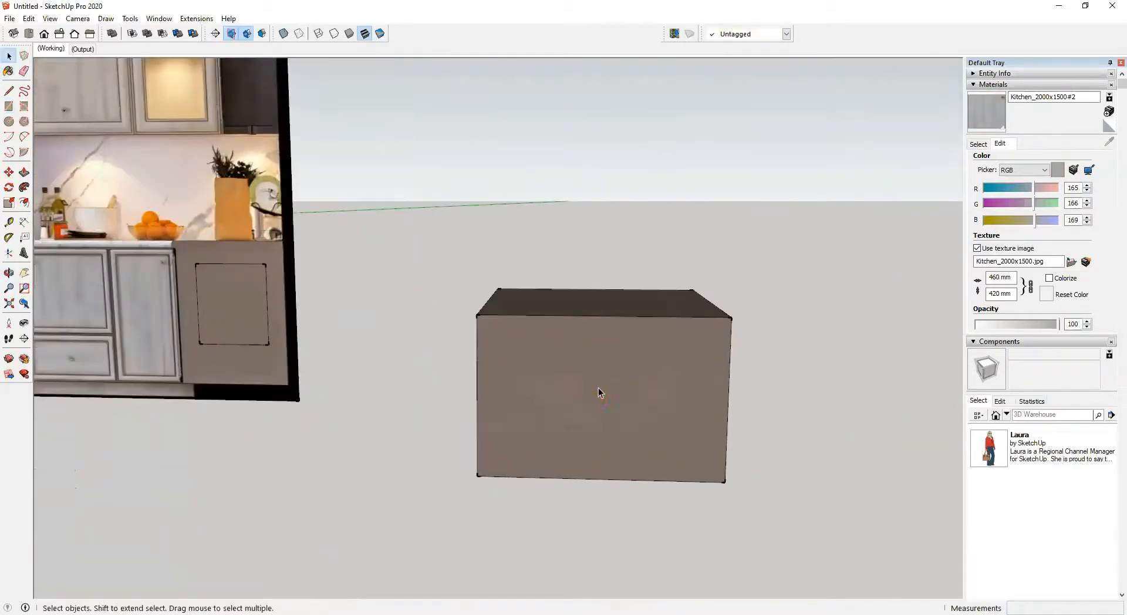
double_click(598, 387)
left_click(597, 387)
key("b")
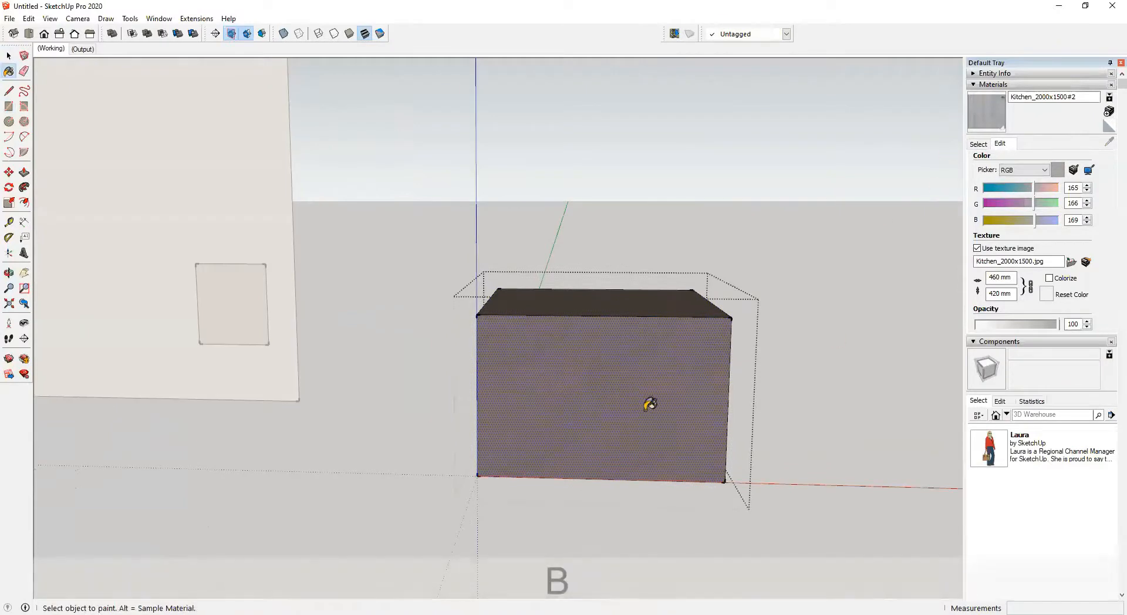
left_click(621, 385)
Step: Position the front face's texture by its pins so a single door image fits the face's corners, and close the group
key("space")
left_click(628, 408)
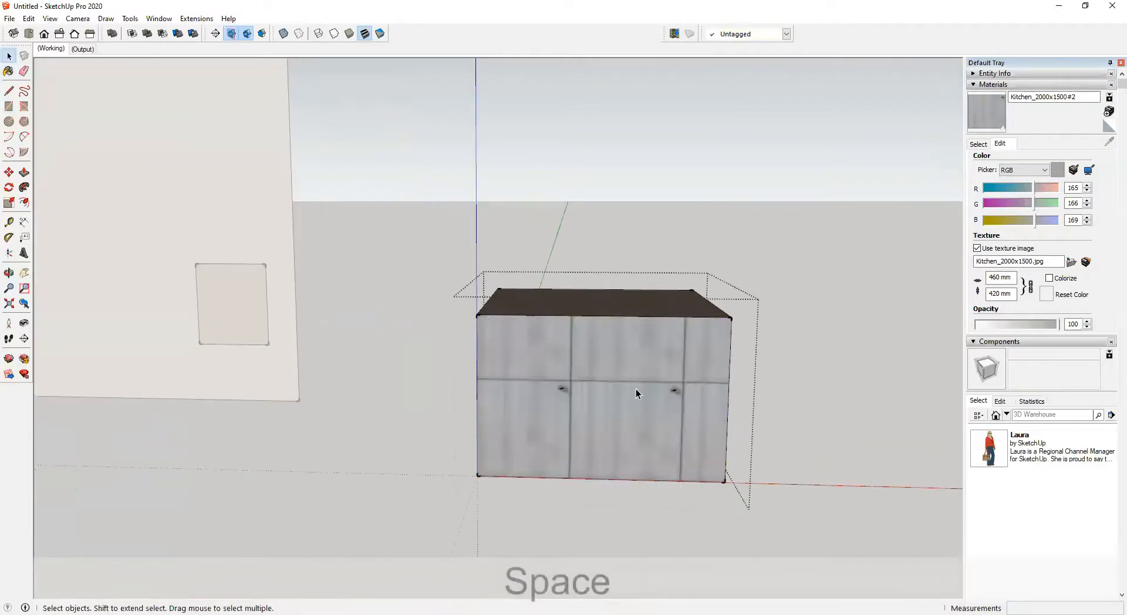
right_click(593, 411)
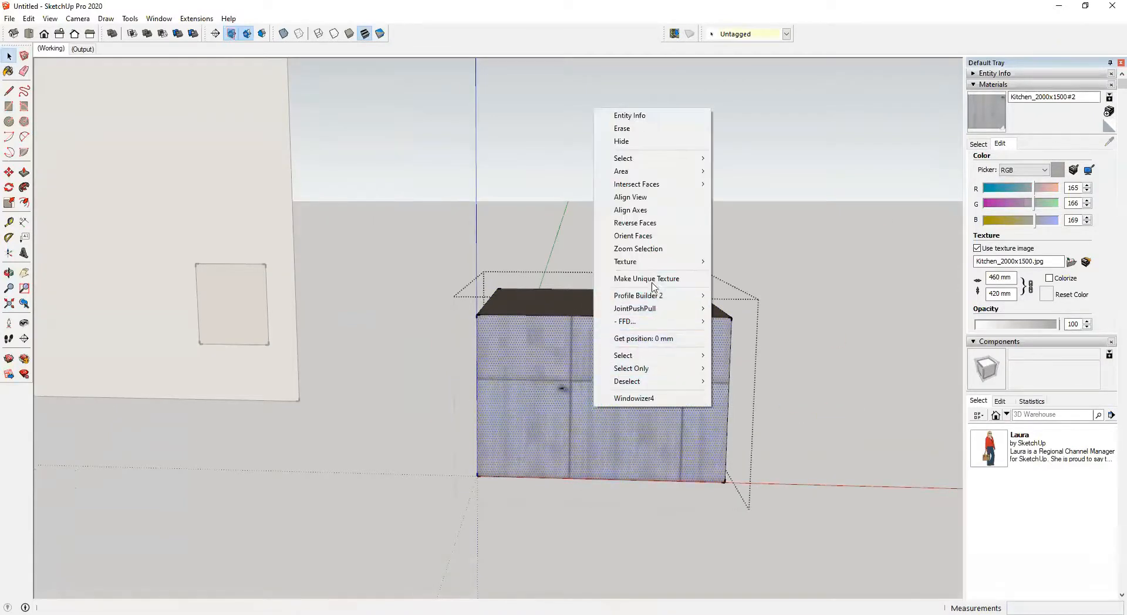
mouse_move(650, 267)
left_click(741, 261)
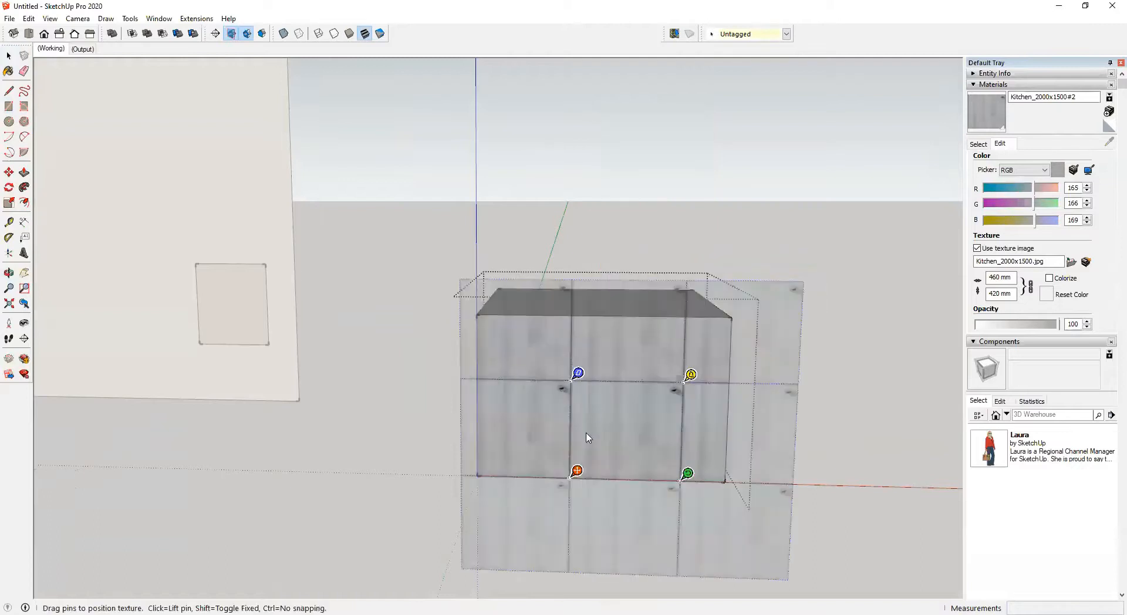
left_click_drag(564, 470, 485, 469)
left_click_drag(603, 475, 733, 475)
mouse_move(741, 247)
left_mouse_down()
mouse_move(739, 265)
mouse_move(734, 251)
left_mouse_up()
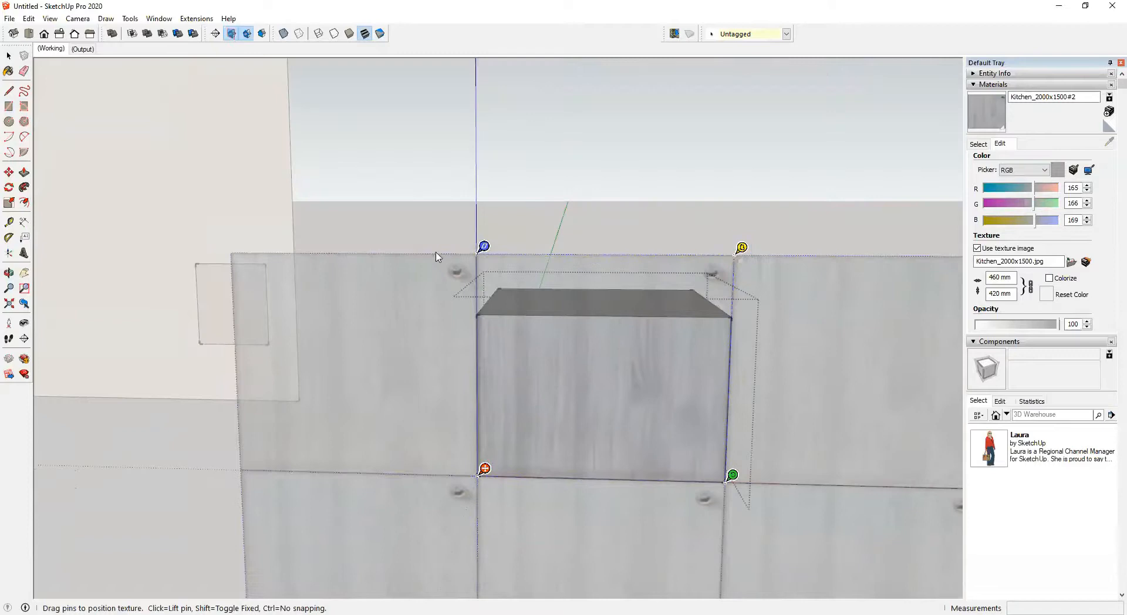
left_click_drag(482, 248, 484, 307)
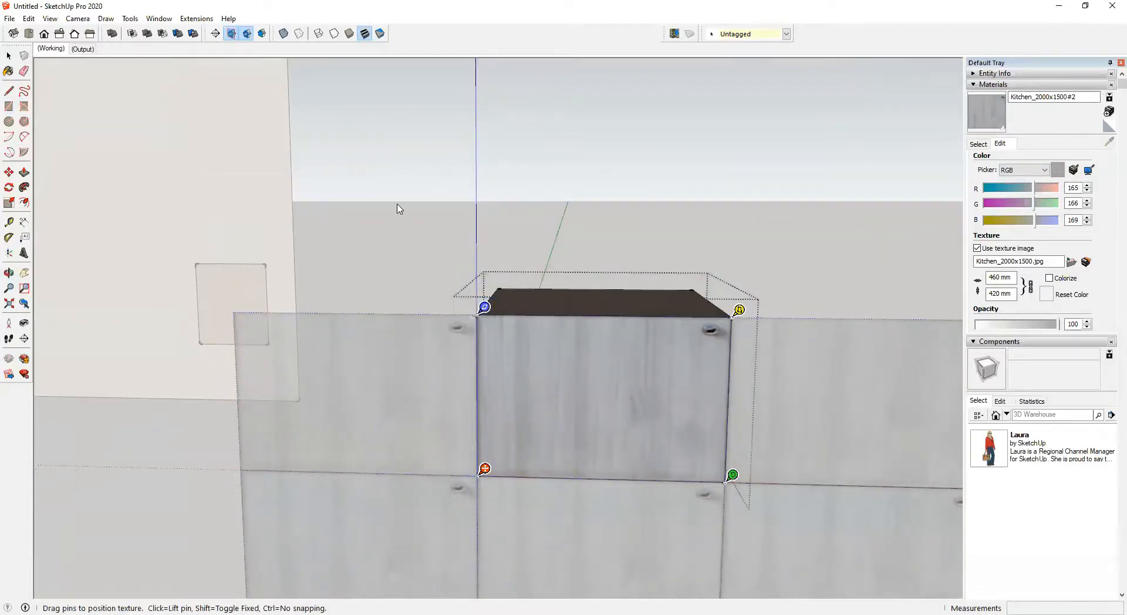
left_click(398, 209)
left_click(411, 375)
Step: Examine the textured box beside the kitchen model from several angles
middle_click_drag(472, 441, 548, 374)
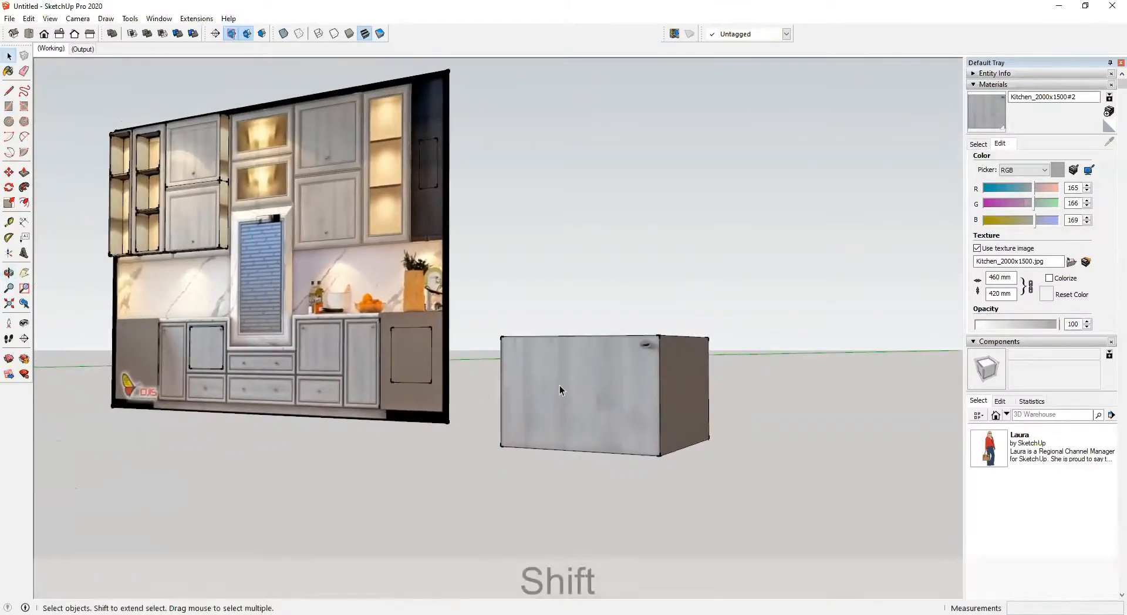
middle_click_drag(594, 378, 580, 391)
scroll(309, 313, "down", 2)
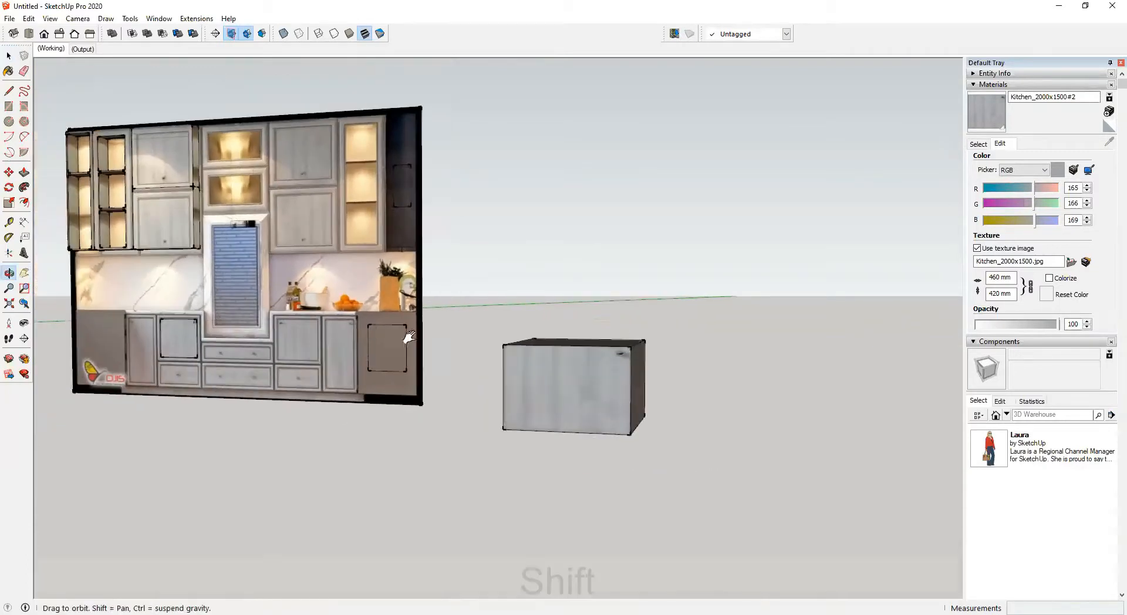
middle_click_drag(365, 332, 481, 376, "shift")
scroll(353, 346, "up", 4)
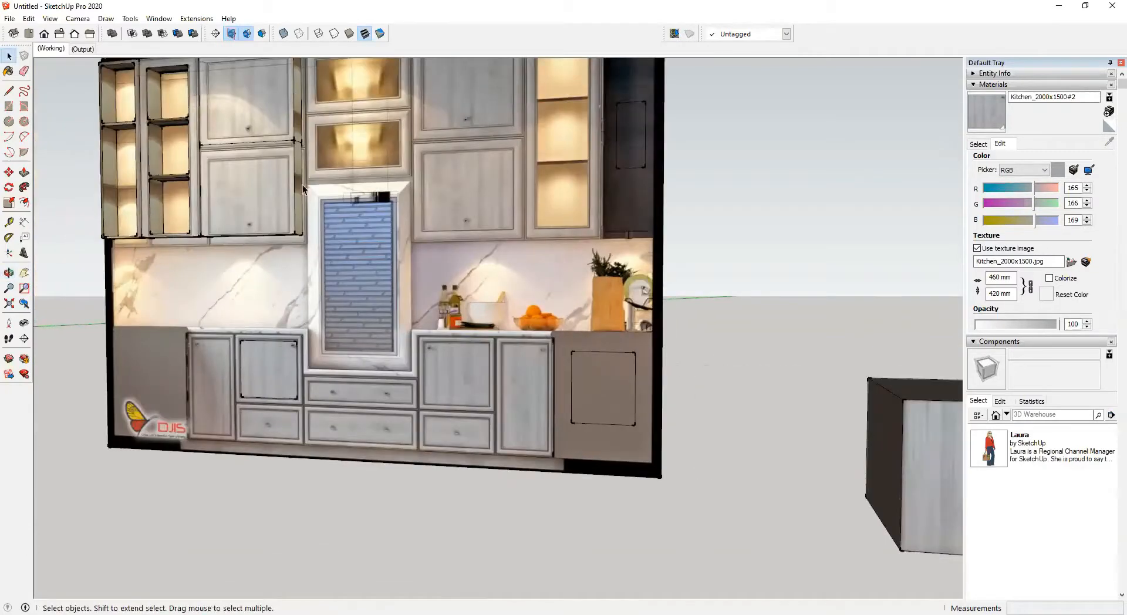
scroll(303, 300, "down", 3)
middle_click_drag(555, 326, 653, 431, "shift")
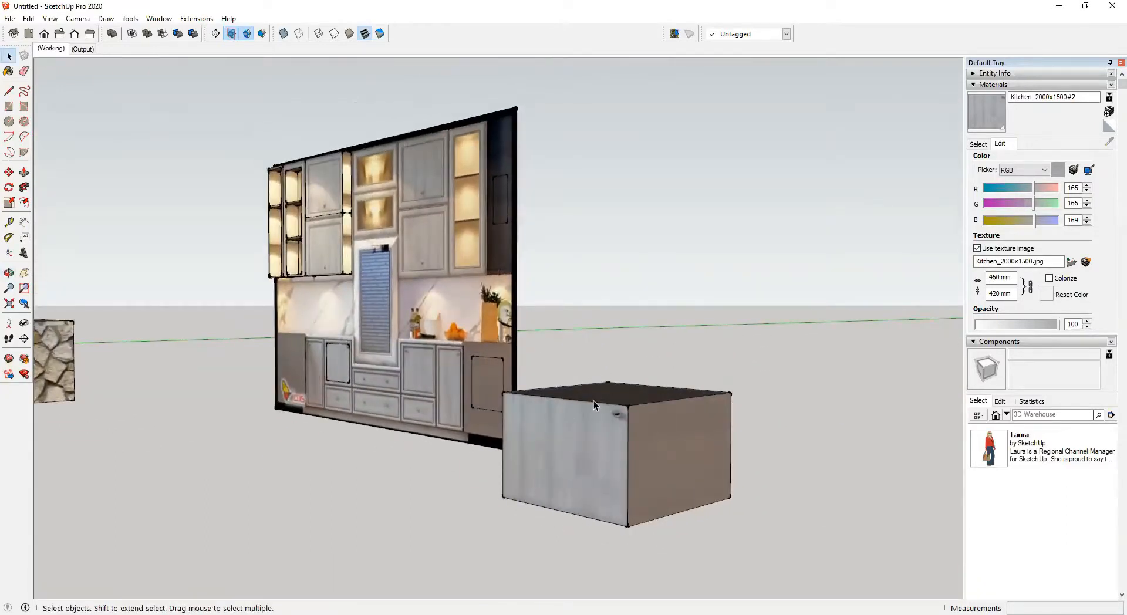
middle_click_drag(594, 401, 918, 339)
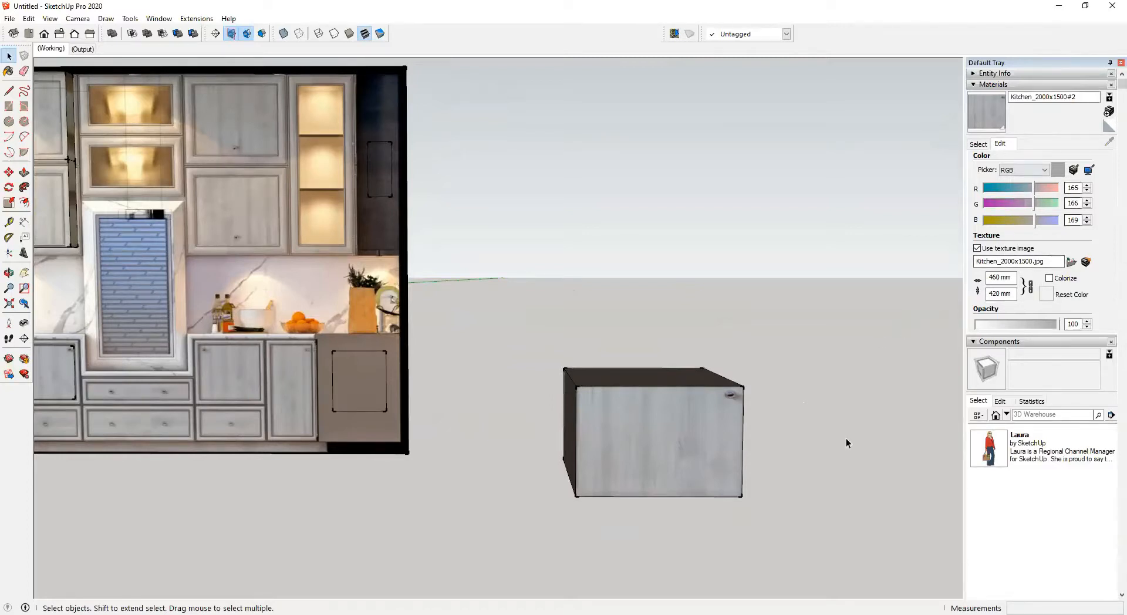
Step: Draw a large rectangle on the ground to the right of the kitchen model and the textured box
scroll(757, 411, "down", 5)
middle_click_drag(748, 385, 501, 443)
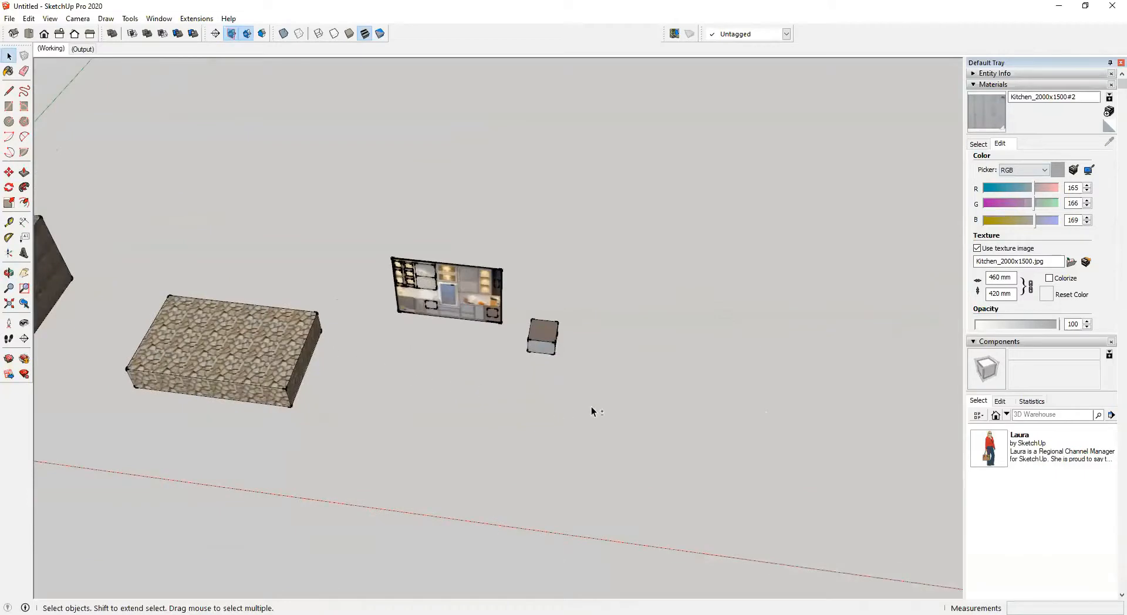
middle_click_drag(592, 410, 402, 447, "shift")
key("r")
left_click(398, 470)
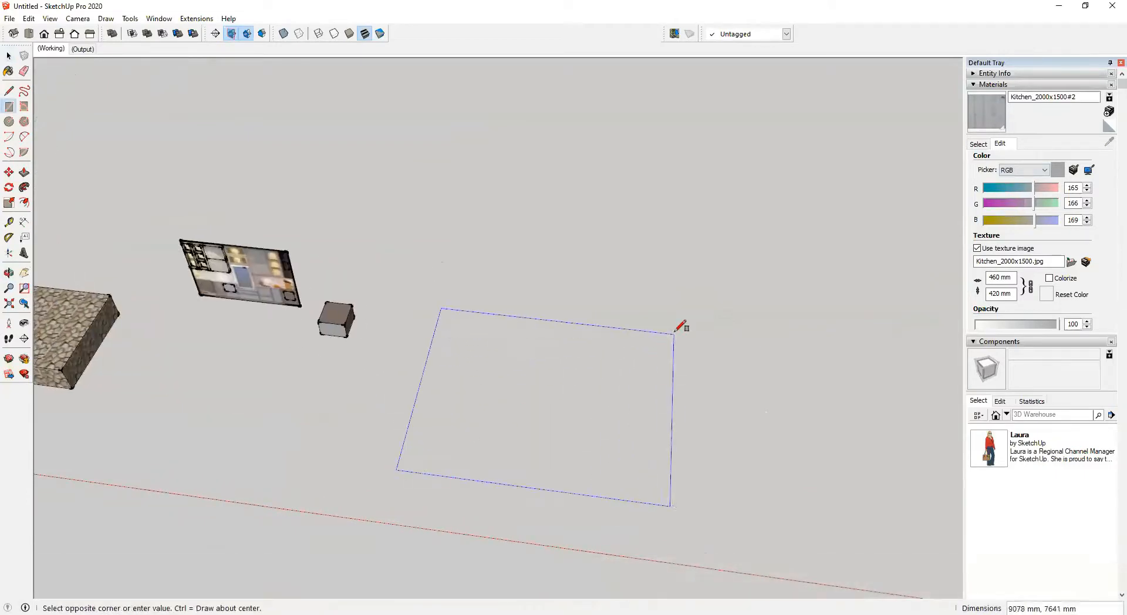
left_click(704, 320)
key("Caps_Lock")
key("space")
Step: Import Plan-Reference.jpg as a texture and fit it across the ground rectangle from its front-left to its front-right corner
left_click(449, 396)
left_click(10, 19)
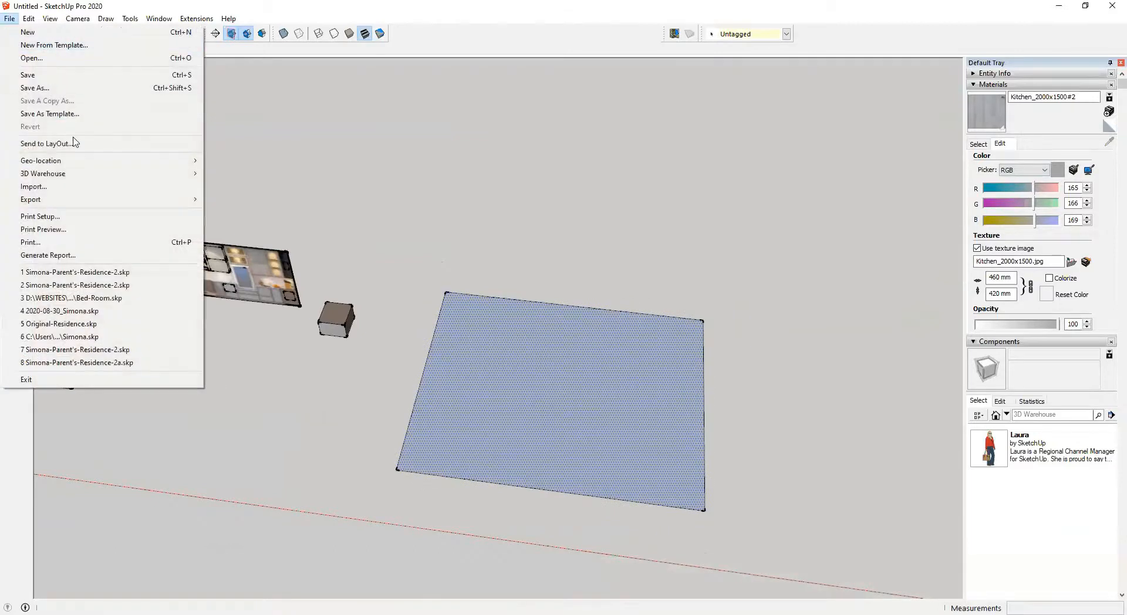
left_click(73, 186)
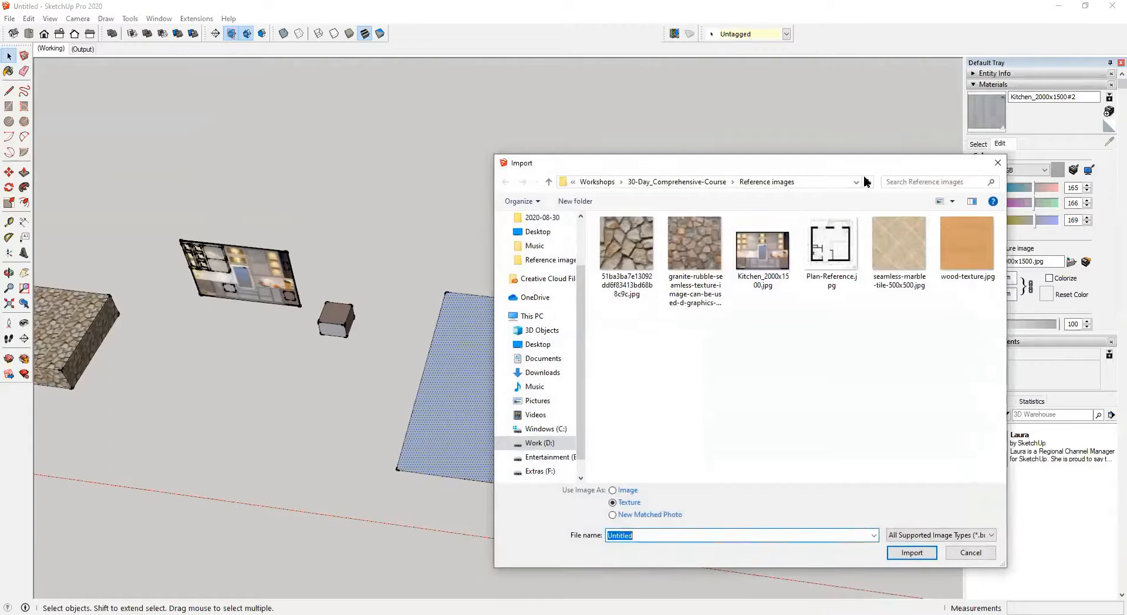
left_click(838, 299)
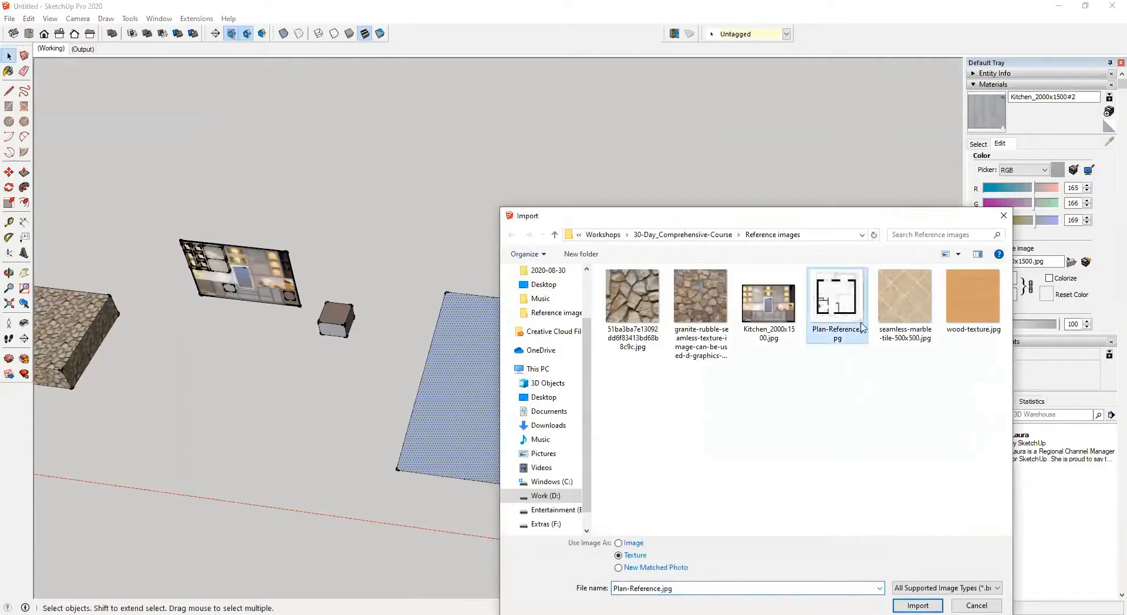
left_click_drag(868, 214, 880, 114)
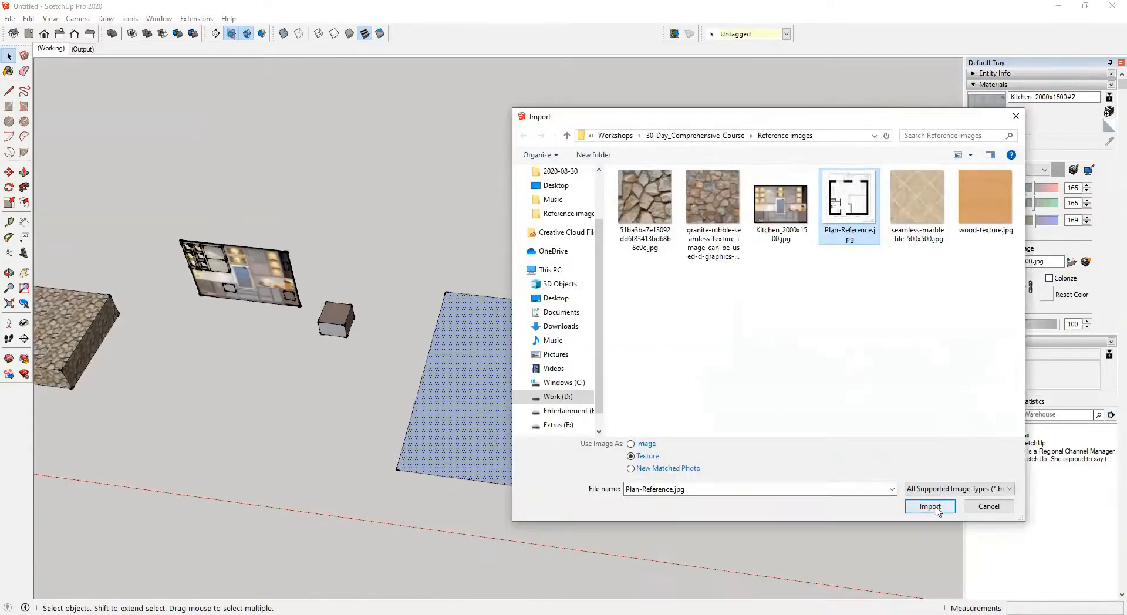
left_click(936, 507)
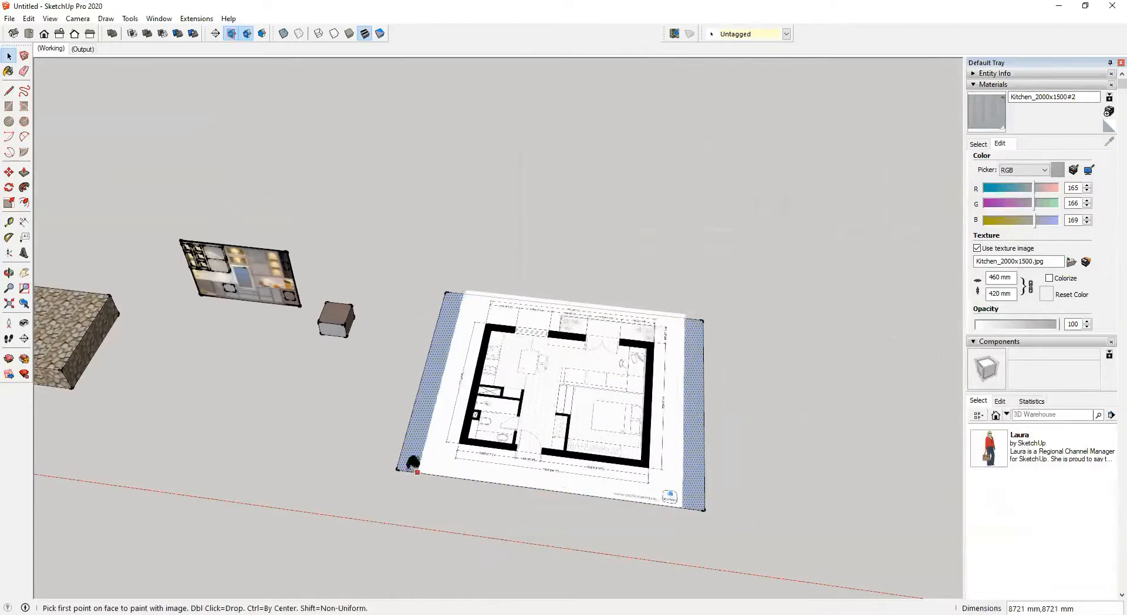
left_click(397, 469)
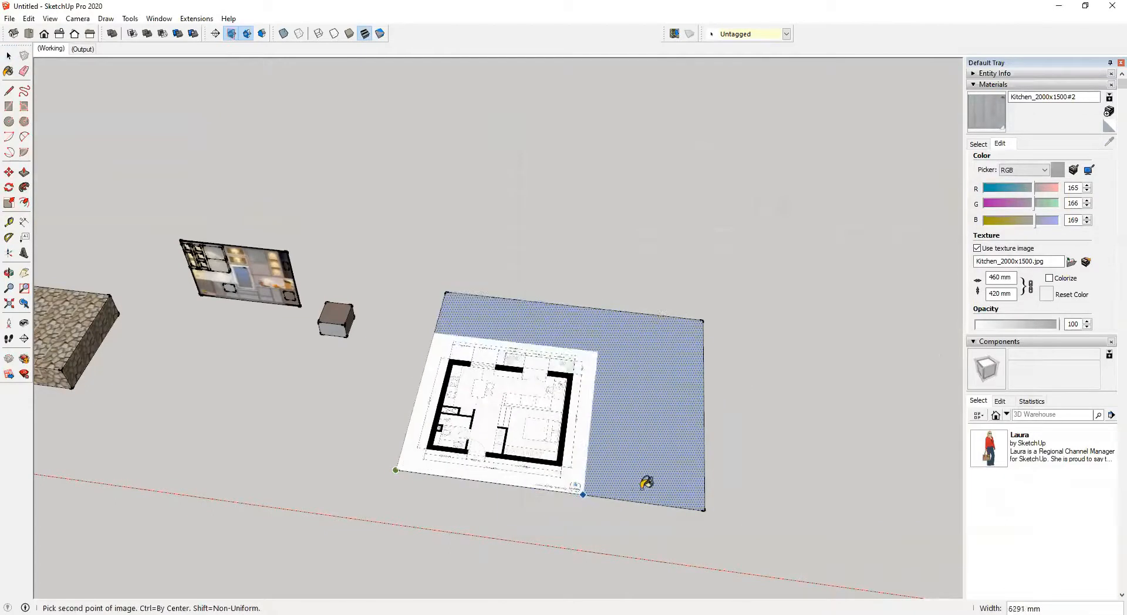
left_click(704, 511)
middle_click_drag(705, 511, 468, 519)
key("space")
scroll(557, 462, "up", 4)
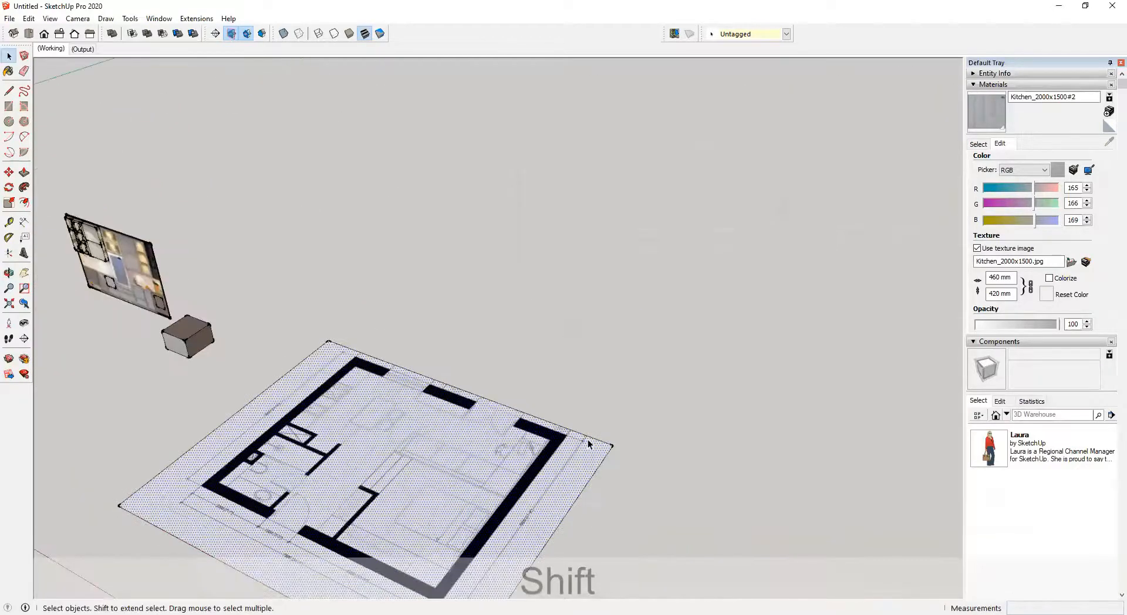
Step: Move the rear edge of the plan rectangle about 1710 mm outward along the green axis so the whole plan image fits
key("m")
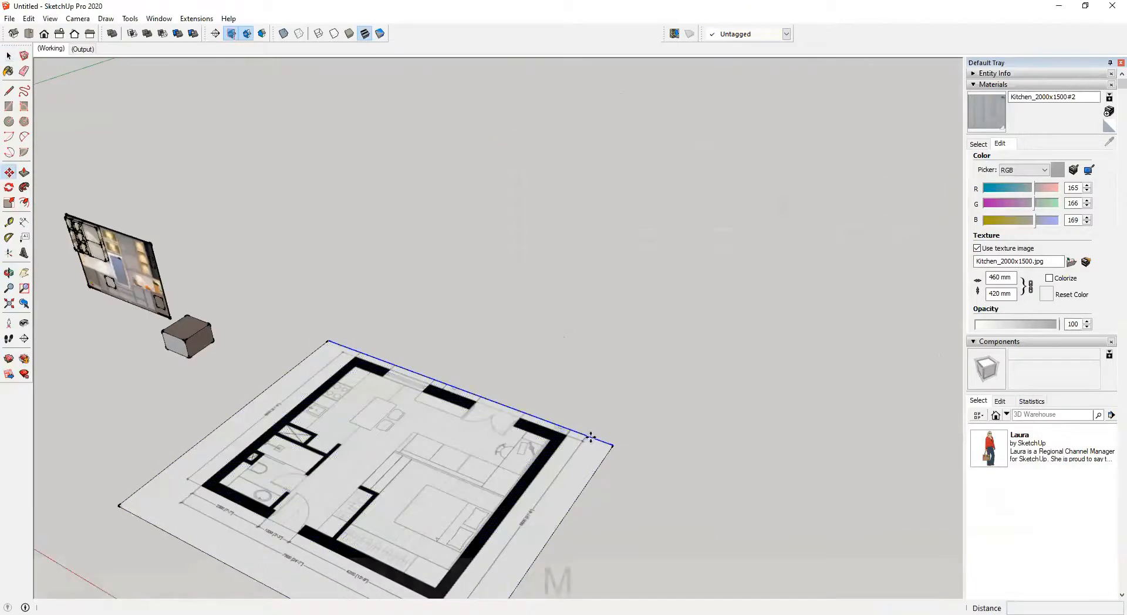
left_click(590, 438)
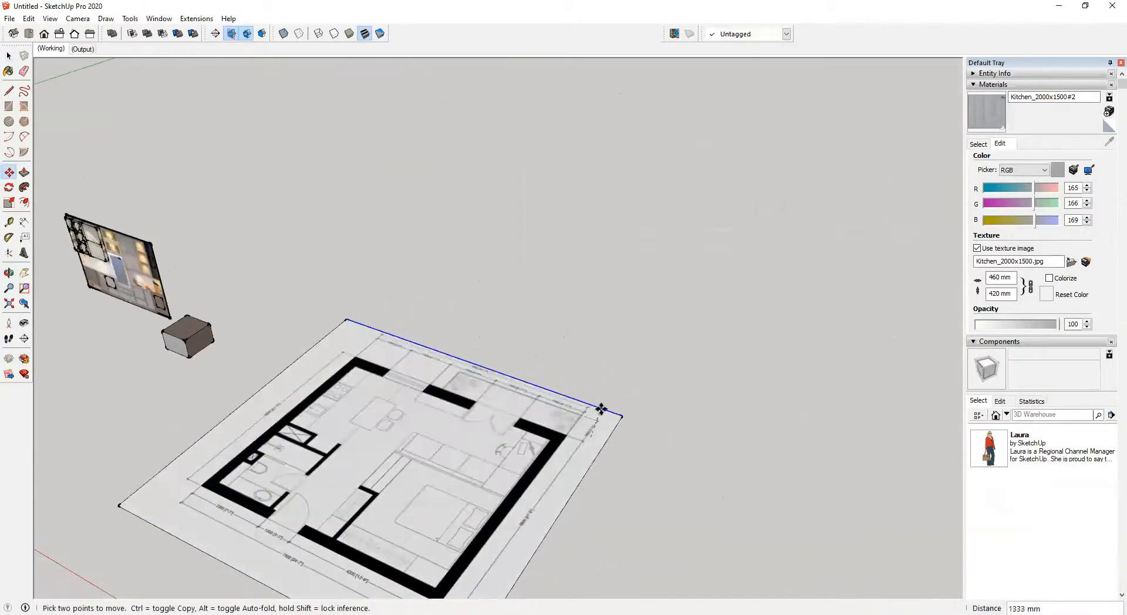
key("Left")
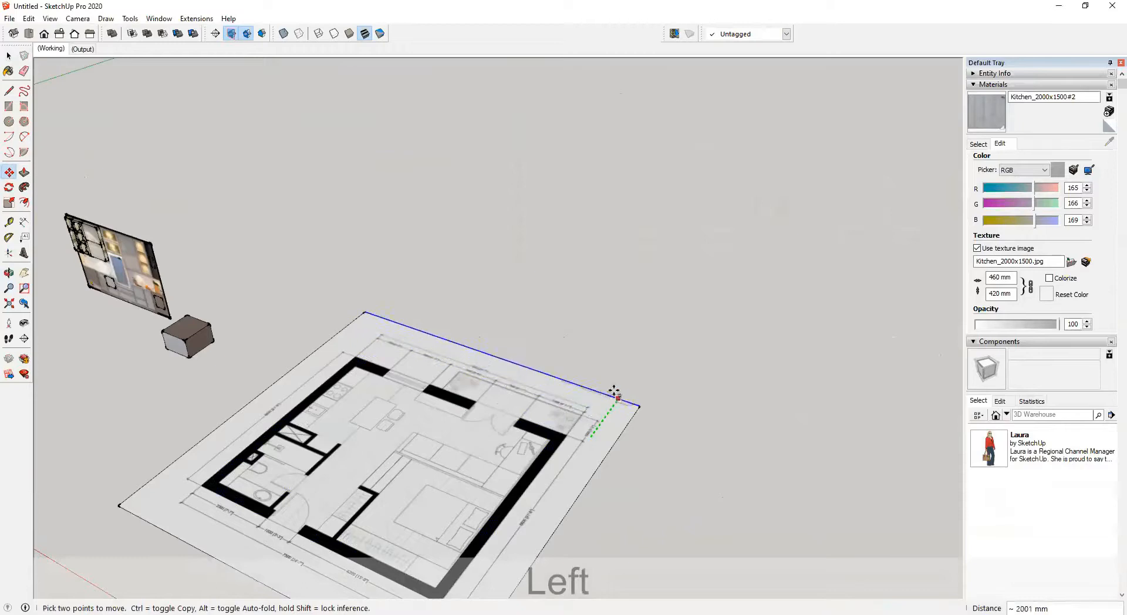
left_click(607, 401)
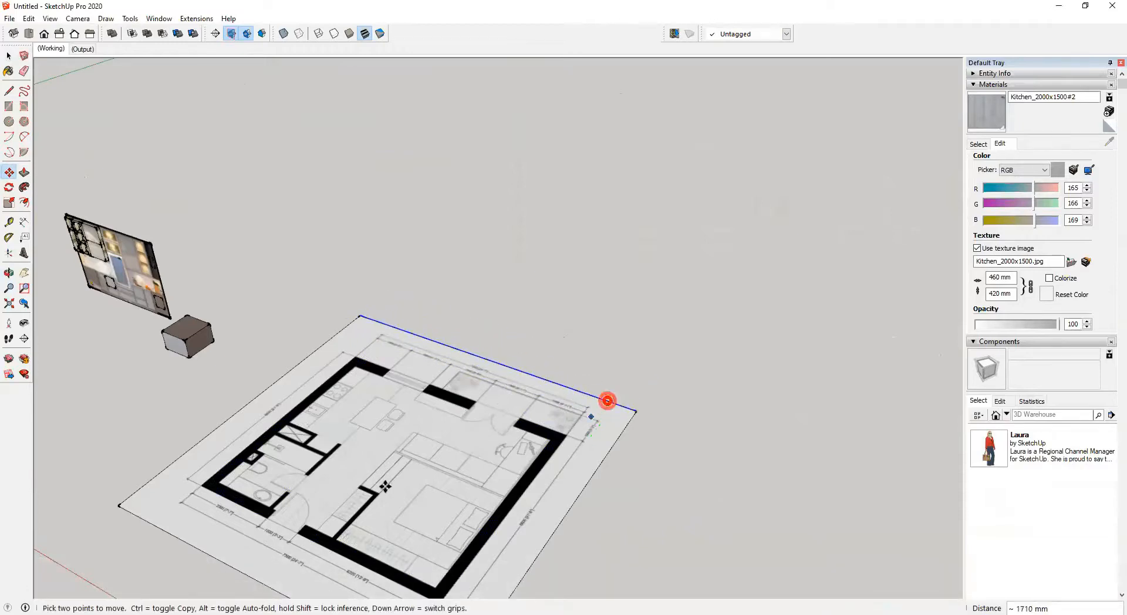
Step: Group the floor plan face and open the new group for editing
middle_click_drag(608, 401, 551, 494)
key("space")
left_click(511, 457)
middle_click_drag(511, 458, 492, 403)
key("ctrl+g")
scroll(459, 465, "up", 3)
double_click(478, 472)
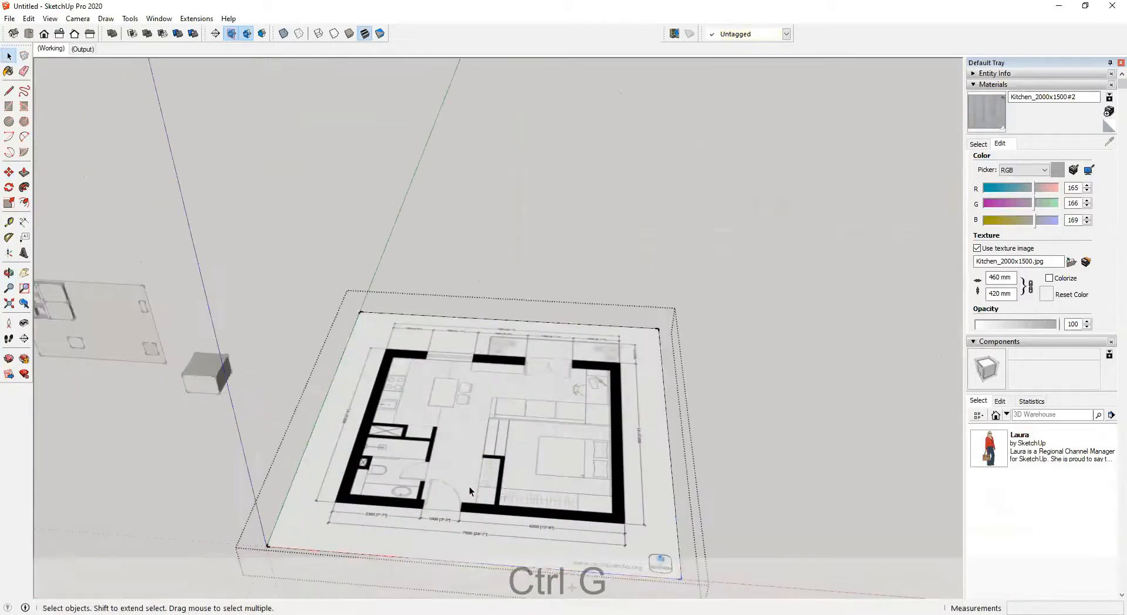
Step: Examine the entrance door opening and the printed dimensions along the plan's front outer wall
middle_click_drag(479, 473, 526, 580)
middle_click_drag(522, 540, 460, 451, "shift")
scroll(480, 412, "up", 3)
scroll(480, 412, "up", 3)
key("t")
middle_click_drag(505, 399, 405, 450, "shift")
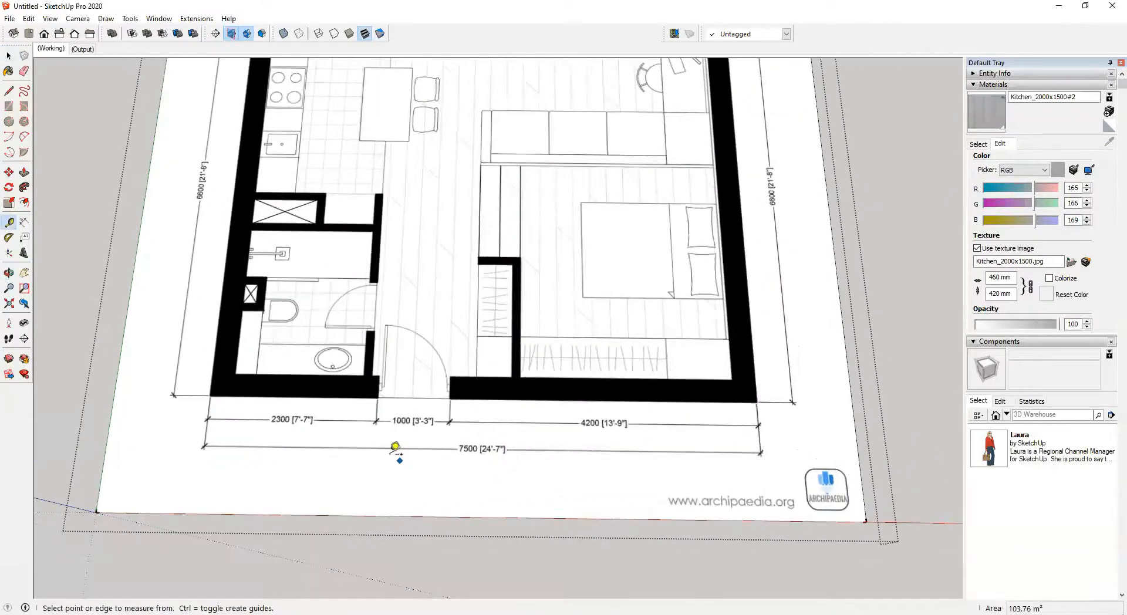
scroll(379, 397, "up", 8)
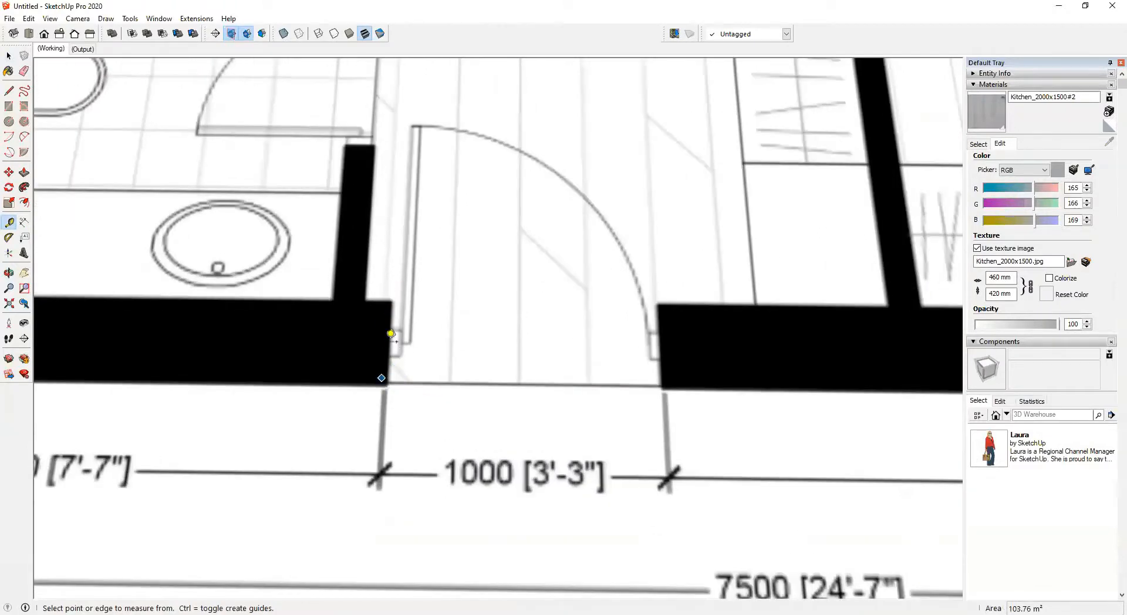
scroll(387, 345, "down", 5)
middle_click_drag(378, 341, 386, 492, "shift")
mouse_move(358, 316)
middle_mouse_down("shift")
mouse_move(365, 479)
mouse_move(382, 499)
middle_mouse_up("shift")
middle_click_drag(343, 343, 300, 147, "shift")
middle_click_drag(306, 270, 284, 209, "shift")
middle_click_drag(353, 343, 314, 325, "shift")
scroll(281, 407, "up", 3)
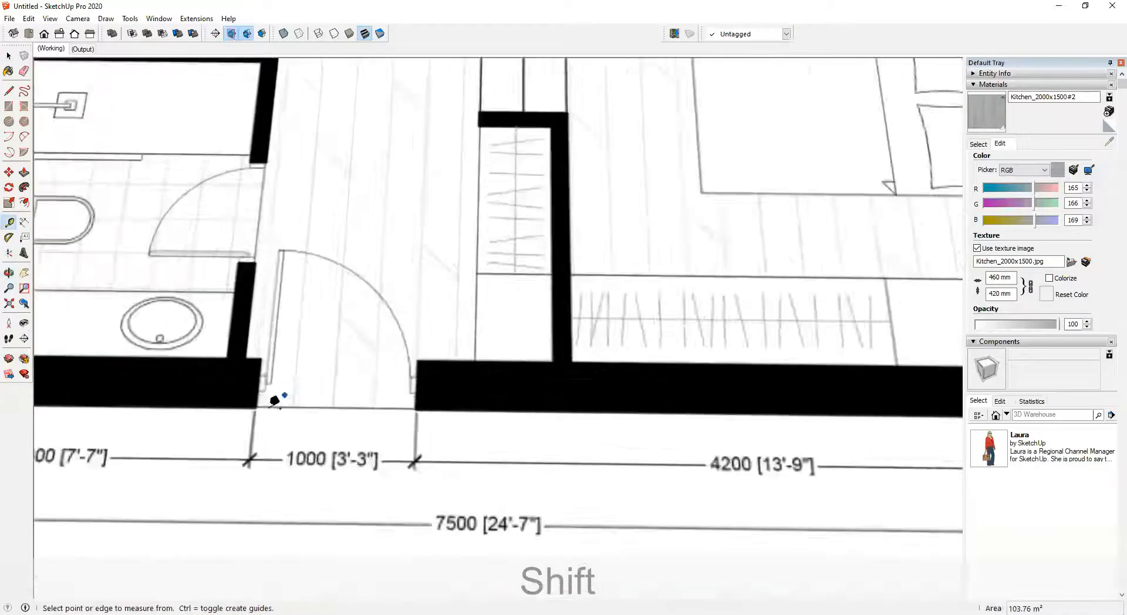
scroll(274, 401, "up", 2)
scroll(475, 409, "down", 3)
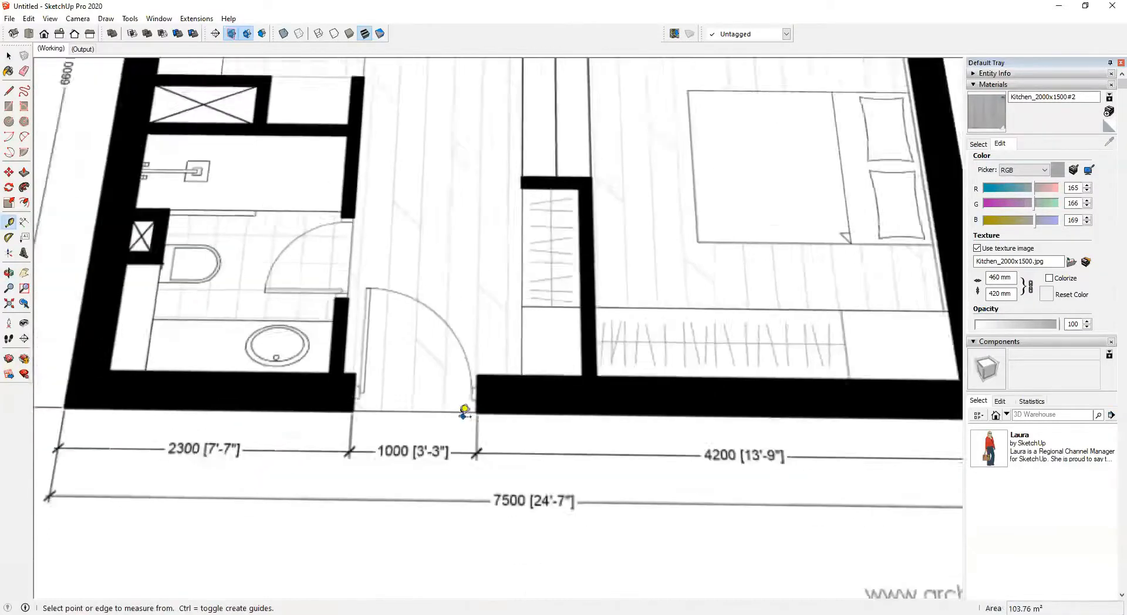
middle_click_drag(463, 408, 346, 403)
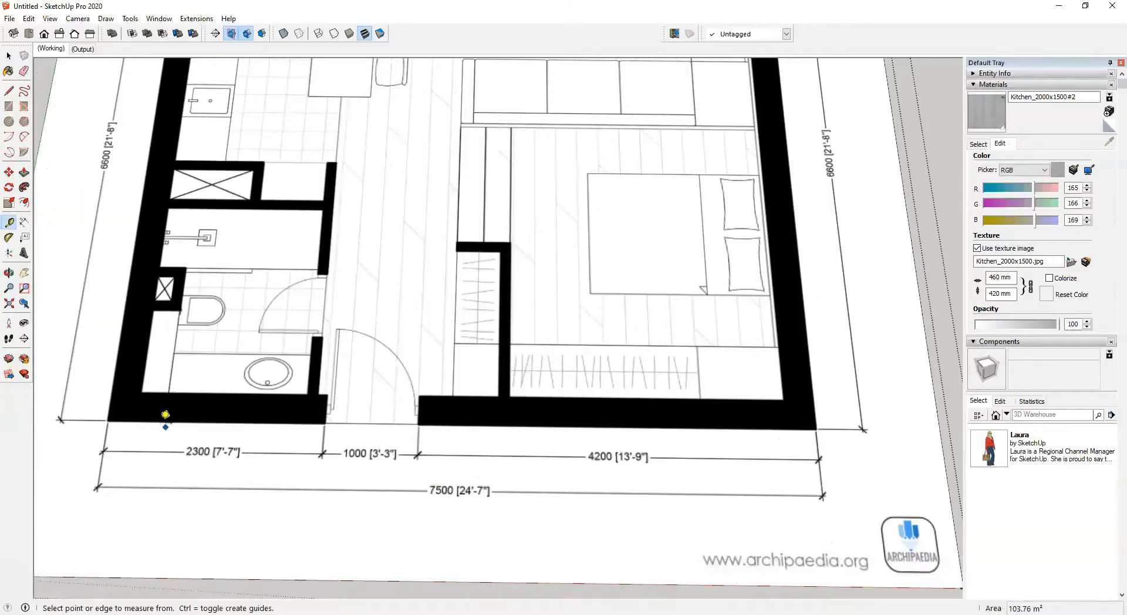
Step: Measure the front outer wall between its two outer corners and resize the open plan group so this length equals 7500 mm
scroll(101, 415, "up", 5)
scroll(125, 407, "up", 2)
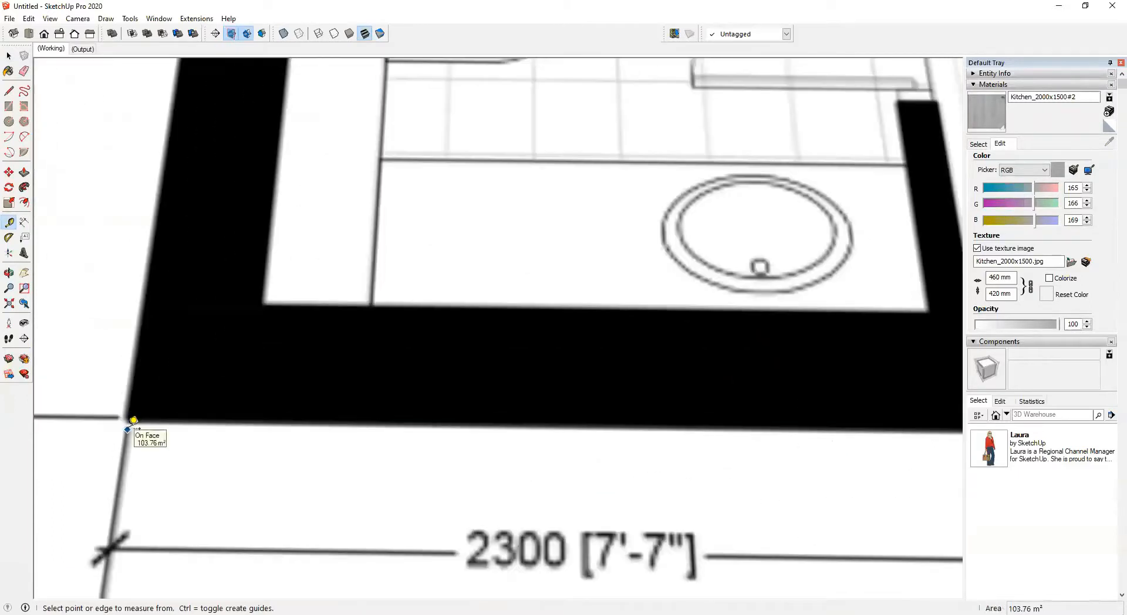
left_click(125, 429)
scroll(294, 423, "down", 5)
scroll(319, 417, "down", 2)
scroll(852, 429, "up", 6)
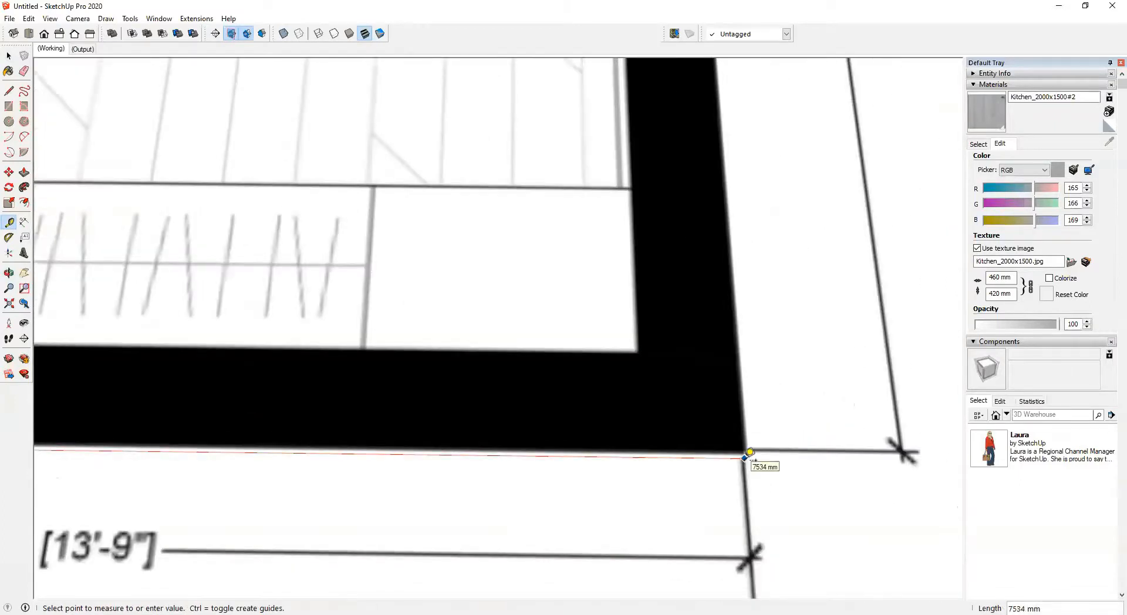
left_click(750, 453)
scroll(649, 465, "down", 5)
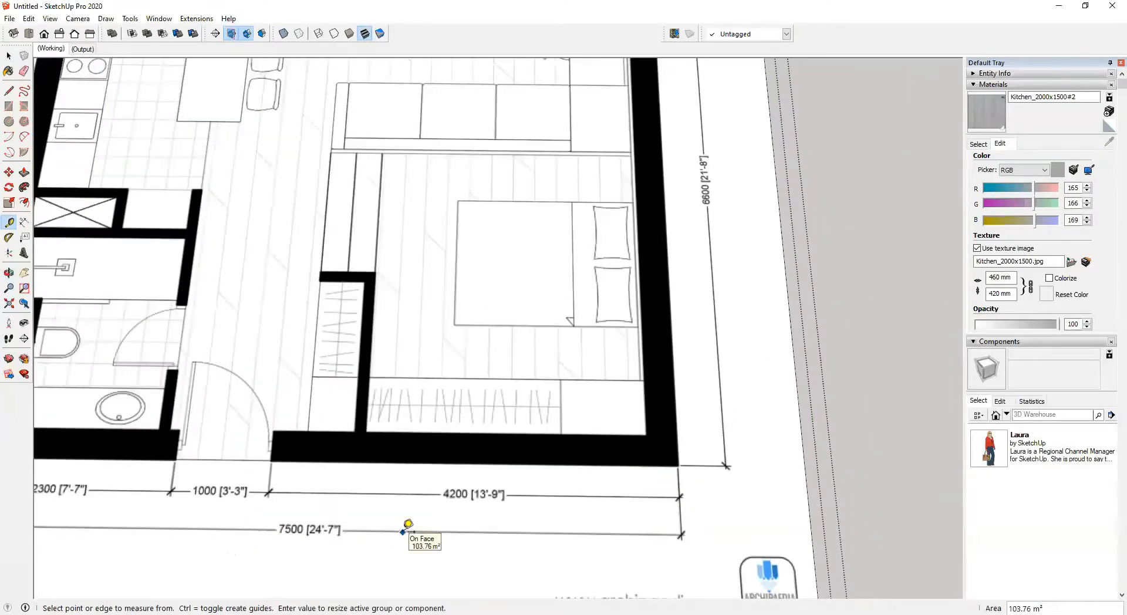
type("7500")
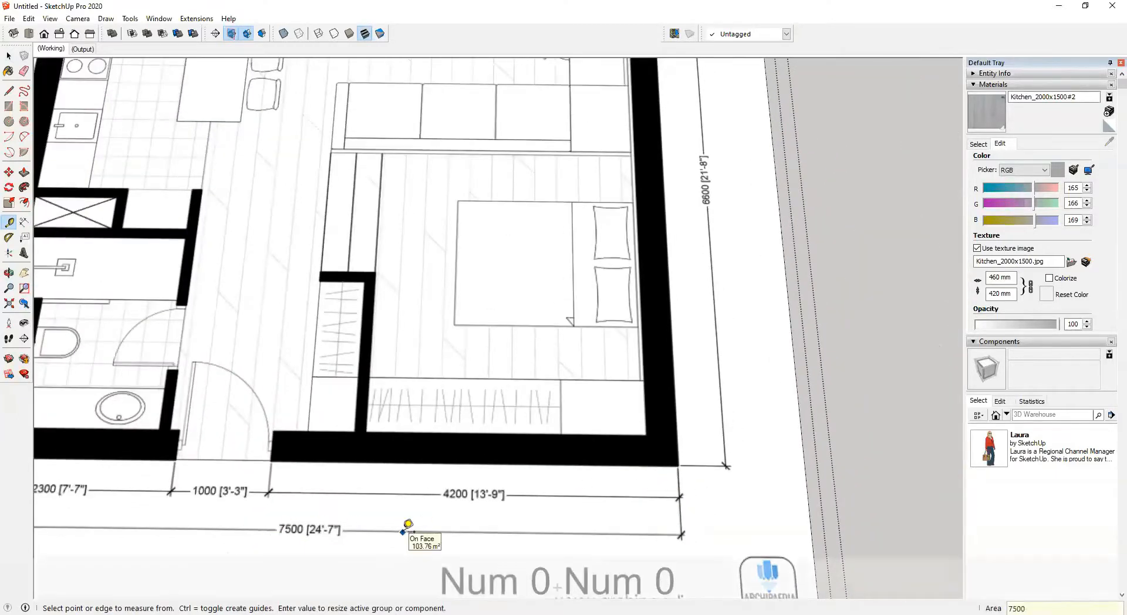
key("Return")
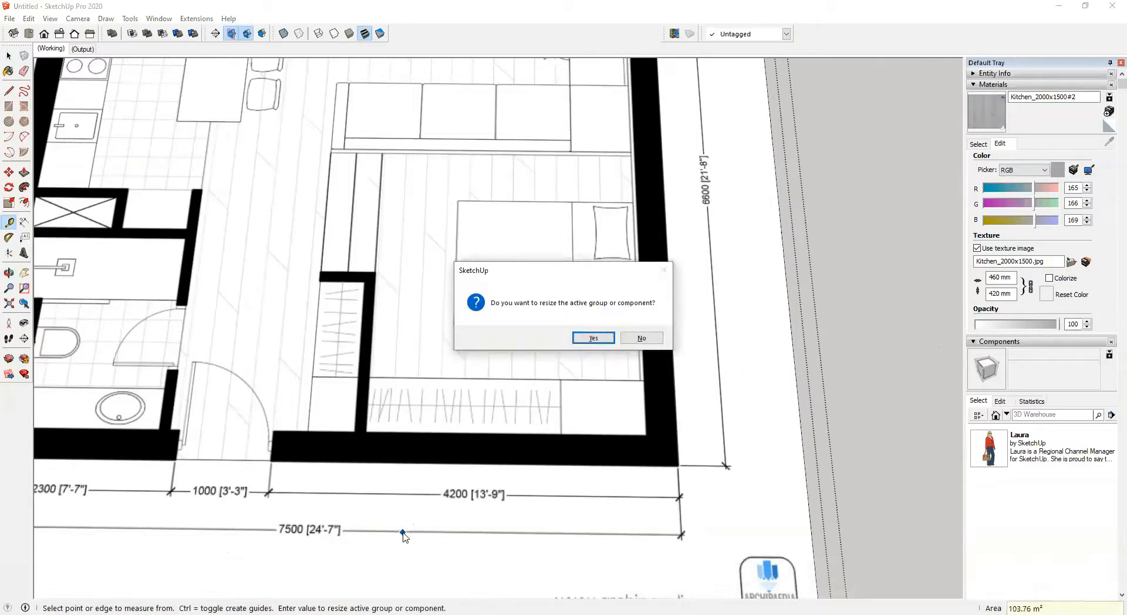
key("Return")
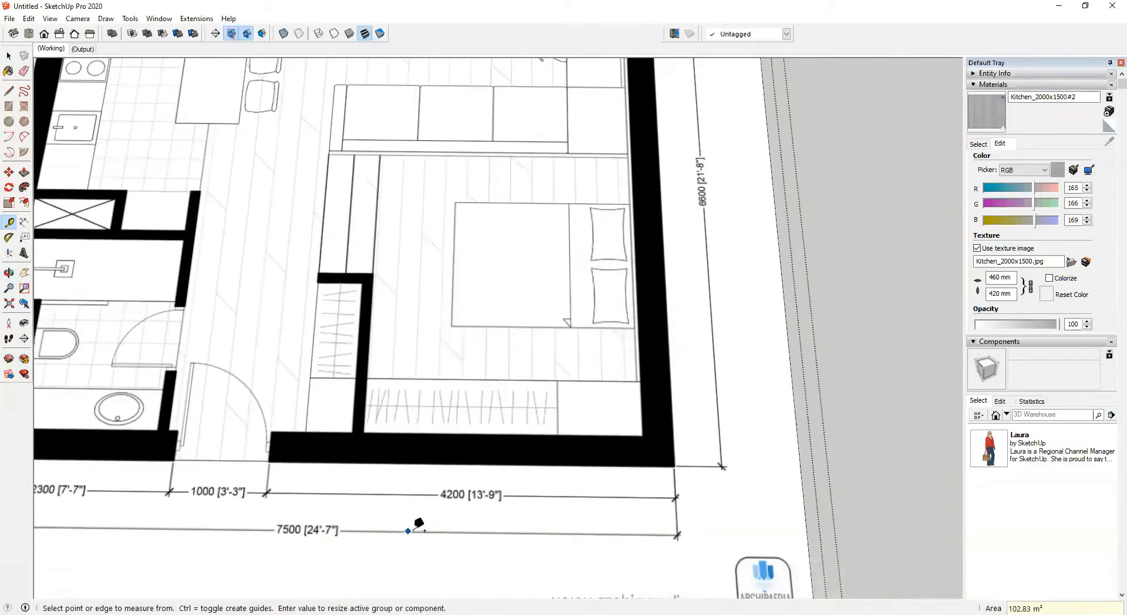
Step: Check the front outer wall's length again from outer corner to outer corner inside the resized group
scroll(411, 526, "down", 3)
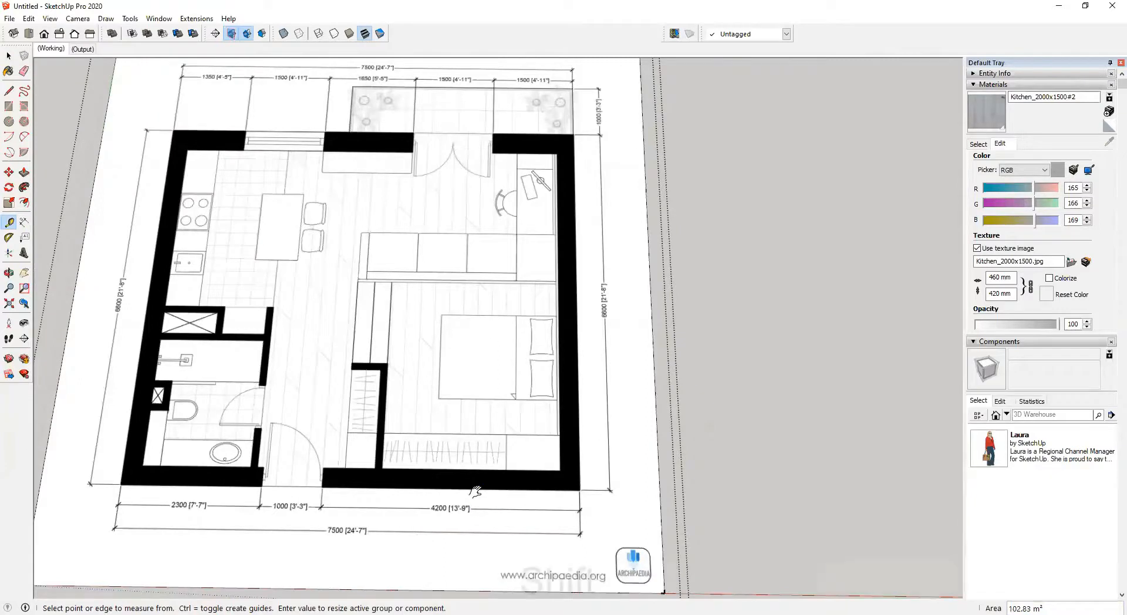
middle_click_drag(475, 493, 568, 444, "shift")
scroll(568, 445, "down", 4)
scroll(565, 475, "up", 1)
scroll(327, 408, "up", 10)
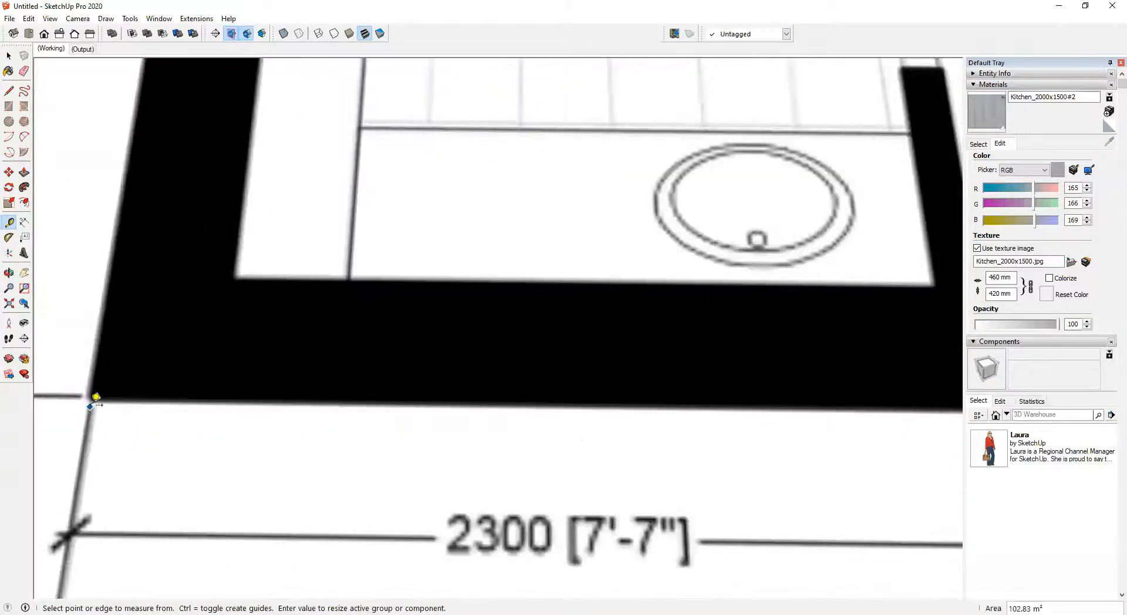
left_click(90, 406)
scroll(134, 410, "down", 6)
middle_click_drag(415, 431, 162, 452, "shift")
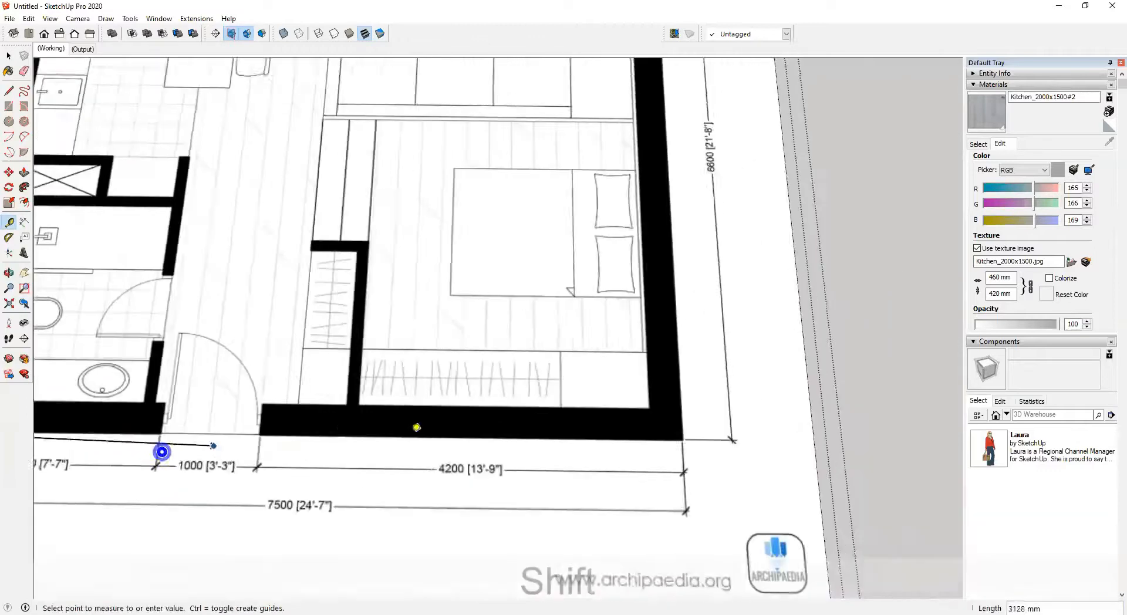
scroll(687, 437, "up", 6)
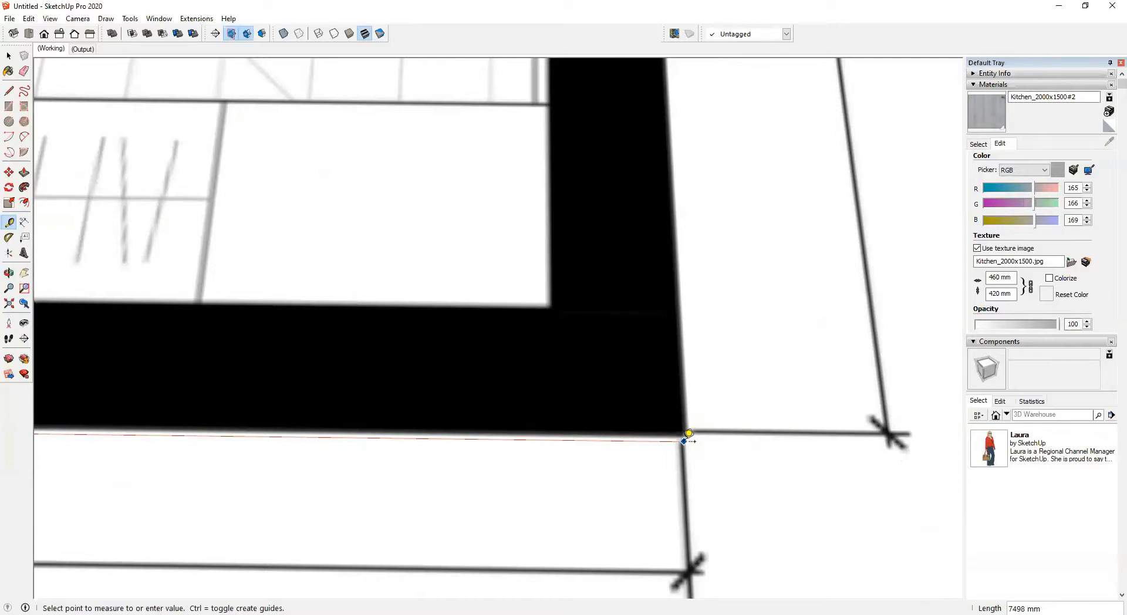
scroll(684, 441, "down", 9)
key("Escape")
key("Escape")
scroll(675, 439, "down", 2)
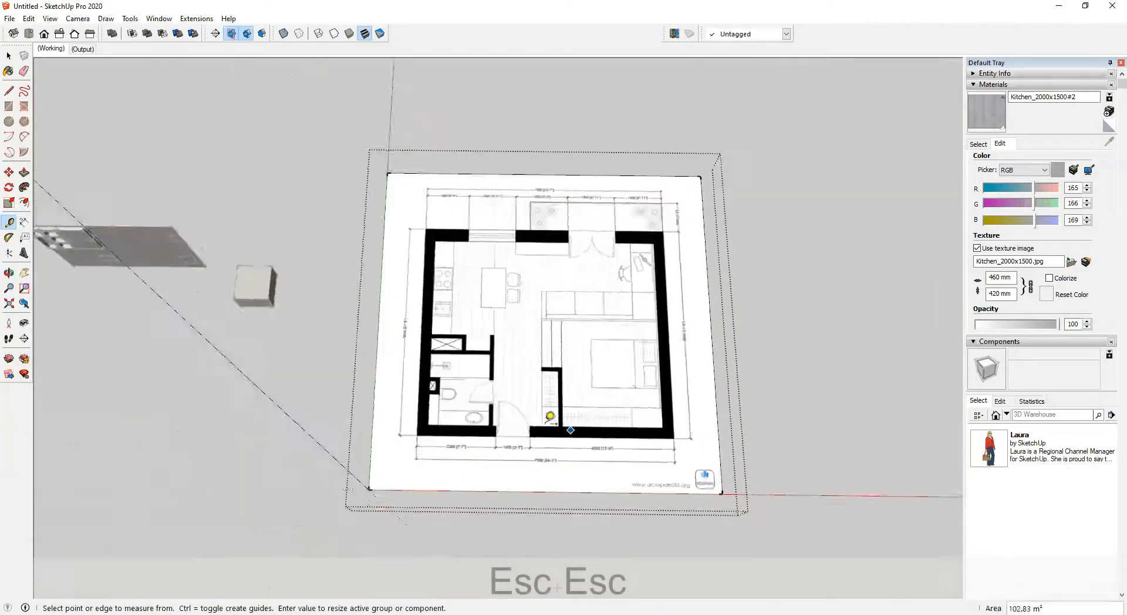
Step: Close the floor plan group
middle_click_drag(546, 426, 488, 375)
scroll(450, 377, "up", 4)
key("space")
middle_click_drag(456, 440, 405, 288)
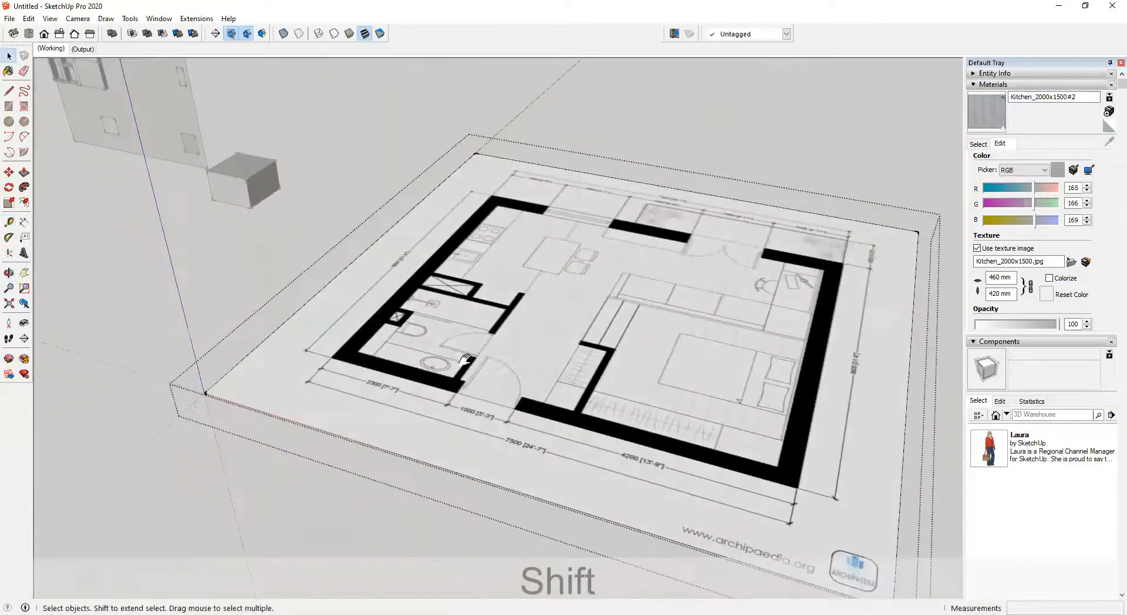
middle_click_drag(491, 356, 323, 383, "shift")
left_click(448, 129)
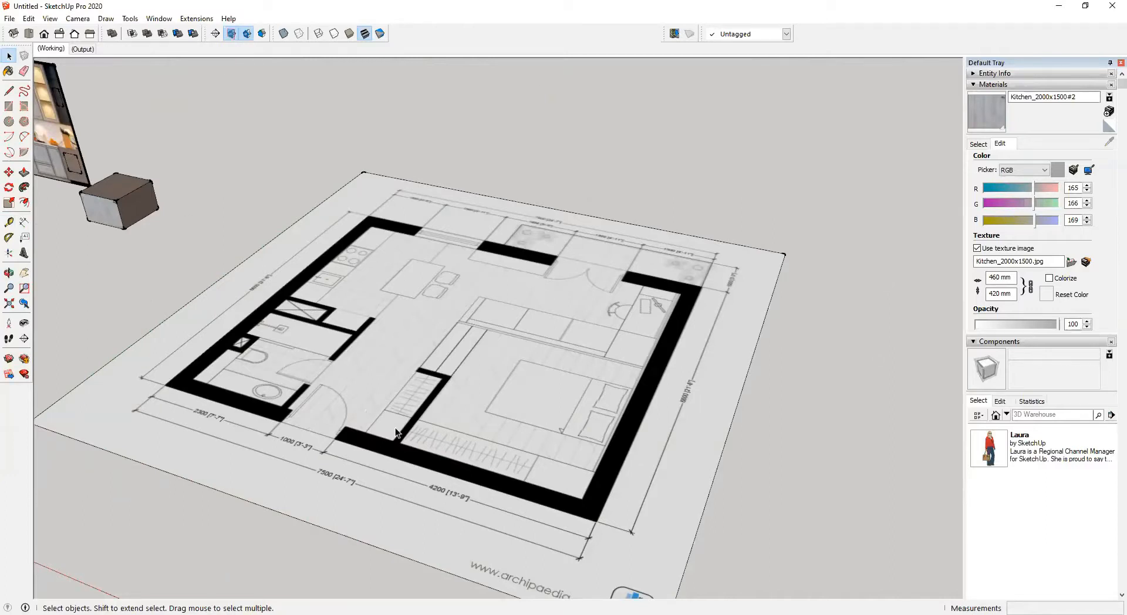
Step: Measure the front outer wall's length once more from outside the closed plan group
middle_click_drag(560, 470, 613, 533)
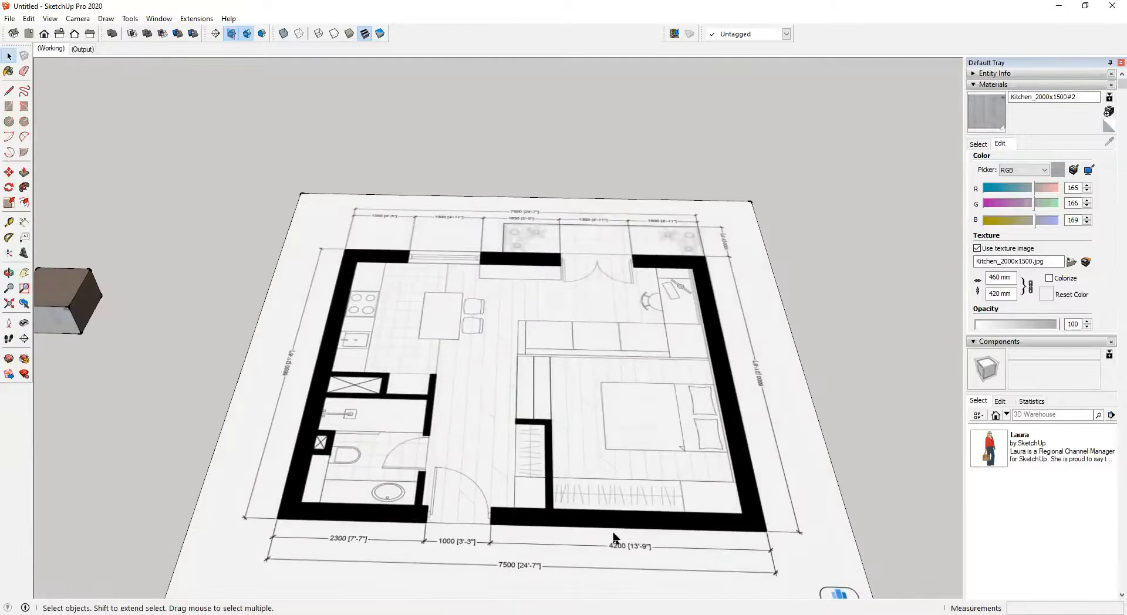
middle_click_drag(455, 543, 466, 563)
scroll(413, 584, "up", 3)
key("shift")
scroll(253, 517, "up", 2)
key("t")
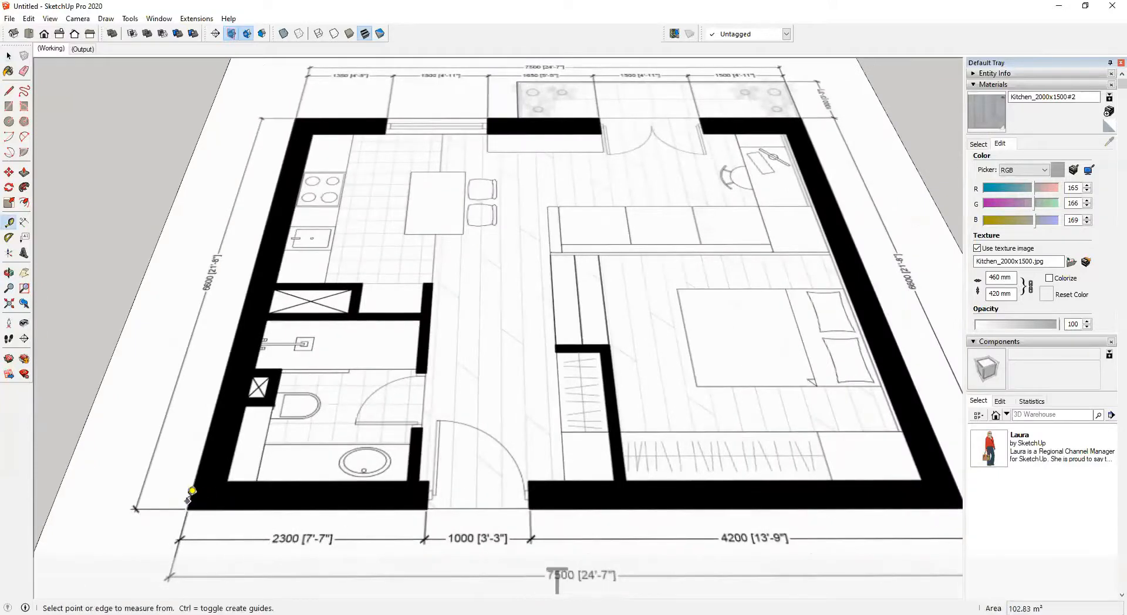
left_click(192, 497)
middle_click_drag(893, 504, 611, 464, "shift")
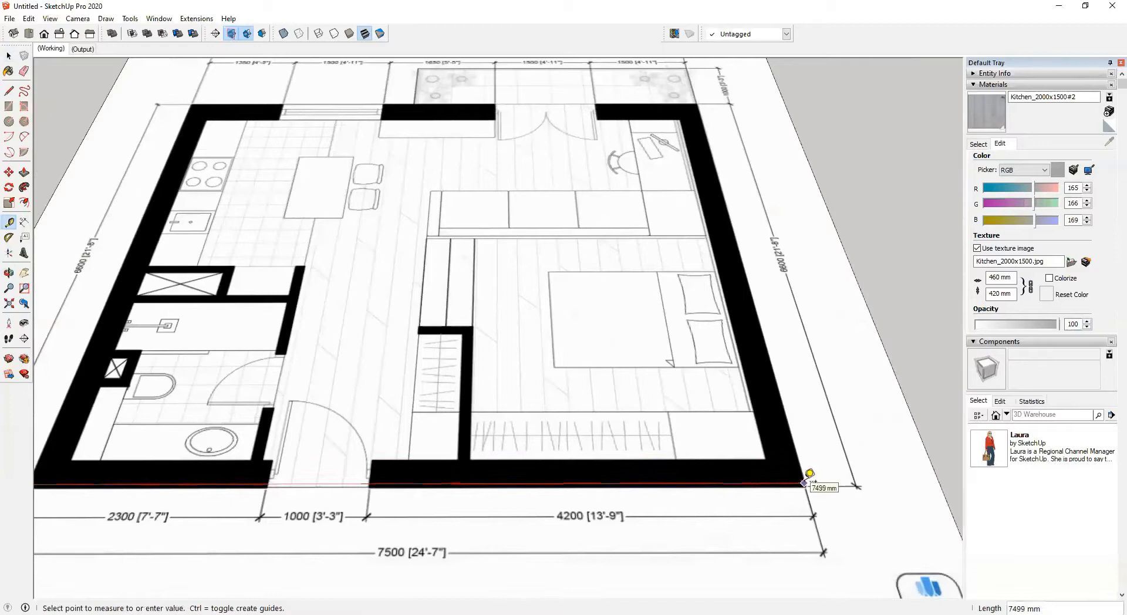
key("Escape")
key("Escape")
scroll(476, 552, "down", 2)
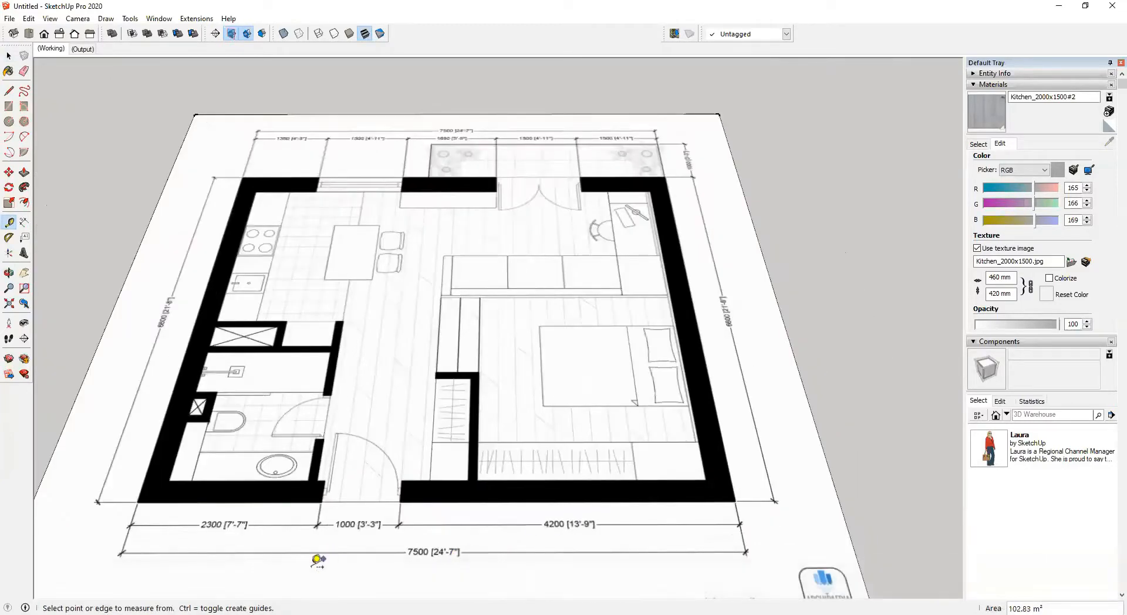
Step: Draw a 7500 mm line along the front outer wall, starting at the outer corner on the bathroom side
key("l")
left_click(139, 502)
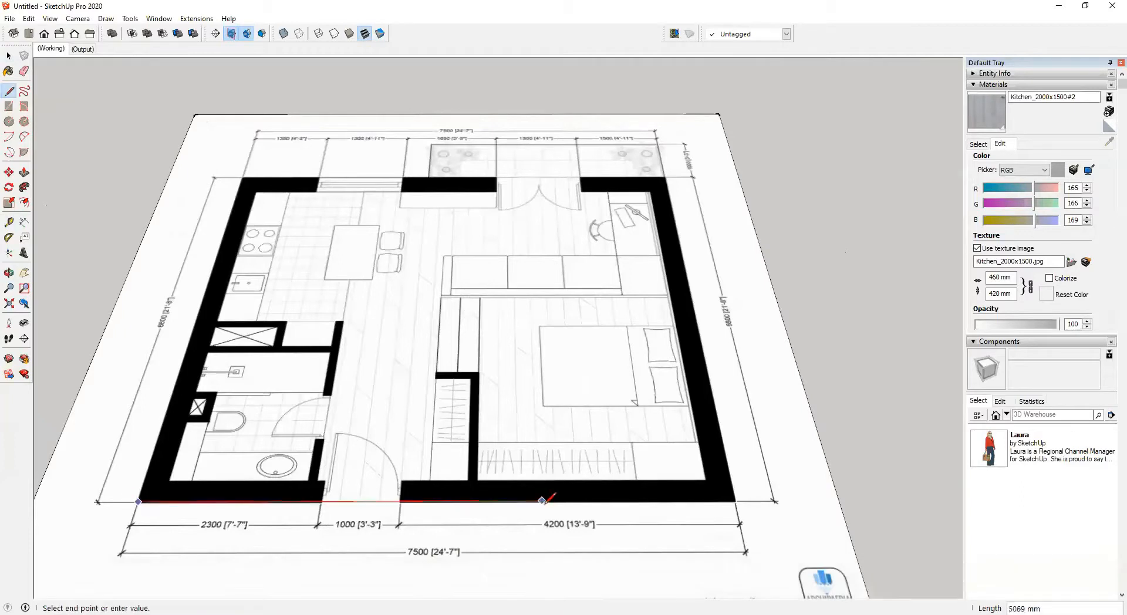
type("7500")
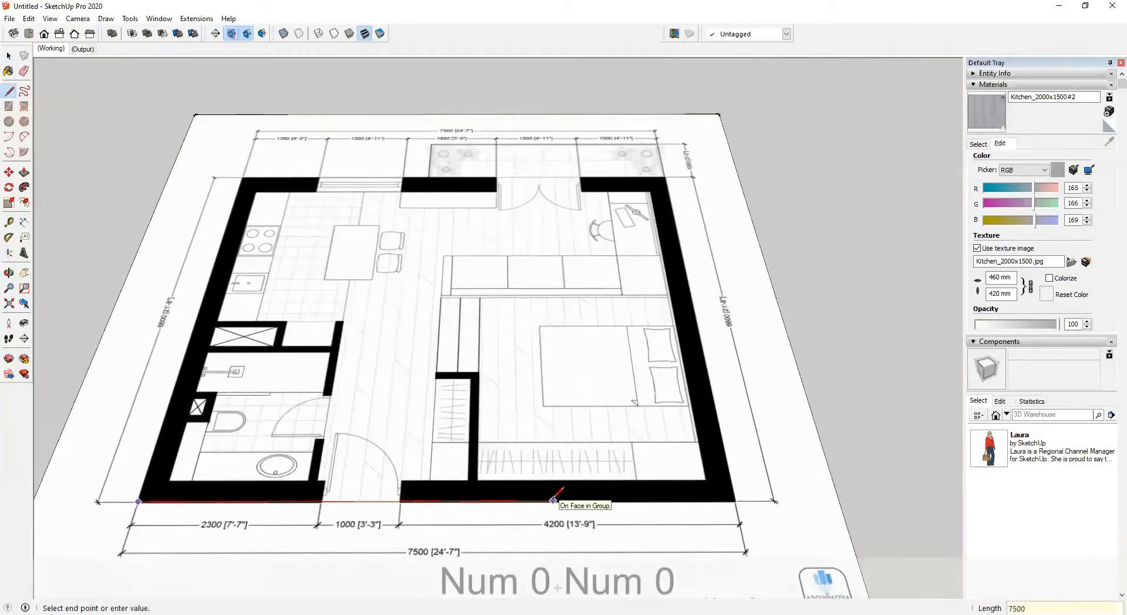
key("Return")
Step: Continue the outline with a 6600 mm line along the green axis, following the bedroom side's outer wall
middle_click_drag(692, 462, 222, 484)
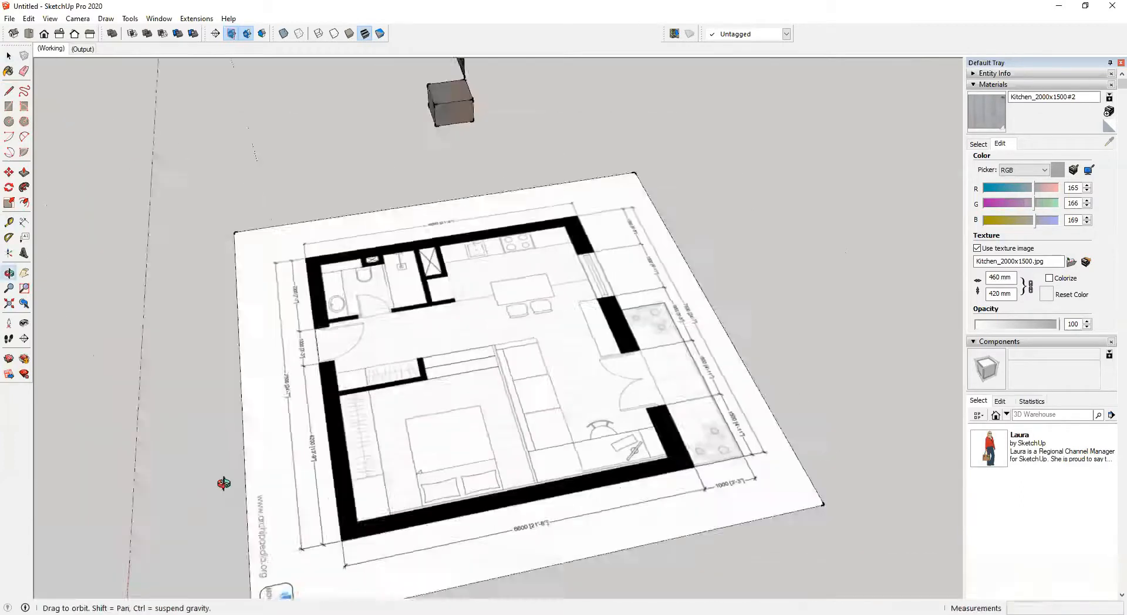
scroll(659, 475, "up", 5)
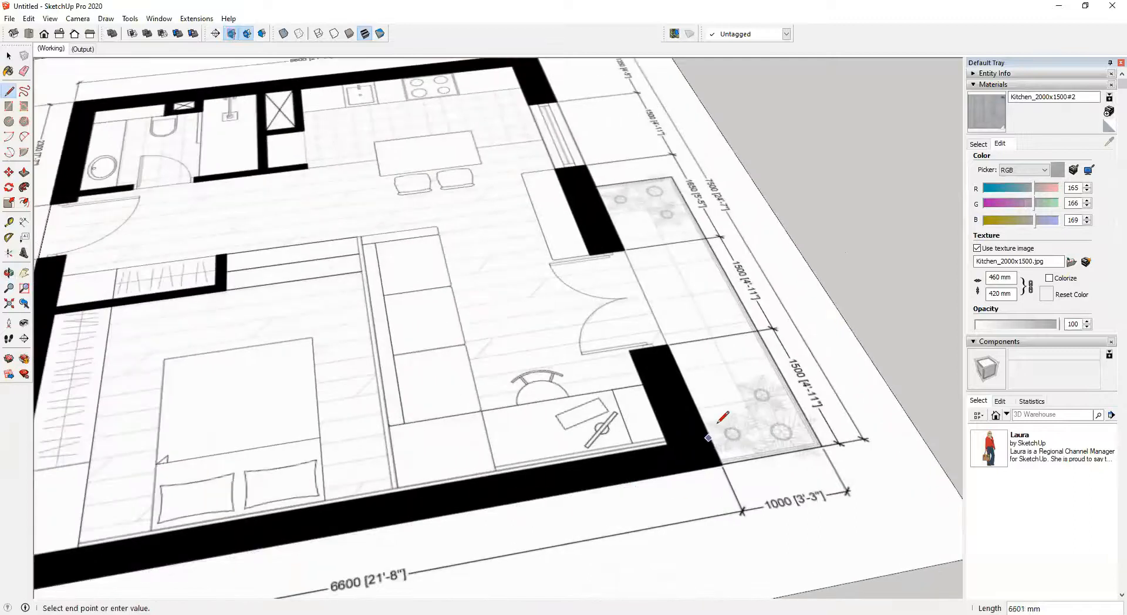
scroll(755, 460, "down", 3)
middle_click_drag(755, 460, 800, 417)
key("Right")
key("Left")
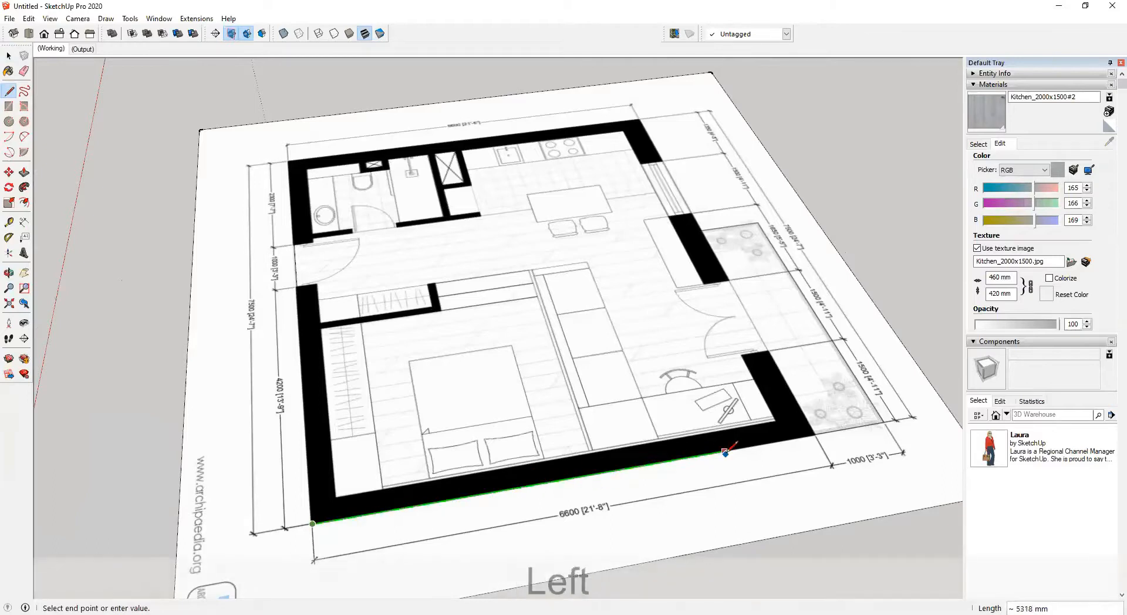
scroll(725, 452, "up", 1)
type("6600")
key("Return")
Step: Continue the outline with a 7500 mm line along the rear outer wall past the balcony doors and window
scroll(728, 449, "down", 1)
middle_click_drag(726, 450, 659, 385)
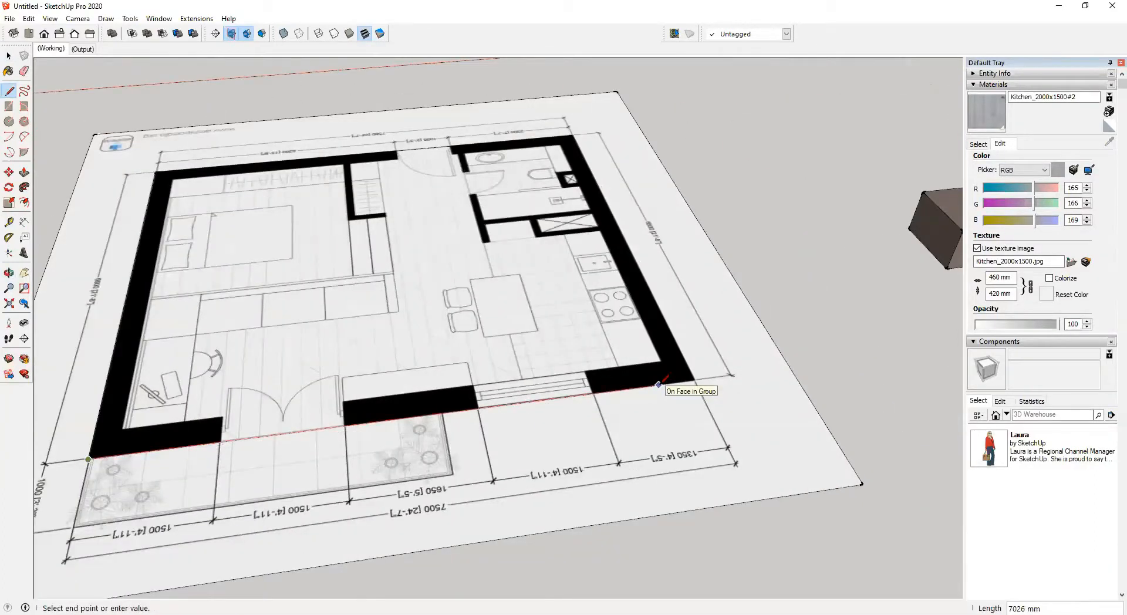
type("7500")
key("Return")
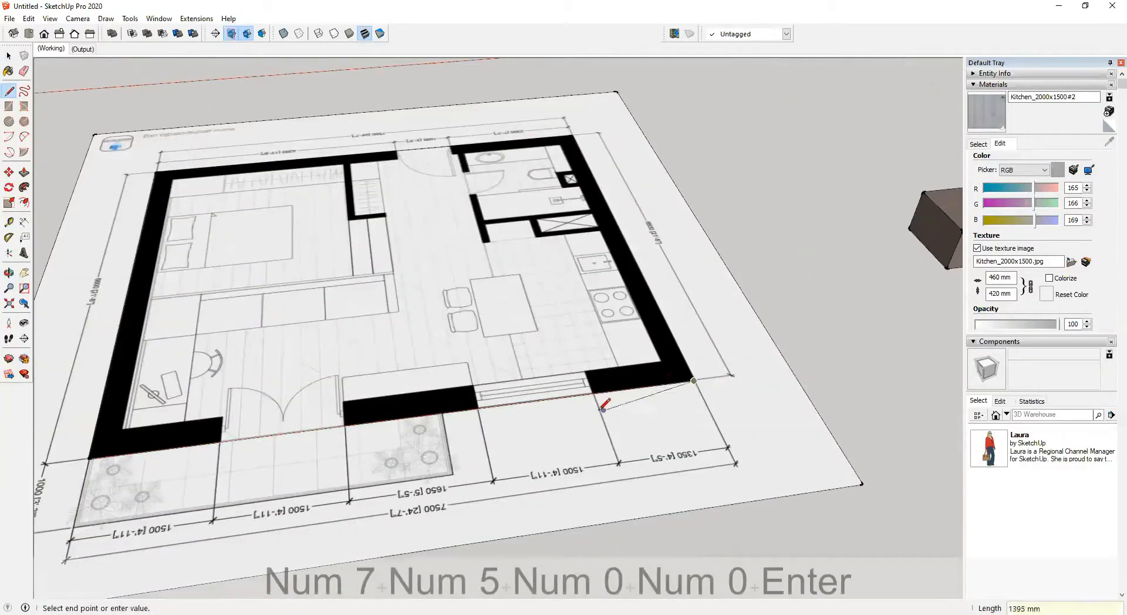
middle_click_drag(608, 403, 57, 427)
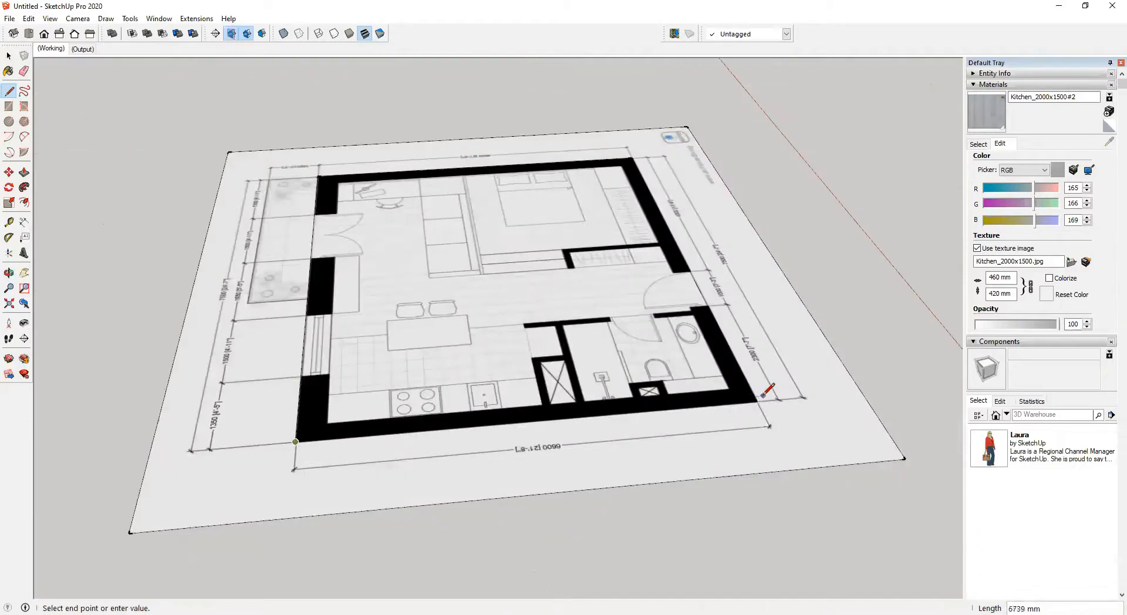
Step: Close the outer wall outline at its starting corner and offset it 300 mm inward for the wall thickness
left_click(756, 401)
scroll(466, 372, "up", 5)
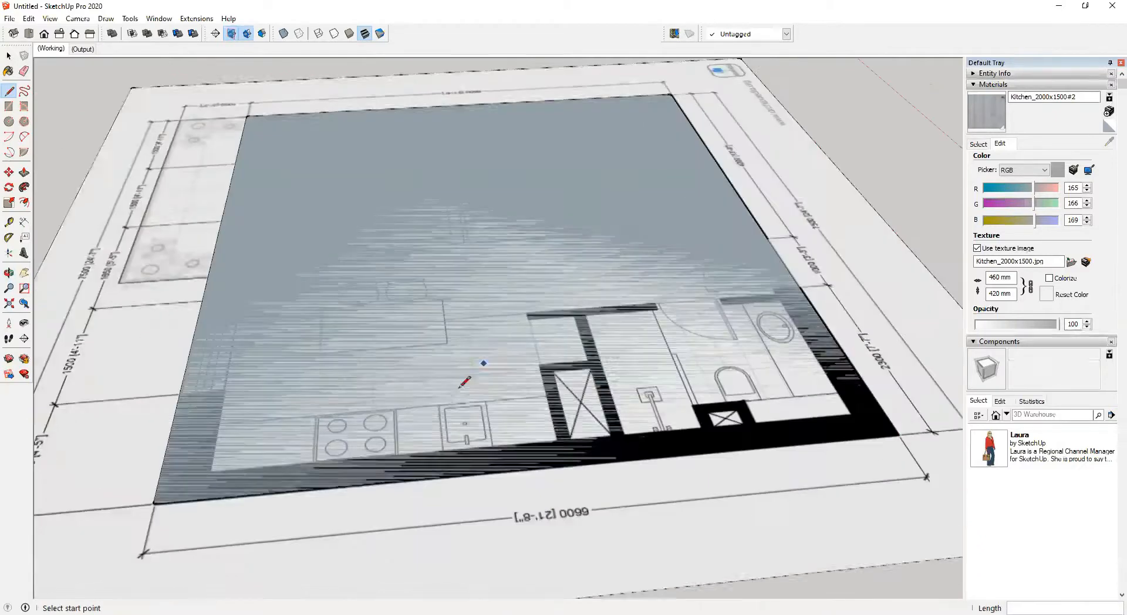
key("f")
left_click(330, 486)
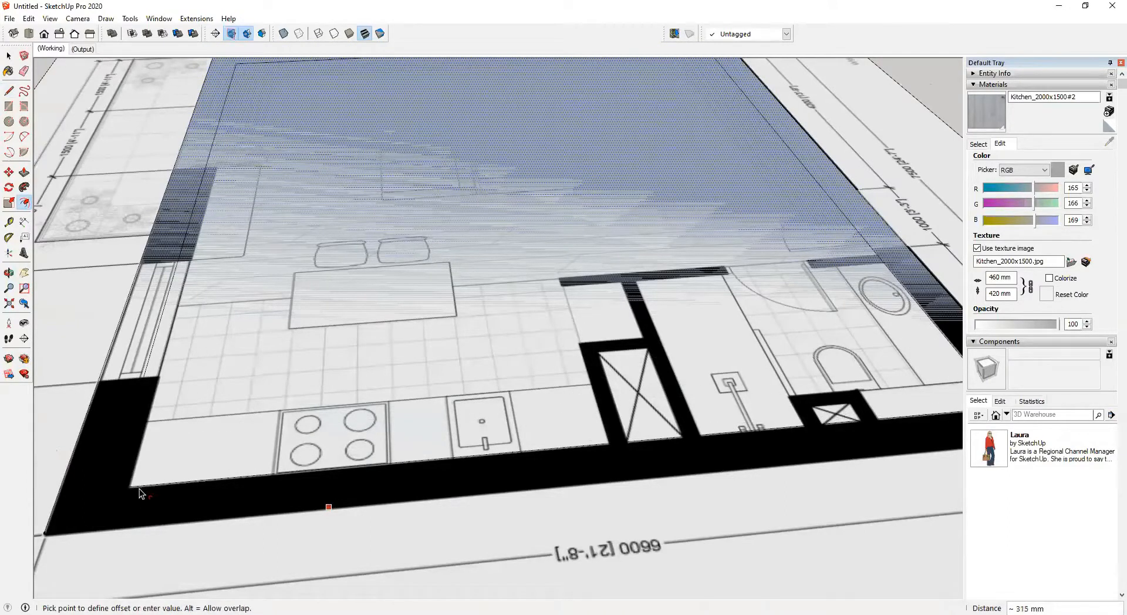
type("300")
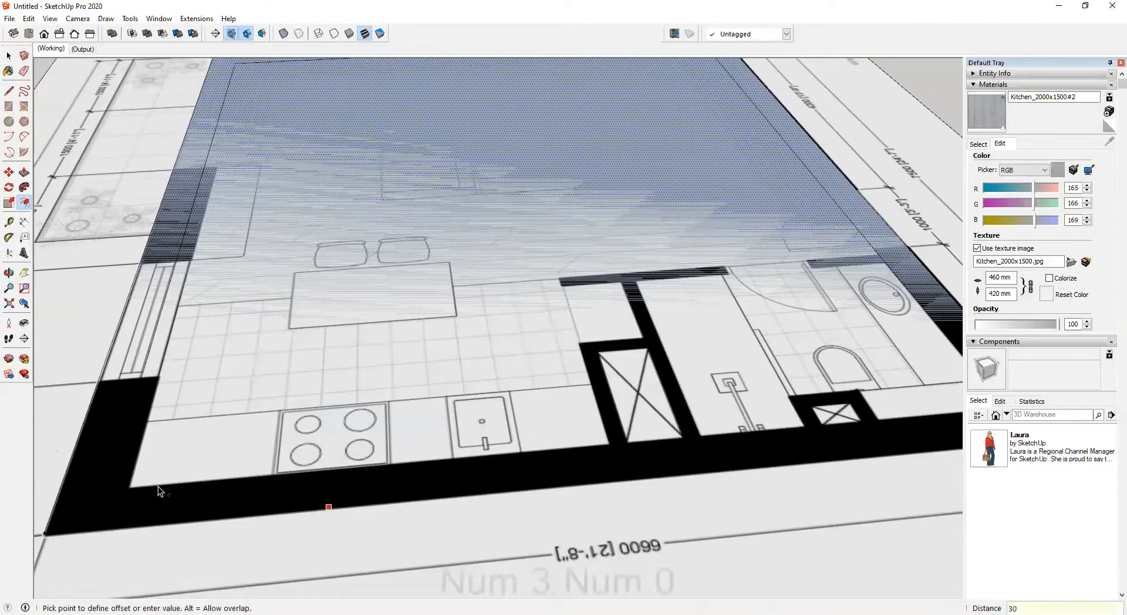
key("Return")
key("space")
Step: Try to push/pull the wall band between the outer and inner outlines
middle_click_drag(411, 517, 385, 442)
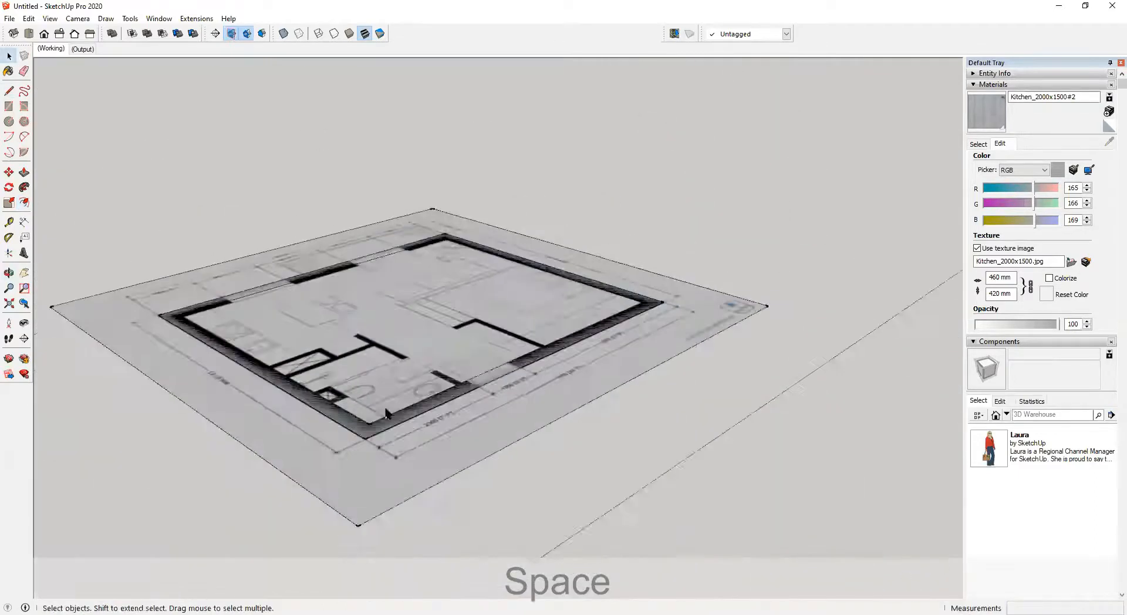
scroll(385, 442, "up", 5)
key("p")
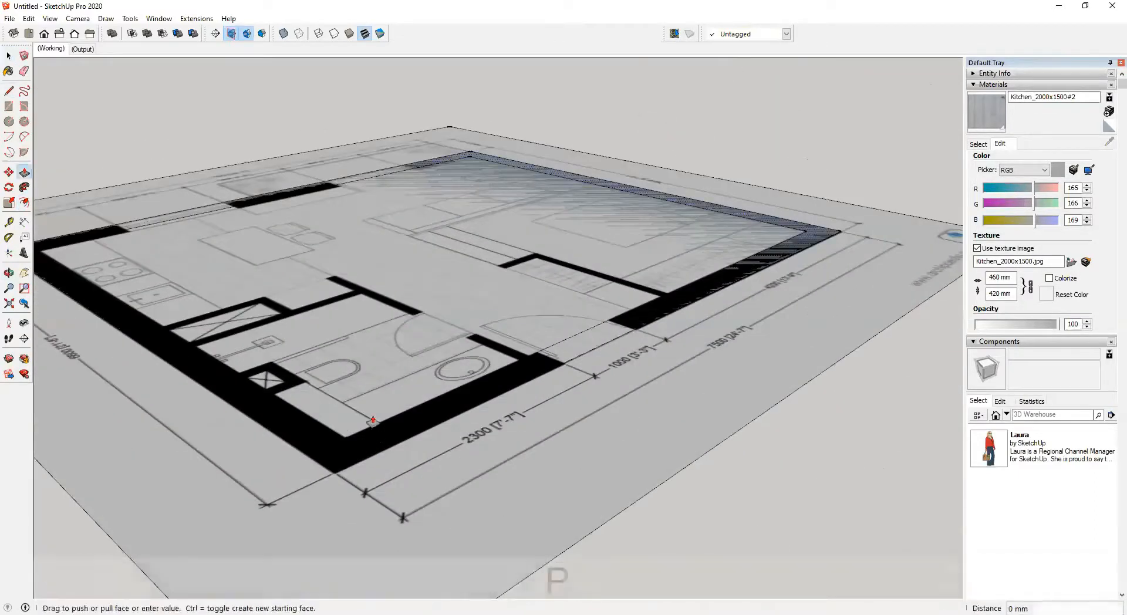
left_click(373, 441)
scroll(357, 341, "down", 2)
scroll(358, 335, "down", 2)
middle_click_drag(358, 334, 234, 405)
key("space")
Step: Delete the inner floor face and the remaining traced wall geometry lying over the floor plan
scroll(412, 395, "down", 2)
middle_click_drag(412, 395, 261, 286)
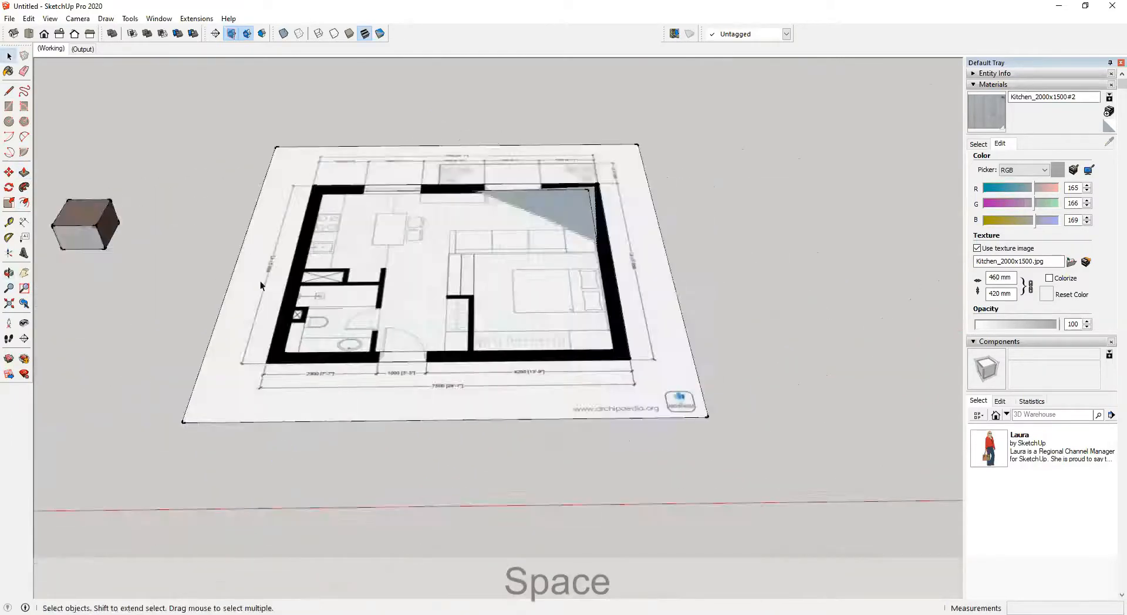
left_click(400, 235)
key("Delete")
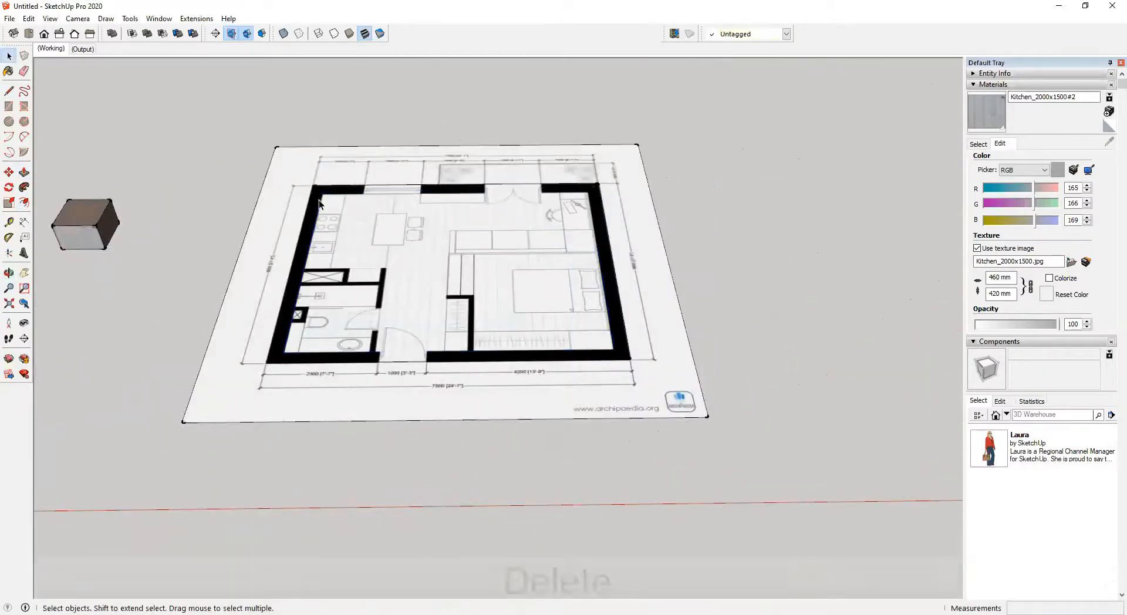
left_click_drag(192, 161, 669, 427)
key("Delete")
left_click(435, 385)
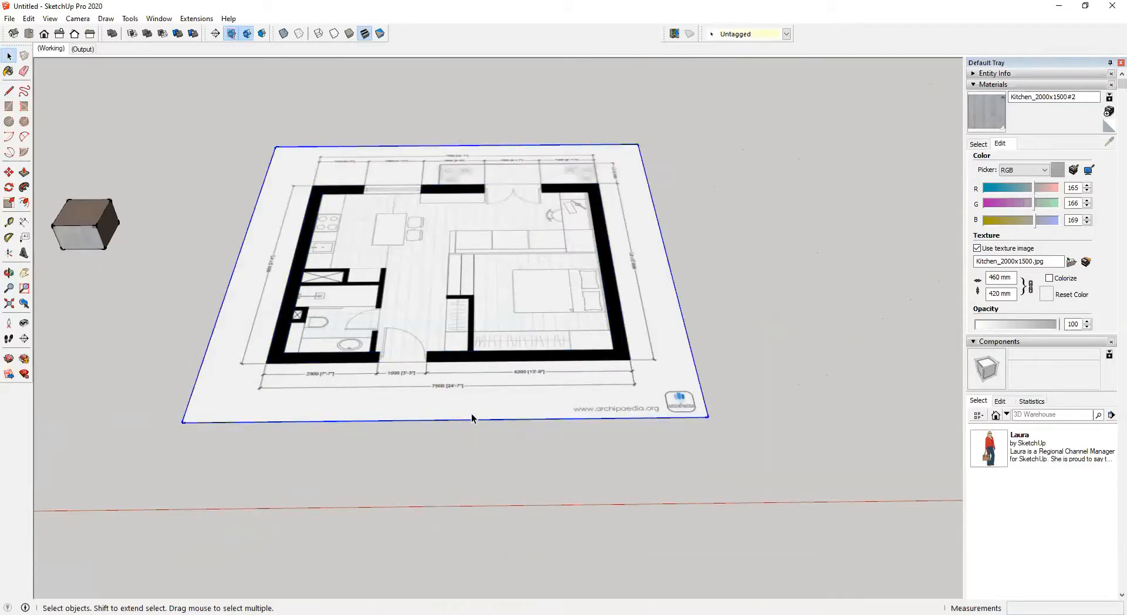
scroll(616, 432, "down", 2)
middle_click_drag(657, 437, 545, 442)
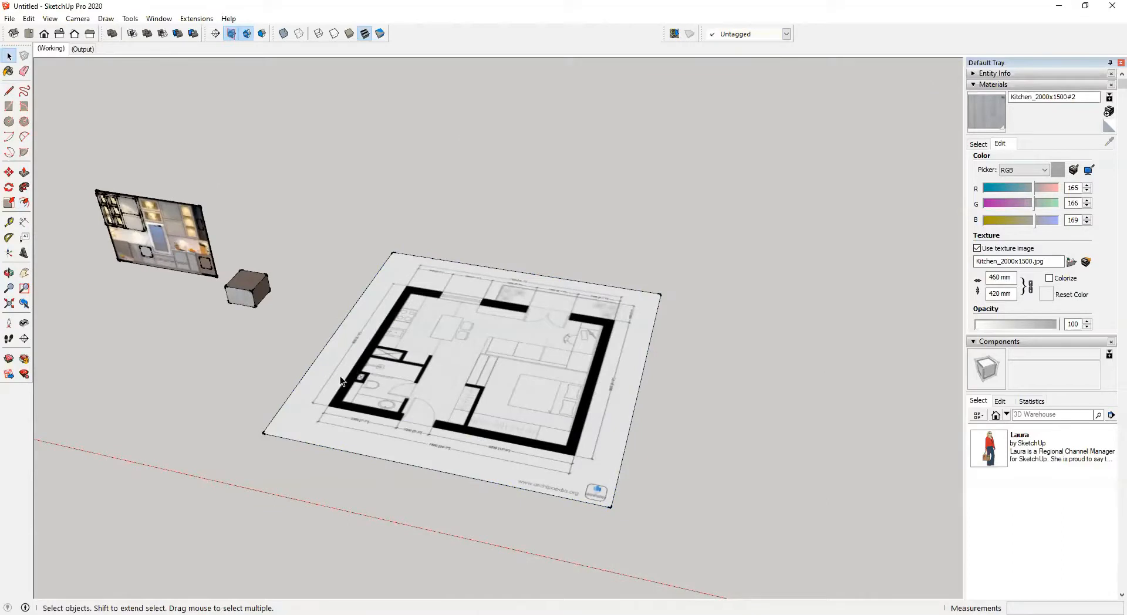
left_click(341, 382)
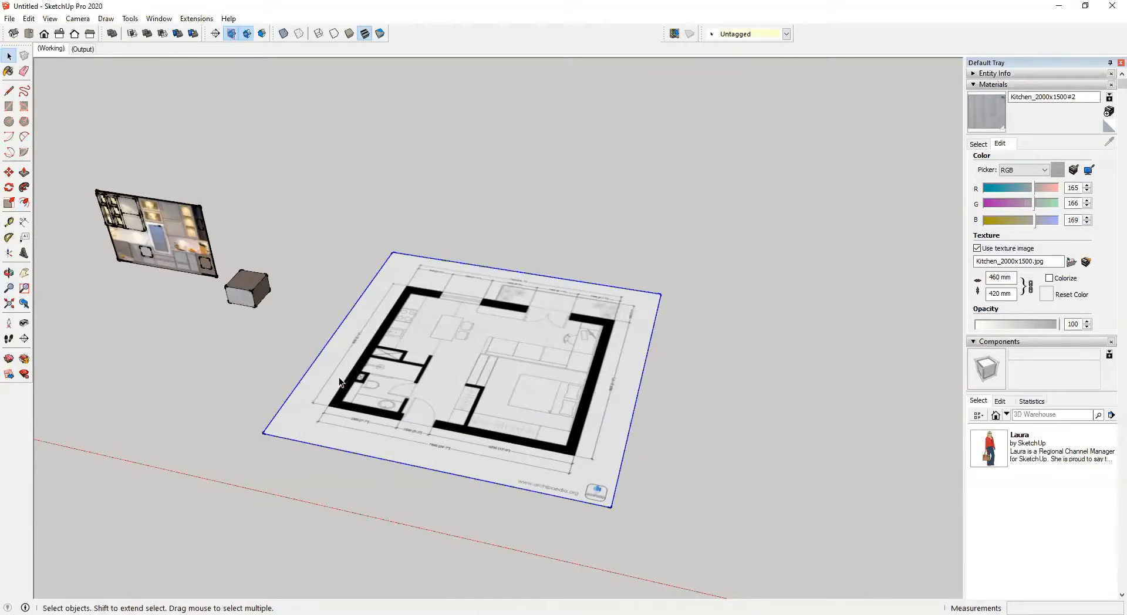
left_click(392, 413)
left_click_drag(415, 423, 639, 480)
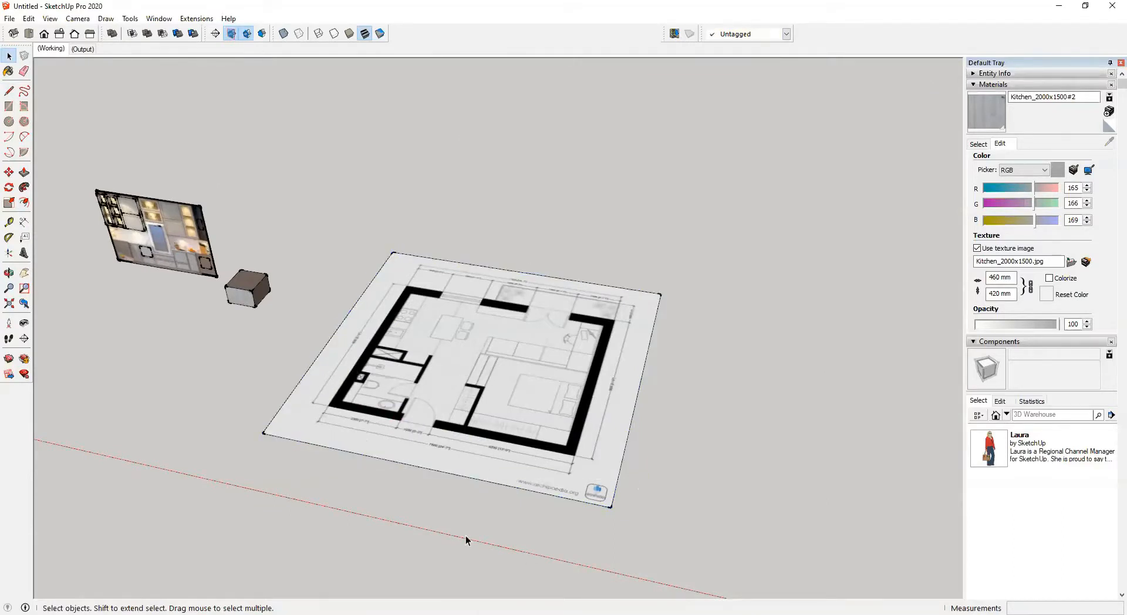
middle_click_drag(466, 540, 506, 539)
Step: Lock the floor plan group so it stays fixed as a tracing reference
left_click(385, 455)
right_click(385, 457)
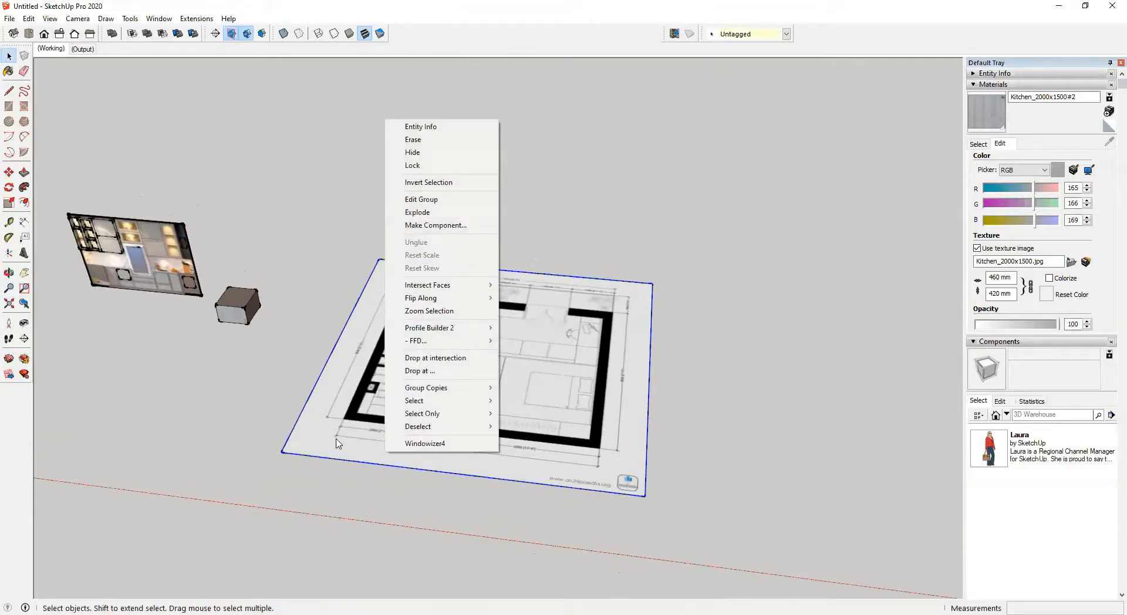
left_click(418, 165)
left_click(450, 164)
left_click(478, 340)
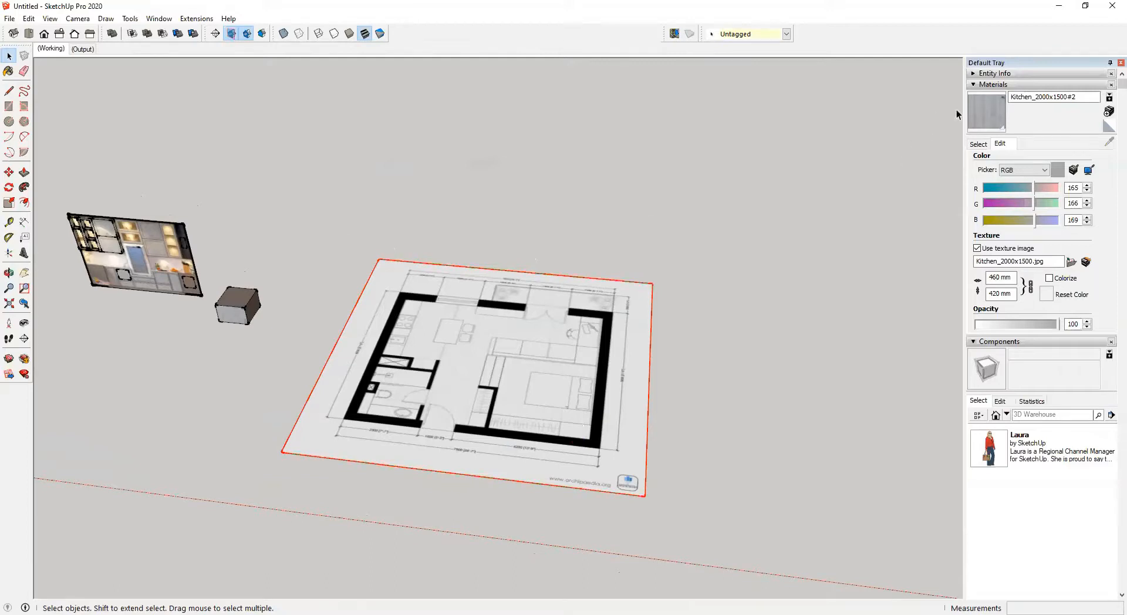
Step: Show the floor plan group's entity info and use its lock toggle to unlock and relock the group
left_click(973, 74)
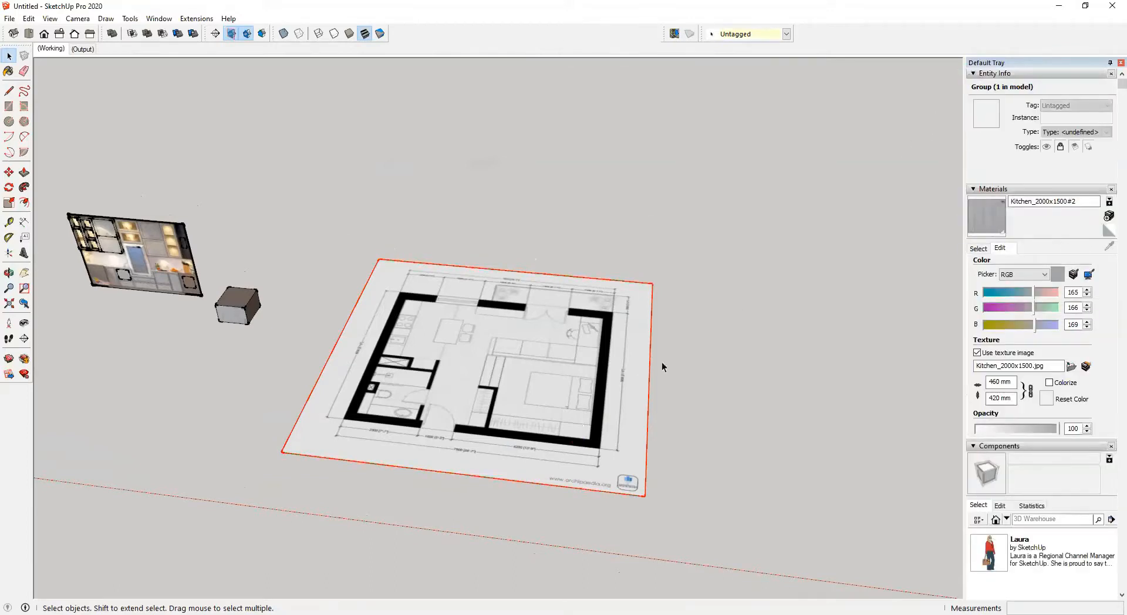
left_click(1060, 148)
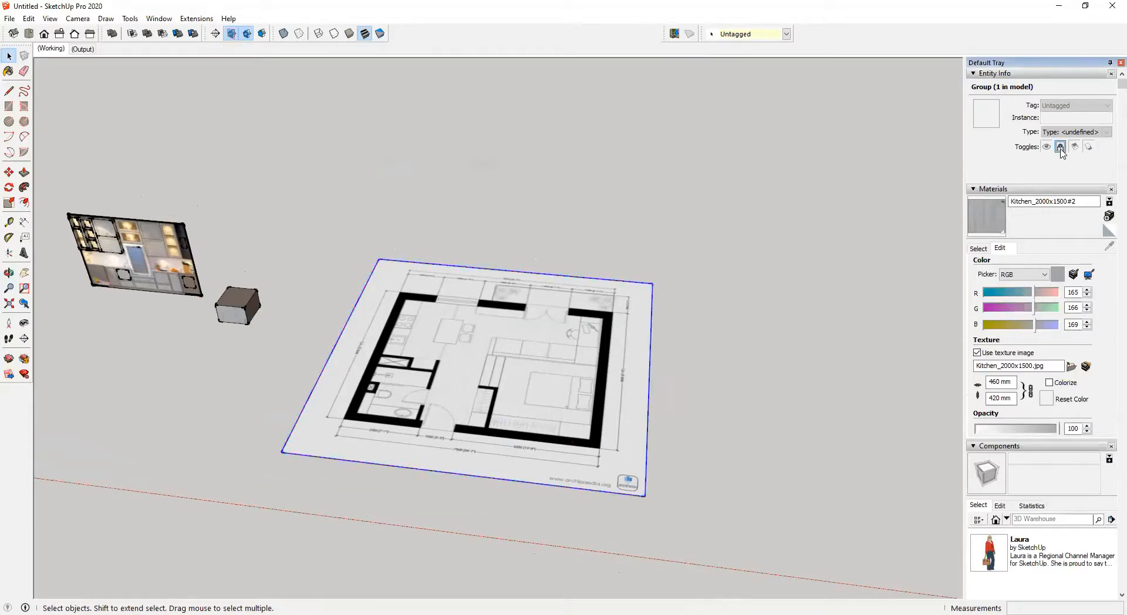
left_click(1060, 147)
Step: Draw a rectangle over the outer walls, from the front bathroom-side corner to the rear bedroom-side corner
left_click(813, 413)
scroll(519, 425, "up", 3)
middle_click_drag(519, 425, 593, 423)
key("r")
scroll(314, 378, "up", 1)
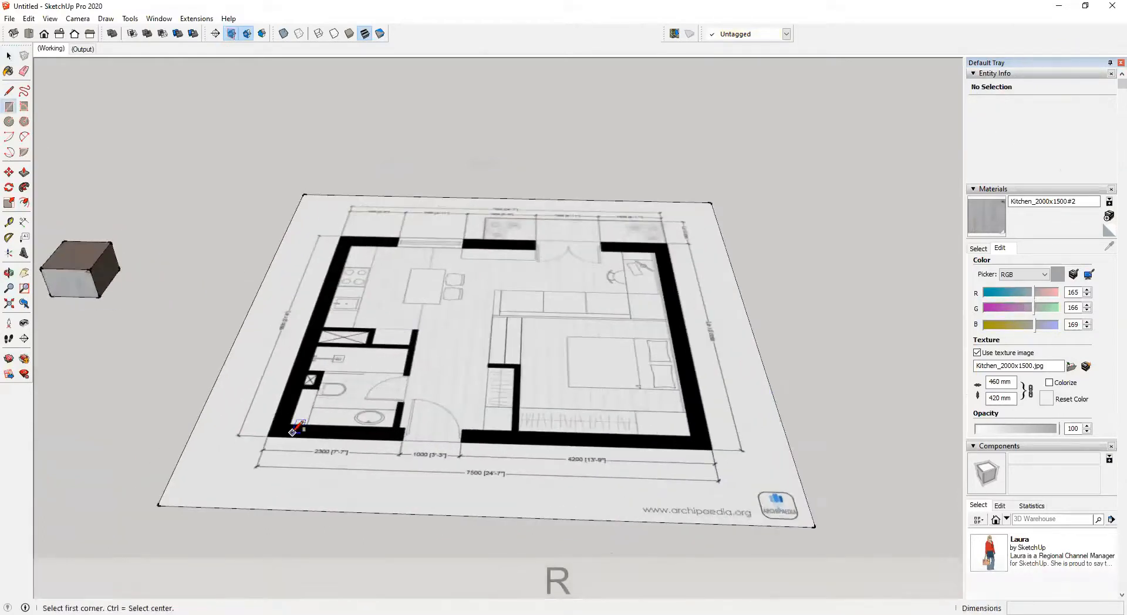
left_click(272, 431)
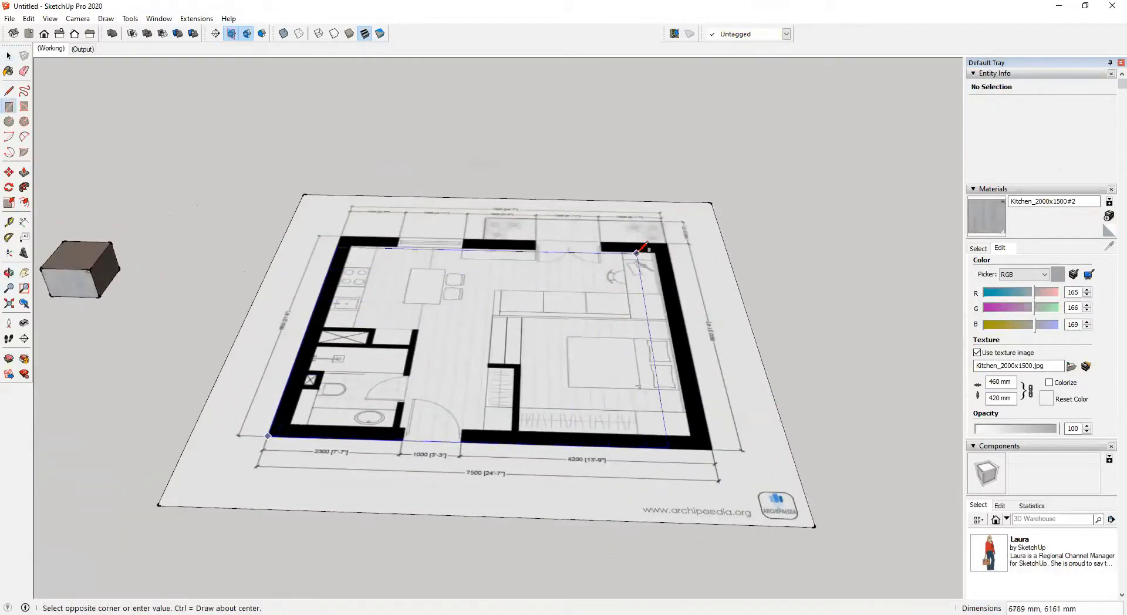
middle_click_drag(650, 244, 529, 273, "shift")
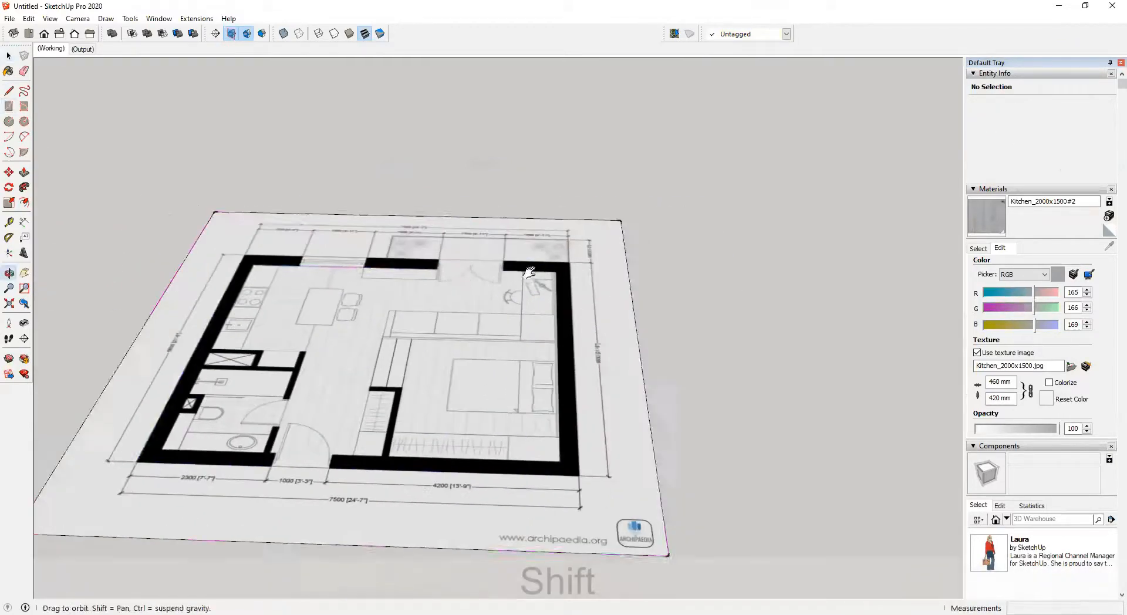
left_click(577, 261)
middle_click_drag(327, 290, 397, 378)
Step: Select the rectangle together with the locked floor plan and try to move them
key("space")
scroll(439, 443, "down", 3)
middle_click_drag(440, 443, 488, 415)
left_click_drag(173, 228, 672, 554)
key("m")
left_click(355, 527)
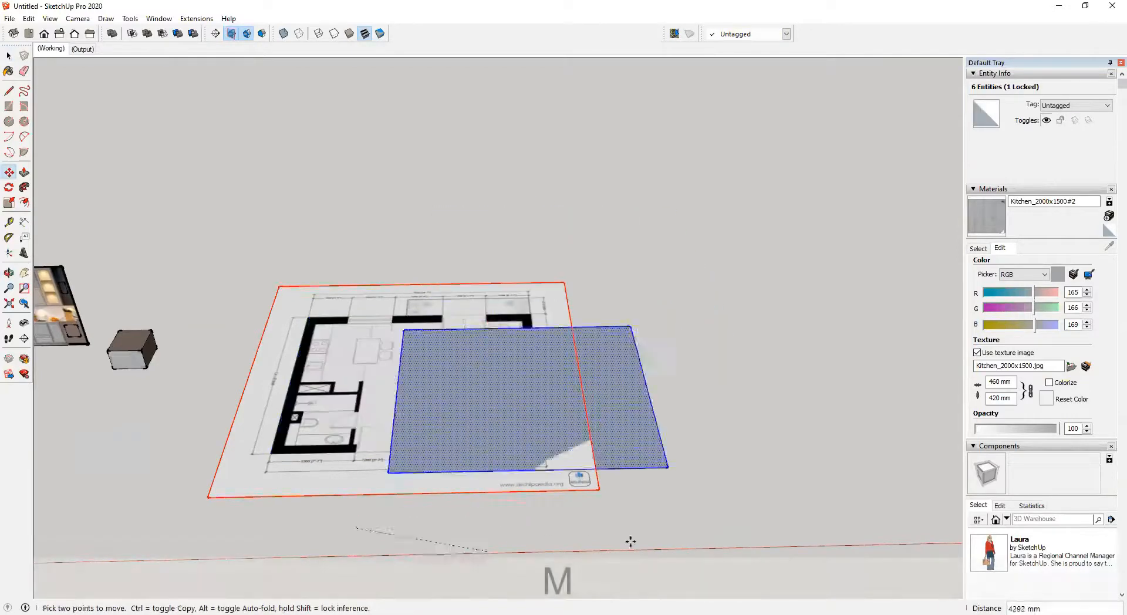
key("Escape")
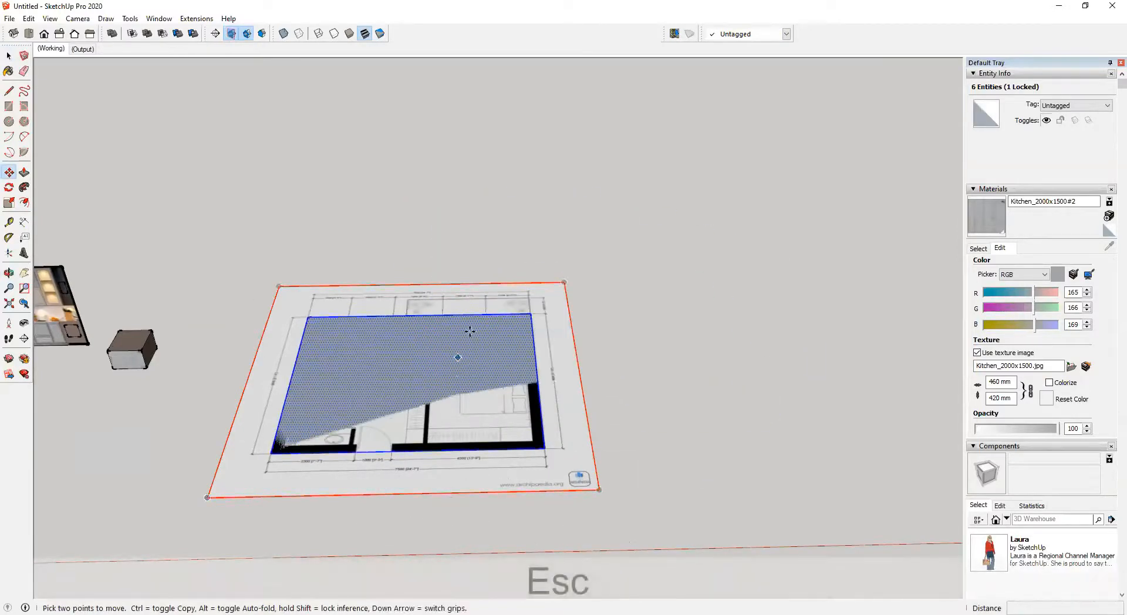
Step: Delete the rectangle drawn over the locked floor plan and clear the selection
key("space")
key("space")
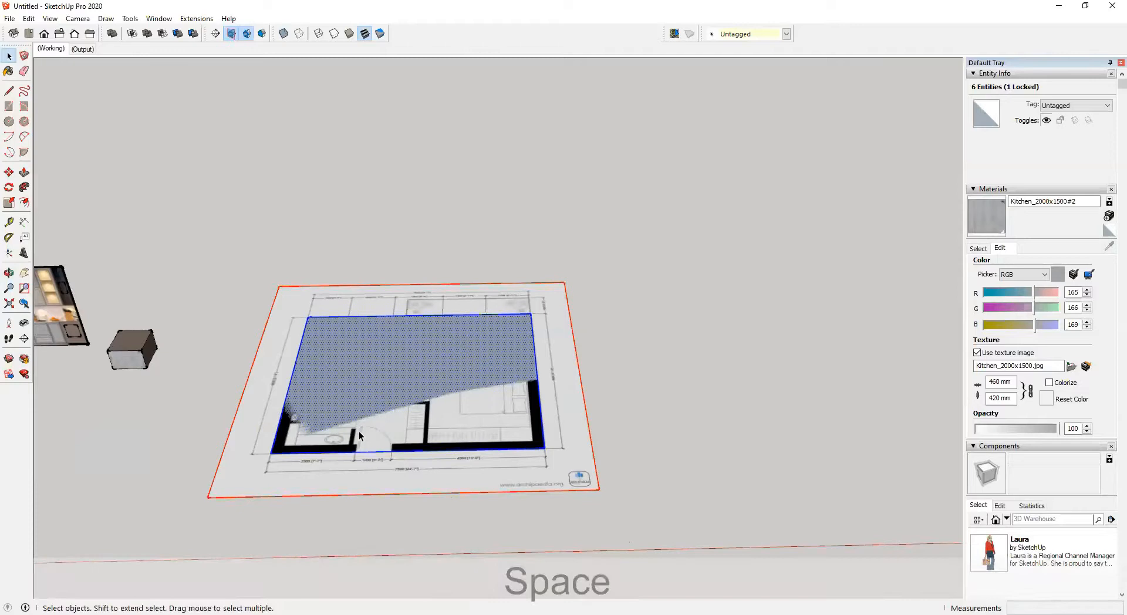
key("Delete")
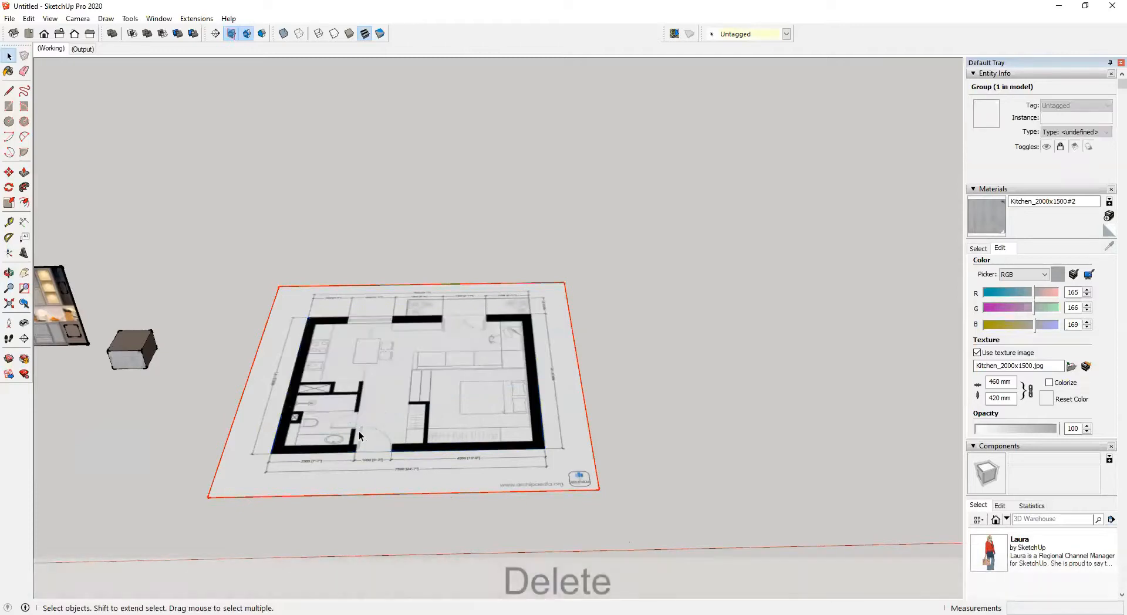
left_click(634, 418)
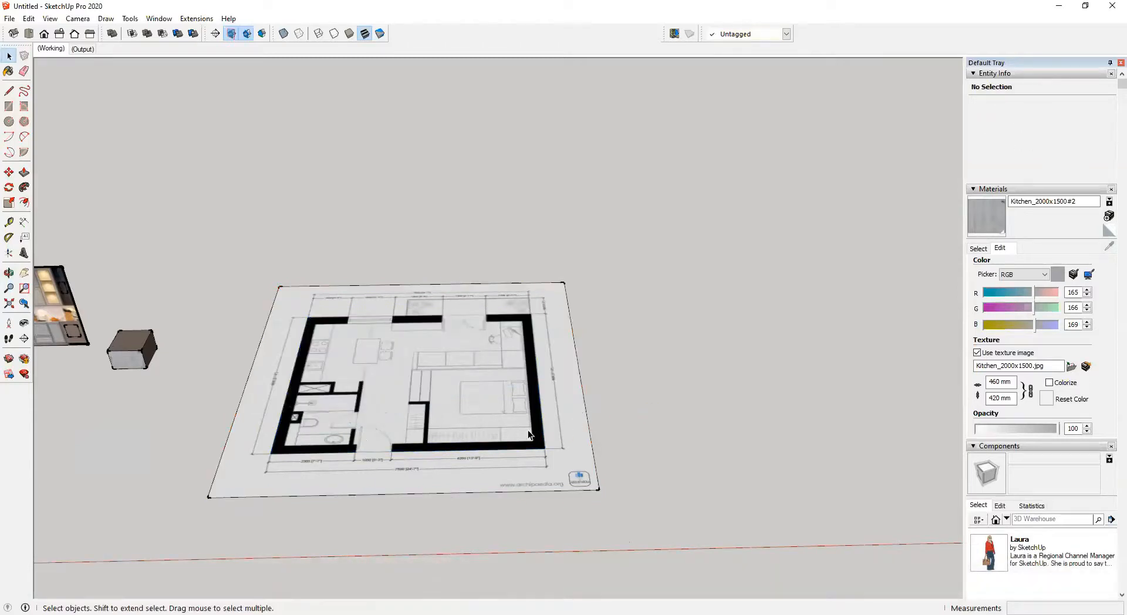
Step: Unlock the floor plan group and delete it, along with the kitchen image panel and the small box beside it
middle_click_drag(527, 430, 475, 380)
left_click(474, 380)
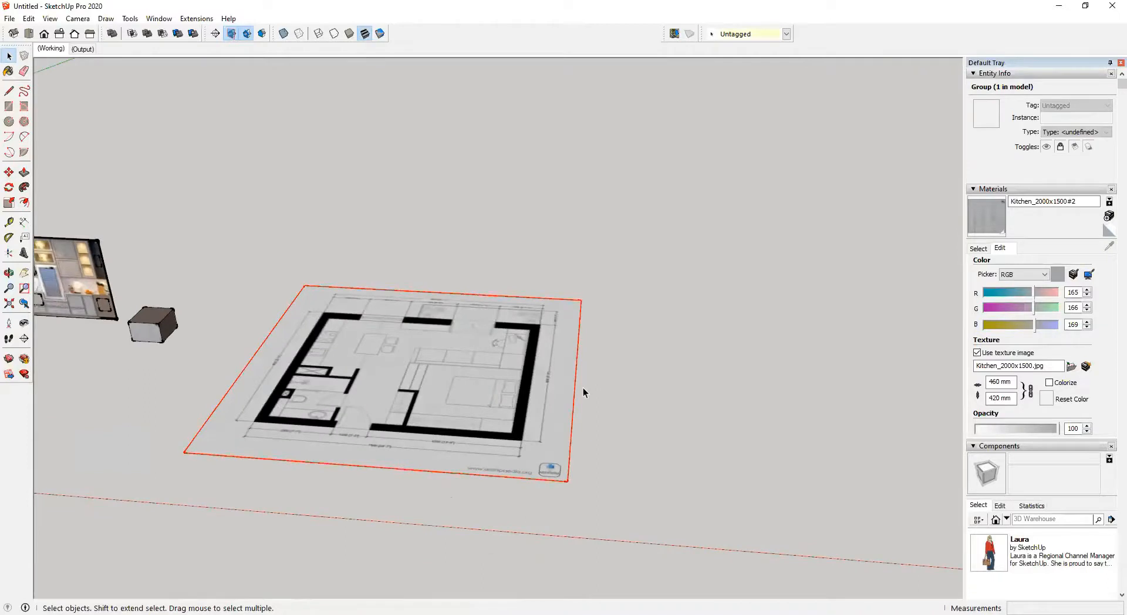
middle_click_drag(374, 351, 580, 406, "shift")
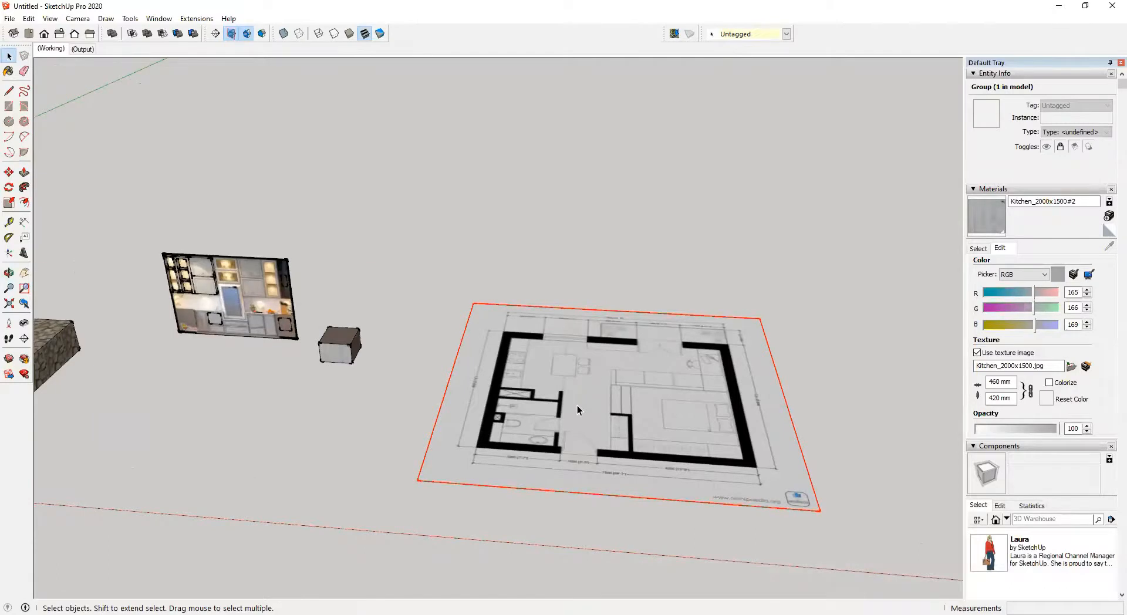
scroll(449, 406, "down", 3)
mouse_move(449, 407)
middle_mouse_down("shift")
mouse_move(541, 426)
mouse_move(436, 423)
middle_mouse_up("shift")
right_click(578, 406)
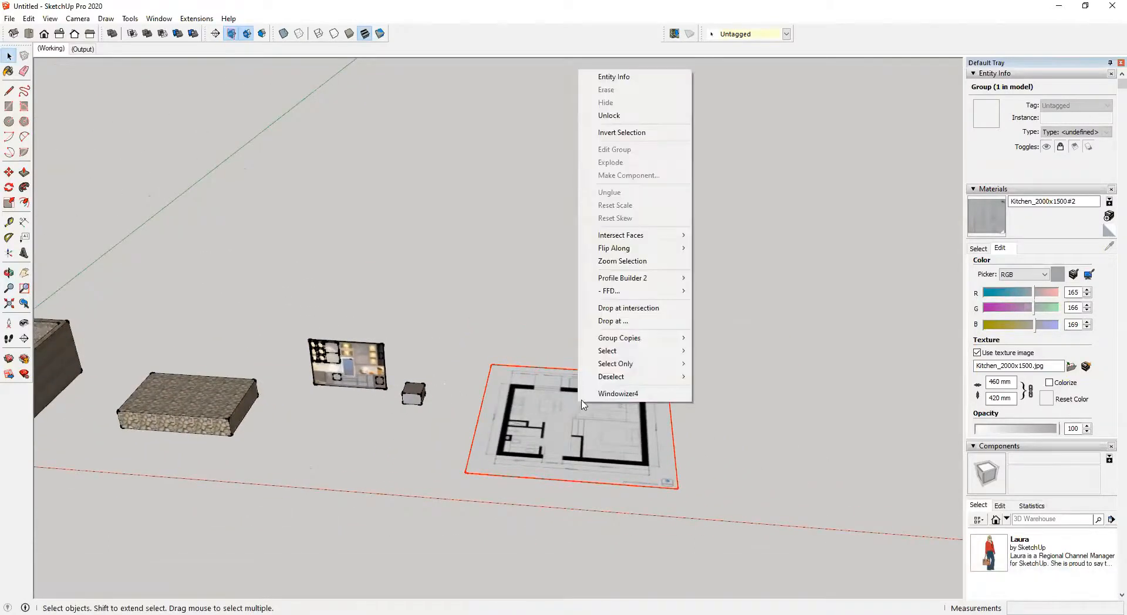
mouse_move(617, 365)
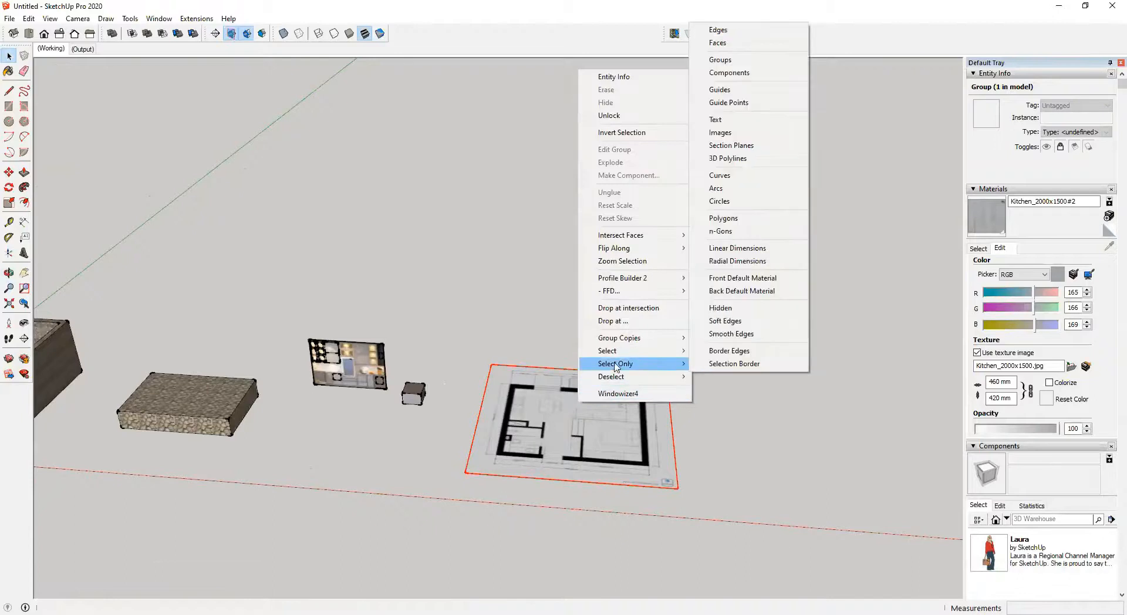
left_click(629, 115)
key("Delete")
left_click_drag(265, 308, 460, 435)
key("Delete")
Step: Draw a circle beside the stone-textured block and push/pull it up into a cylinder
middle_click_drag(460, 435, 436, 438, "shift")
scroll(564, 434, "up", 3)
key("r")
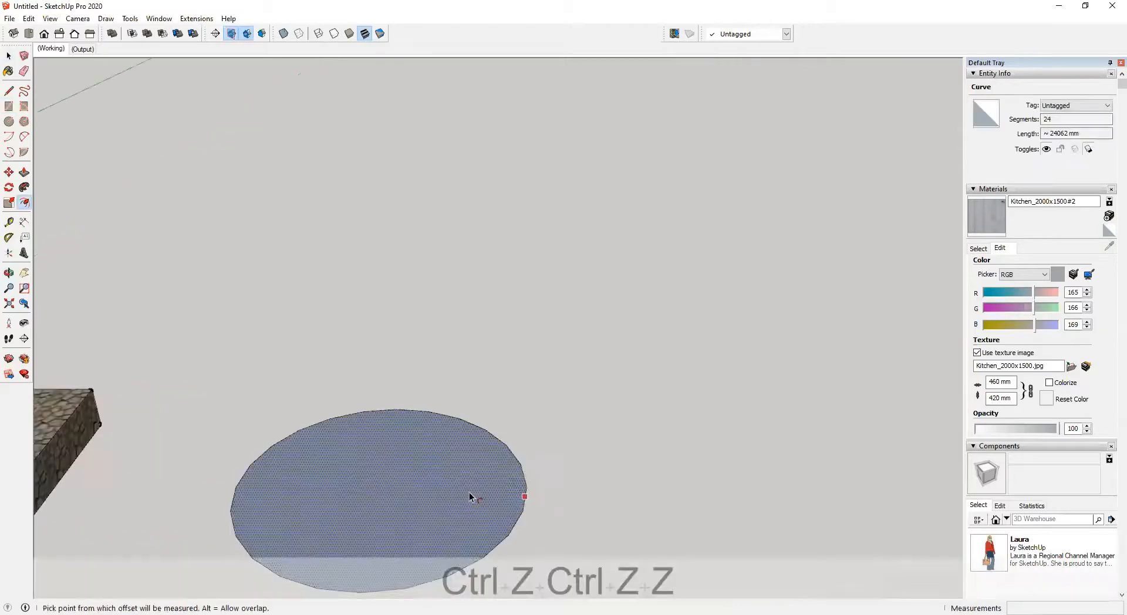
key("p")
left_click_drag(407, 534, 350, 420)
middle_click_drag(350, 420, 405, 290, "shift")
left_click(474, 279)
key("space")
left_click(668, 400)
Step: Sample the stone material from the low block and paint it onto the cylinder's curved side
scroll(384, 410, "down", 2)
middle_click_drag(386, 410, 392, 427)
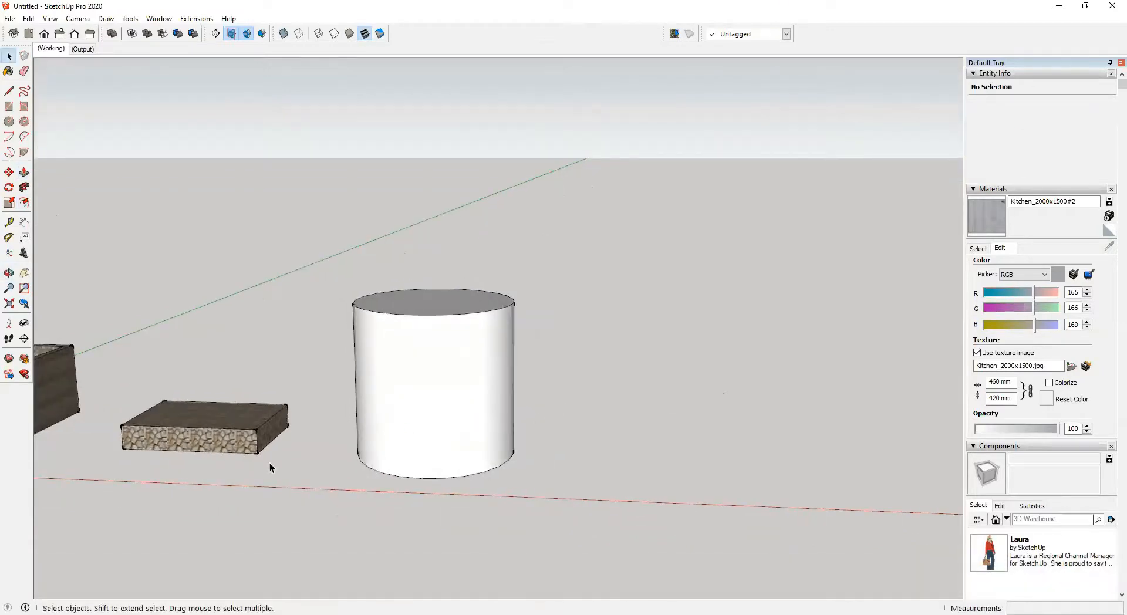
key("b")
scroll(246, 424, "up", 4)
left_click(246, 423, "alt")
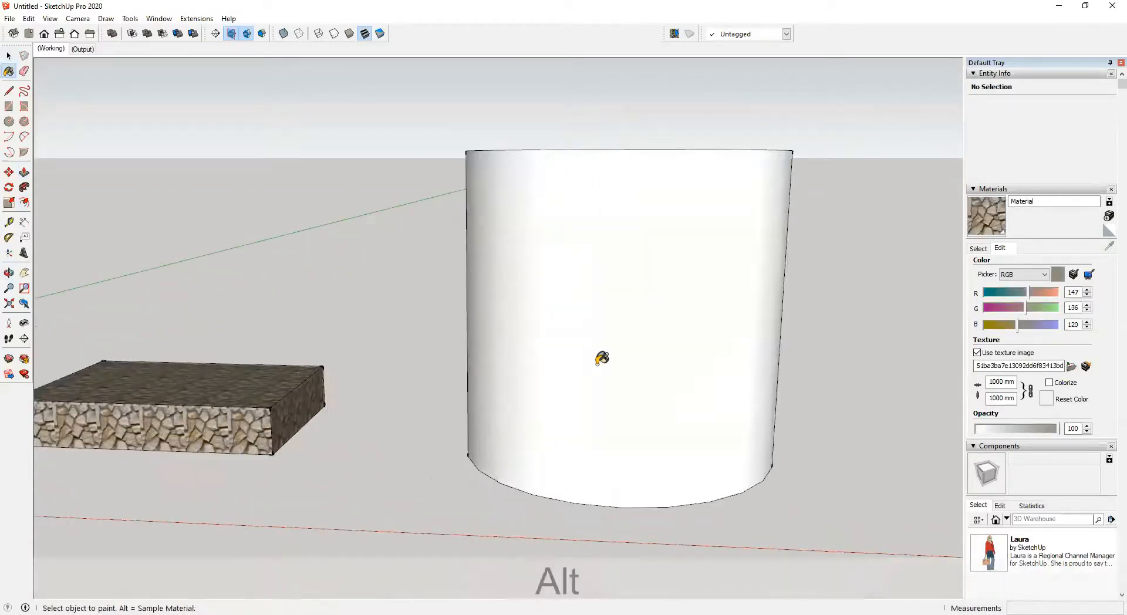
left_click(602, 358)
Step: Examine how the stone texture wraps around the cylinder's curved side
middle_click_drag(602, 358, 370, 348)
scroll(650, 336, "up", 4)
scroll(459, 349, "down", 3)
middle_click_drag(459, 349, 410, 358)
mouse_move(410, 358)
middle_mouse_down("shift")
mouse_move(405, 423)
mouse_move(898, 498)
mouse_move(523, 340)
mouse_move(810, 299)
mouse_move(368, 341)
mouse_move(196, 334)
middle_mouse_up("shift")
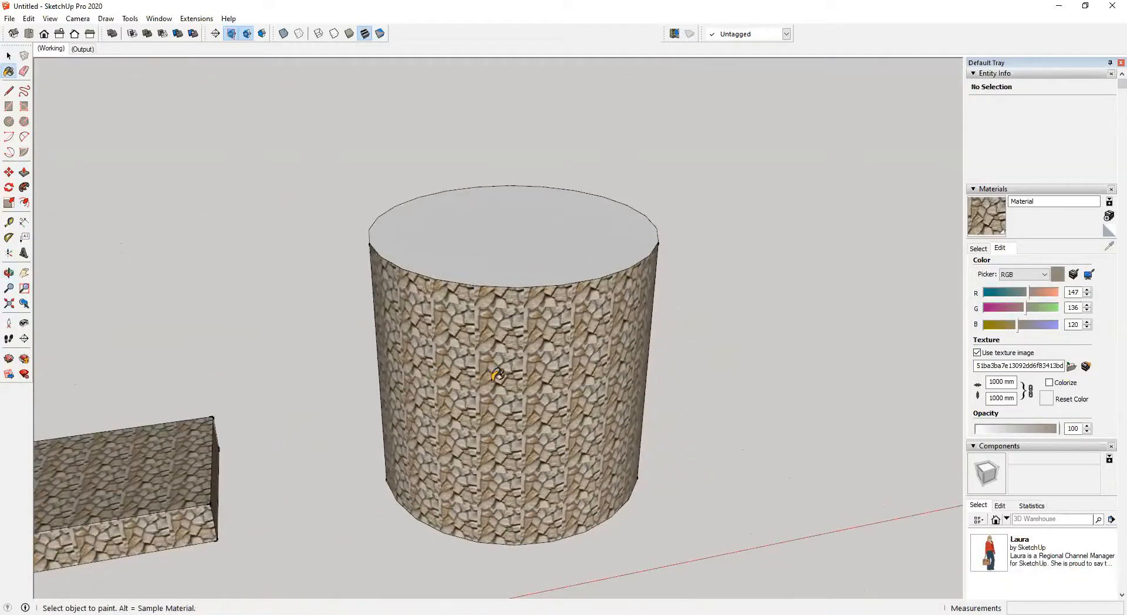
scroll(593, 434, "down", 3)
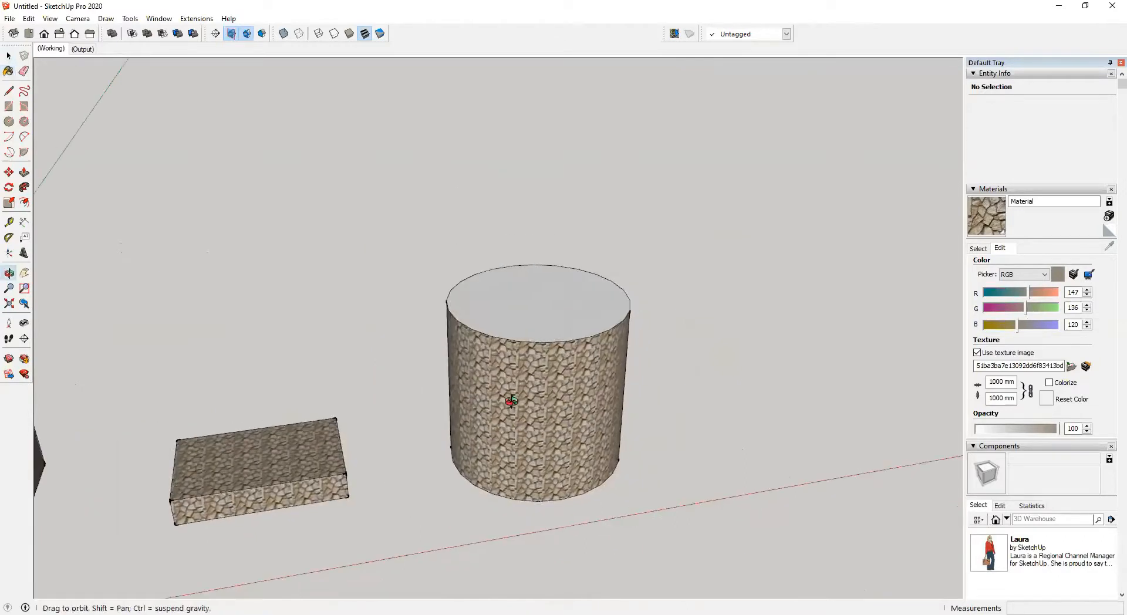
middle_click_drag(566, 402, 373, 366)
scroll(405, 388, "up", 2)
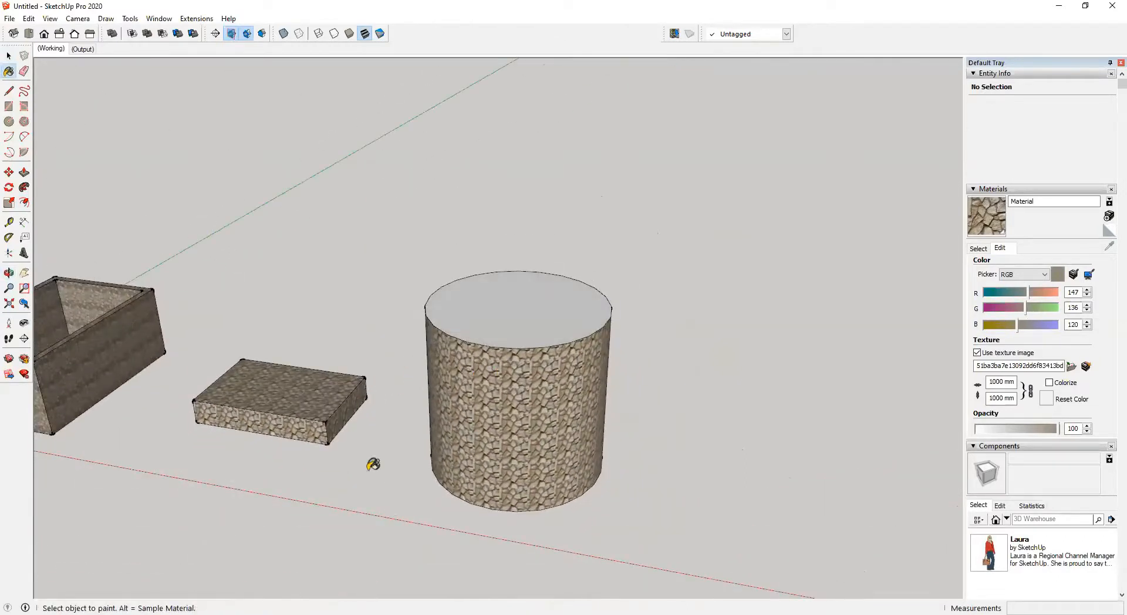
middle_click_drag(511, 365, 597, 399)
key("space")
double_click(535, 347)
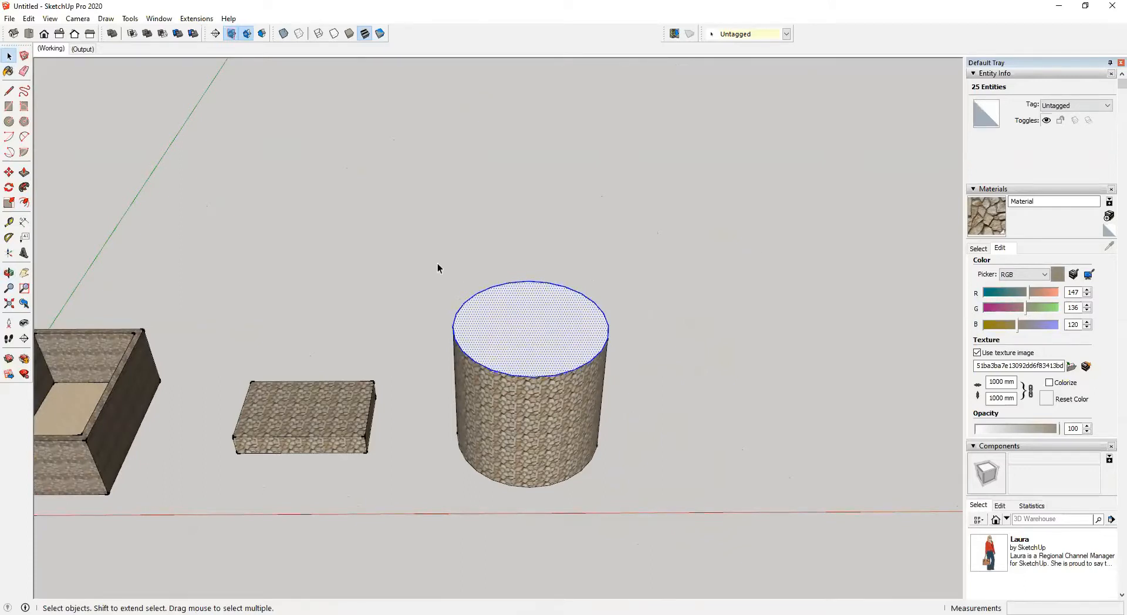
left_click_drag(413, 253, 659, 546)
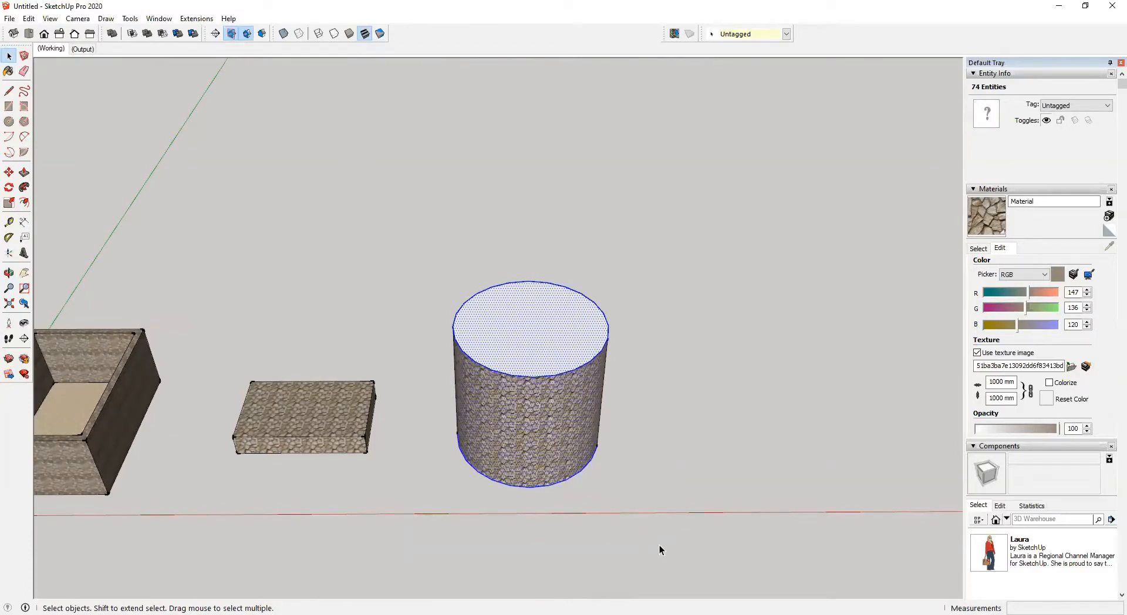
left_click(663, 526)
Step: Draw an upright rectangular panel in front of the stone-textured cylinder, roughly matching the cylinder's width and height
middle_click_drag(663, 526, 531, 454)
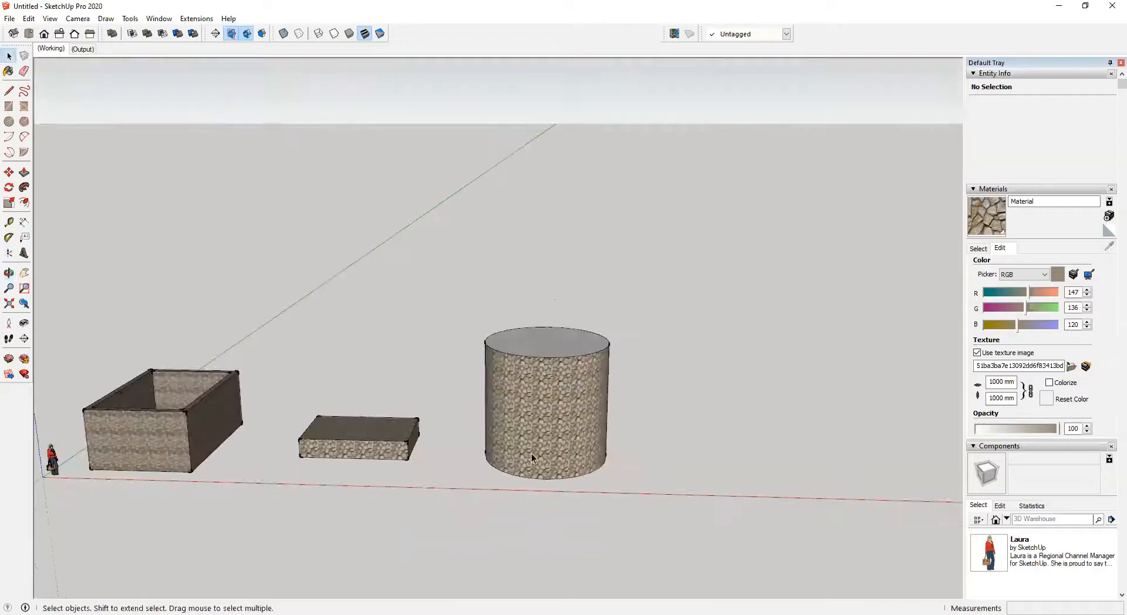
key("r")
mouse_move(516, 533)
middle_mouse_down()
mouse_move(514, 493)
mouse_move(573, 372)
mouse_move(509, 466)
mouse_move(460, 465)
mouse_move(504, 519)
middle_mouse_up()
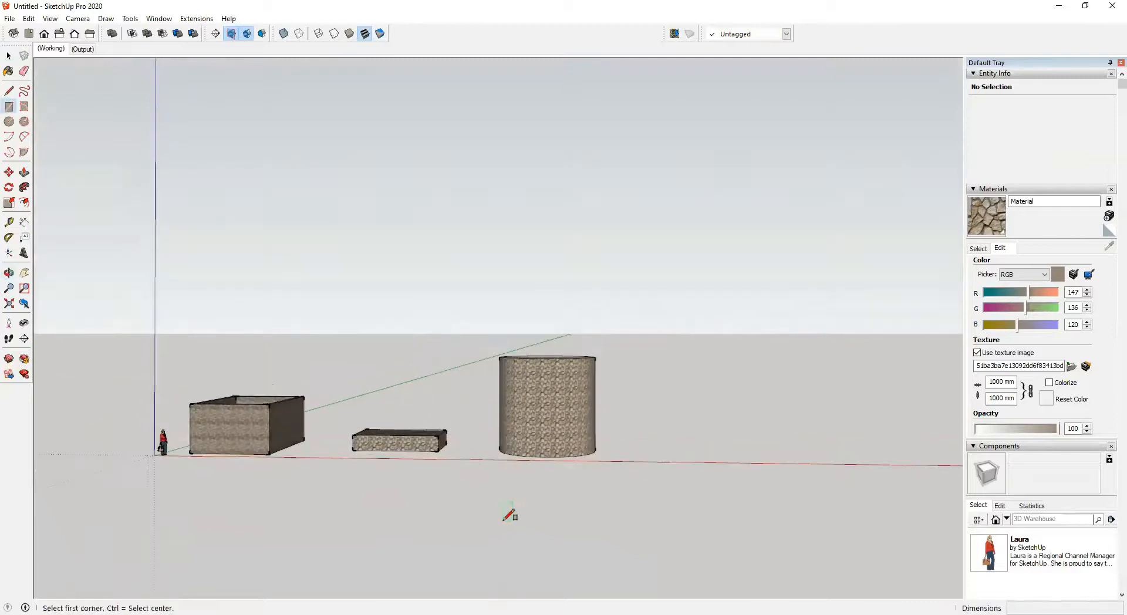
left_click(502, 493)
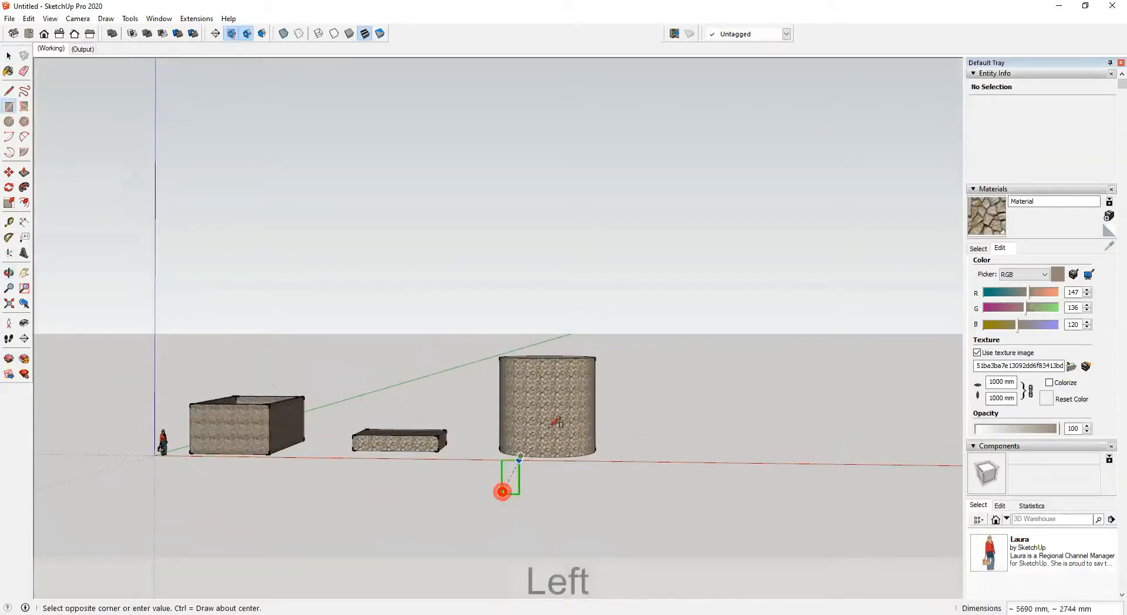
left_click(613, 359)
middle_click_drag(541, 445, 403, 426)
middle_click_drag(523, 444, 590, 387)
key("space")
Step: Sample the granite-rubble-seamless-texture material and paint it onto the upright panel
mouse_move(629, 427)
middle_mouse_down()
mouse_move(503, 377)
mouse_move(563, 374)
mouse_move(638, 427)
mouse_move(553, 410)
mouse_move(608, 423)
middle_mouse_up()
scroll(531, 395, "up", 2)
scroll(437, 488, "down", 2)
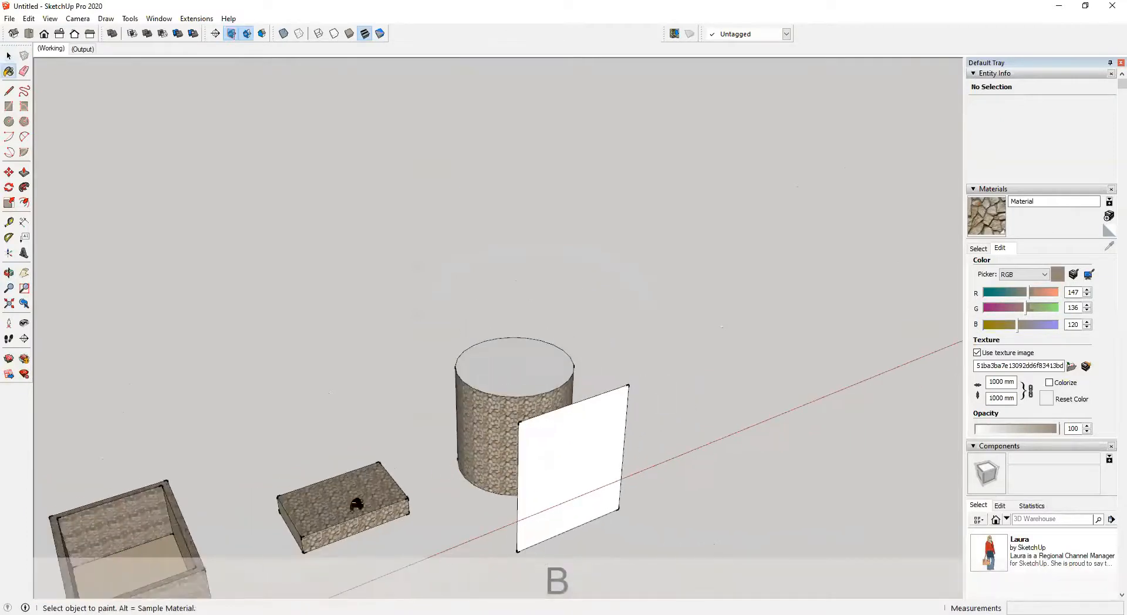
left_click(522, 462, "alt")
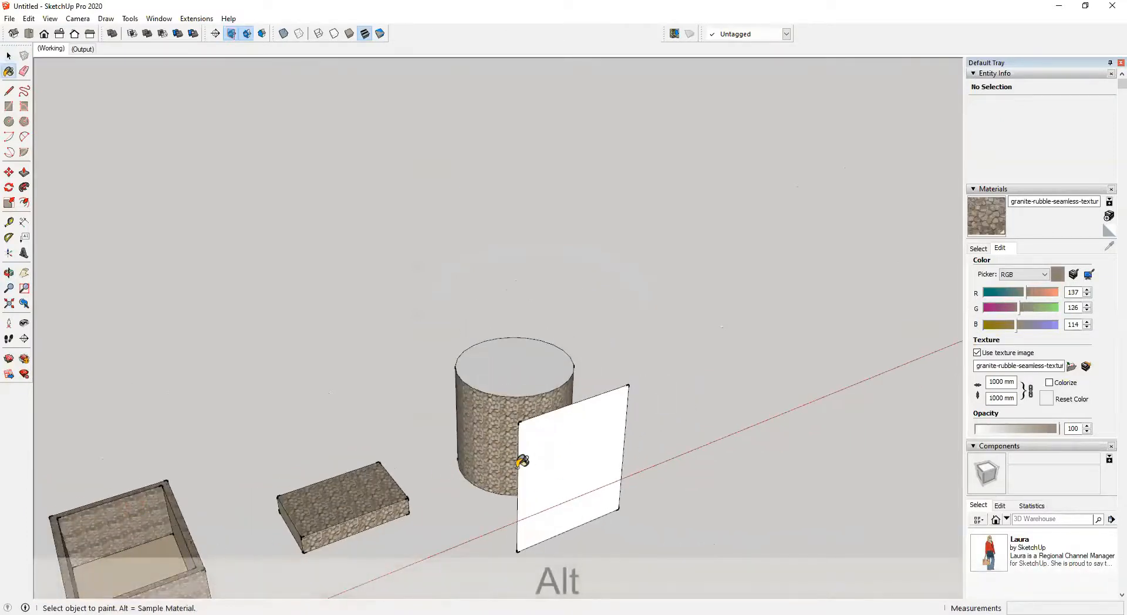
left_click(585, 462)
scroll(511, 453, "up", 5)
scroll(622, 390, "up", 2)
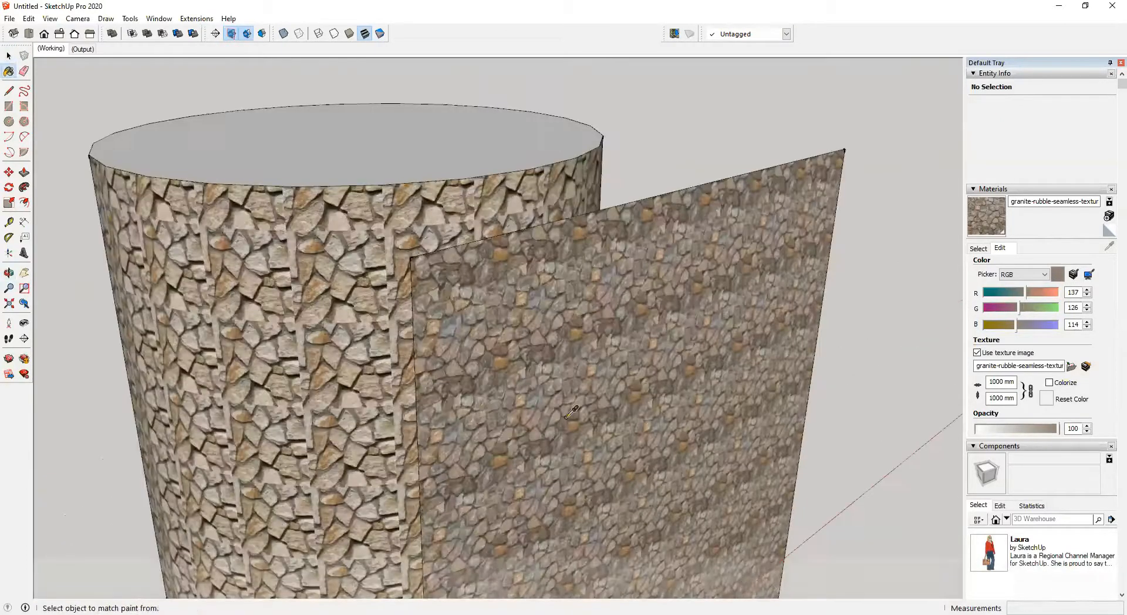
Step: Paint the cylinder's curved side with the granite-rubble material and check how it wraps
left_click(403, 353)
scroll(403, 353, "down", 3)
mouse_move(496, 345)
middle_mouse_down()
mouse_move(591, 330)
mouse_move(594, 390)
mouse_move(521, 323)
mouse_move(470, 329)
mouse_move(456, 269)
mouse_move(431, 320)
middle_mouse_up()
key("space")
scroll(489, 329, "down", 3)
scroll(374, 412, "up", 5)
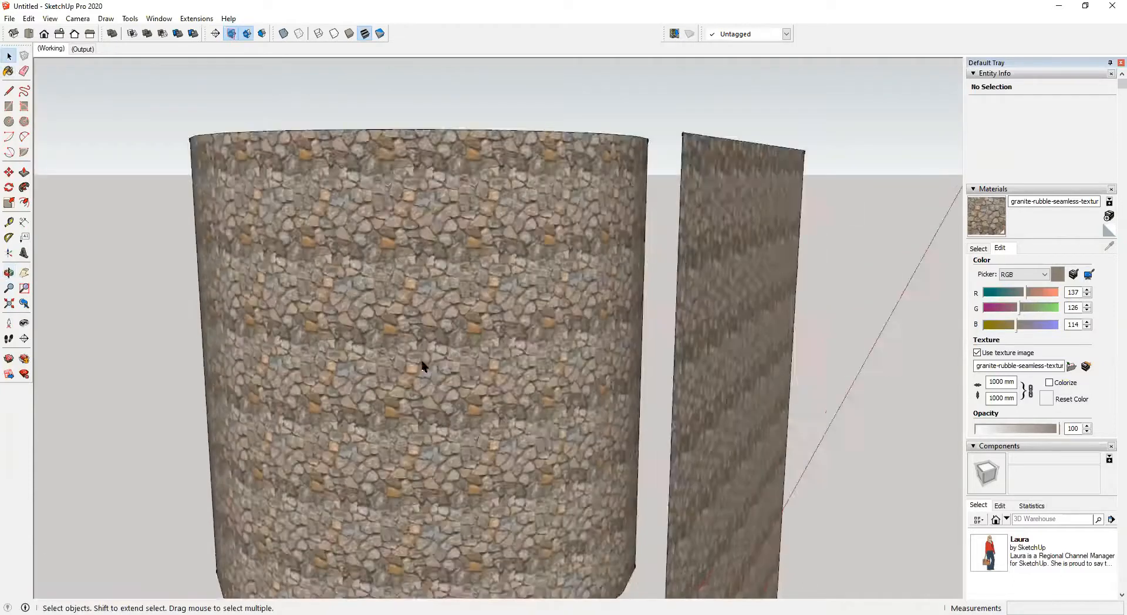
scroll(375, 368, "down", 5)
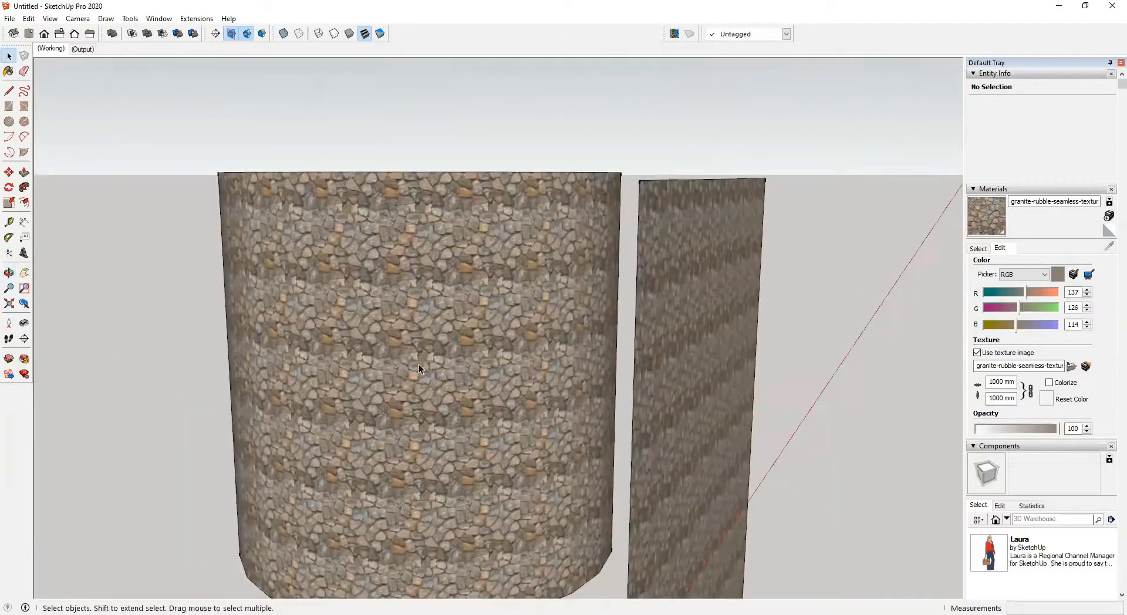
scroll(442, 351, "down", 5)
Step: Set the upright panel's texture to Projected and check that the option is enabled
middle_click_drag(587, 372, 566, 352)
left_click(568, 351)
right_click(568, 352)
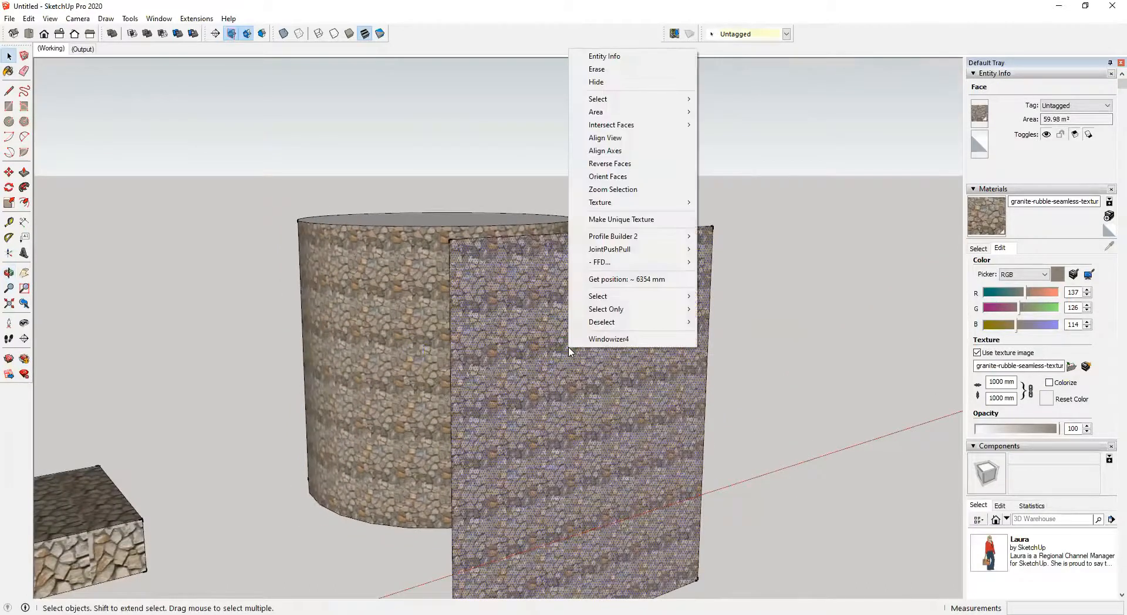
mouse_move(617, 202)
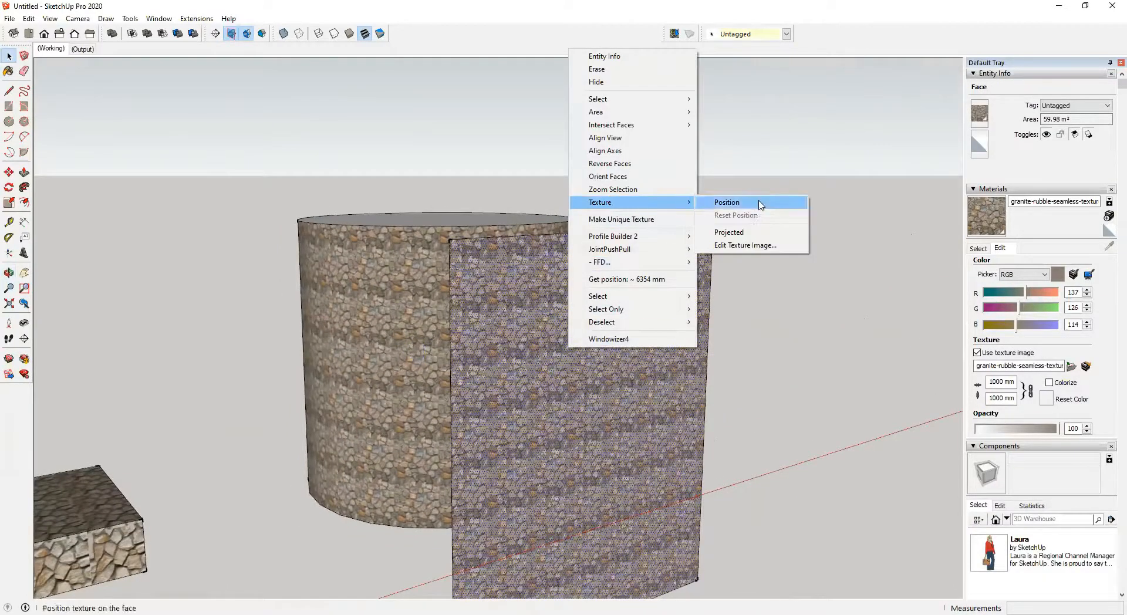
left_click(730, 232)
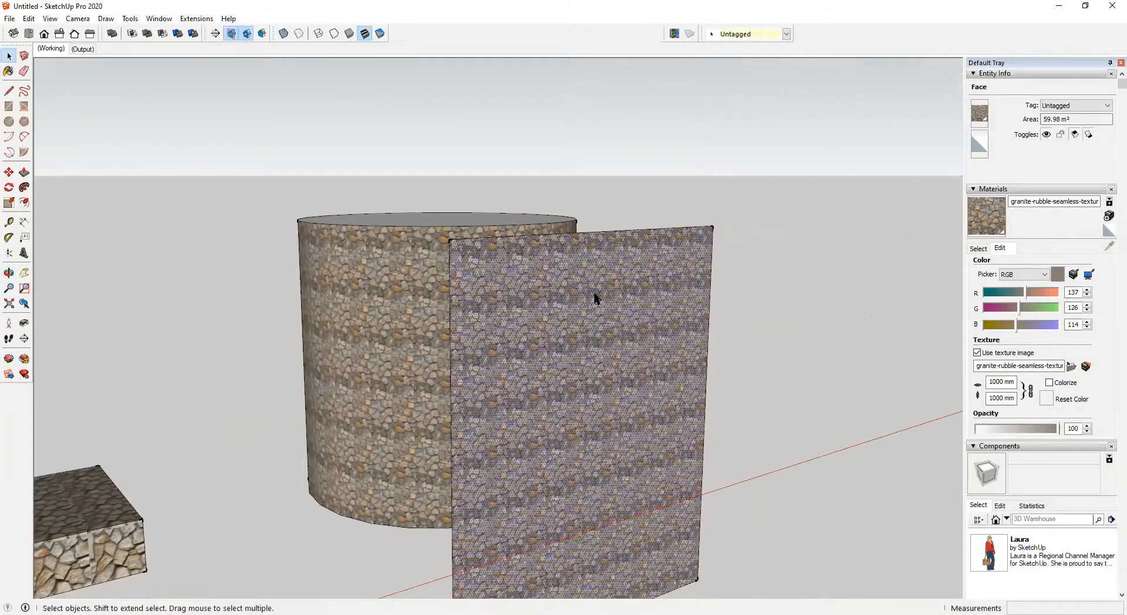
right_click(620, 335)
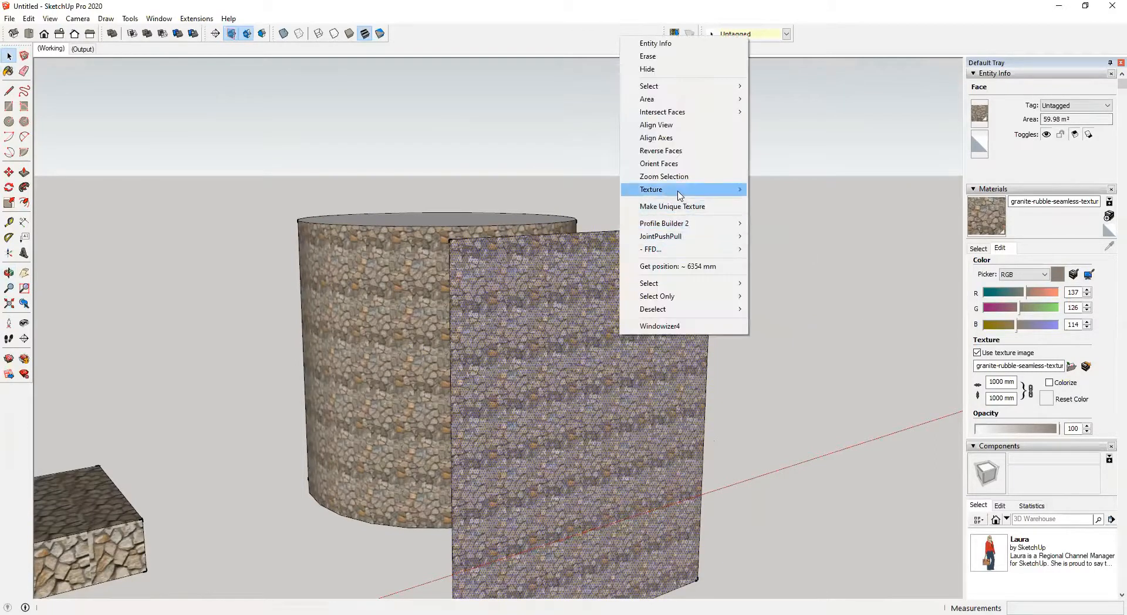
mouse_move(679, 196)
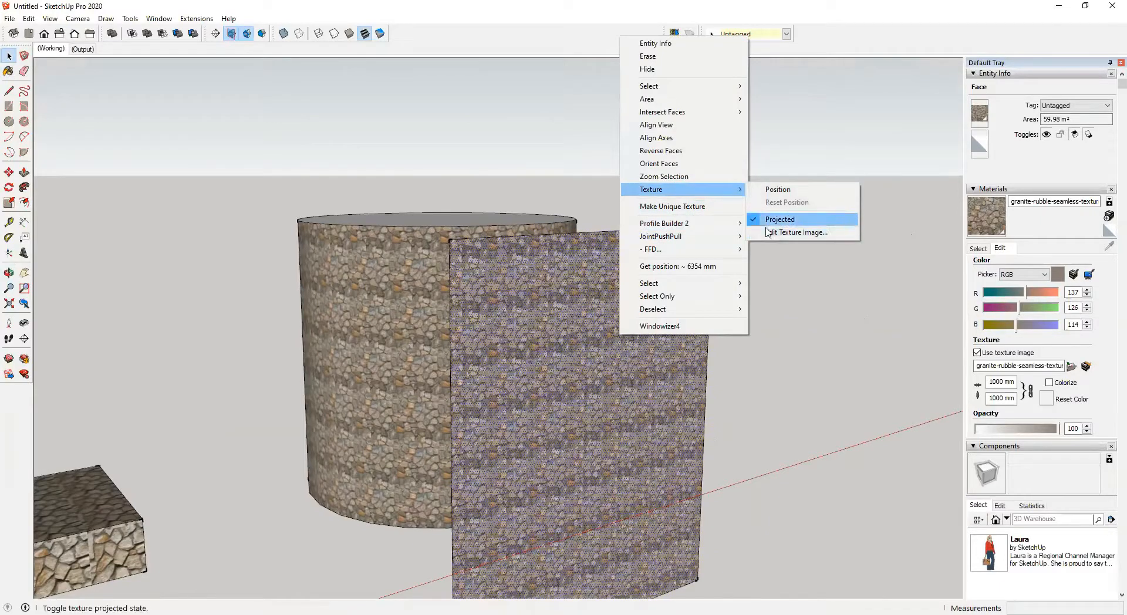
left_click(570, 444)
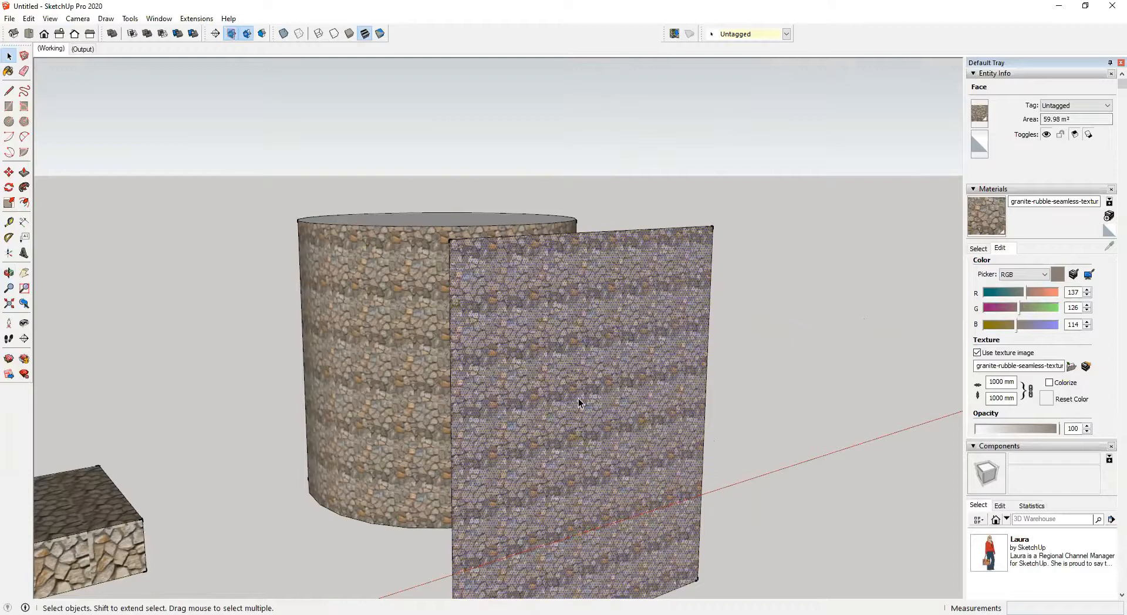
Step: Sample the projected granite-rubble texture from the panel and paint it onto the cylinder's curved side
key("b")
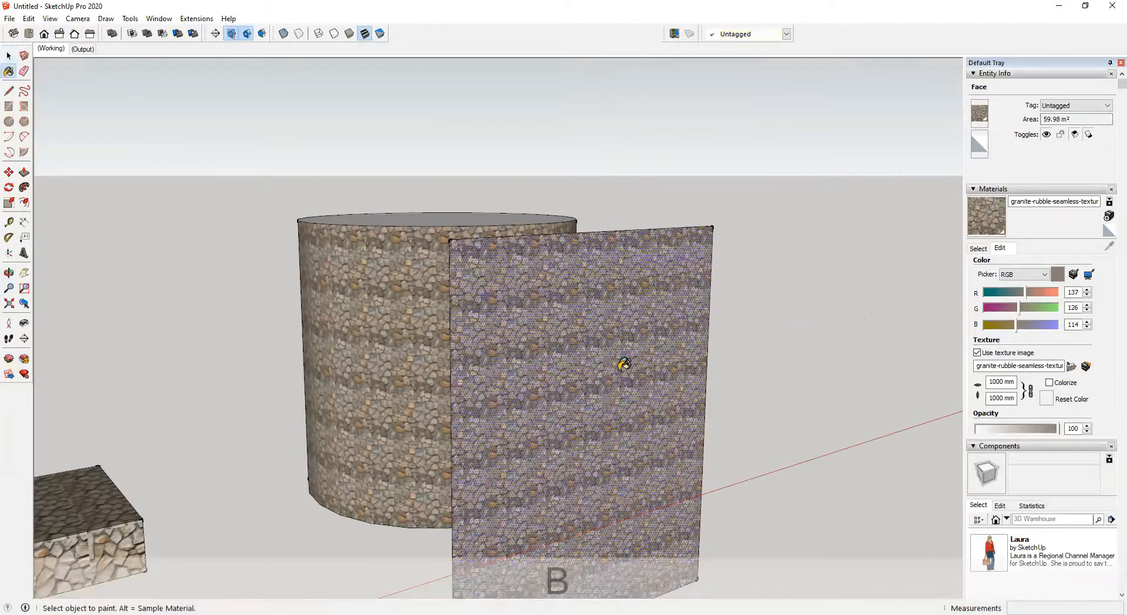
key("alt")
left_click(607, 357, "alt")
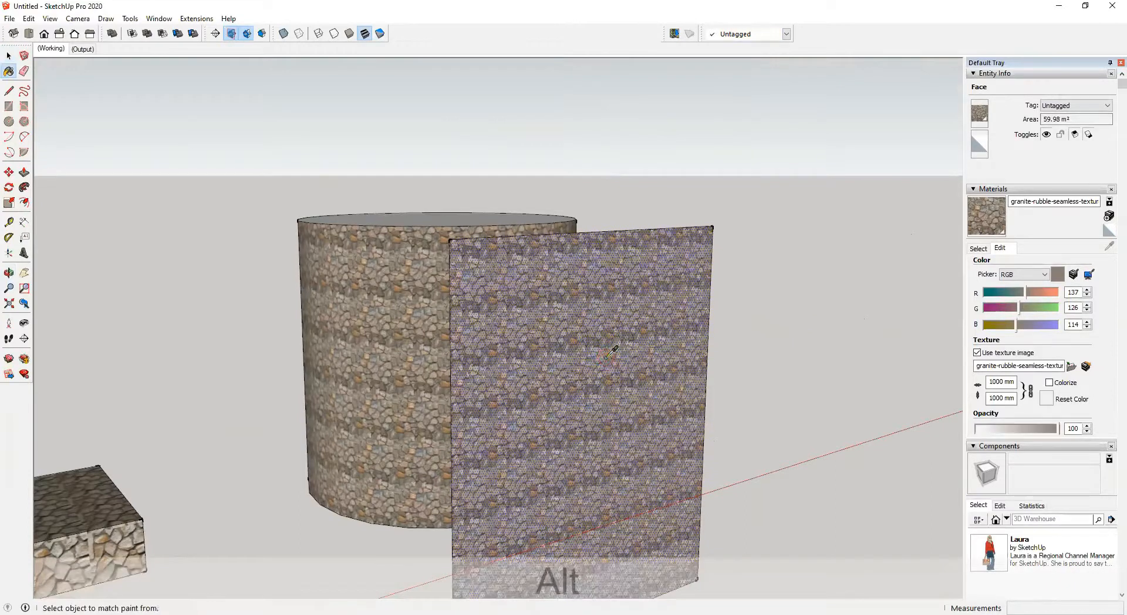
scroll(600, 359, "down", 3)
mouse_move(593, 368)
middle_mouse_down()
mouse_move(408, 316)
mouse_move(805, 415)
mouse_move(488, 299)
middle_mouse_up()
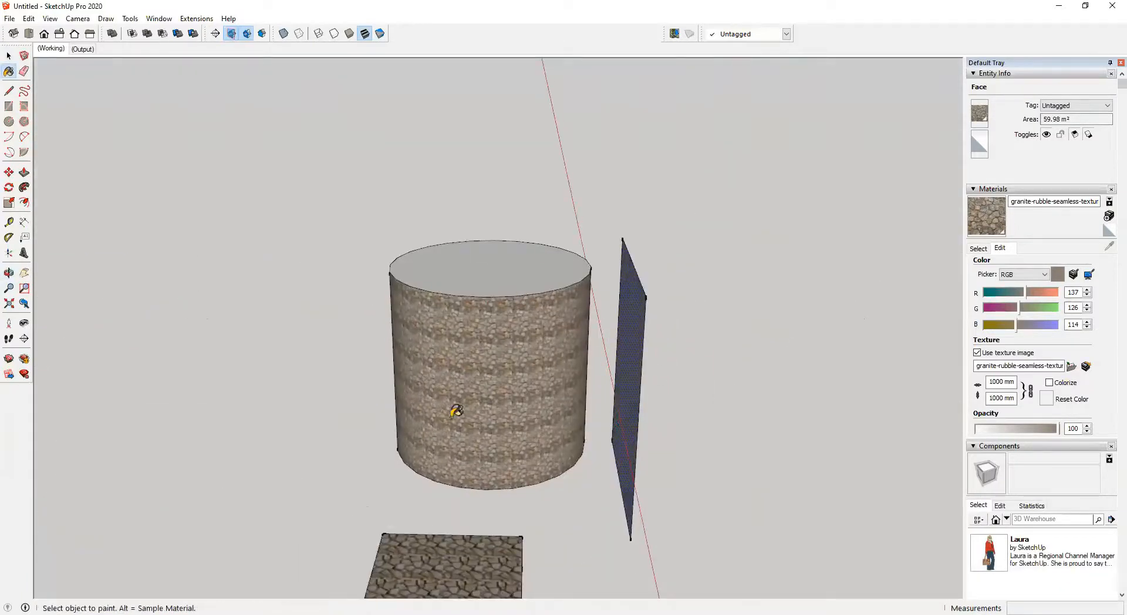
mouse_move(655, 336)
middle_mouse_down()
mouse_move(709, 342)
mouse_move(532, 330)
middle_mouse_up()
scroll(567, 320, "up", 5)
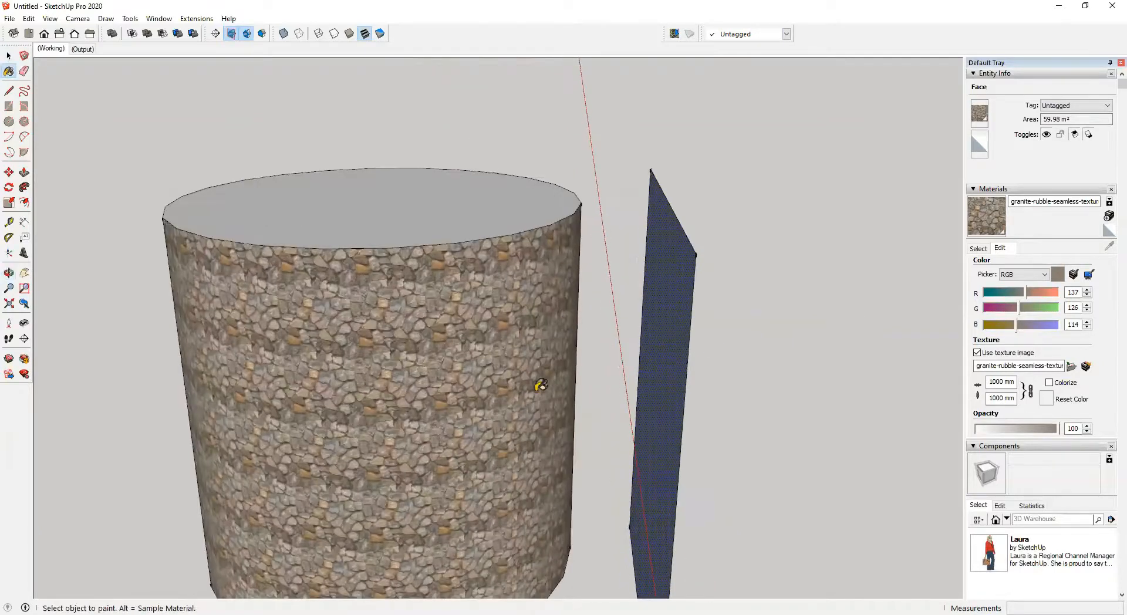
scroll(264, 408, "down", 3)
middle_click_drag(428, 403, 375, 356)
key("alt")
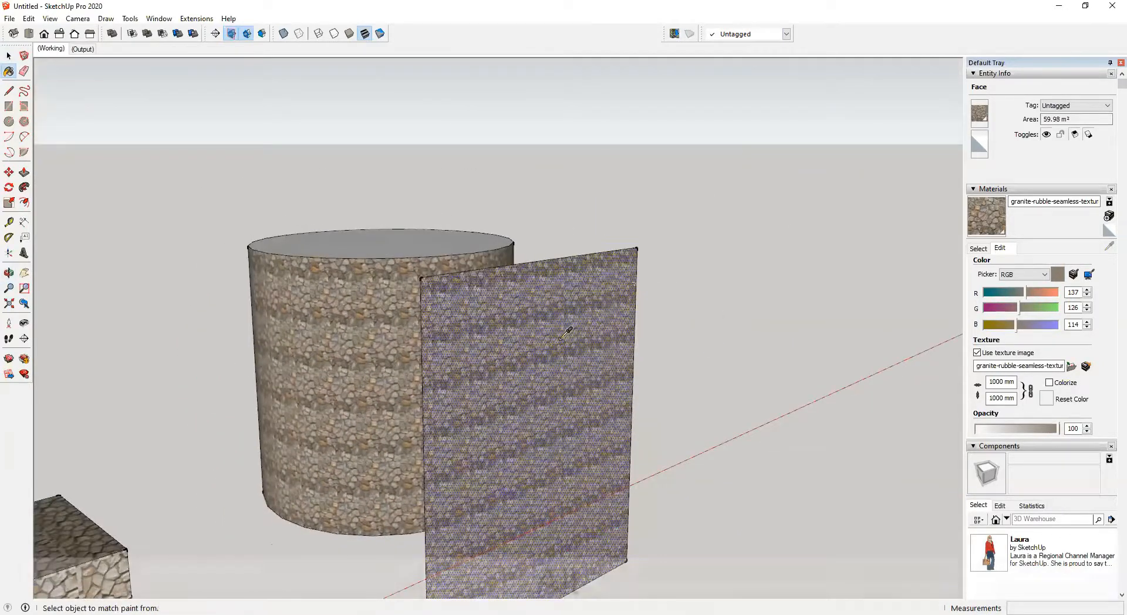
left_click(369, 327)
Step: Examine how the projected texture falls across the cylinder's front and sides
mouse_move(370, 327)
middle_mouse_down()
mouse_move(373, 340)
mouse_move(503, 327)
mouse_move(468, 302)
mouse_move(634, 295)
mouse_move(734, 268)
mouse_move(440, 327)
mouse_move(594, 262)
middle_mouse_up()
scroll(518, 317, "up", 3)
mouse_move(451, 305)
middle_mouse_down()
mouse_move(275, 301)
mouse_move(224, 315)
middle_mouse_up()
middle_click_drag(444, 276, 591, 233)
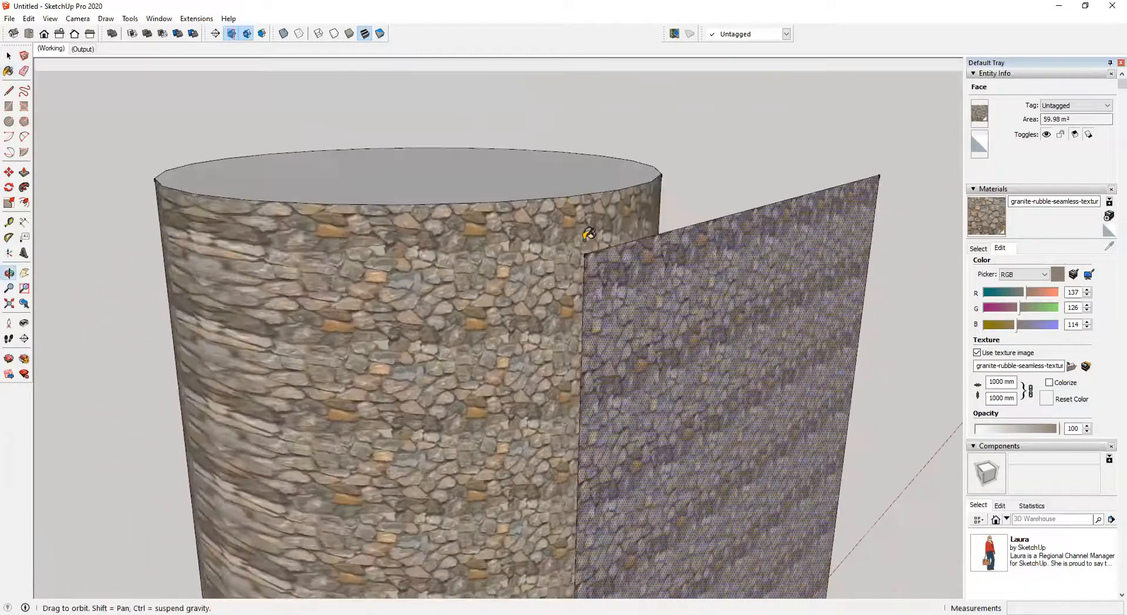
scroll(528, 287, "down", 2)
middle_click_drag(519, 341, 639, 292)
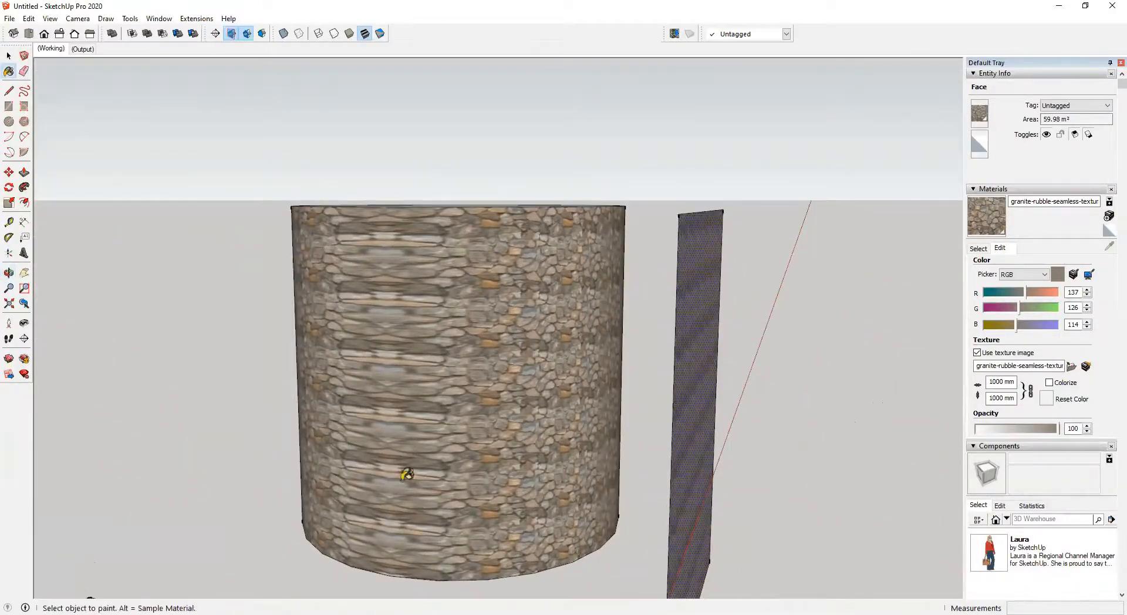
Step: Delete the upright panel and the whole textured cylinder
mouse_move(411, 513)
middle_mouse_down()
mouse_move(573, 315)
mouse_move(810, 368)
mouse_move(1054, 451)
mouse_move(390, 573)
mouse_move(231, 448)
mouse_move(221, 398)
mouse_move(362, 360)
middle_mouse_up()
key("b")
key("space")
double_click(424, 408)
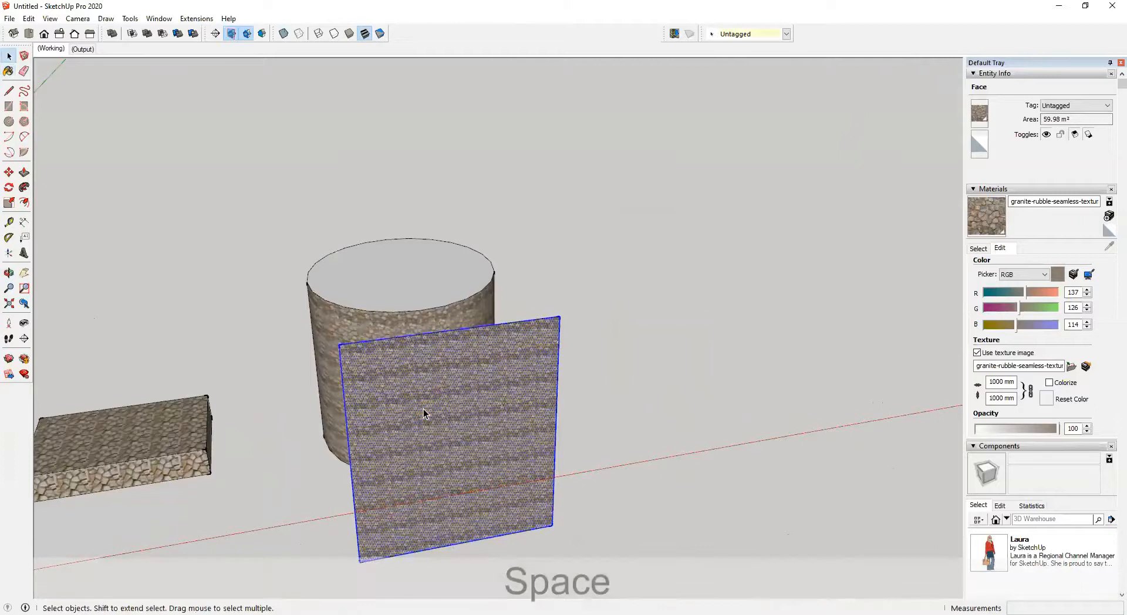
key("Delete")
left_click_drag(249, 203, 624, 533)
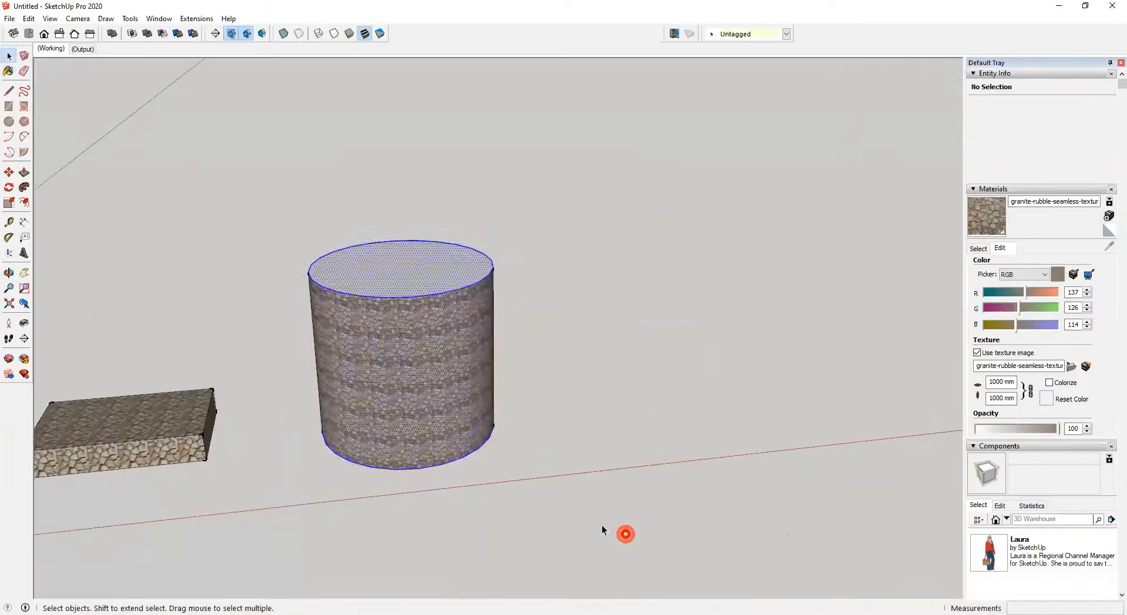
key("Delete")
key("a")
left_click(447, 378)
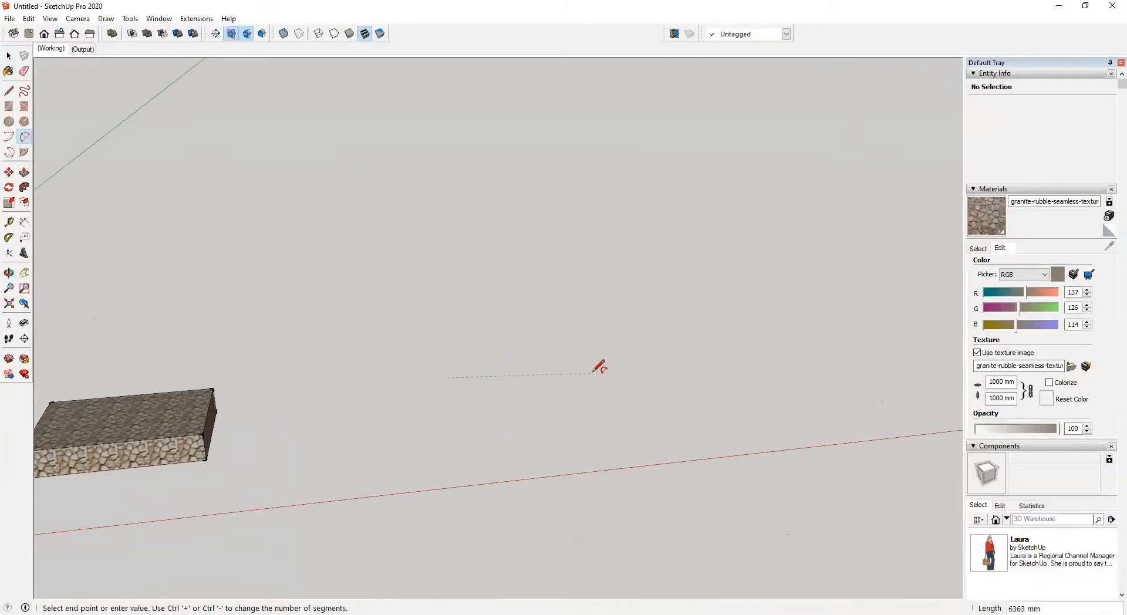
key("space")
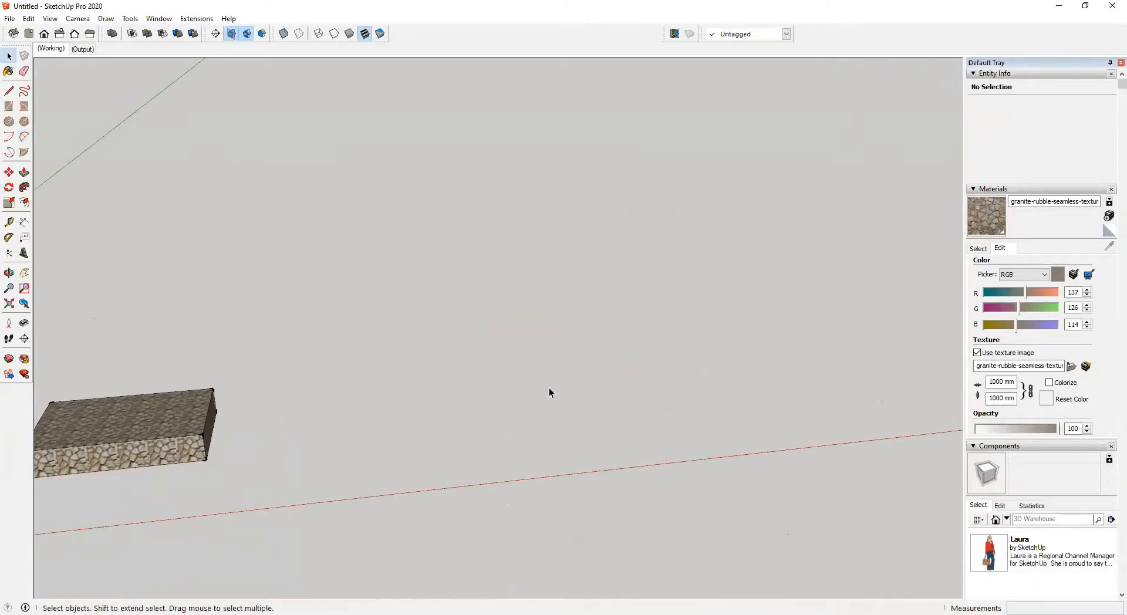
middle_click_drag(547, 385, 347, 460)
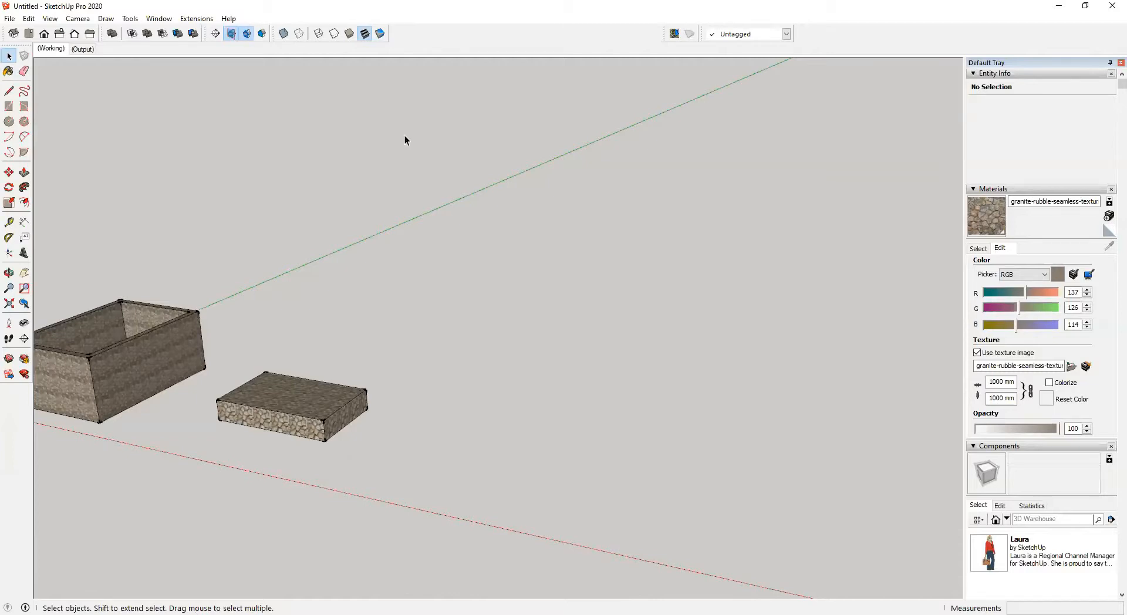
Step: Collapse the Entity Info, Materials, Components, Styles and Tags sections of the Default Tray
left_click(975, 75)
left_click(975, 85)
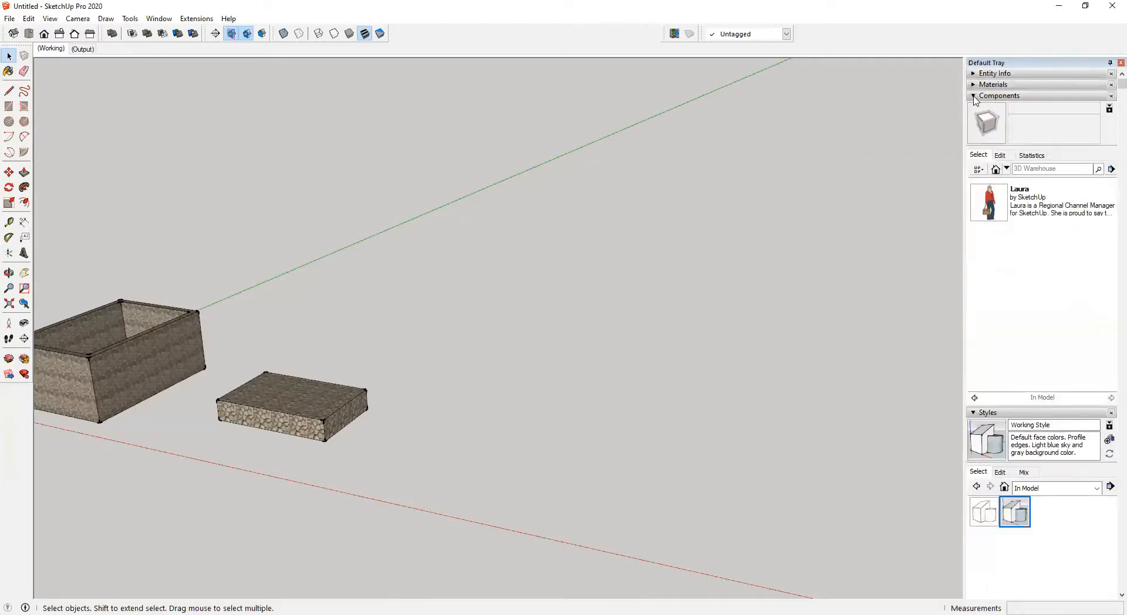
left_click(975, 95)
left_click(975, 108)
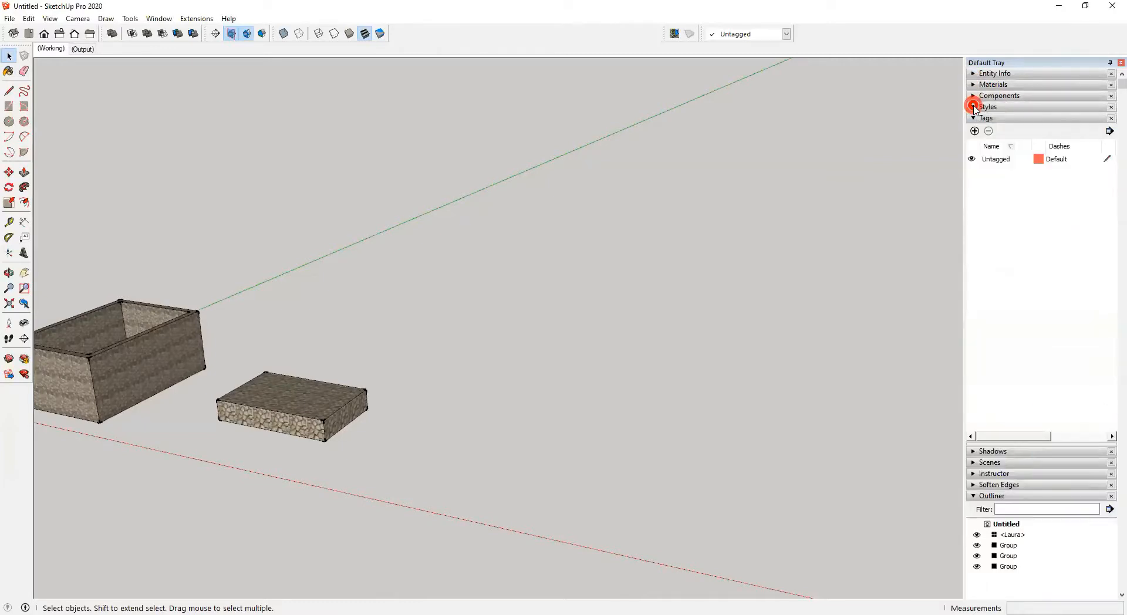
left_click(975, 119)
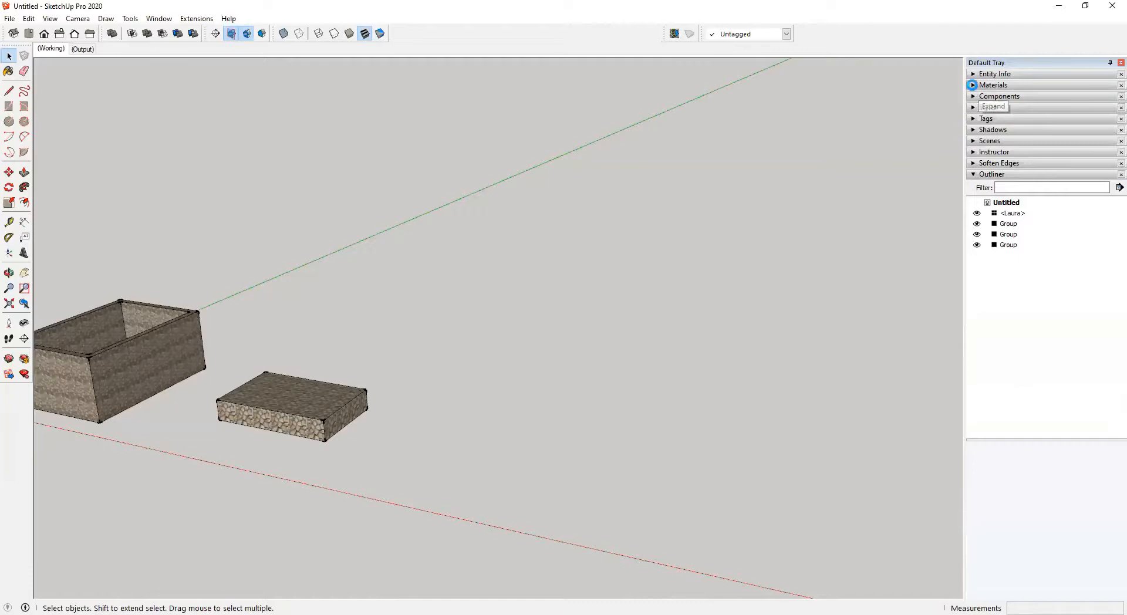
Step: Expand the Materials section of the Default Tray to the in-model materials and bring the walled stone box into view
left_click(973, 85)
left_click(978, 143)
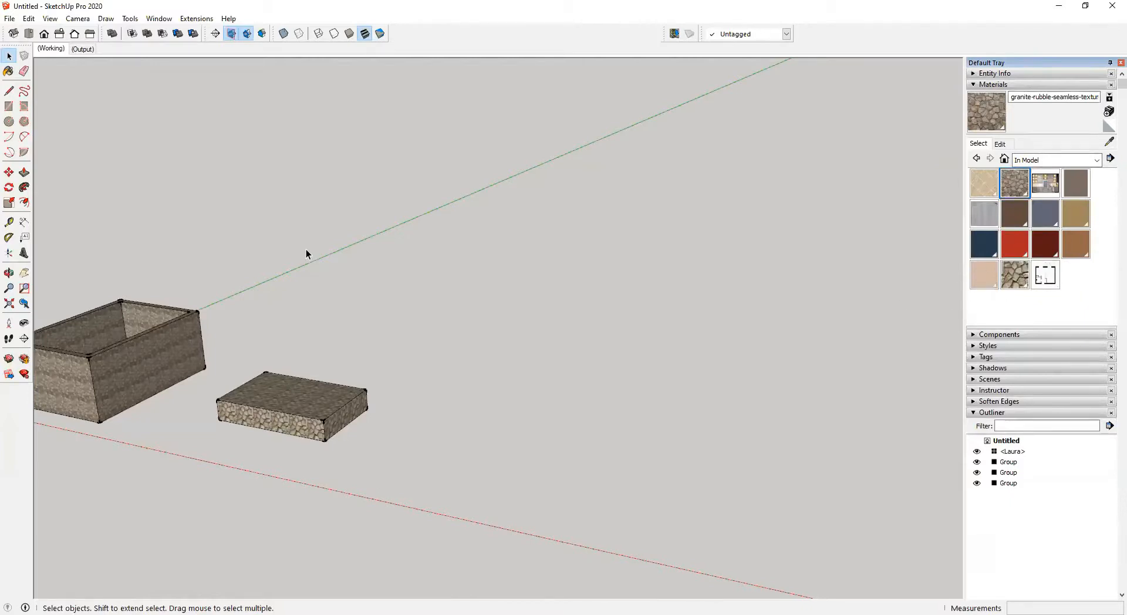
scroll(55, 362, "up", 5)
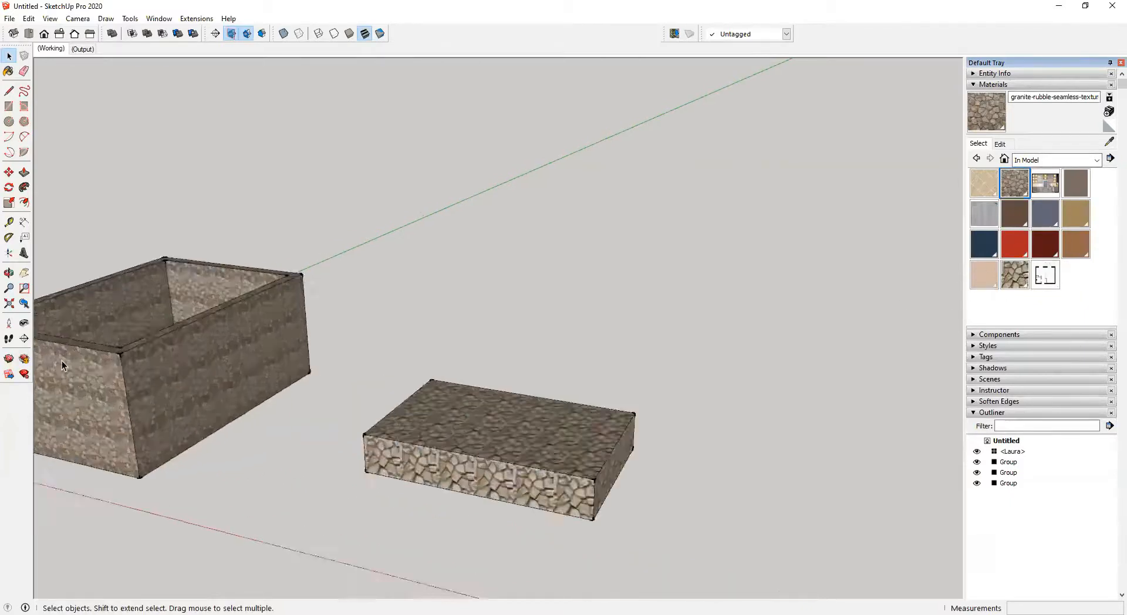
middle_click_drag(178, 367, 470, 380, "shift")
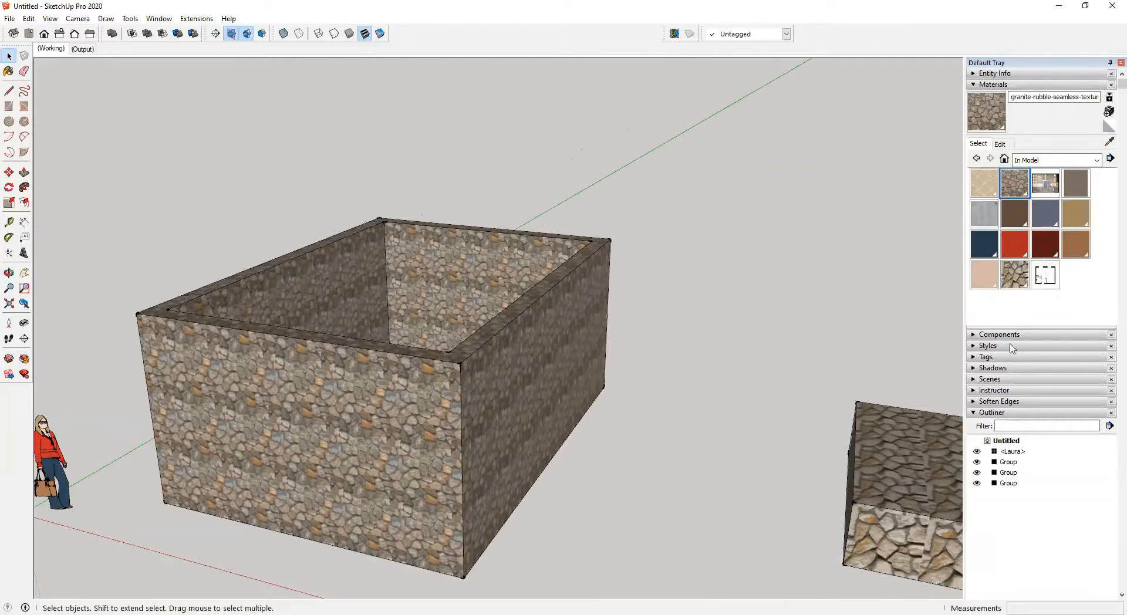
Step: Check the default folder and file type for saving the granite-rubble material, leaving it unsaved
right_click(1012, 191)
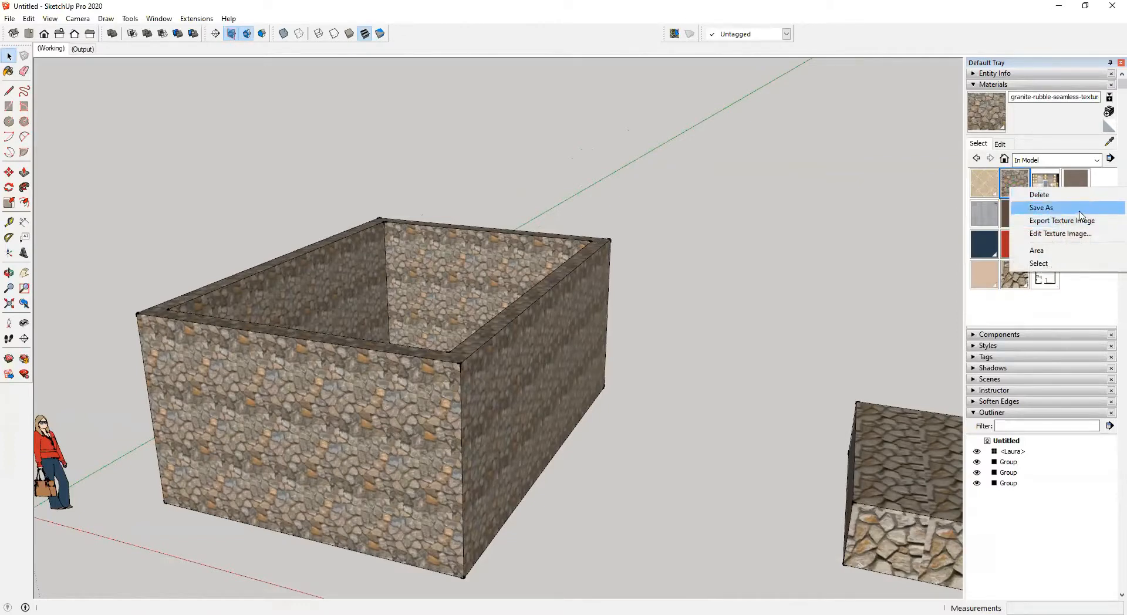
left_click(1043, 207)
left_click(931, 425)
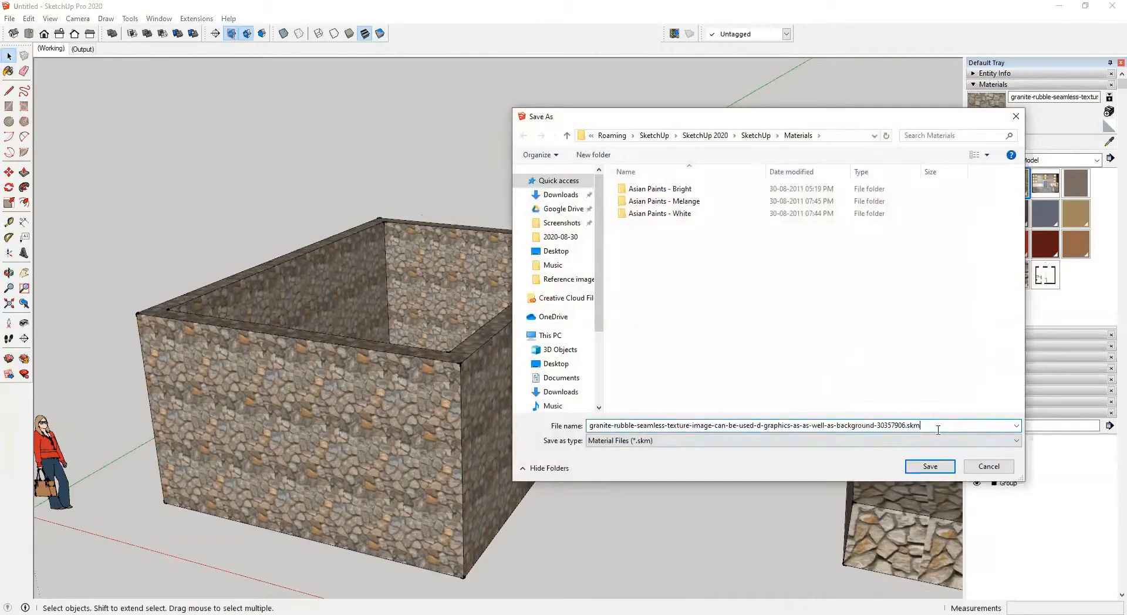
left_click_drag(918, 427, 909, 427)
left_click(801, 357)
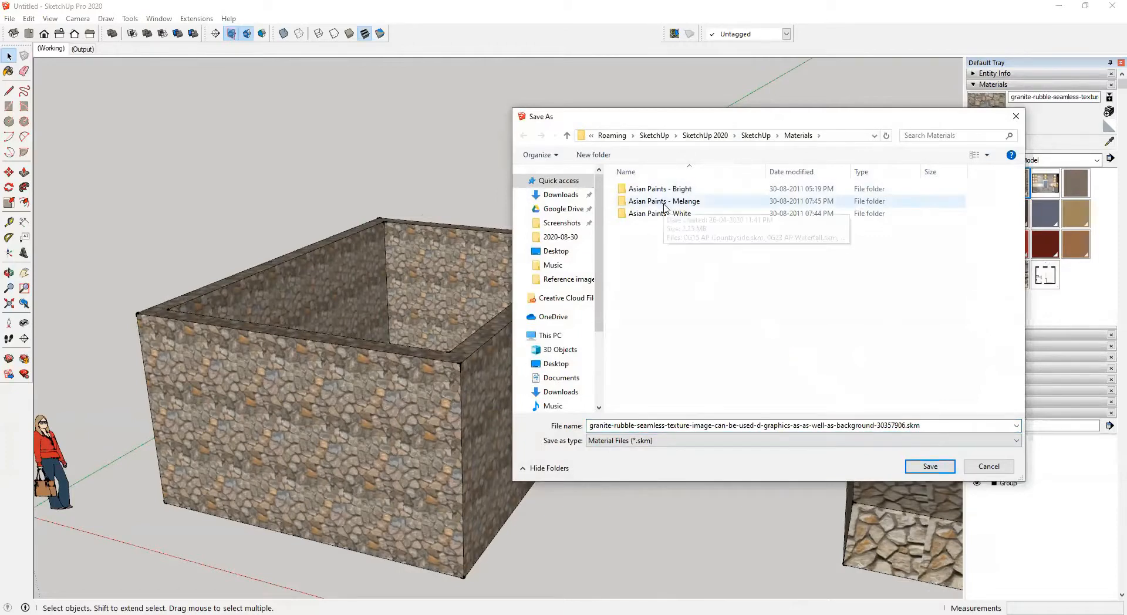
left_click(989, 466)
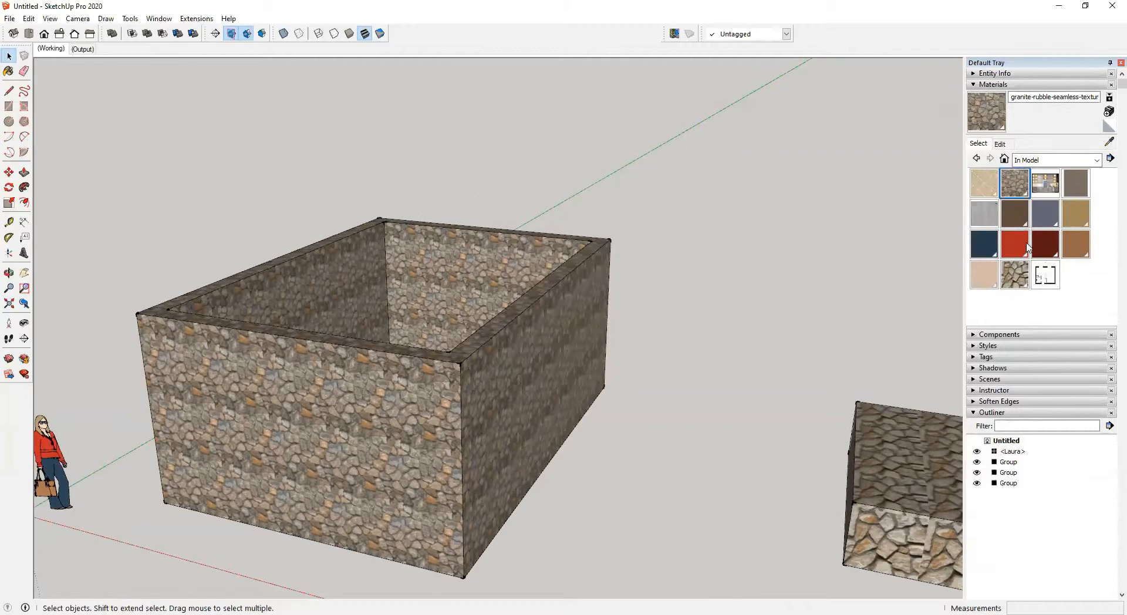
Step: Check the default folder for saving the in-model materials as a collection and review the available material collections
left_click(1109, 160)
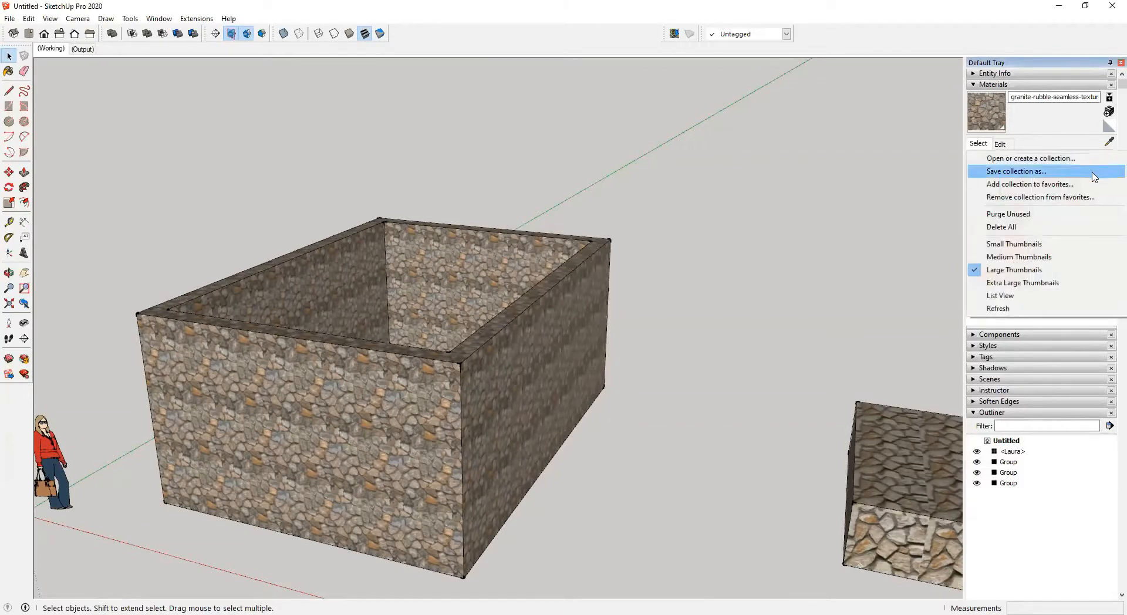
left_click(1034, 172)
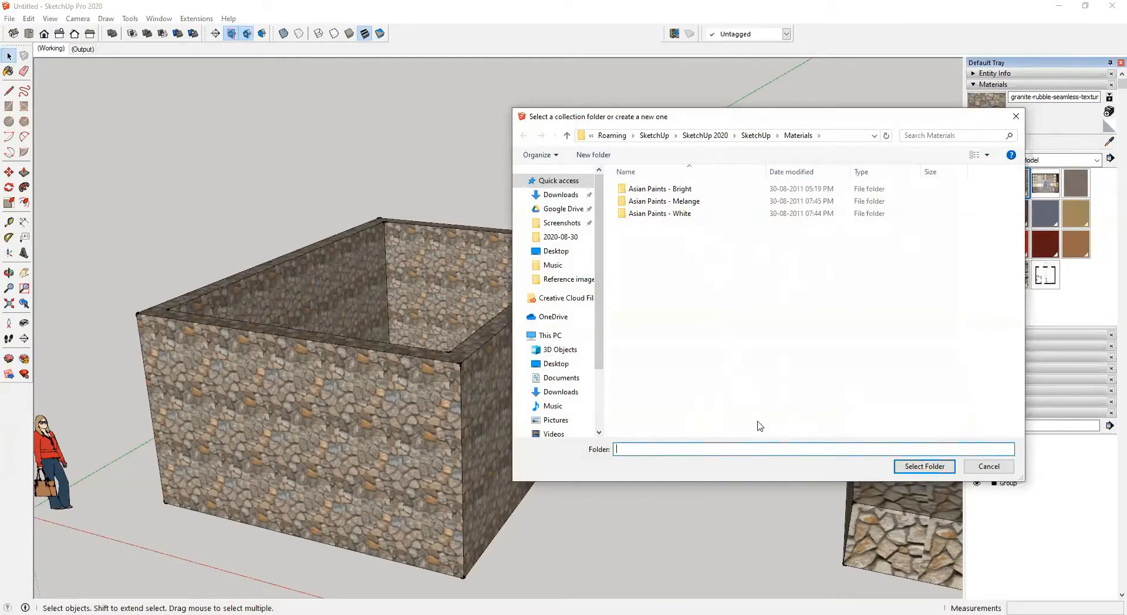
left_click(693, 304)
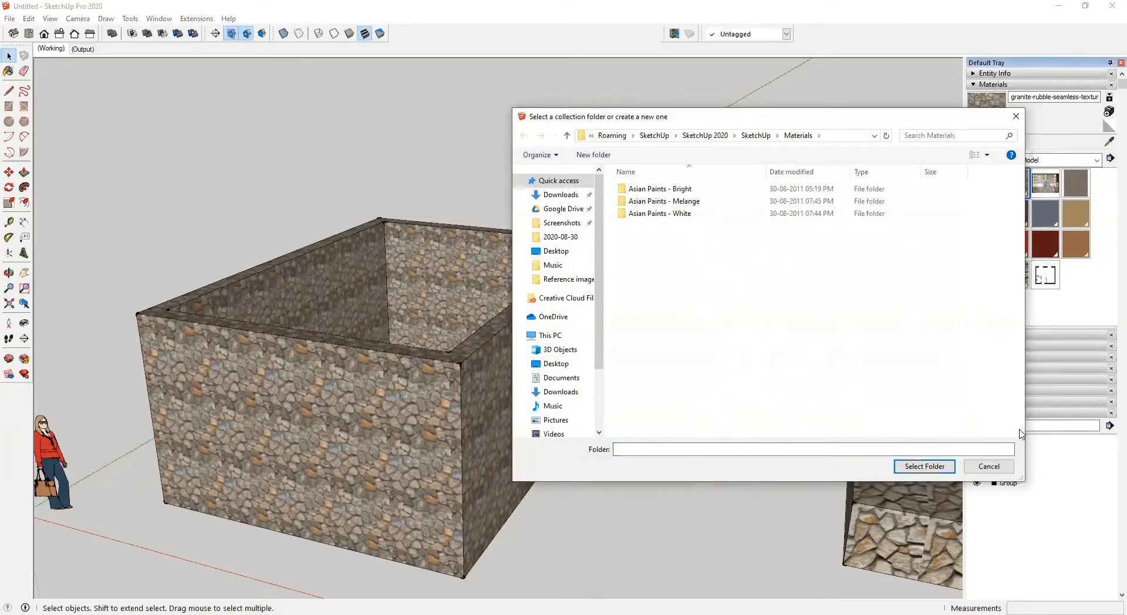
left_click(1002, 468)
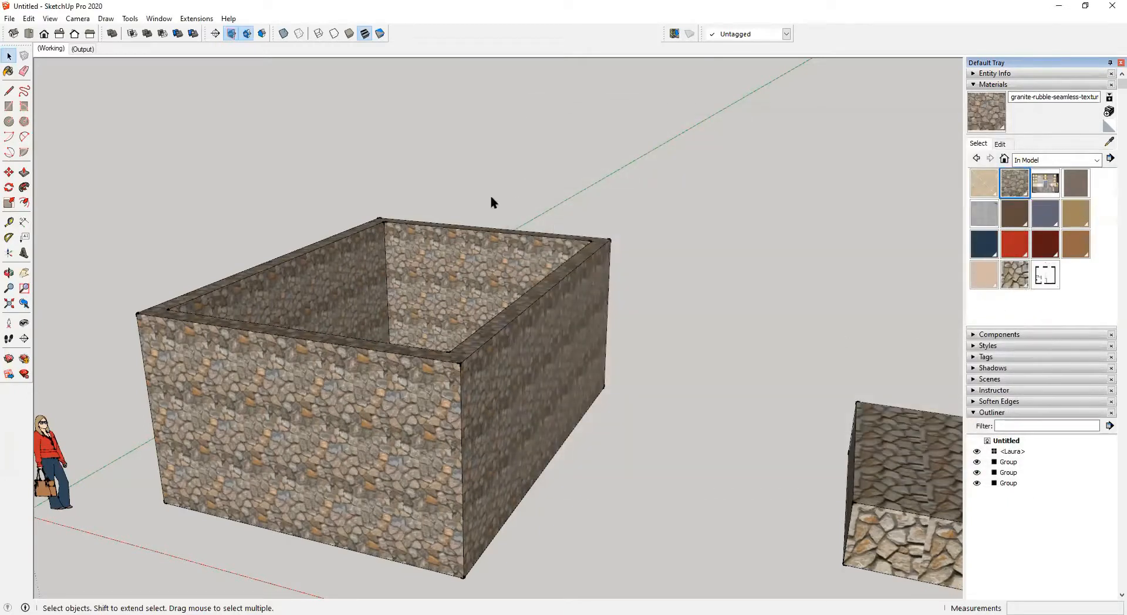
left_click(1057, 160)
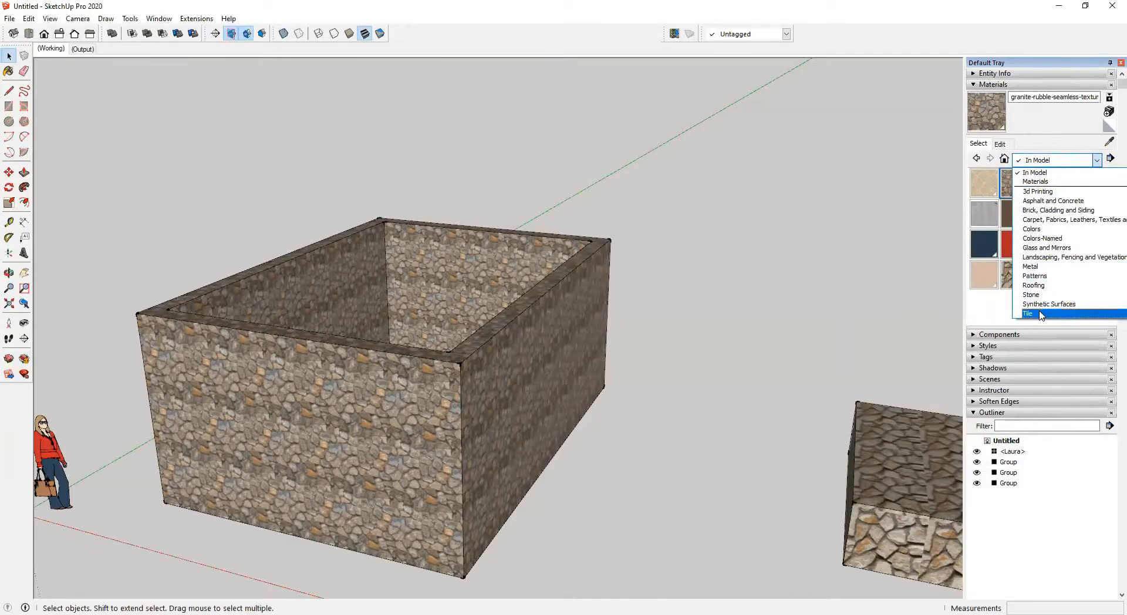
left_click(998, 310)
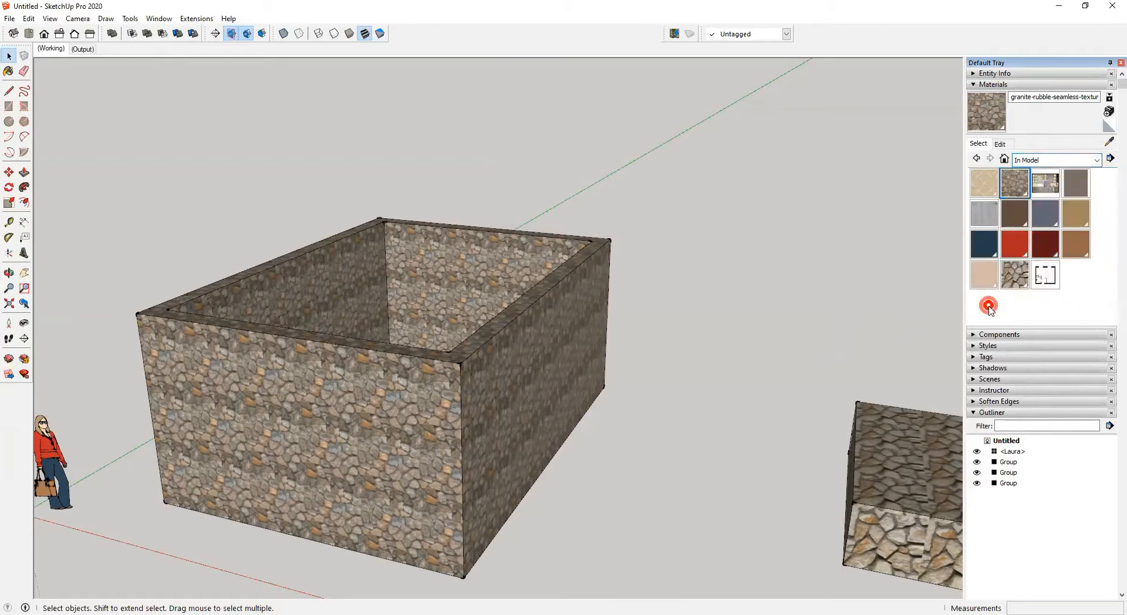
Step: Collapse the Materials section and expand the Components section of the Default Tray
scroll(843, 342, "down", 3)
middle_click_drag(837, 344, 516, 312, "shift")
scroll(580, 326, "down", 1)
mouse_move(587, 330)
middle_mouse_down()
mouse_move(609, 347)
mouse_move(607, 367)
middle_mouse_up()
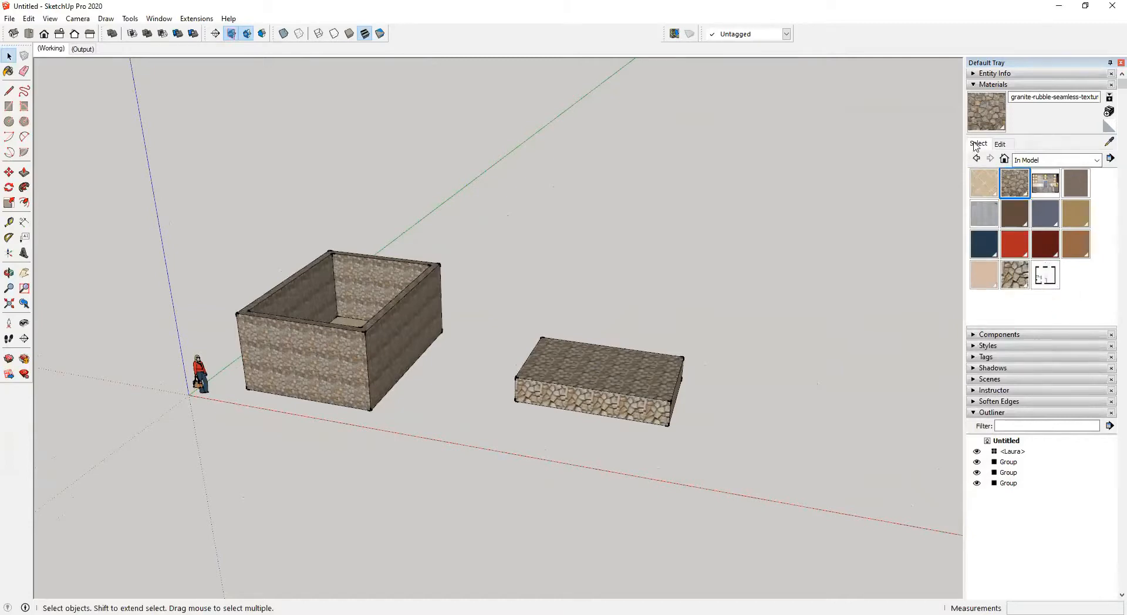
left_click(975, 84)
left_click(973, 96)
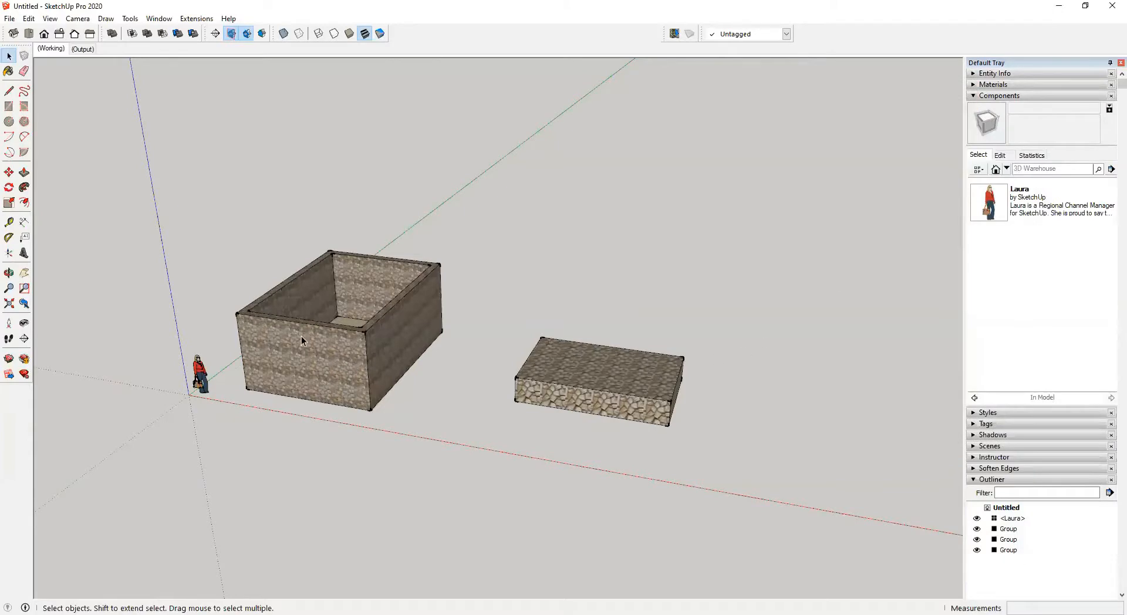
Step: Combine the two groups of the walled stone box into one component with the default settings
left_click_drag(223, 220, 481, 434)
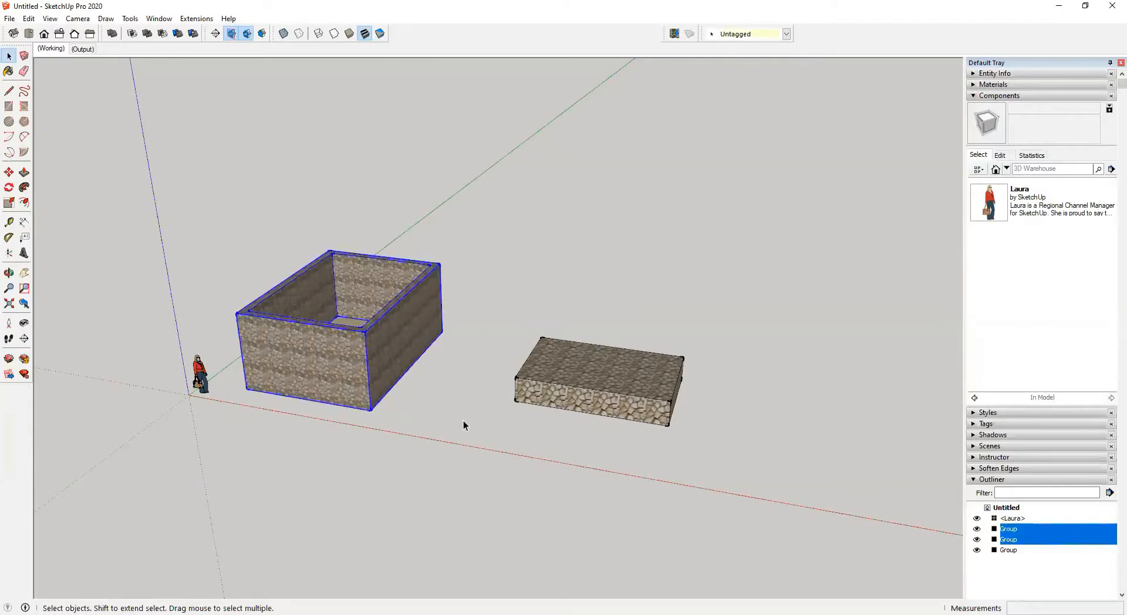
right_click(323, 345)
left_click(391, 124)
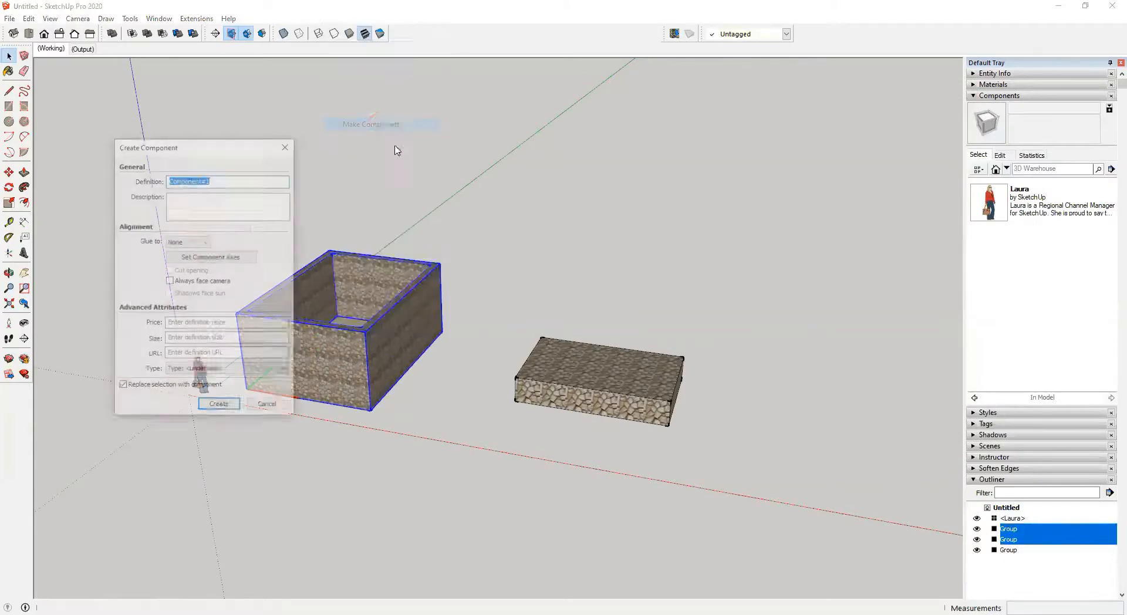
left_click(218, 403)
Step: Convert the low stone slab group into a component with the default settings
right_click(594, 382)
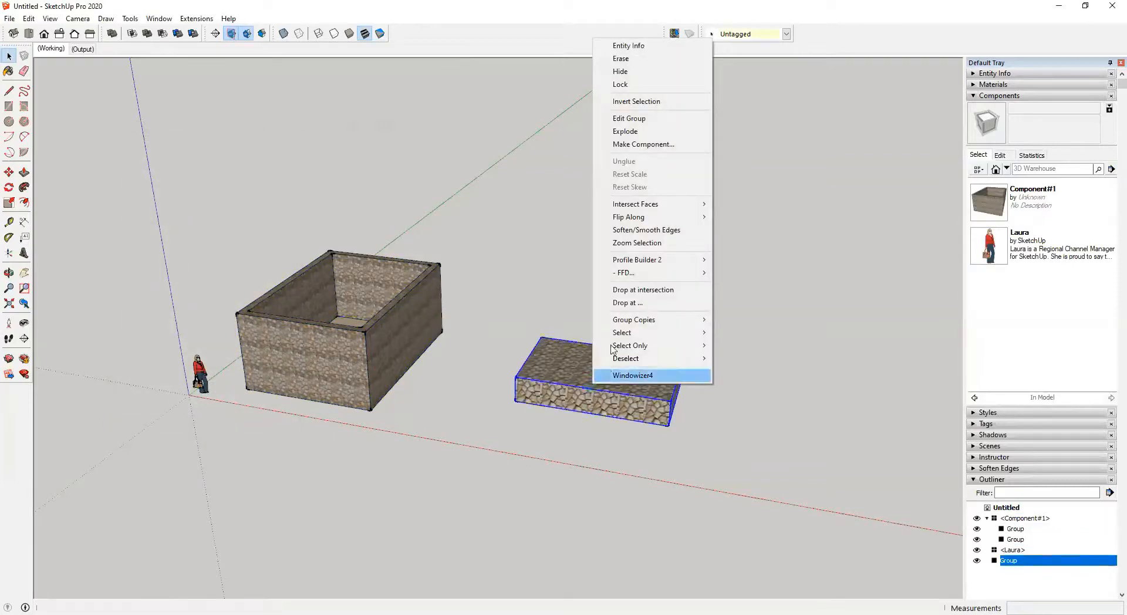
left_click(643, 143)
left_click(218, 405)
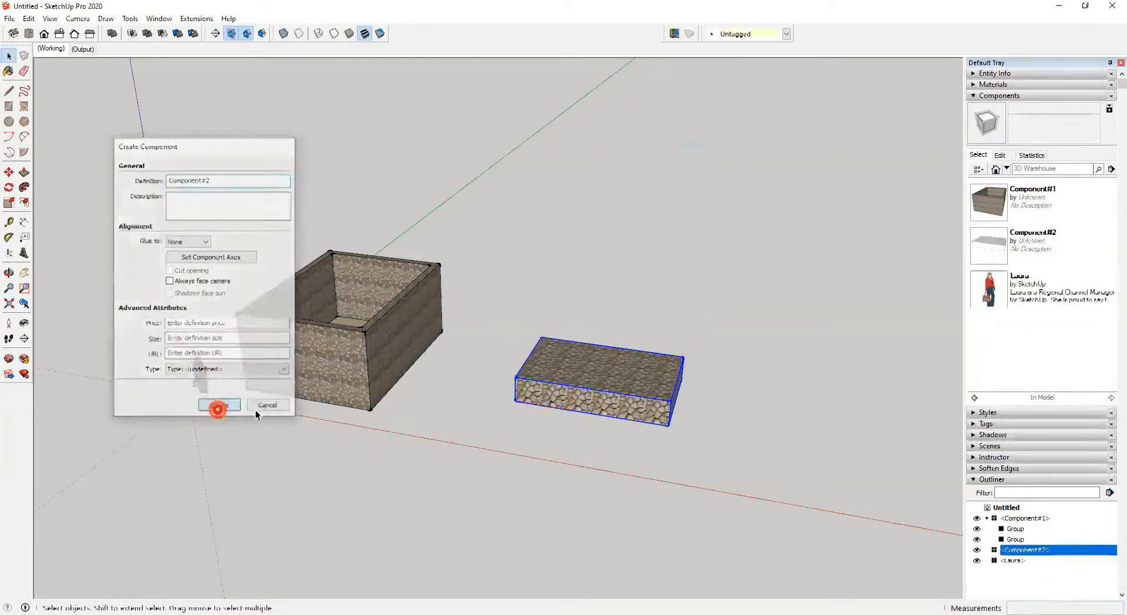
left_click(647, 317)
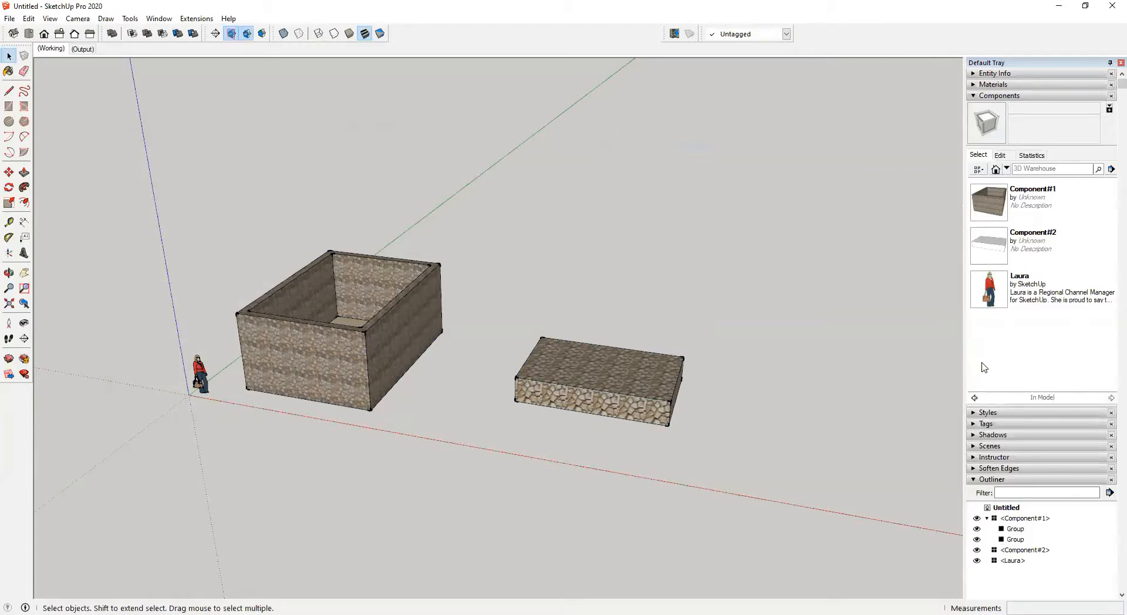
Step: Check the default folder for saving the in-model components as a local collection, leaving them unsaved
left_click(1112, 169)
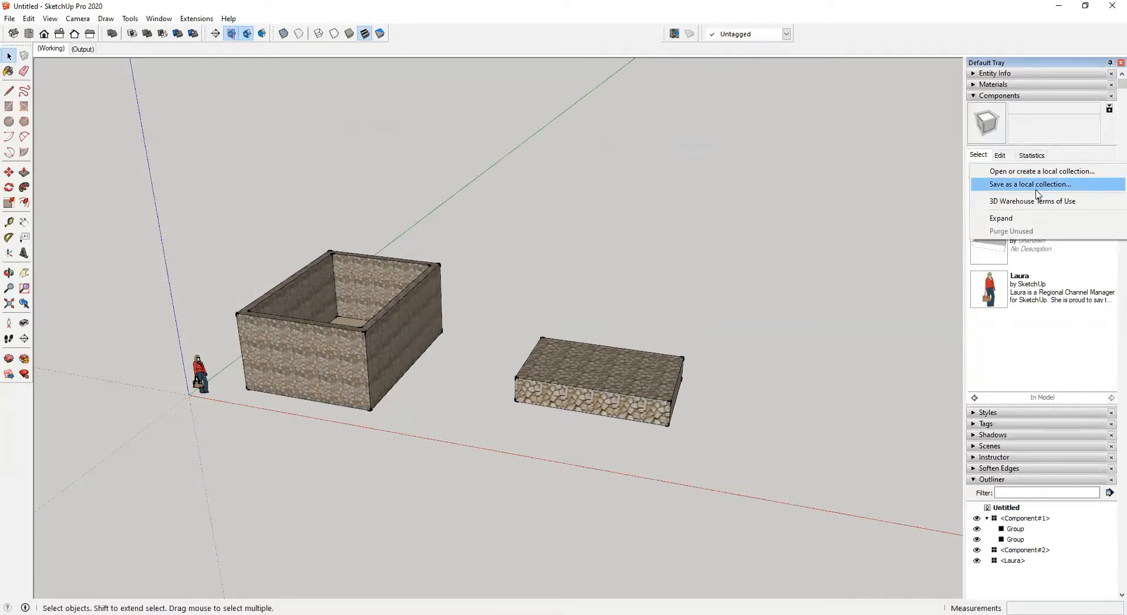
left_click(1038, 194)
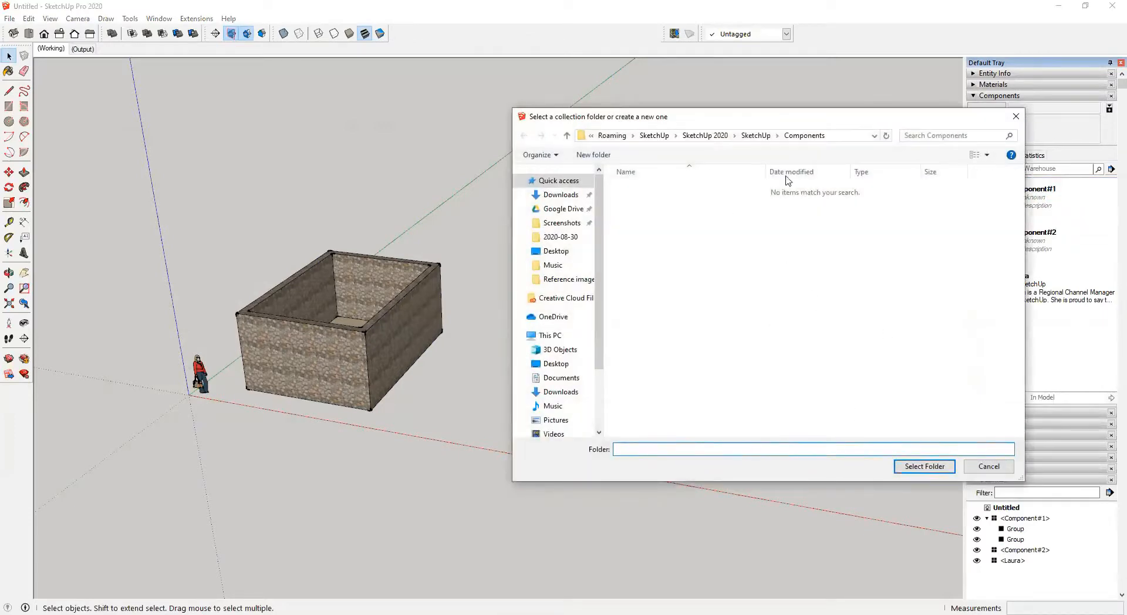
left_click(981, 467)
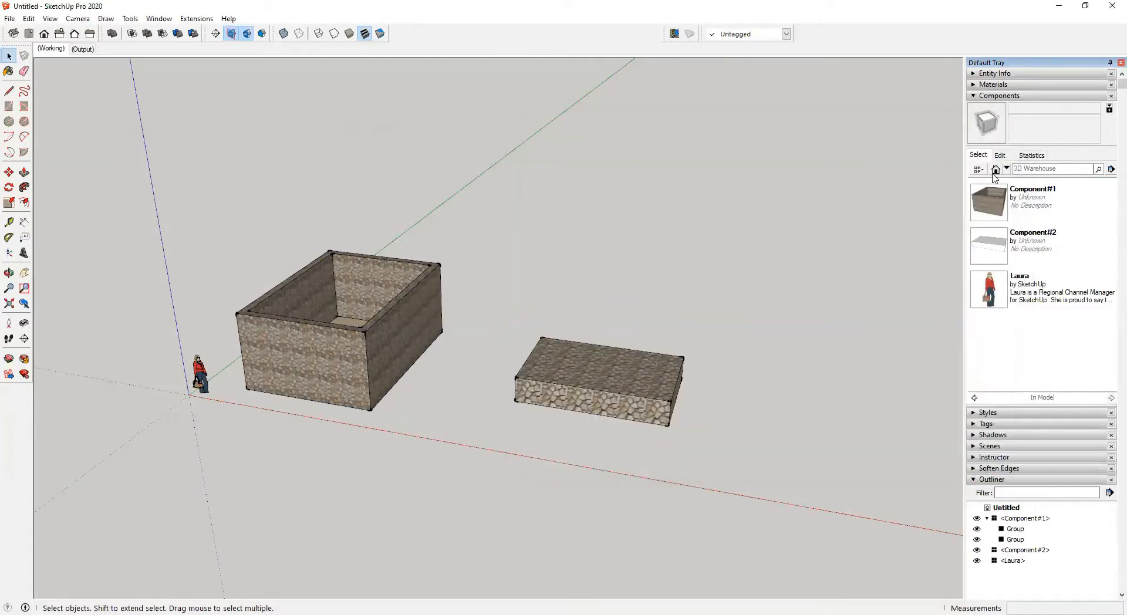
Step: Expand the Styles section in place of Components and check its option for saving the styles as a collection
left_click(978, 413)
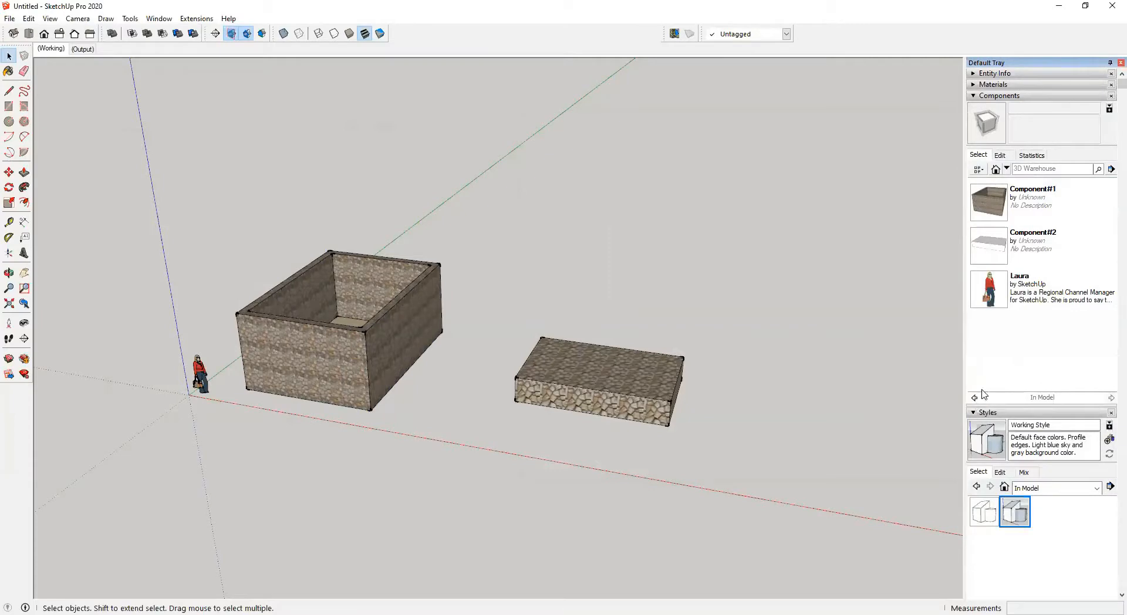
left_click(973, 97)
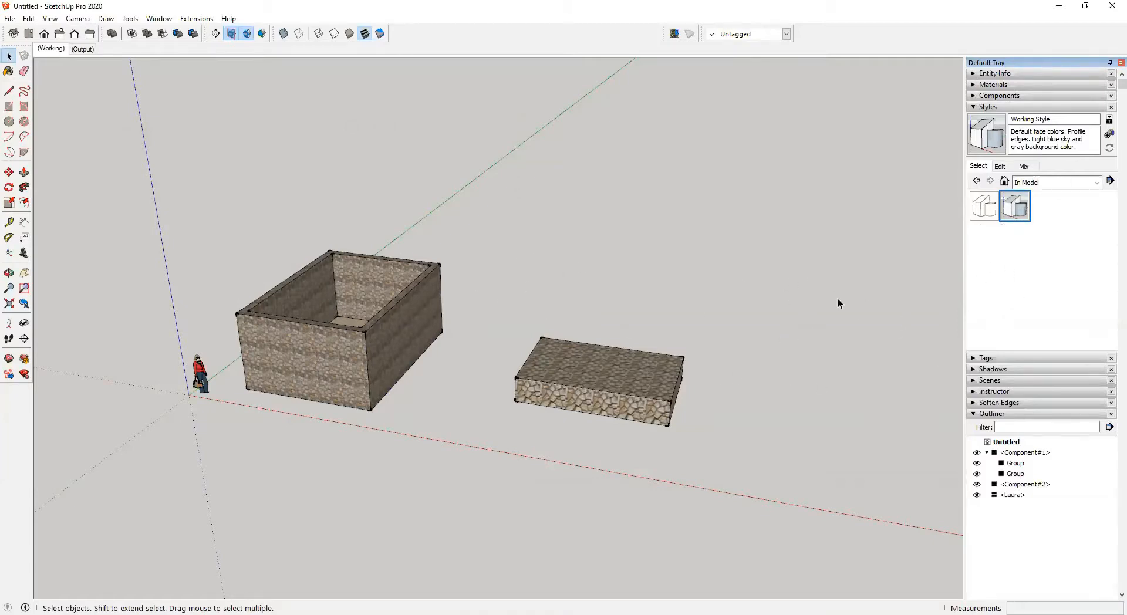
left_click(1109, 182)
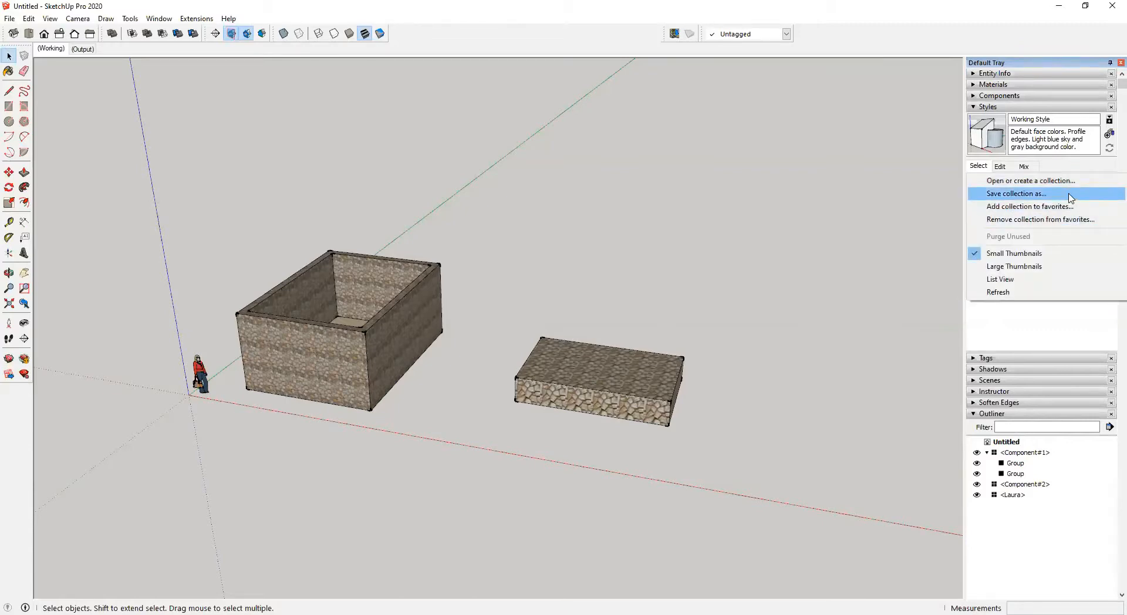
left_click(721, 226)
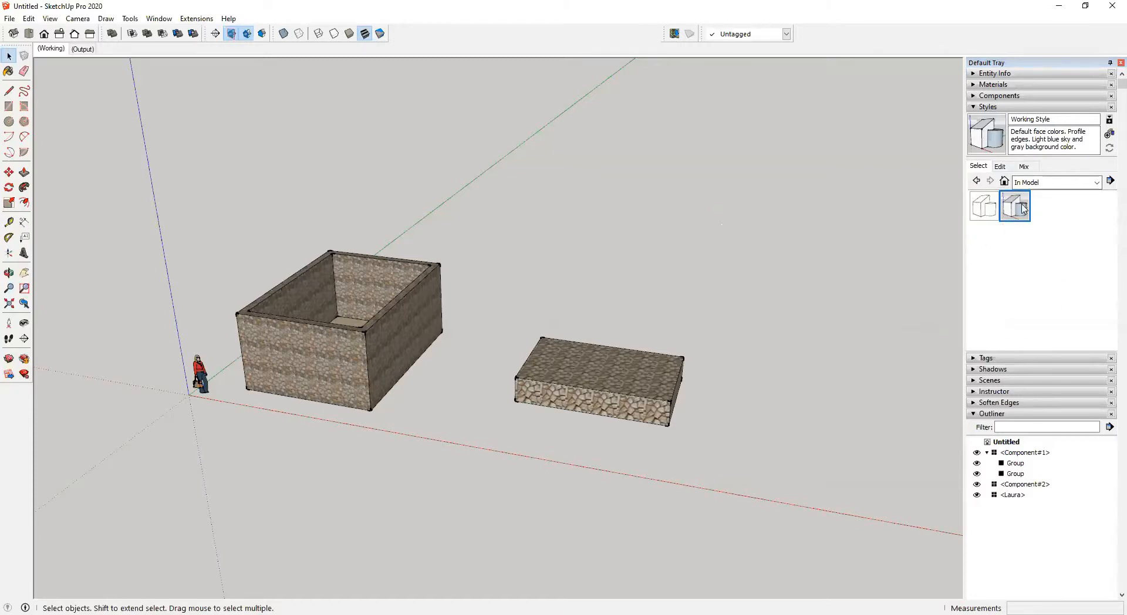
Step: Open the file location settings in the SketchUp preferences
left_click(159, 18)
left_click(167, 90)
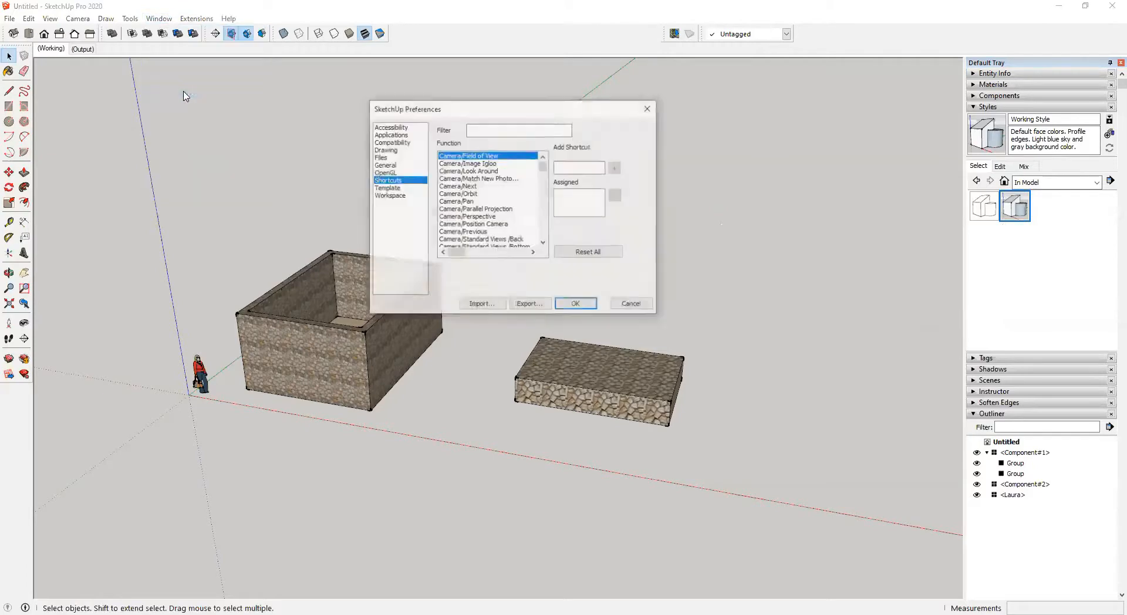
left_click(380, 157)
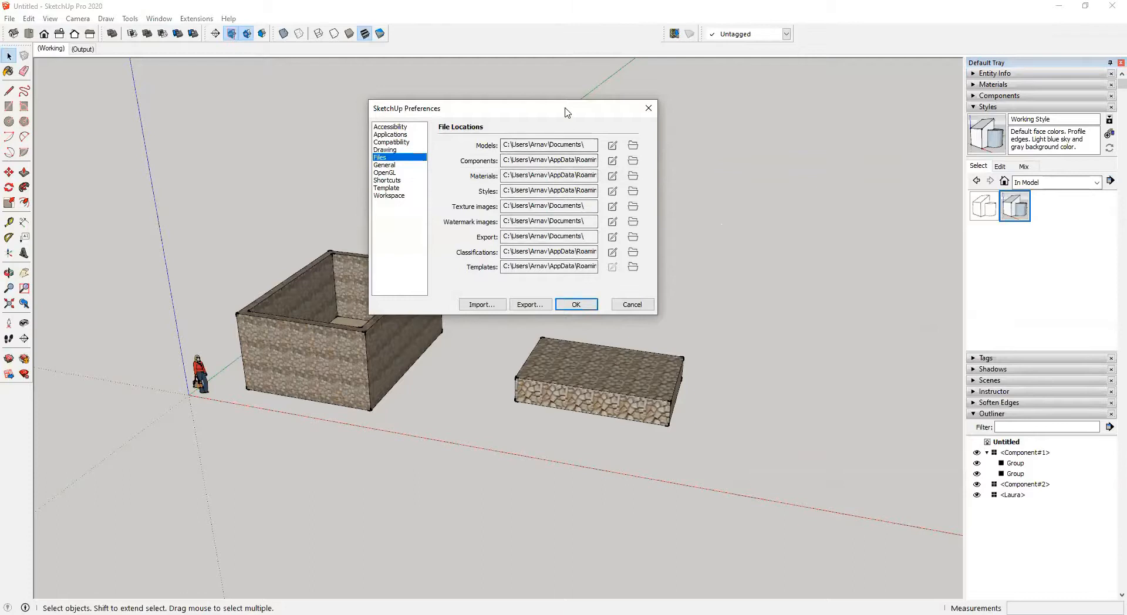
left_click_drag(566, 111, 684, 93)
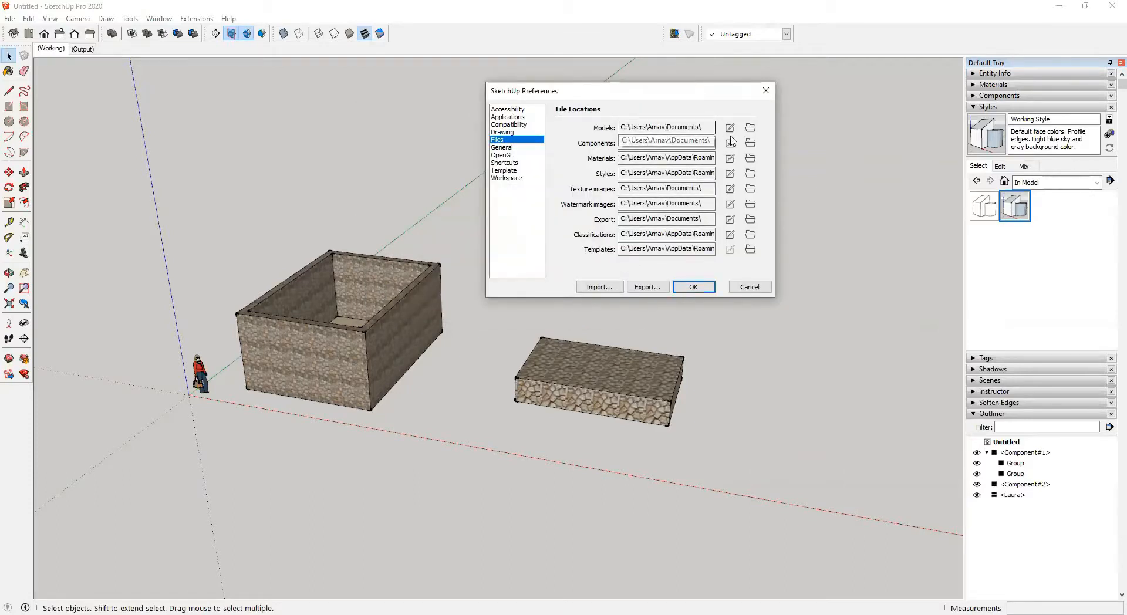
left_click_drag(700, 93, 687, 90)
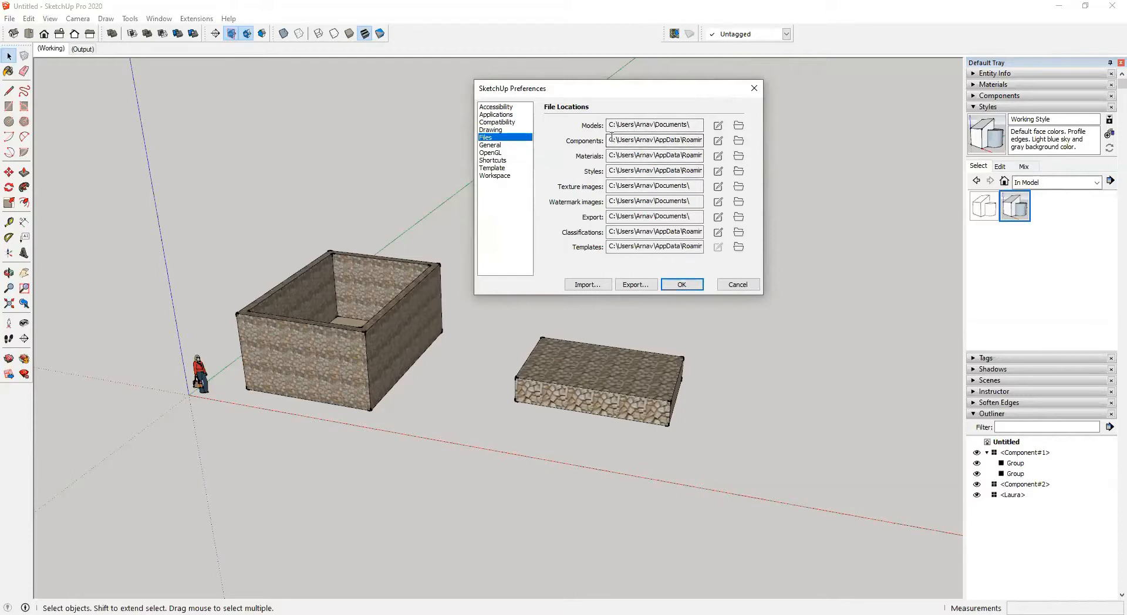
Step: Check the default folder paths for components, materials and styles, leaving the components folder unchanged
left_click_drag(611, 140, 748, 140)
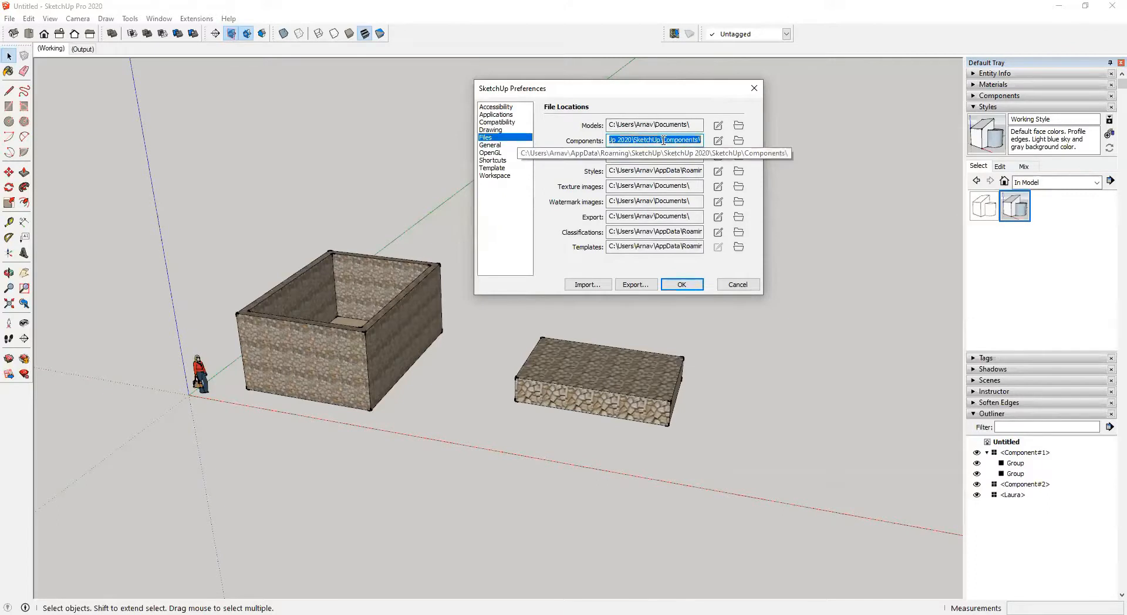
left_click(718, 142)
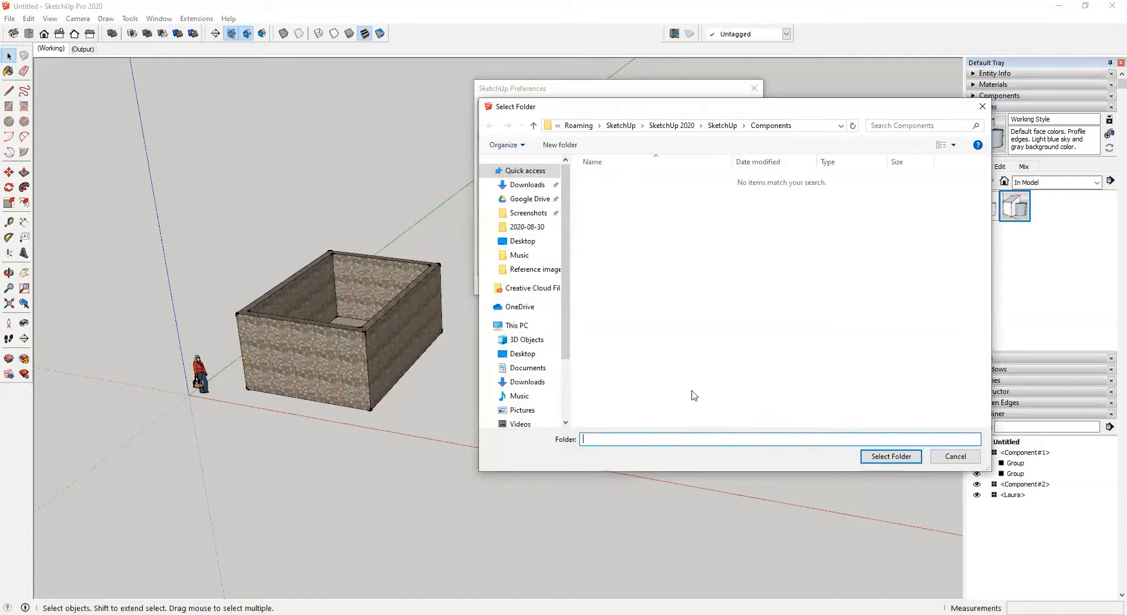
left_click(952, 457)
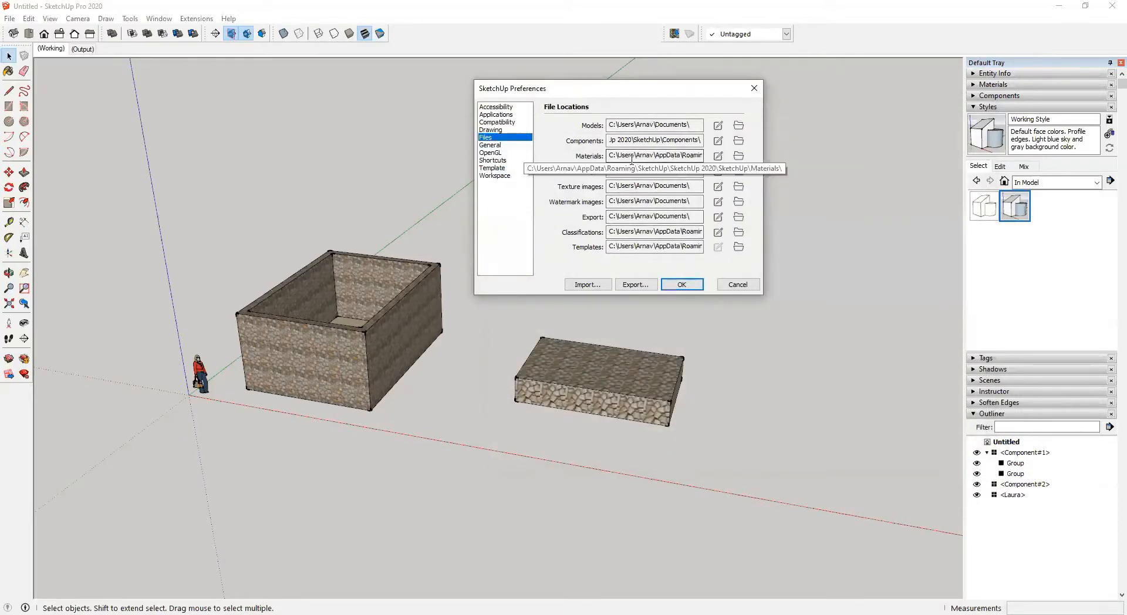
left_click_drag(610, 158, 756, 162)
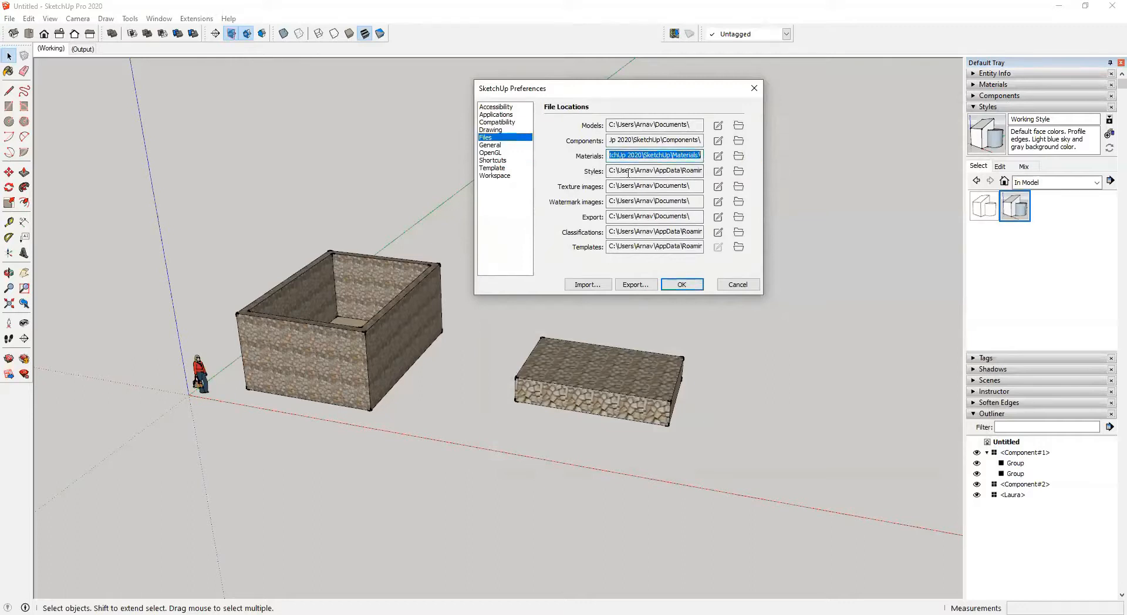
left_click_drag(610, 172, 770, 177)
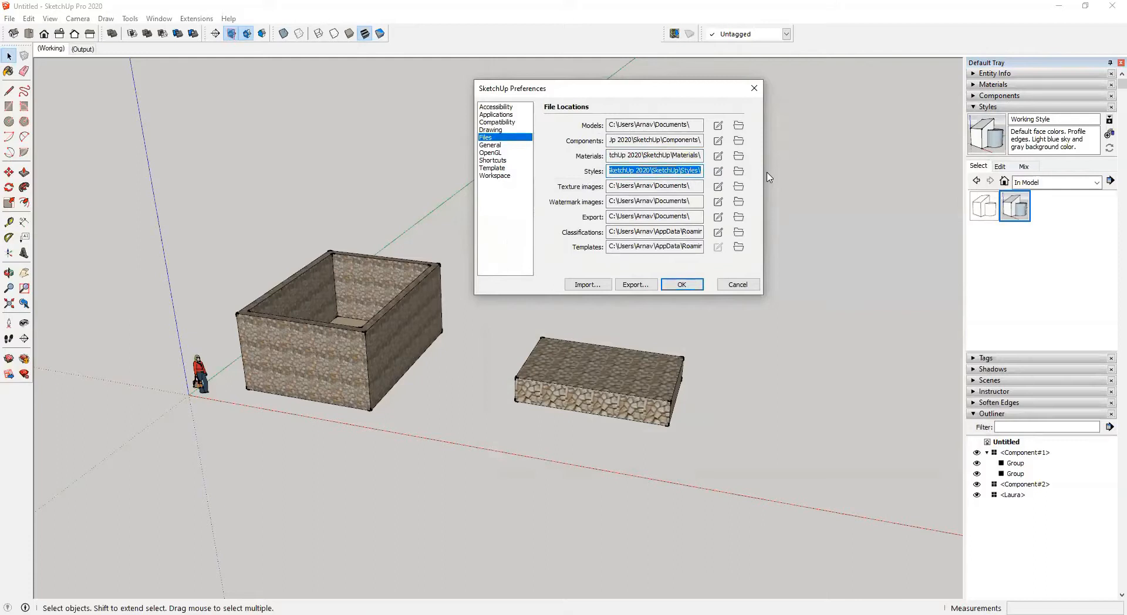
Step: Check the default templates path and look at the template files in its folder in File Explorer
left_click(610, 247)
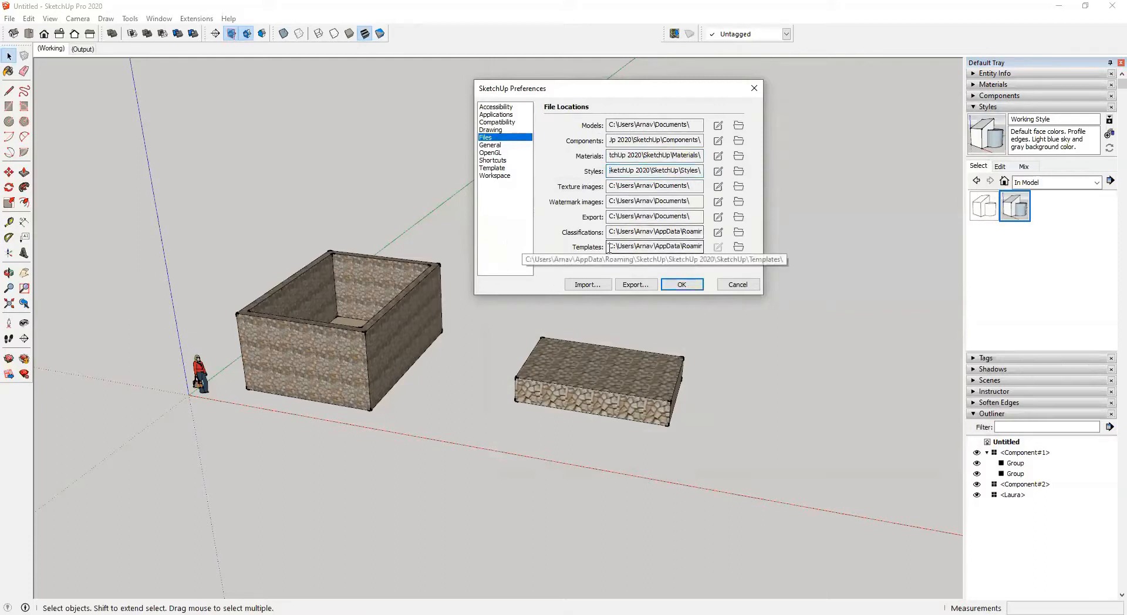
left_click_drag(610, 247, 774, 246)
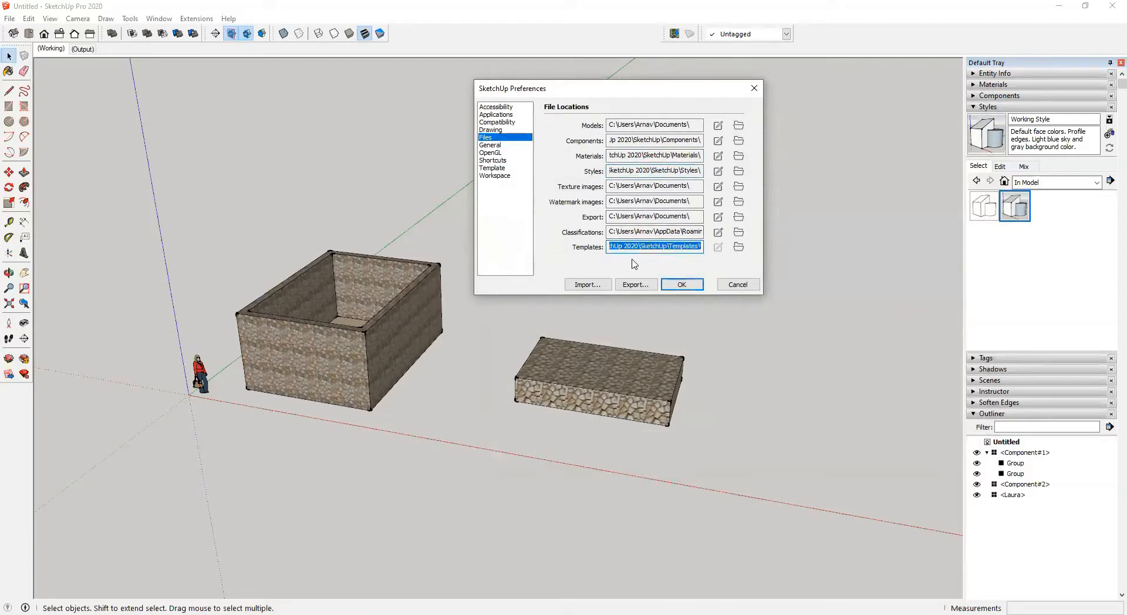
left_click(738, 249)
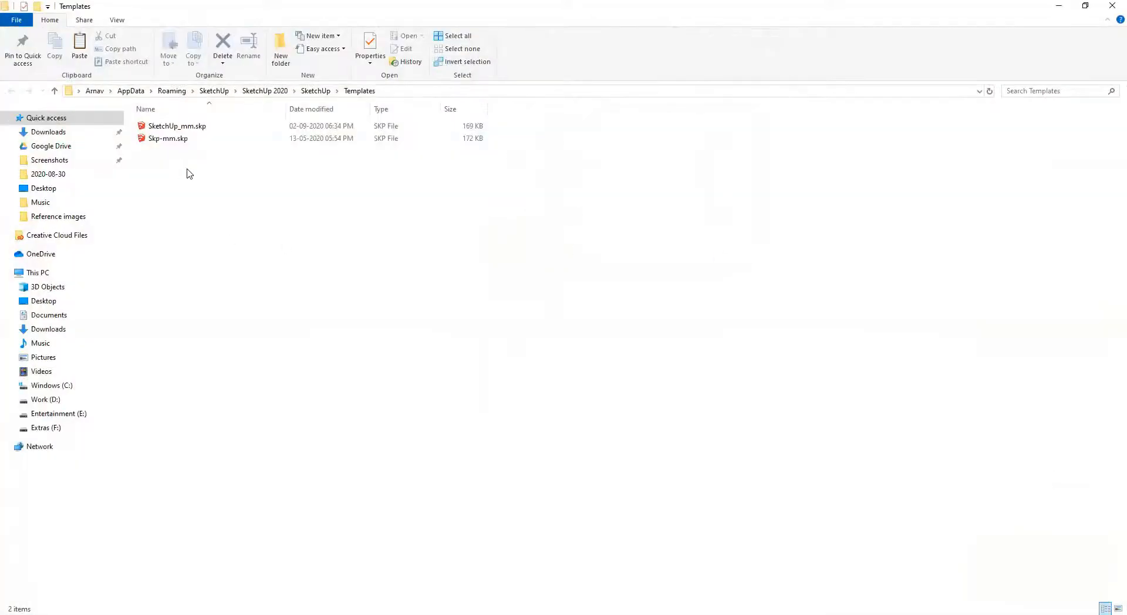
left_click(185, 140)
left_click(203, 126)
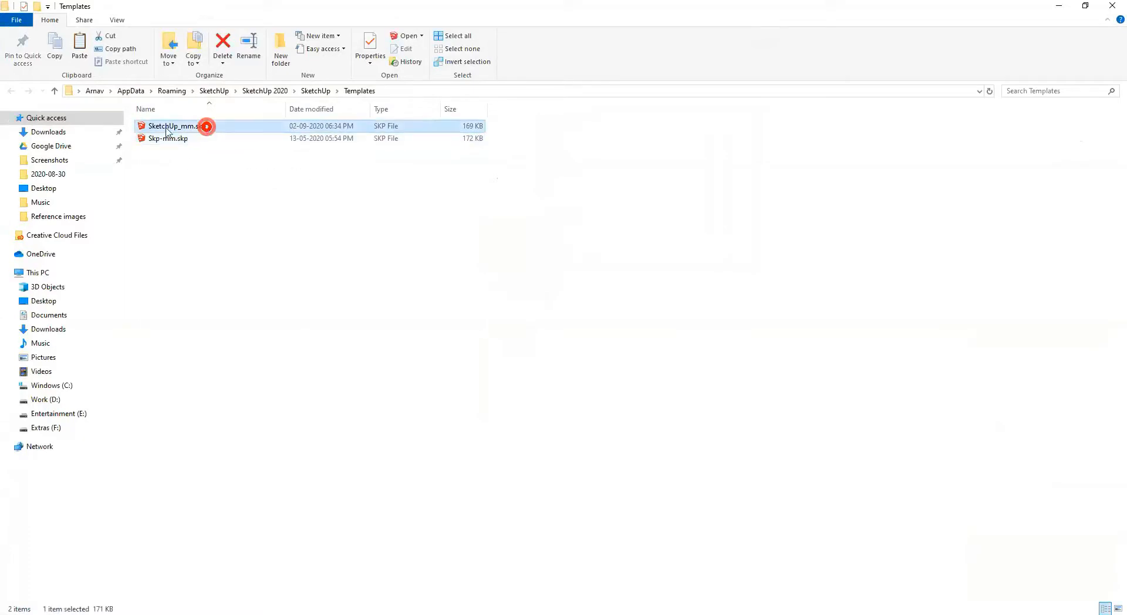
left_click(1111, 6)
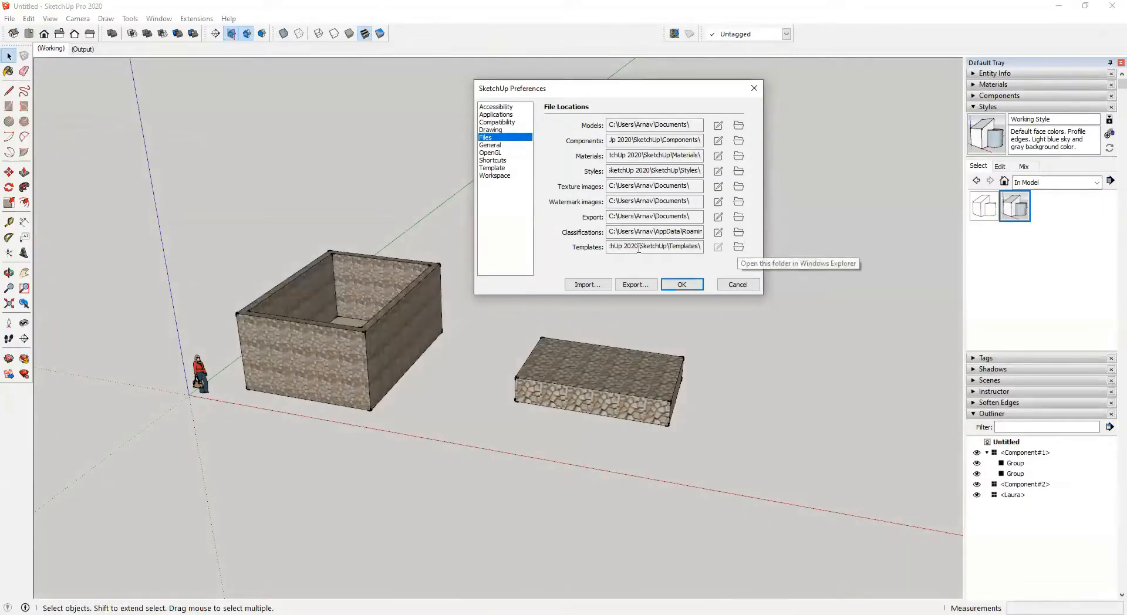
Step: Check the default folder paths for classifications, exports and texture images
left_click(611, 235)
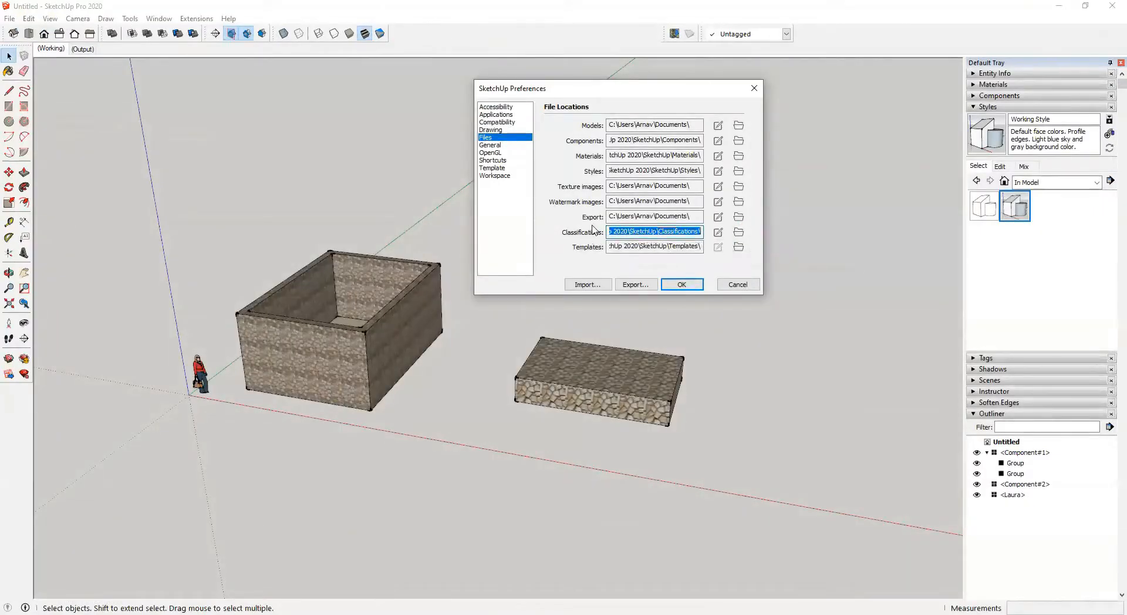
left_click(611, 218)
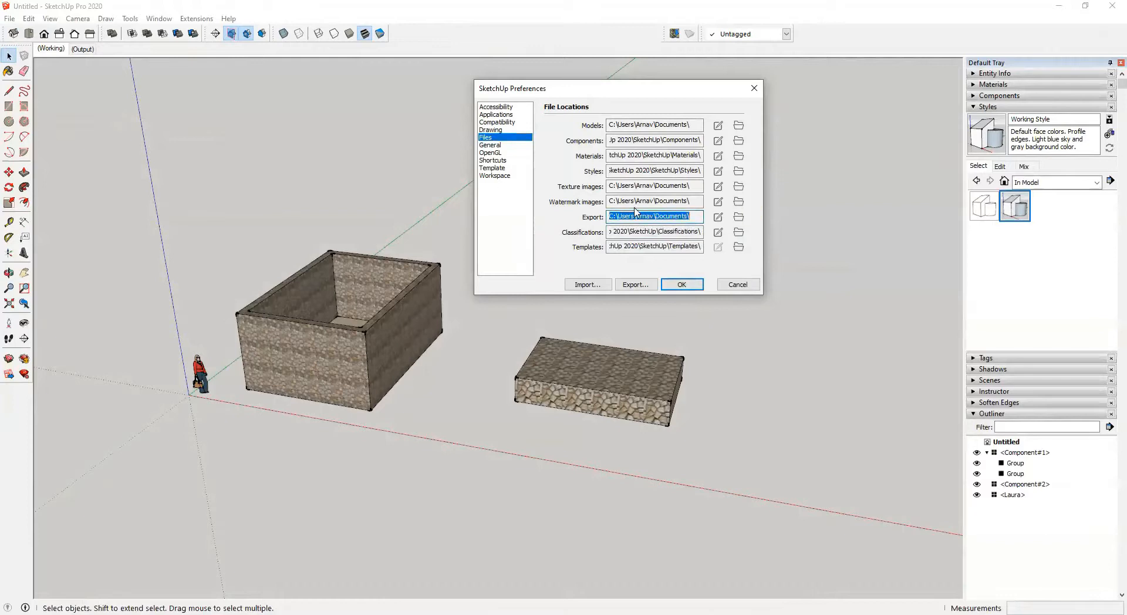
left_click(700, 216)
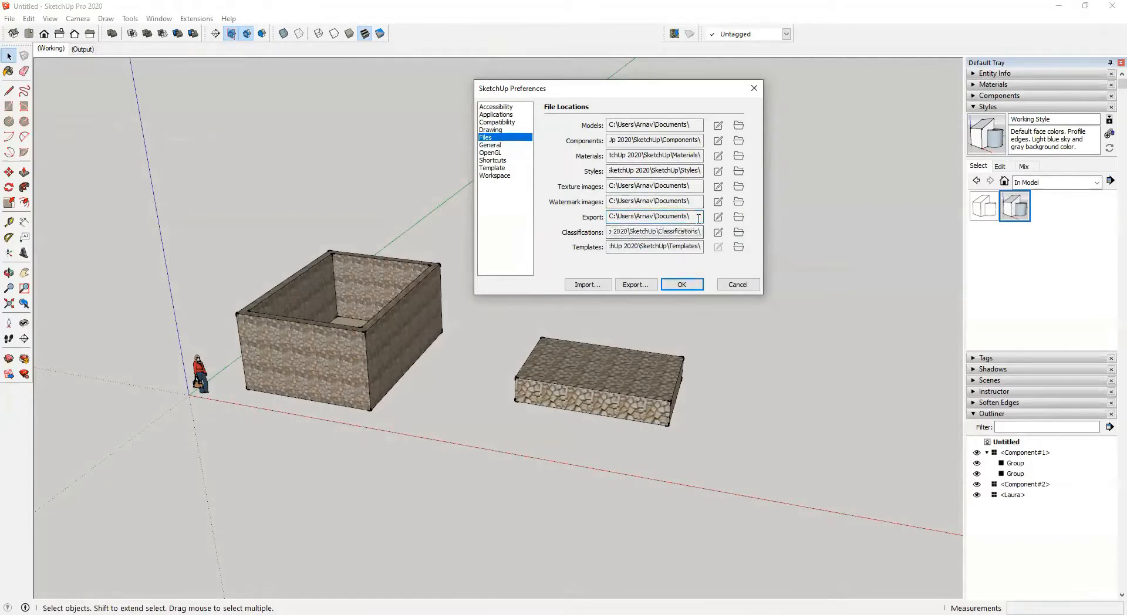
left_click(617, 218)
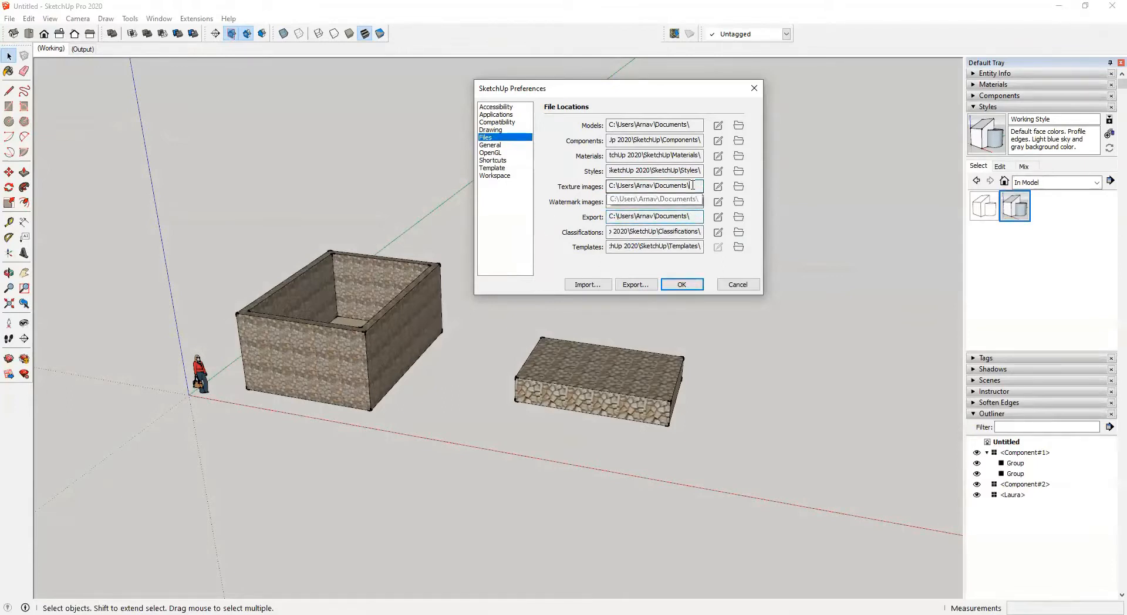
left_click(701, 186)
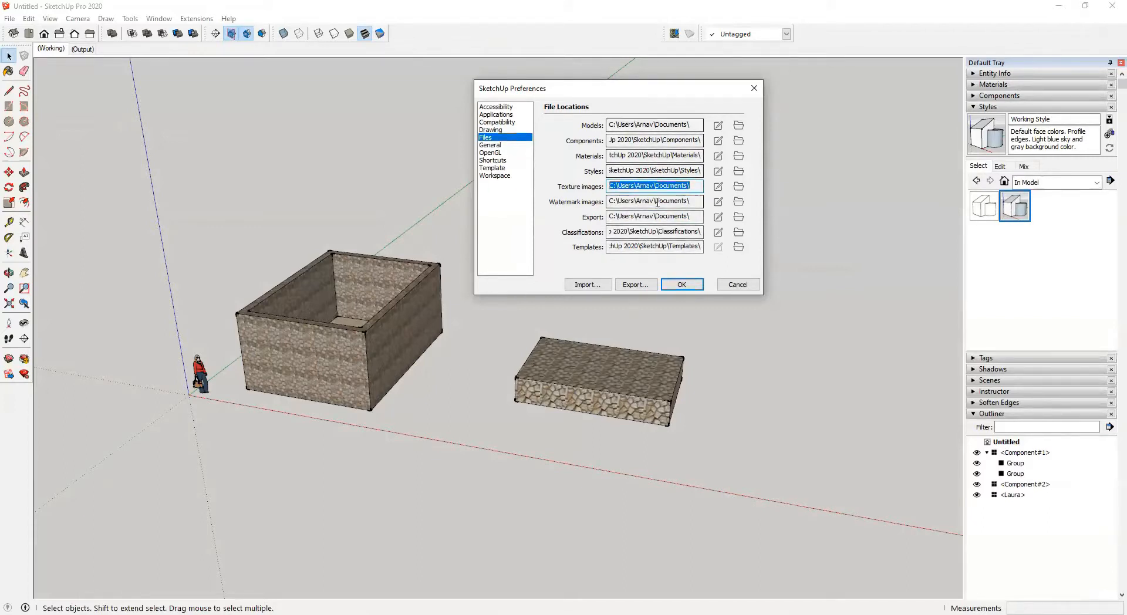
Step: Check where the default image editor is chosen, then close the preferences without setting one
left_click(505, 115)
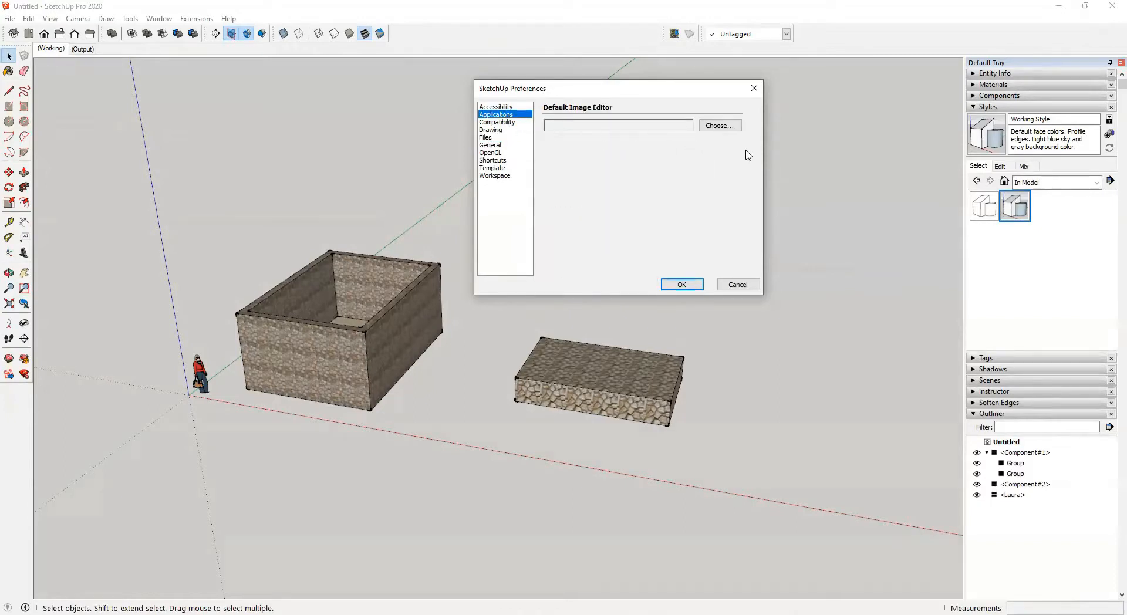
left_click(720, 126)
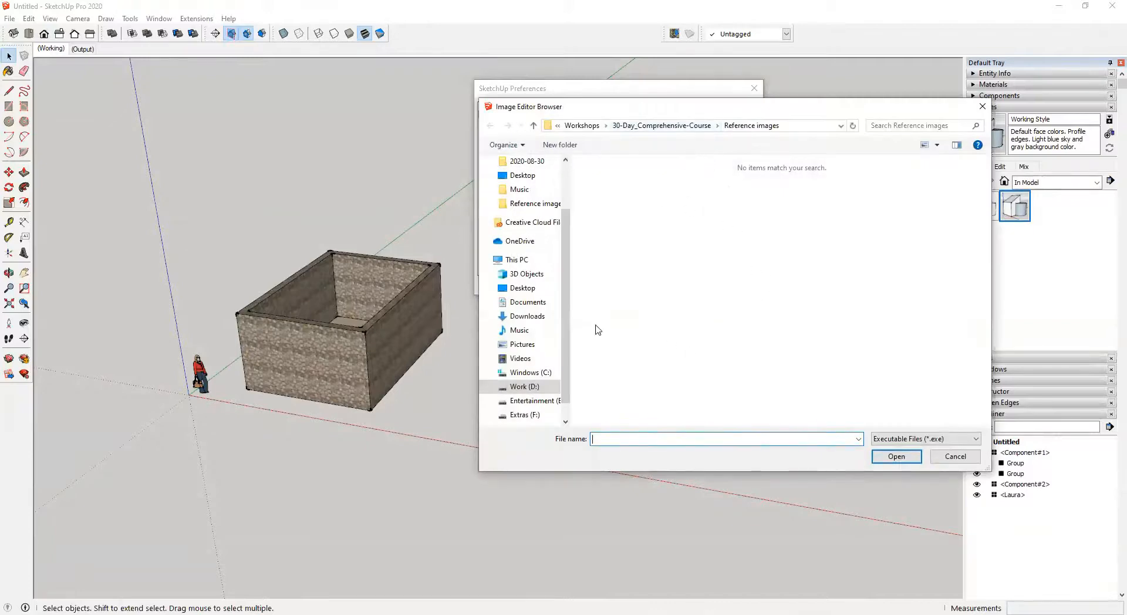
left_click(938, 458)
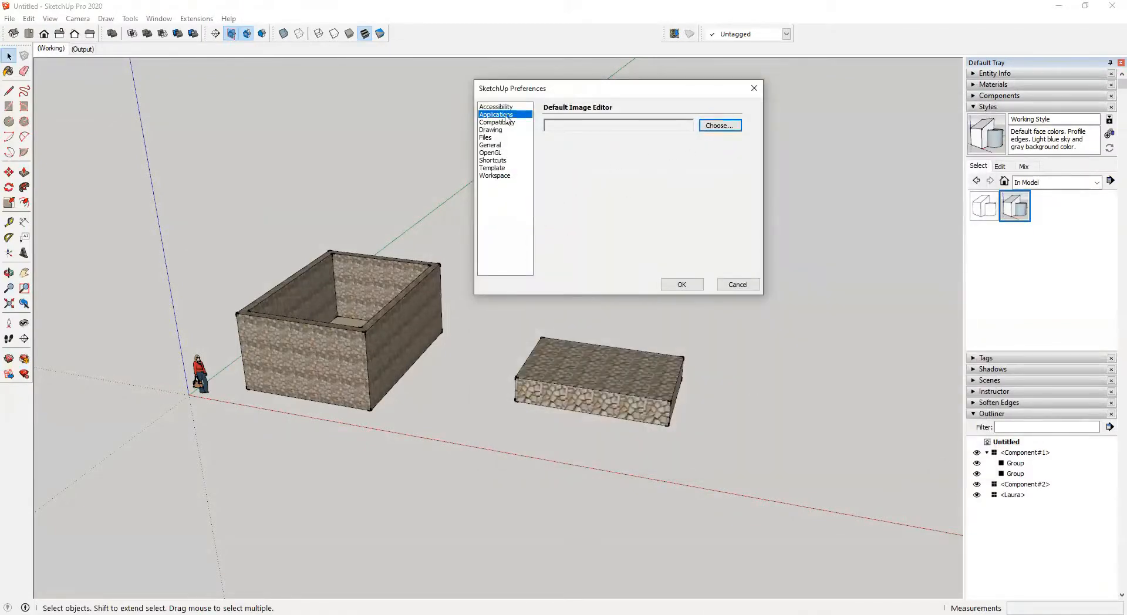
left_click(737, 284)
Step: Open the stone slab component and check which commands its upper face offers, then exit the component
double_click(621, 372)
right_click(609, 364)
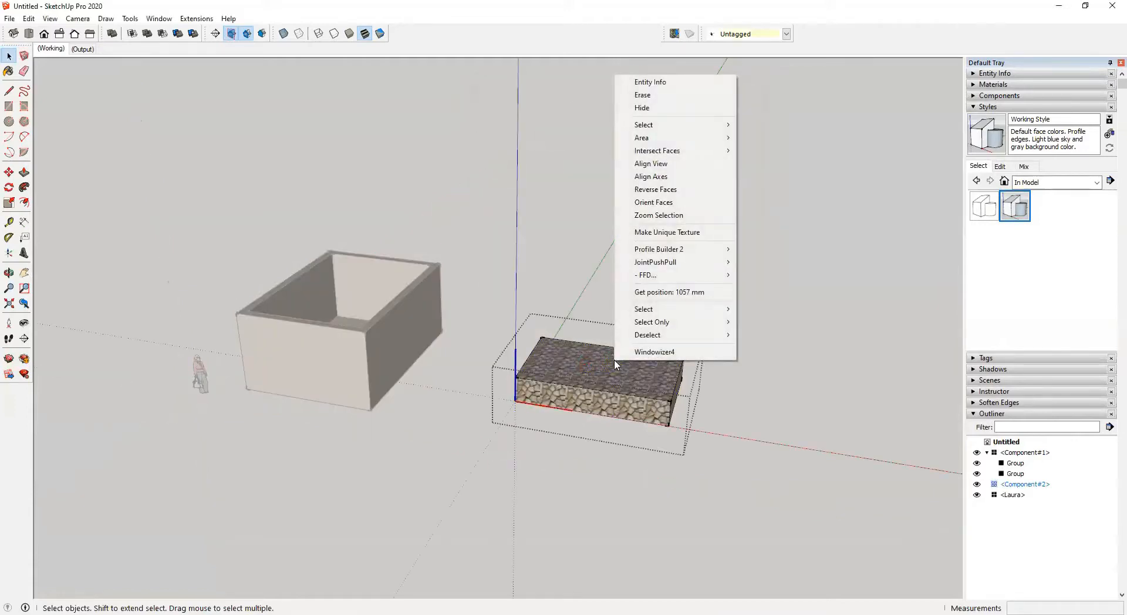
mouse_move(672, 253)
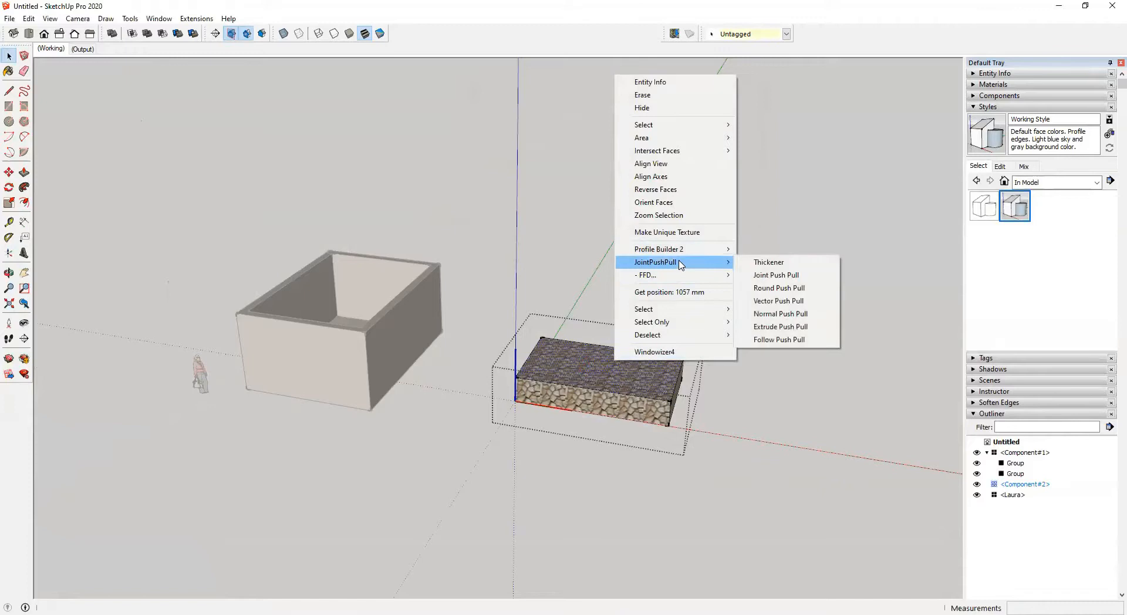
left_click(497, 323)
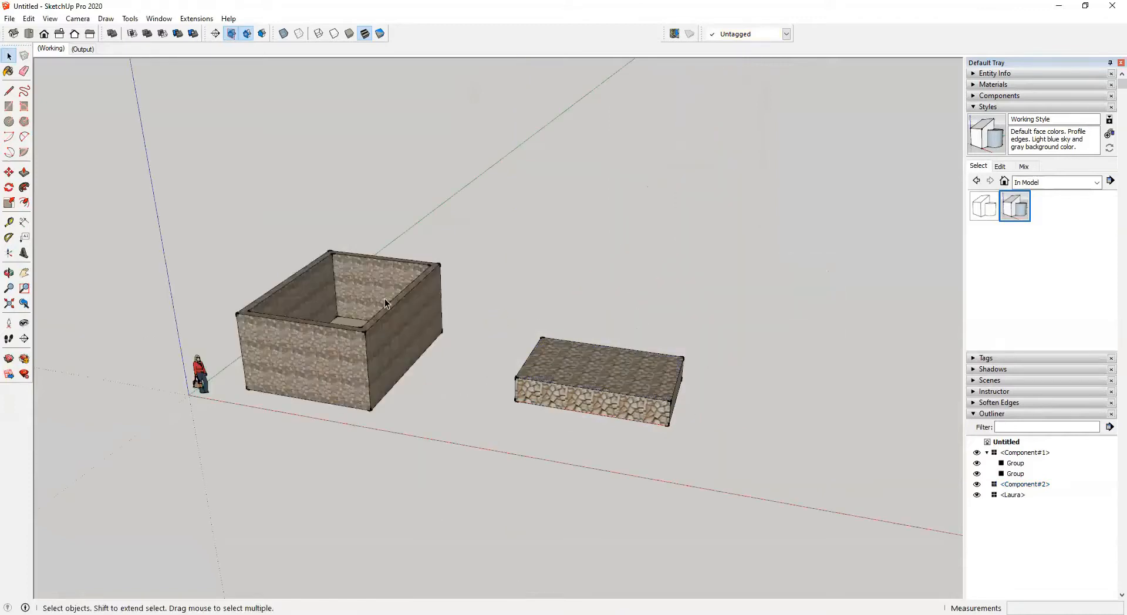
Step: Open the tiled floor face's texture image for editing in the external image viewer, then close it and exit the box component
middle_click_drag(375, 328, 331, 330)
double_click(346, 319)
double_click(346, 319)
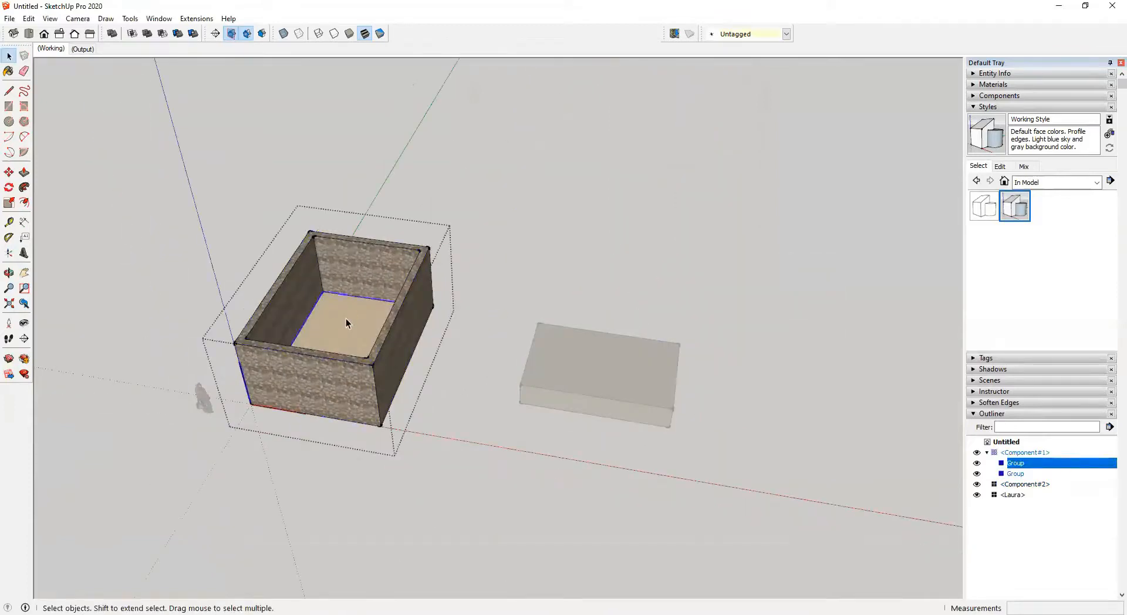
double_click(354, 308)
right_click(357, 314)
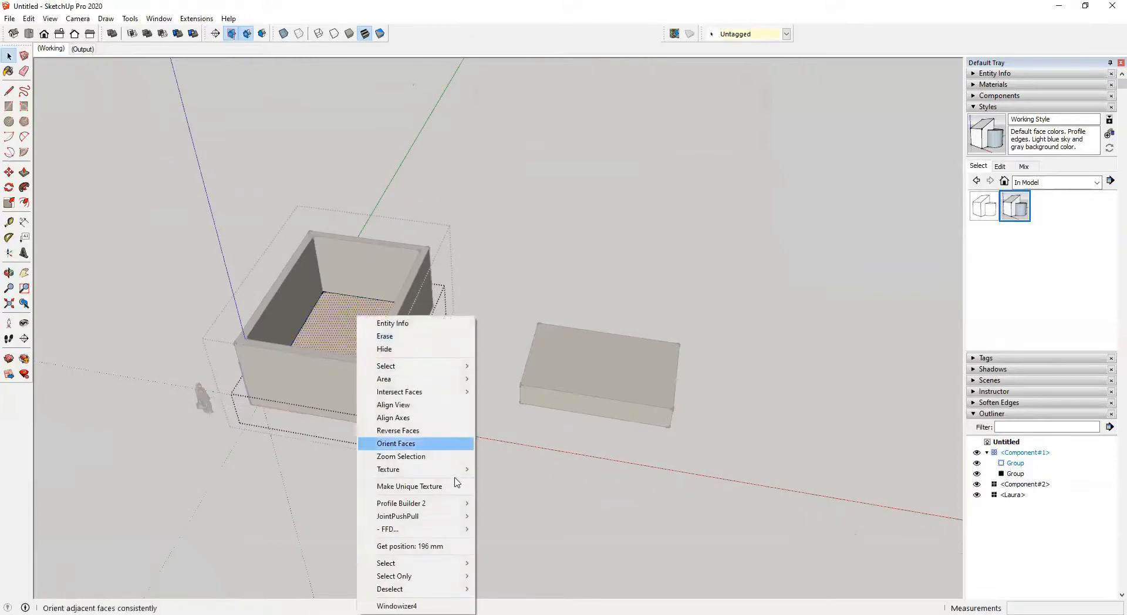
mouse_move(411, 469)
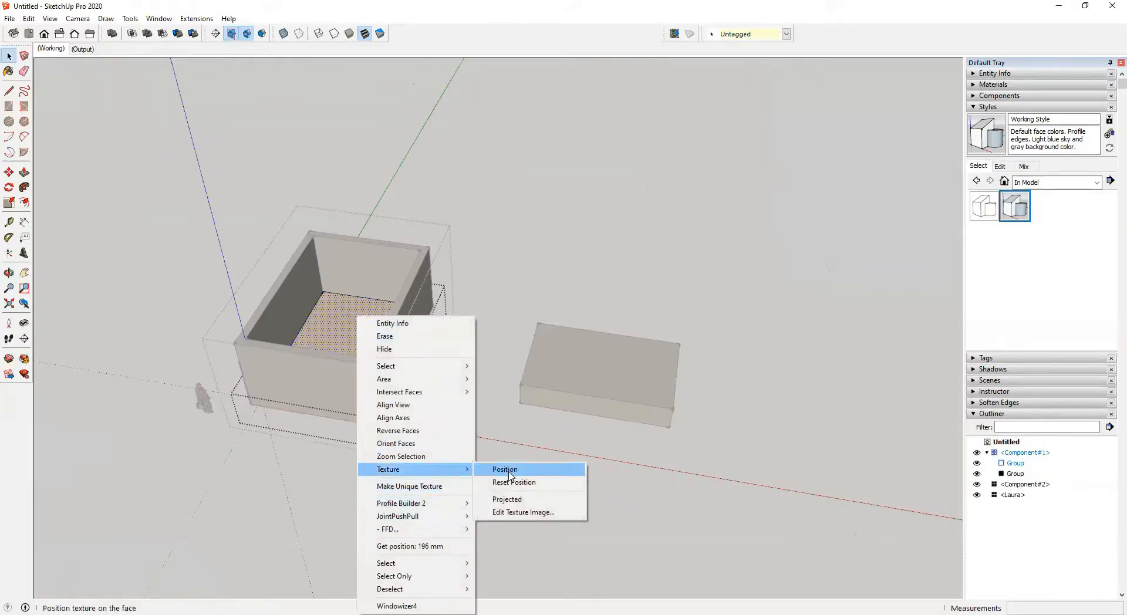
left_click(550, 512)
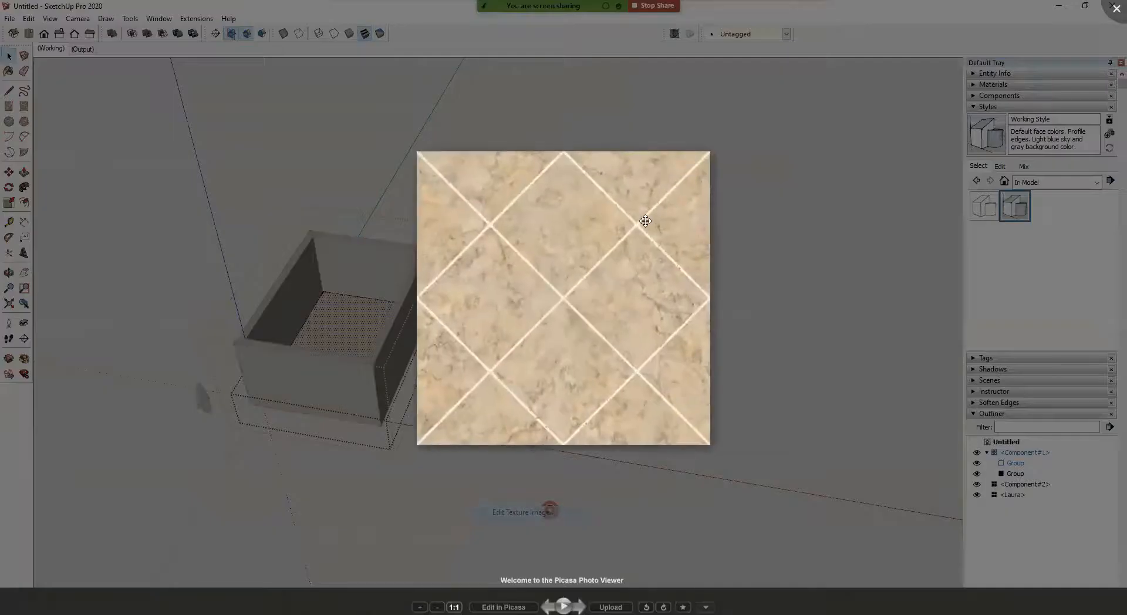
left_click(802, 103)
left_click(709, 131)
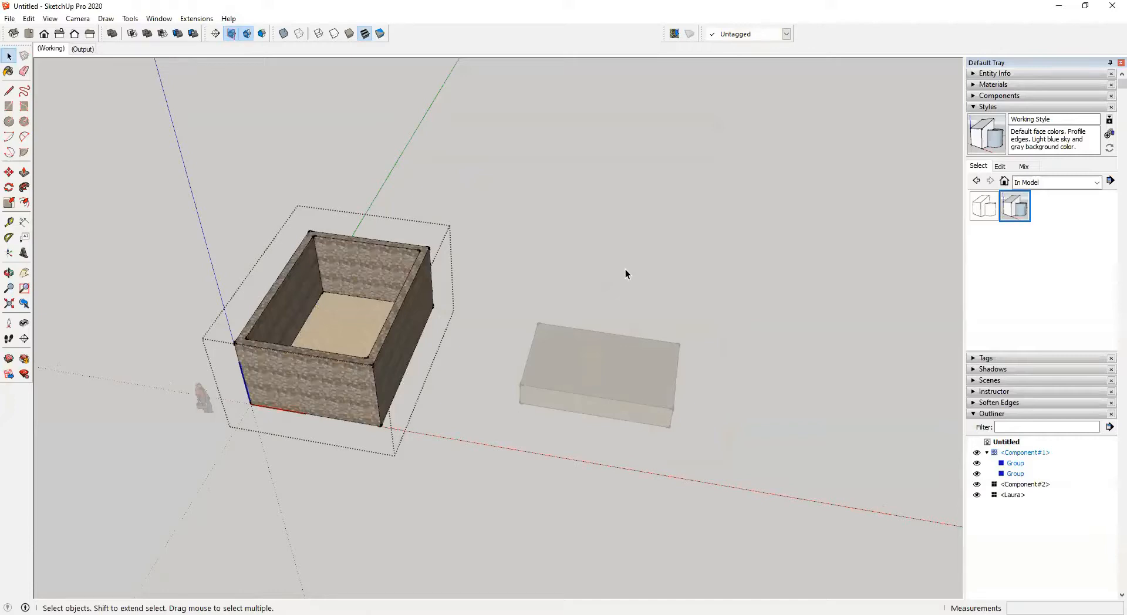
left_click(599, 287)
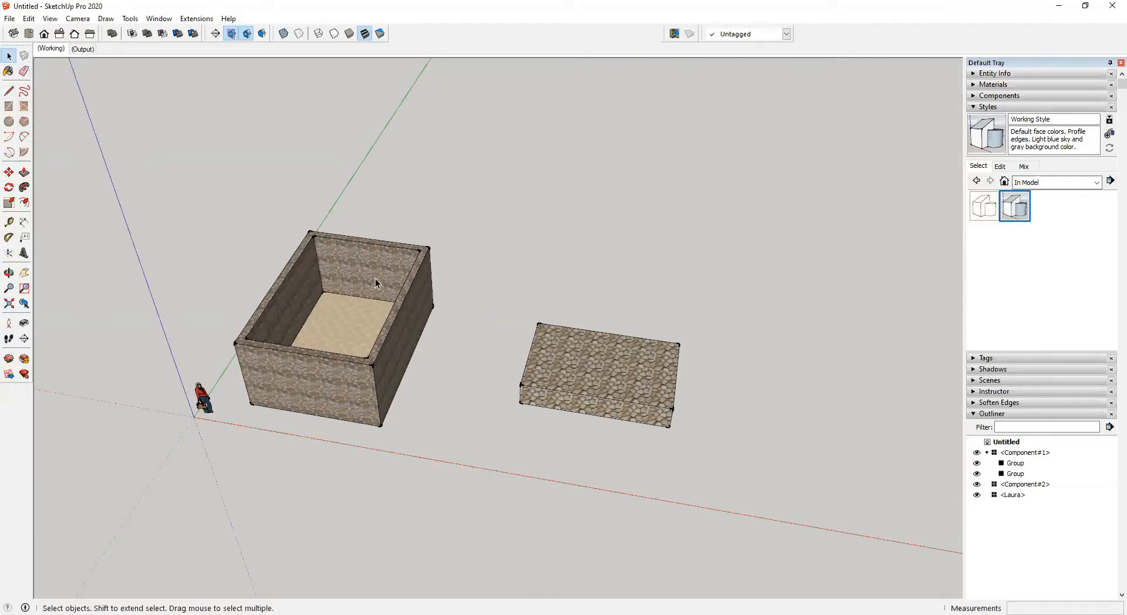
key("space")
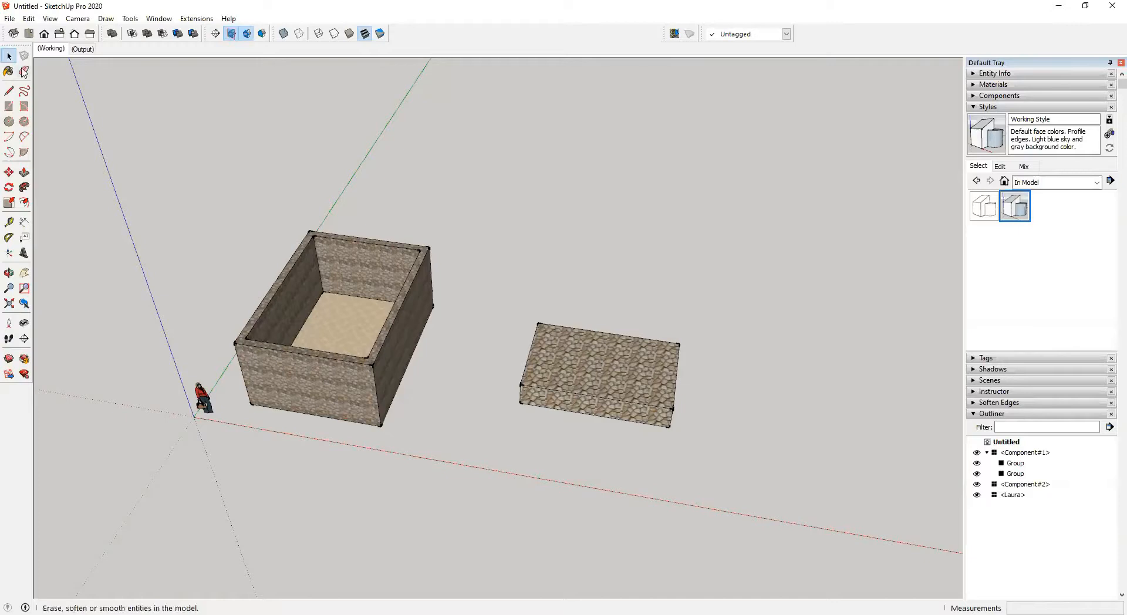
left_click(28, 18)
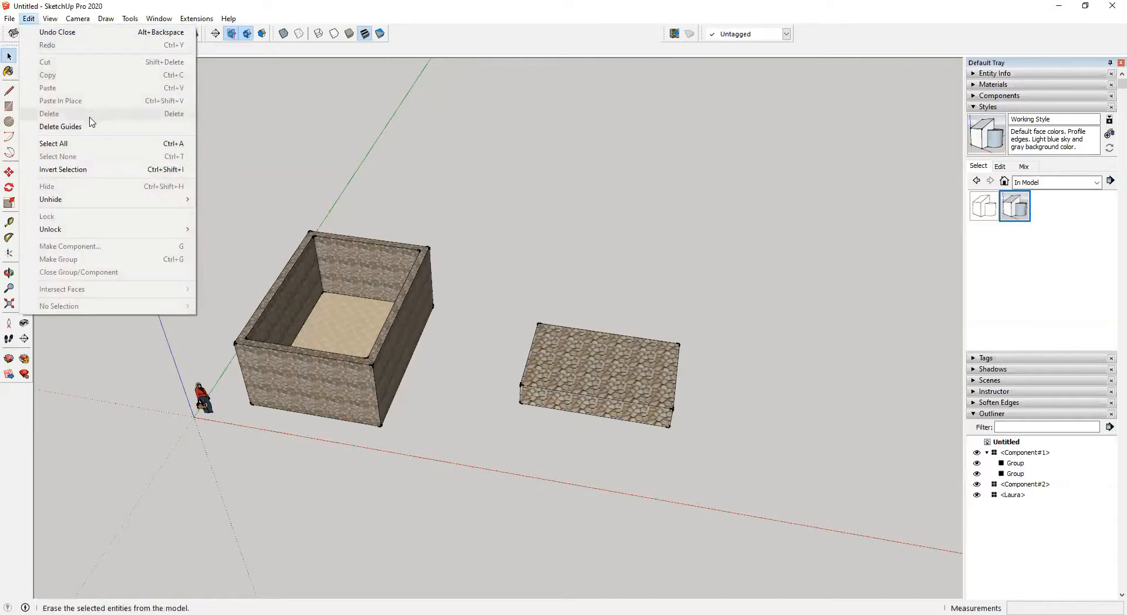
left_click(234, 5)
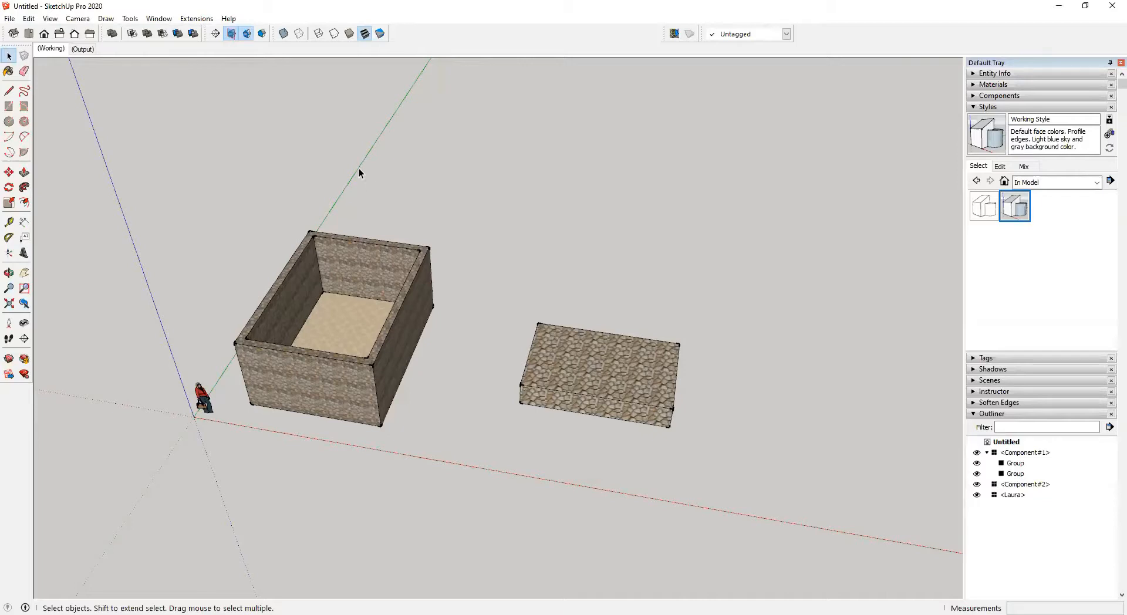
left_click(434, 25)
Step: Open the shortcut preferences and check the dialogs for exporting and importing a preferences file, cancelling both
left_click(155, 19)
mouse_move(138, 22)
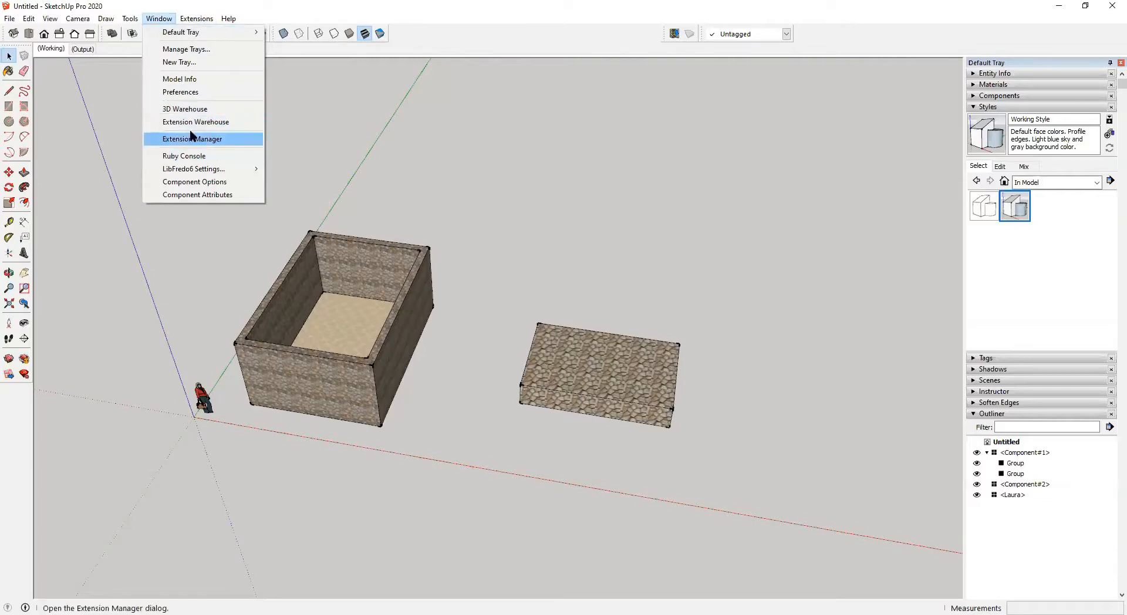
left_click(187, 93)
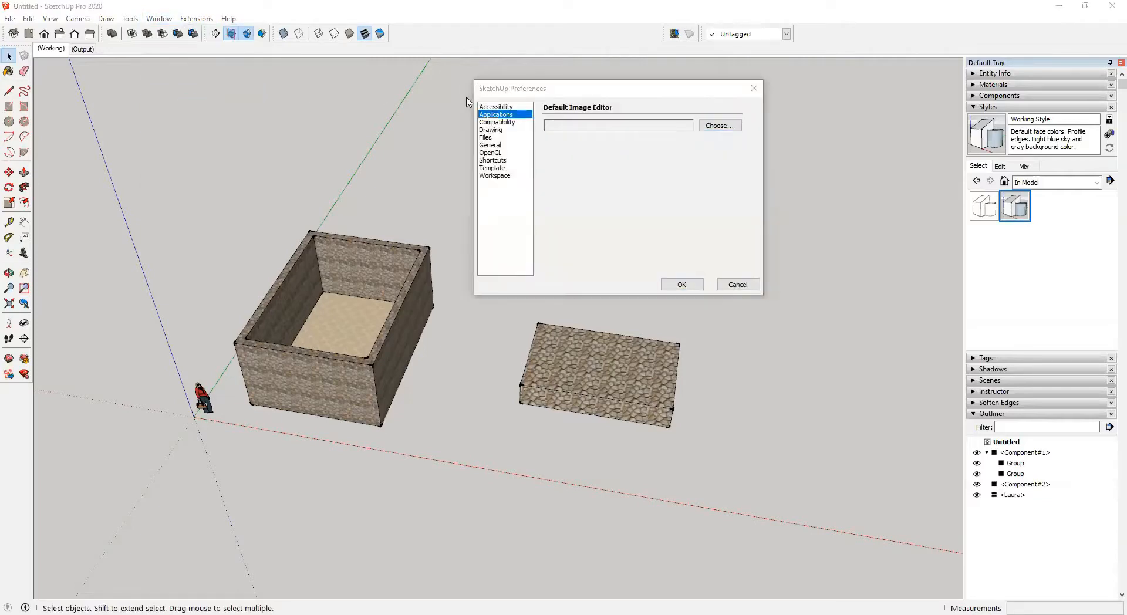
left_click_drag(565, 89, 420, 113)
left_click(362, 185)
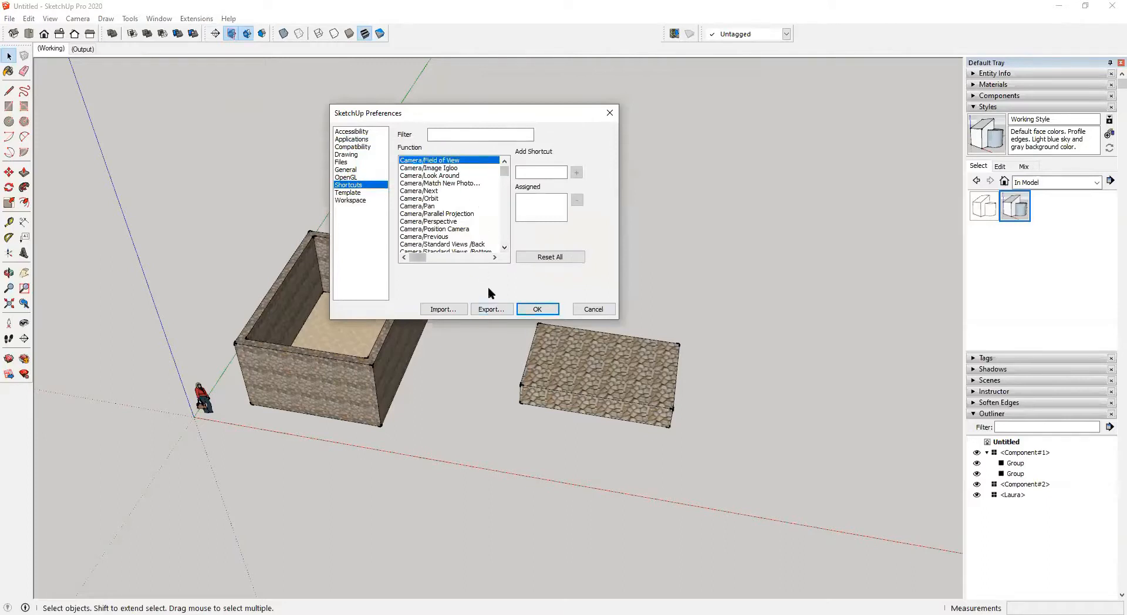
left_click(500, 310)
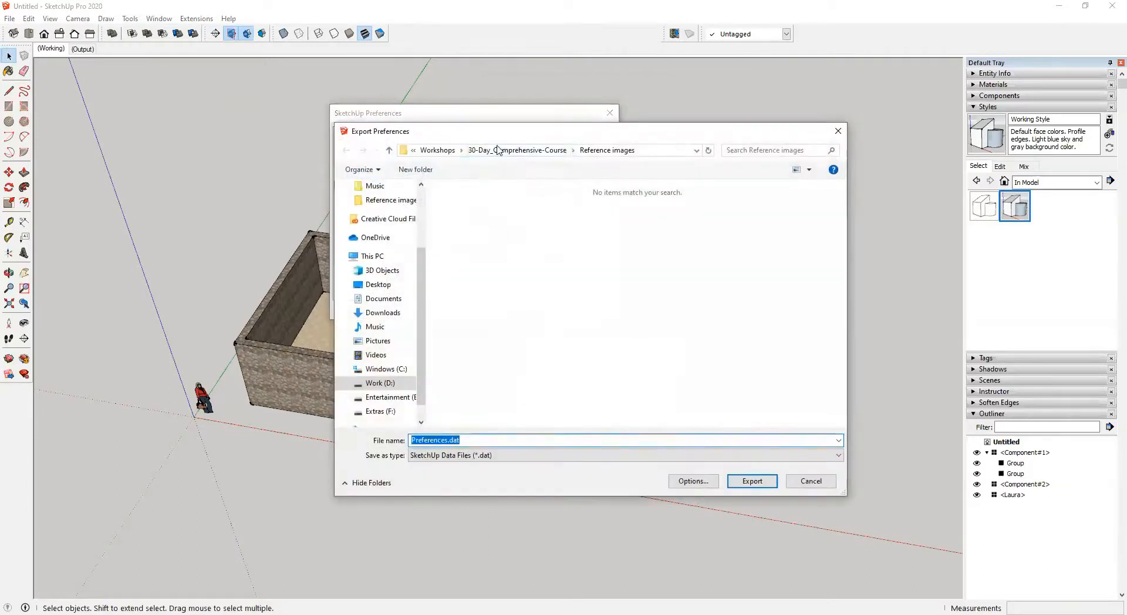
left_click_drag(528, 139, 377, 151)
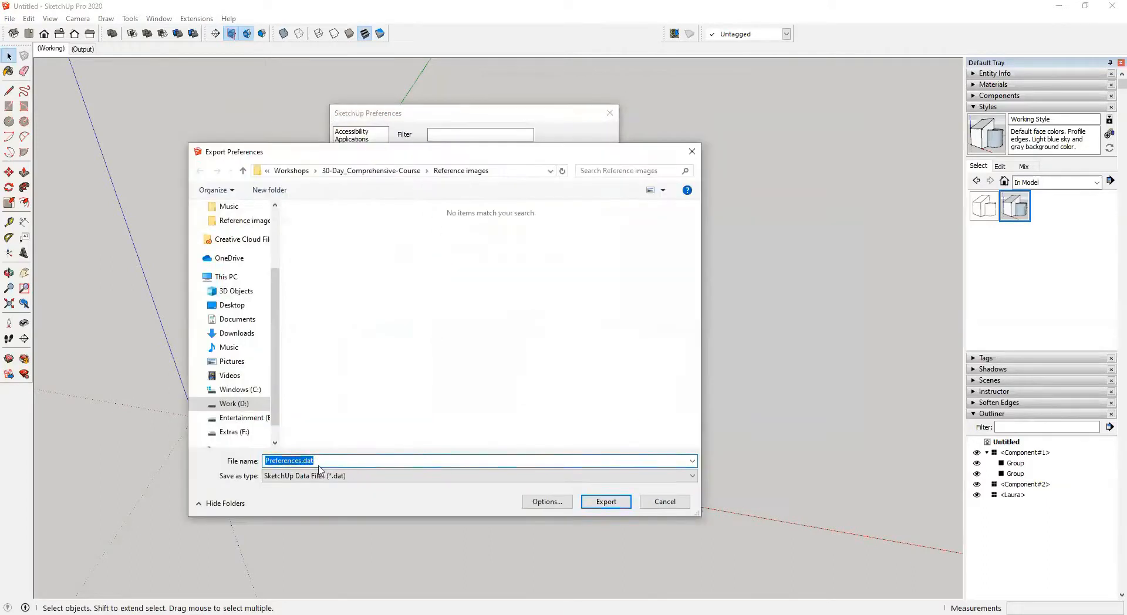
left_click(665, 502)
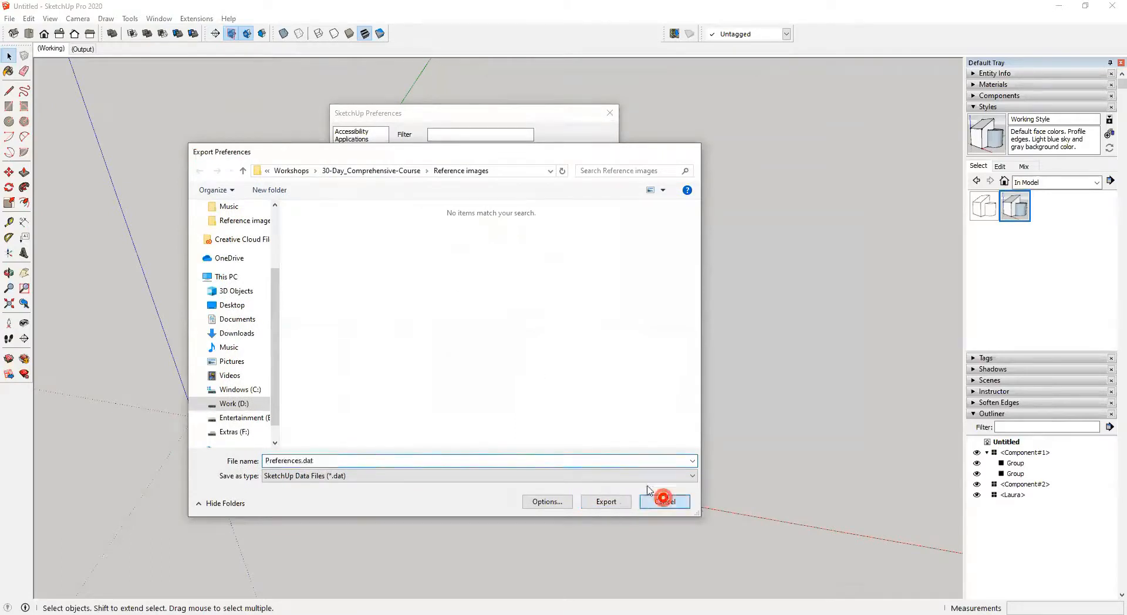
left_click(444, 309)
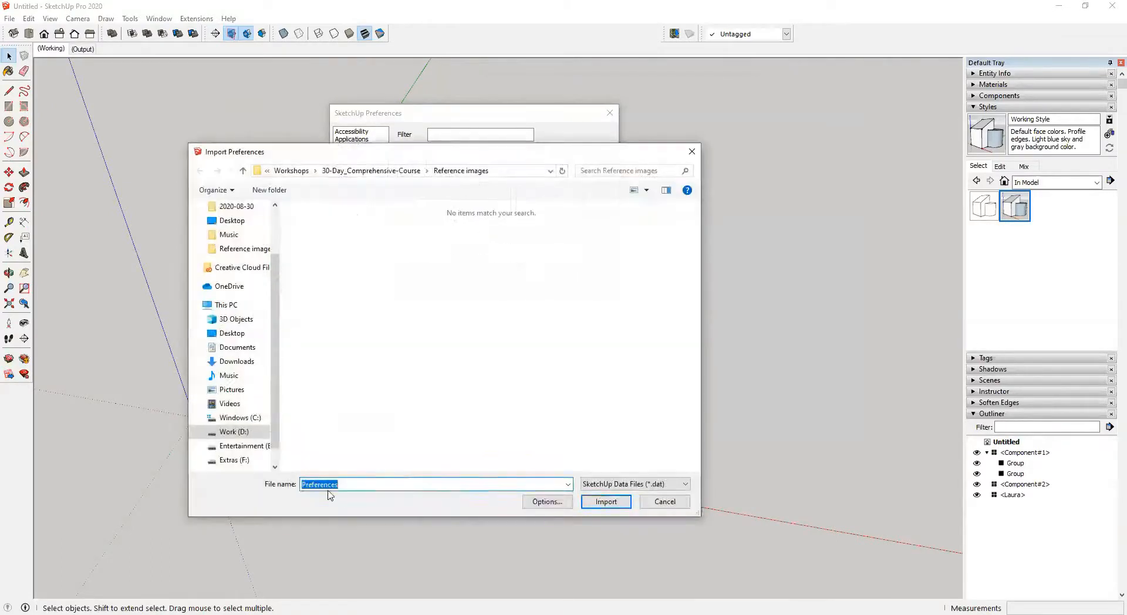
left_click(665, 502)
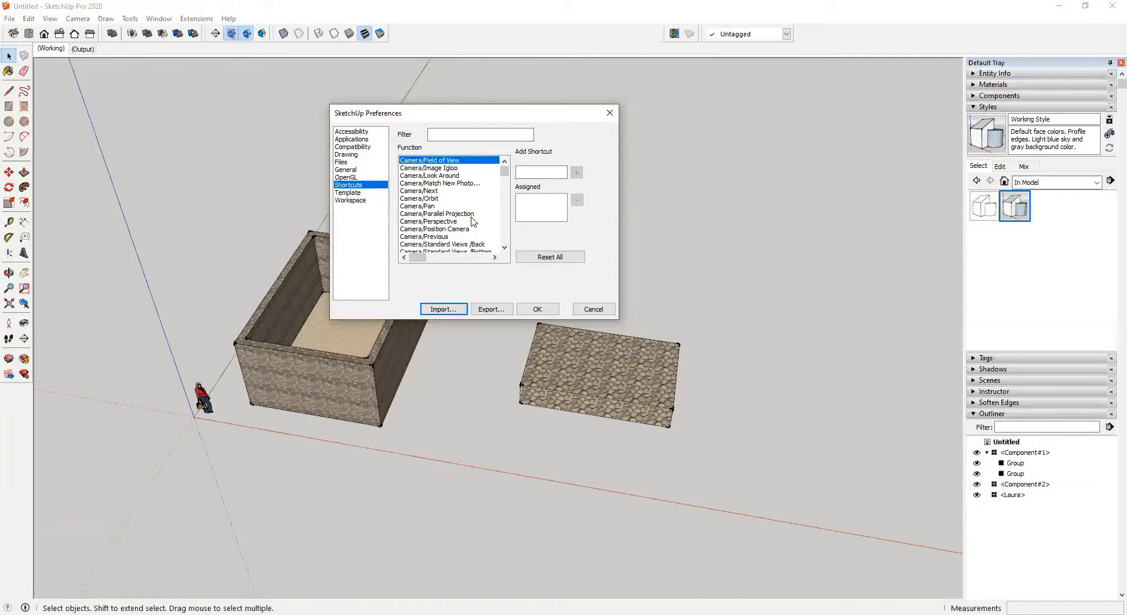
Step: Start a preferences export into the 30-Day_Comprehensive-Course folder, adding an underscore and the person's first name to the Preferences.dat file name
left_click(496, 310)
left_click_drag(496, 156, 586, 153)
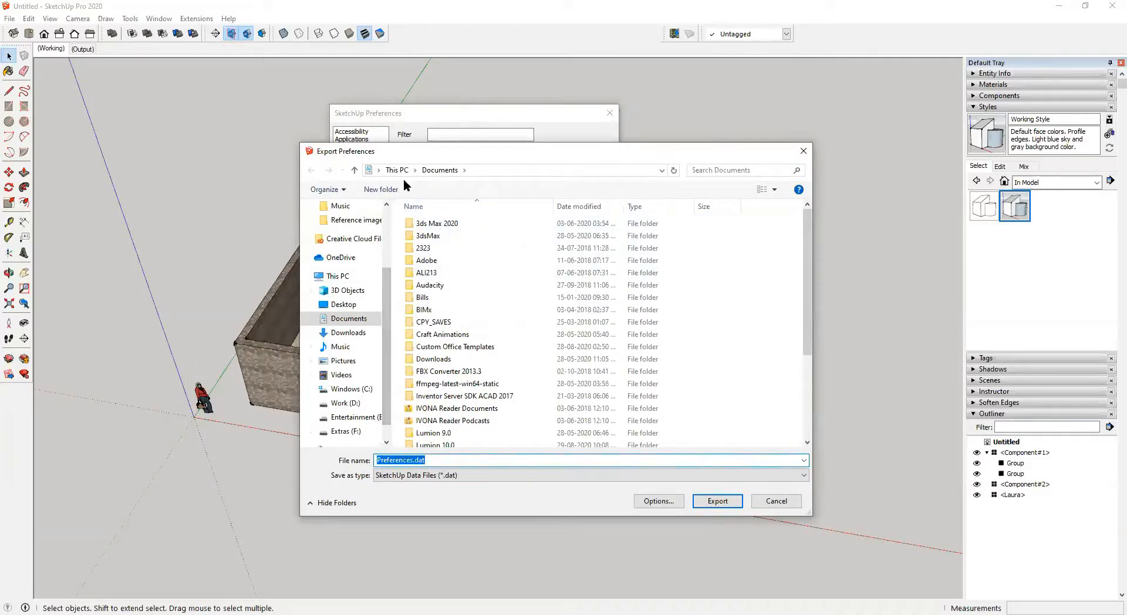
scroll(370, 247, "up", 3)
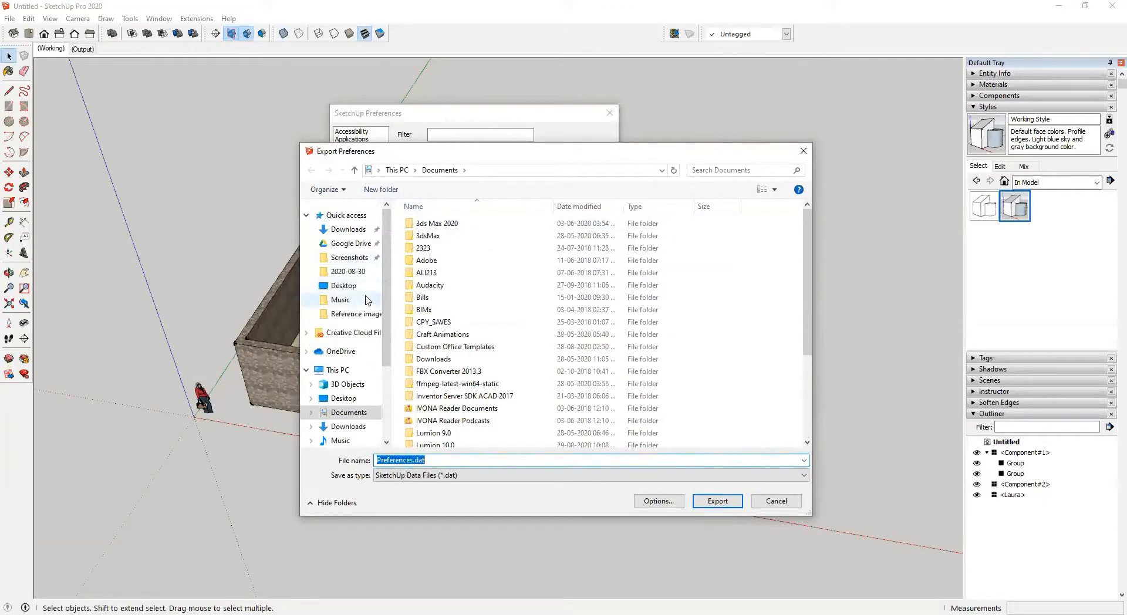
left_click(356, 316)
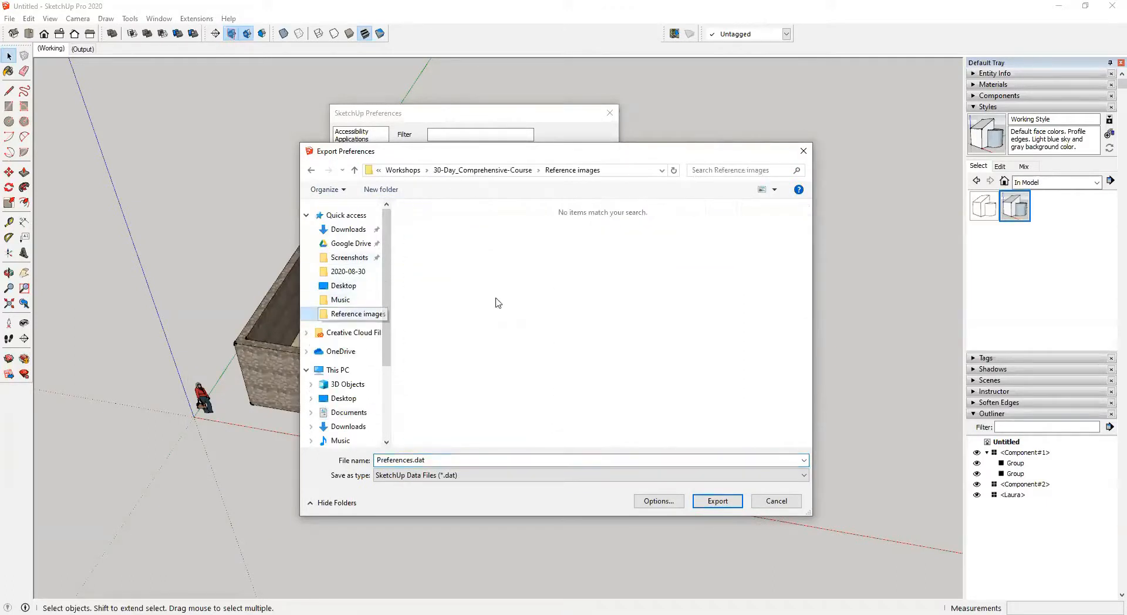
left_click(491, 170)
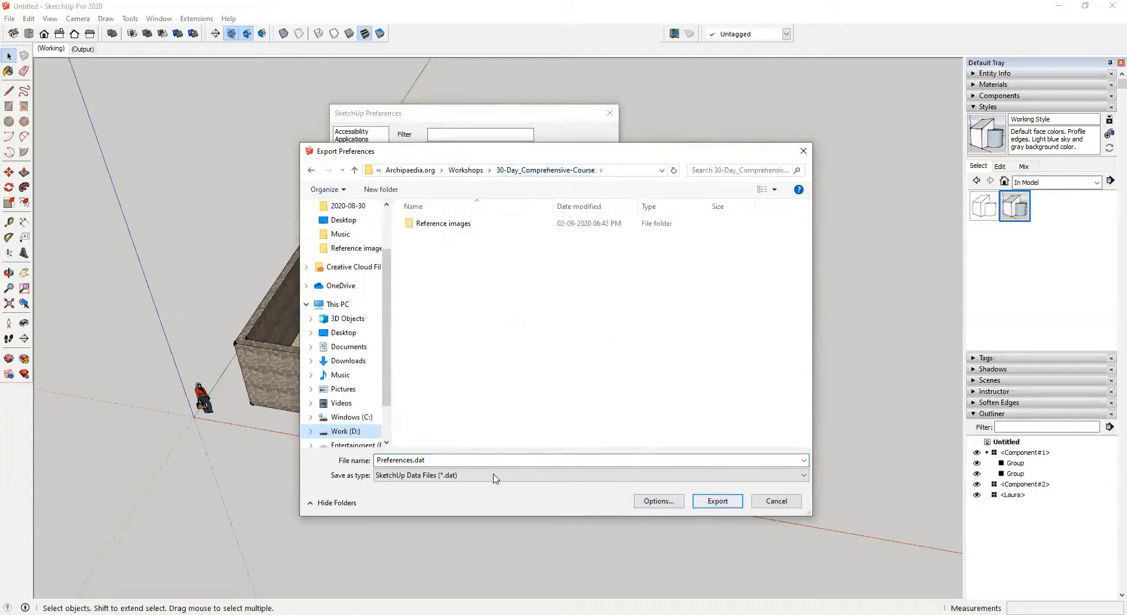
left_click(411, 461)
left_click(413, 461)
type("_Arnav")
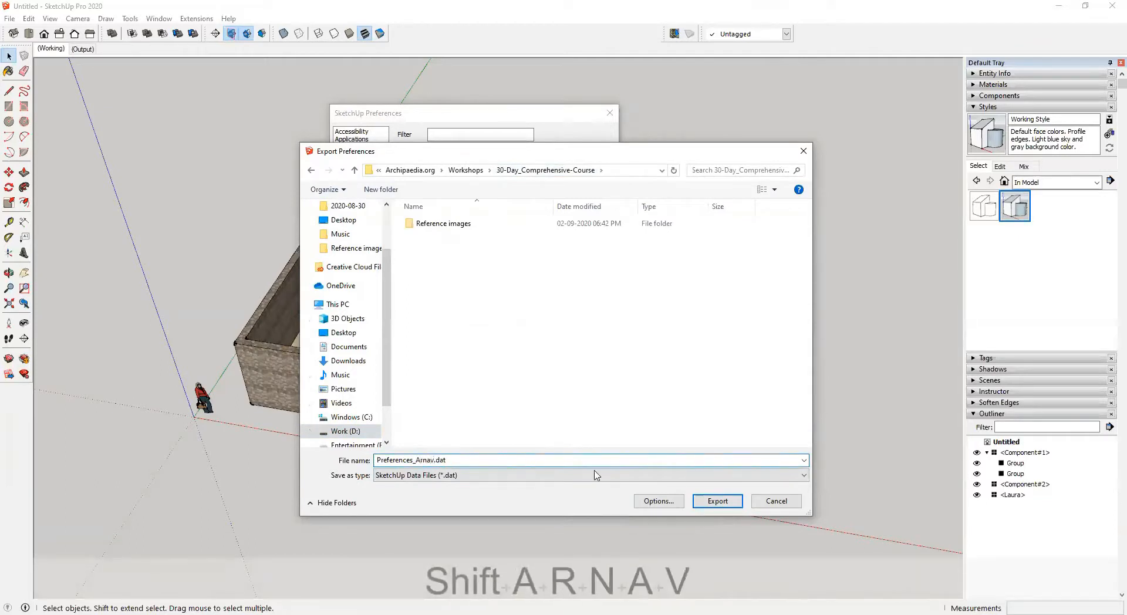
Step: Exclude file locations from the export options, keeping only shortcuts, and export the preferences file
left_click(661, 506)
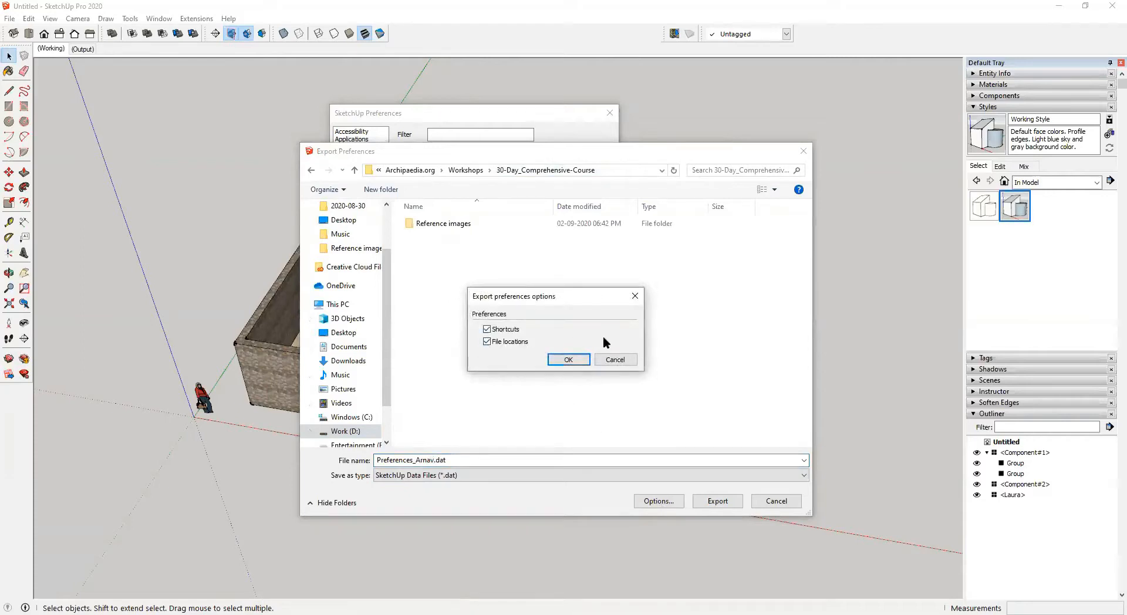
left_click(501, 343)
left_click(569, 360)
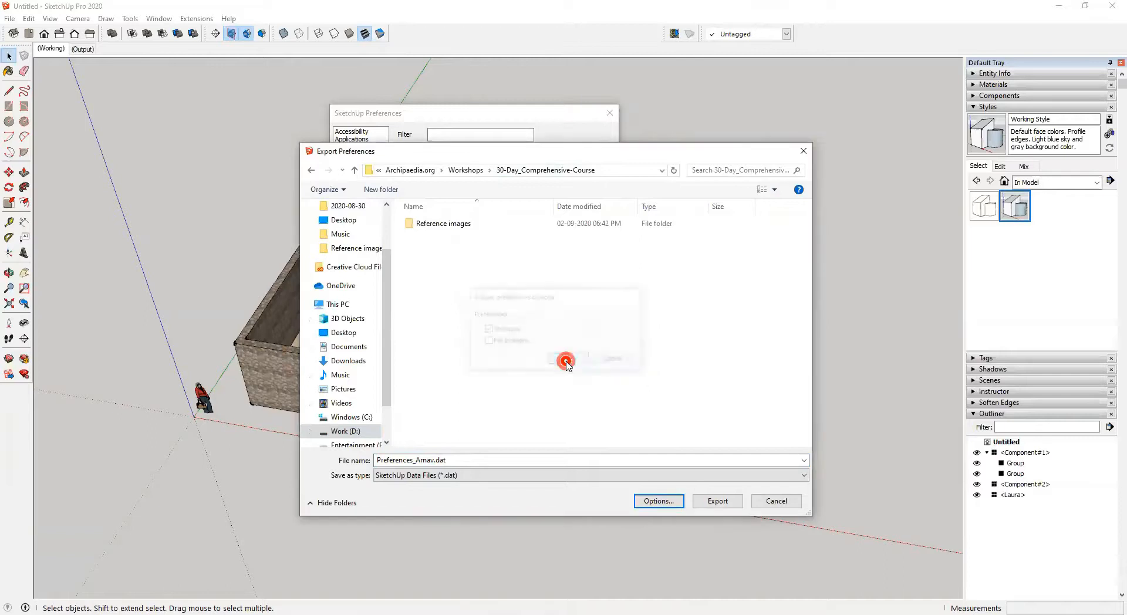
left_click(717, 501)
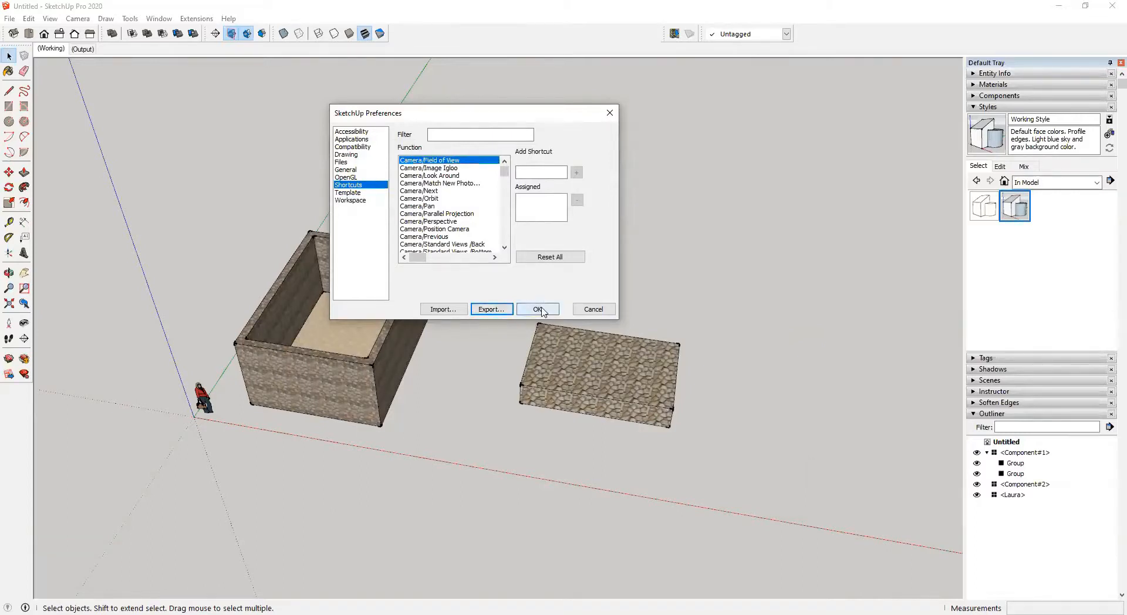
Step: Check where a preferences file is imported, cancel the import, and close the preferences
left_click(441, 309)
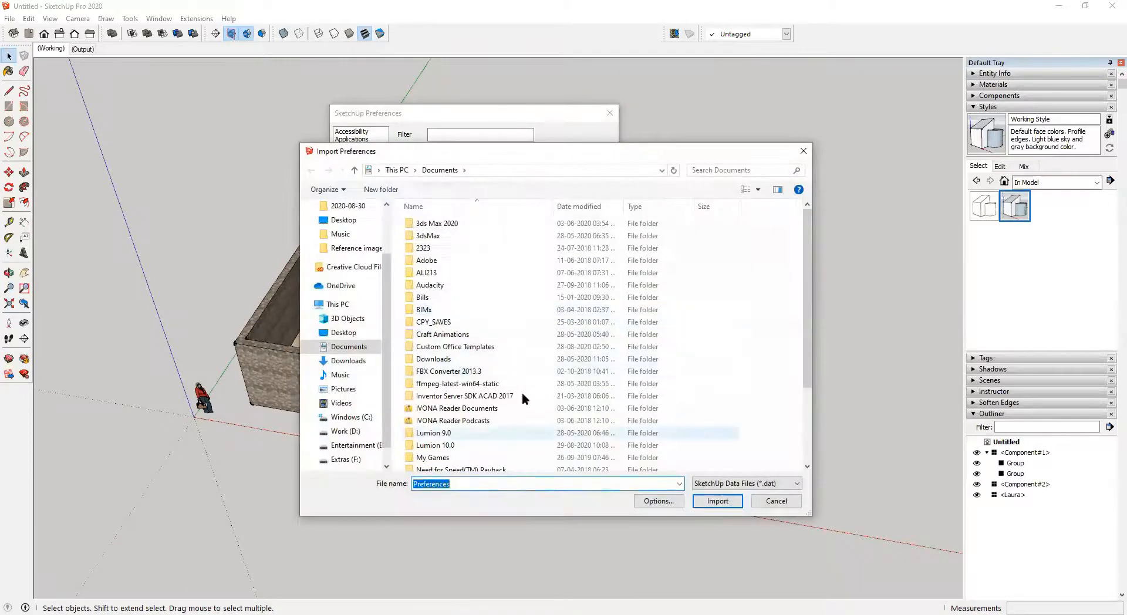
left_click(782, 501)
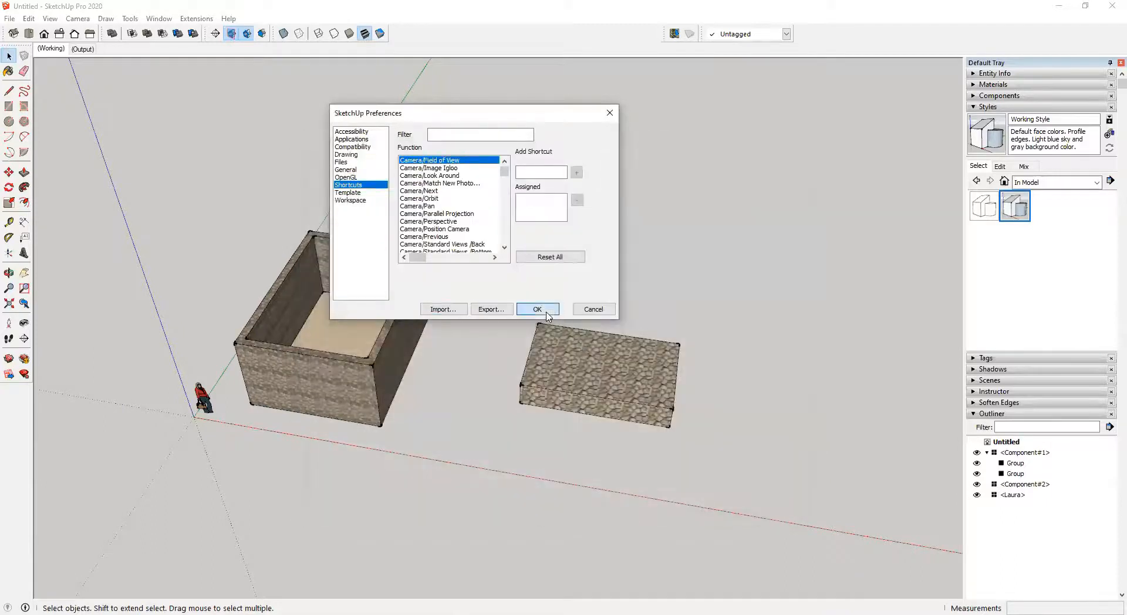
left_click(537, 309)
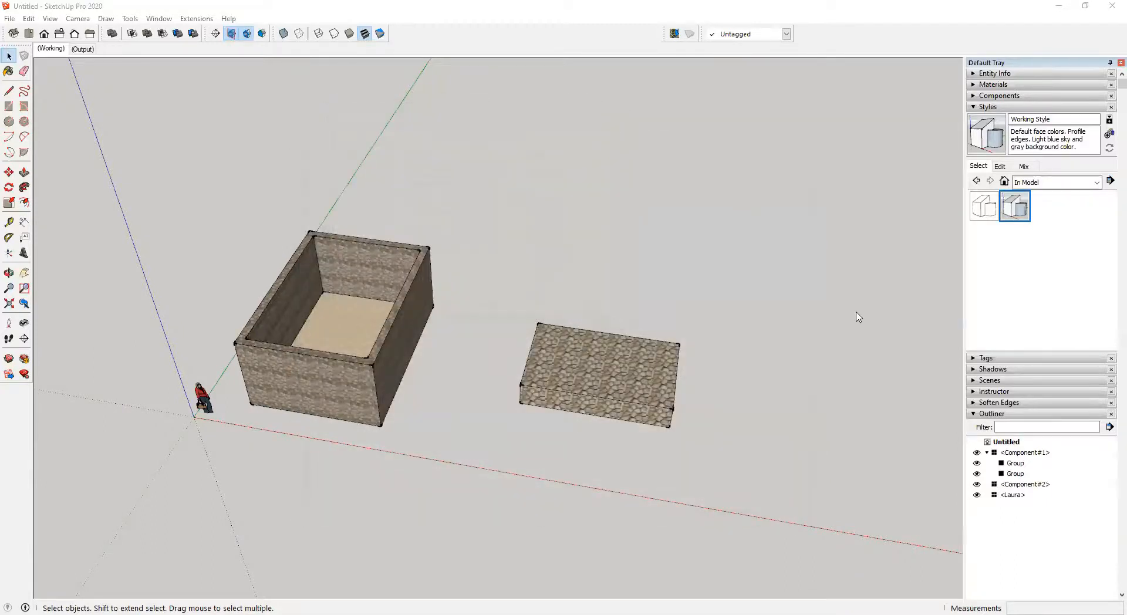